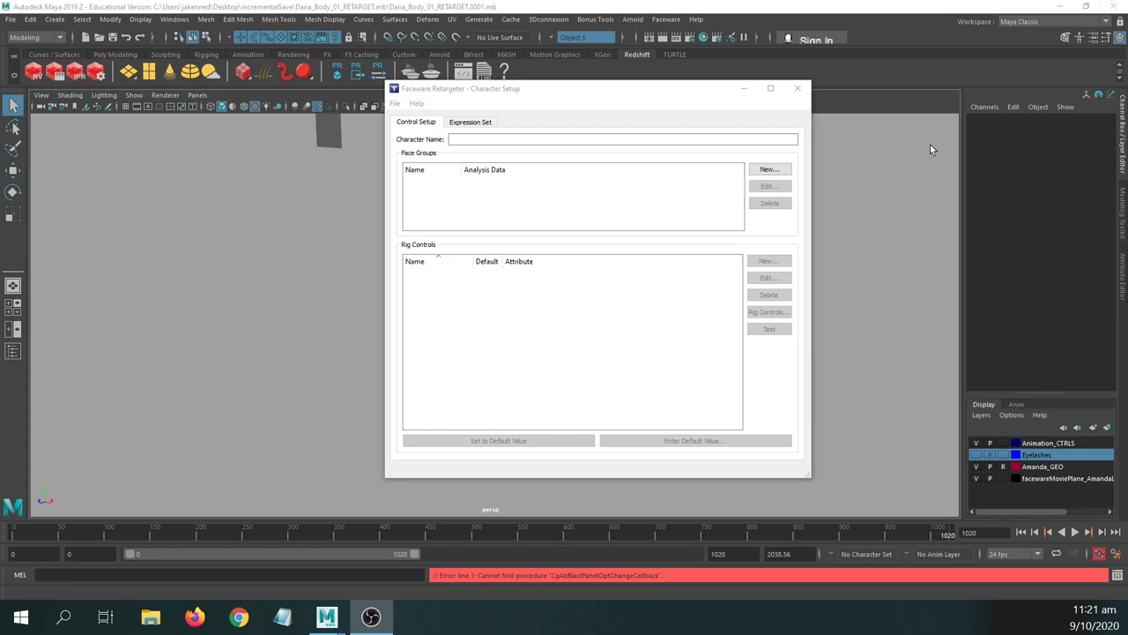
# - Close the Character Setup window and save the animation preferences with the evaluation mode set to DG
pyautogui.click(797, 88)
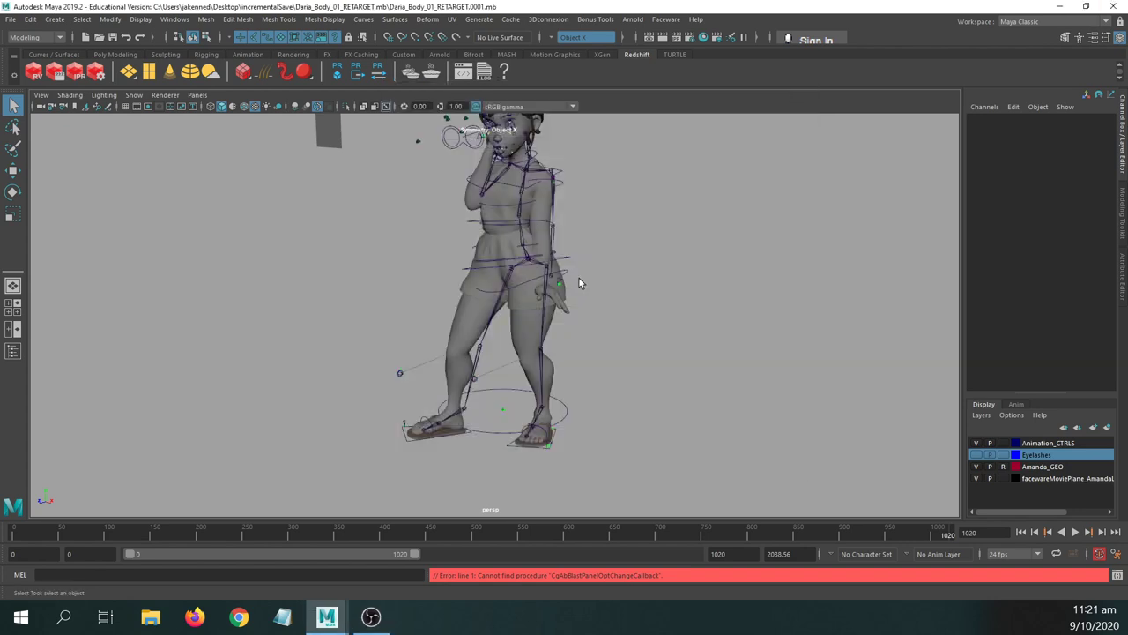
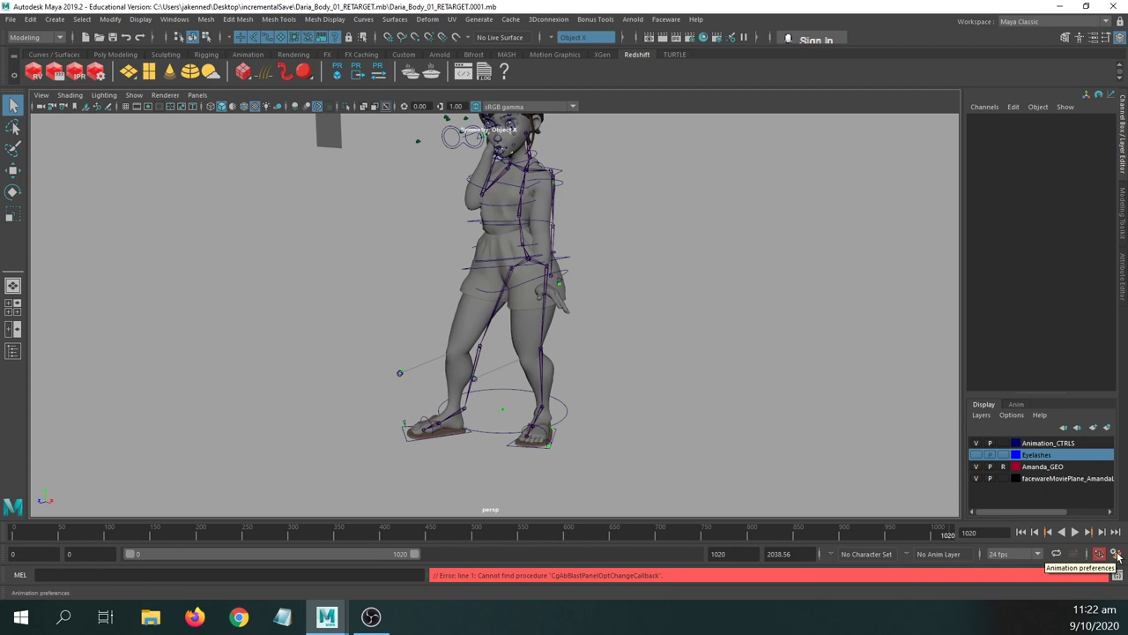
pyautogui.click(1116, 555)
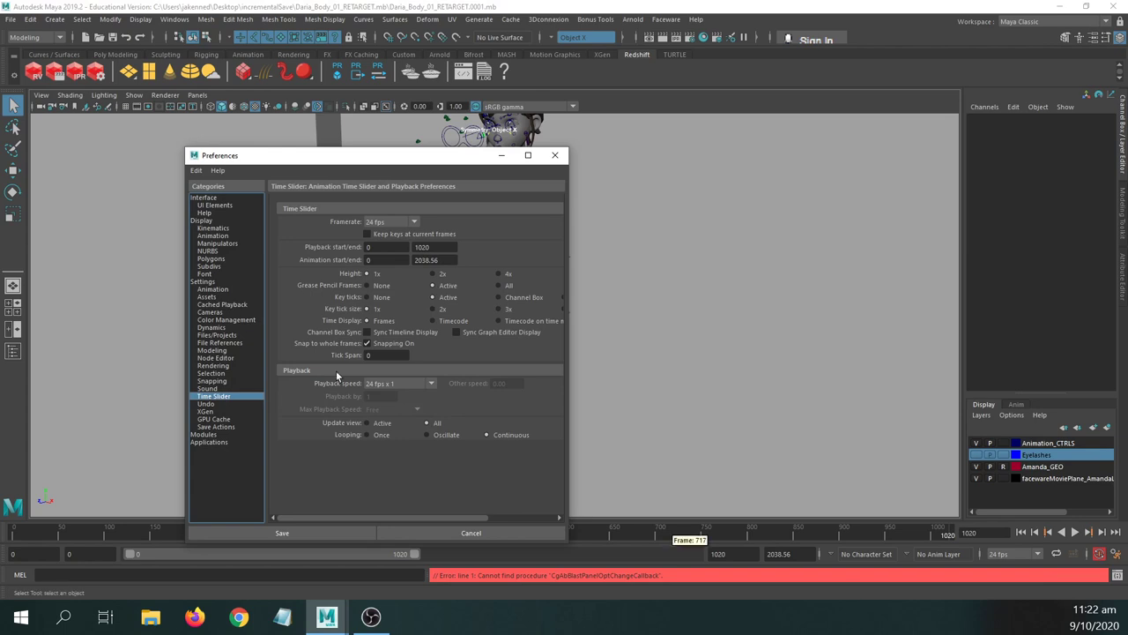
pyautogui.click(211, 282)
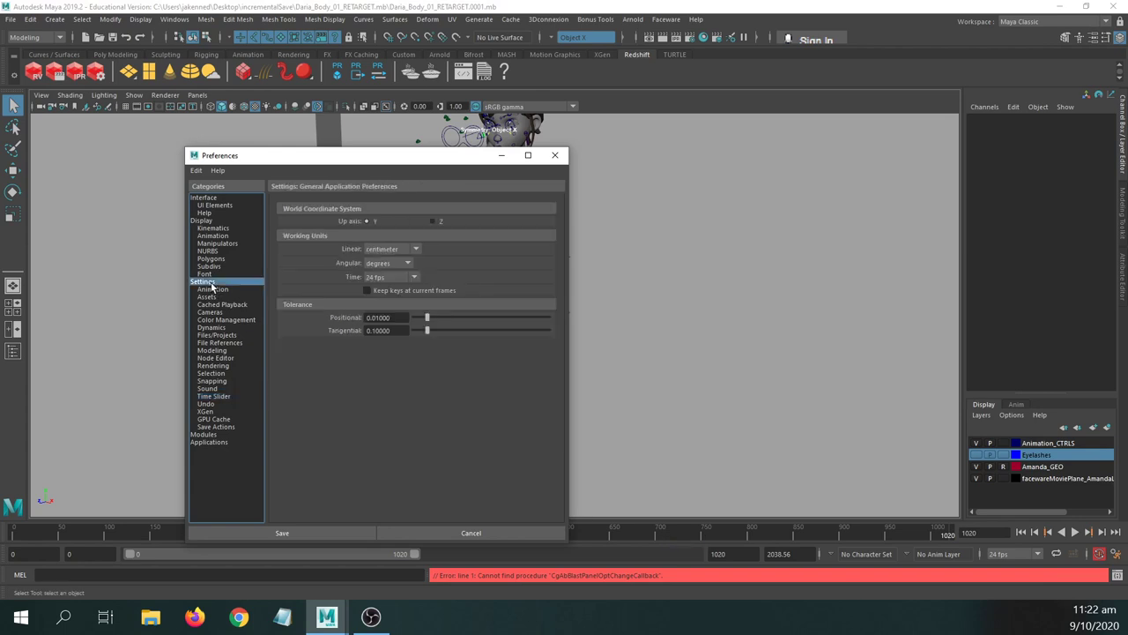
pyautogui.click(213, 289)
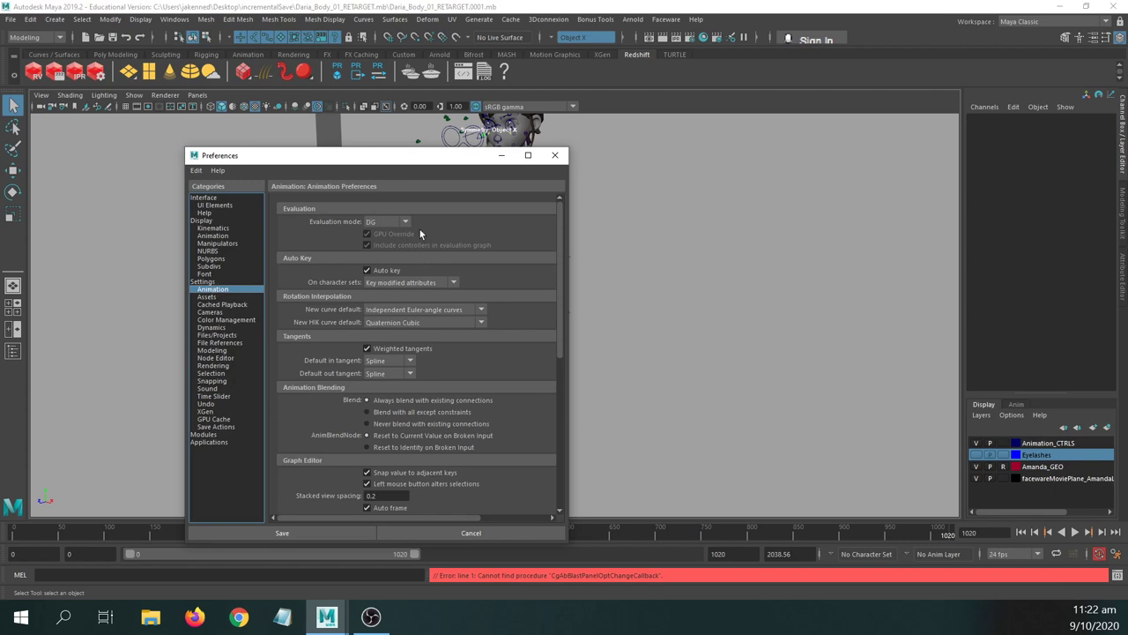
pyautogui.click(379, 222)
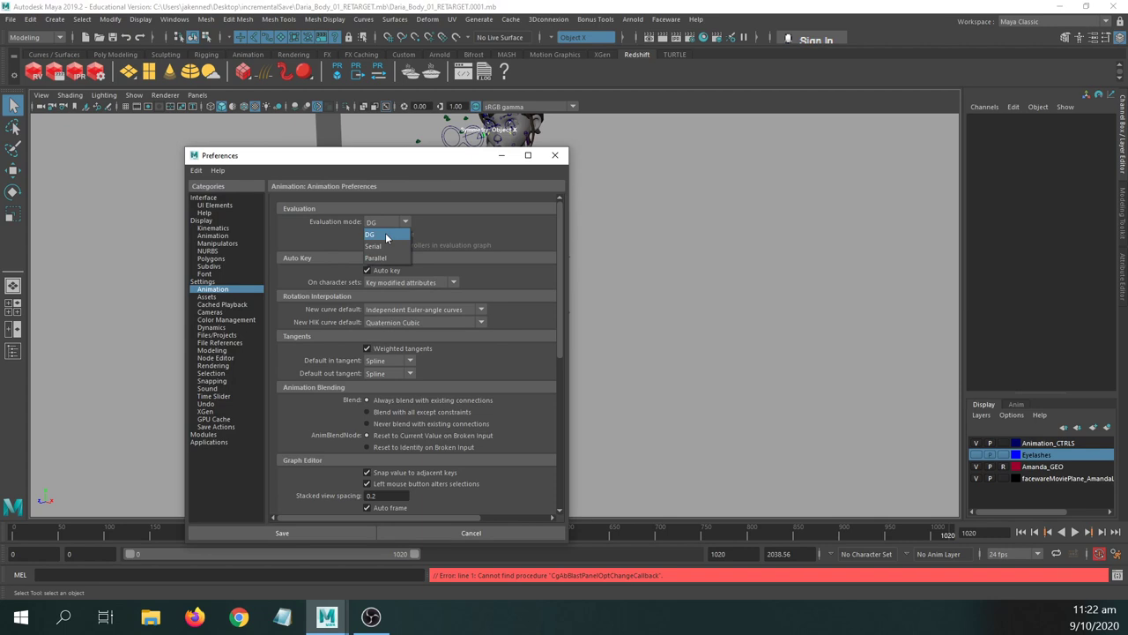
pyautogui.click(386, 235)
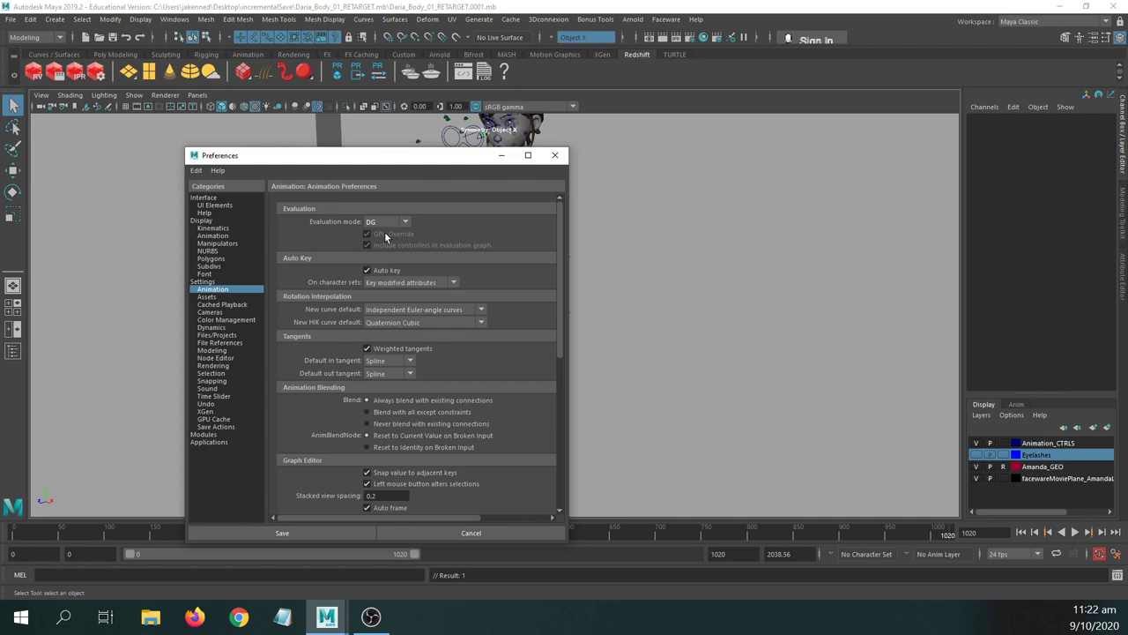
pyautogui.click(282, 533)
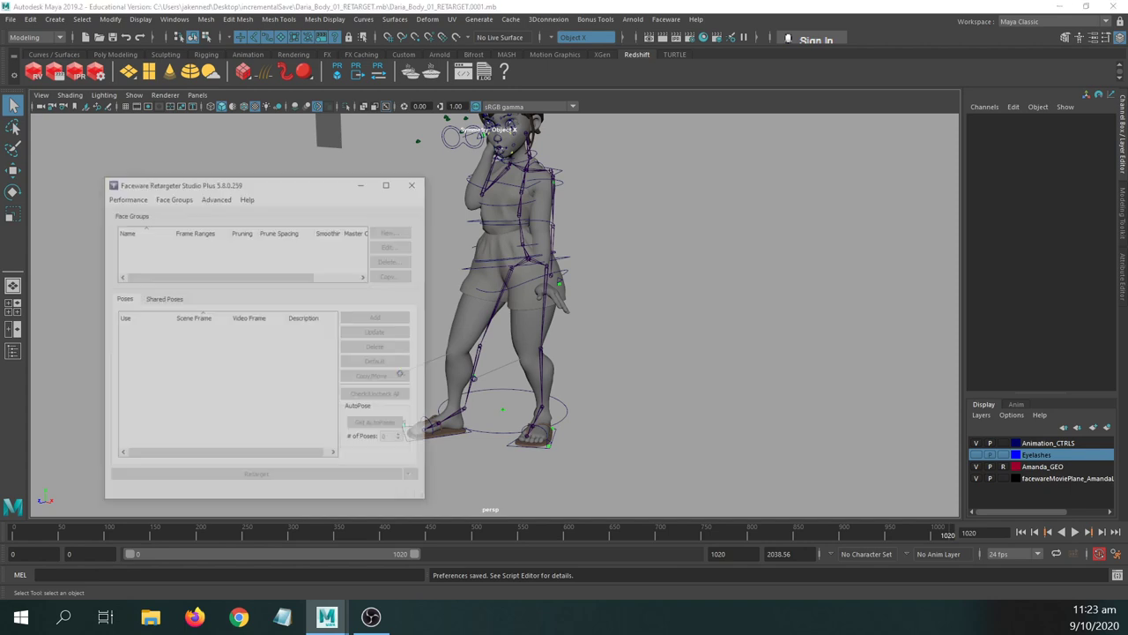
# - Look through the FACECAM camera in the viewport and minimize the Faceware Retargeter window
pyautogui.moveTo(333, 137); pyautogui.dragTo(669, 84)
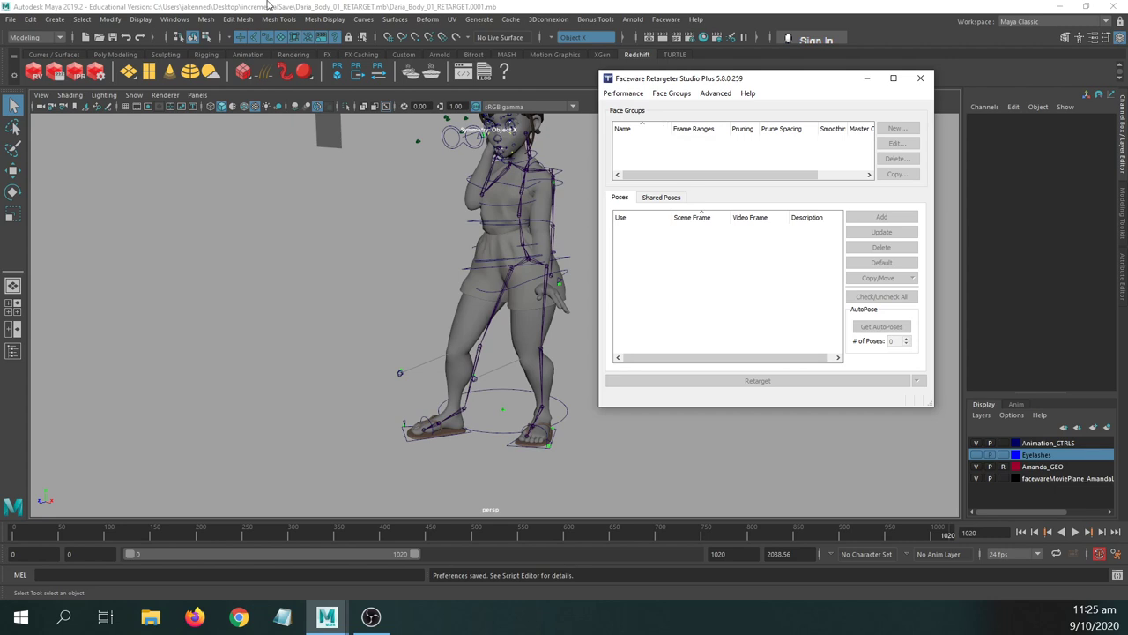
pyautogui.click(198, 94)
pyautogui.moveTo(221, 117)
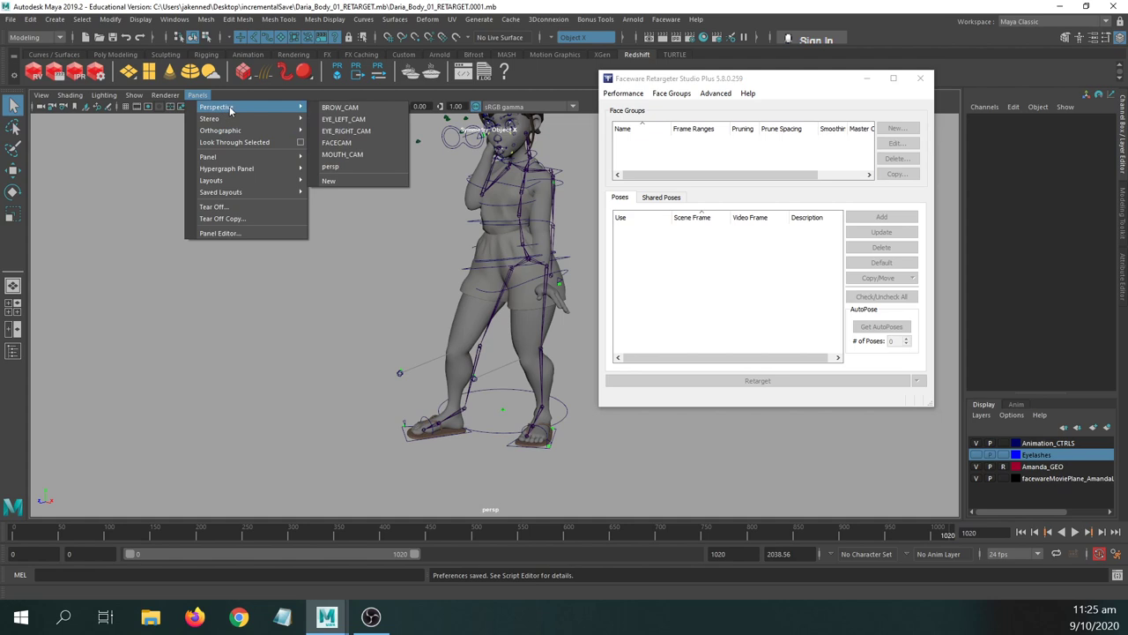
pyautogui.click(353, 145)
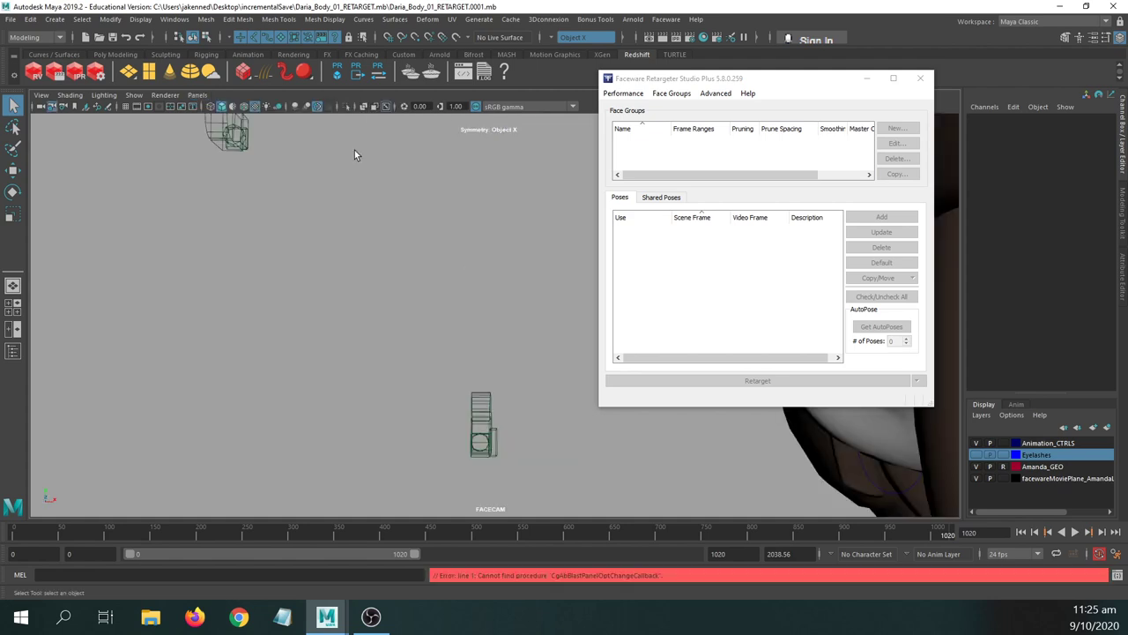
pyautogui.click(867, 78)
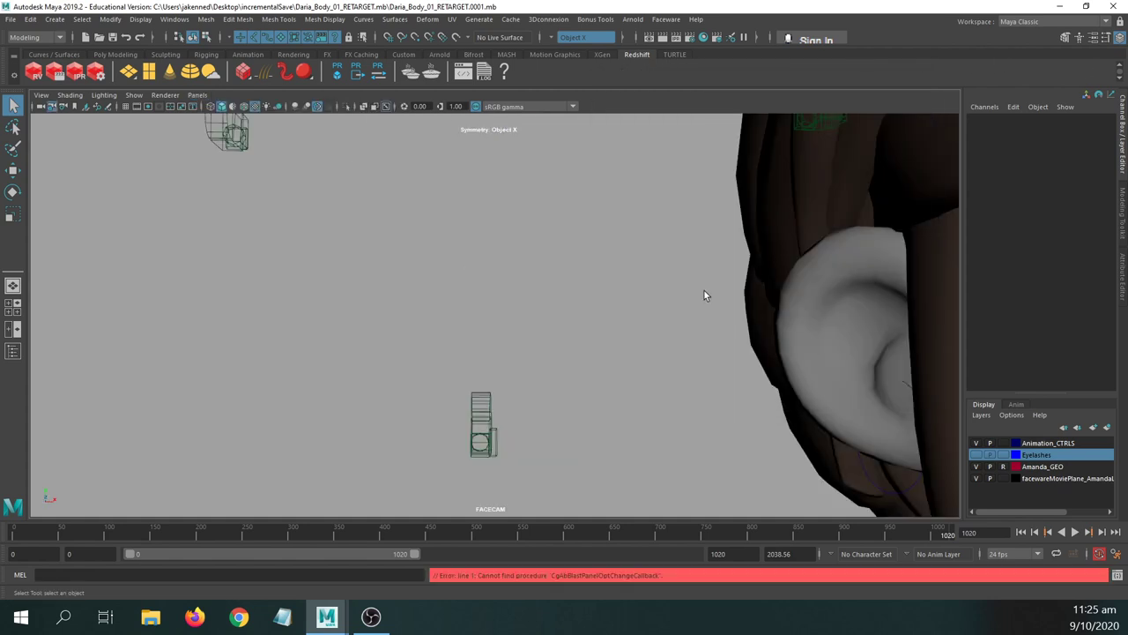
# - Switch the viewport from FACECAM back to the persp camera
pyautogui.click(198, 95)
pyautogui.moveTo(216, 119)
pyautogui.moveTo(256, 106)
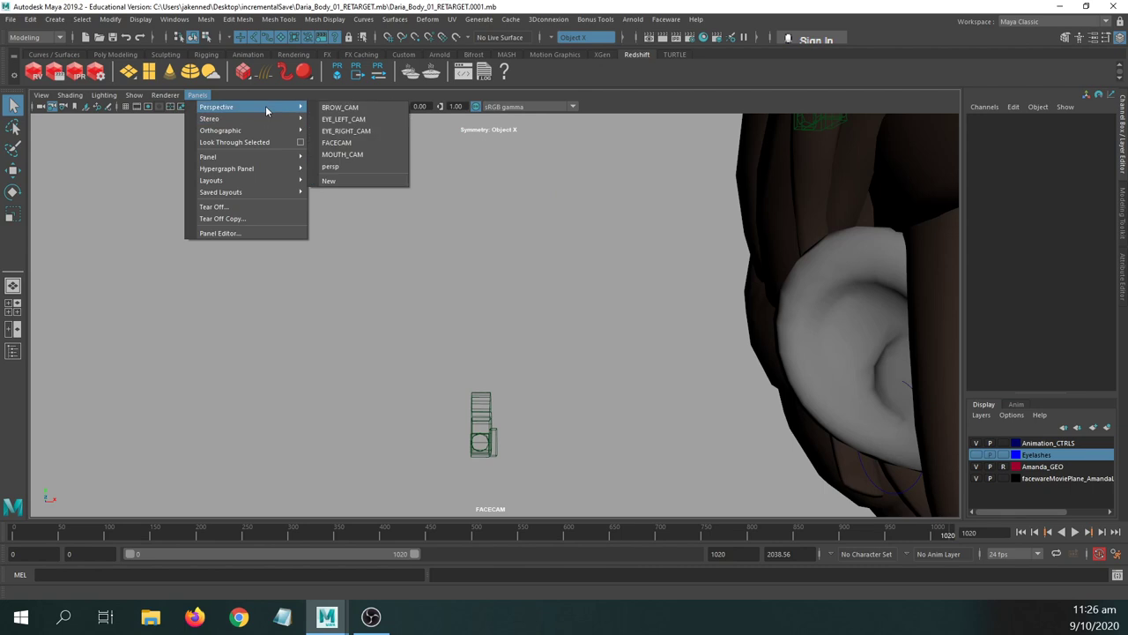
pyautogui.click(354, 119)
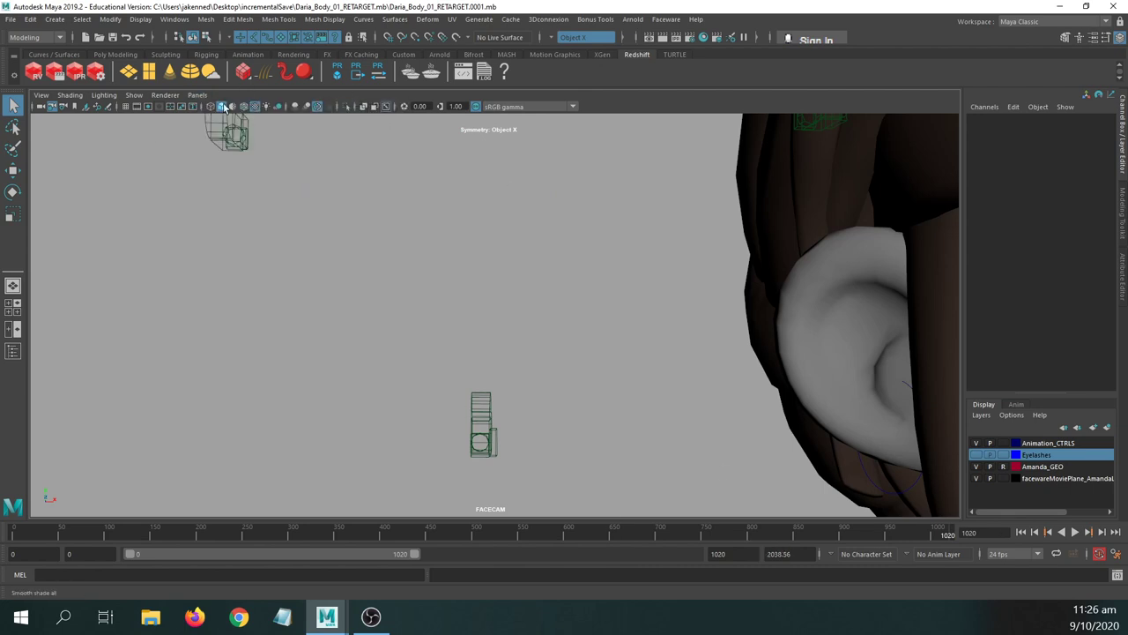
pyautogui.click(197, 95)
pyautogui.moveTo(221, 111)
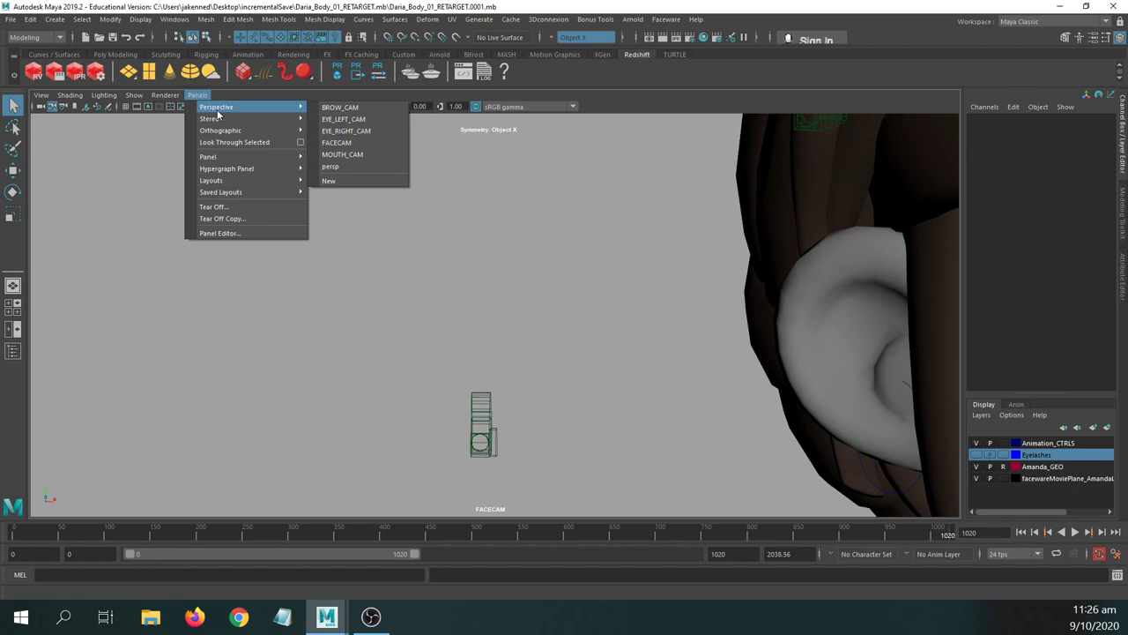
pyautogui.click(380, 156)
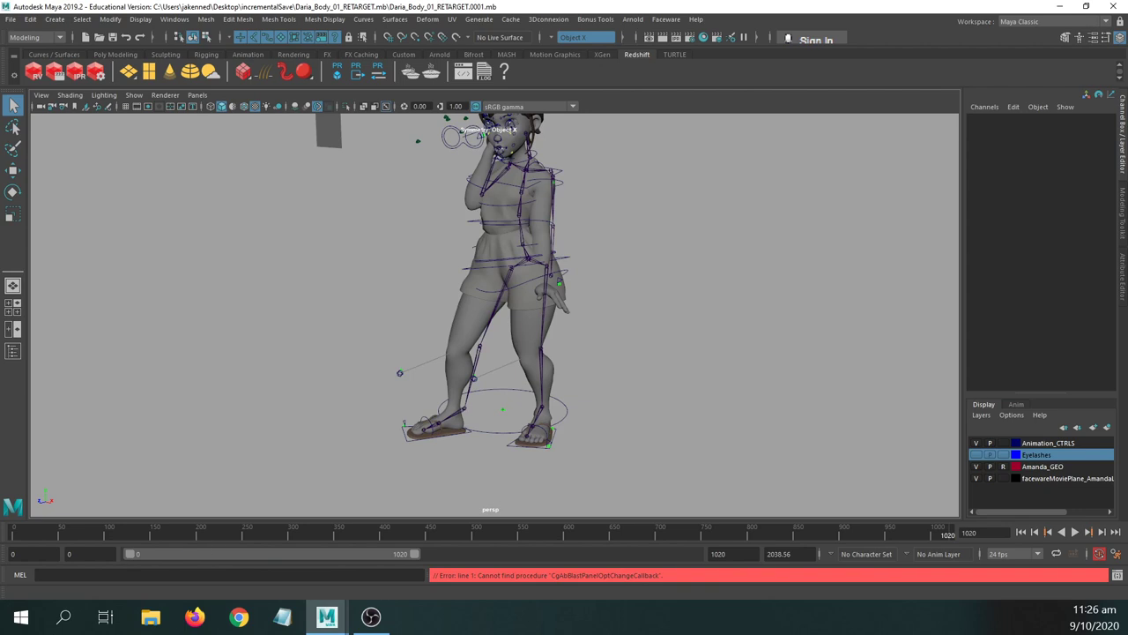
# - Open the Daria_Retargeting_08 scene from the Daria/scenes folder on the F: drive and close the Graph Editor that comes with it
pyautogui.press('super+e')
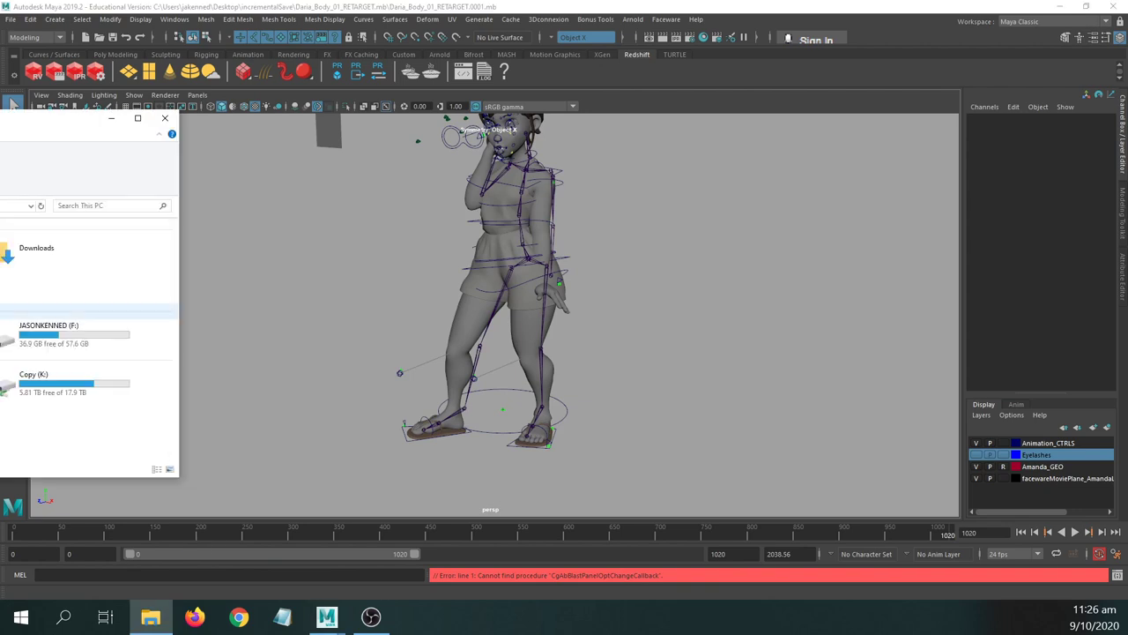
pyautogui.moveTo(0, 118); pyautogui.dragTo(553, 65)
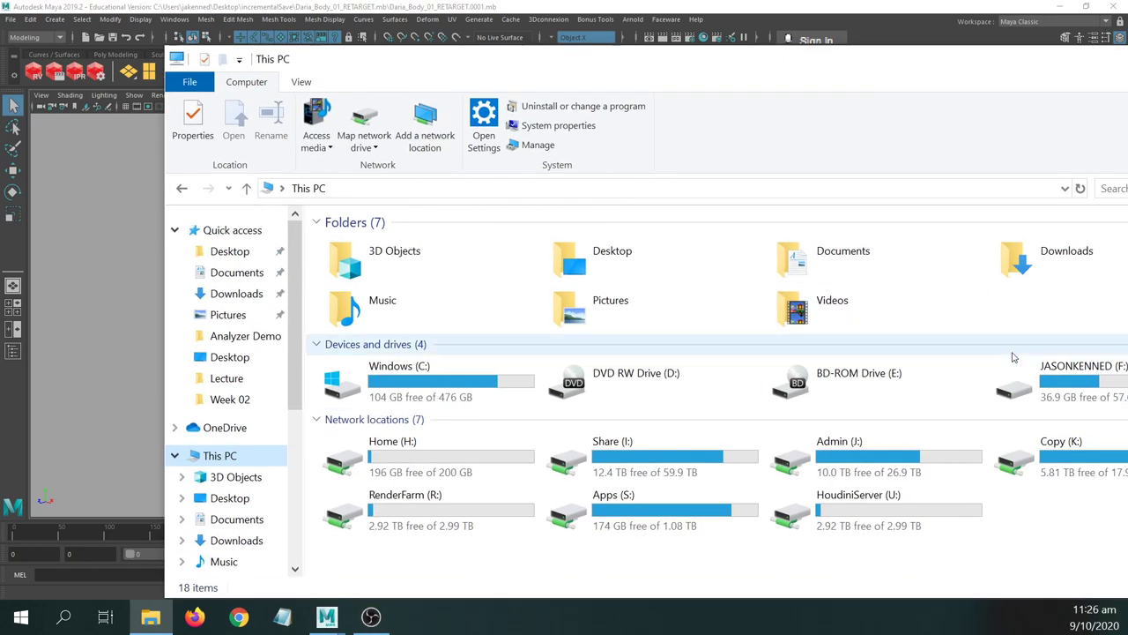
pyautogui.doubleClick(1020, 377)
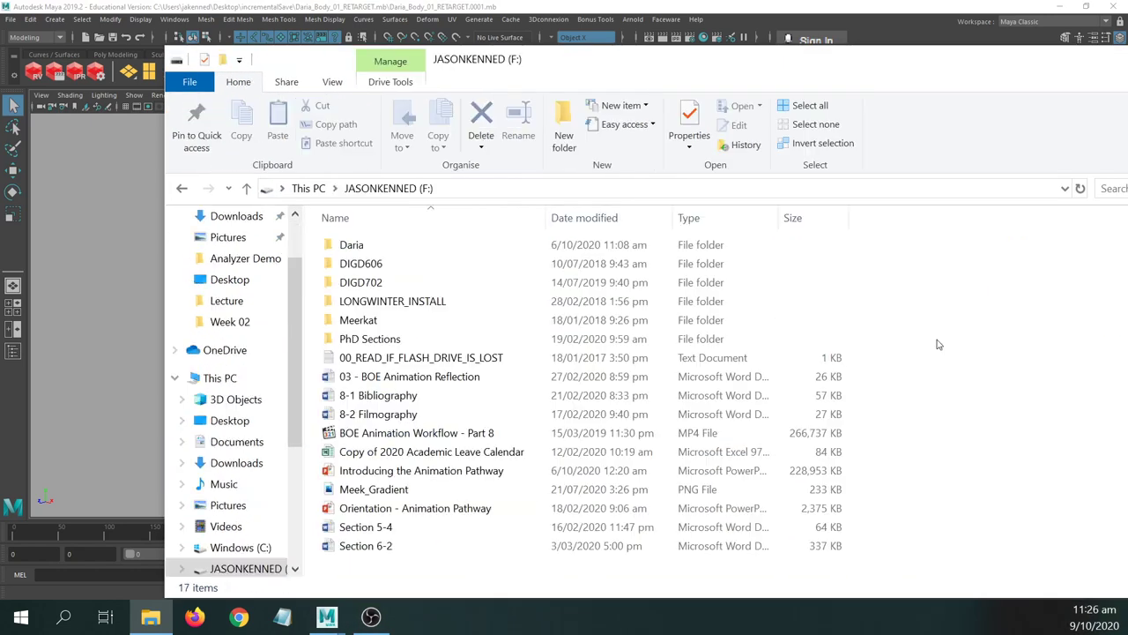
pyautogui.click(409, 264)
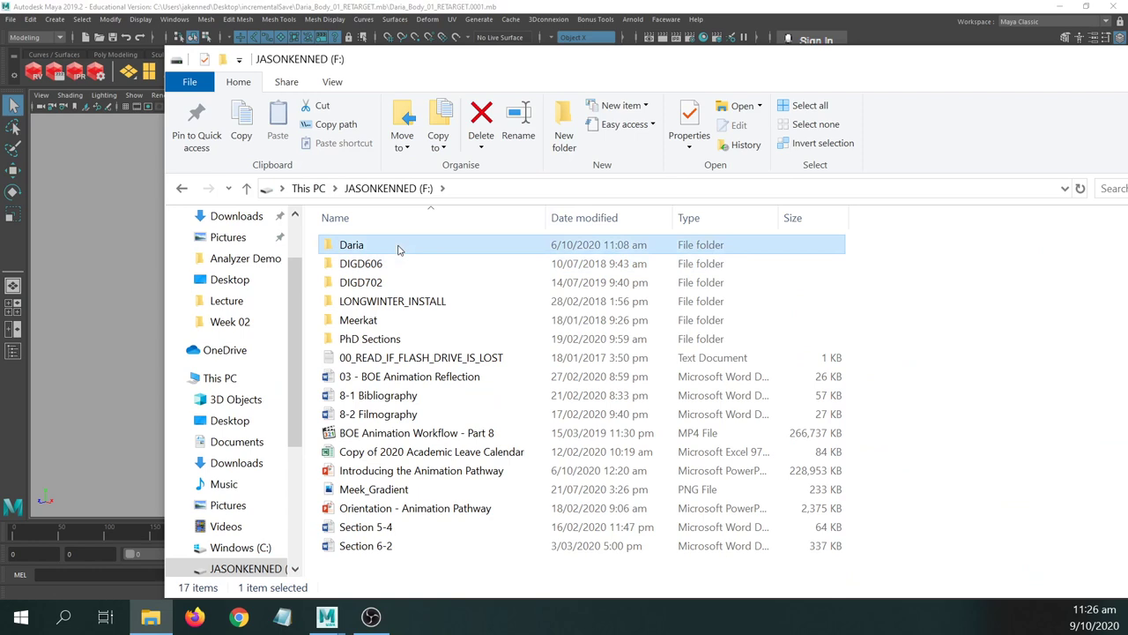
pyautogui.doubleClick(352, 245)
pyautogui.doubleClick(354, 245)
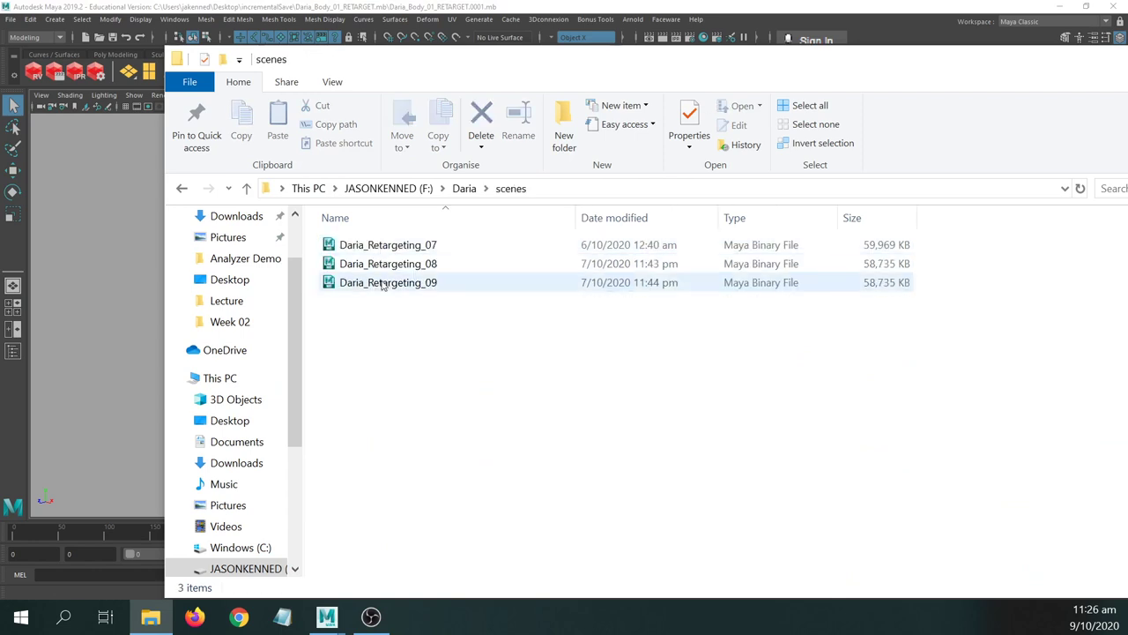
pyautogui.click(384, 273)
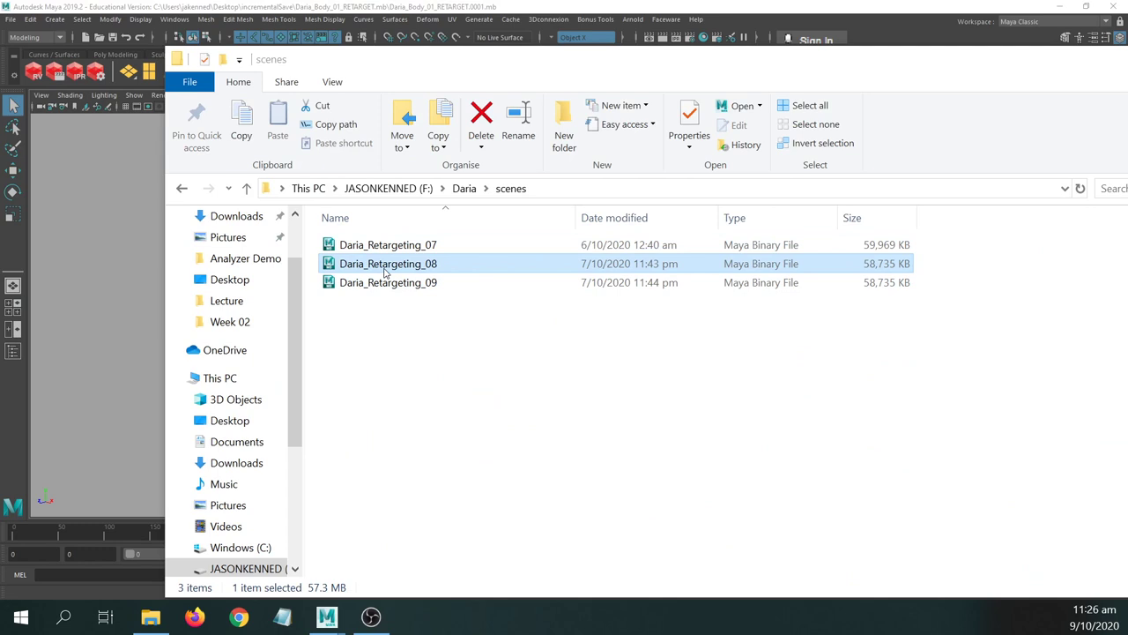
pyautogui.doubleClick(385, 264)
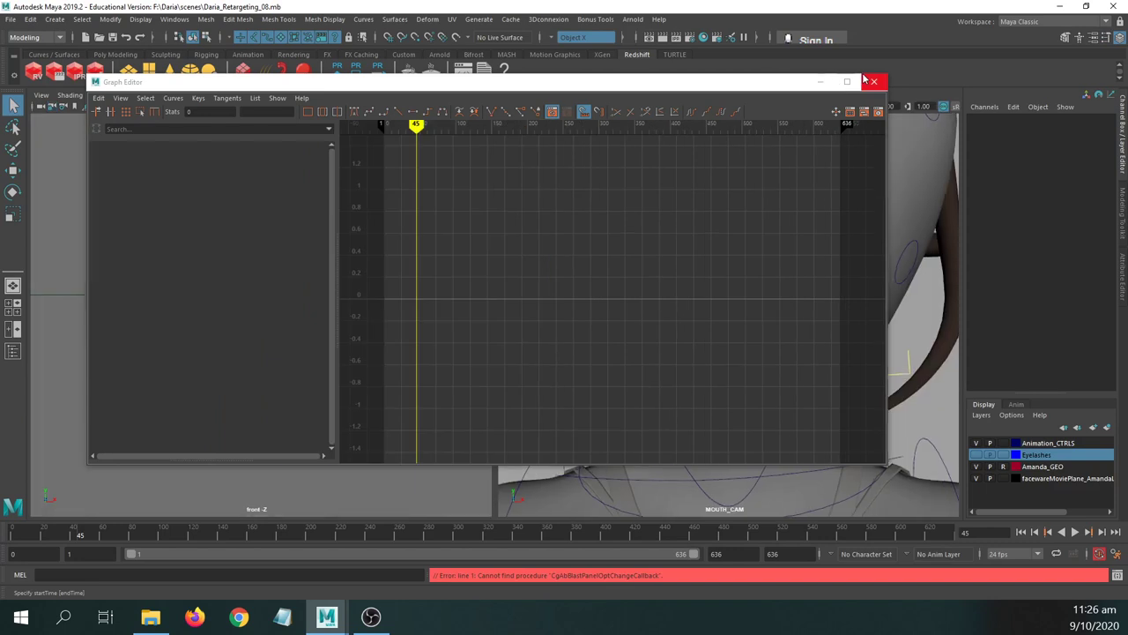
pyautogui.click(873, 81)
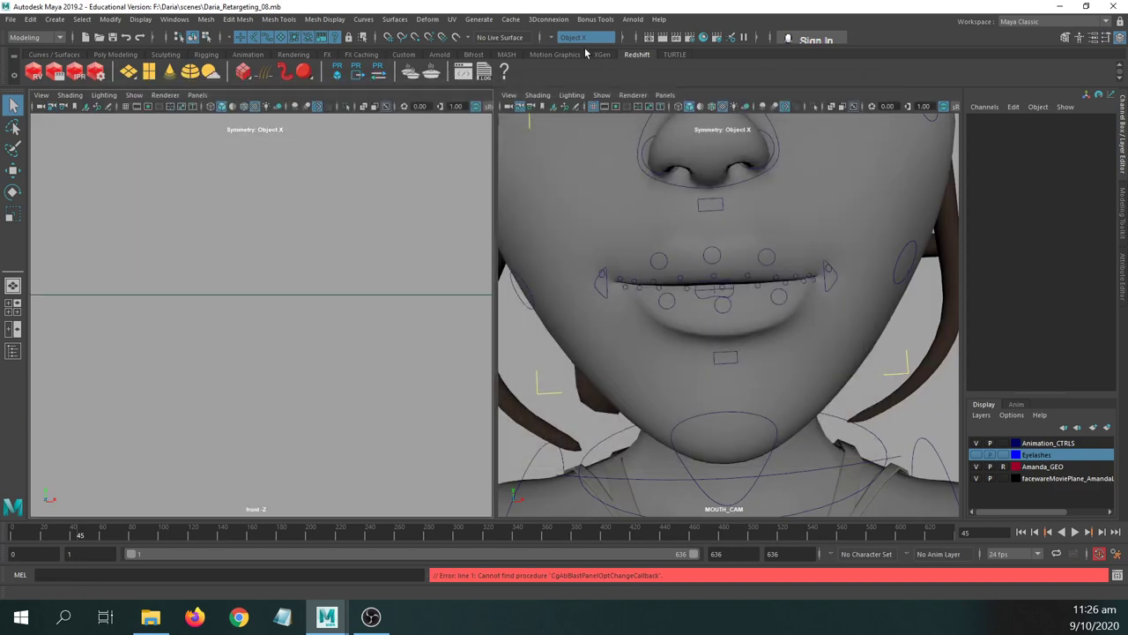
pyautogui.click(665, 99)
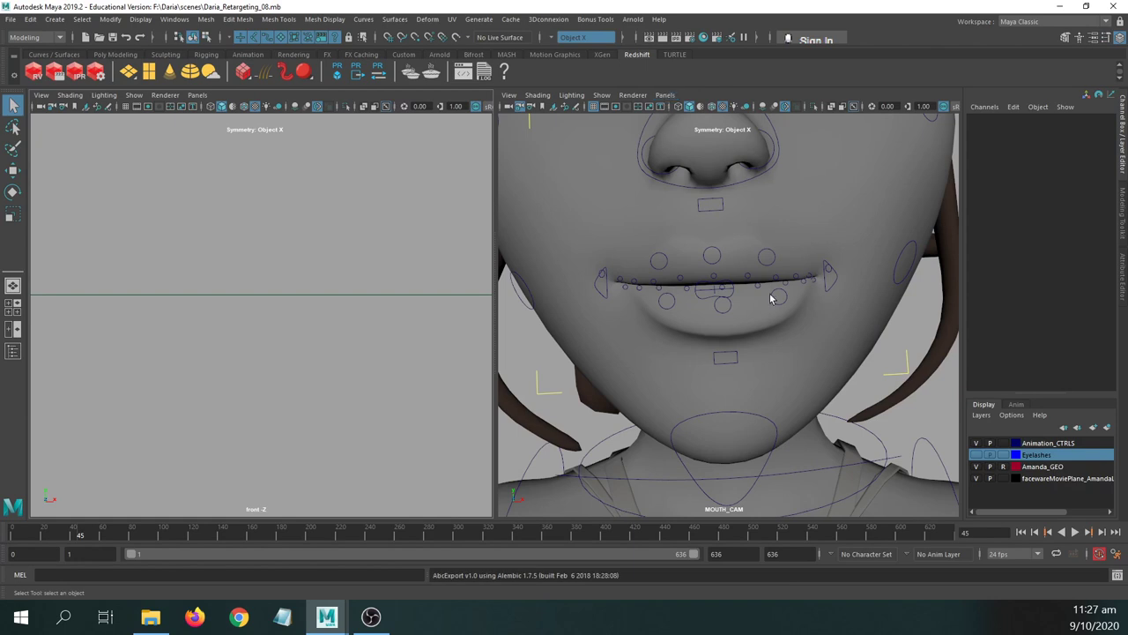
# - Examine the keyed channels of the jaw, mouth-corner and upper-lip controls by selecting them one after another in the MOUTH_CAM view
pyautogui.click(694, 421)
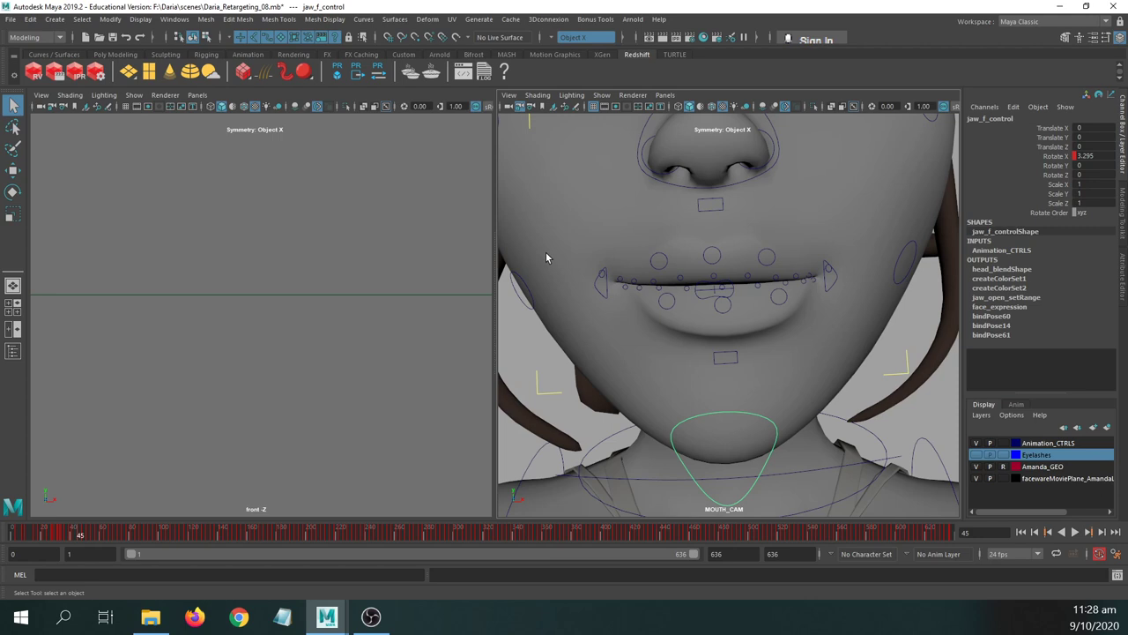
pyautogui.click(606, 292)
pyautogui.click(830, 291)
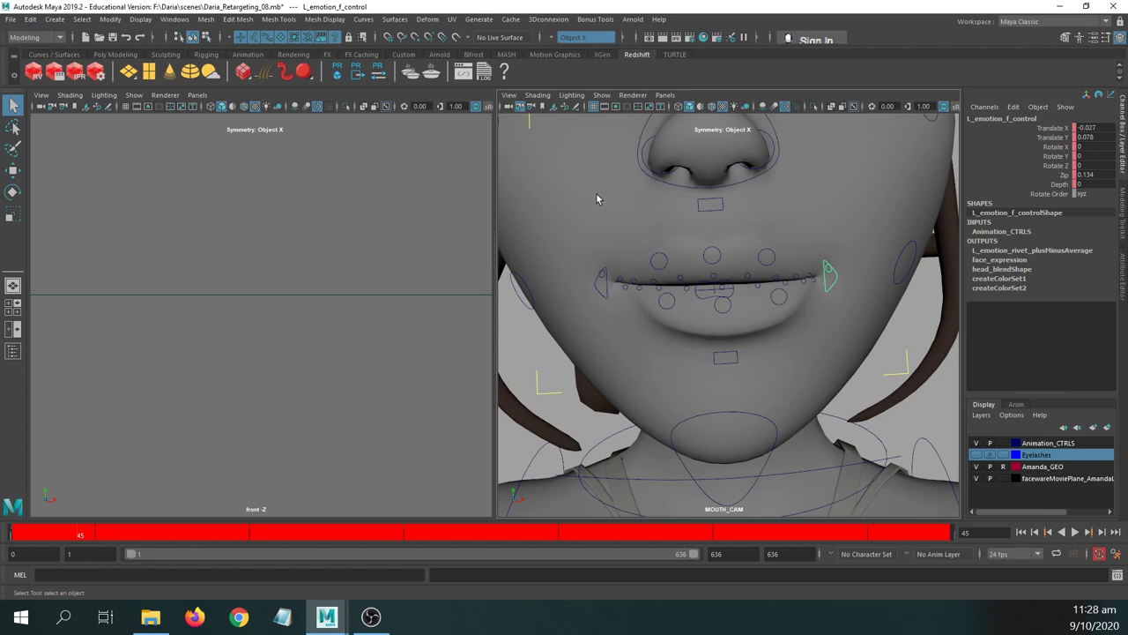
pyautogui.click(706, 258)
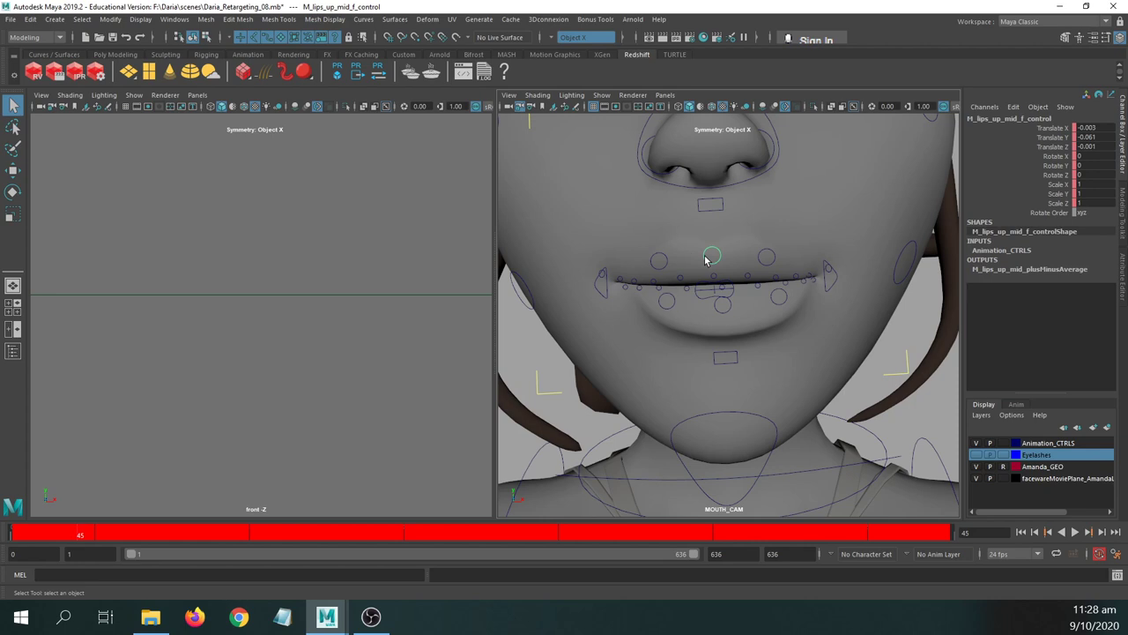
pyautogui.click(668, 260)
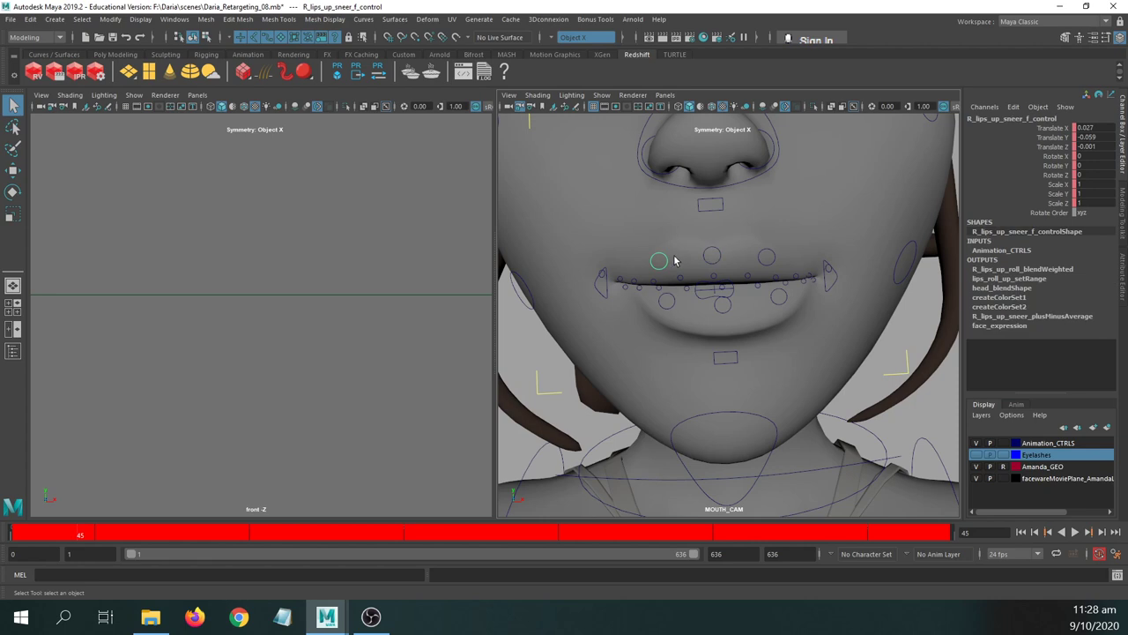
pyautogui.click(759, 261)
pyautogui.click(764, 262)
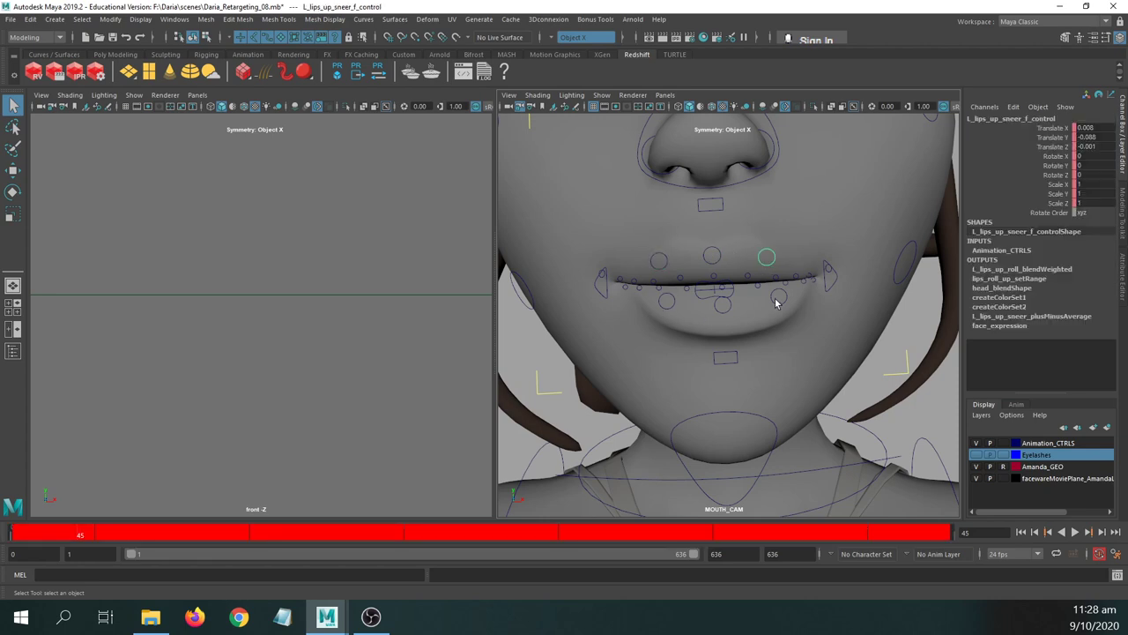
# - Show the animation curves of the middle upper-lip control in the Graph Editor
pyautogui.click(707, 254)
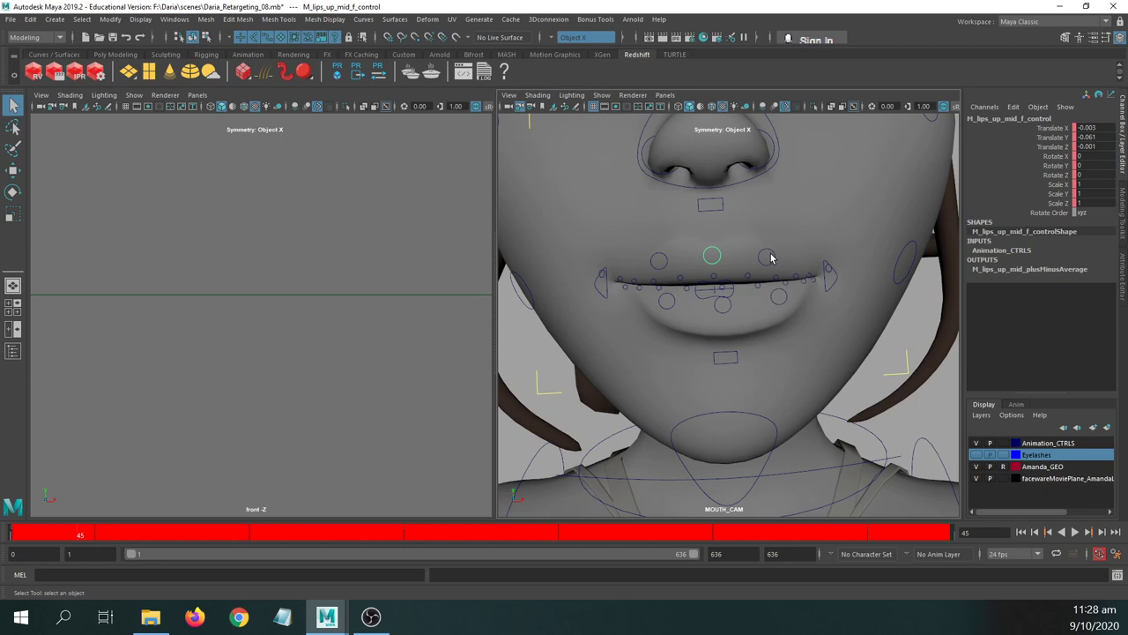
pyautogui.click(227, 18)
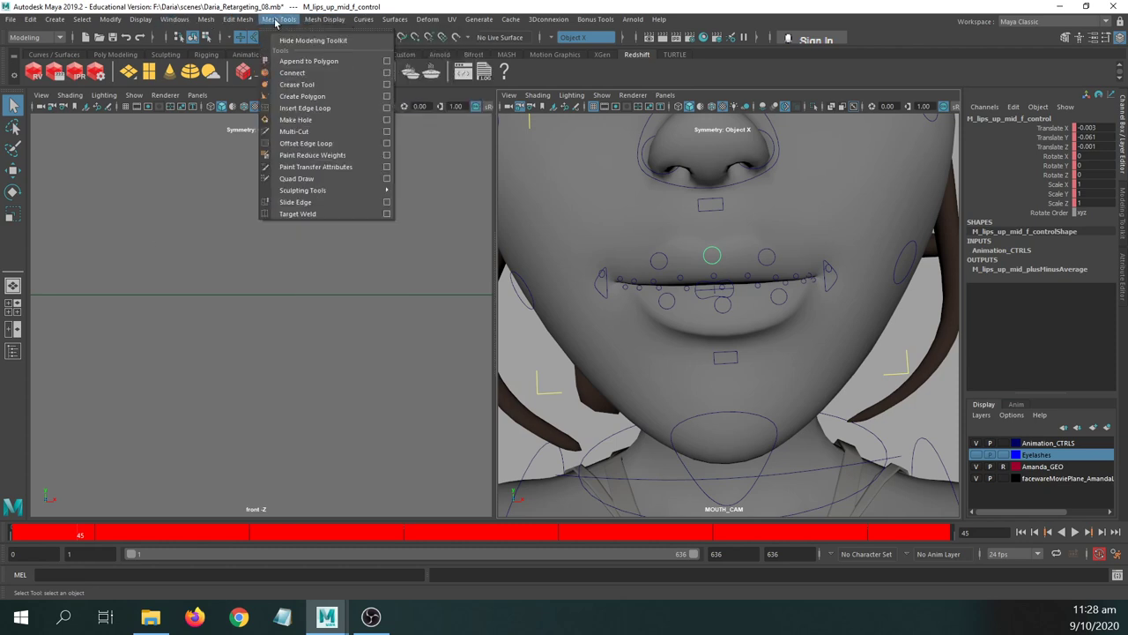
pyautogui.moveTo(175, 19)
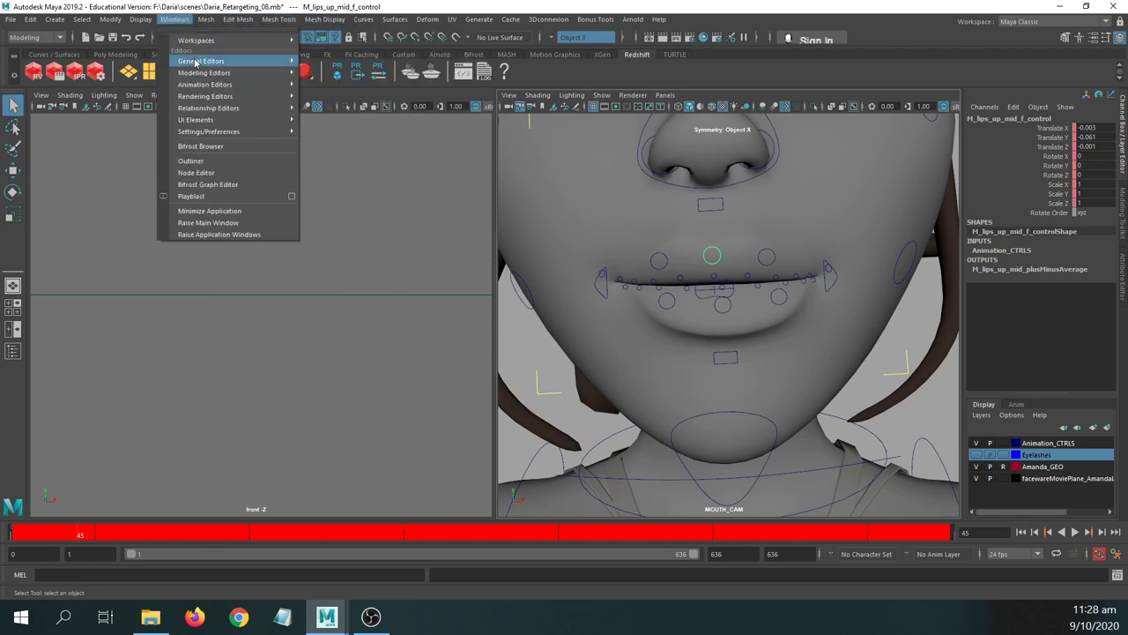
pyautogui.moveTo(204, 83)
pyautogui.click(328, 88)
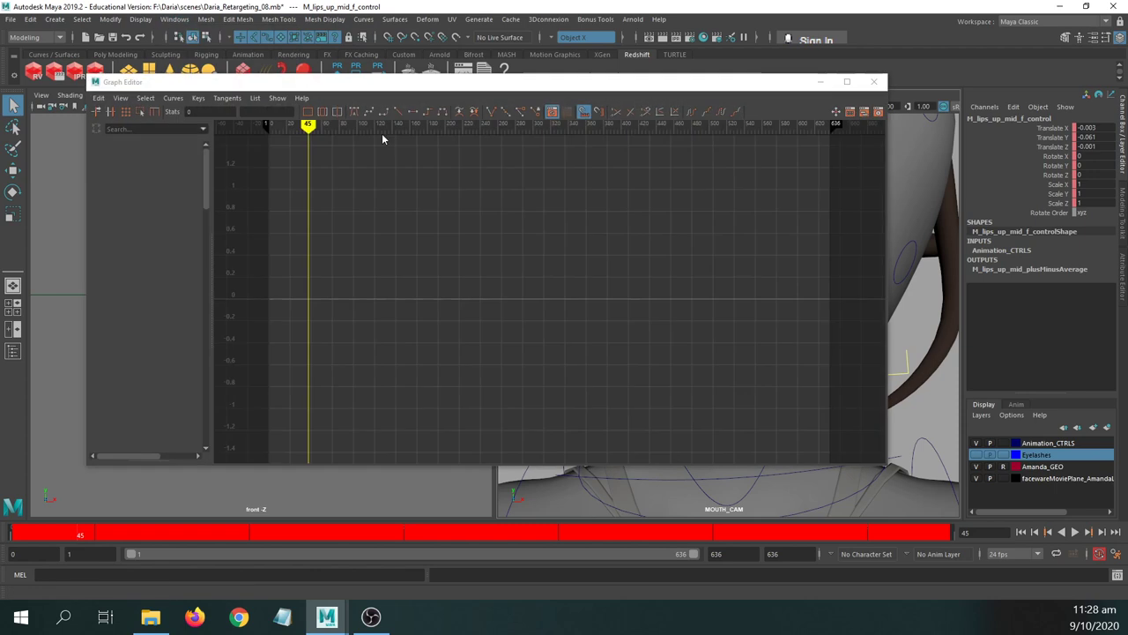
pyautogui.moveTo(291, 89)
pyautogui.mouseDown()
pyautogui.moveTo(201, 74)
pyautogui.moveTo(194, 112)
pyautogui.moveTo(370, 319)
pyautogui.moveTo(295, 144)
pyautogui.moveTo(291, 322)
pyautogui.moveTo(596, 295)
pyautogui.moveTo(537, 342)
pyautogui.moveTo(411, 327)
pyautogui.moveTo(292, 75)
pyautogui.mouseUp()
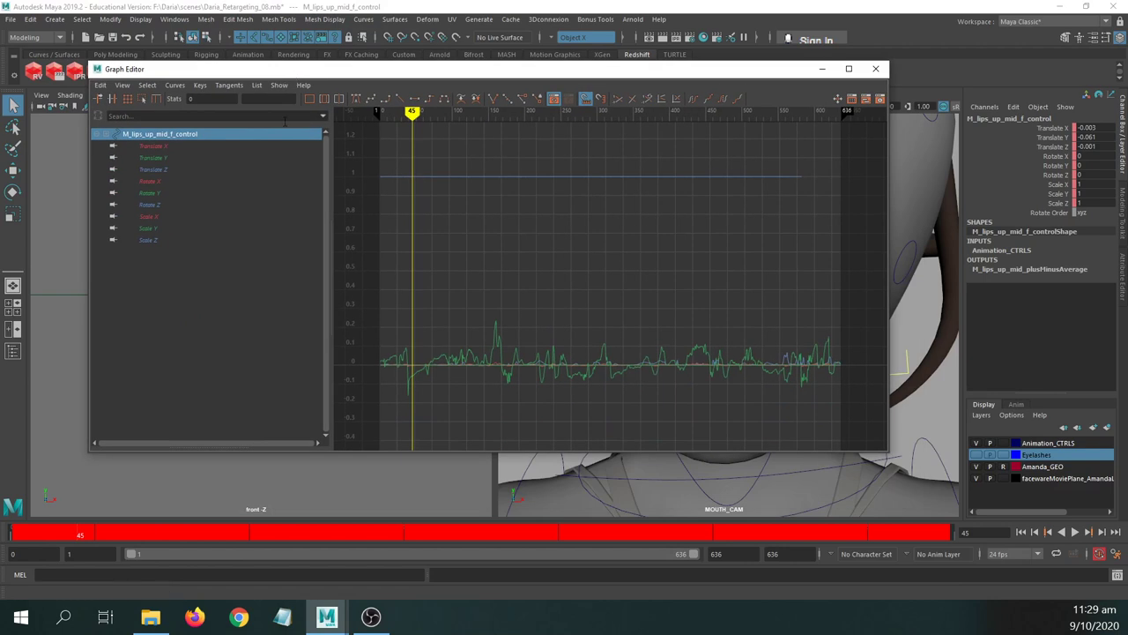
# - Examine the Translate X, Y and Z curves of the middle upper-lip control one at a time in the Graph Editor
pyautogui.click(151, 147)
pyautogui.click(154, 157)
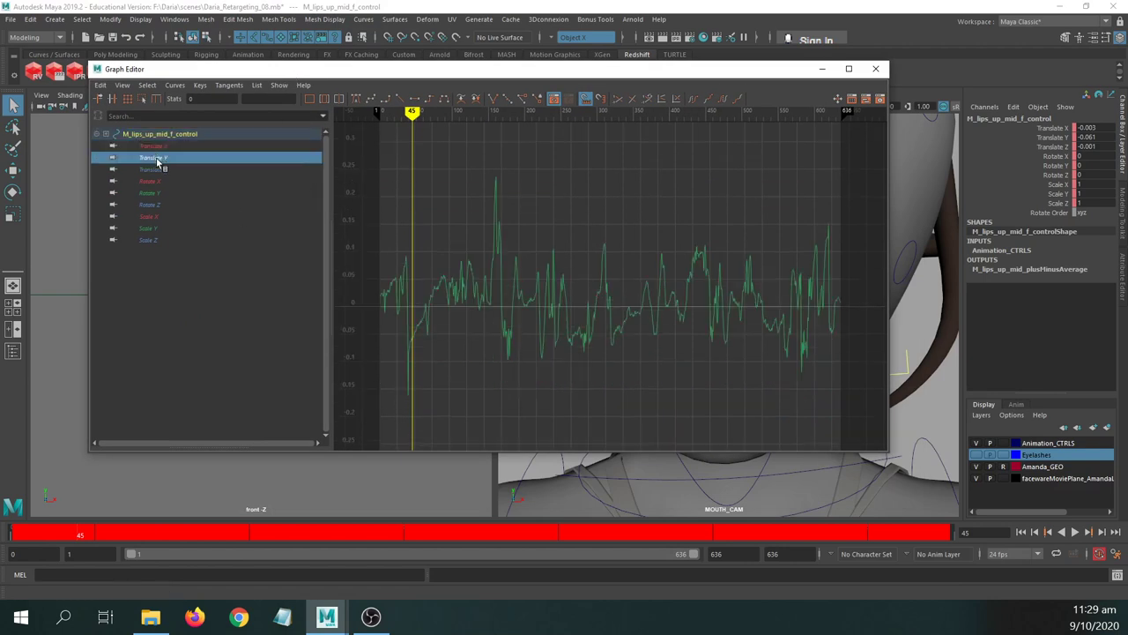
pyautogui.click(156, 146)
pyautogui.click(158, 157)
pyautogui.click(163, 169)
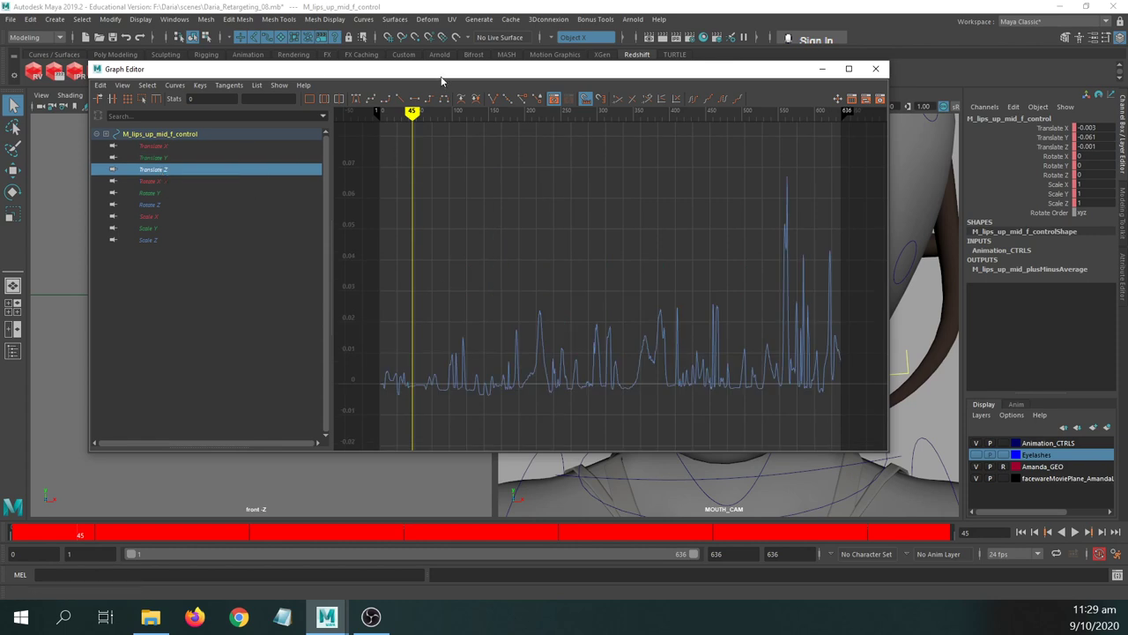
pyautogui.moveTo(441, 72); pyautogui.dragTo(0, 171)
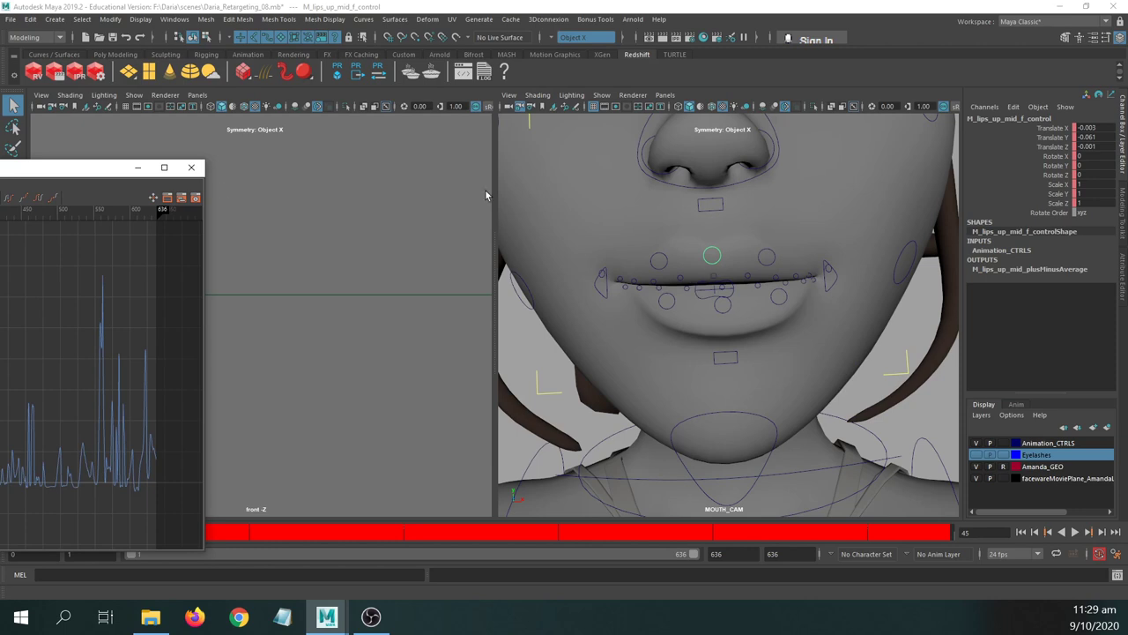
pyautogui.moveTo(133, 166); pyautogui.dragTo(359, 42)
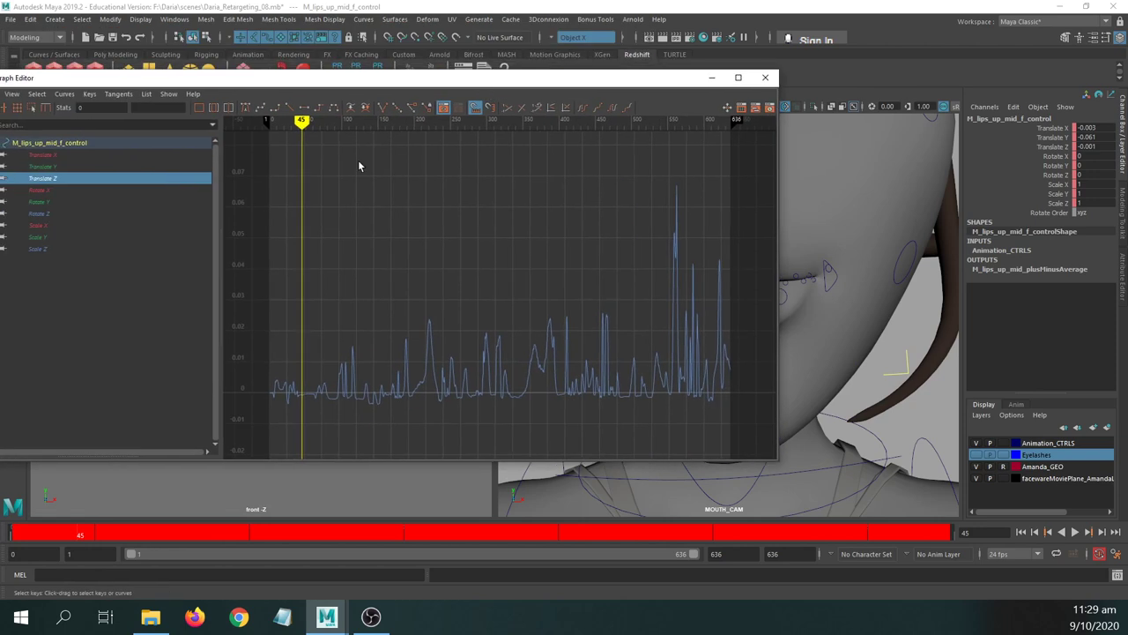
# - Inspect the Rotate and Scale curves of the middle upper-lip control channel by channel
pyautogui.click(84, 189)
pyautogui.click(71, 203)
pyautogui.click(68, 214)
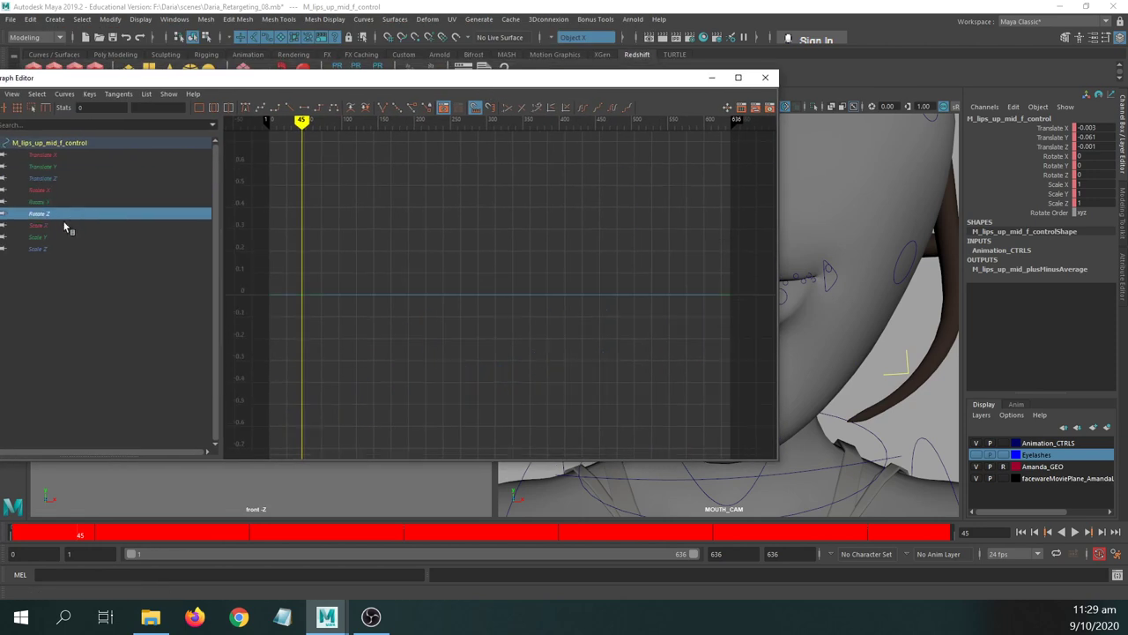
pyautogui.click(58, 237)
pyautogui.click(57, 247)
pyautogui.click(56, 226)
pyautogui.click(57, 248)
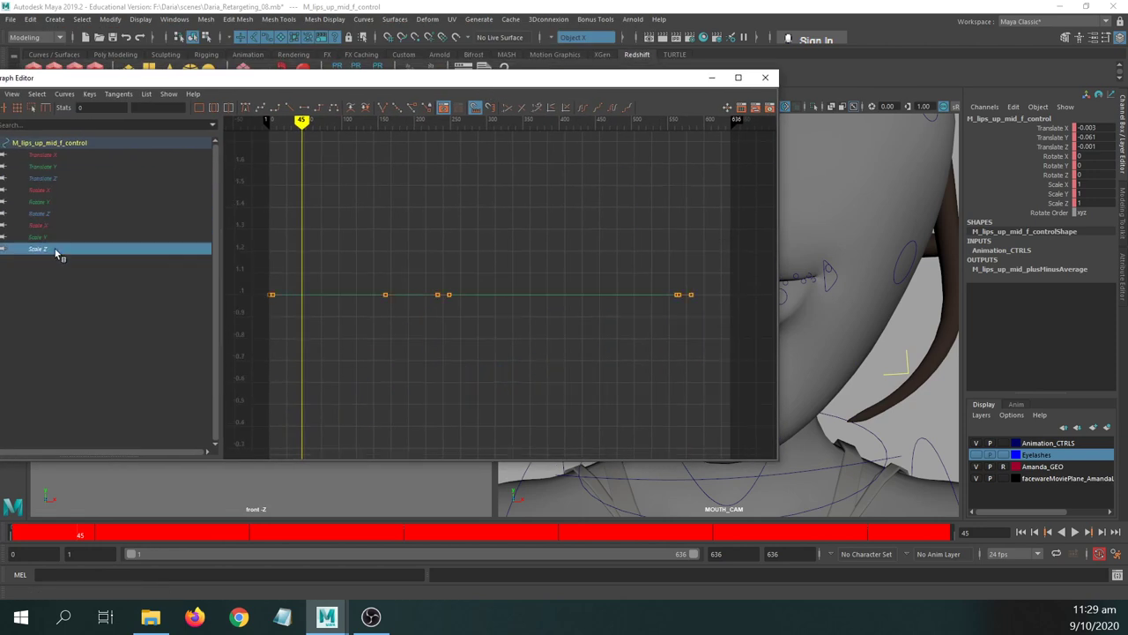
# - Delete all keys on the Translate Z, Rotate and Scale channels of the middle upper-lip control
pyautogui.moveTo(58, 178); pyautogui.dragTo(62, 249)
pyautogui.moveTo(137, 82); pyautogui.dragTo(236, 77)
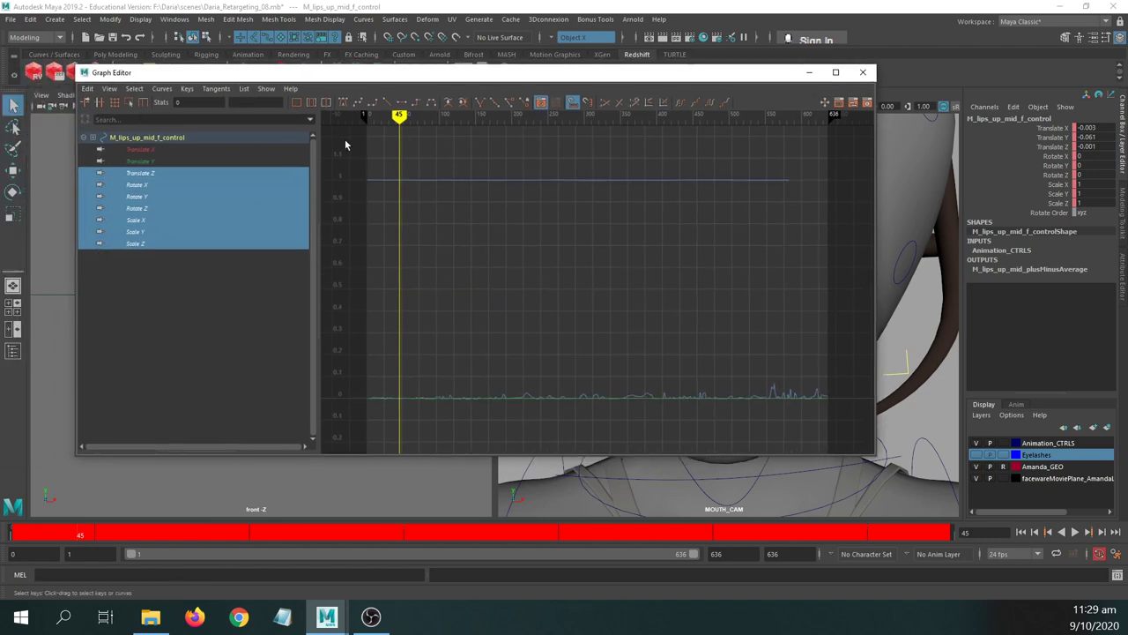
pyautogui.moveTo(345, 144); pyautogui.dragTo(844, 430)
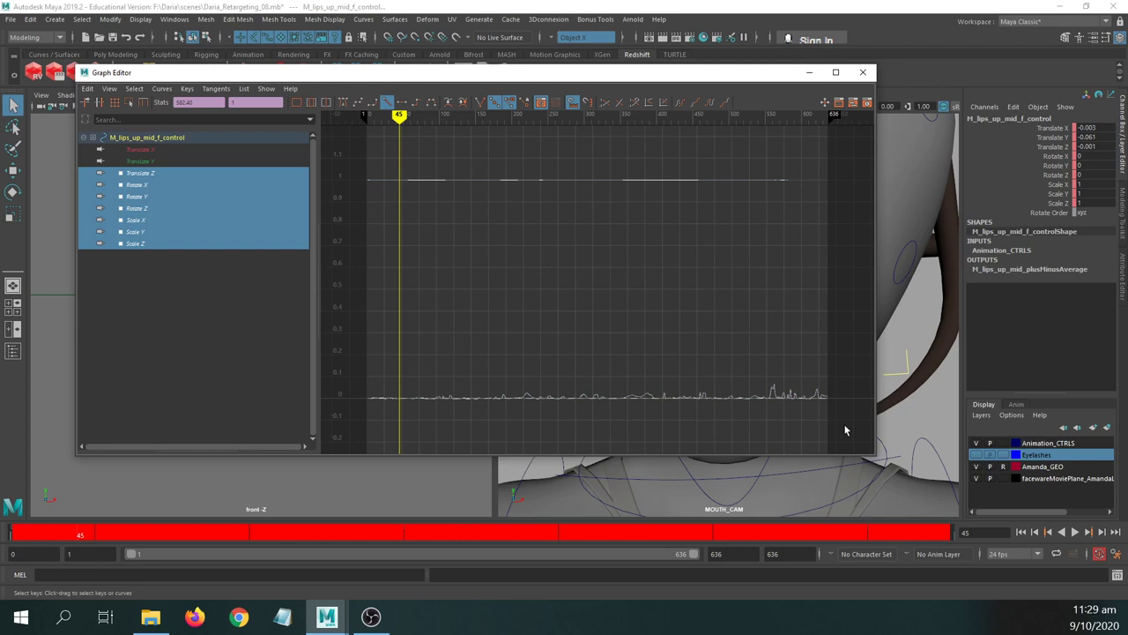
pyautogui.press('Delete')
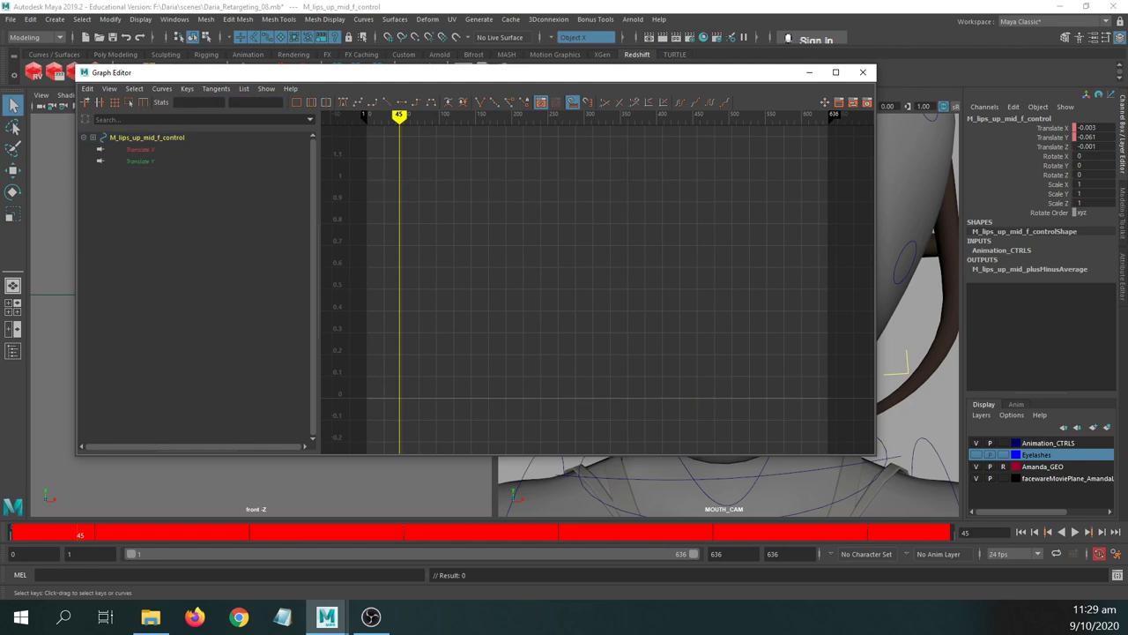
# - Review the remaining Translate X and Translate Y curves of the middle upper-lip control
pyautogui.moveTo(157, 148); pyautogui.dragTo(222, 263)
pyautogui.click(222, 263)
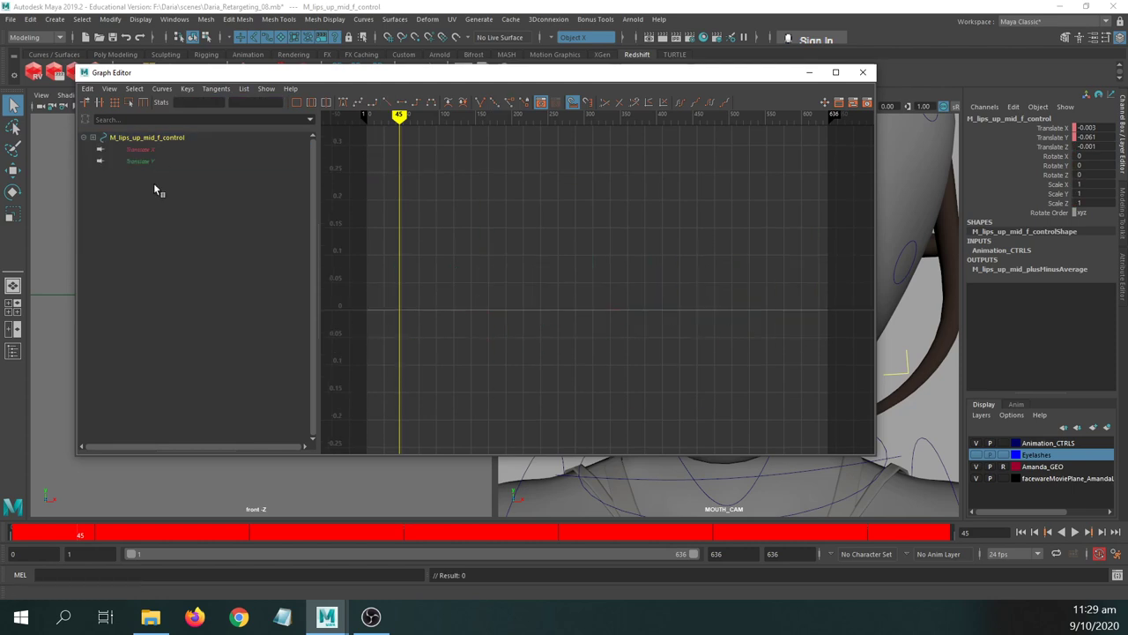
pyautogui.click(137, 150)
pyautogui.click(138, 162)
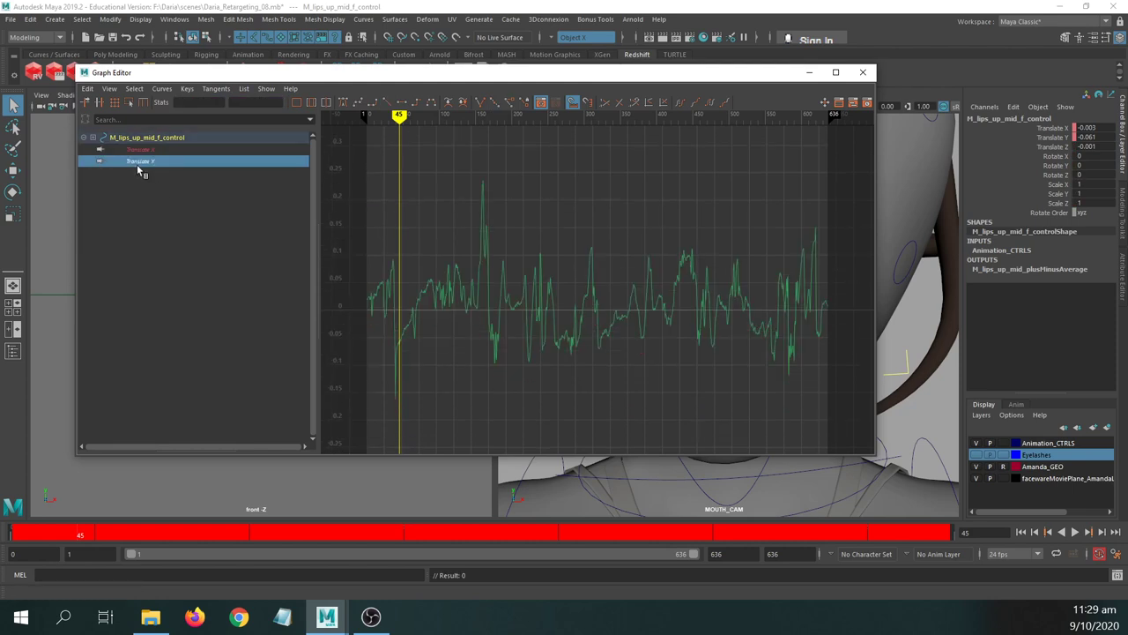
# - Place the Graph Editor beside the MOUTH_CAM view and show the curves of both mouth-corner controls
pyautogui.moveTo(379, 74); pyautogui.dragTo(0, 124)
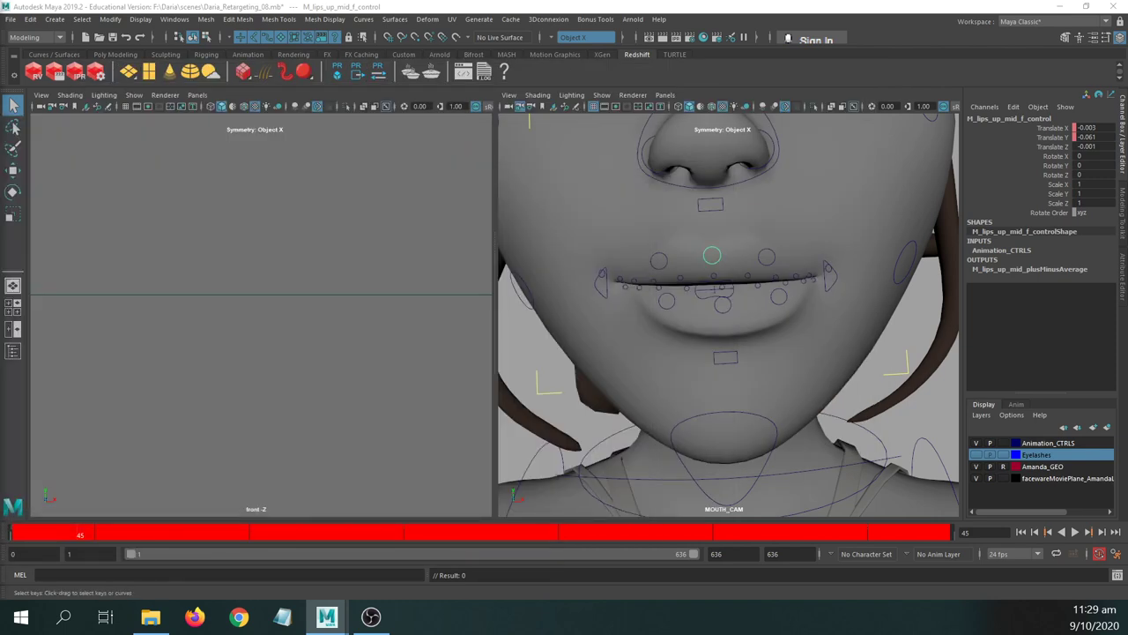
pyautogui.moveTo(0, 73); pyautogui.dragTo(258, 126)
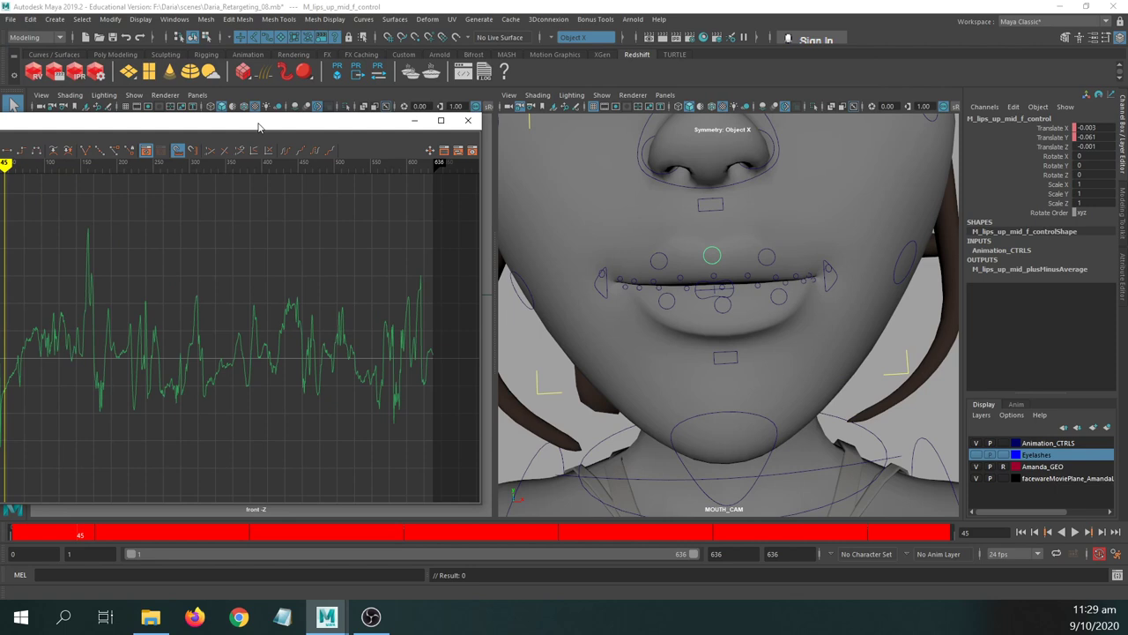
pyautogui.click(744, 420)
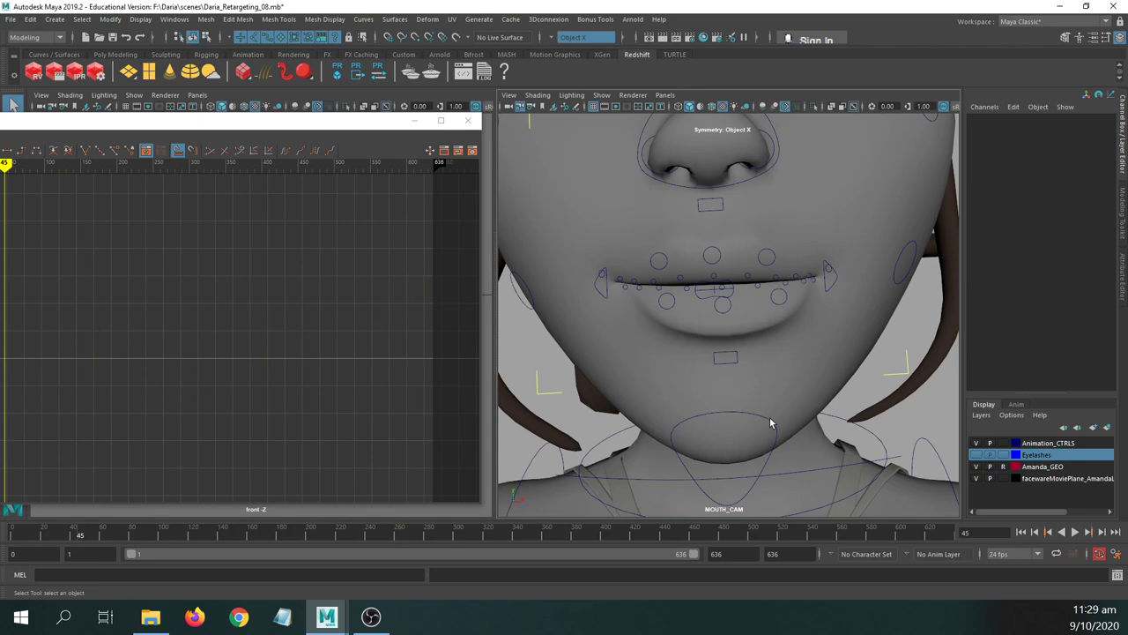
pyautogui.click(770, 423)
pyautogui.click(622, 287)
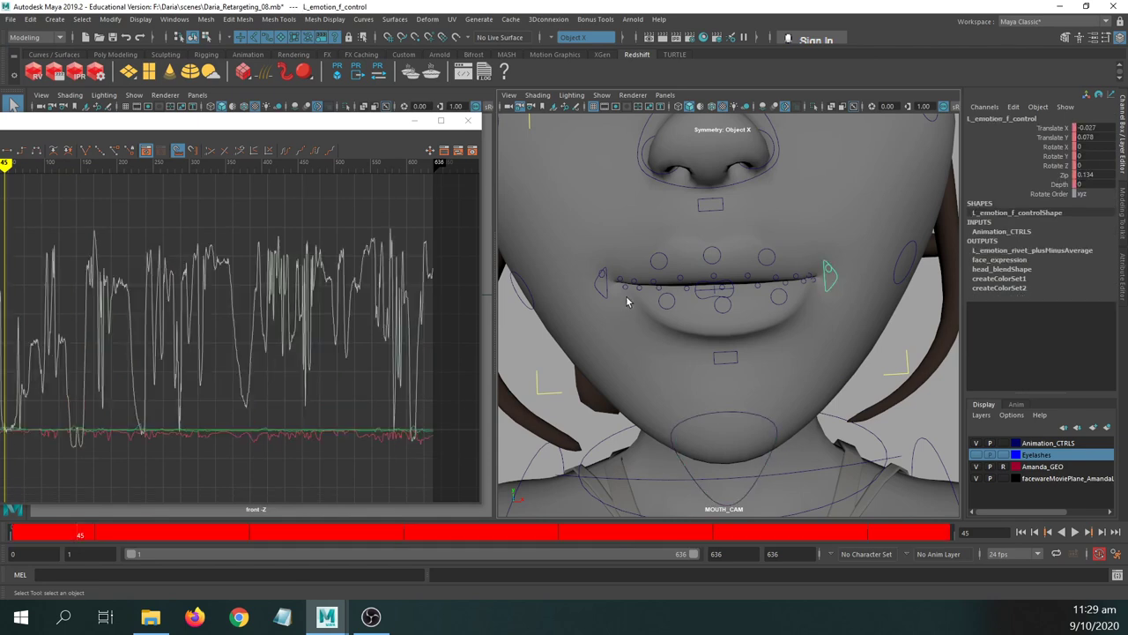
pyautogui.click(603, 283)
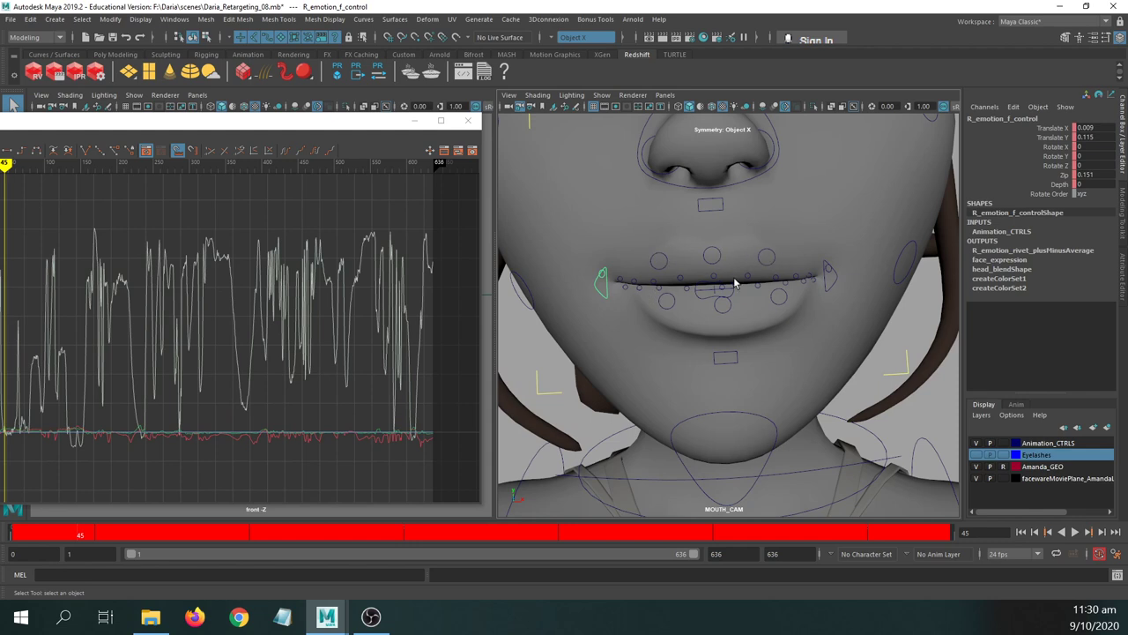
# - Examine the animation curves of the small upper-lip deform controls on both sides and in the middle of the mouth
pyautogui.click(652, 282)
pyautogui.click(654, 282)
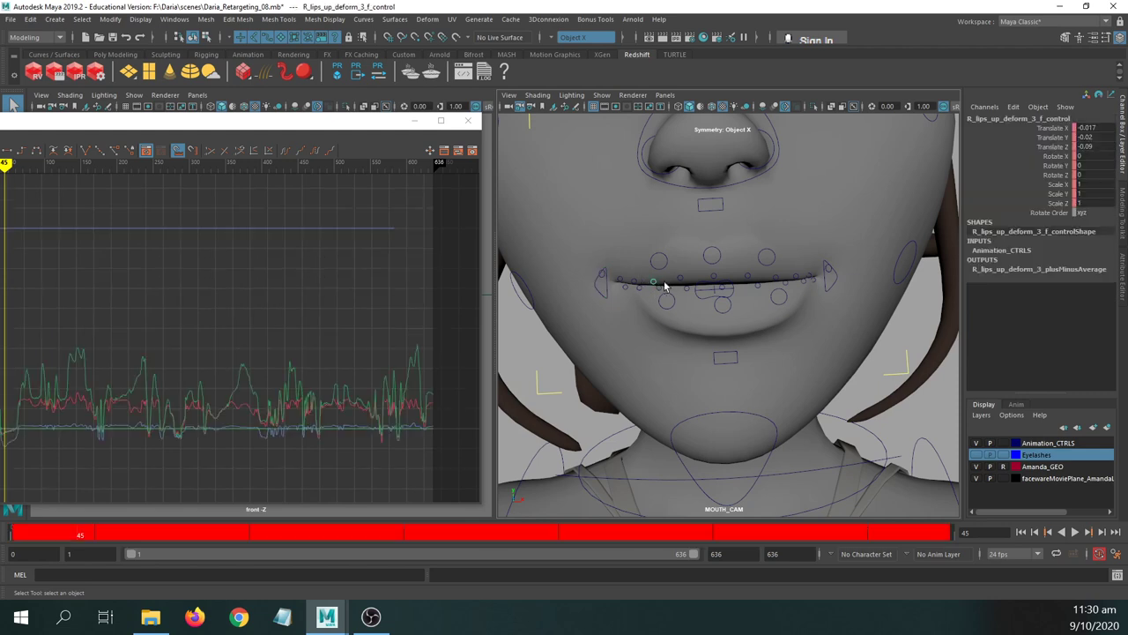
pyautogui.click(715, 279)
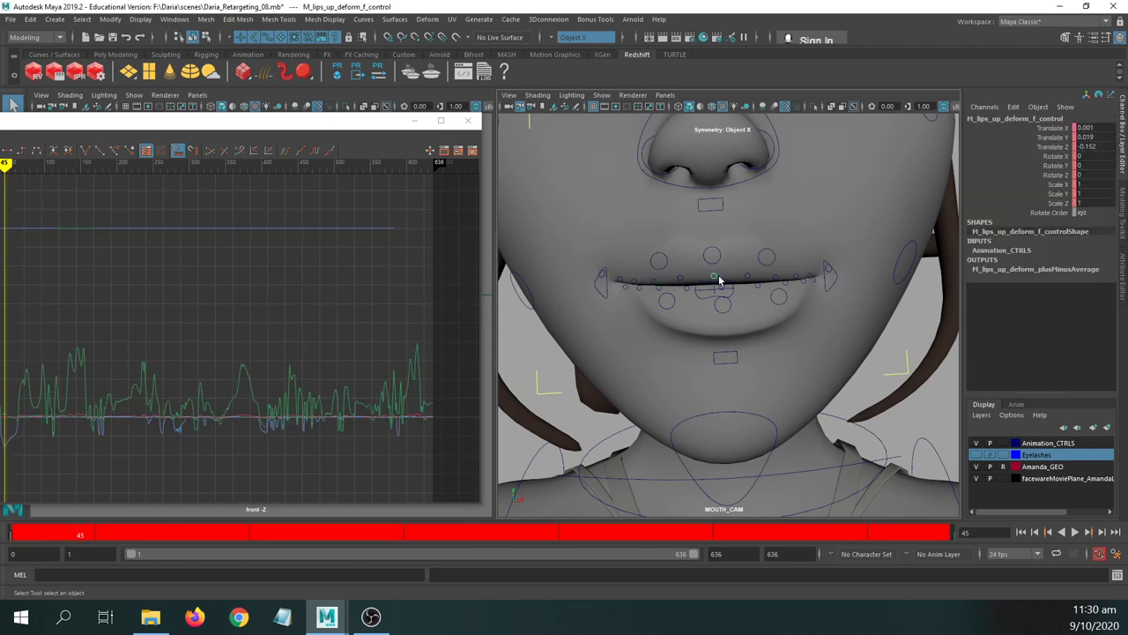
pyautogui.click(751, 278)
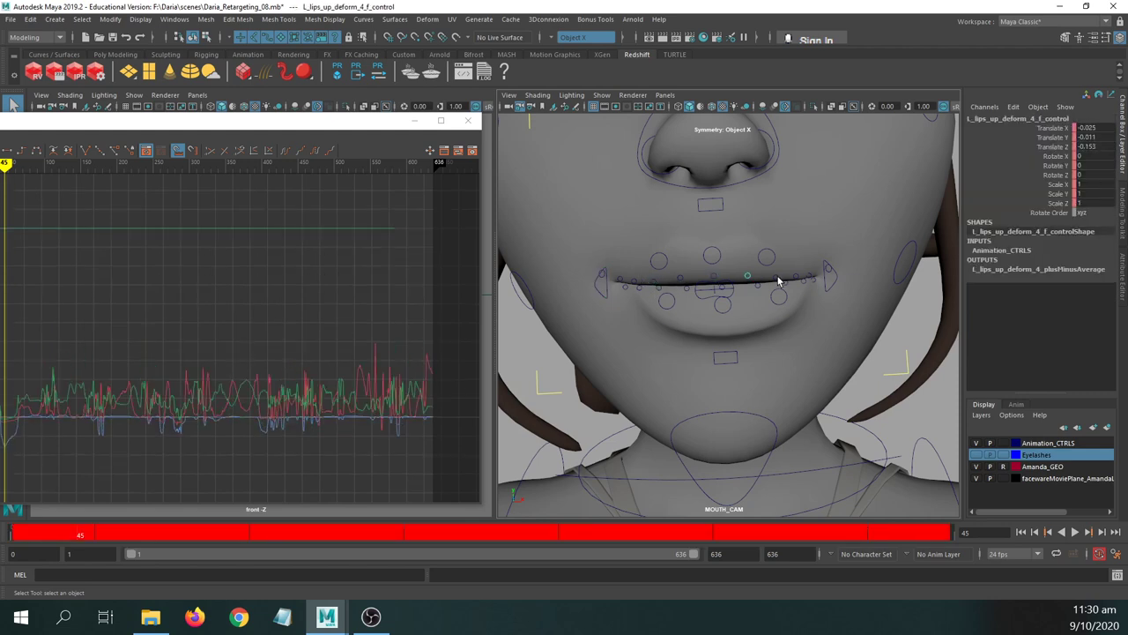
pyautogui.click(779, 279)
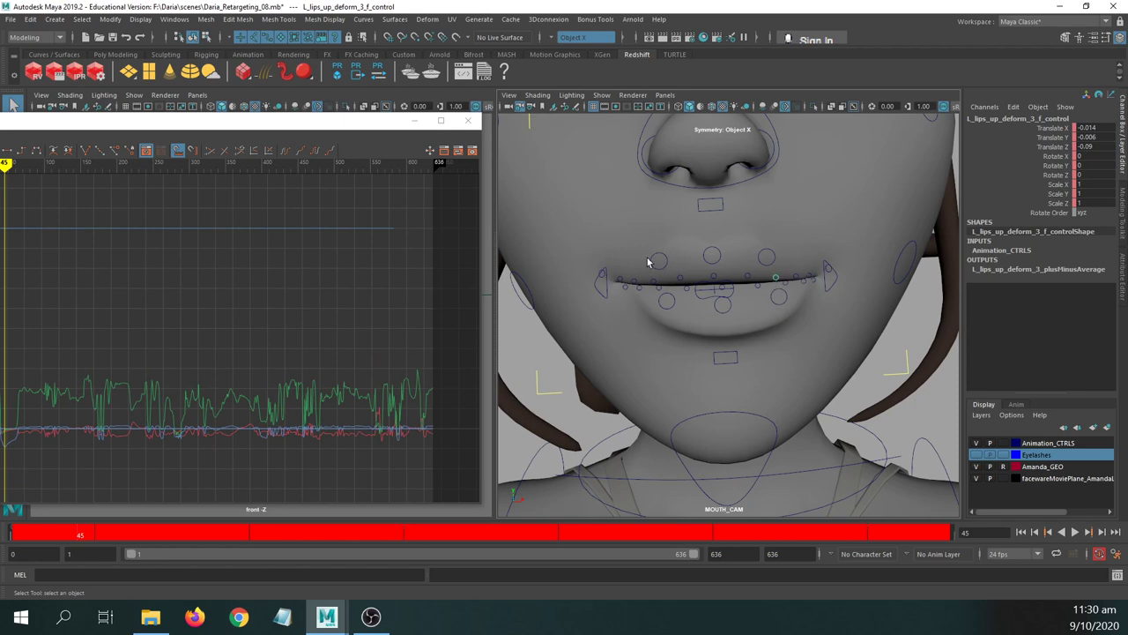
# - Move the Graph Editor out of the way and switch the mouth view to BROW_CAM
pyautogui.moveTo(392, 121); pyautogui.dragTo(258, 183)
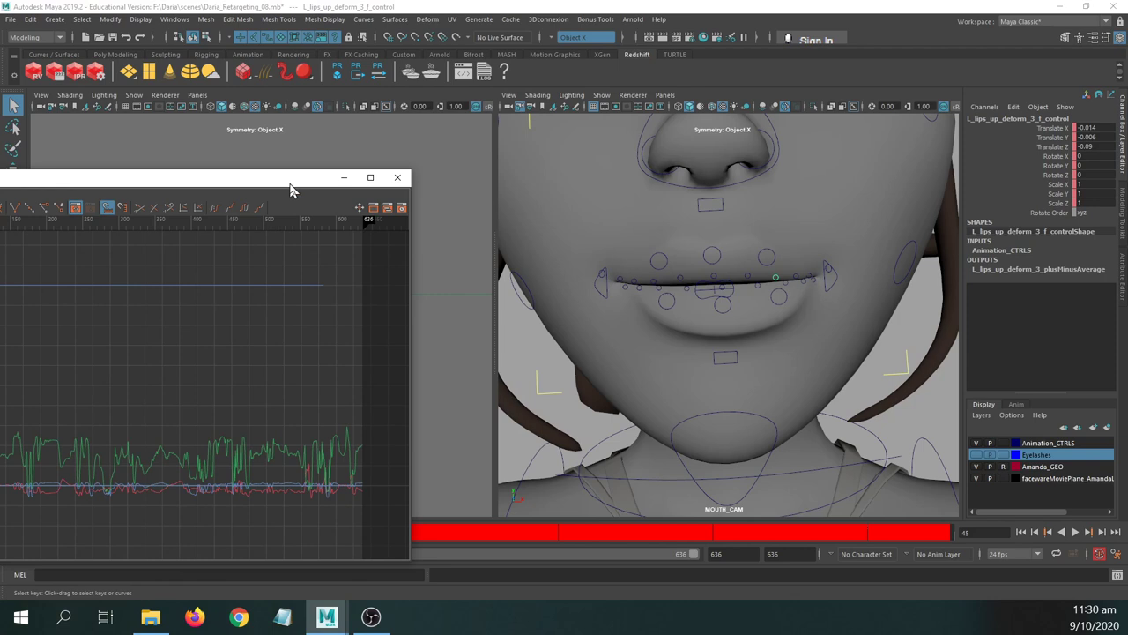
pyautogui.moveTo(289, 181); pyautogui.dragTo(117, 173)
pyautogui.click(665, 94)
pyautogui.moveTo(684, 106)
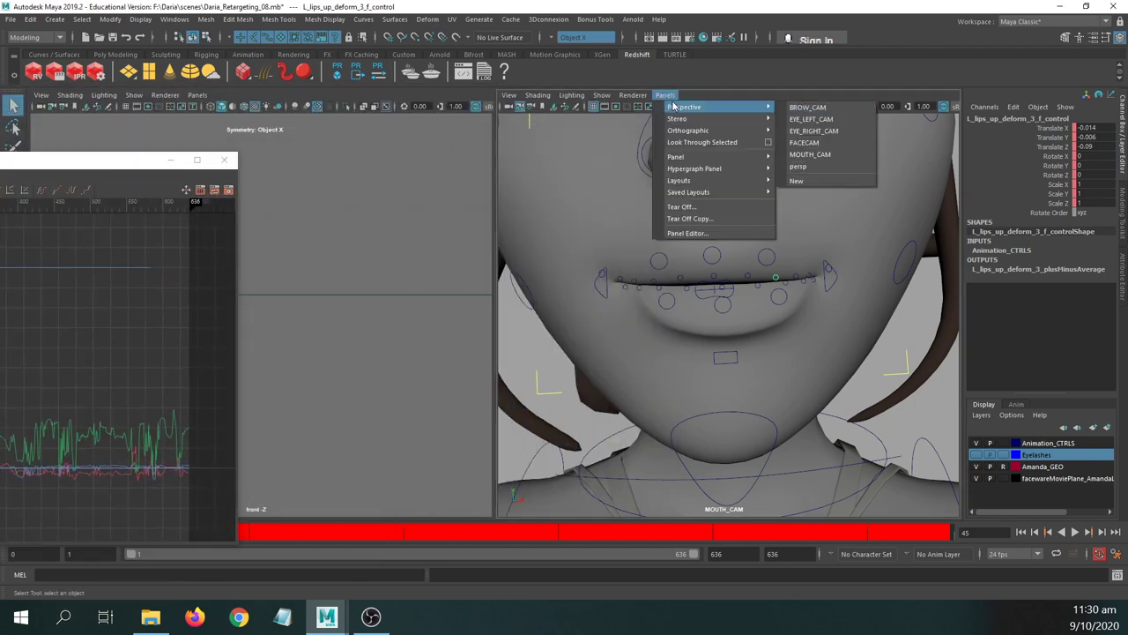
pyautogui.click(818, 107)
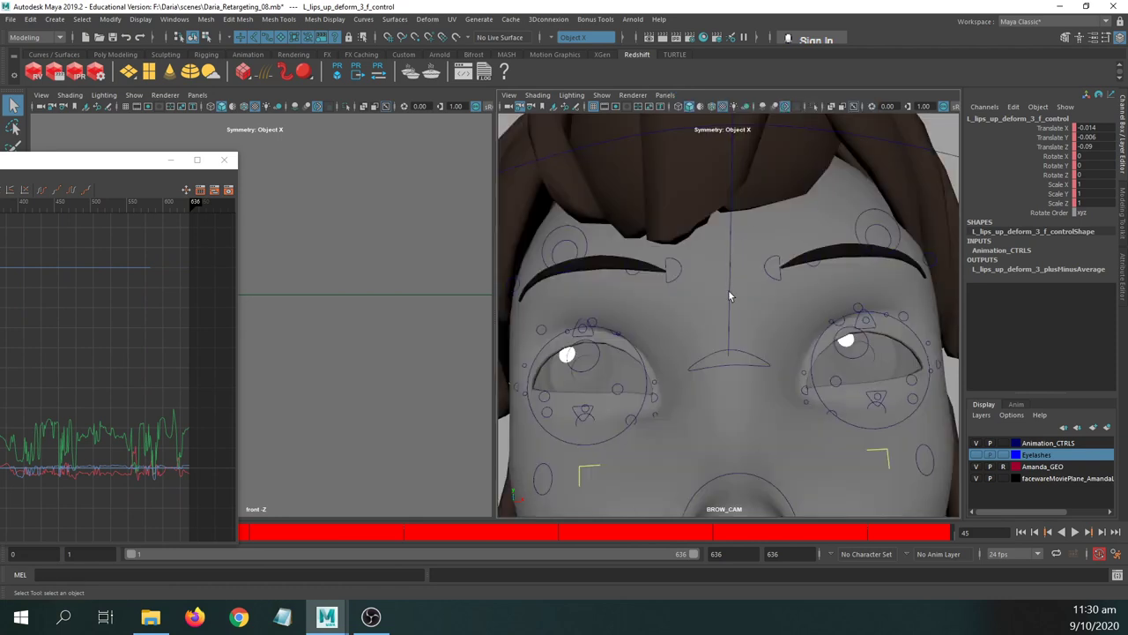
# - Examine the Rotate X and Rotate Y curves of the character's left eye control in an enlarged Graph Editor, and minimize it when done
pyautogui.click(844, 353)
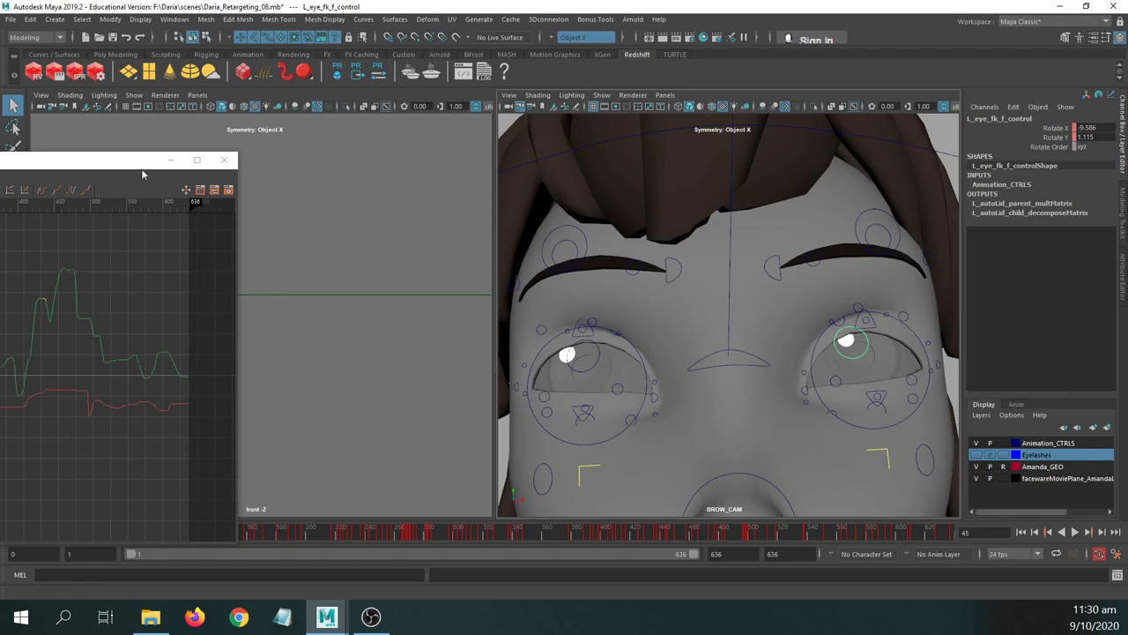
pyautogui.moveTo(49, 168); pyautogui.dragTo(582, 97)
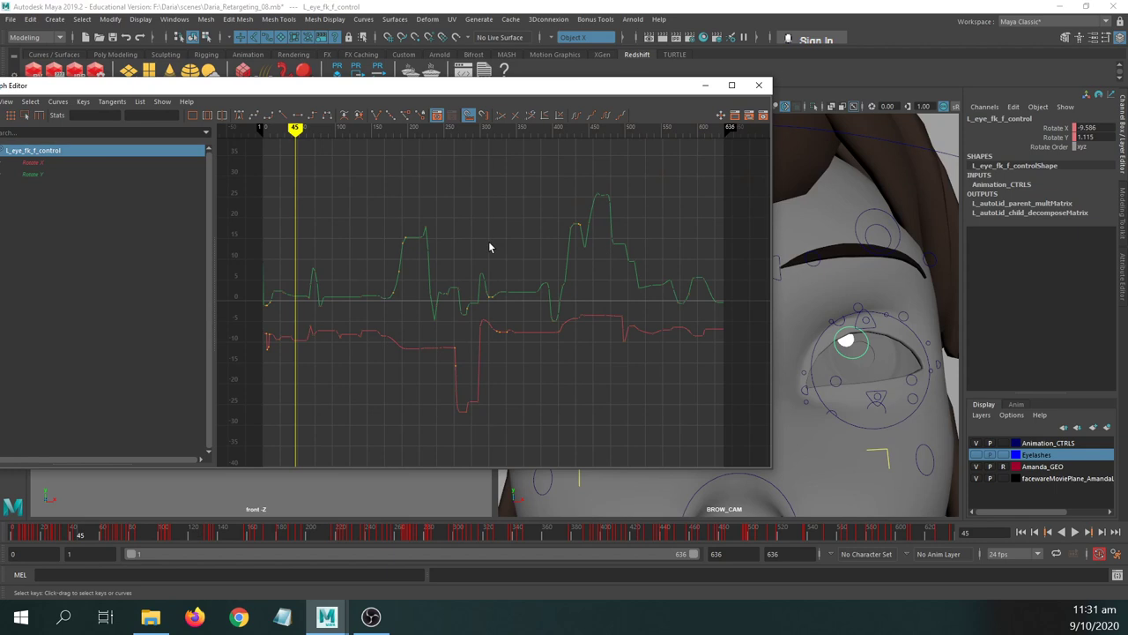
pyautogui.keyDown('alt'); pyautogui.moveTo(469, 248); pyautogui.dragTo(551, 262, button='right'); pyautogui.keyUp('alt')
pyautogui.keyDown('alt'); pyautogui.moveTo(551, 262); pyautogui.dragTo(379, 285, button='middle'); pyautogui.keyUp('alt')
pyautogui.keyDown('alt'); pyautogui.moveTo(451, 291); pyautogui.dragTo(411, 294, button='right'); pyautogui.keyUp('alt')
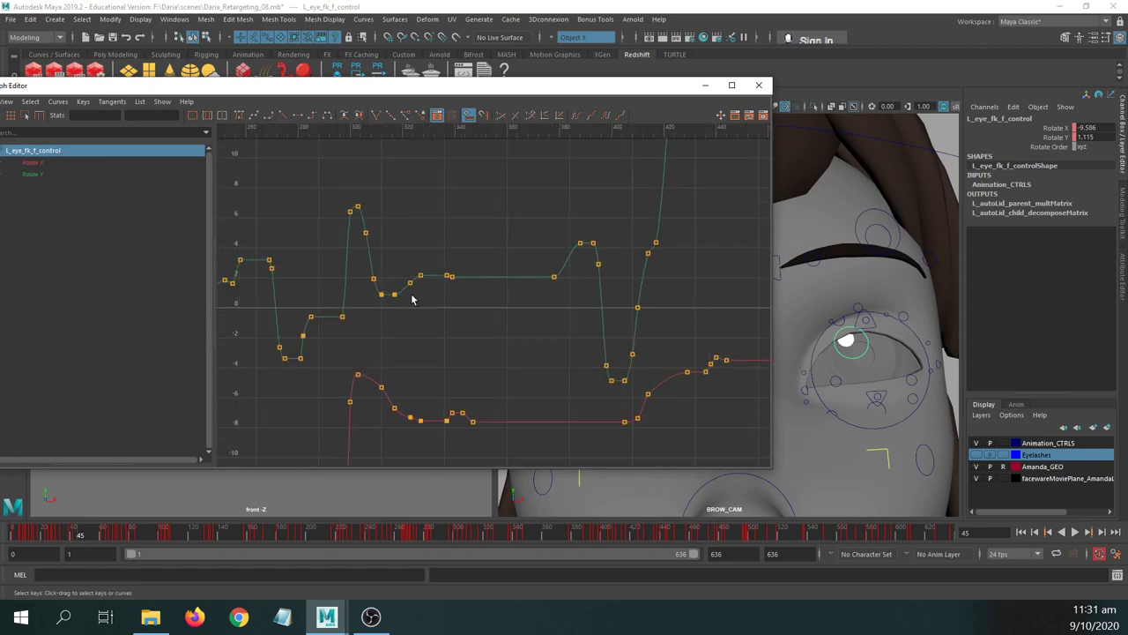
pyautogui.keyDown('alt'); pyautogui.moveTo(428, 319); pyautogui.dragTo(421, 293, button='middle'); pyautogui.keyUp('alt')
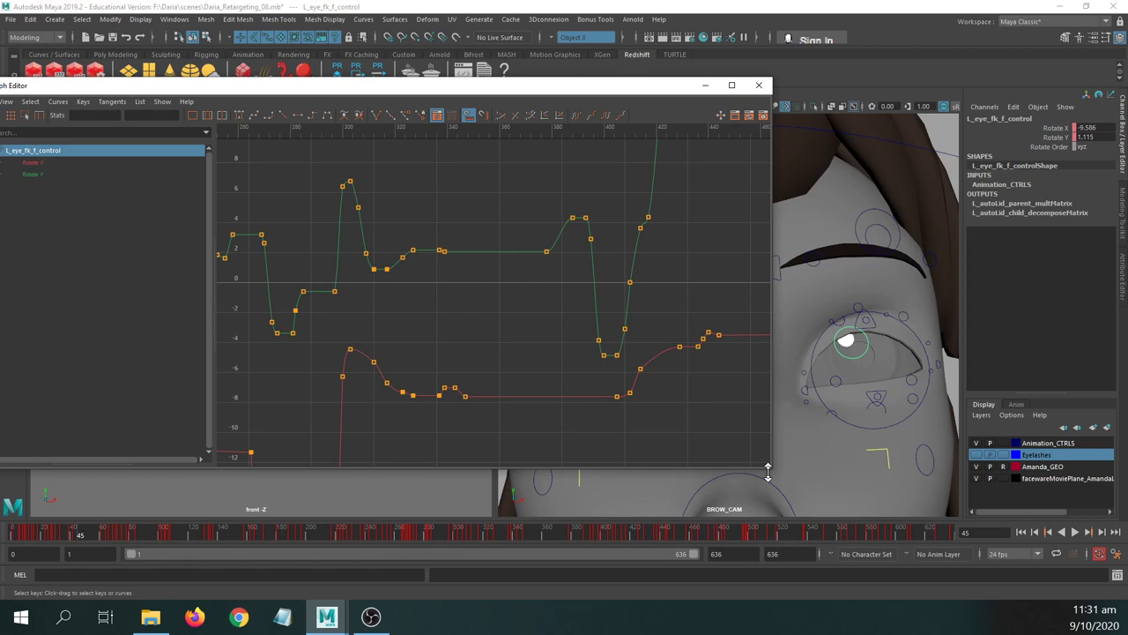
pyautogui.moveTo(768, 468); pyautogui.dragTo(769, 511)
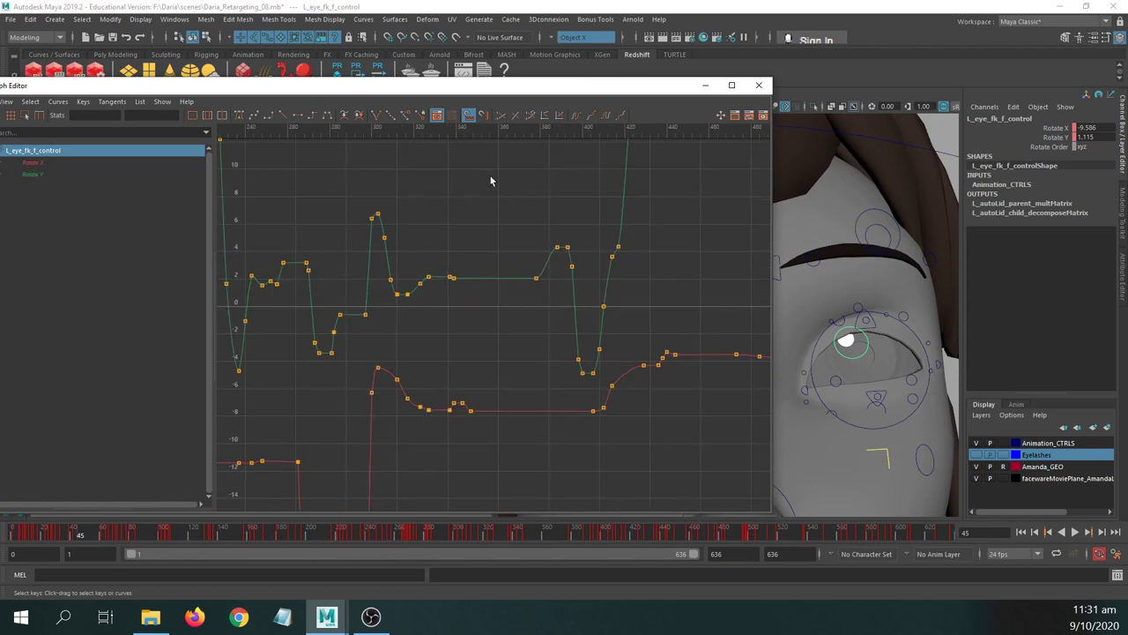
pyautogui.keyDown('alt'); pyautogui.moveTo(531, 305); pyautogui.dragTo(448, 356, button='middle'); pyautogui.keyUp('alt')
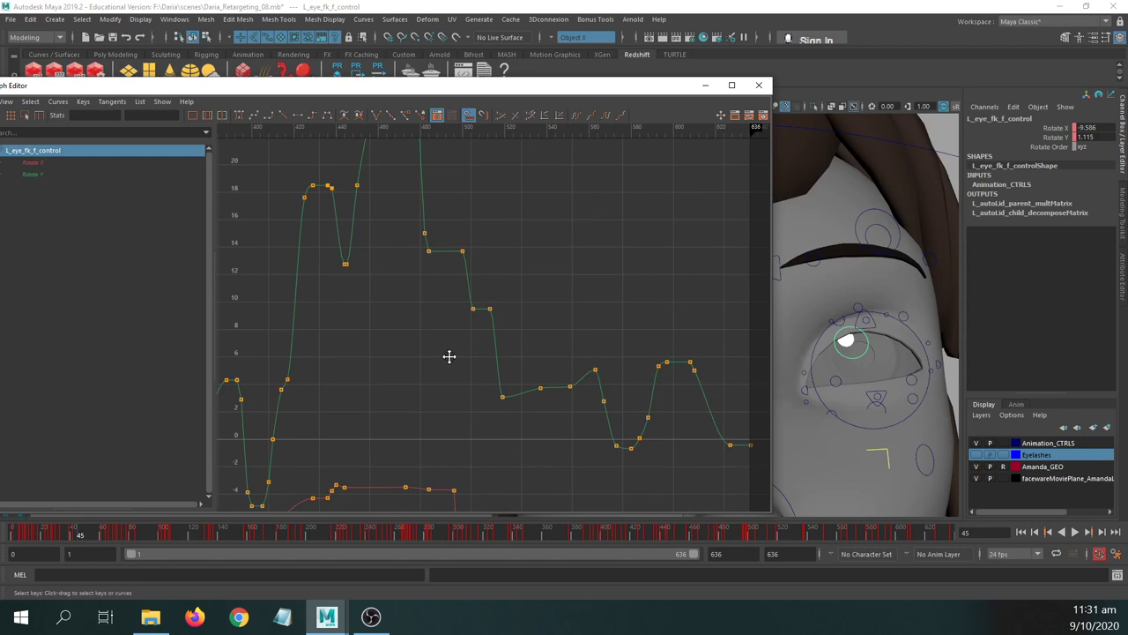
pyautogui.moveTo(449, 356)
pyautogui.keyDown('alt'); pyautogui.mouseDown(button='right')
pyautogui.moveTo(421, 355)
pyautogui.moveTo(444, 358)
pyautogui.mouseUp(button='right'); pyautogui.keyUp('alt')
pyautogui.keyDown('alt'); pyautogui.moveTo(443, 358); pyautogui.dragTo(552, 355, button='middle'); pyautogui.keyUp('alt')
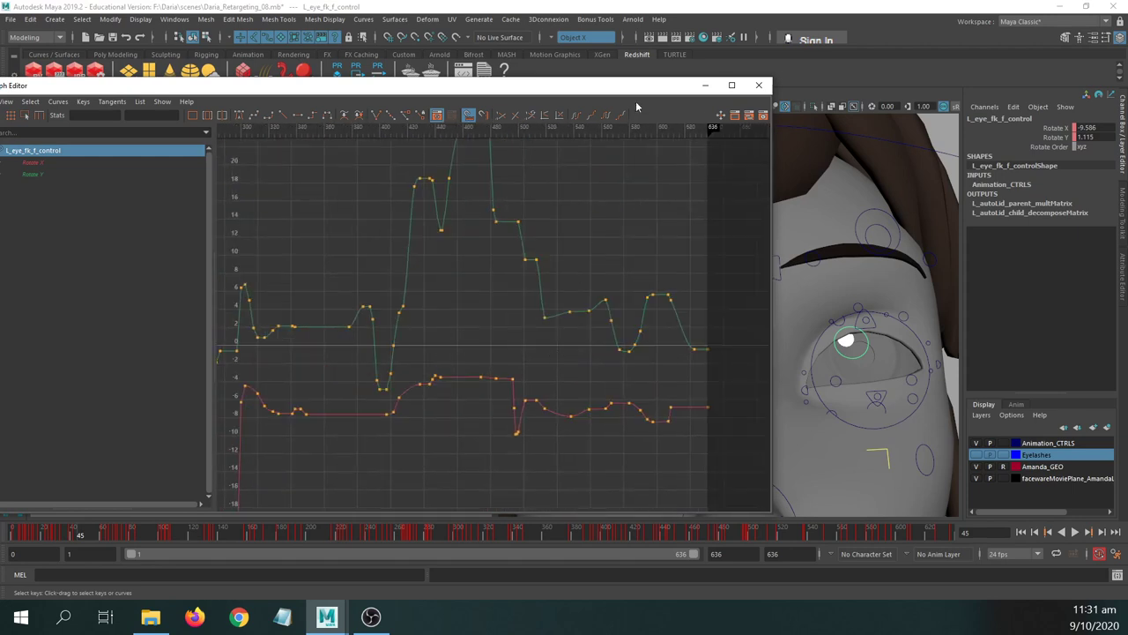
pyautogui.click(705, 85)
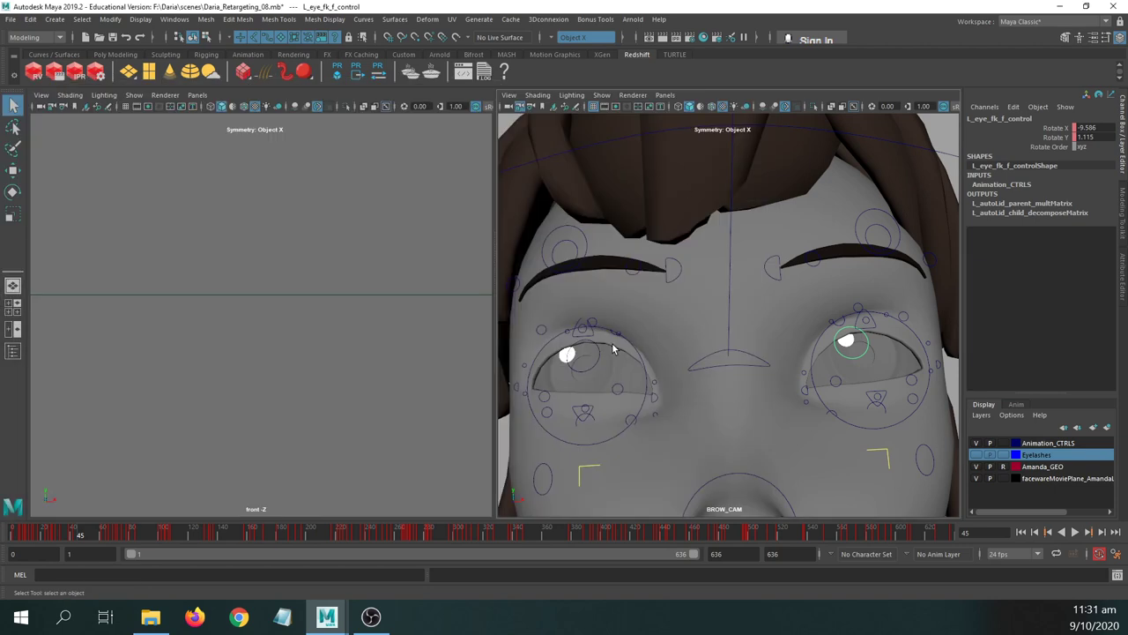
# - Check the keyed channels of the left eye's upper and lower eyelid controls by selecting them one after another
pyautogui.click(867, 320)
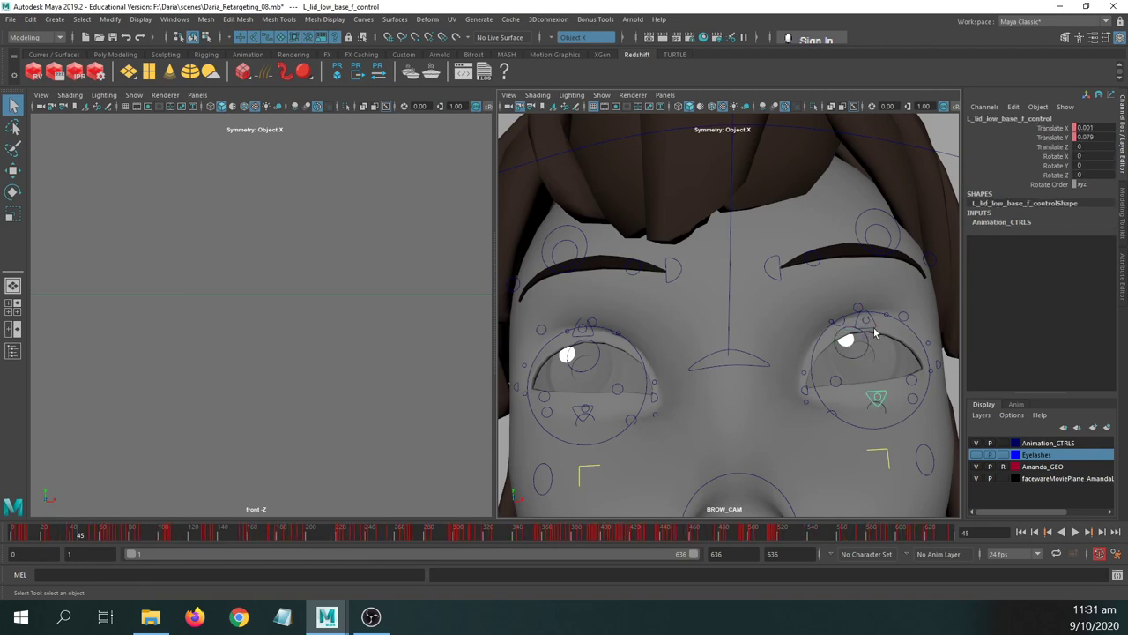
pyautogui.click(878, 399)
pyautogui.click(856, 312)
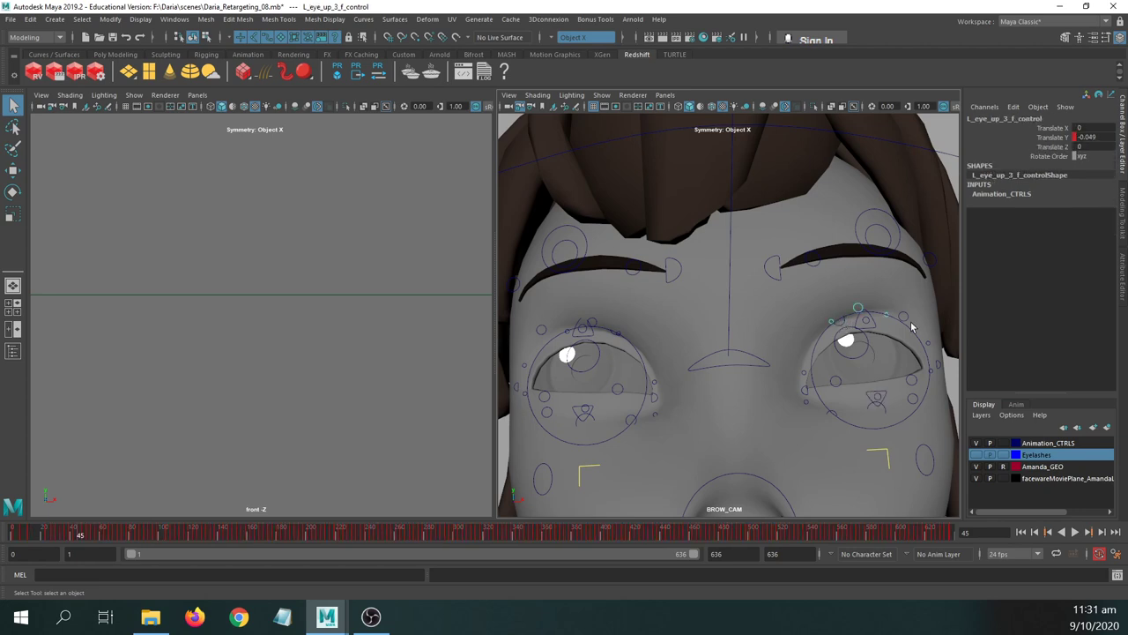
pyautogui.click(844, 384)
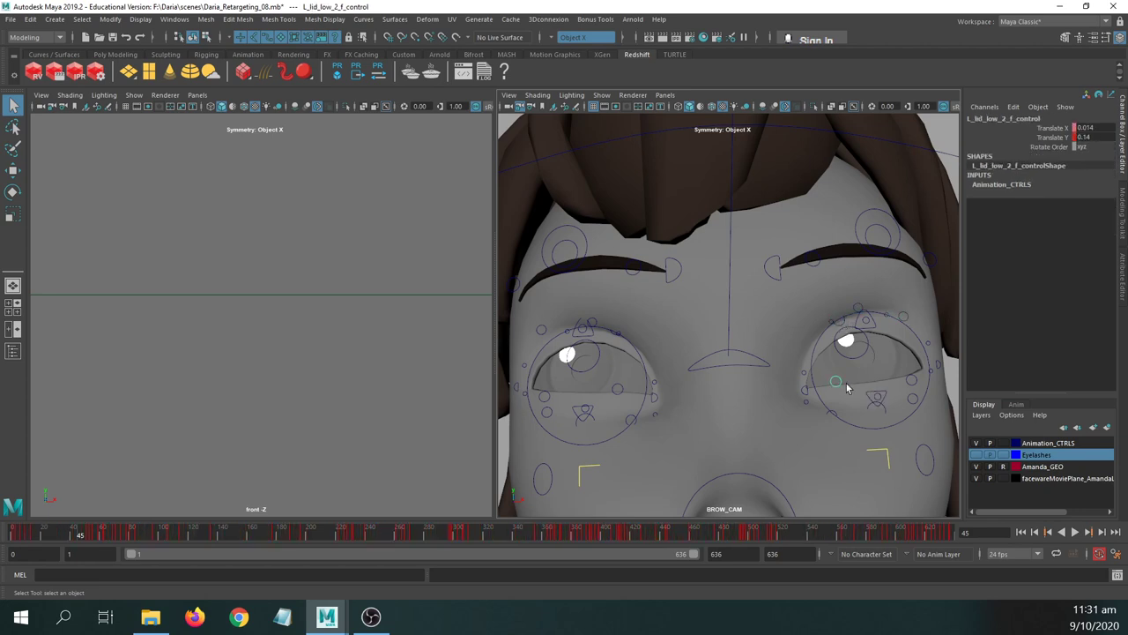
pyautogui.click(911, 381)
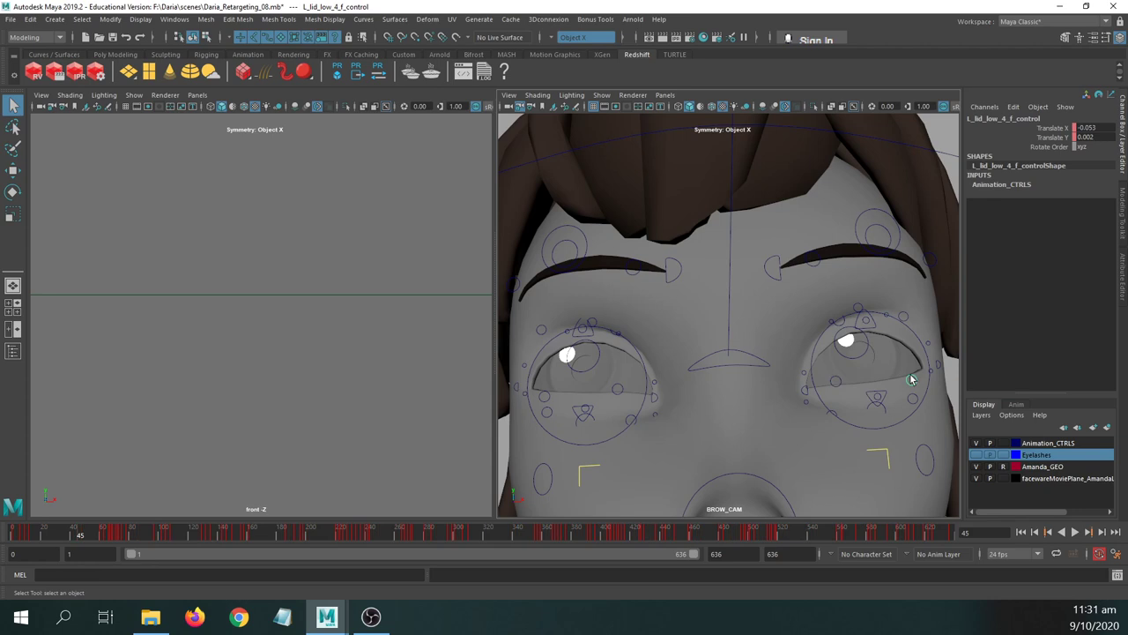
# - Check the keyed channels of the left eye's outer upper-lid control and select the Faceware movie plane
pyautogui.click(906, 318)
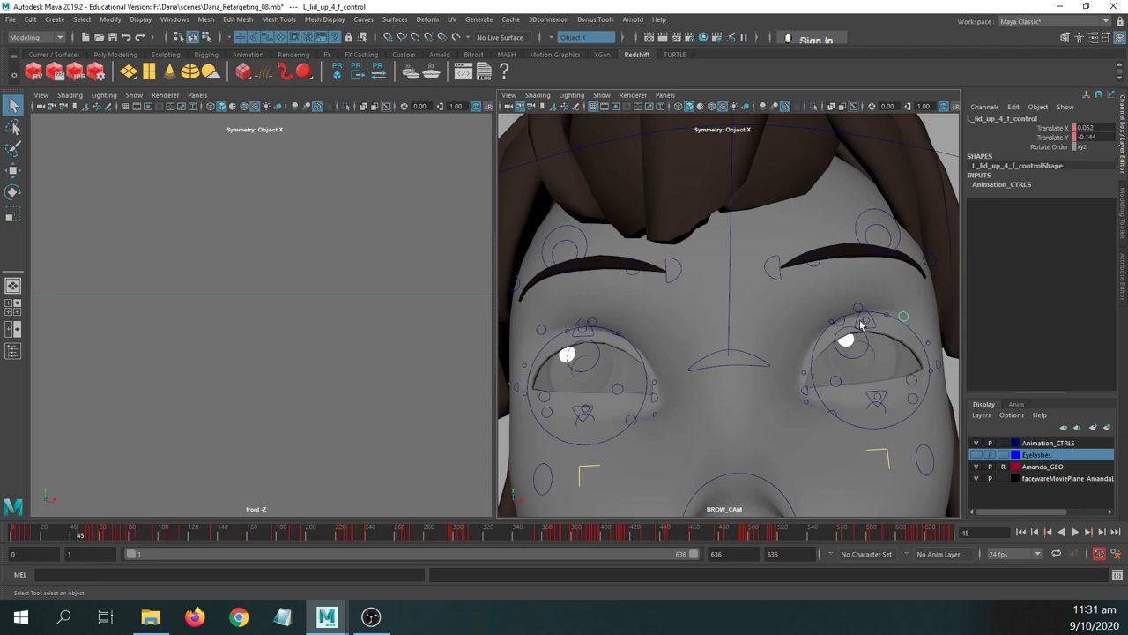
pyautogui.click(905, 317)
pyautogui.click(273, 386)
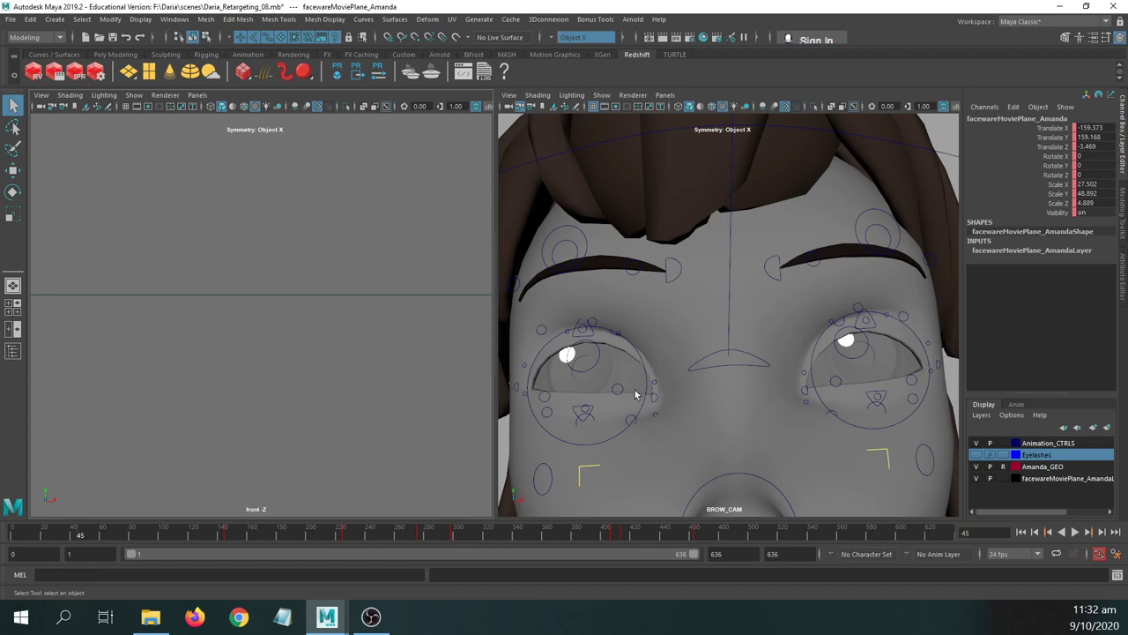
# - Check the keyed channels of the left eye's base control, its FK control and the upper and lower lid base controls
pyautogui.click(918, 409)
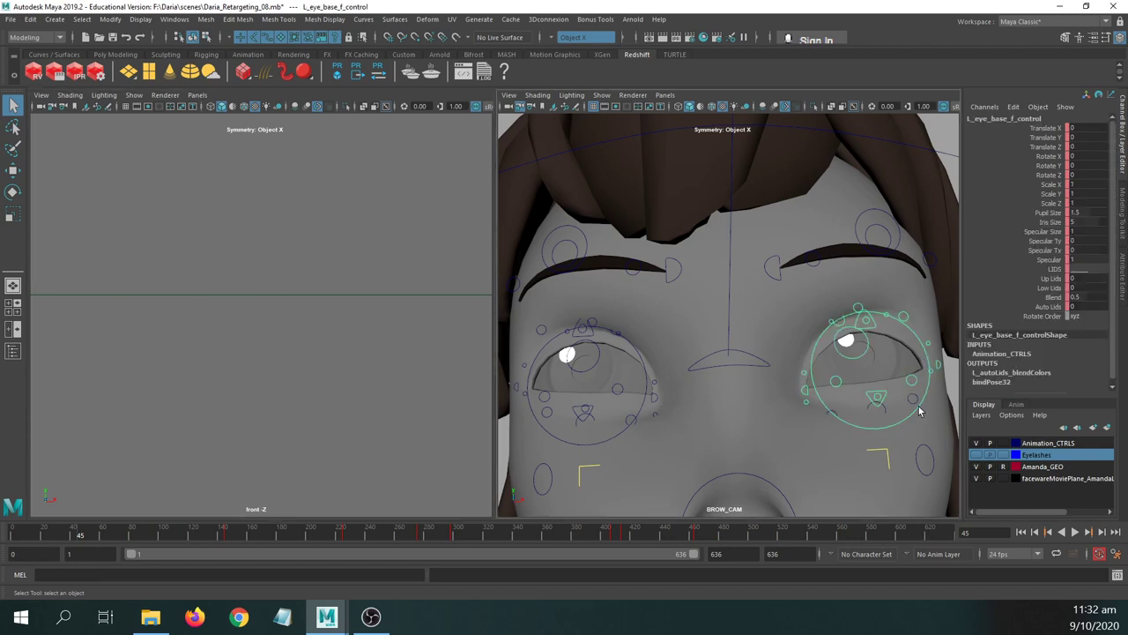
pyautogui.click(868, 342)
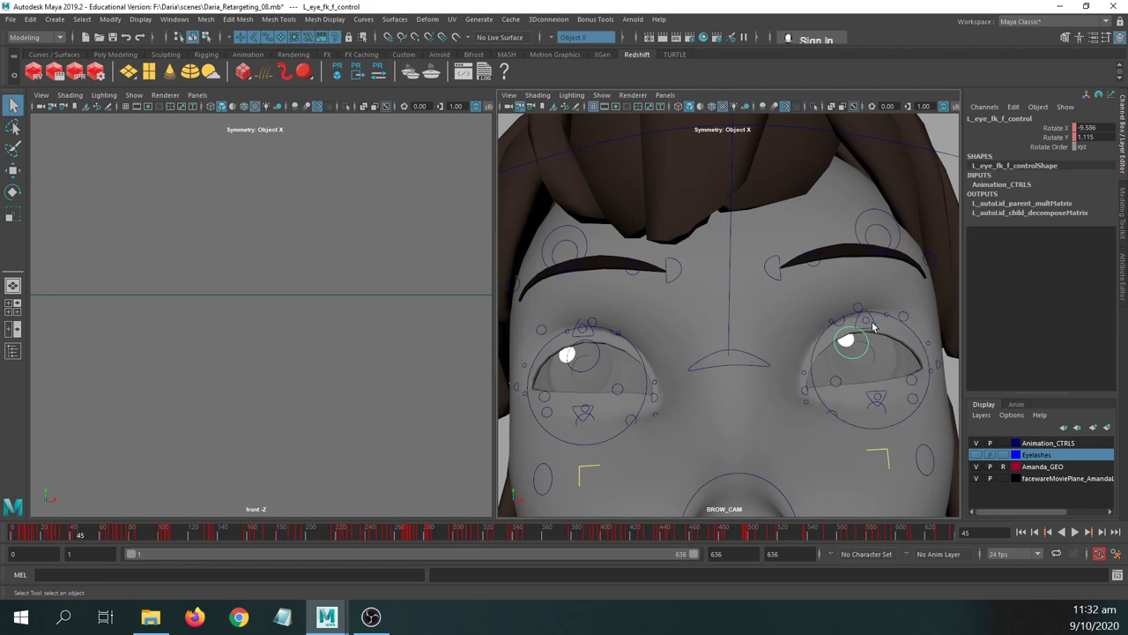
pyautogui.click(874, 329)
pyautogui.click(884, 391)
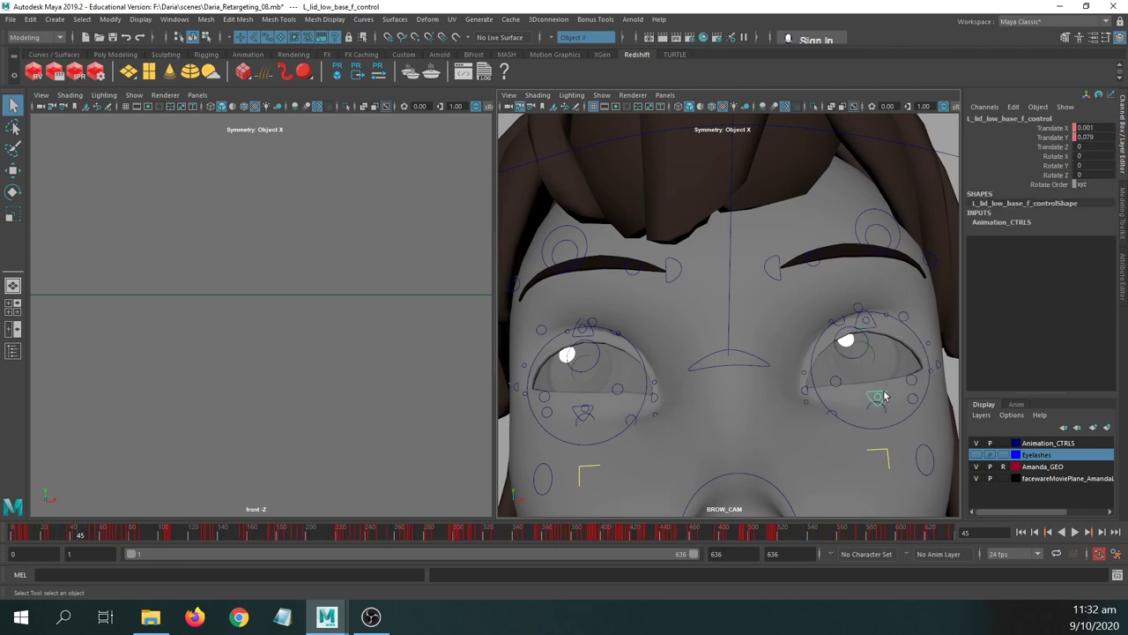
# - Check the keyed channels of the left eye's individual upper and lower lid controls, the under-eye control and the eye-corner controls
pyautogui.click(905, 318)
pyautogui.click(841, 323)
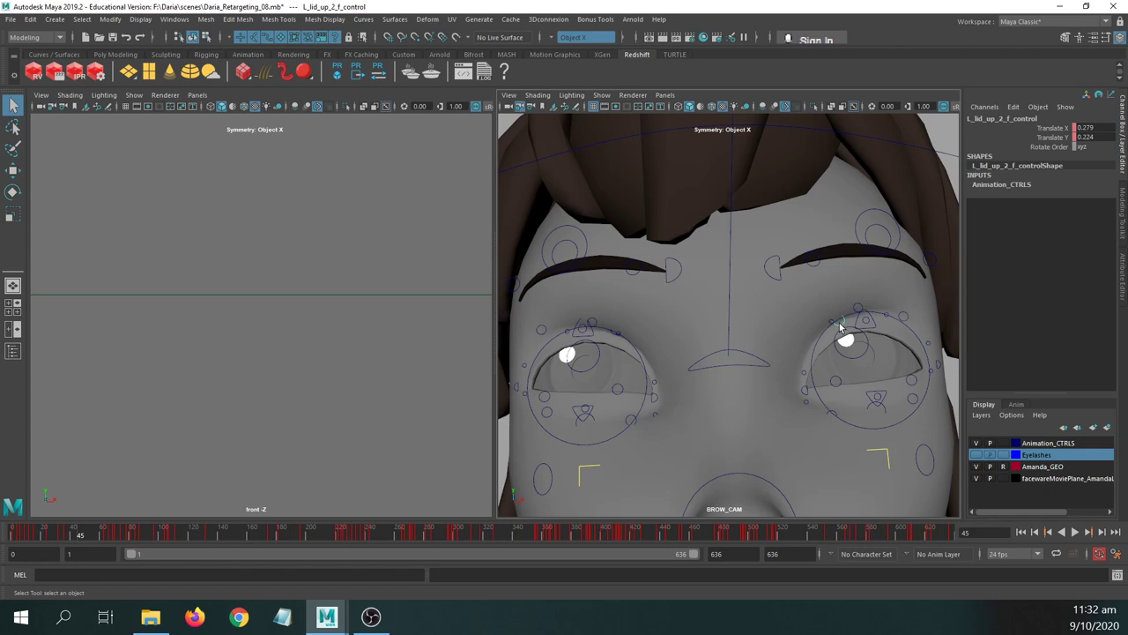
pyautogui.click(906, 383)
pyautogui.click(837, 383)
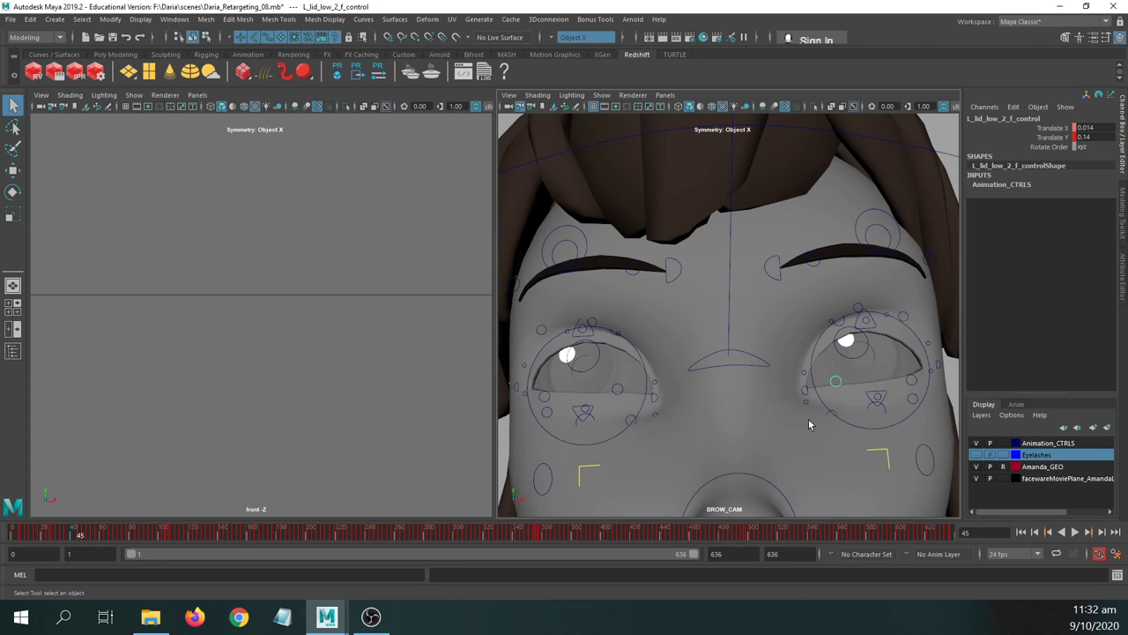
pyautogui.click(888, 414)
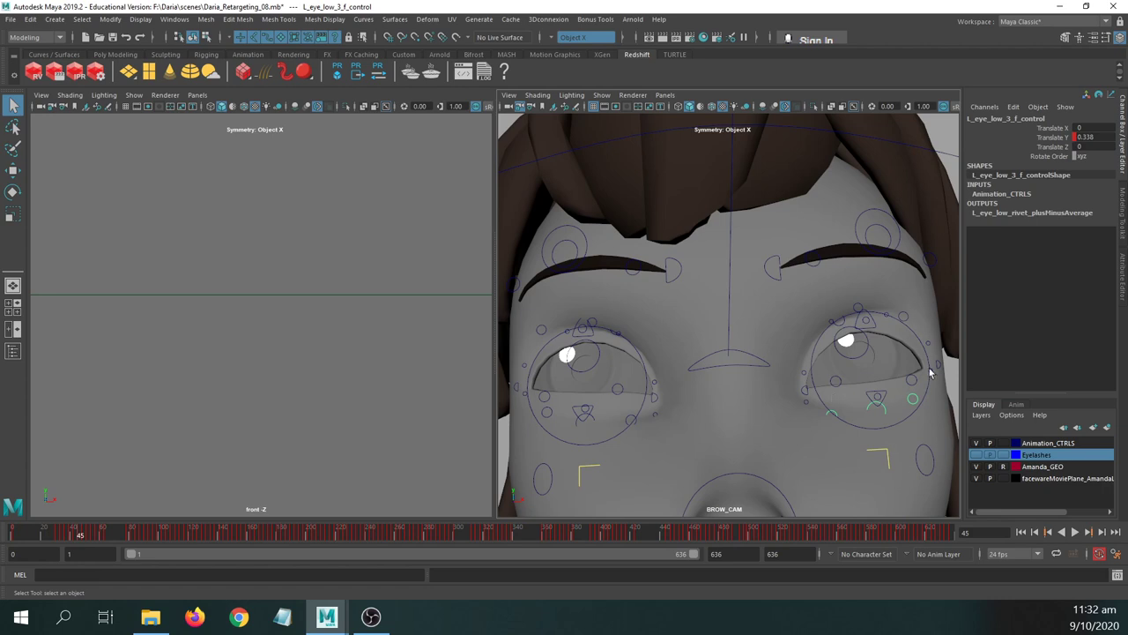
pyautogui.click(868, 371)
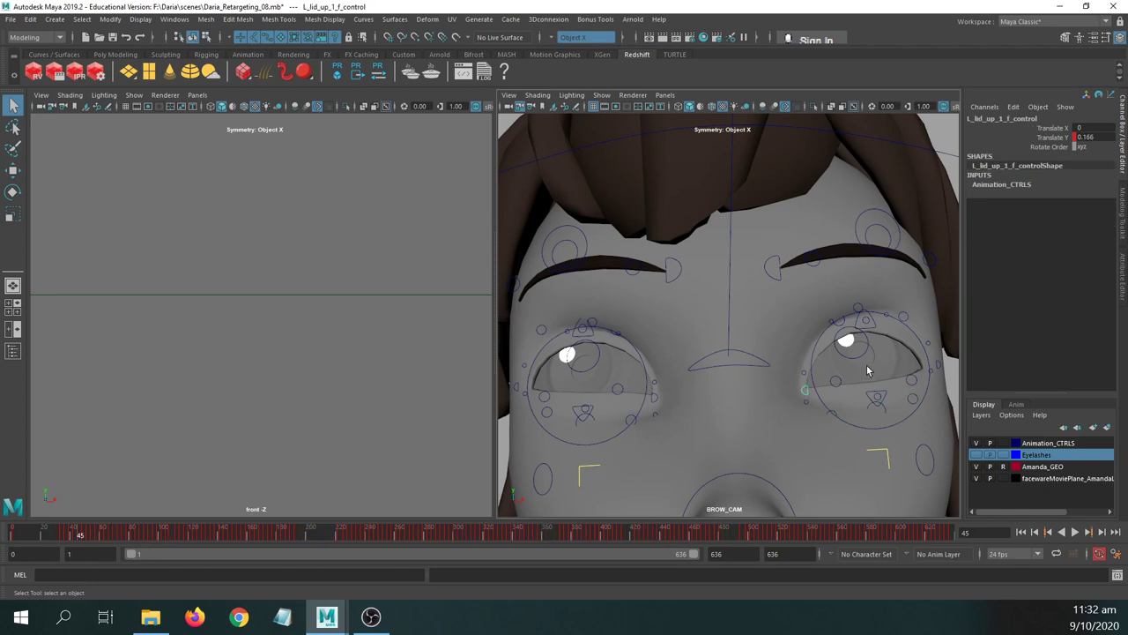
pyautogui.click(940, 364)
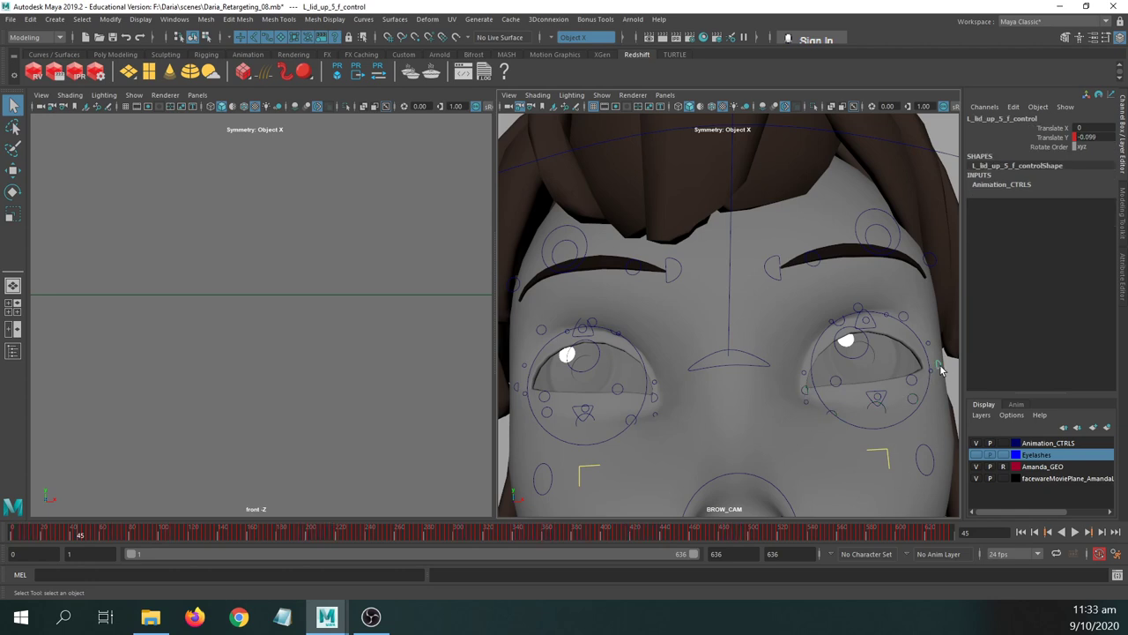
pyautogui.click(803, 388)
# - Check the channels of the left brow base control, the inner circle control above the brow and the nose bridge control
pyautogui.click(856, 238)
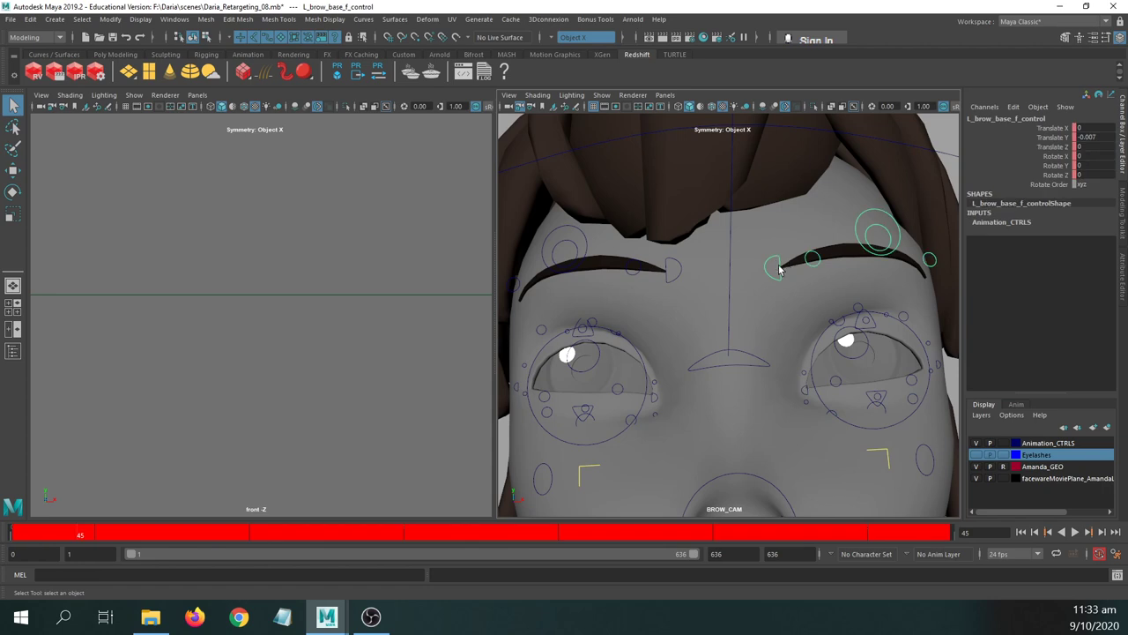
pyautogui.click(873, 235)
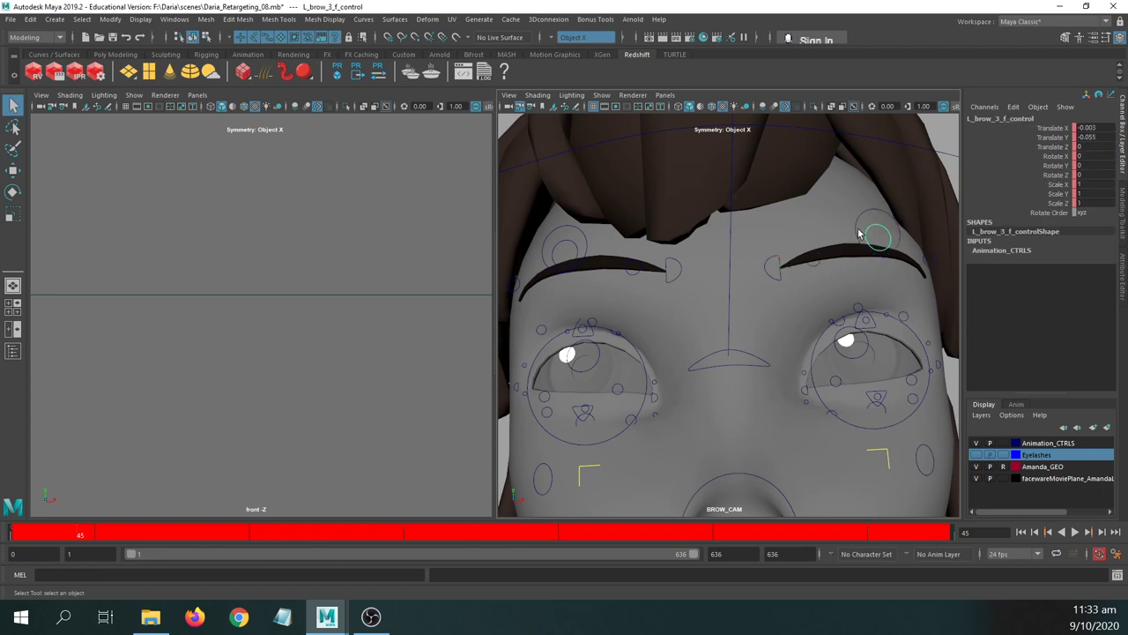
pyautogui.click(860, 227)
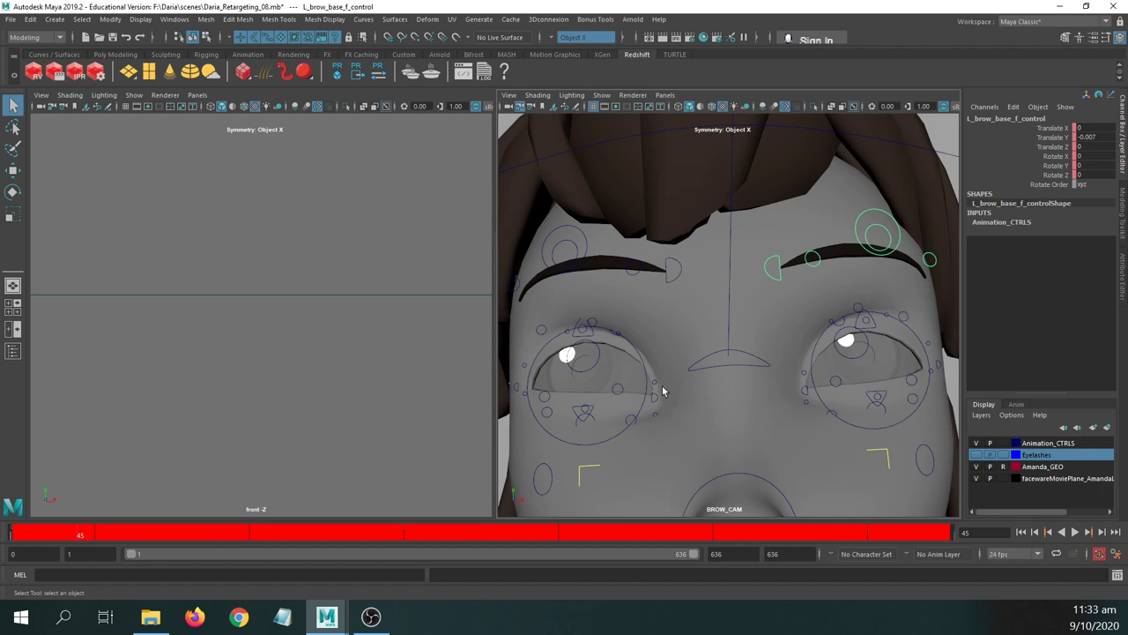
pyautogui.click(705, 364)
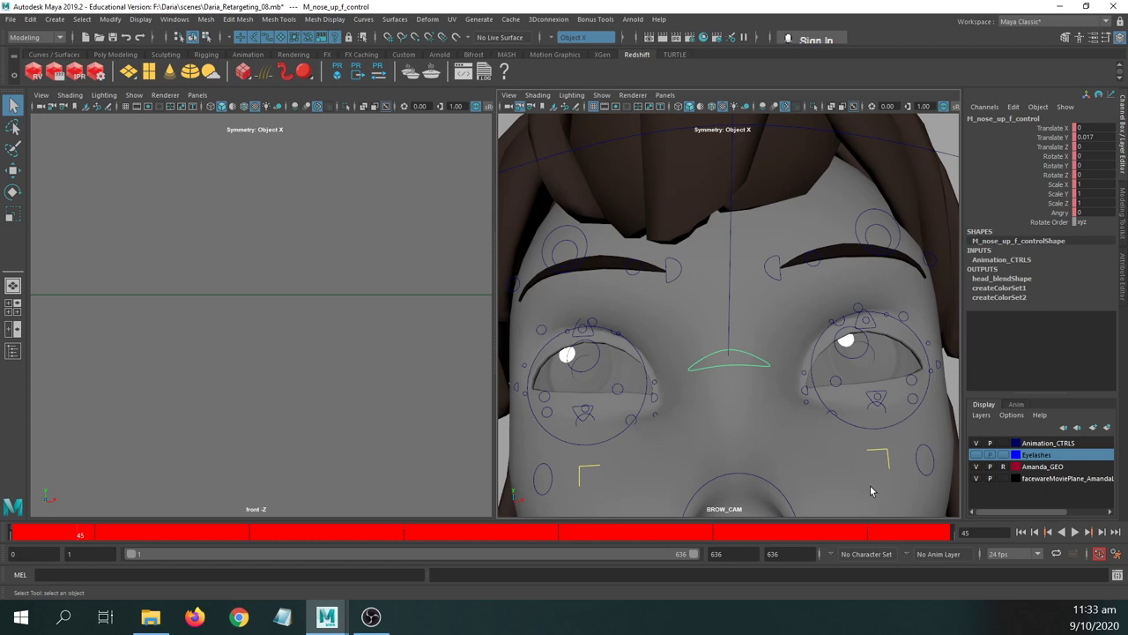
# - Switch the face view to the persp camera and get a close front view of the nose controls
pyautogui.click(675, 95)
pyautogui.moveTo(684, 107)
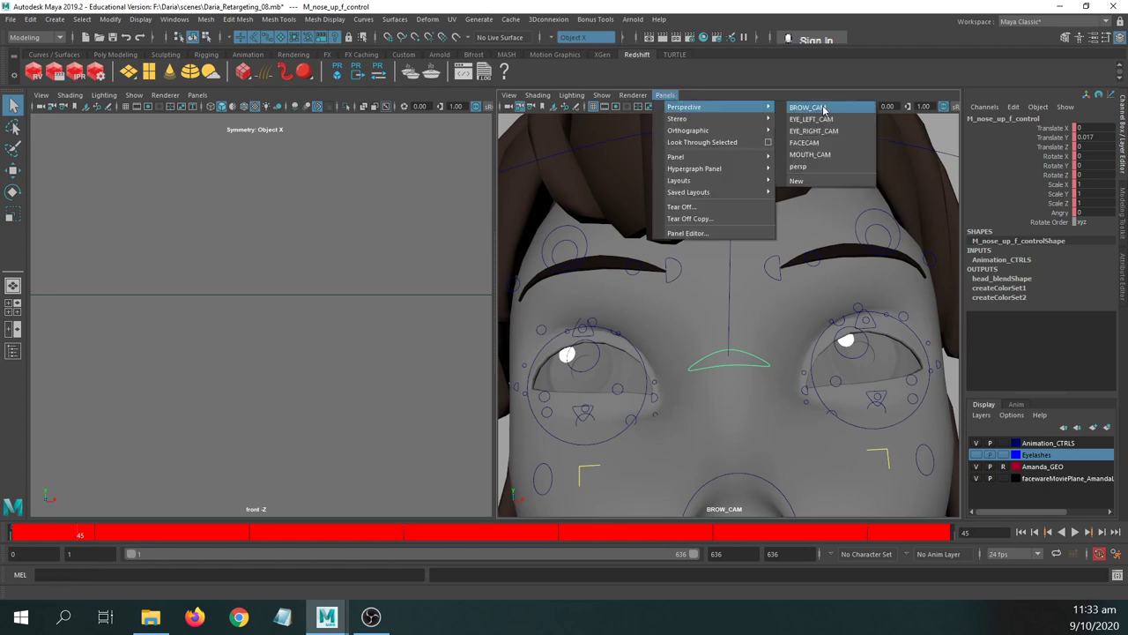
pyautogui.click(839, 166)
pyautogui.keyDown('alt'); pyautogui.moveTo(778, 327); pyautogui.dragTo(852, 323, button='right'); pyautogui.keyUp('alt')
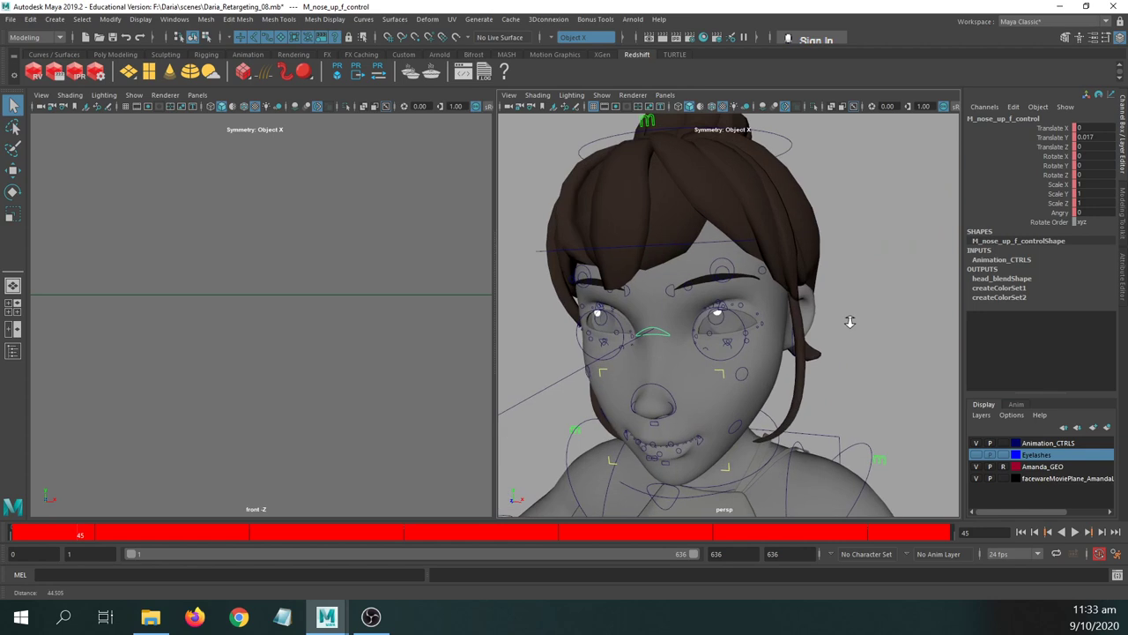
pyautogui.keyDown('alt'); pyautogui.moveTo(755, 299); pyautogui.dragTo(798, 309); pyautogui.keyUp('alt')
pyautogui.keyDown('alt'); pyautogui.moveTo(607, 350); pyautogui.dragTo(720, 383, button='right'); pyautogui.keyUp('alt')
pyautogui.keyDown('alt'); pyautogui.moveTo(720, 382); pyautogui.dragTo(764, 290, button='middle'); pyautogui.keyUp('alt')
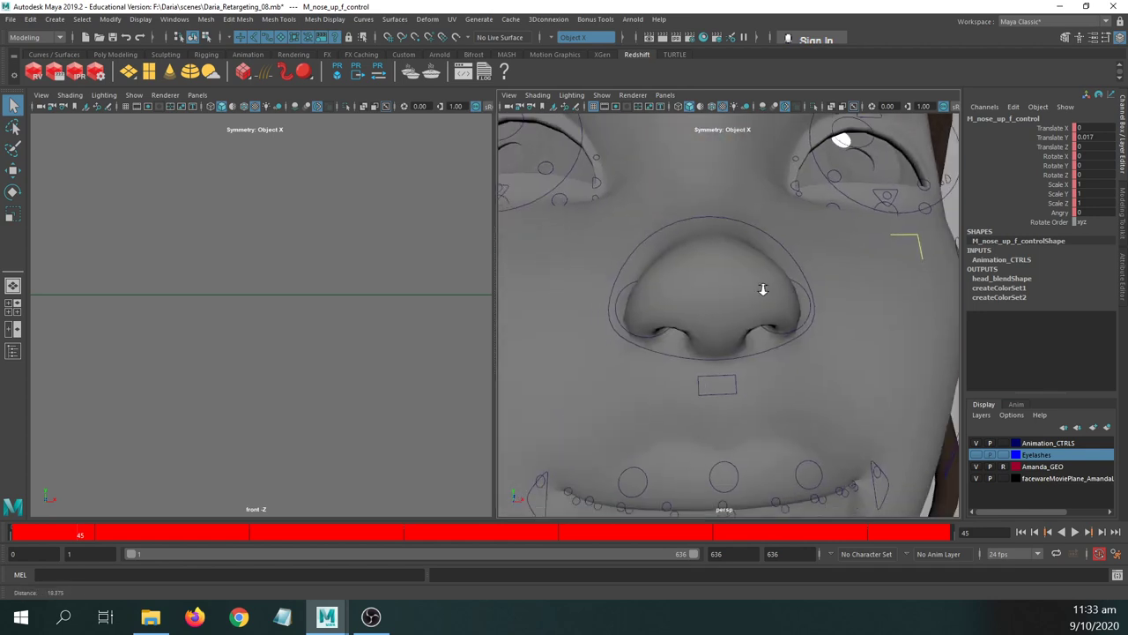
pyautogui.keyDown('alt'); pyautogui.moveTo(763, 290); pyautogui.dragTo(685, 294, button='right'); pyautogui.keyUp('alt')
pyautogui.keyDown('alt'); pyautogui.moveTo(685, 294); pyautogui.dragTo(700, 308); pyautogui.keyUp('alt')
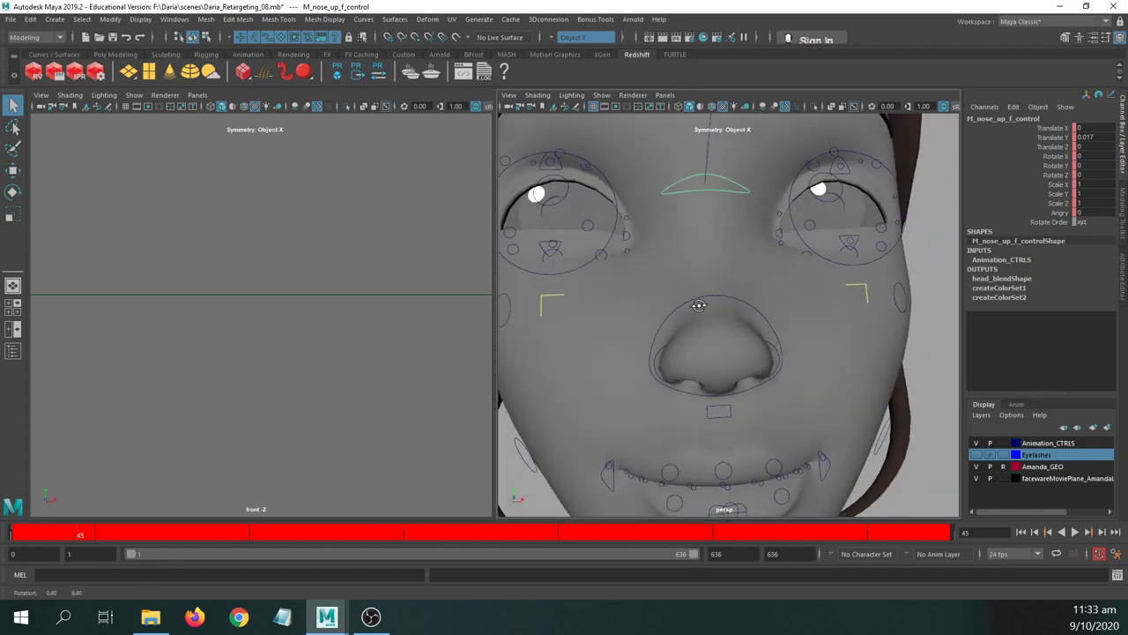
pyautogui.keyDown('alt'); pyautogui.moveTo(794, 352); pyautogui.dragTo(779, 358); pyautogui.keyUp('alt')
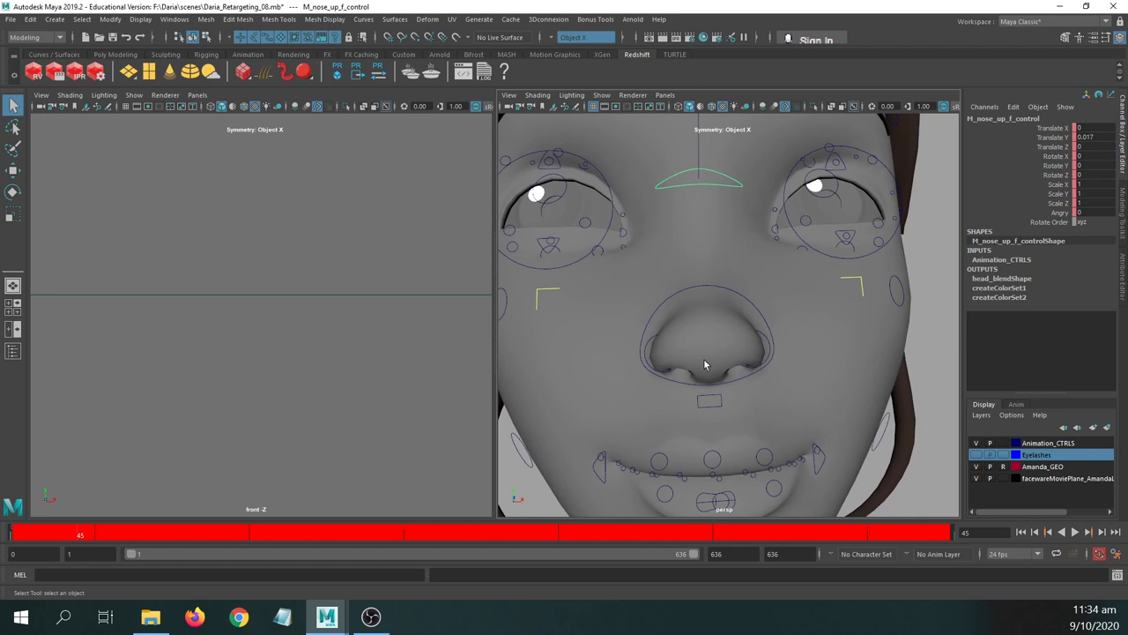
pyautogui.moveTo(704, 364)
pyautogui.keyDown('alt'); pyautogui.mouseDown()
pyautogui.moveTo(715, 353)
pyautogui.moveTo(718, 373)
pyautogui.moveTo(719, 361)
pyautogui.mouseUp(); pyautogui.keyUp('alt')
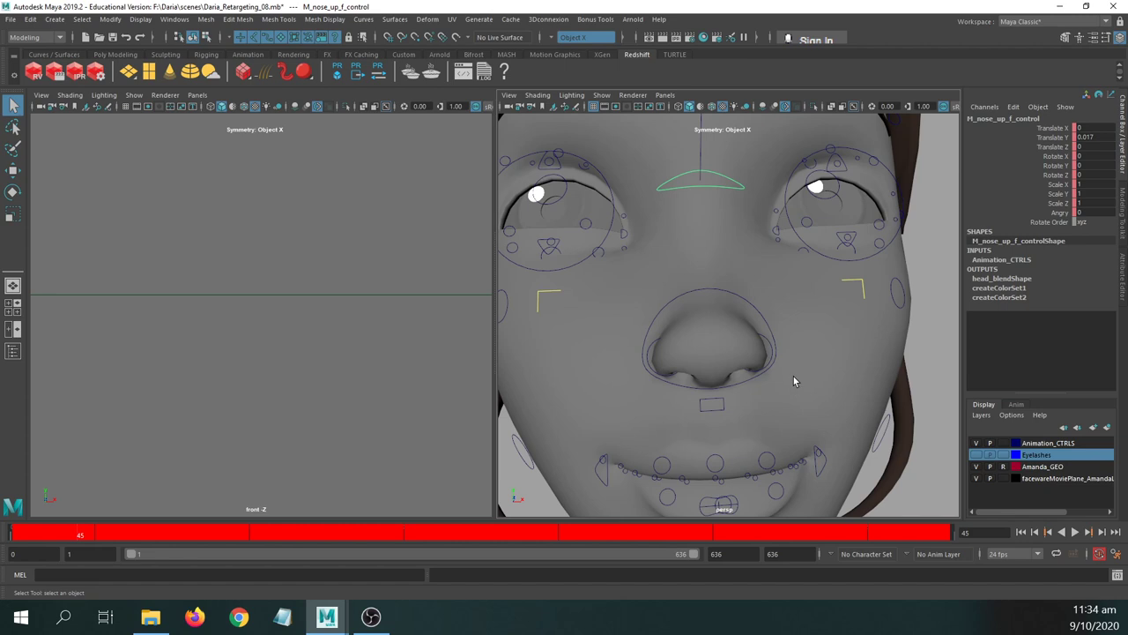
# - Frame the whole face down to the shoulders and go to frame 427 of the animation
pyautogui.scroll(-6, 793, 381)
pyautogui.keyDown('alt'); pyautogui.moveTo(683, 344); pyautogui.dragTo(674, 386); pyautogui.keyUp('alt')
pyautogui.keyDown('alt'); pyautogui.moveTo(674, 386); pyautogui.dragTo(811, 397, button='right'); pyautogui.keyUp('alt')
pyautogui.keyDown('alt'); pyautogui.moveTo(810, 397); pyautogui.dragTo(812, 386); pyautogui.keyUp('alt')
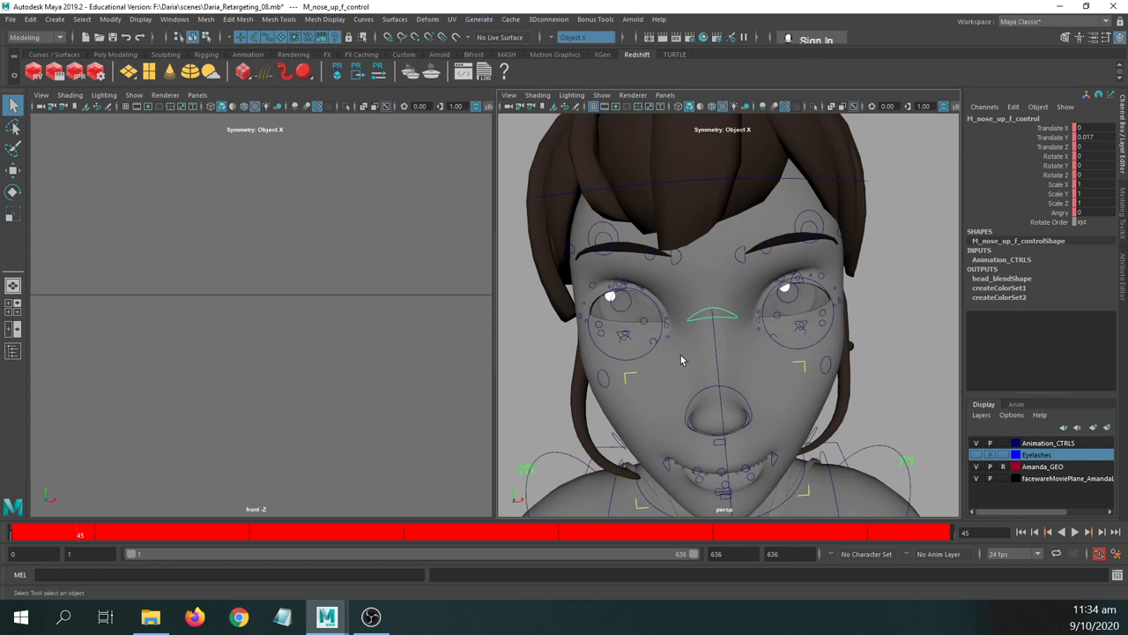
pyautogui.keyDown('alt'); pyautogui.moveTo(686, 413); pyautogui.dragTo(697, 273); pyautogui.keyUp('alt')
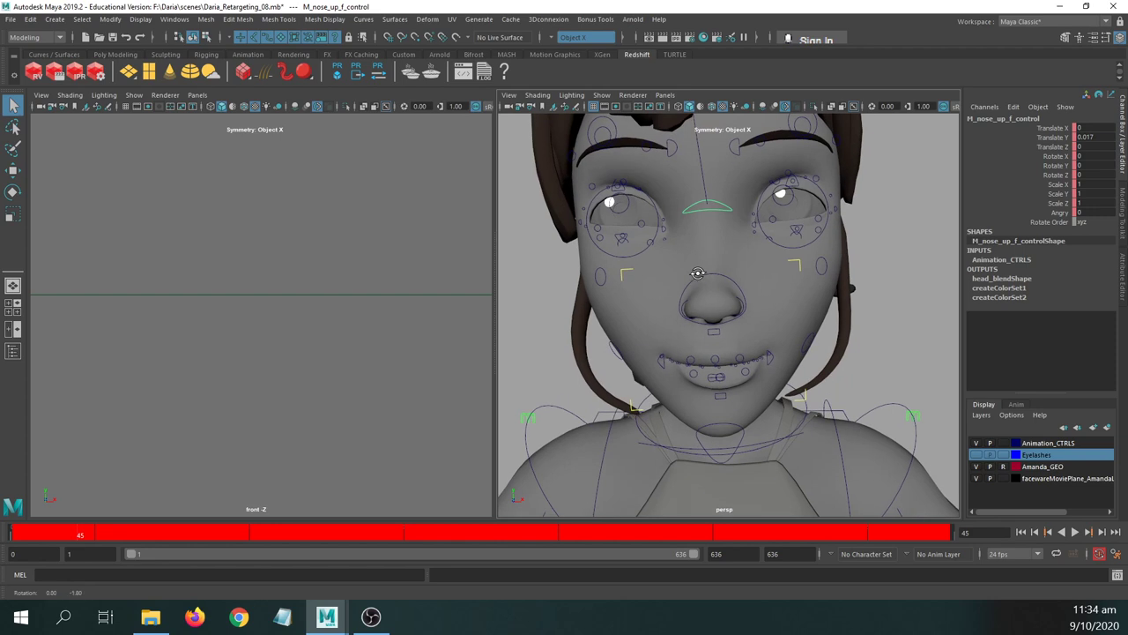
pyautogui.click(652, 536)
pyautogui.moveTo(652, 532)
pyautogui.mouseDown()
pyautogui.moveTo(625, 531)
pyautogui.moveTo(642, 528)
pyautogui.mouseUp()
pyautogui.hotkey('alt', 'v')
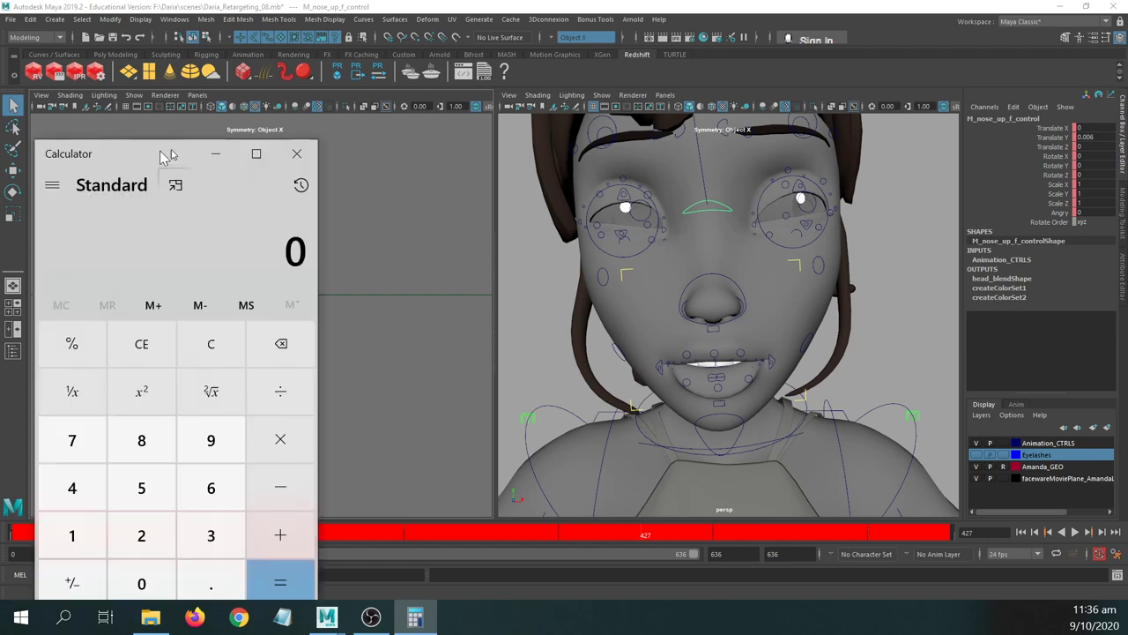
# - Calculate 24 × 15 in the Calculator app and close it
pyautogui.moveTo(164, 154); pyautogui.dragTo(317, 142)
pyautogui.write('24')
pyautogui.press('*')
pyautogui.write('15')
pyautogui.press('Return')
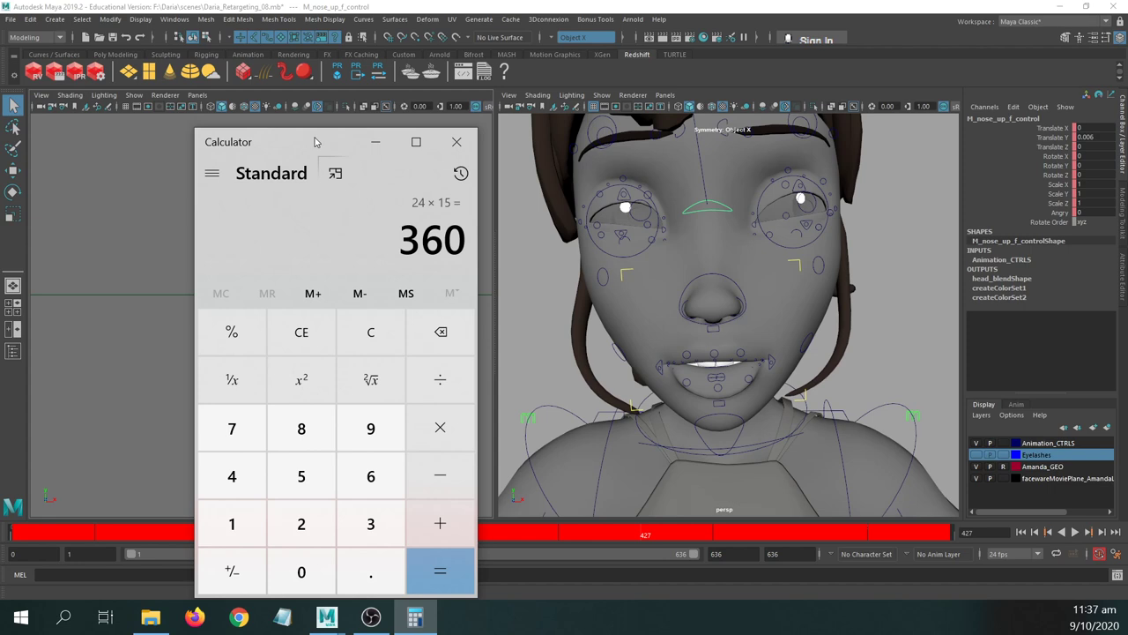
pyautogui.click(451, 143)
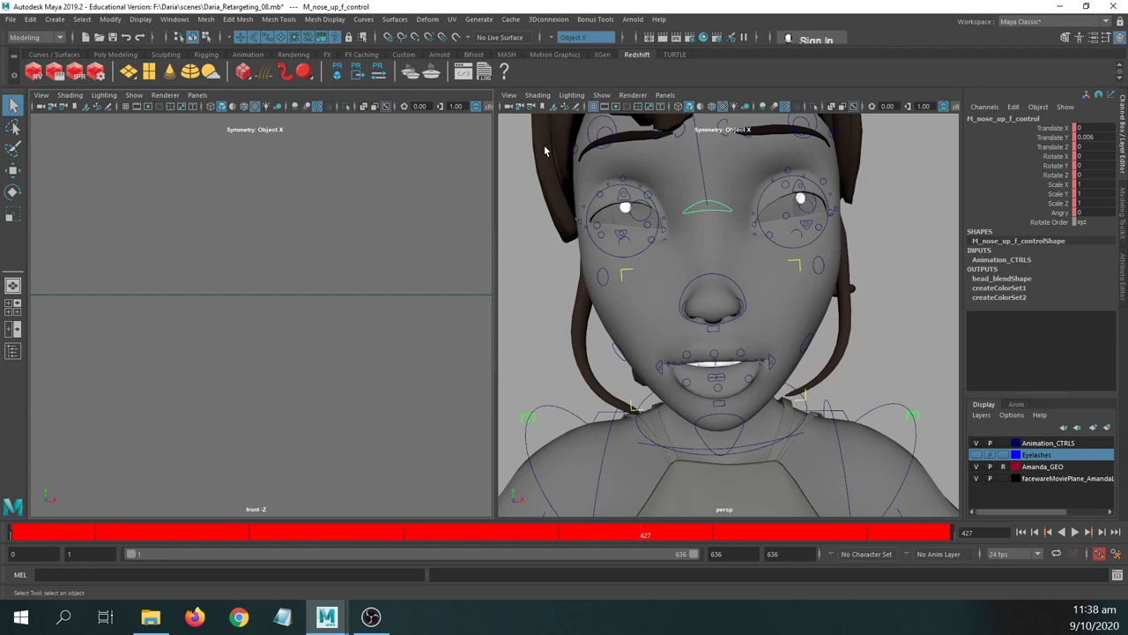
# - Try opening the jaw by rotating the jaw control to about 12.851 in Rotate X and keying it, and undo both changes
pyautogui.click(736, 414)
pyautogui.press('e')
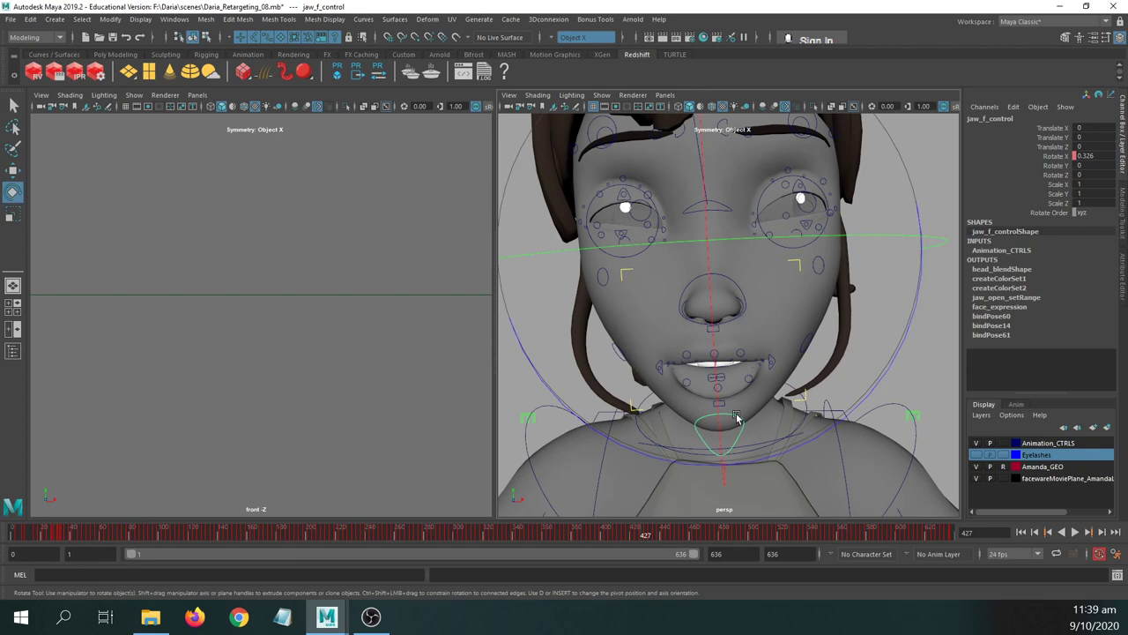
pyautogui.keyDown('alt'); pyautogui.moveTo(733, 414); pyautogui.dragTo(712, 360); pyautogui.keyUp('alt')
pyautogui.press('s')
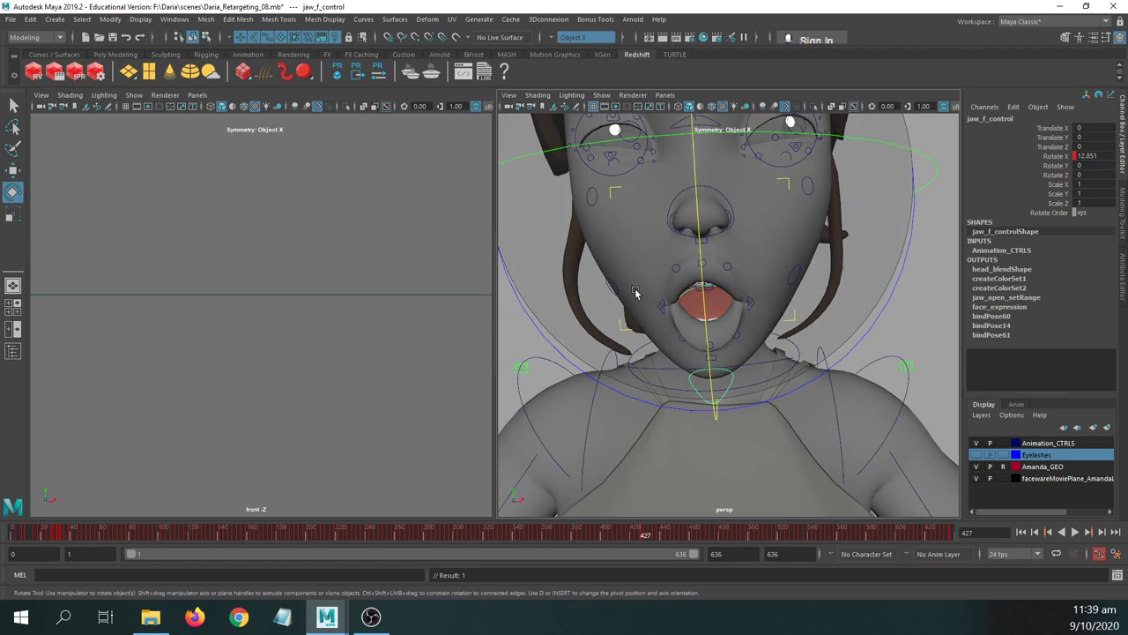
pyautogui.hotkey('ctrl', 'z')
pyautogui.hotkey('ctrl', 'z')
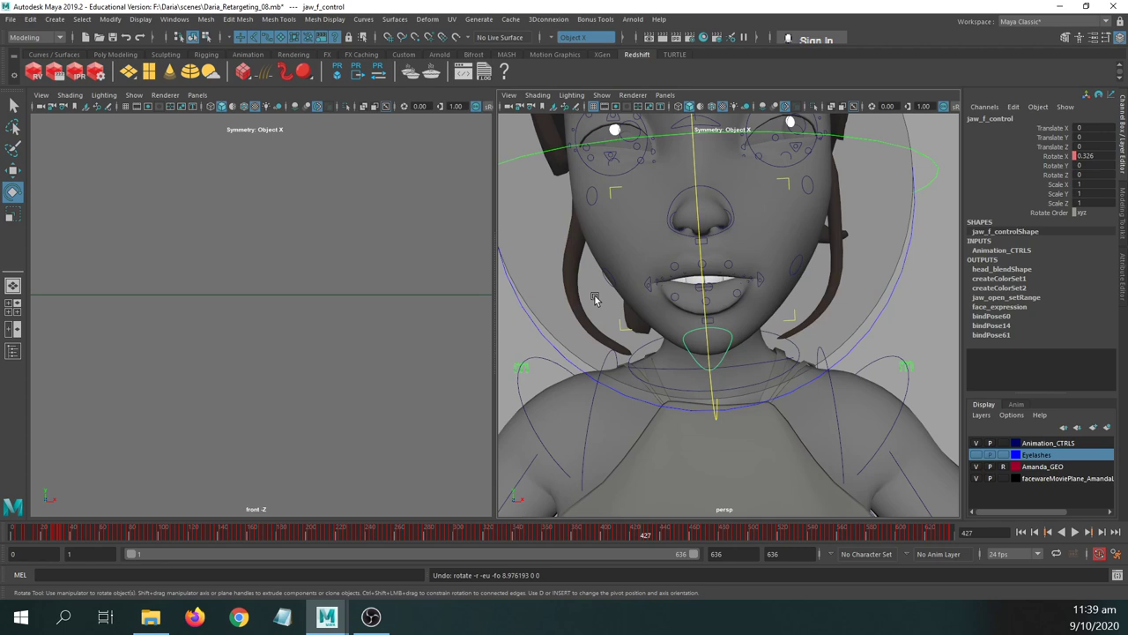
# - Select the Faceware movie plane in the front view with the Select tool active and frame the plane
pyautogui.click(948, 285)
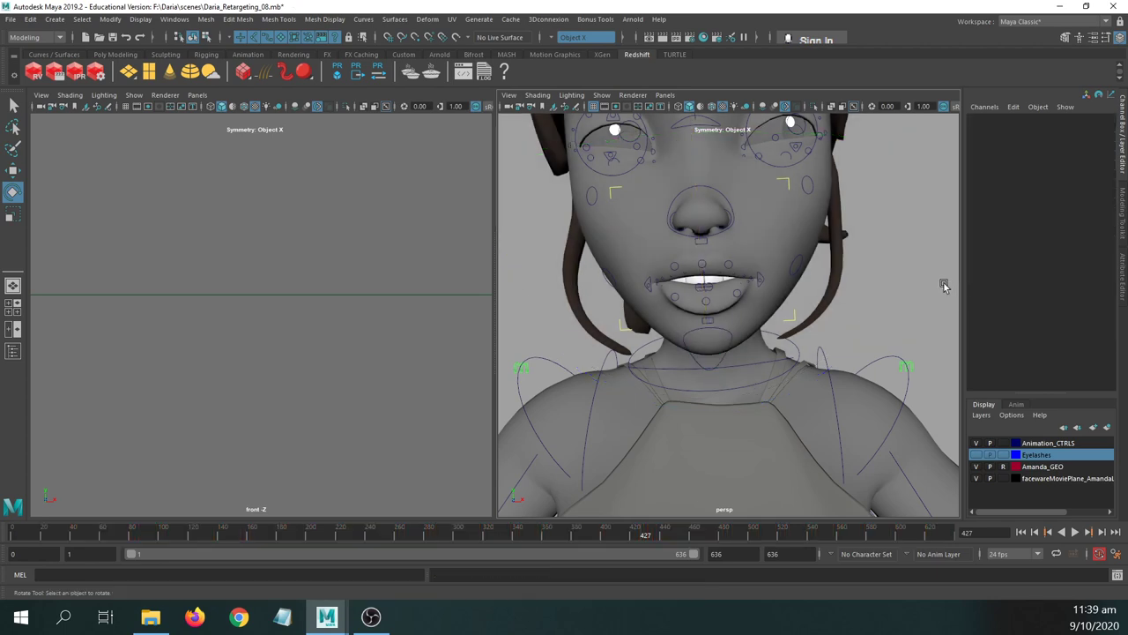
pyautogui.click(144, 221)
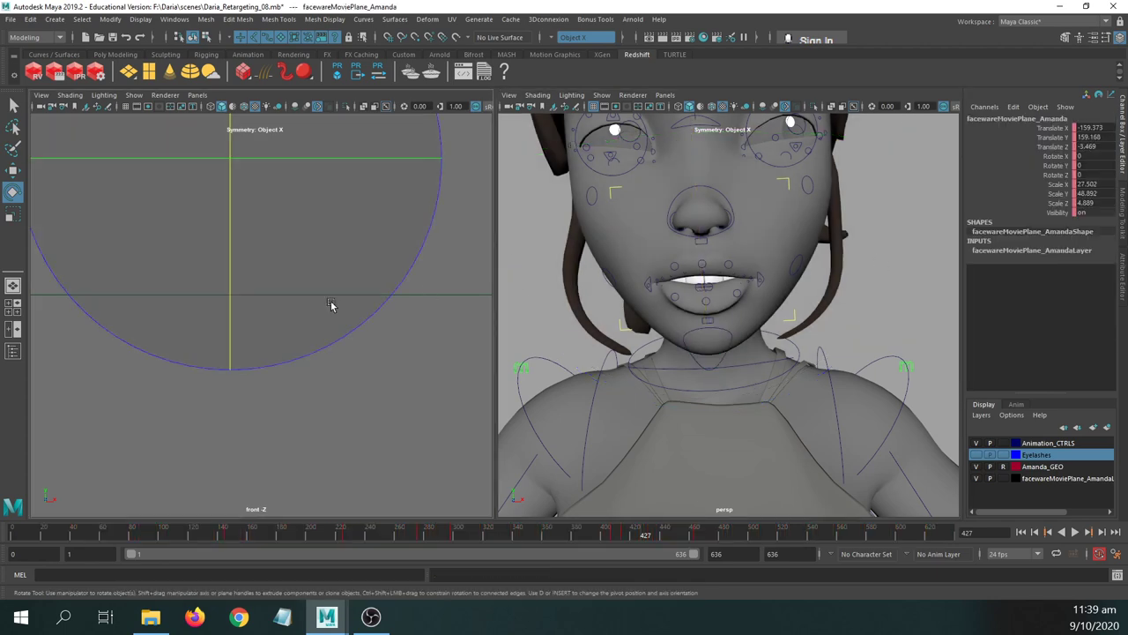
pyautogui.press('q')
pyautogui.scroll(-10, 154, 273)
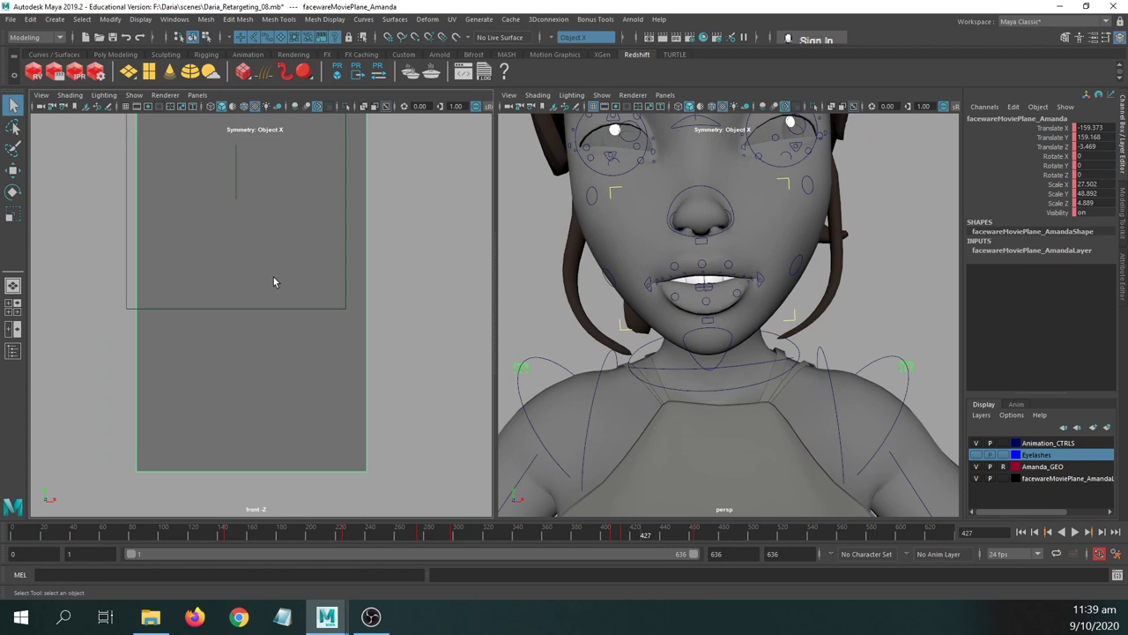
pyautogui.keyDown('alt'); pyautogui.moveTo(273, 283); pyautogui.dragTo(418, 347, button='right'); pyautogui.keyUp('alt')
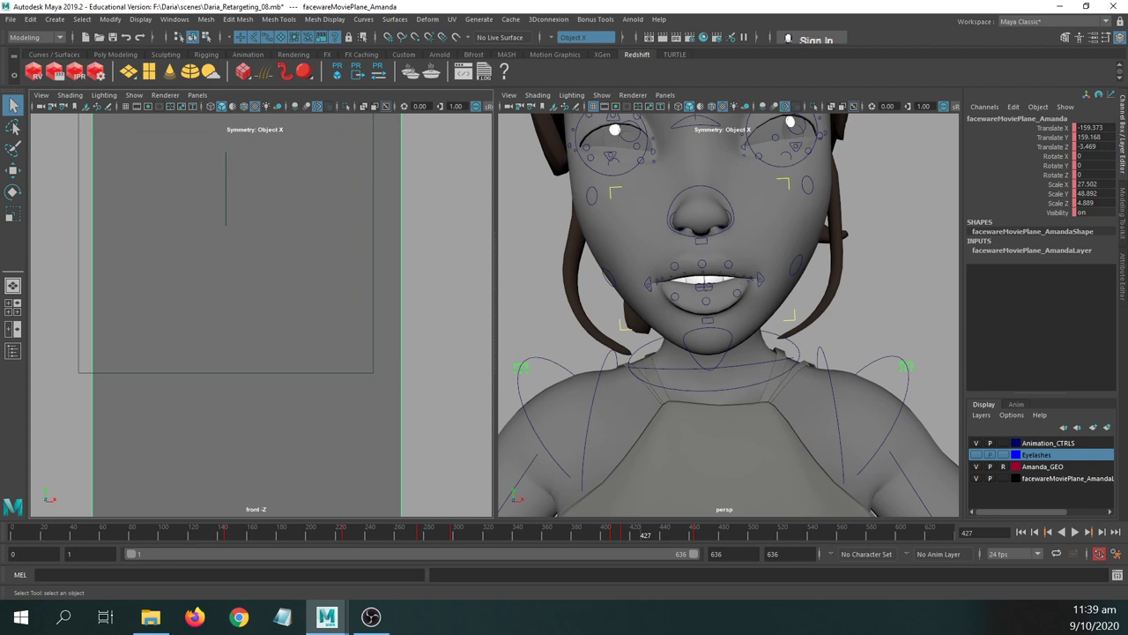
# - Open a new File Explorer window and move it aside to uncover the Maya viewports
pyautogui.press('super+e')
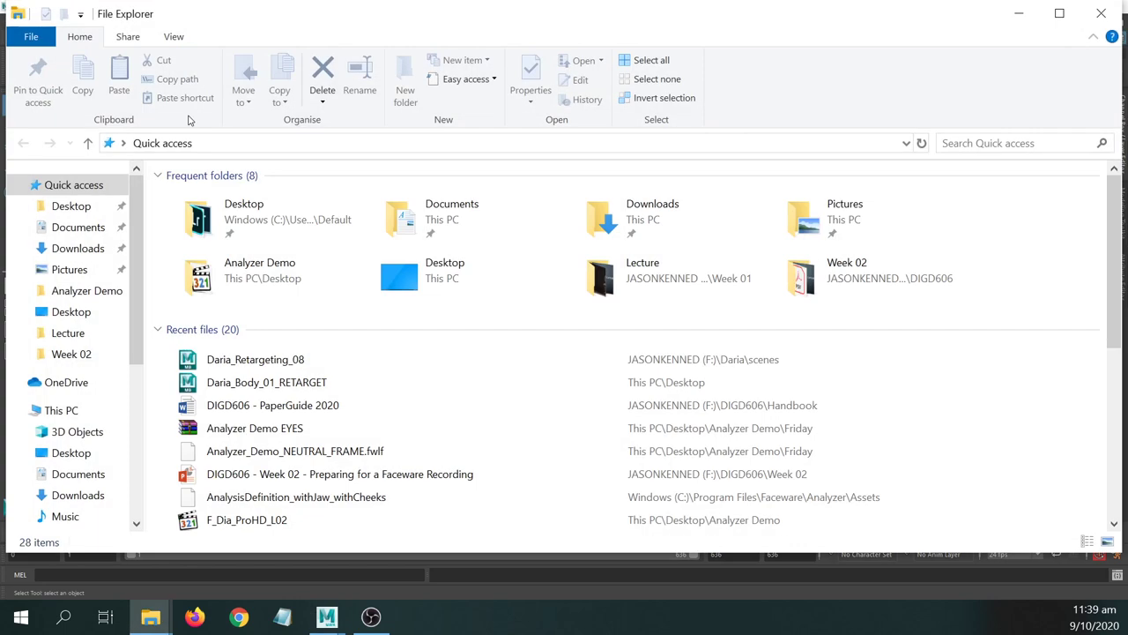
pyautogui.moveTo(199, 12); pyautogui.dragTo(0, 106)
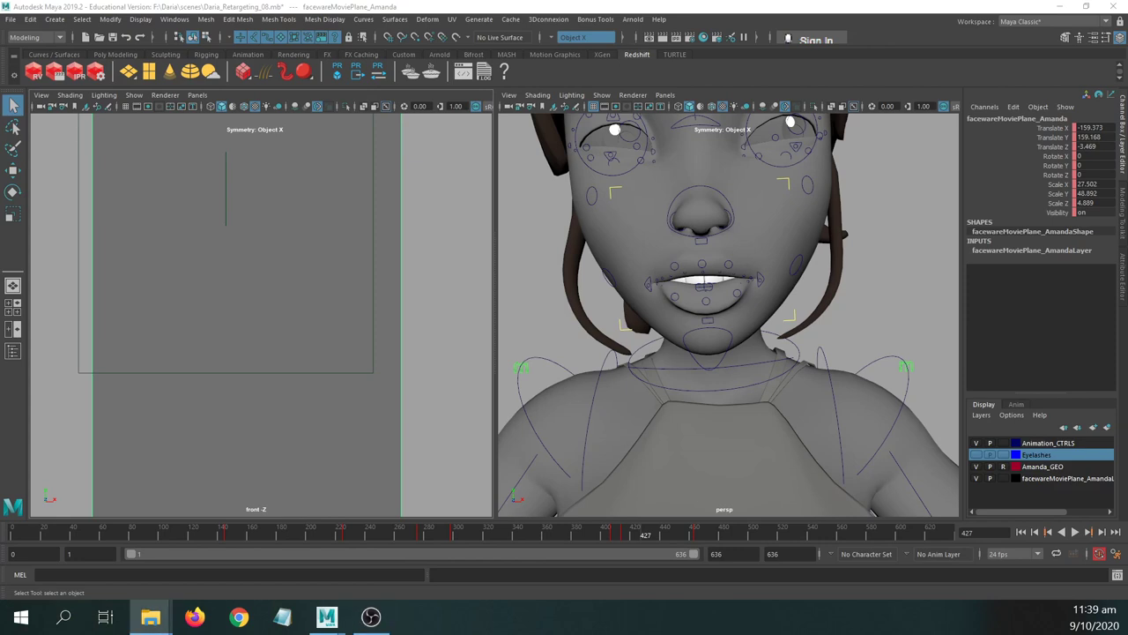
pyautogui.moveTo(0, 106); pyautogui.dragTo(16, 195)
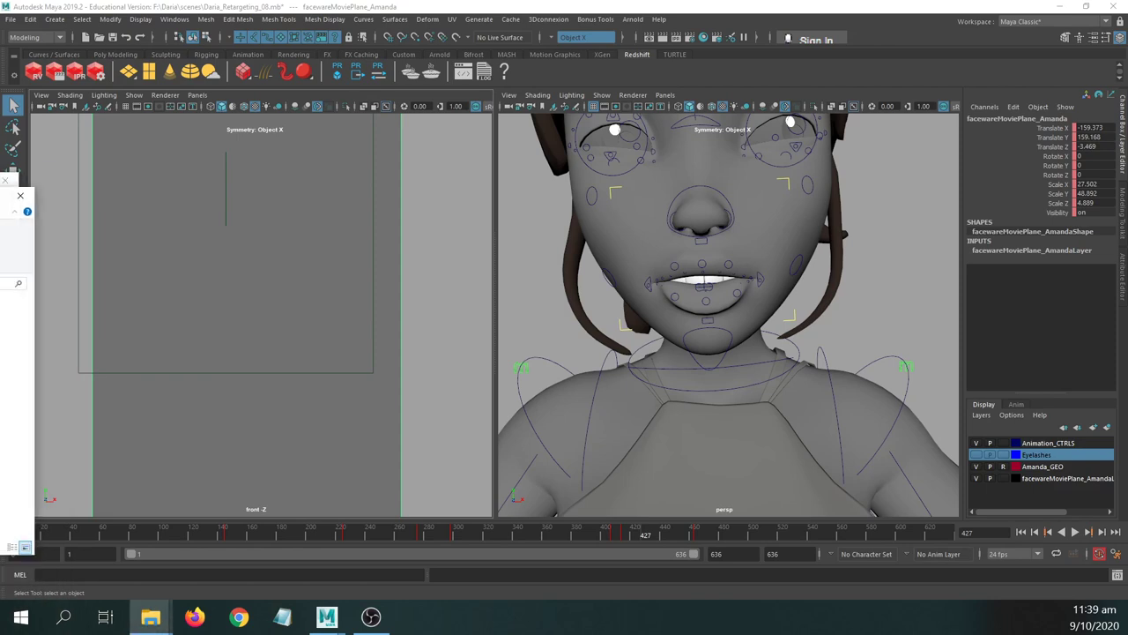
# - Put away the File Explorer windows and switch the Amanda_GEO layer from reference to normal display so its geometry is selectable
pyautogui.click(20, 195)
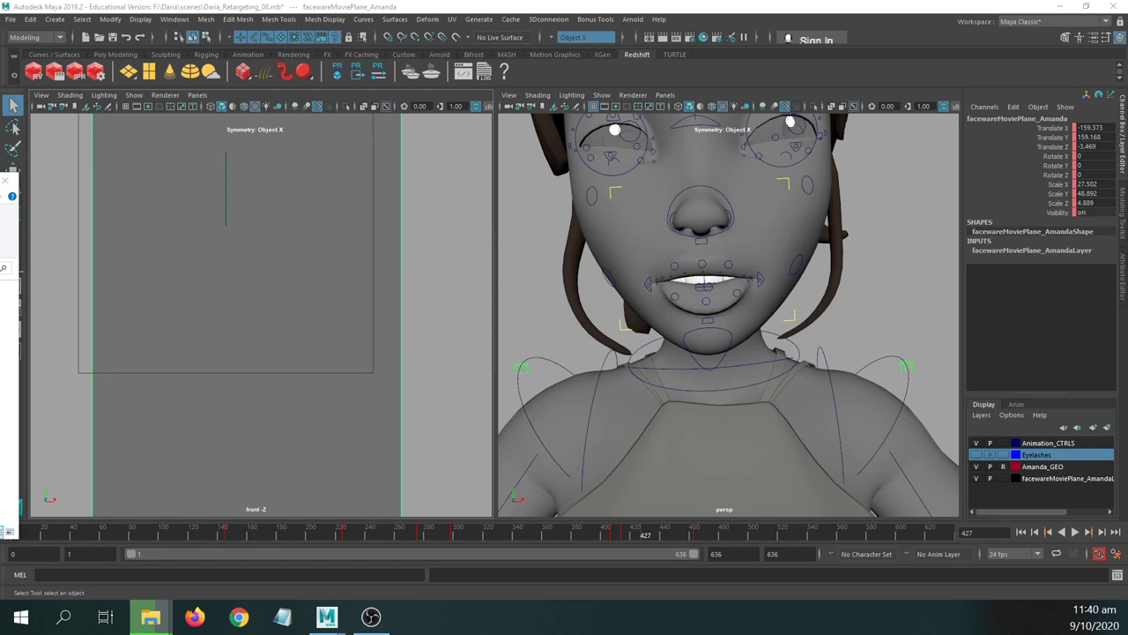
pyautogui.click(772, 194)
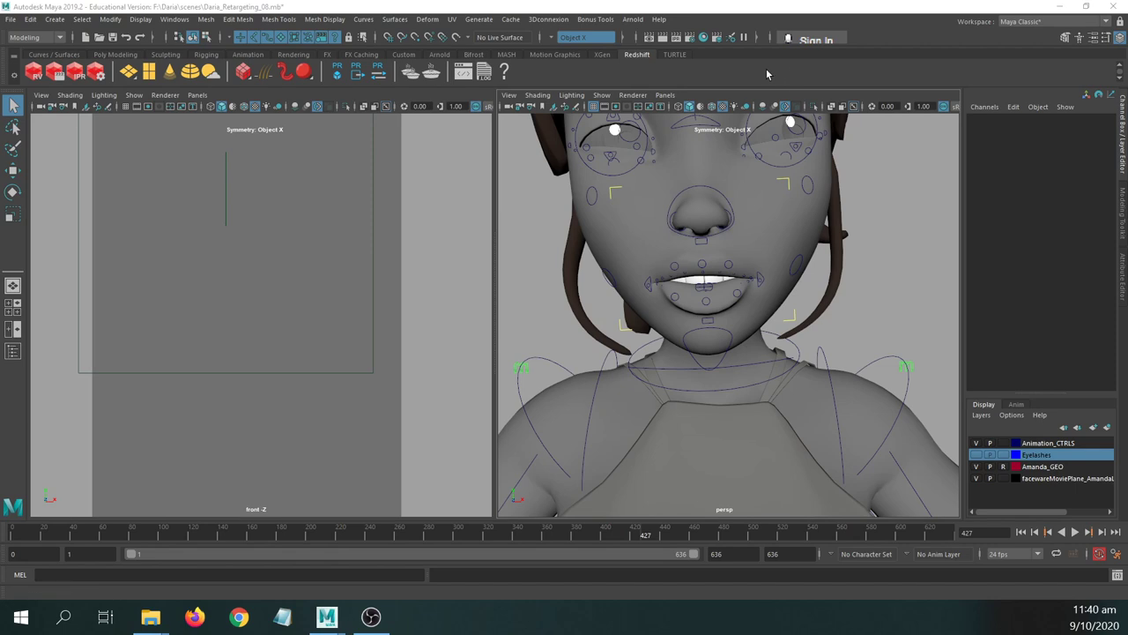
pyautogui.click(1003, 467)
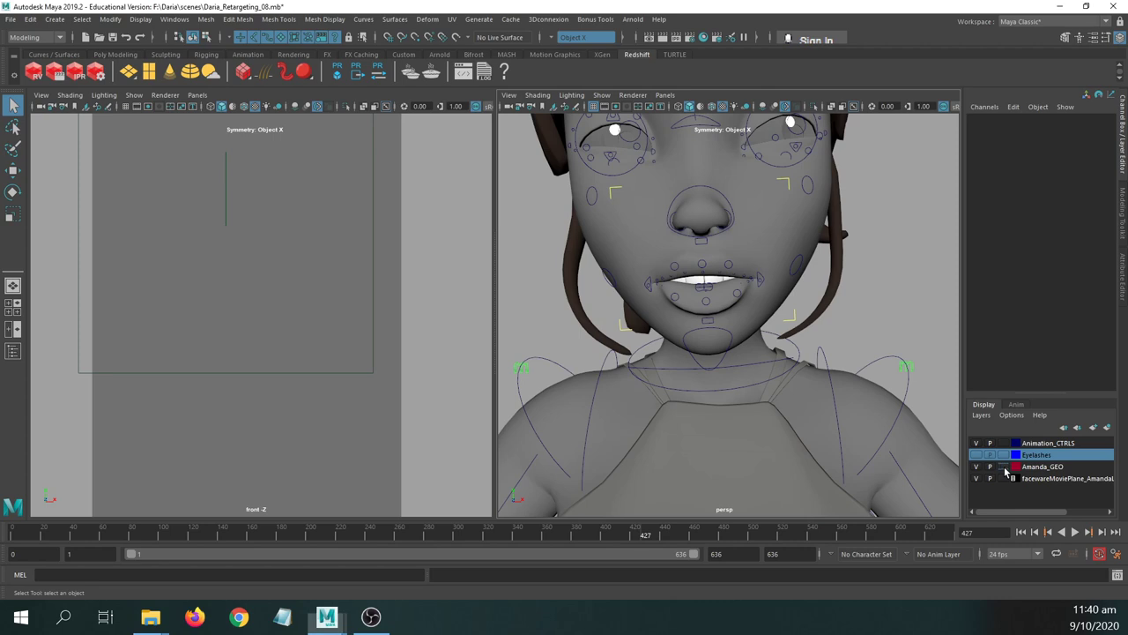
pyautogui.click(1003, 466)
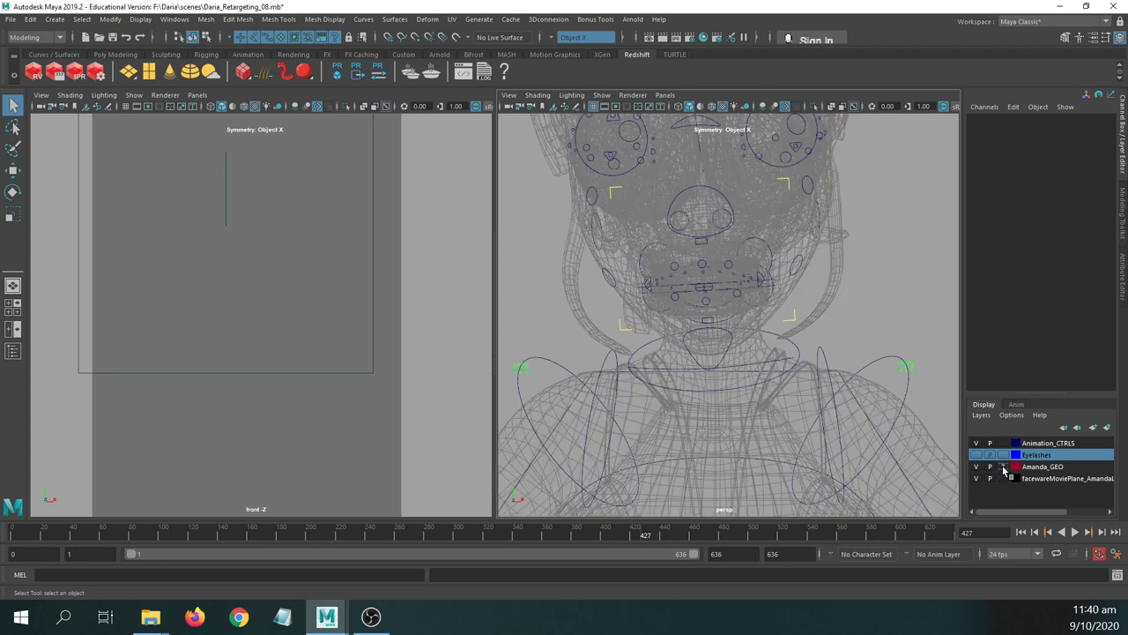
pyautogui.click(1003, 466)
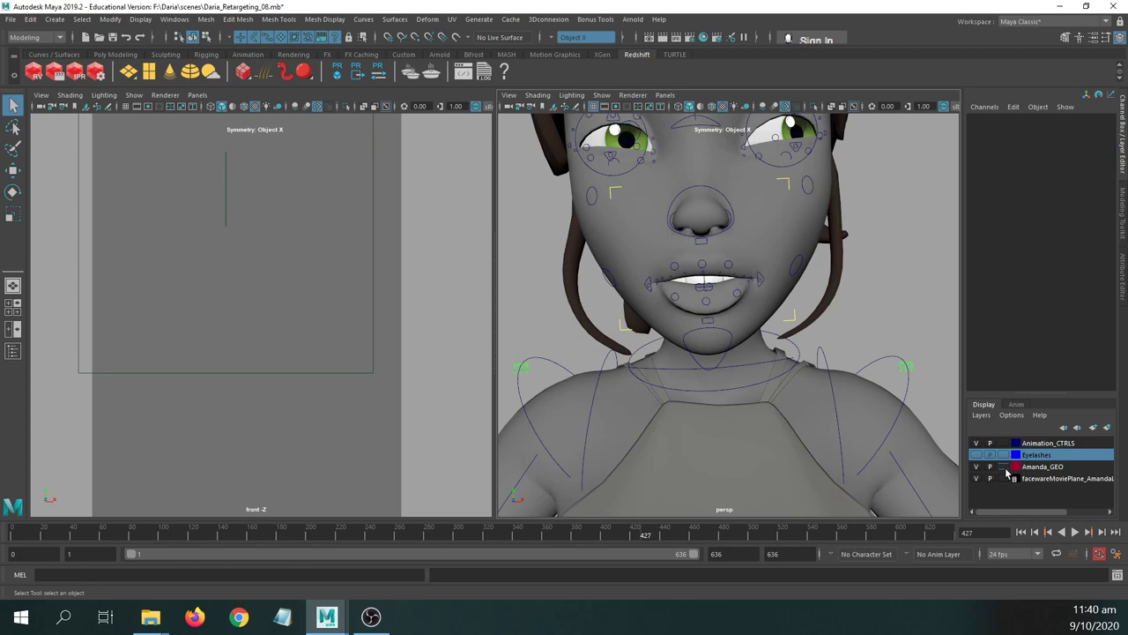
# - Inspect the body material assigned to the character's body mesh in the Attribute Editor and clear the selection
pyautogui.click(797, 248)
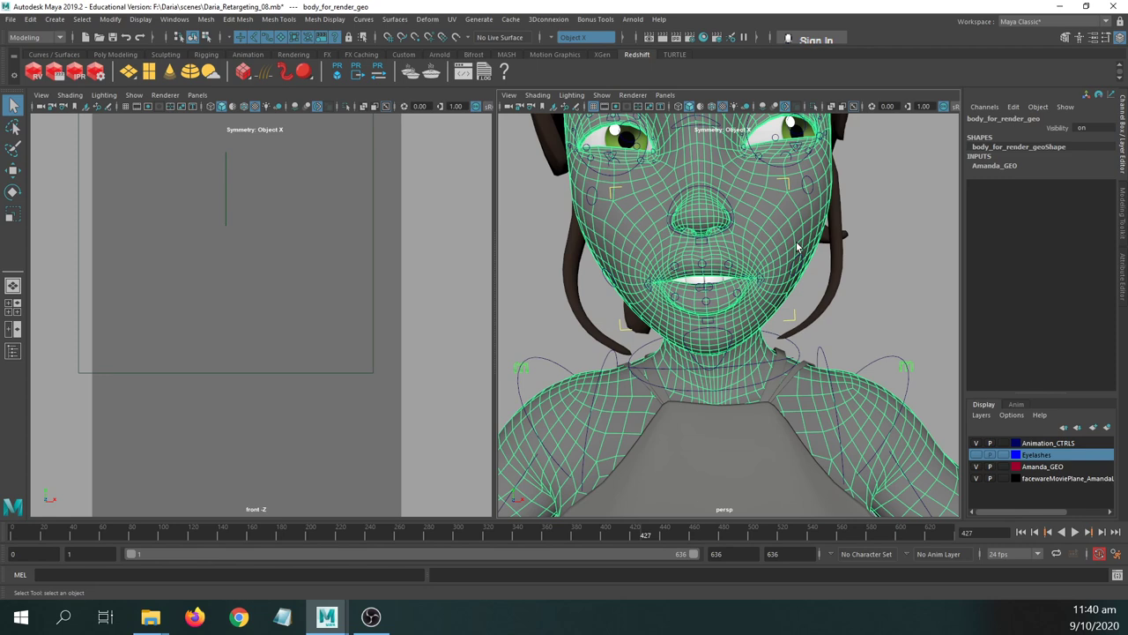
pyautogui.hotkey('ctrl', 'a')
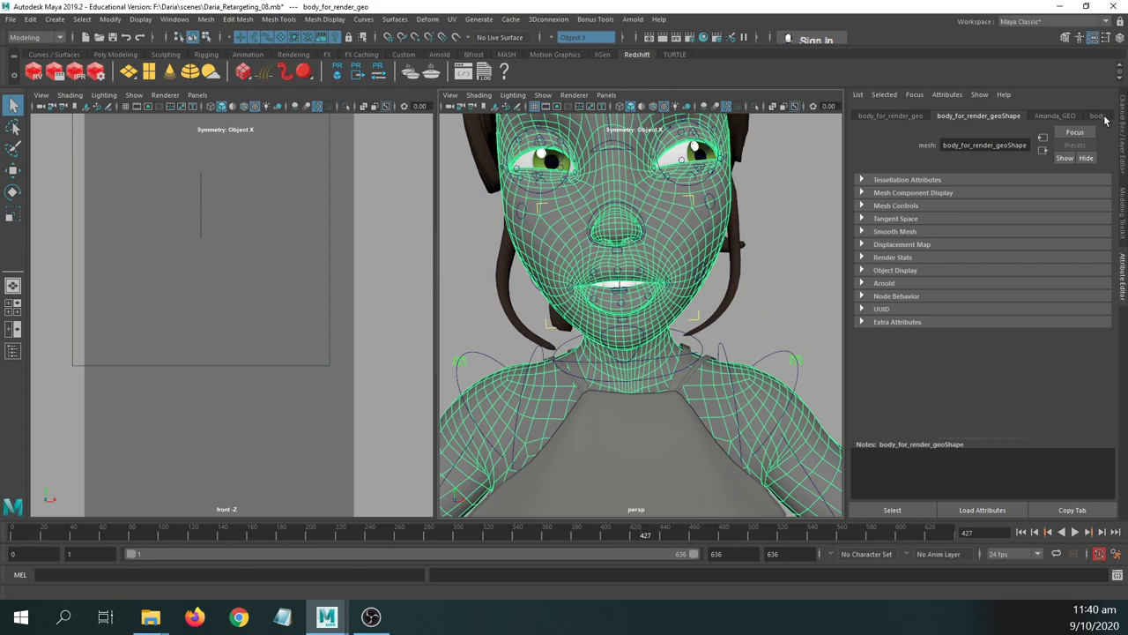
pyautogui.click(1098, 115)
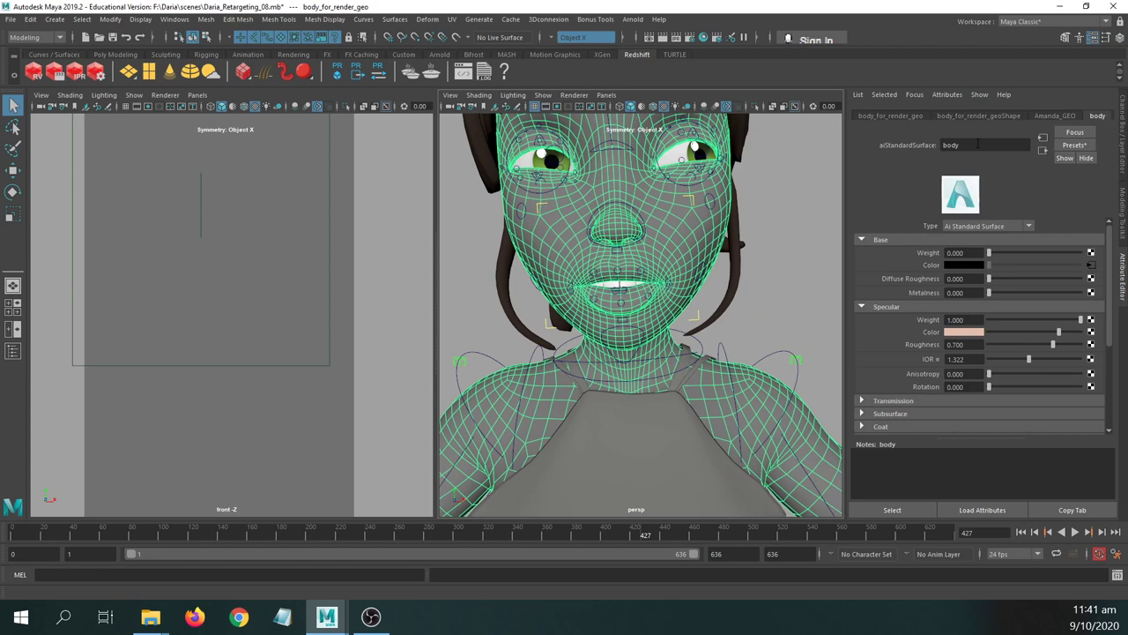
pyautogui.click(802, 163)
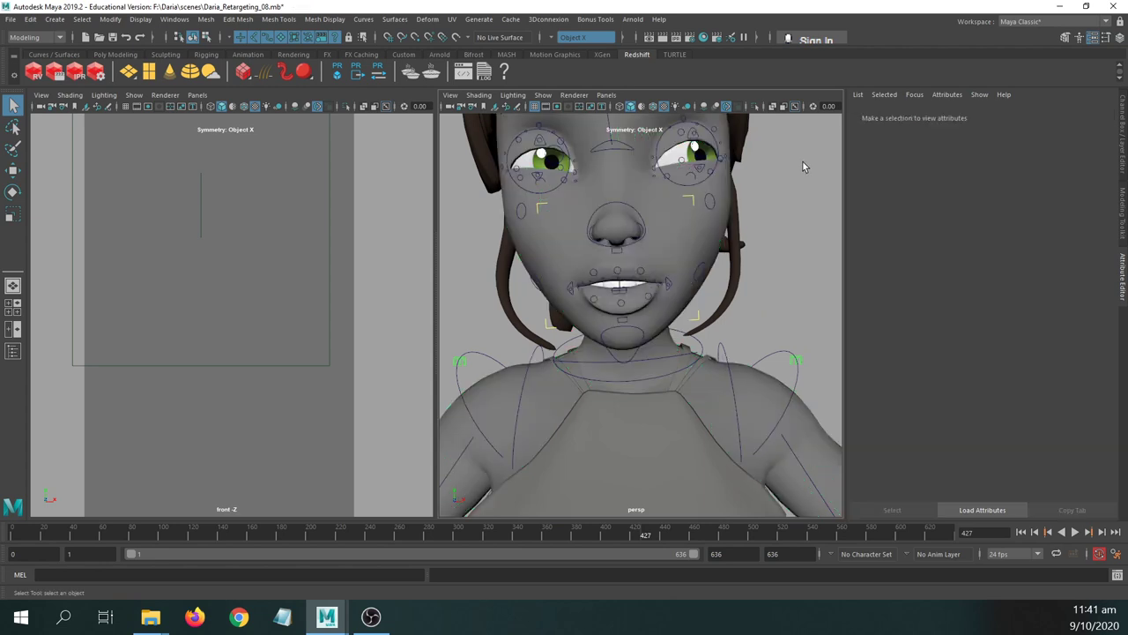
# - Open the Hypershade as a floating window and display the scene's textures
pyautogui.click(703, 38)
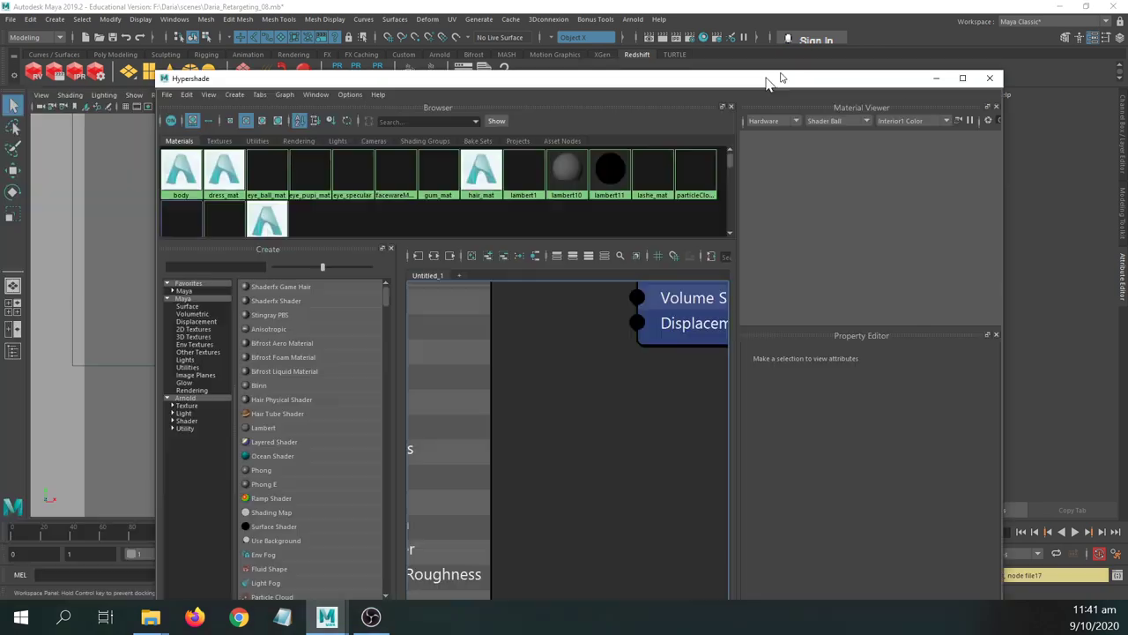
pyautogui.moveTo(773, 76); pyautogui.dragTo(751, 55)
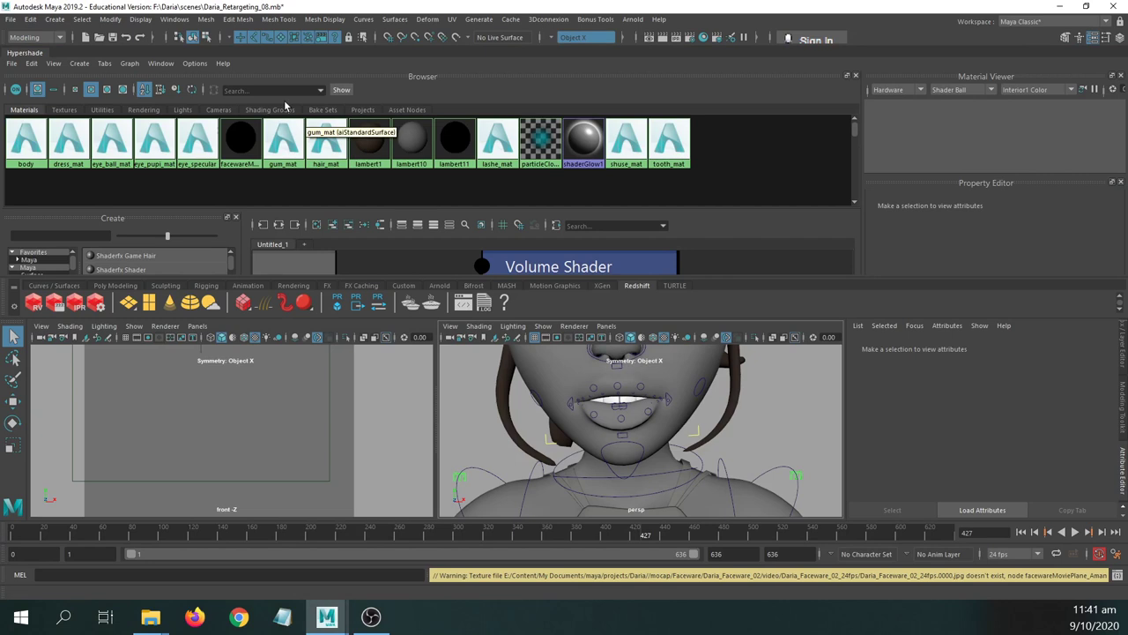
pyautogui.moveTo(24, 55); pyautogui.dragTo(273, 113)
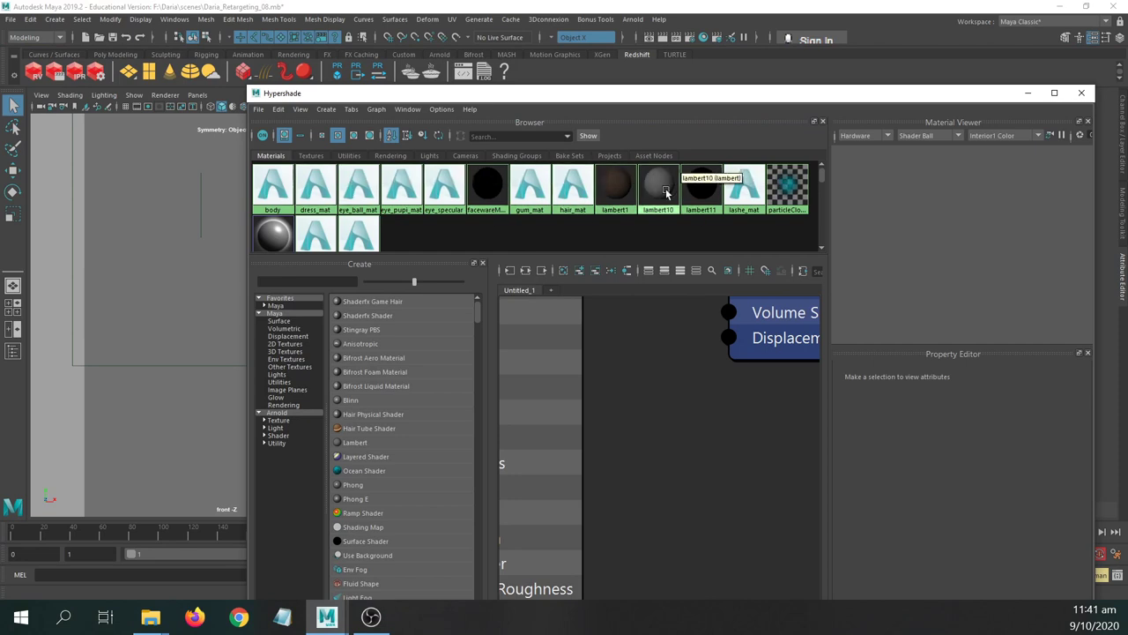
pyautogui.click(310, 156)
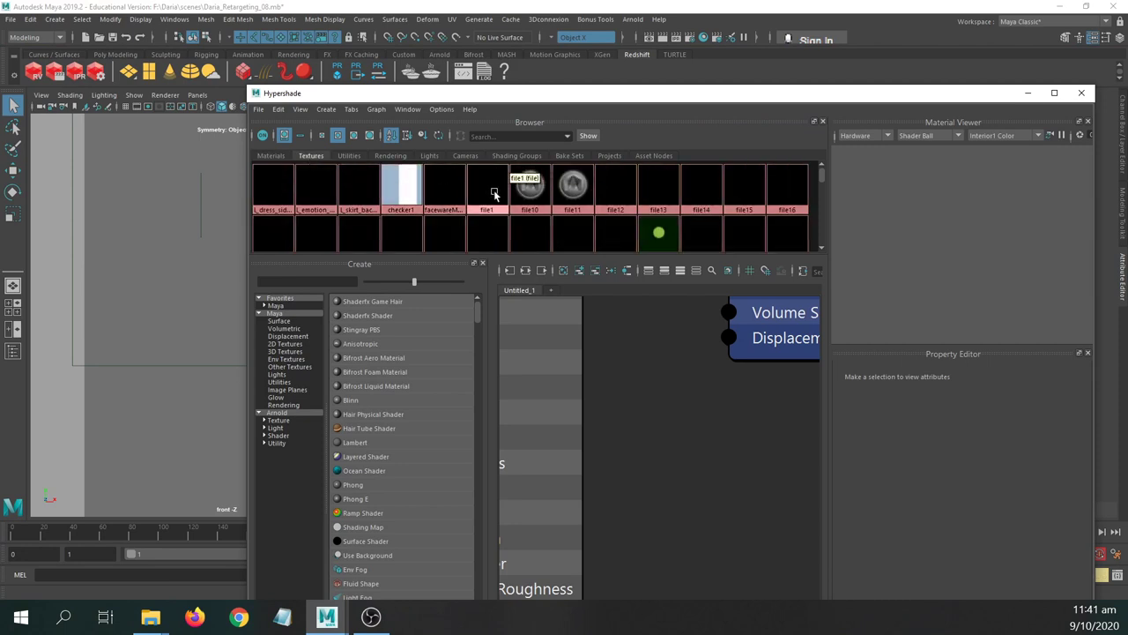
pyautogui.moveTo(495, 97); pyautogui.dragTo(358, 73)
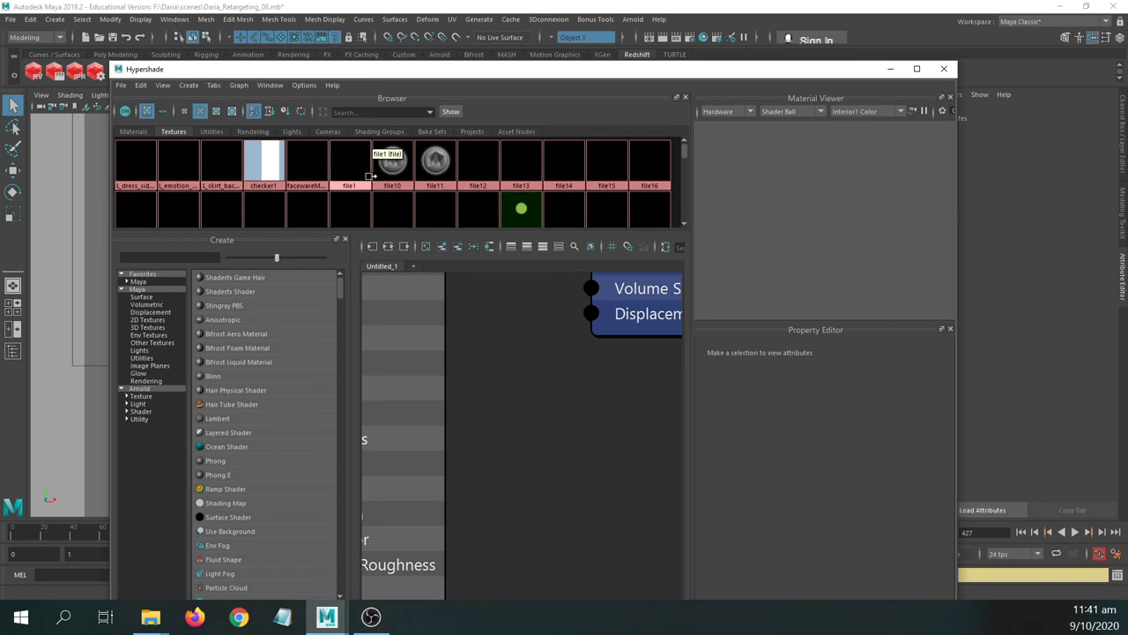
# - Relink the file1 texture to body_texture.png in the Desktop's maps folder and minimize the Hypershade
pyautogui.click(351, 167)
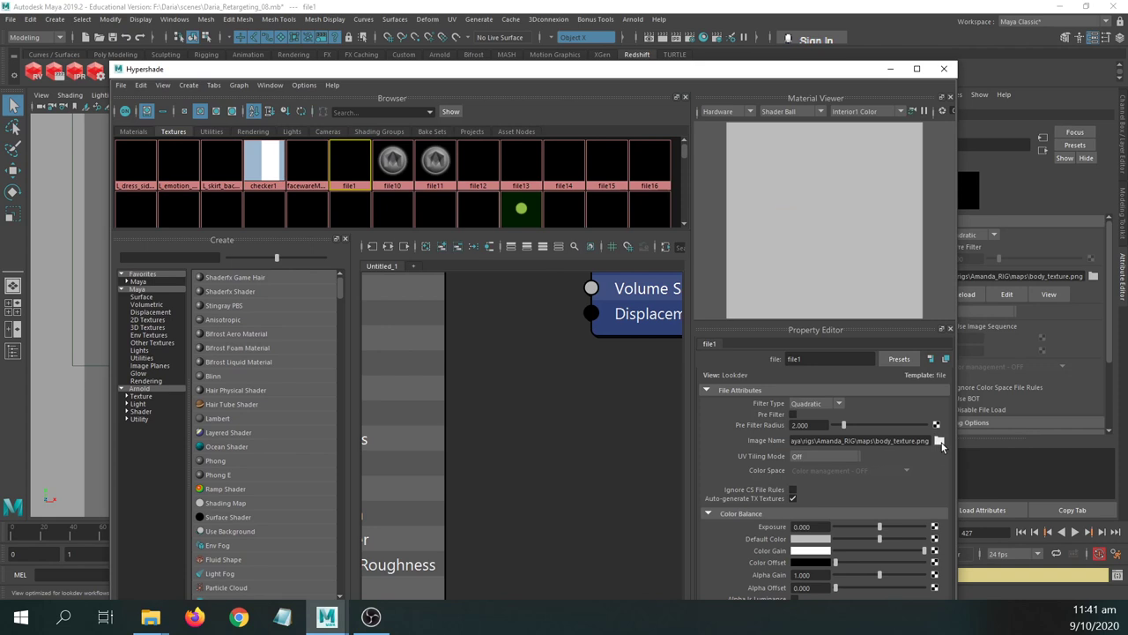
pyautogui.moveTo(930, 441)
pyautogui.mouseDown()
pyautogui.moveTo(742, 424)
pyautogui.moveTo(941, 441)
pyautogui.mouseUp()
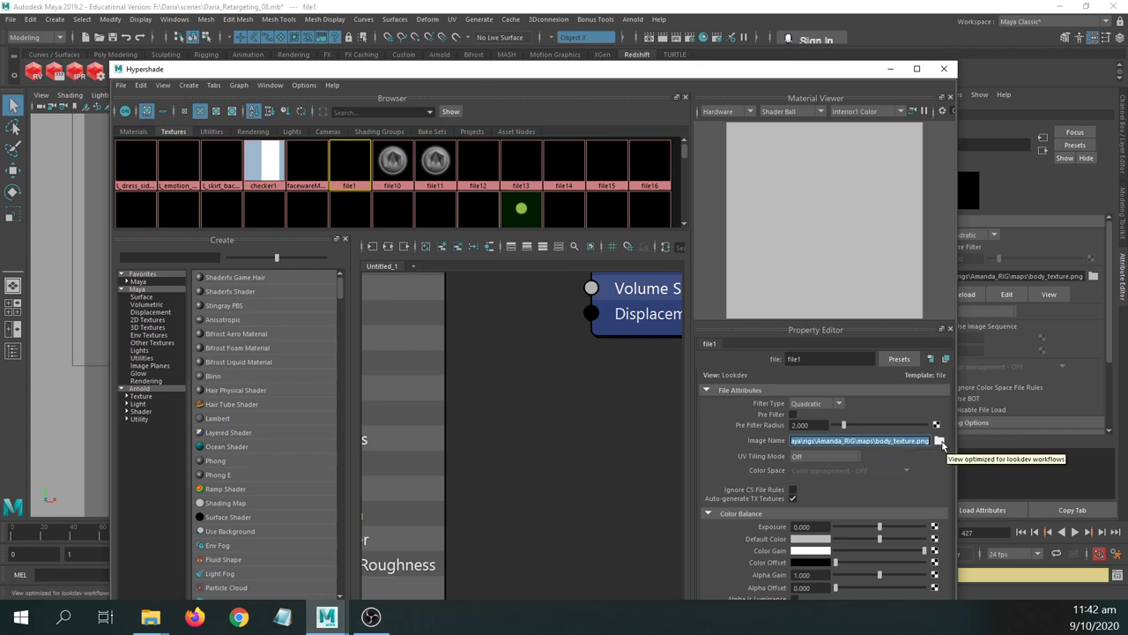
pyautogui.click(940, 441)
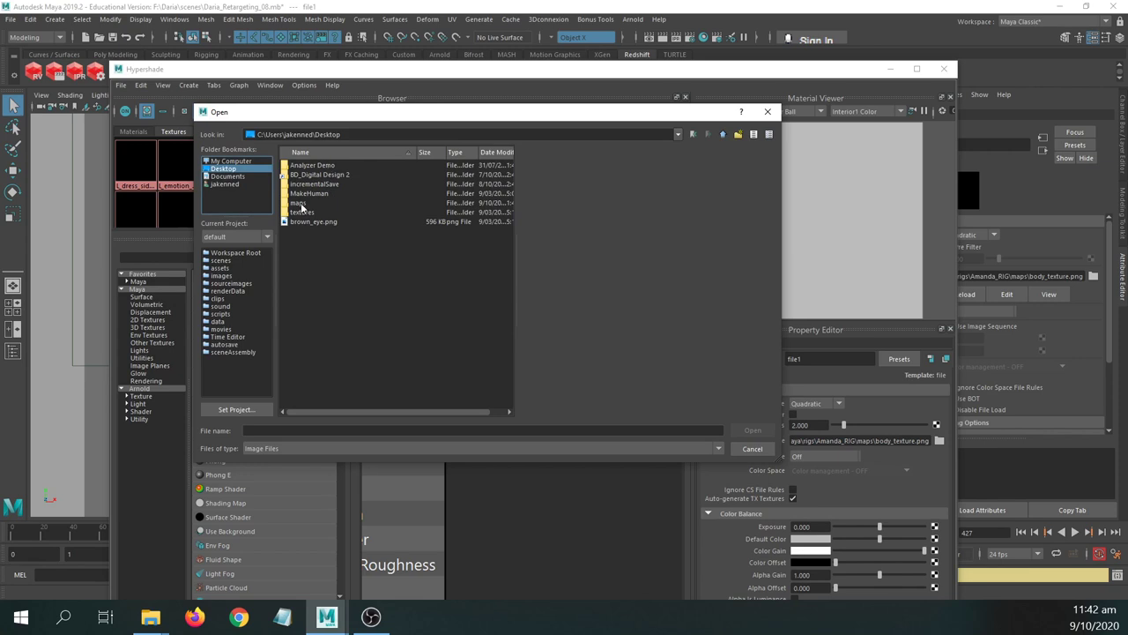
pyautogui.doubleClick(299, 204)
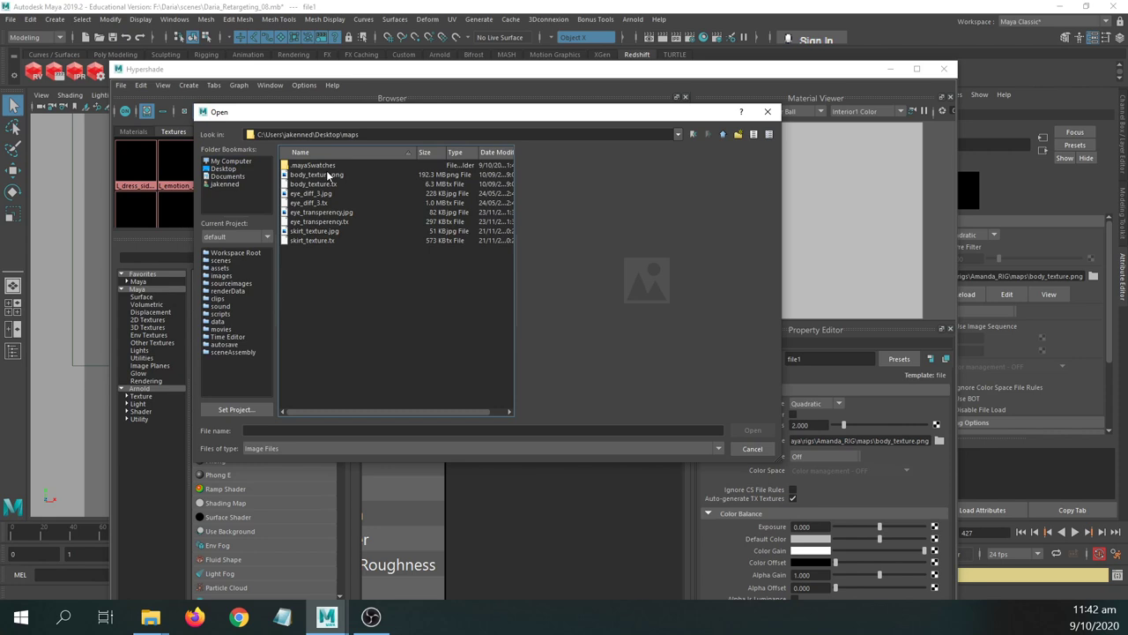
pyautogui.doubleClick(327, 176)
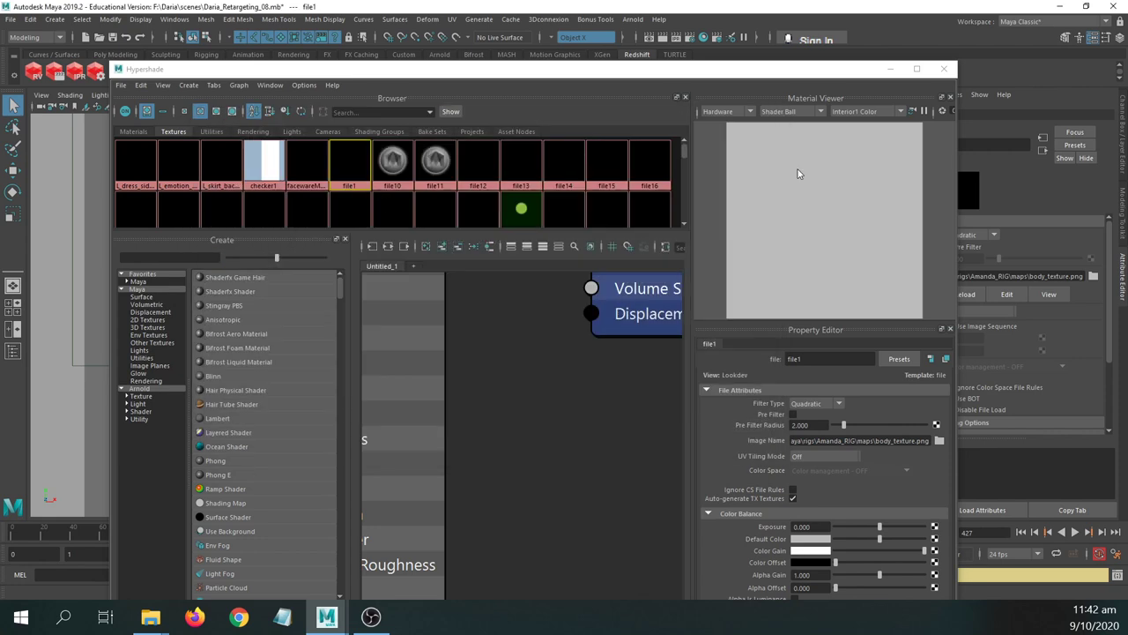
pyautogui.moveTo(824, 76); pyautogui.dragTo(310, 58)
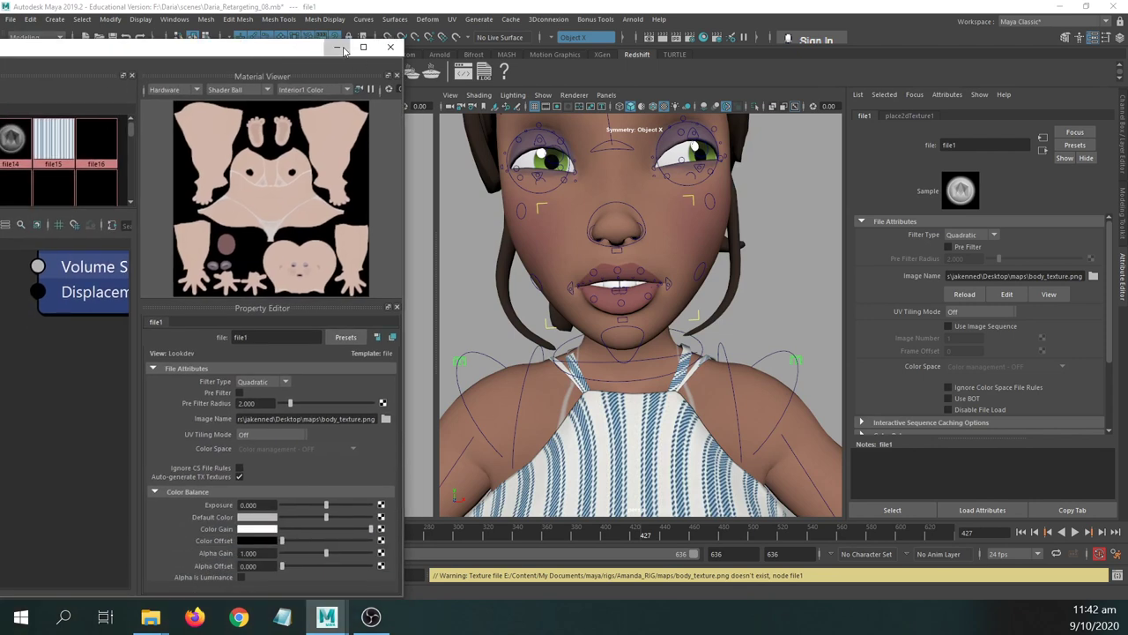
pyautogui.click(338, 48)
# - Select the Faceware movie plane and open the file node connected to its shader's Color attribute
pyautogui.click(290, 231)
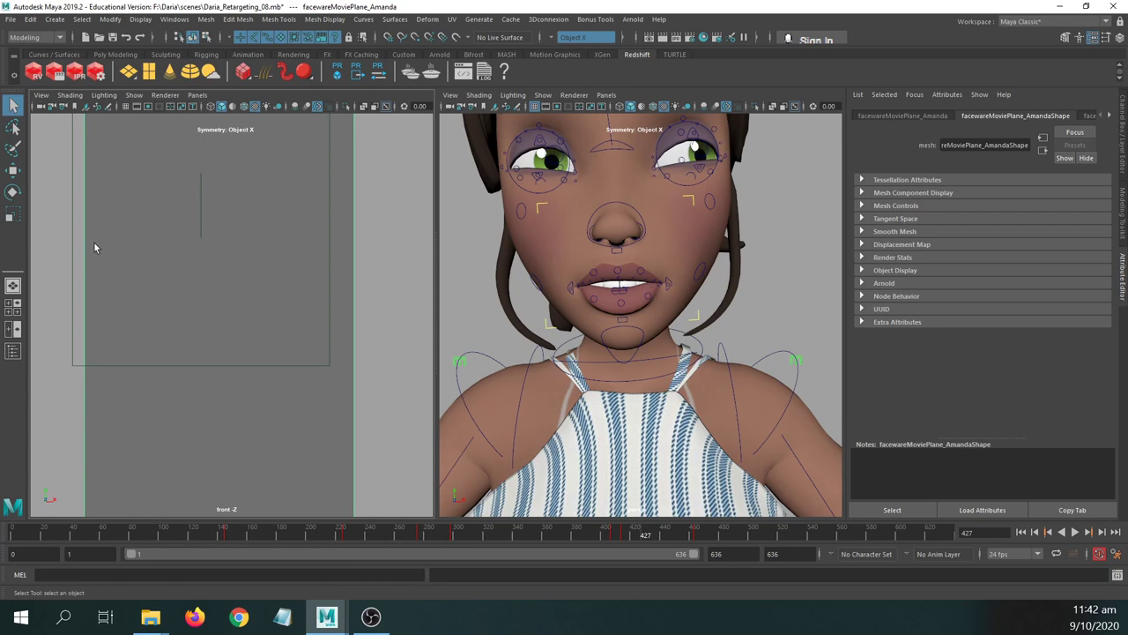
pyautogui.click(1110, 117)
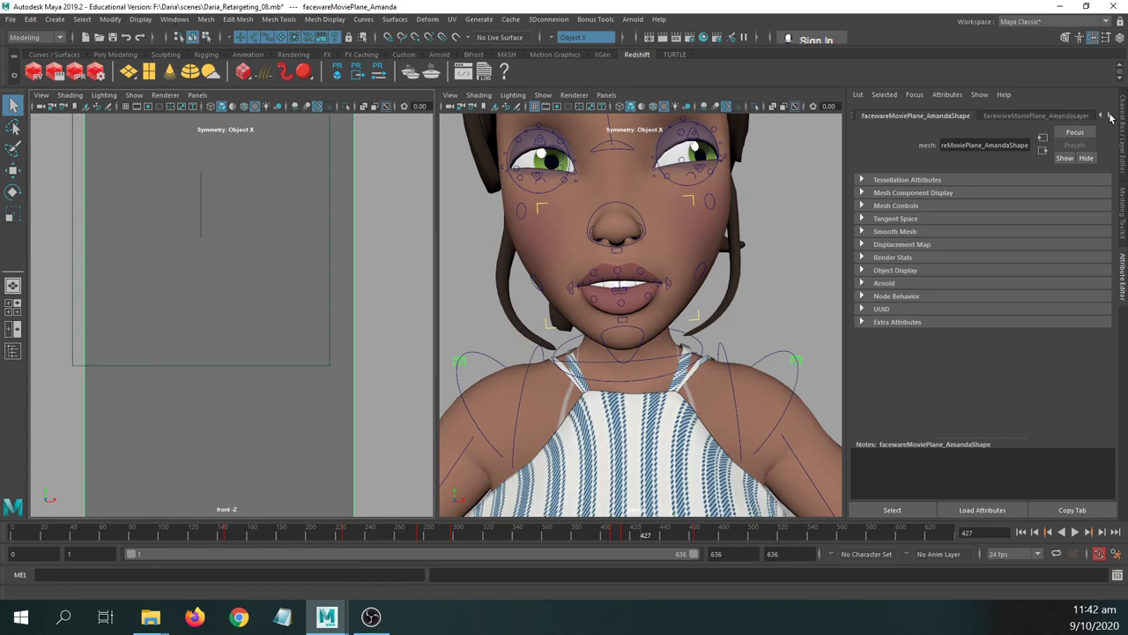
pyautogui.click(1110, 116)
pyautogui.click(1073, 115)
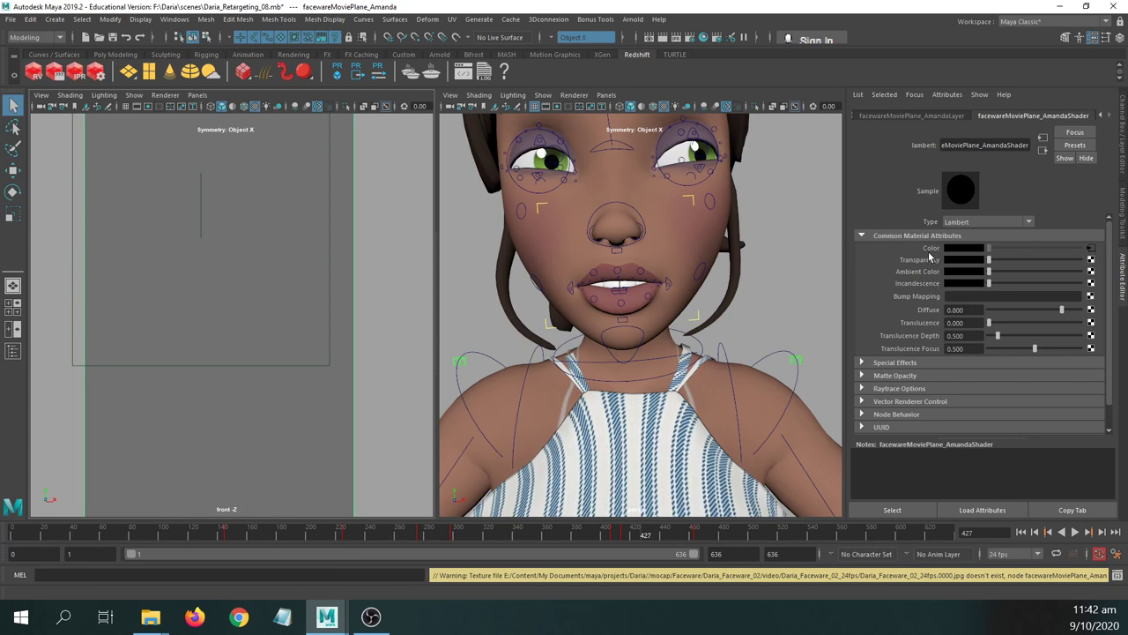
pyautogui.click(1092, 250)
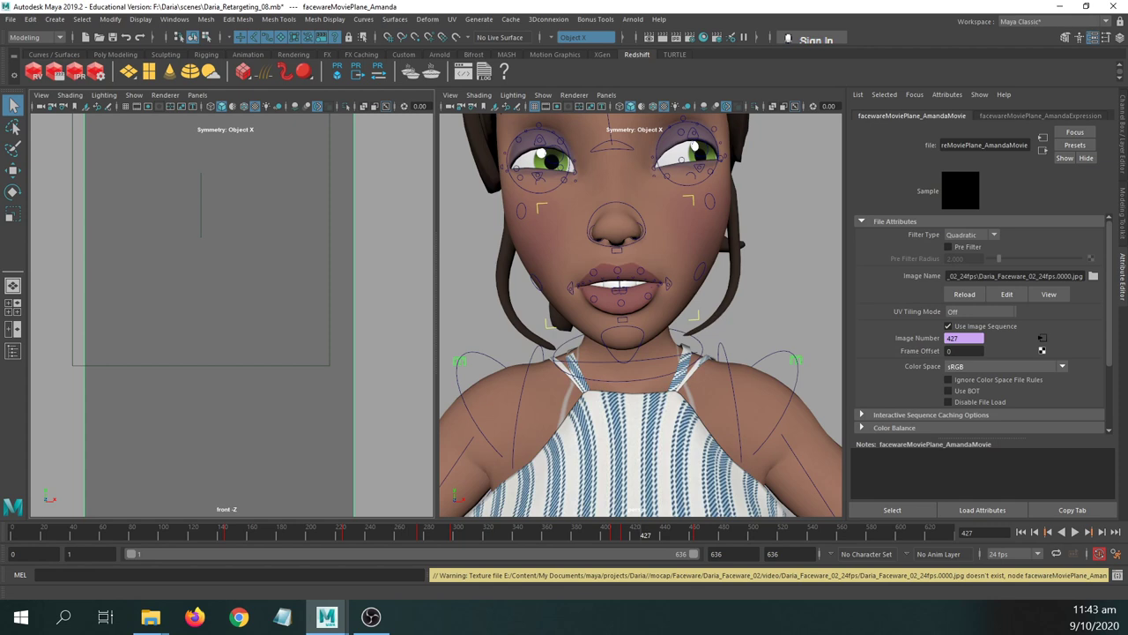
# - Check the file name at the end of the movie plane's Image Name path and switch to File Explorer
pyautogui.hotkey('alt', 'Tab')
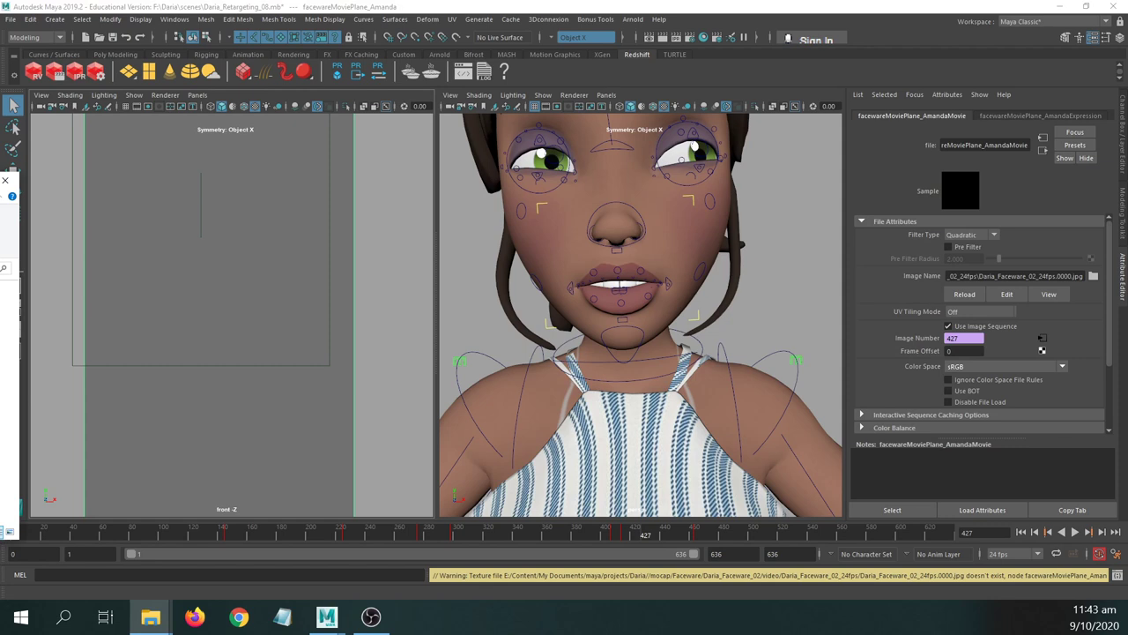
pyautogui.click(5, 180)
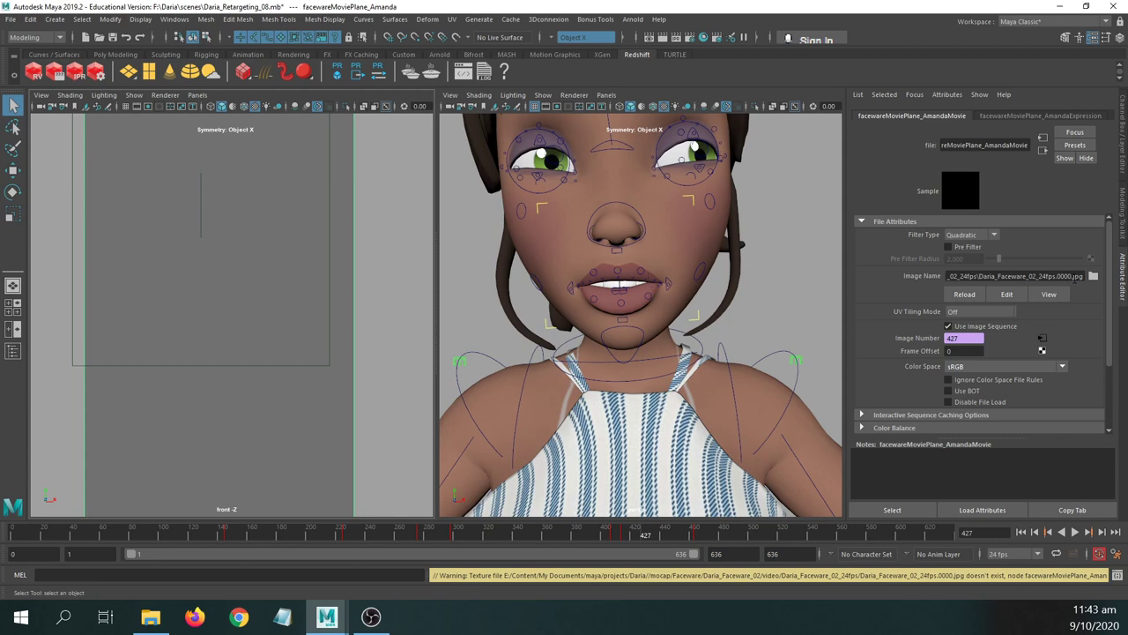
pyautogui.moveTo(1032, 275); pyautogui.dragTo(1085, 276)
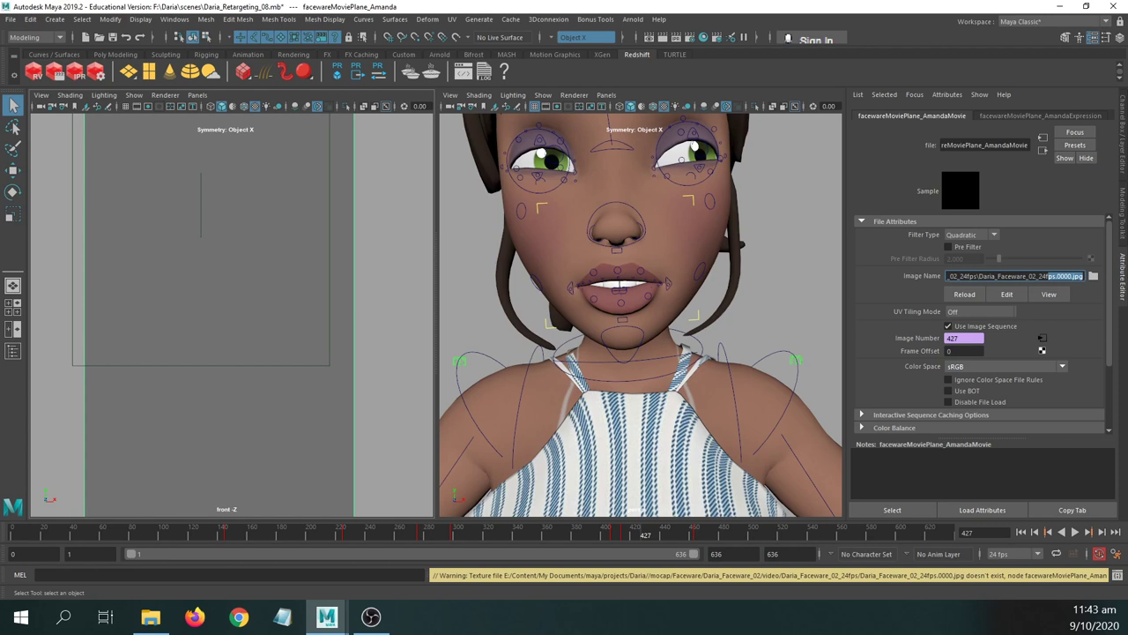
pyautogui.hotkey('alt', 'Tab')
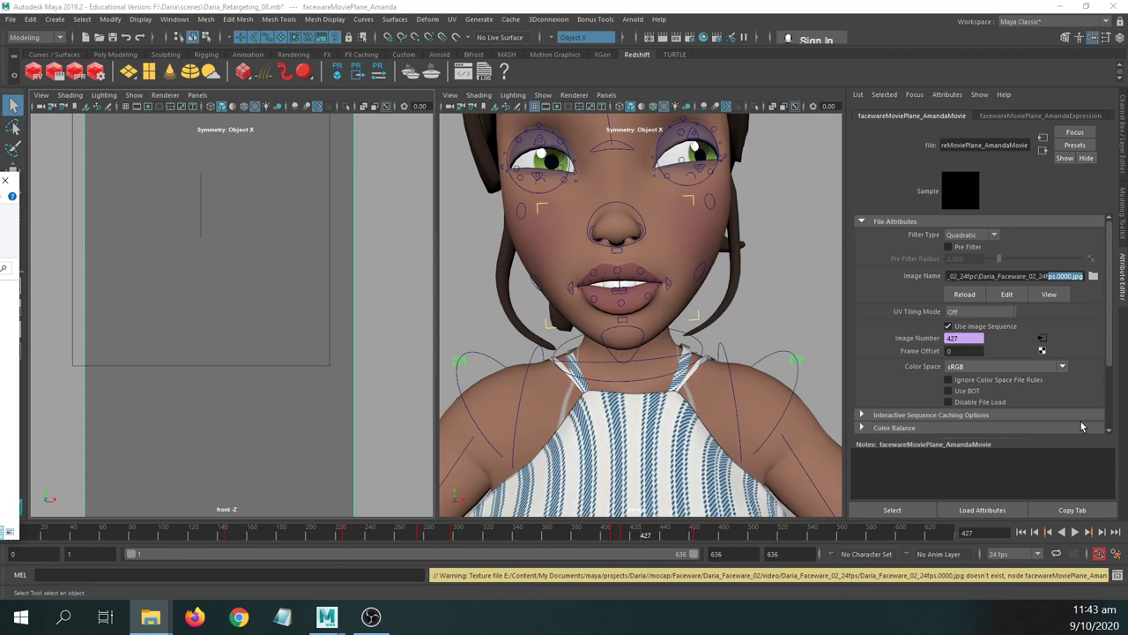
# - Relink the movie plane's image sequence to Daria_Faceware_02_24fps.0000.jpg in the Desktop's Daria_Faceware_02_24fps folder and check it along the timeline
pyautogui.click(1093, 276)
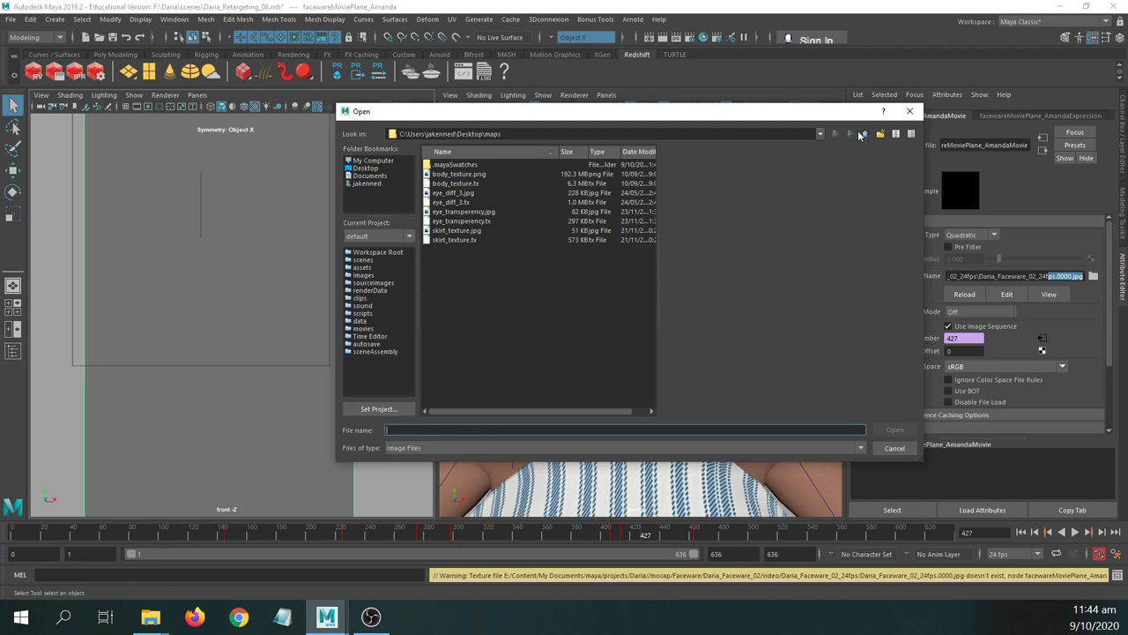
pyautogui.click(861, 134)
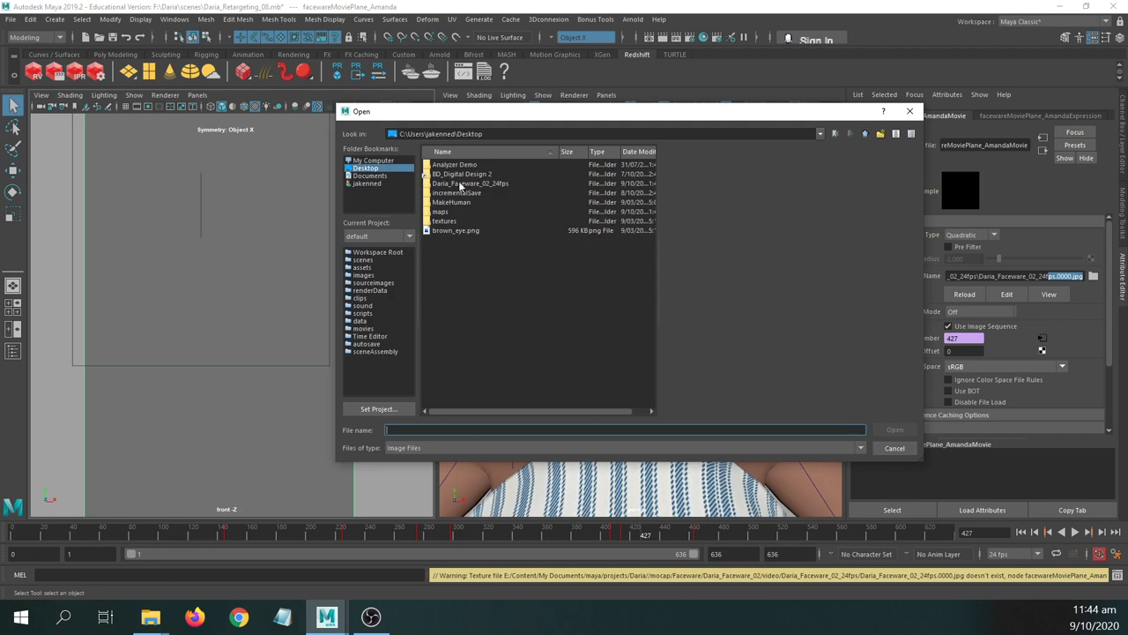
pyautogui.doubleClick(459, 184)
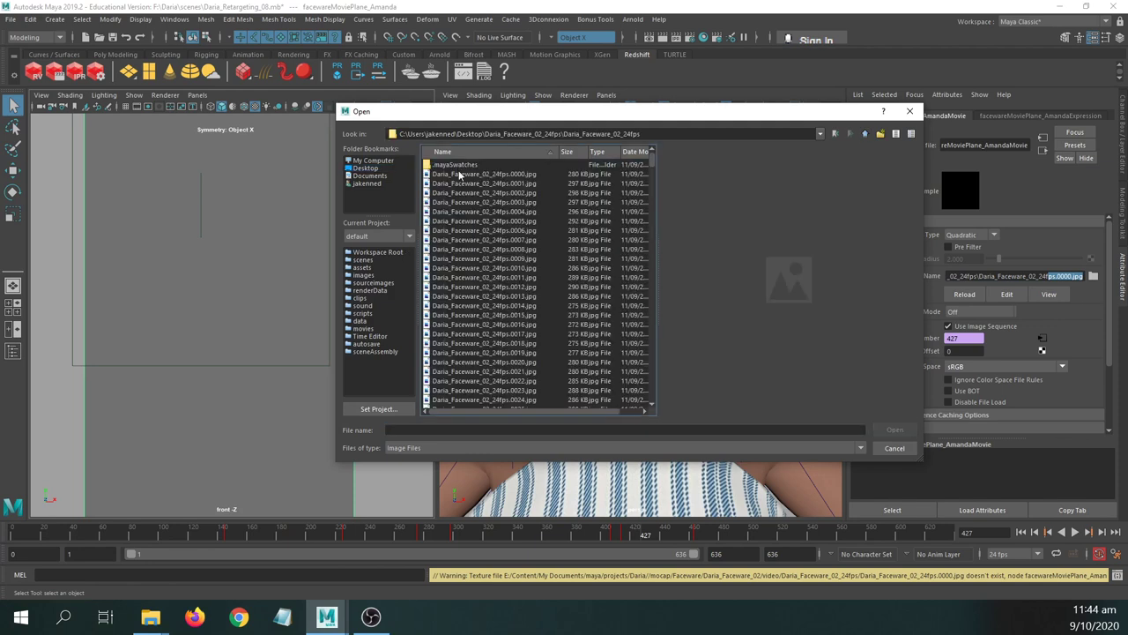
pyautogui.click(460, 174)
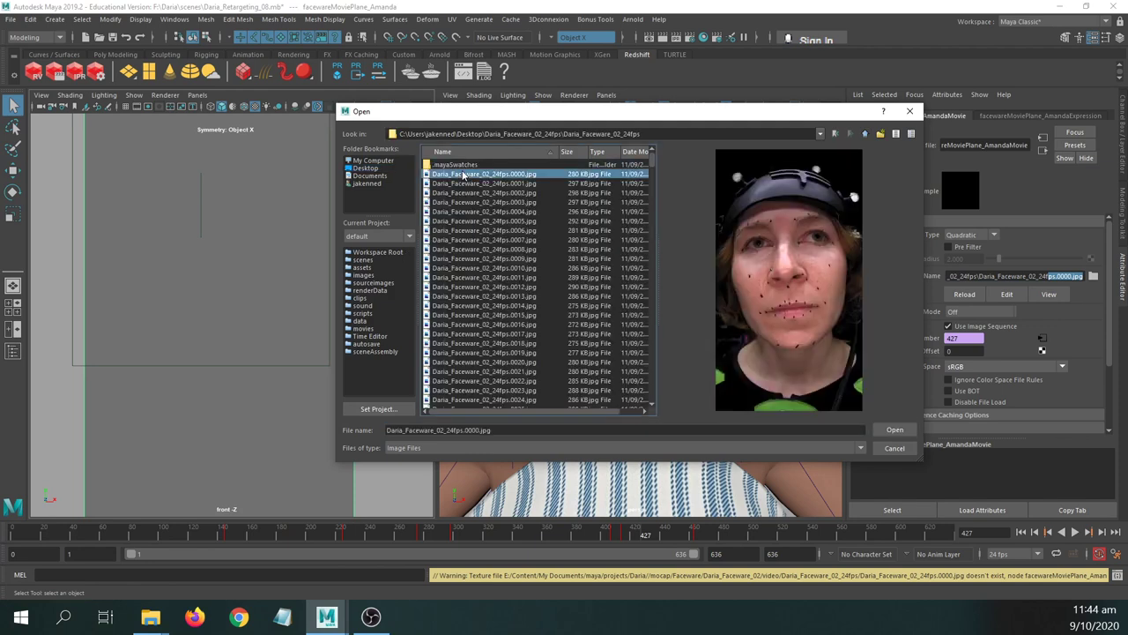
pyautogui.click(895, 430)
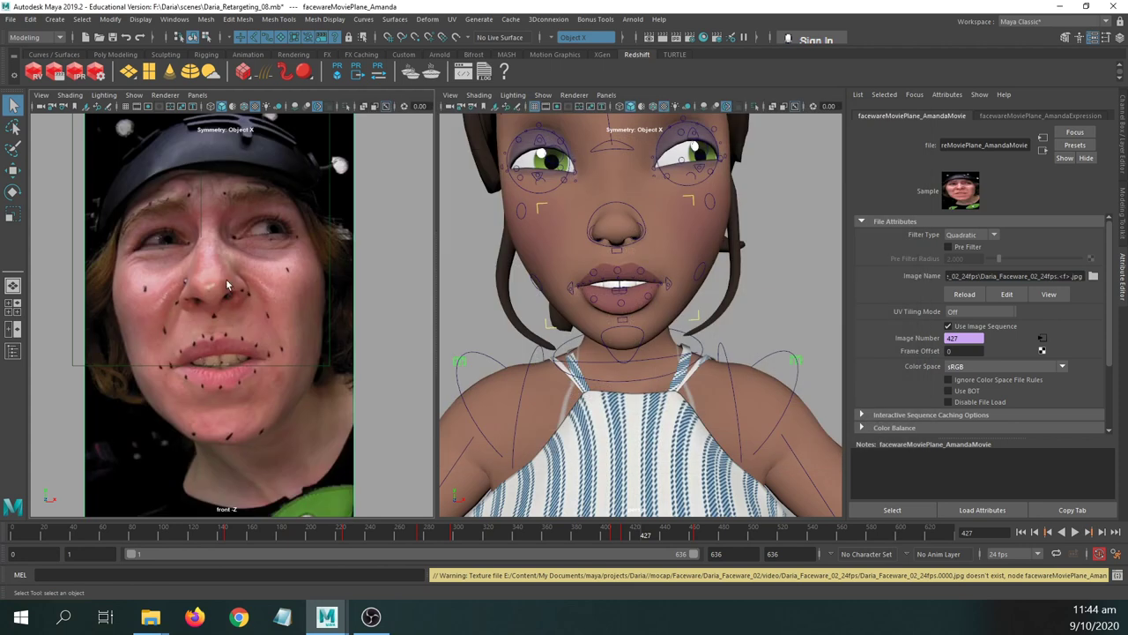
pyautogui.moveTo(322, 533)
pyautogui.mouseDown()
pyautogui.moveTo(141, 531)
pyautogui.moveTo(329, 533)
pyautogui.mouseUp()
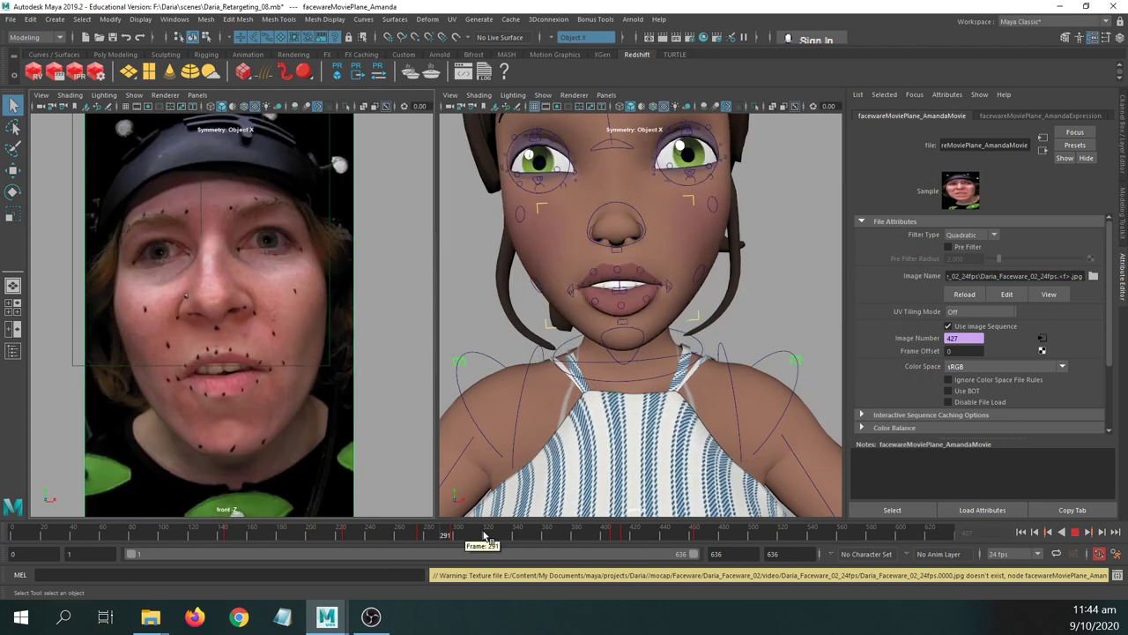
pyautogui.click(486, 537)
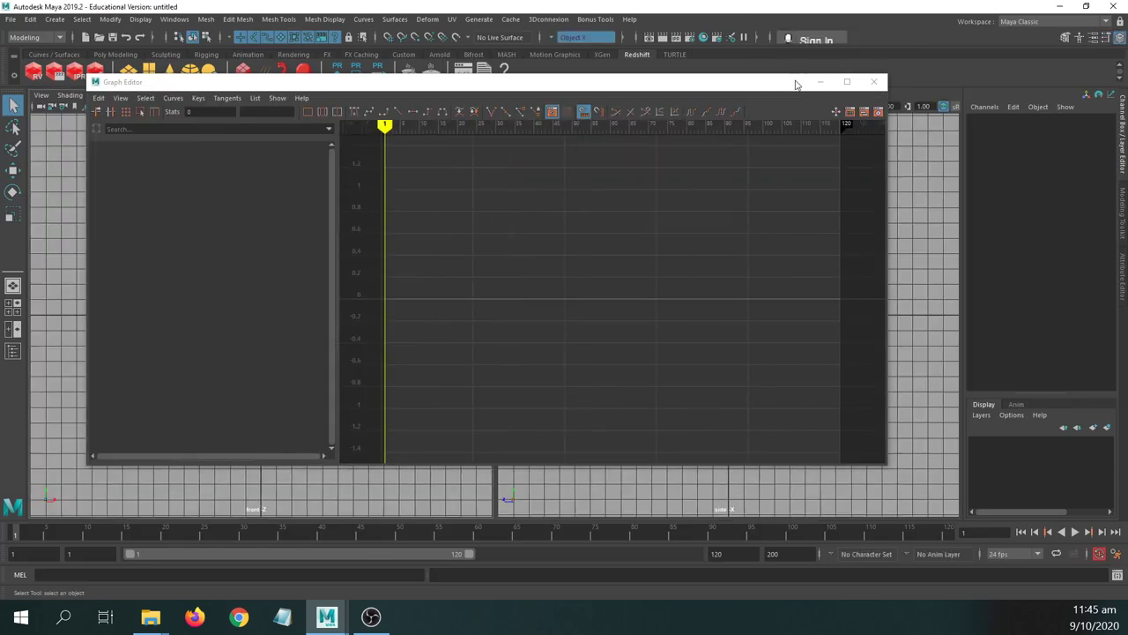
# - Open Jerry_rig.ma from F:\DIGD606\Week 01\Rigs\Jerry\Jerry and close the Graph Editor
pyautogui.click(9, 20)
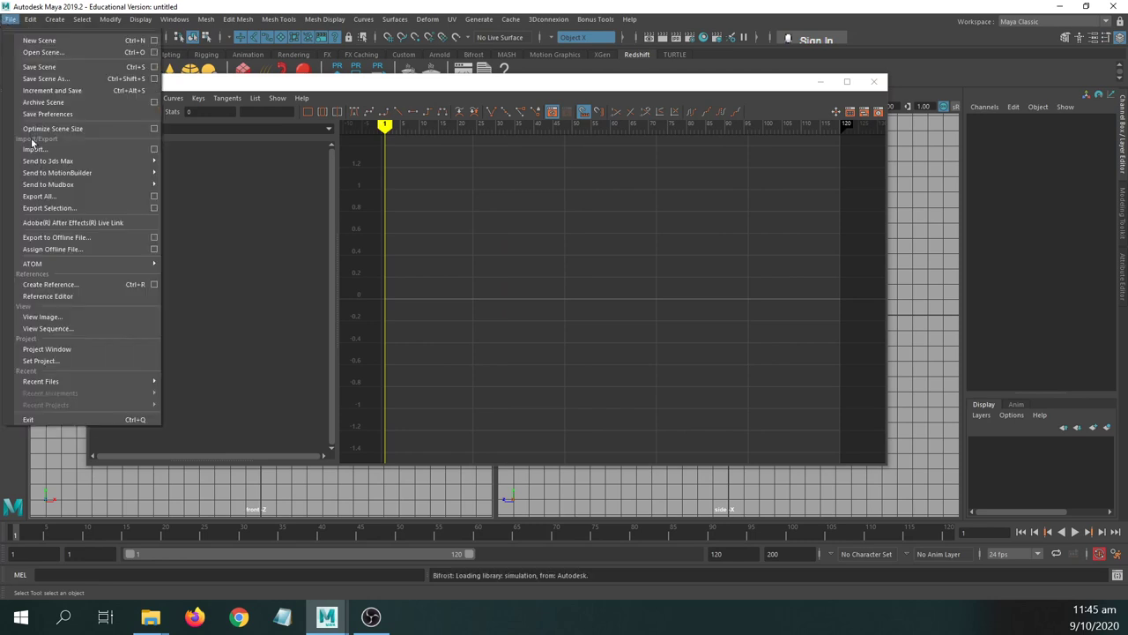
pyautogui.click(50, 53)
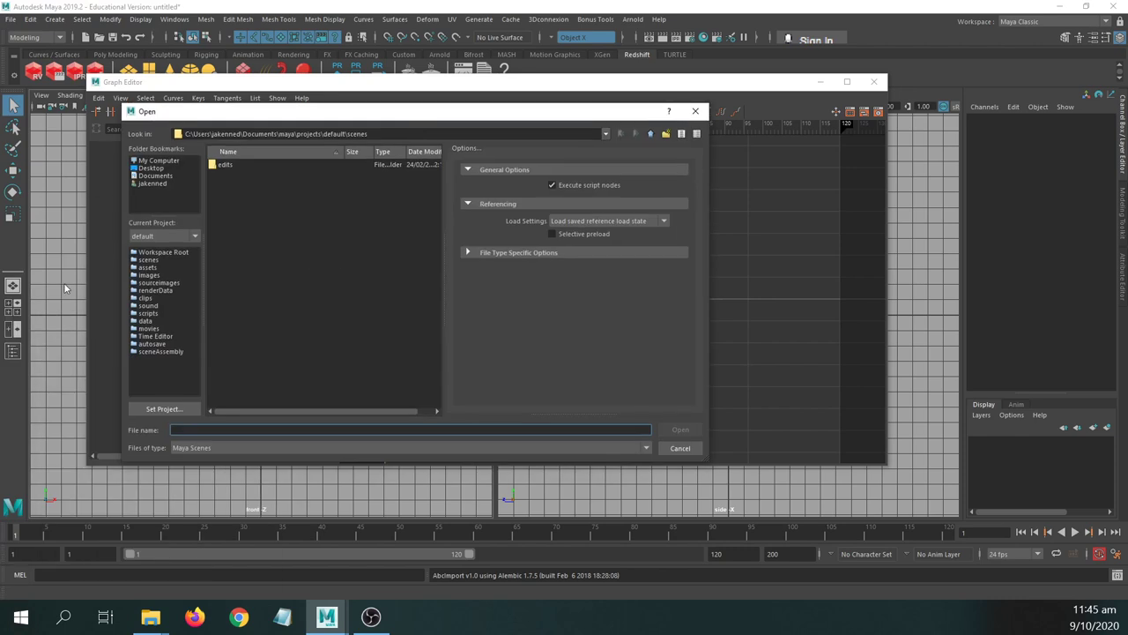
pyautogui.click(155, 161)
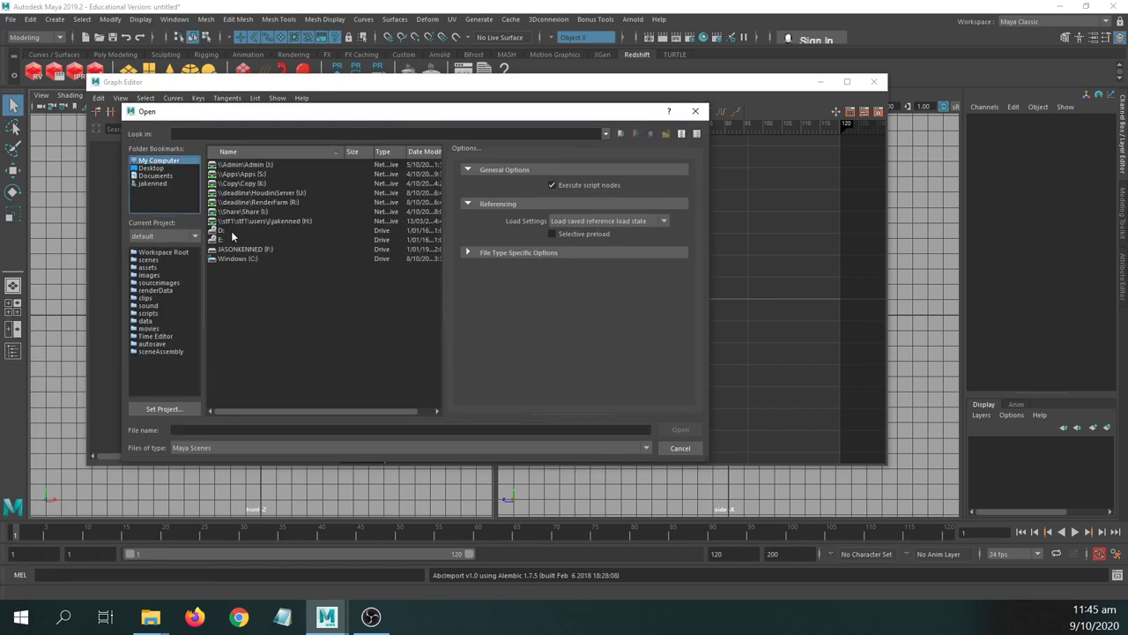
pyautogui.doubleClick(228, 250)
pyautogui.click(221, 165)
pyautogui.doubleClick(228, 174)
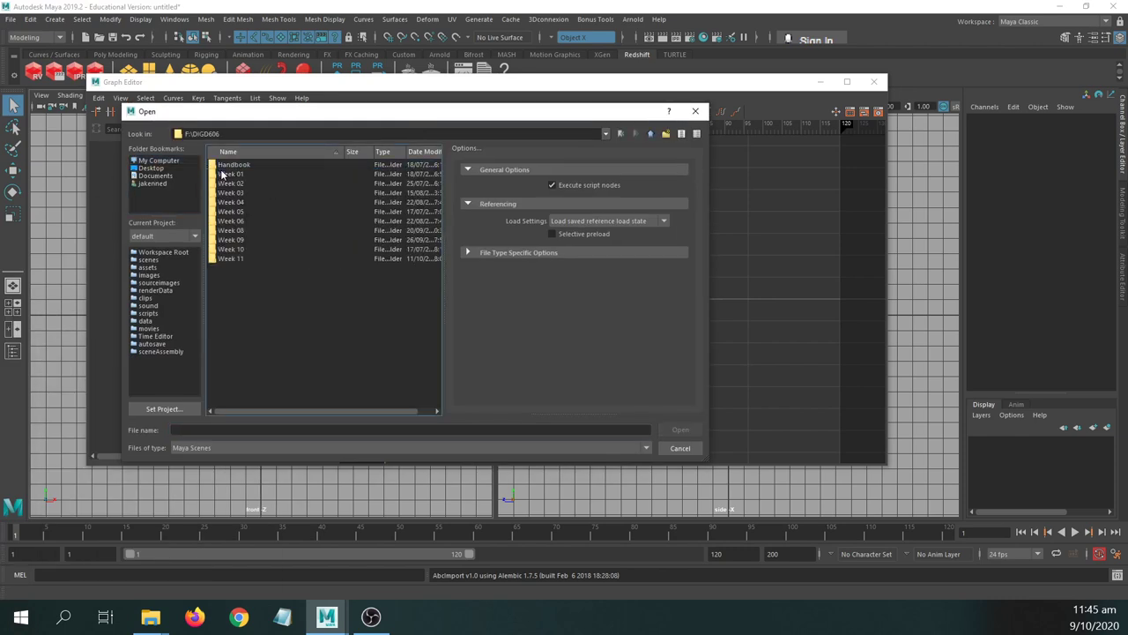
pyautogui.doubleClick(226, 173)
pyautogui.doubleClick(225, 183)
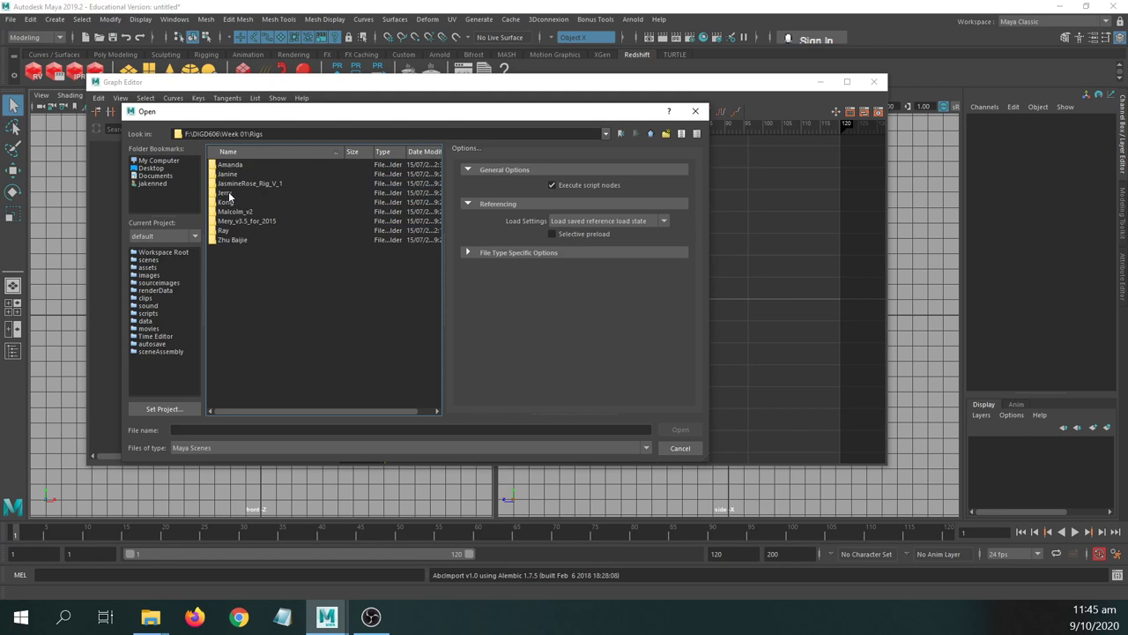
pyautogui.doubleClick(226, 193)
pyautogui.doubleClick(221, 164)
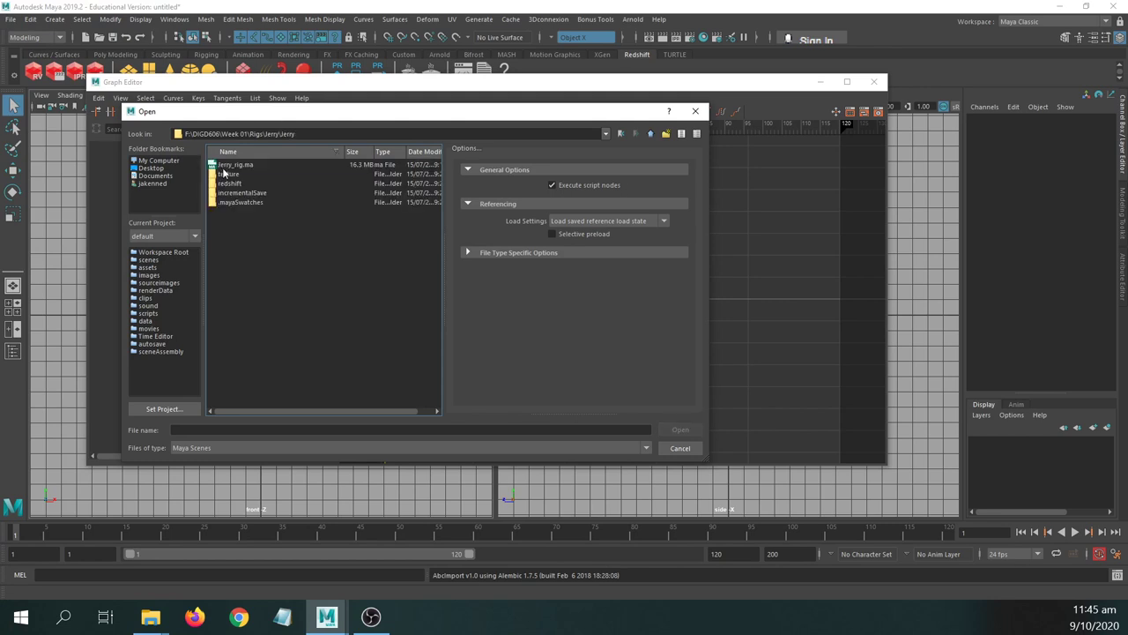
pyautogui.doubleClick(222, 166)
pyautogui.click(564, 308)
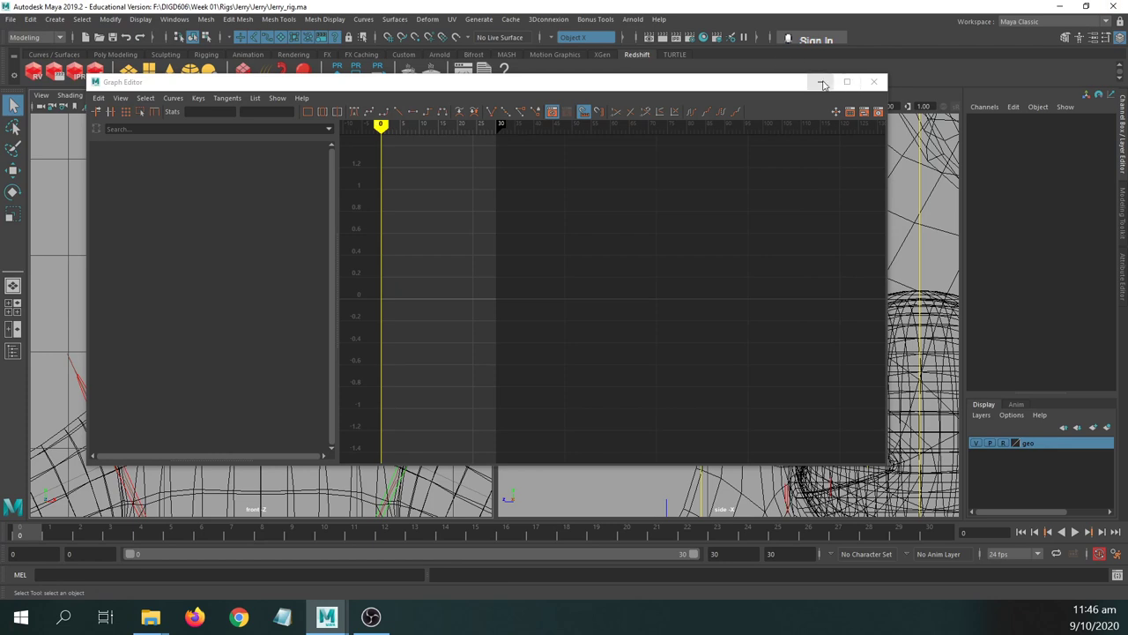
pyautogui.click(873, 82)
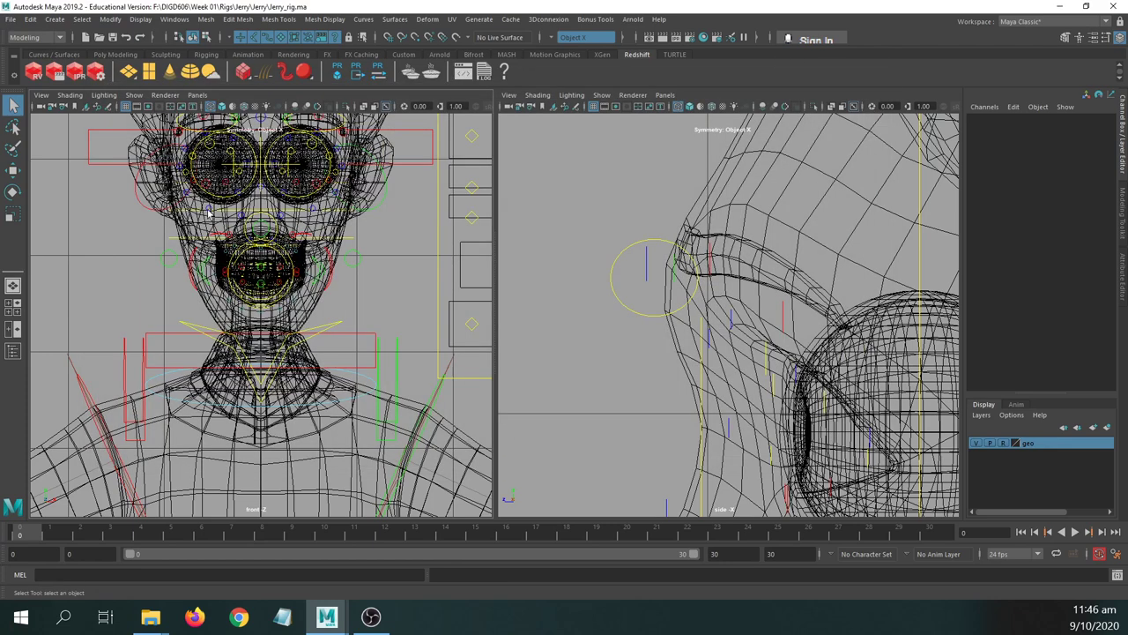
pyautogui.press('super+e')
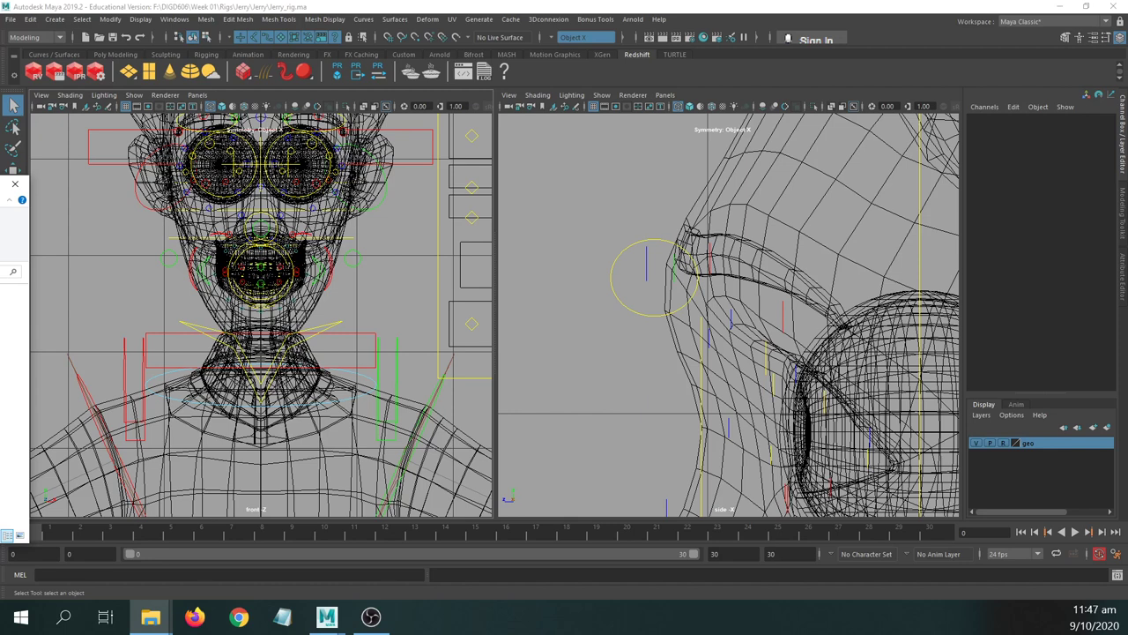
pyautogui.click(637, 52)
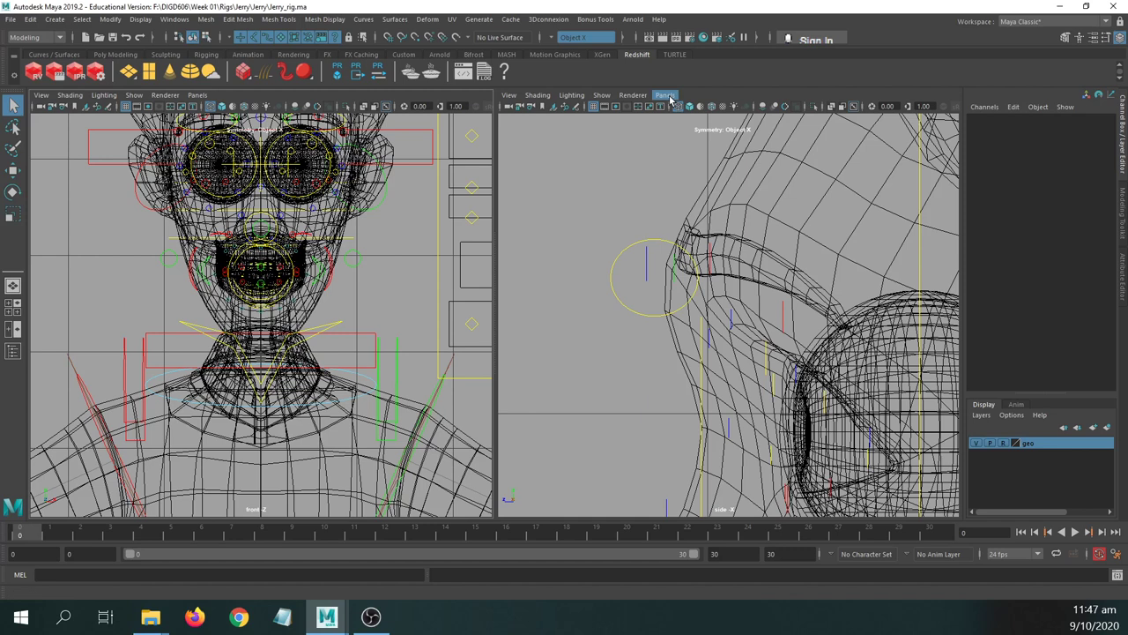
# - Display the character's head and torso in the side and front views with textured shading
pyautogui.click(675, 227)
pyautogui.keyDown('alt'); pyautogui.moveTo(688, 194); pyautogui.dragTo(680, 245, button='right'); pyautogui.keyUp('alt')
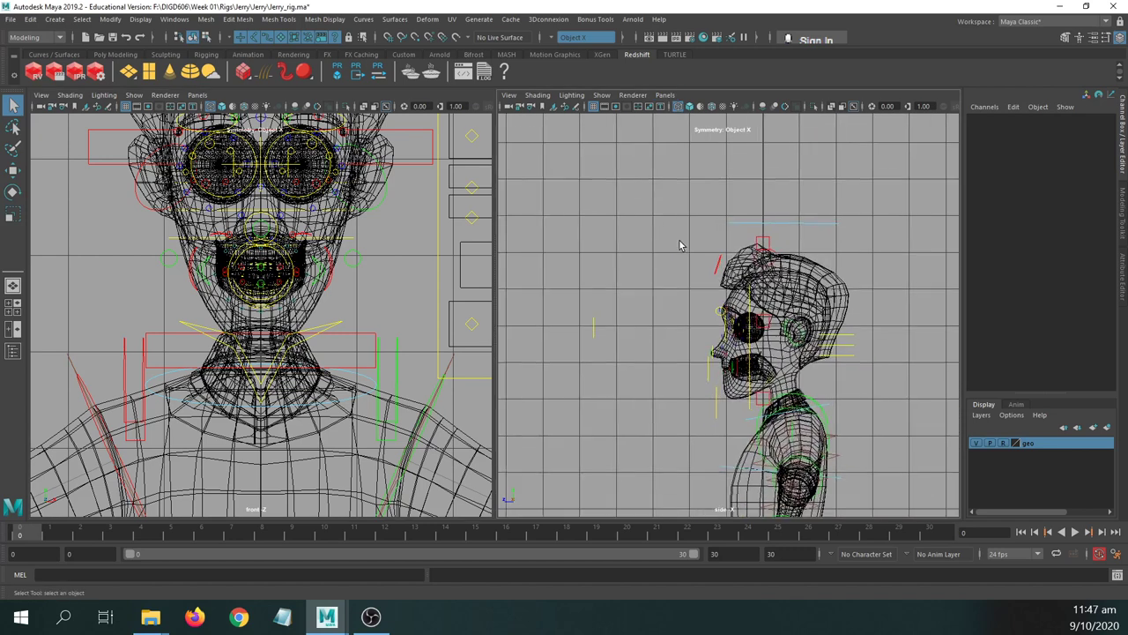
pyautogui.press('5')
pyautogui.press('6')
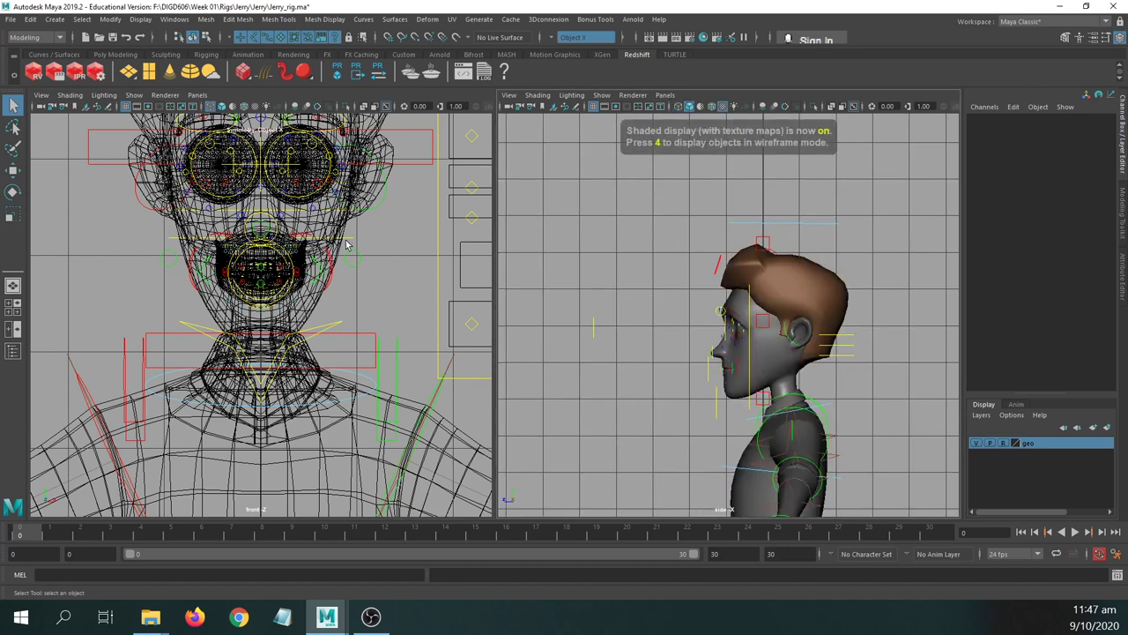
pyautogui.keyDown('alt'); pyautogui.moveTo(348, 244); pyautogui.dragTo(288, 237, button='right'); pyautogui.keyUp('alt')
pyautogui.press('6')
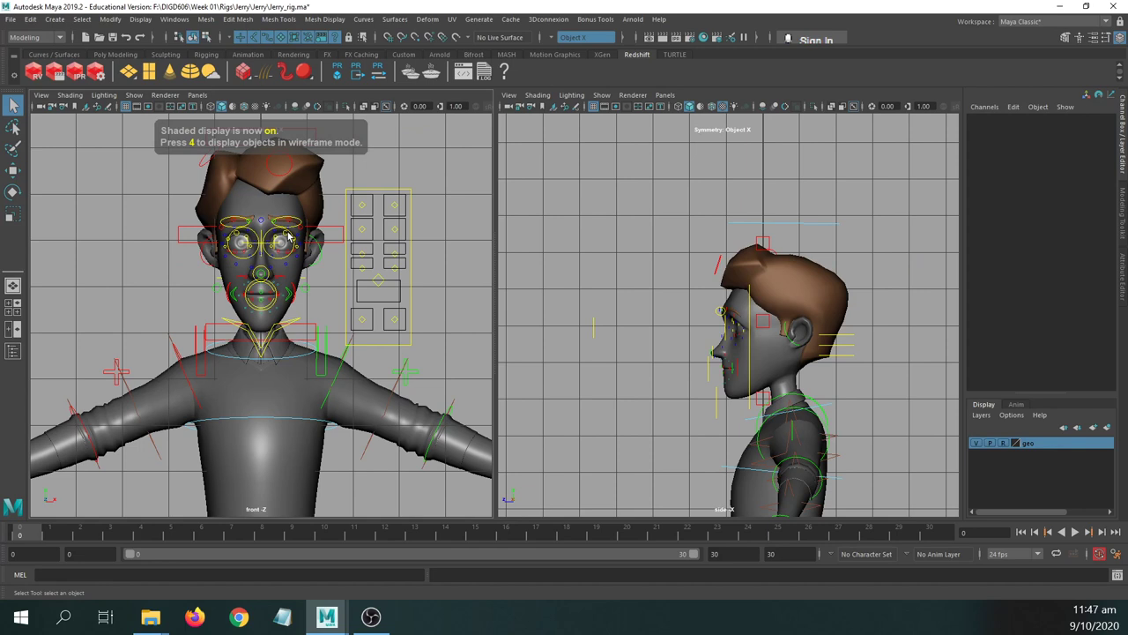
pyautogui.keyDown('alt'); pyautogui.moveTo(385, 275); pyautogui.dragTo(384, 213, button='middle'); pyautogui.keyUp('alt')
pyautogui.keyDown('alt'); pyautogui.moveTo(778, 332); pyautogui.dragTo(766, 204, button='middle'); pyautogui.keyUp('alt')
pyautogui.keyDown('alt'); pyautogui.moveTo(732, 365); pyautogui.dragTo(717, 267, button='middle'); pyautogui.keyUp('alt')
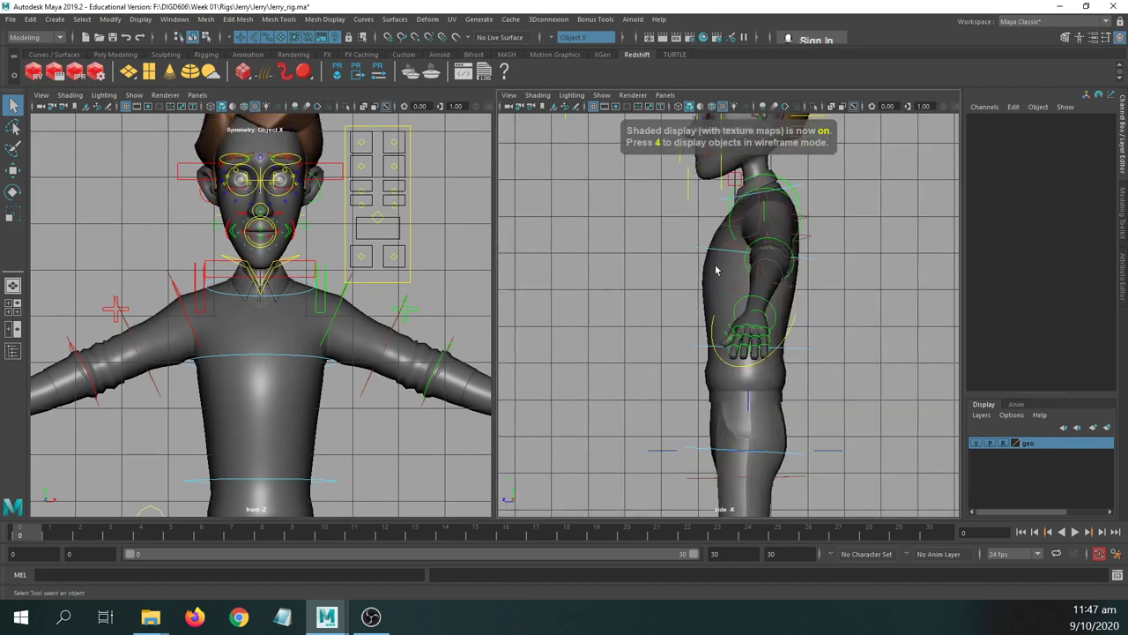
pyautogui.keyDown('alt'); pyautogui.moveTo(634, 191); pyautogui.dragTo(608, 269, button='middle'); pyautogui.keyUp('alt')
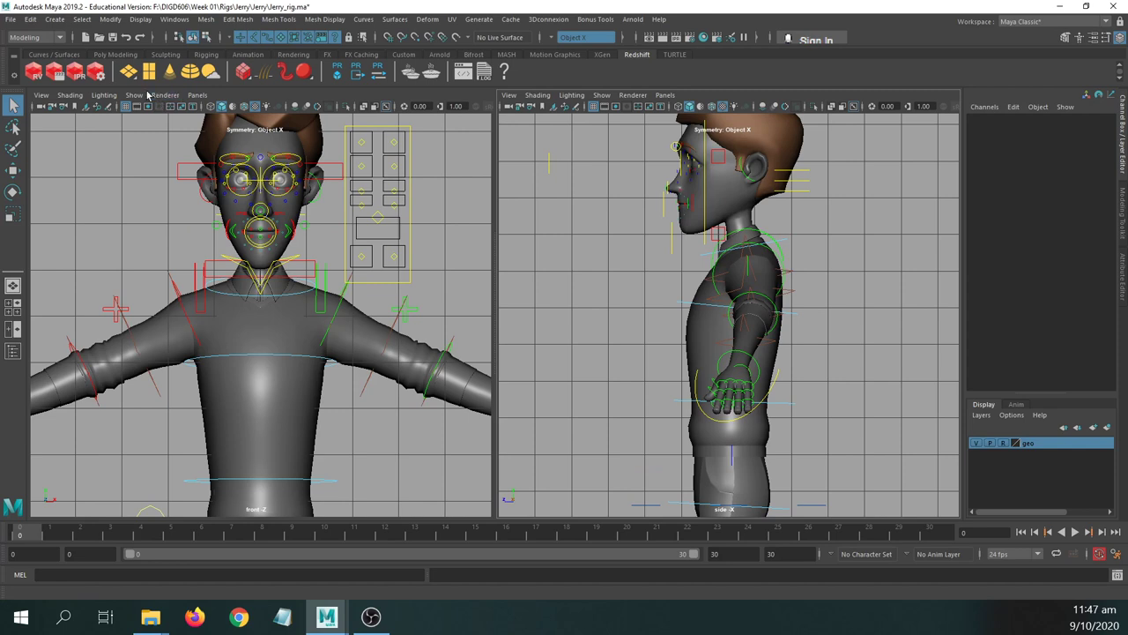
# - Hide the geo display layer and check whether joints are enabled for display in the front view
pyautogui.click(975, 442)
pyautogui.keyDown('alt'); pyautogui.moveTo(323, 313); pyautogui.dragTo(338, 284, button='middle'); pyautogui.keyUp('alt')
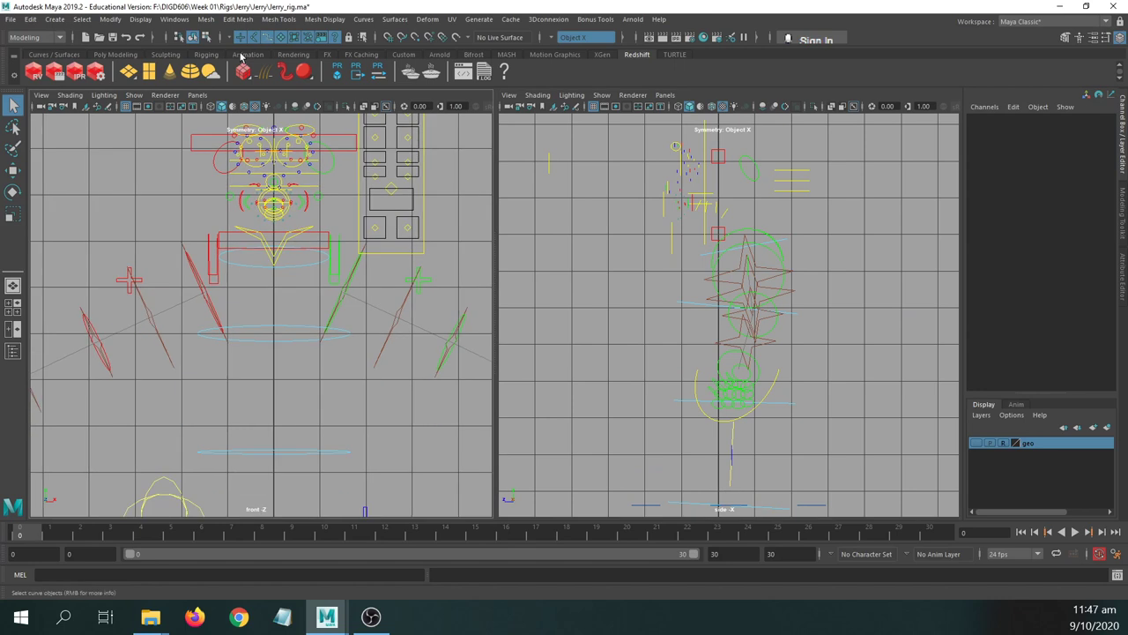
pyautogui.click(134, 95)
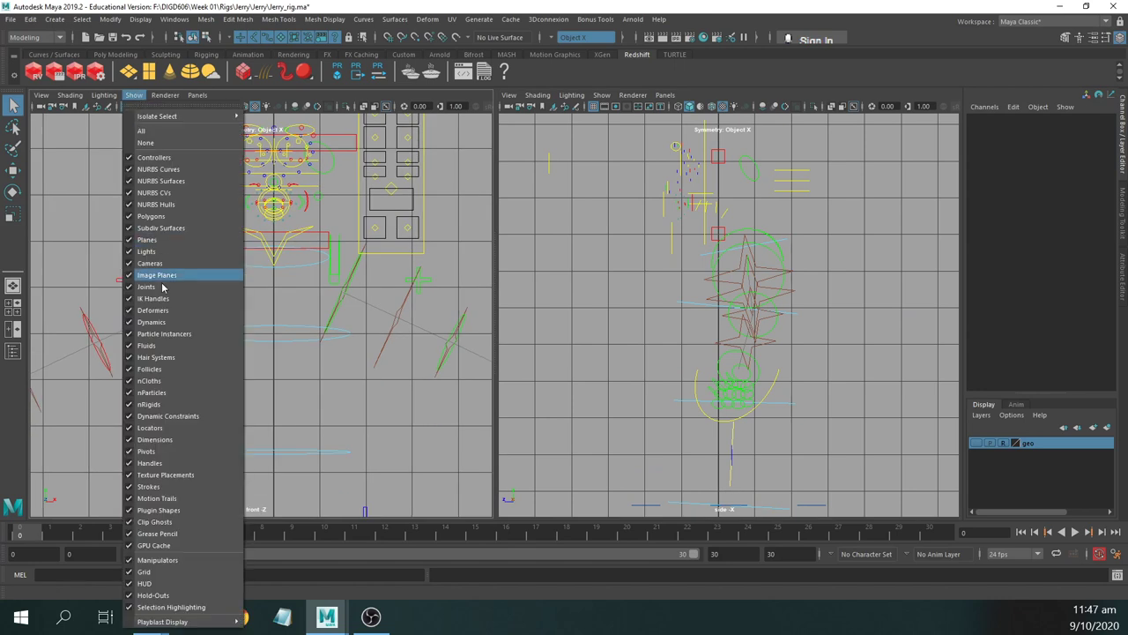
pyautogui.click(298, 297)
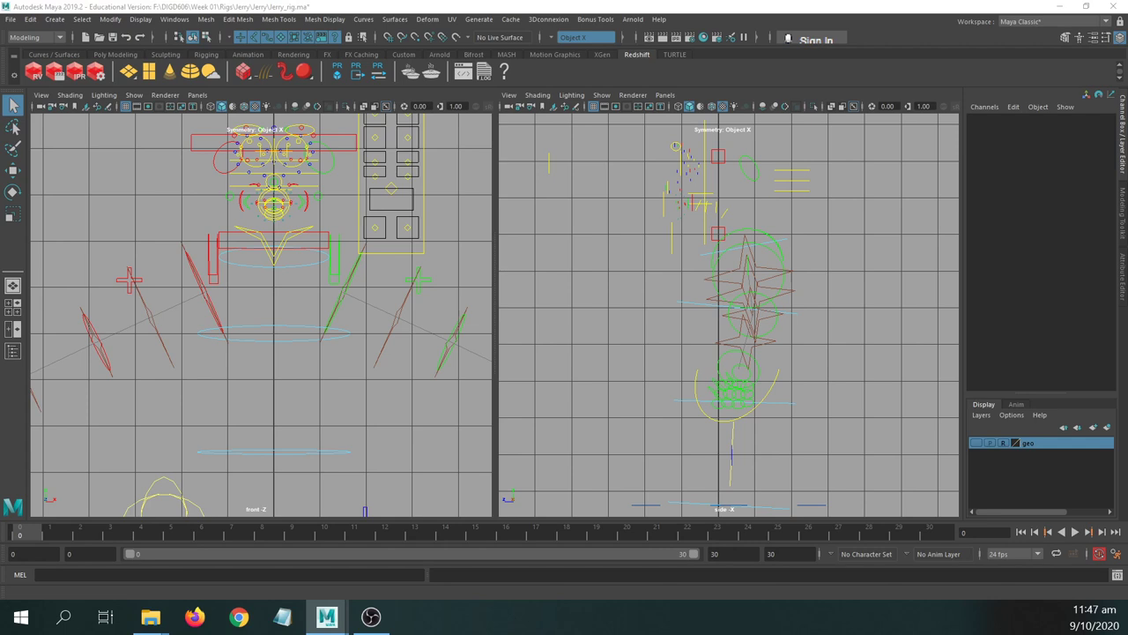
# - Run the entire Joint Draw Style MEL script in the Script Editor and close the editor
pyautogui.moveTo(0, 133); pyautogui.dragTo(633, 89)
pyautogui.moveTo(561, 520); pyautogui.dragTo(0, 450)
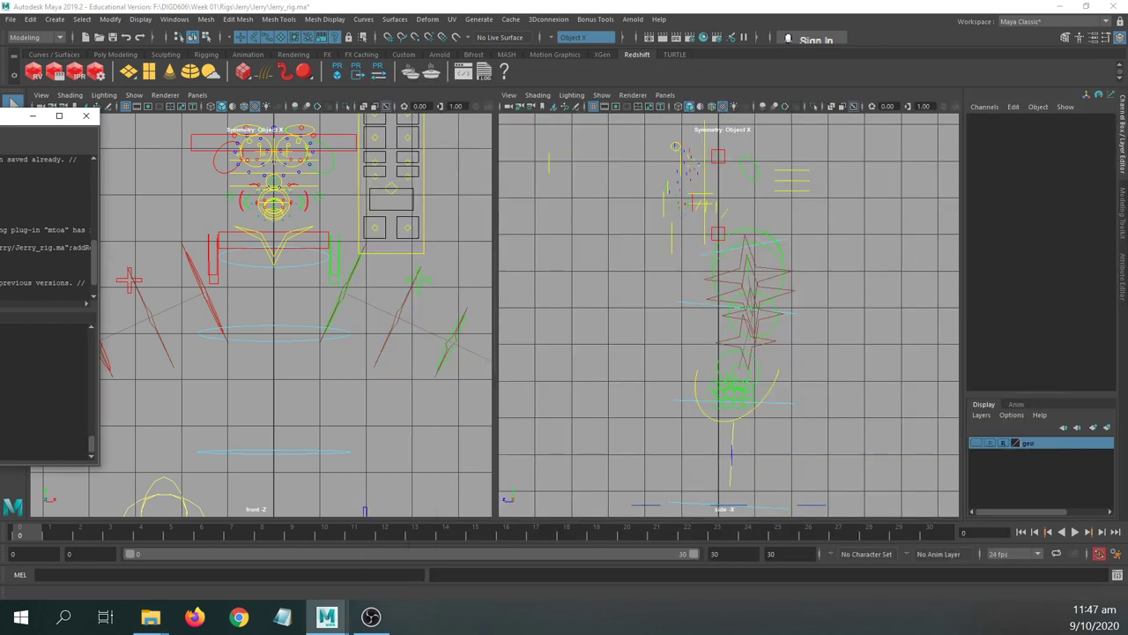
pyautogui.moveTo(0, 116); pyautogui.dragTo(534, 109)
pyautogui.click(590, 370)
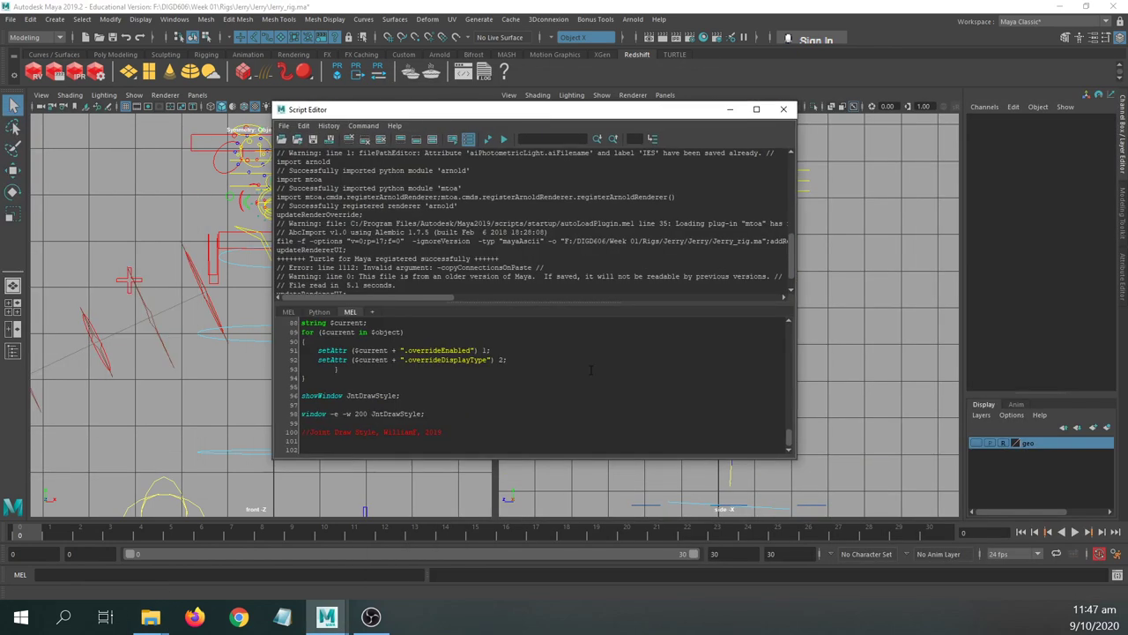
pyautogui.hotkey('ctrl', 'a')
pyautogui.hotkey('ctrl', 'Return')
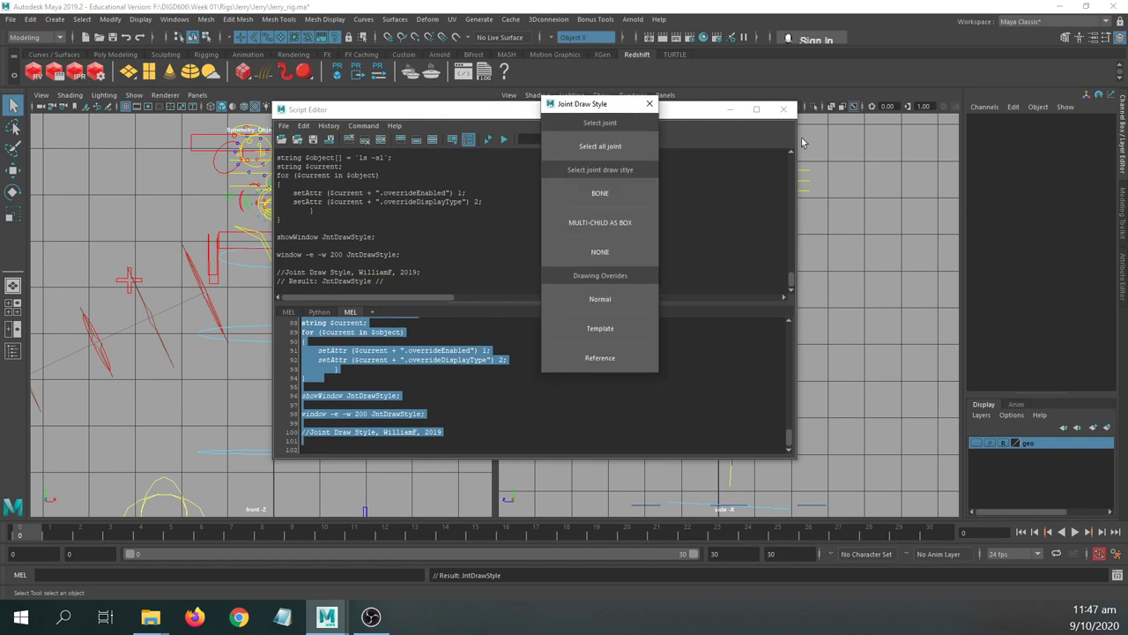
pyautogui.click(783, 108)
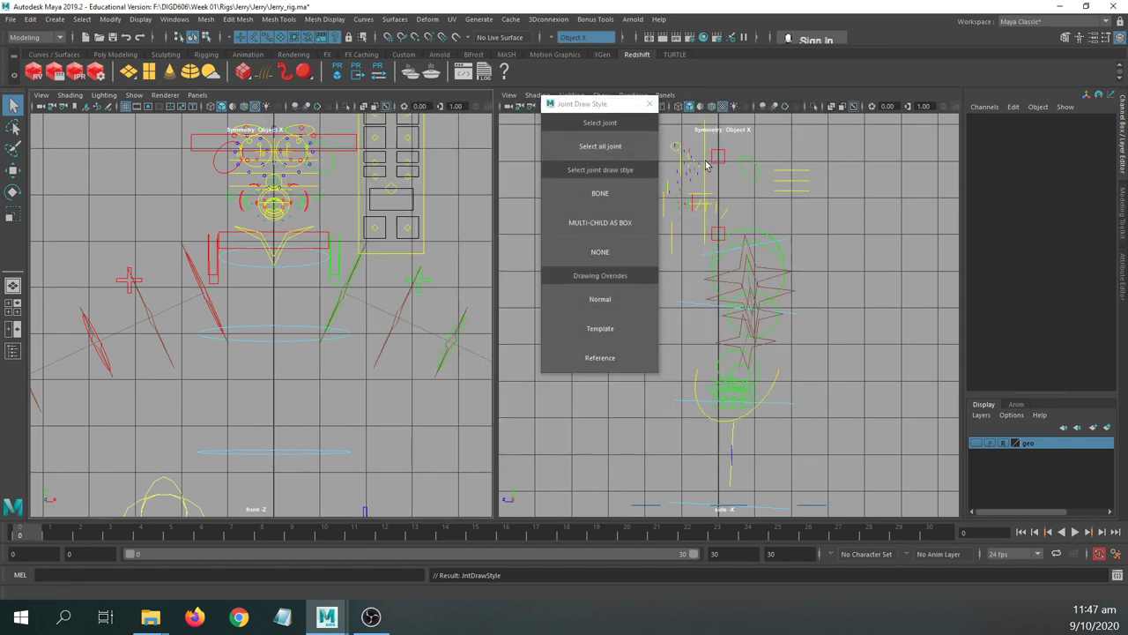
# - Select all joints in the rig, set their draw style to Bone and look over the skeleton in both views
pyautogui.click(615, 148)
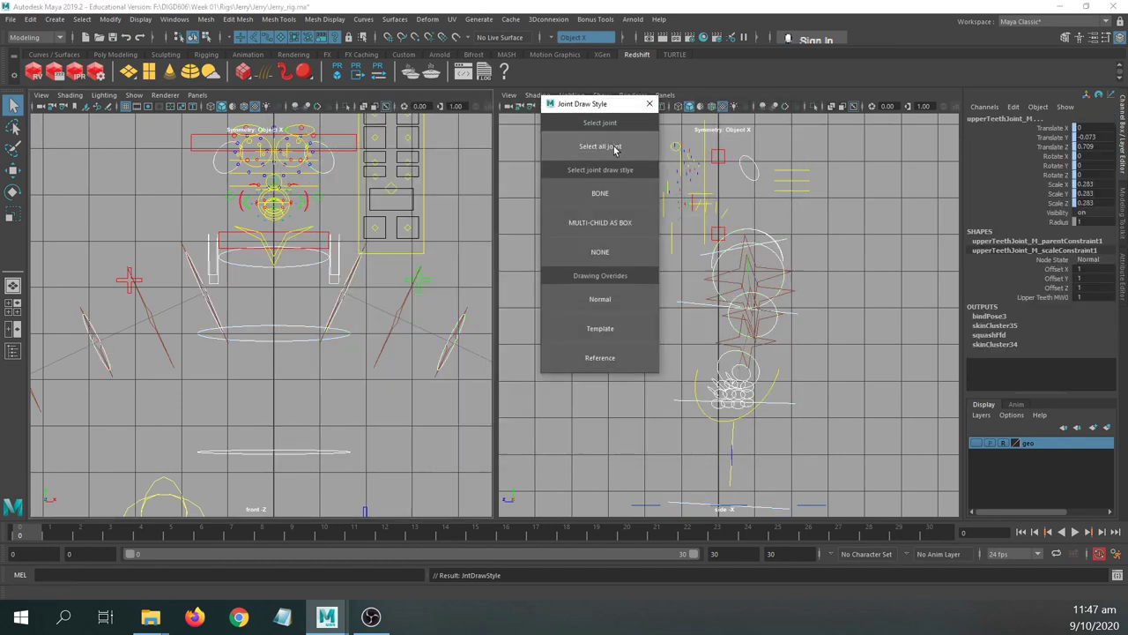
pyautogui.click(604, 194)
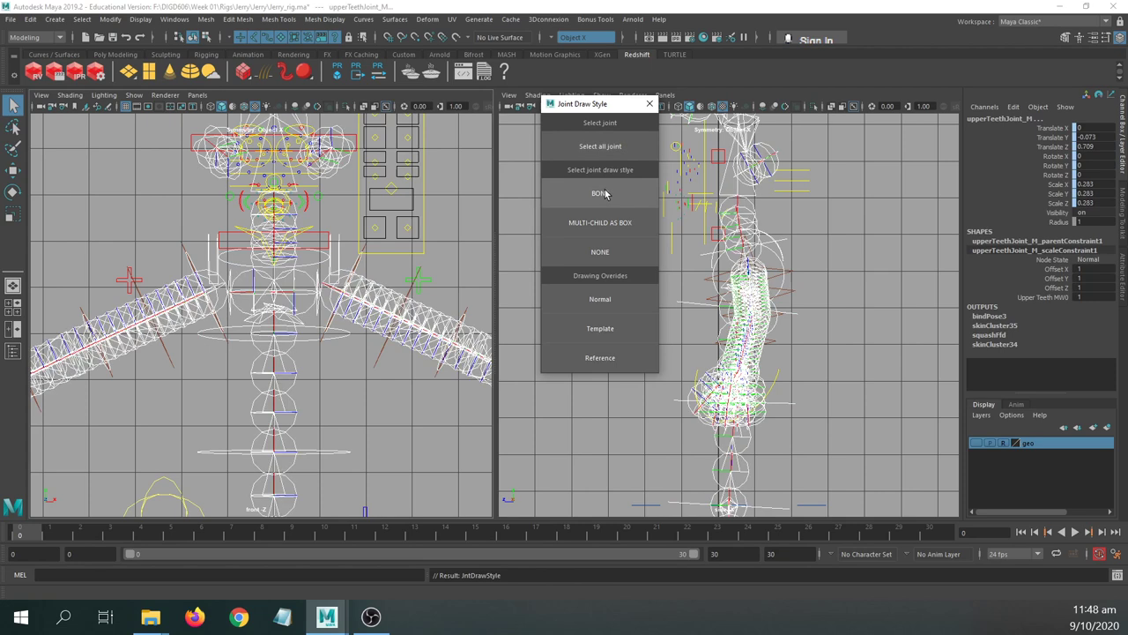
pyautogui.click(650, 103)
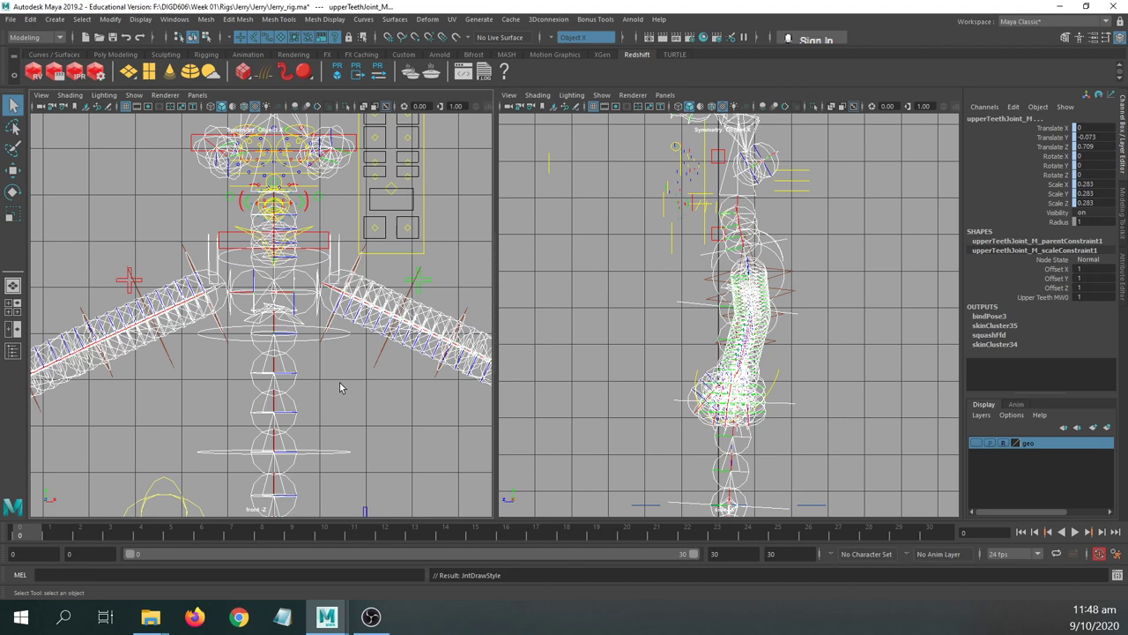
pyautogui.keyDown('alt'); pyautogui.moveTo(341, 387); pyautogui.dragTo(252, 318, button='right'); pyautogui.keyUp('alt')
pyautogui.keyDown('alt'); pyautogui.moveTo(252, 317); pyautogui.dragTo(221, 178, button='middle'); pyautogui.keyUp('alt')
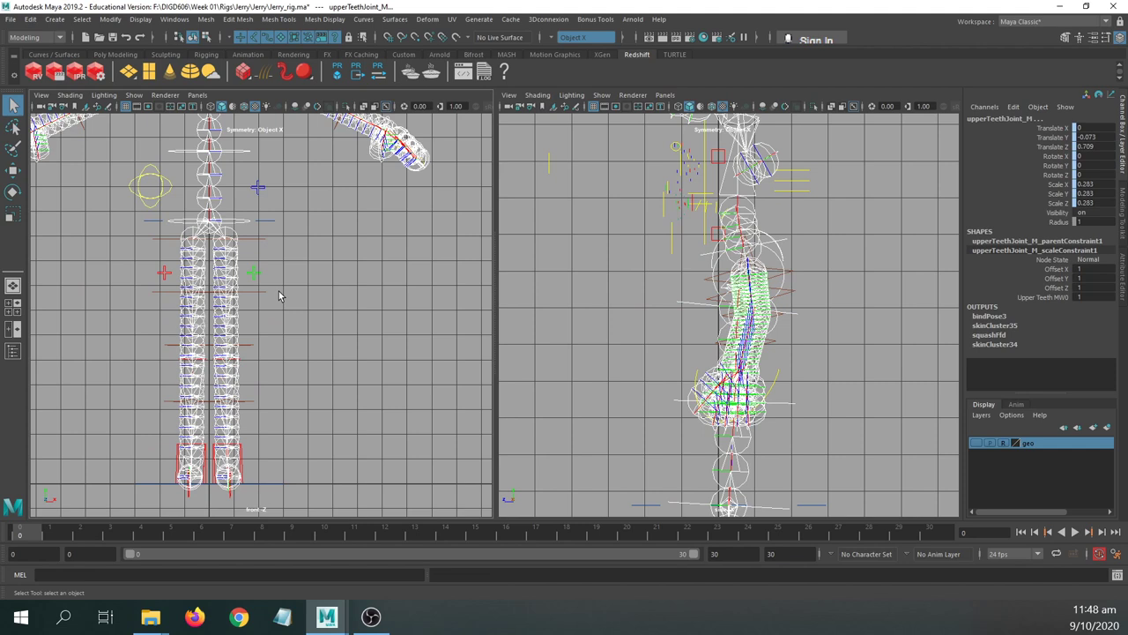
pyautogui.press('space')
pyautogui.keyDown('alt'); pyautogui.moveTo(723, 277); pyautogui.dragTo(640, 282); pyautogui.keyUp('alt')
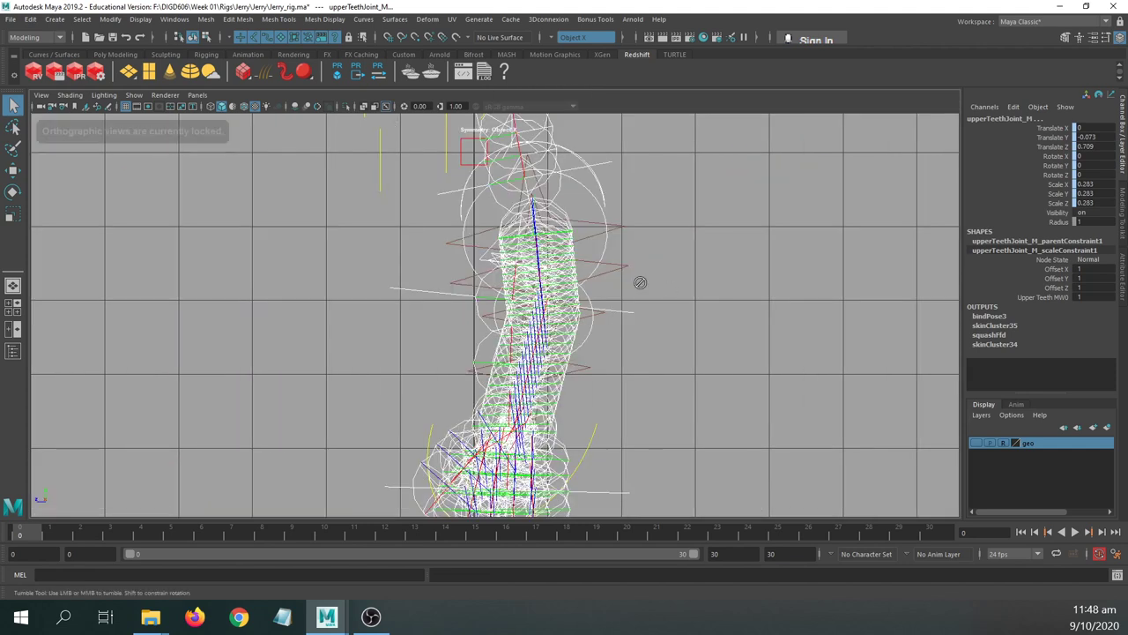
pyautogui.press('space')
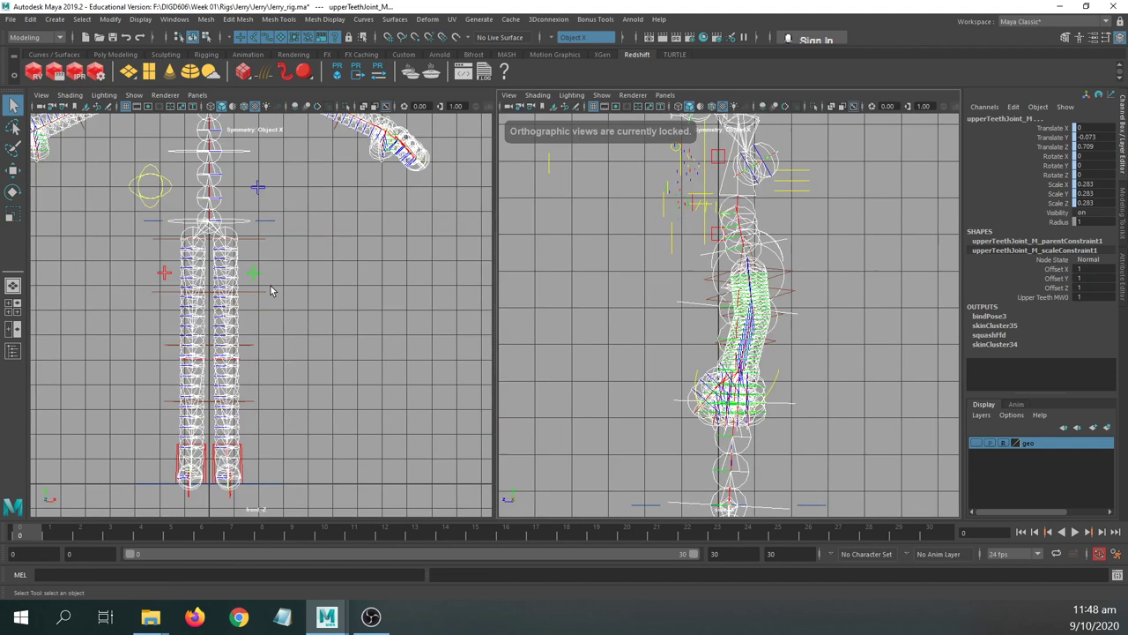
pyautogui.keyDown('alt'); pyautogui.moveTo(293, 252); pyautogui.dragTo(358, 363, button='middle'); pyautogui.keyUp('alt')
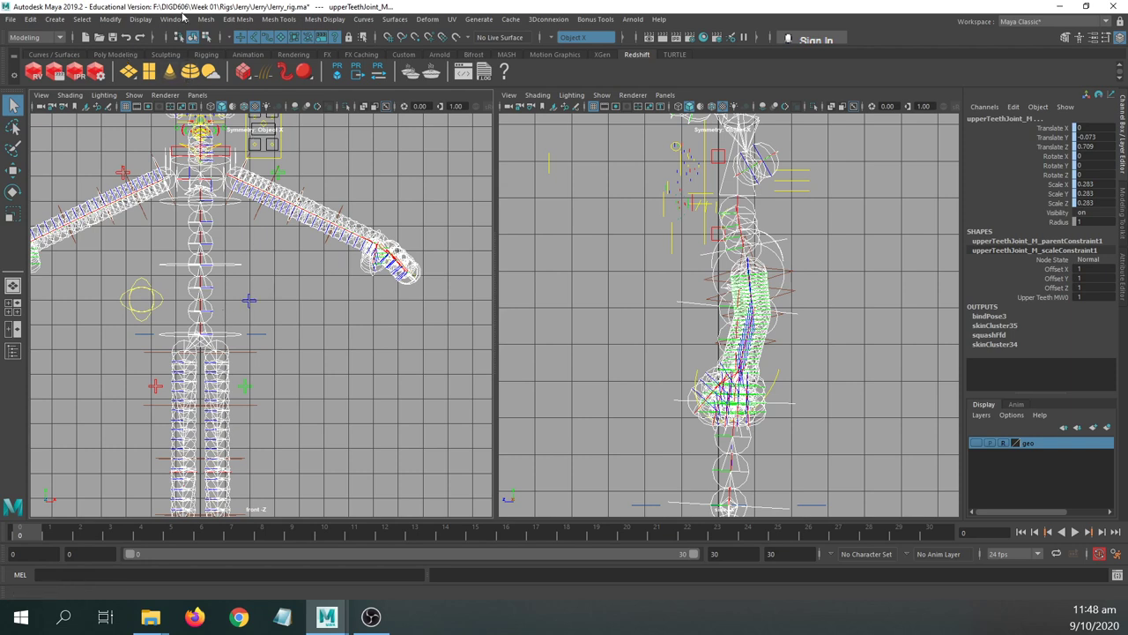
# - Switch to the Rigging menu set and activate the Create Joints tool for drawing beside the spine in the front view
pyautogui.click(35, 37)
pyautogui.click(35, 61)
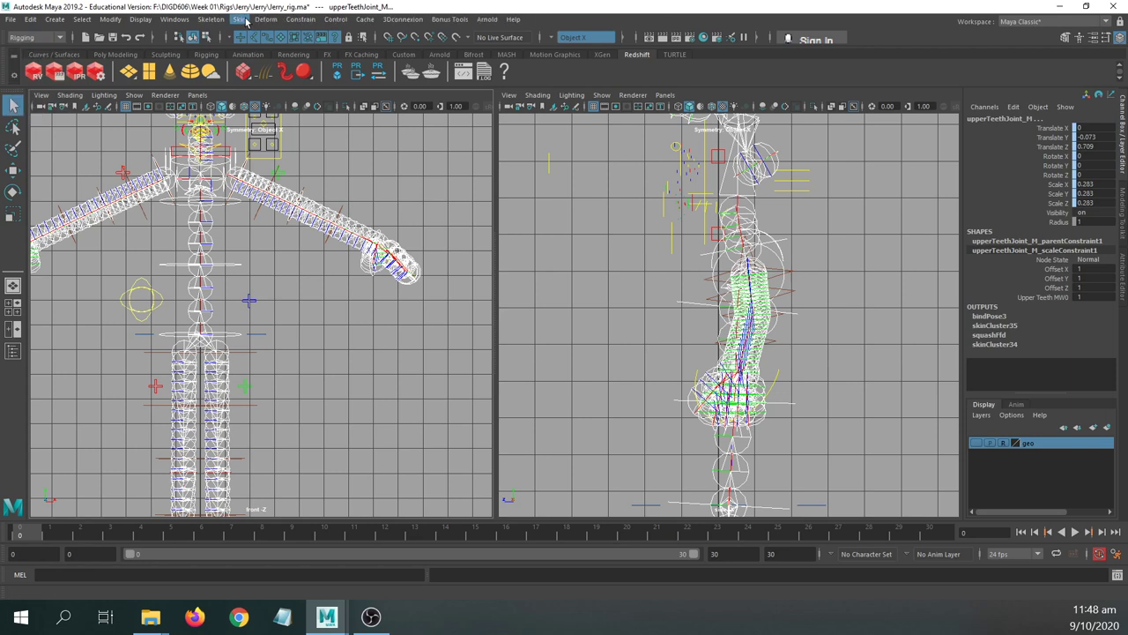
pyautogui.click(240, 20)
pyautogui.moveTo(211, 19)
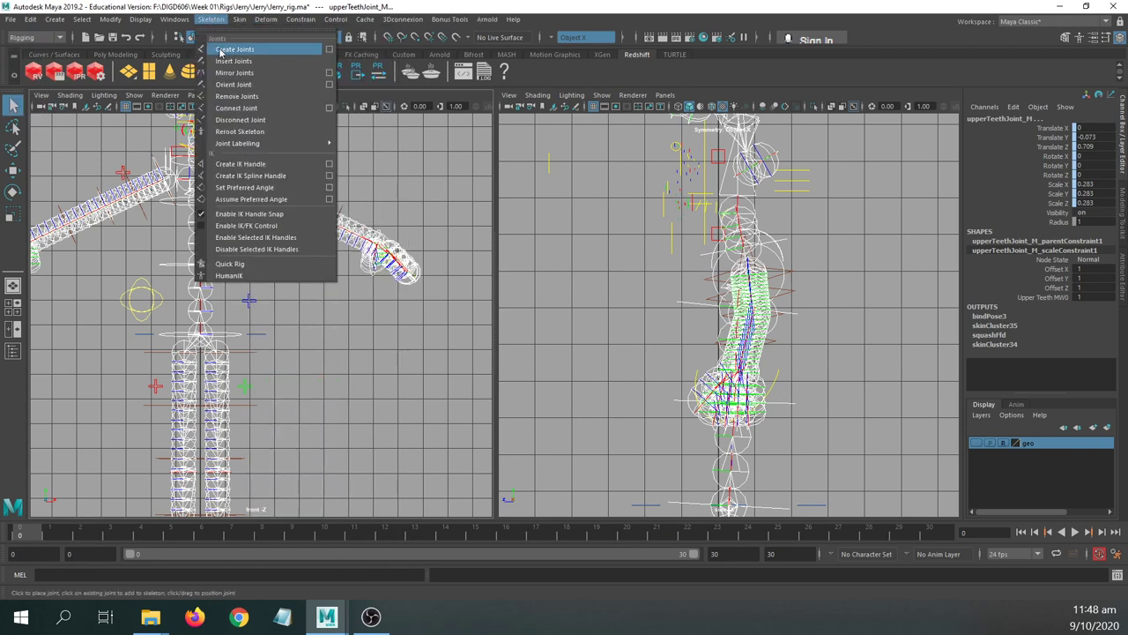
pyautogui.click(221, 52)
pyautogui.keyDown('alt'); pyautogui.moveTo(688, 391); pyautogui.dragTo(619, 383, button='middle'); pyautogui.keyUp('alt')
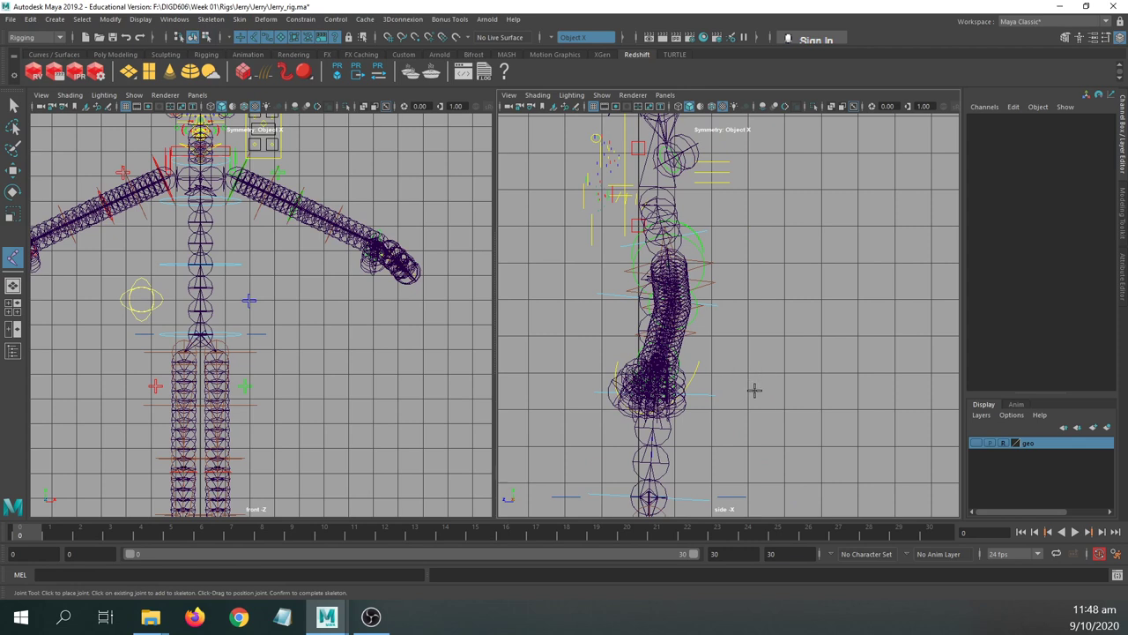
pyautogui.keyDown('alt'); pyautogui.moveTo(186, 316); pyautogui.dragTo(291, 330, button='right'); pyautogui.keyUp('alt')
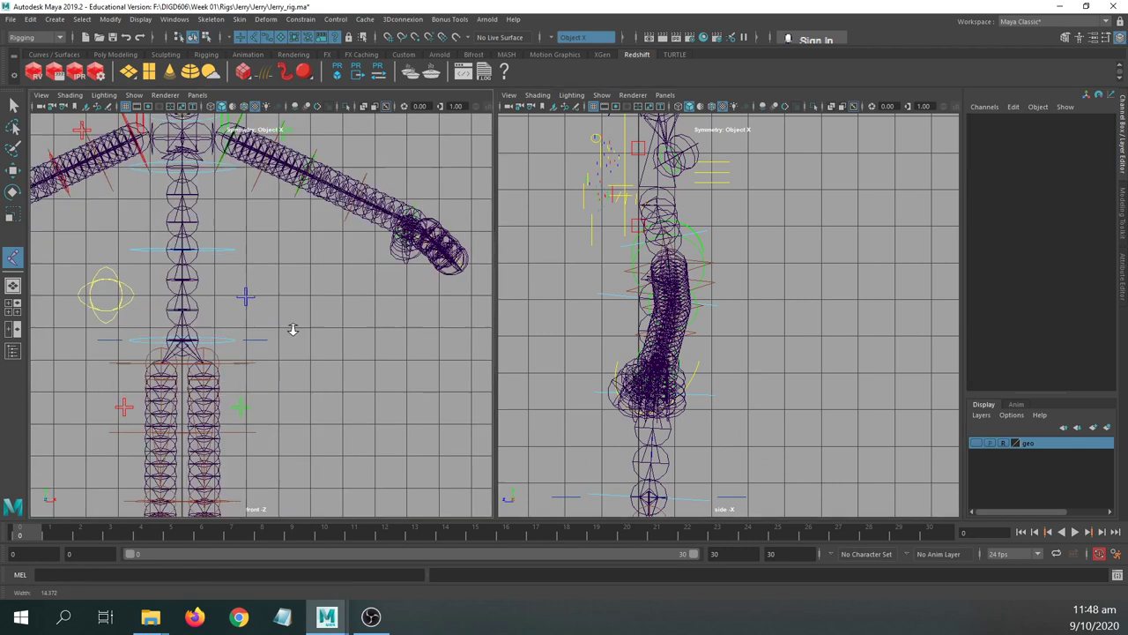
pyautogui.keyDown('alt'); pyautogui.moveTo(298, 329); pyautogui.dragTo(421, 371, button='middle'); pyautogui.keyUp('alt')
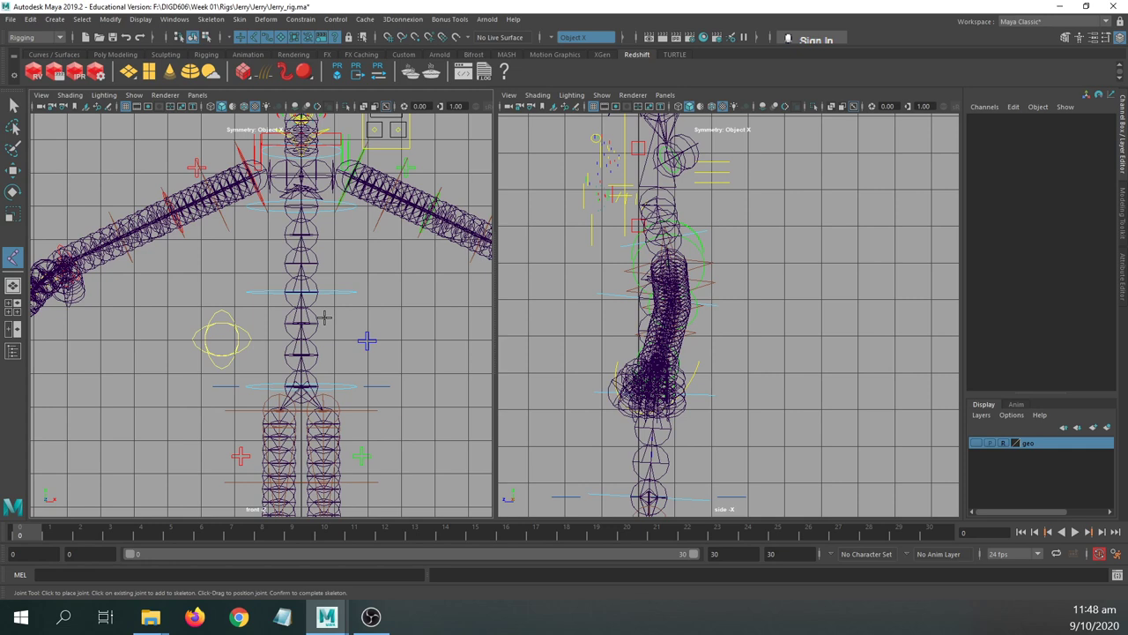
pyautogui.keyDown('alt'); pyautogui.moveTo(330, 385); pyautogui.dragTo(222, 385, button='middle'); pyautogui.keyUp('alt')
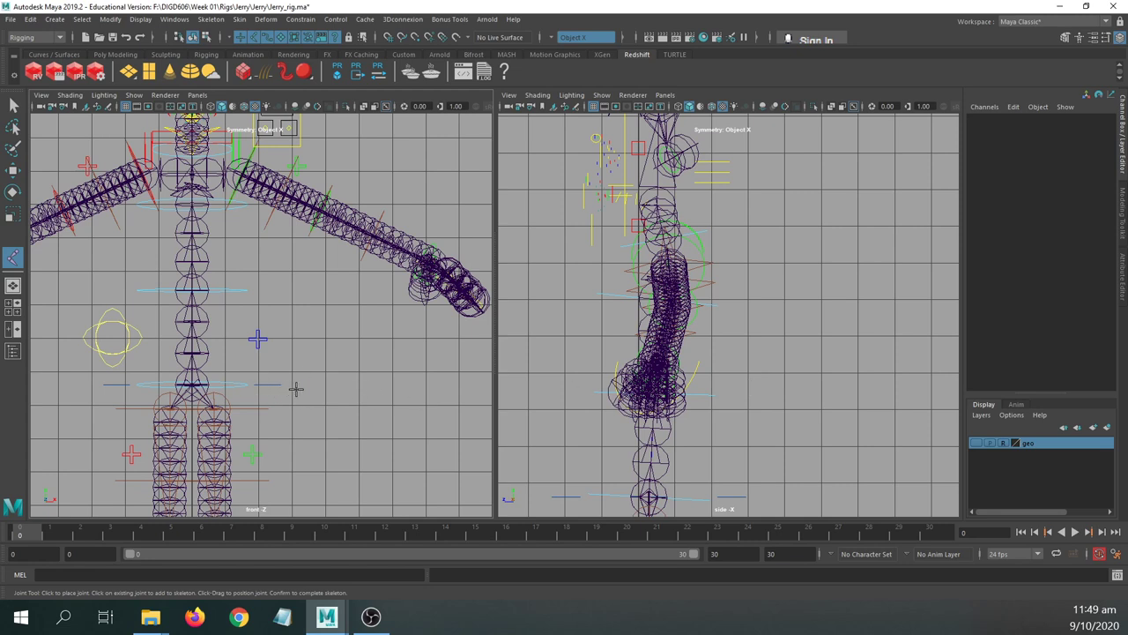
# - Try drawing an upward chain of five joints beside the rig's spine in the front view
pyautogui.click(296, 389)
pyautogui.click(294, 336)
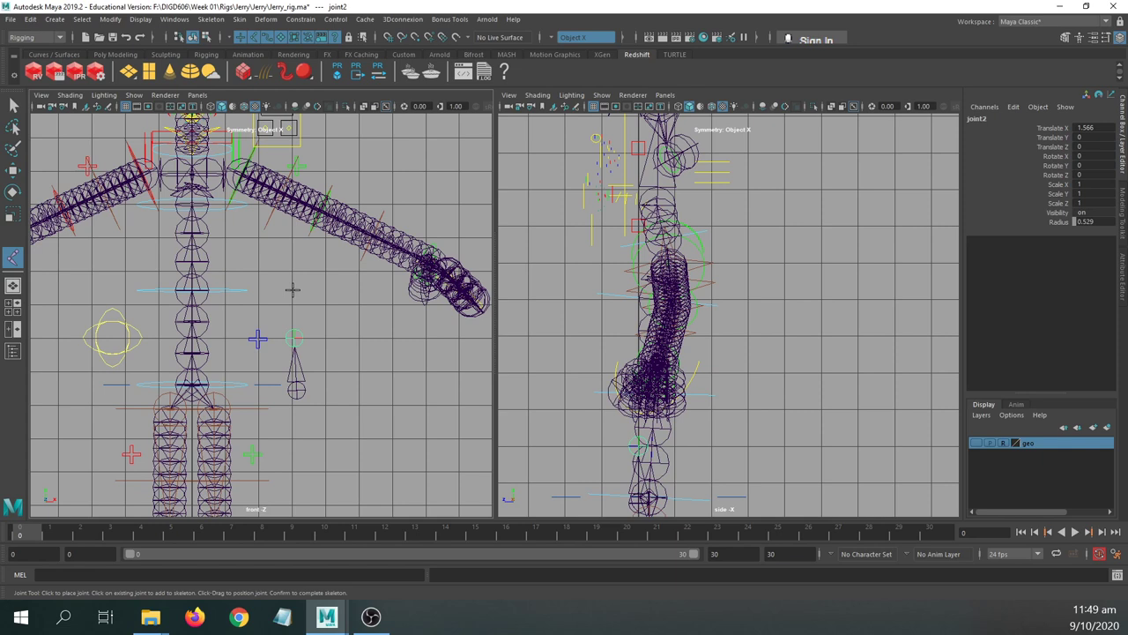
pyautogui.click(293, 289)
pyautogui.click(292, 243)
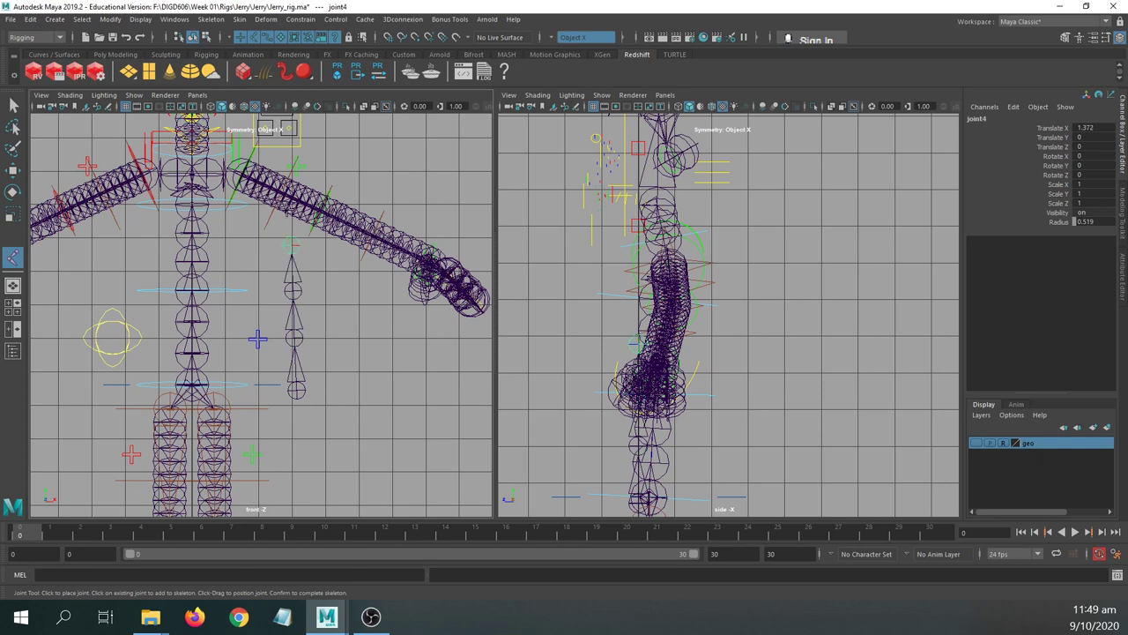
pyautogui.click(289, 208)
# - Try to snap the new chain's root to the rig's pelvis joint and its third joint to the mid-spine
pyautogui.press('w')
pyautogui.keyDown('alt'); pyautogui.moveTo(203, 367); pyautogui.dragTo(338, 378, button='right'); pyautogui.keyUp('alt')
pyautogui.keyDown('alt'); pyautogui.moveTo(338, 378); pyautogui.dragTo(357, 336, button='middle'); pyautogui.keyUp('alt')
pyautogui.press('v')
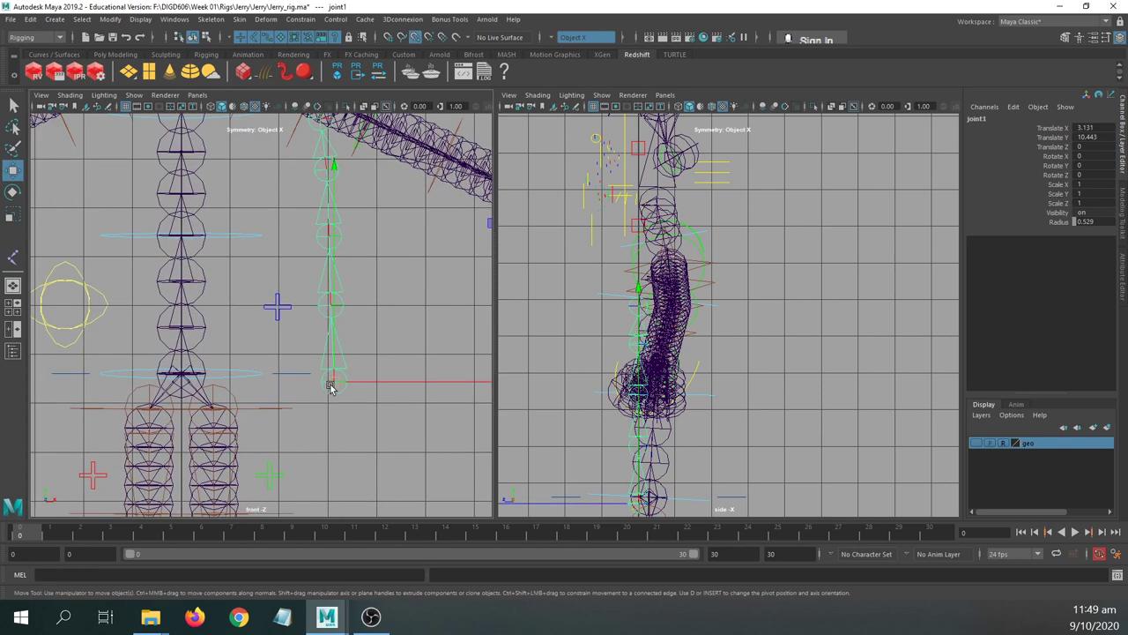
pyautogui.moveTo(329, 385); pyautogui.dragTo(181, 373)
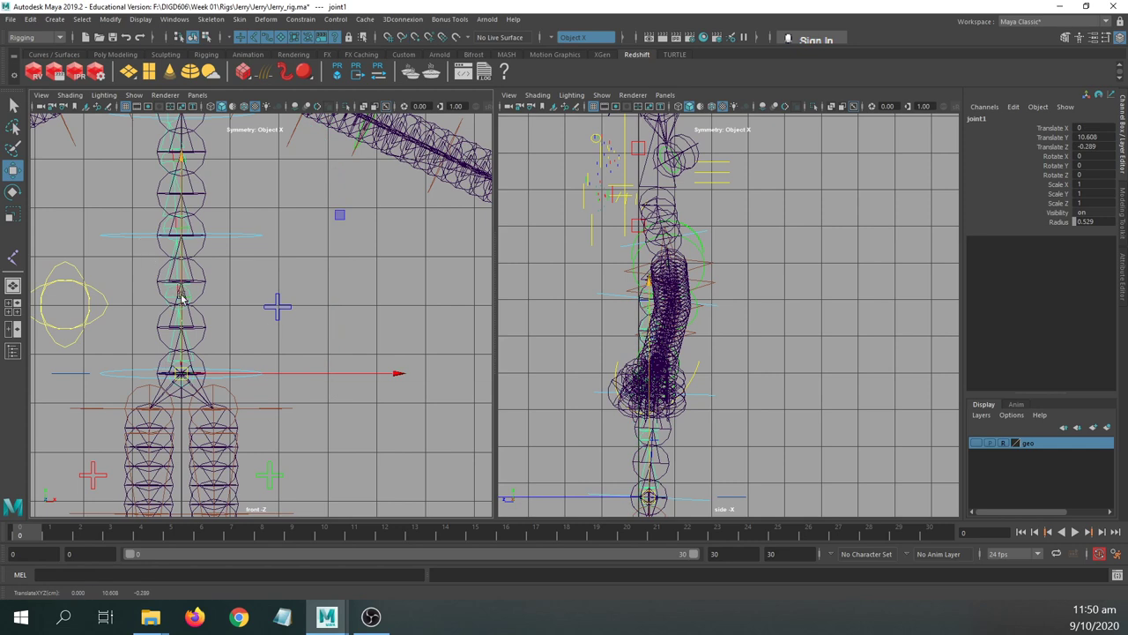
pyautogui.click(176, 228)
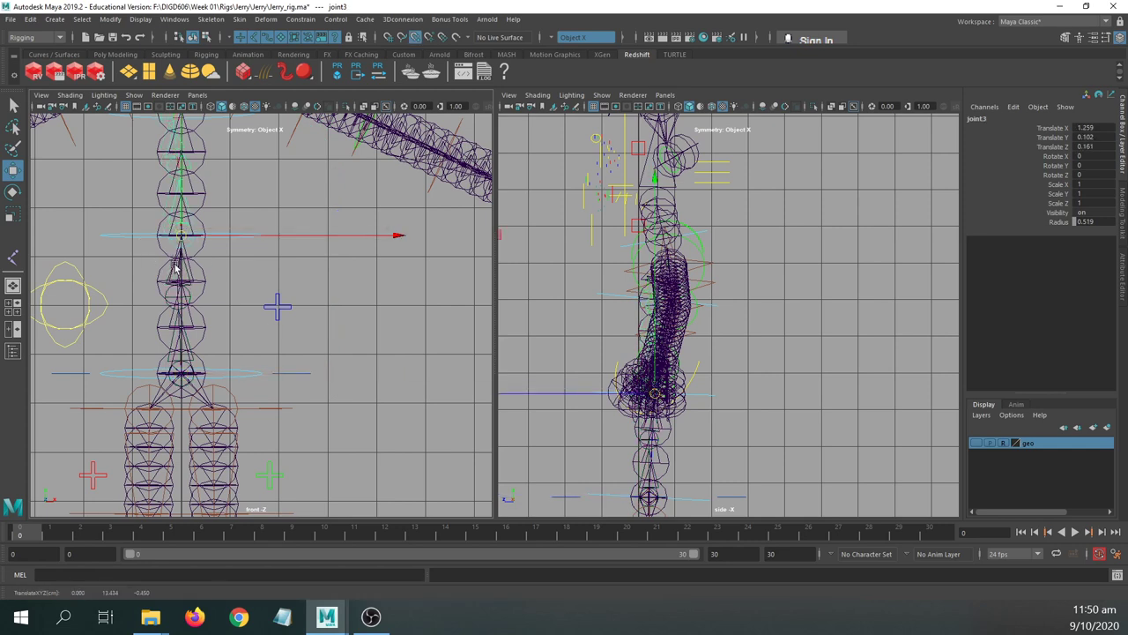
# - Undo the joint moves and the entire newly drawn joint chain
pyautogui.hotkey('ctrl', 'z')
pyautogui.hotkey('ctrl', 'z')
pyautogui.hotkey('ctrl', 'z')
pyautogui.hotkey('ctrl', 'z')
pyautogui.hotkey('ctrl', 'z')
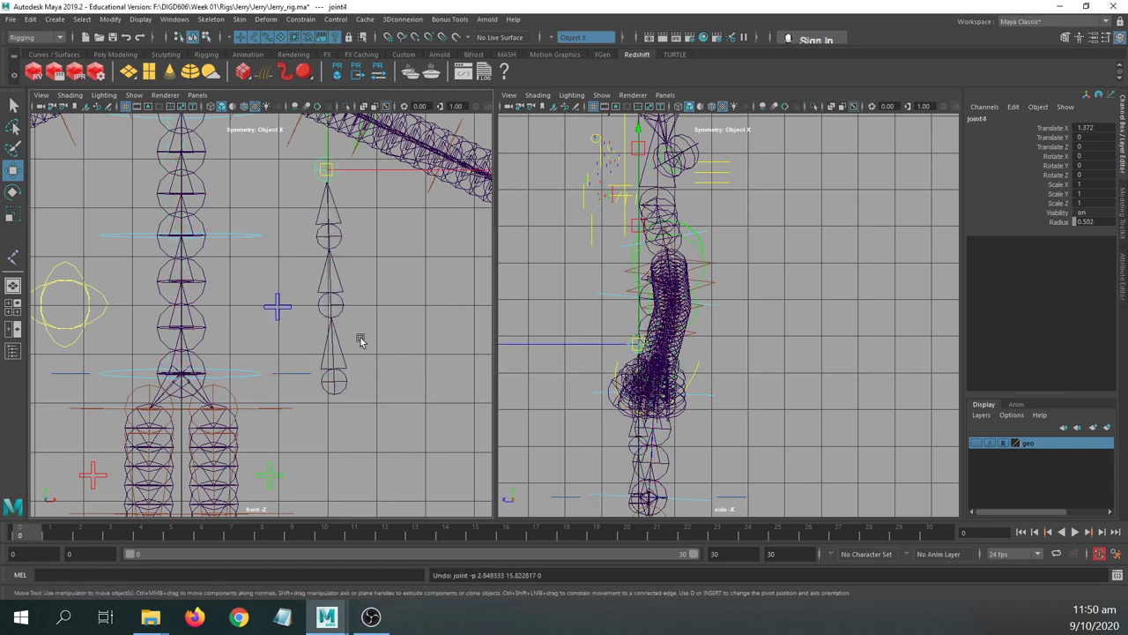
pyautogui.hotkey('ctrl', 'z')
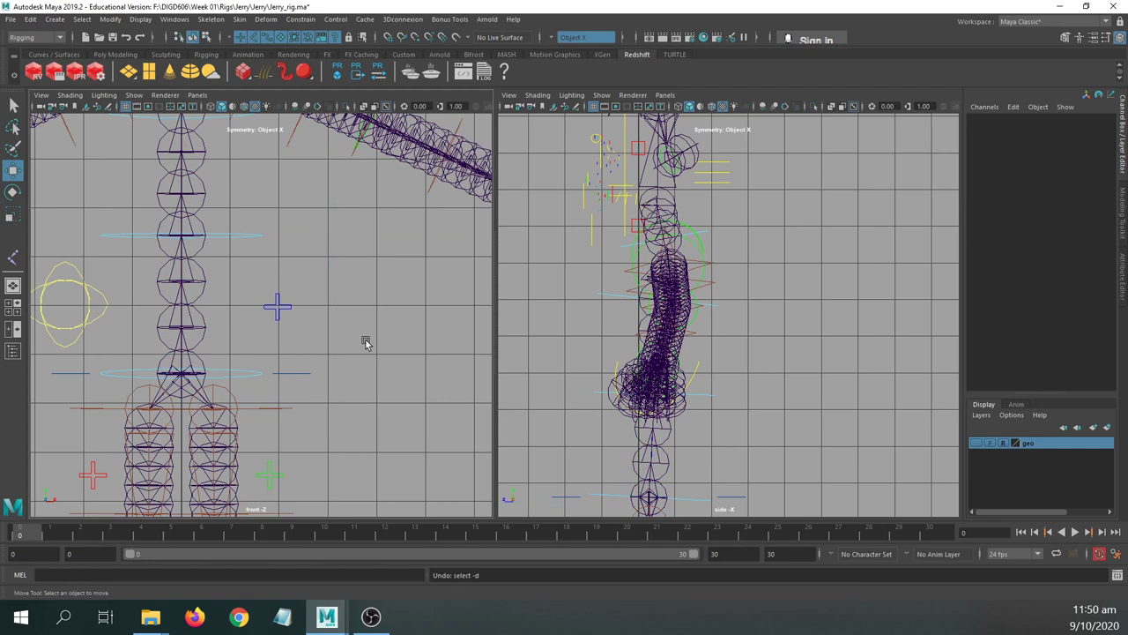
# - Draw a straight vertical chain of five joints beside the spine in the front view, from pelvis height upward
pyautogui.press('y')
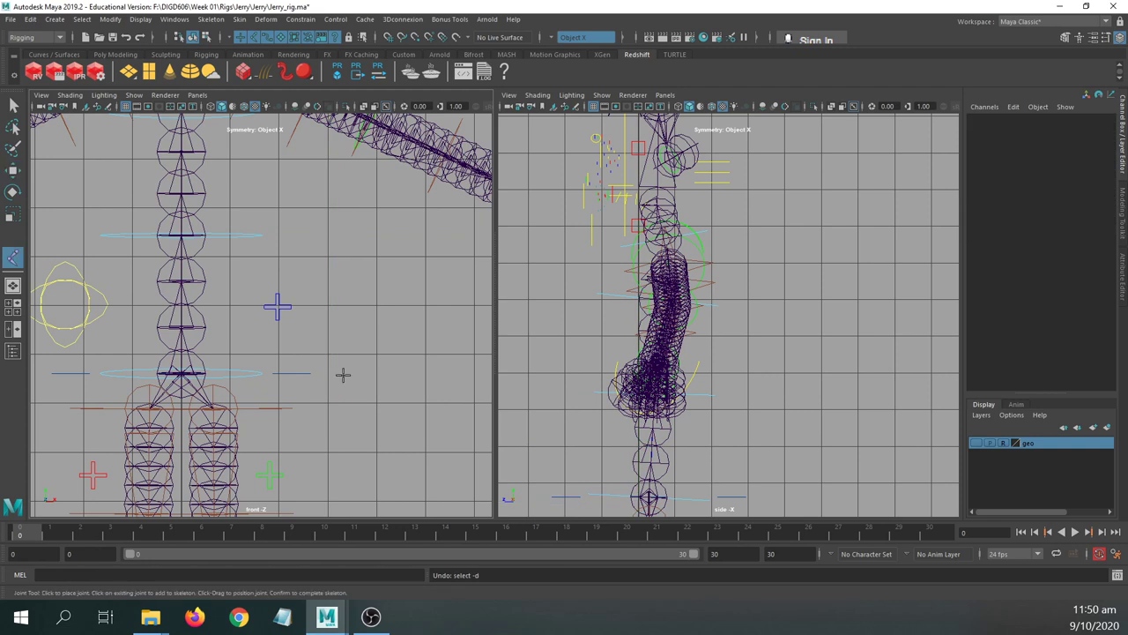
pyautogui.click(343, 375)
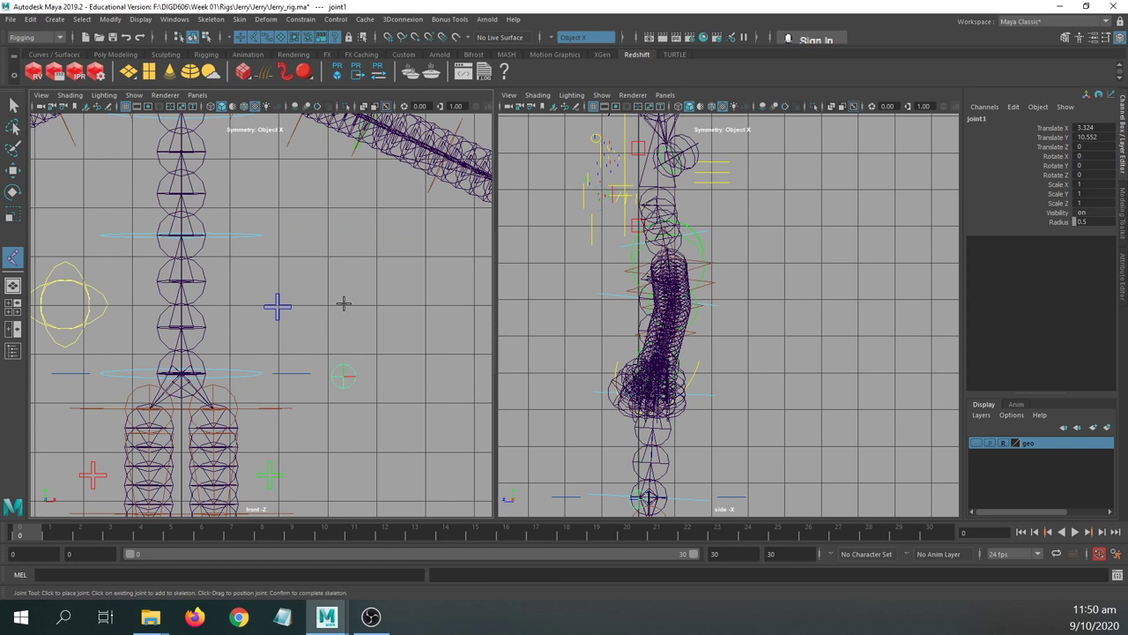
pyautogui.click(343, 303)
pyautogui.click(343, 233)
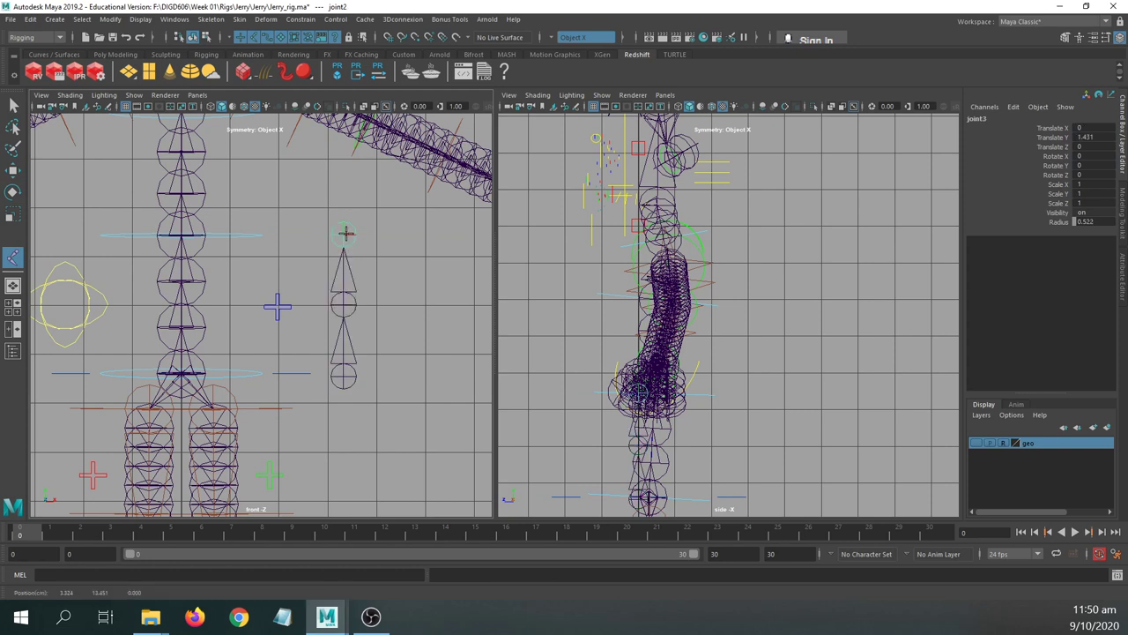
pyautogui.click(344, 172)
pyautogui.click(343, 125)
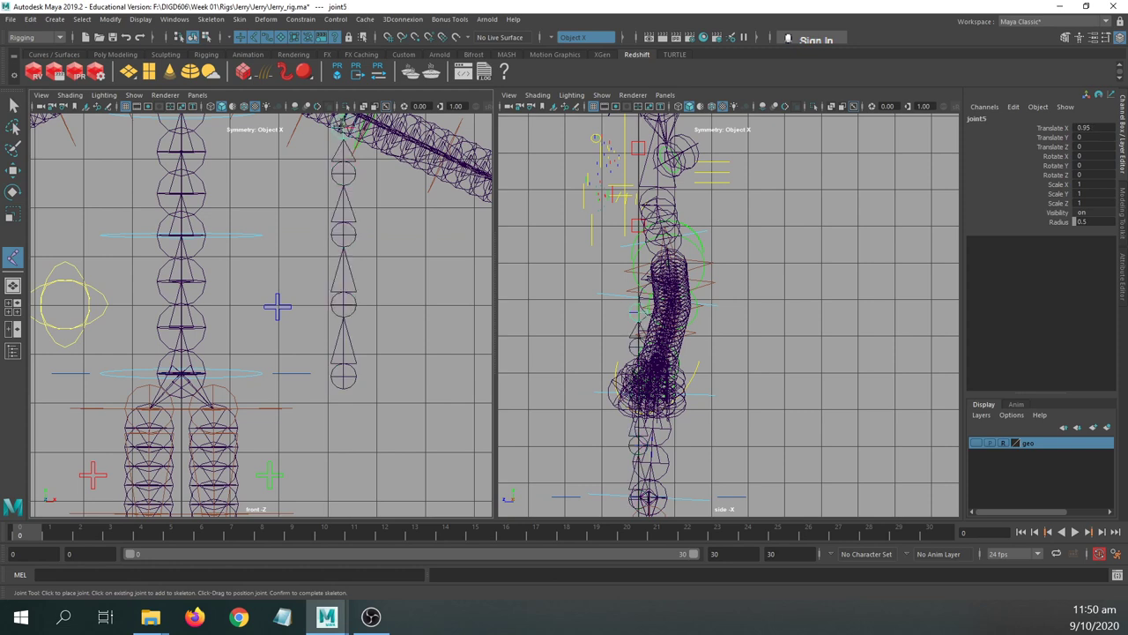
pyautogui.press('Return')
# - Move the new chain's root joint onto the rig's root joint at the pelvis
pyautogui.press('w')
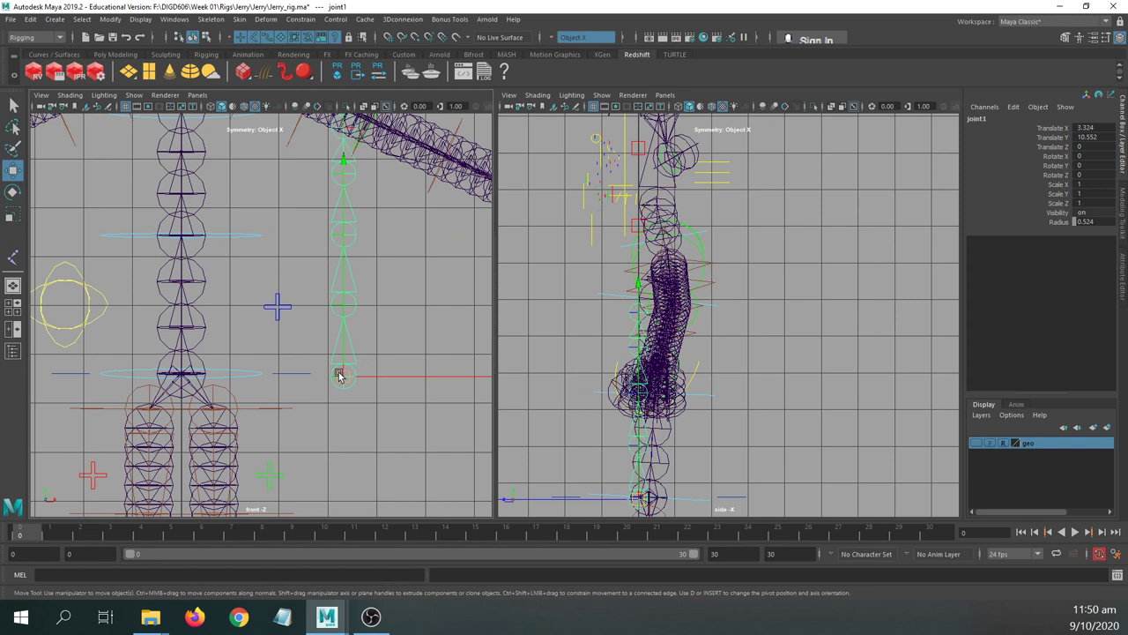
pyautogui.moveTo(338, 375); pyautogui.dragTo(240, 350)
pyautogui.scroll(5, 212, 345)
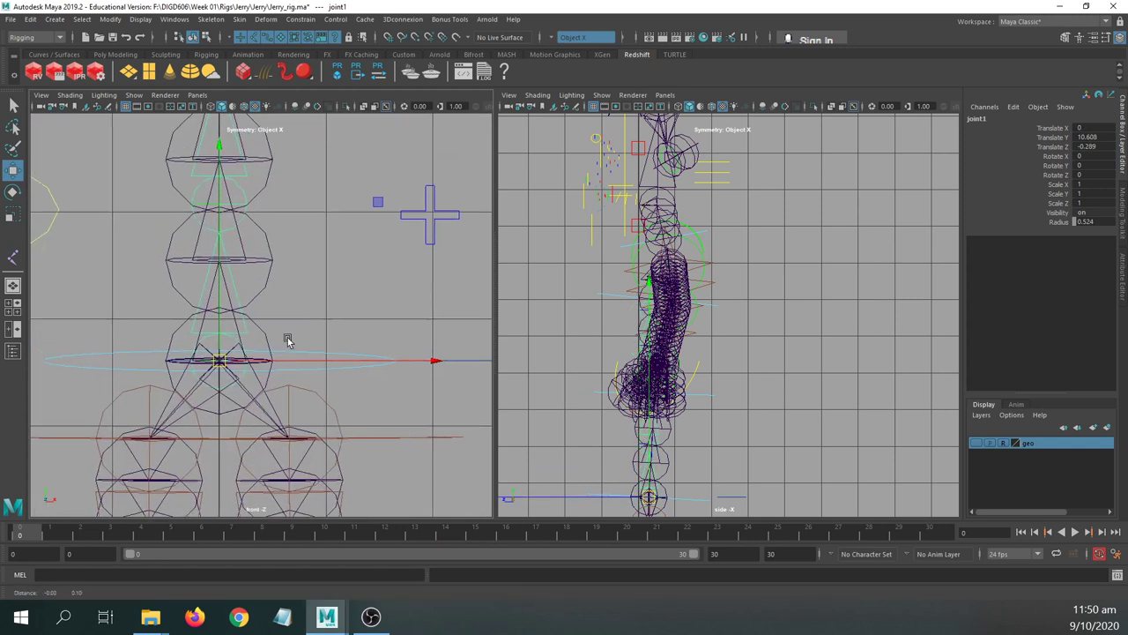
pyautogui.keyDown('alt'); pyautogui.moveTo(209, 408); pyautogui.dragTo(211, 423, button='middle'); pyautogui.keyUp('alt')
pyautogui.keyDown('alt'); pyautogui.moveTo(259, 365); pyautogui.dragTo(226, 360, button='right'); pyautogui.keyUp('alt')
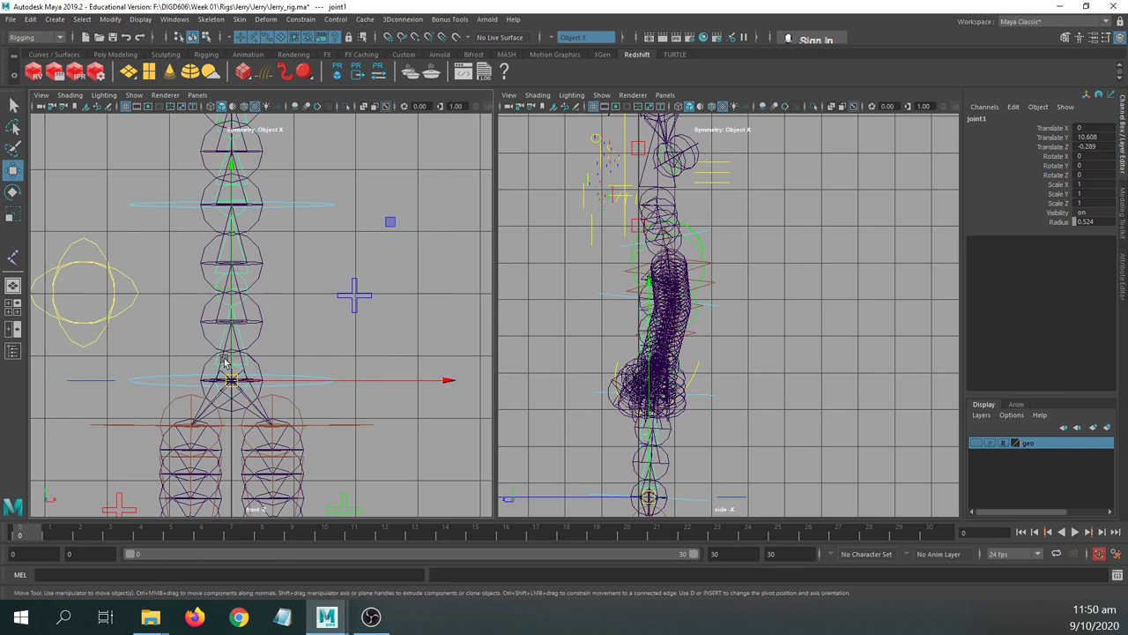
# - Select the new chain's second joint and adjust its height along the lower spine
pyautogui.click(235, 287)
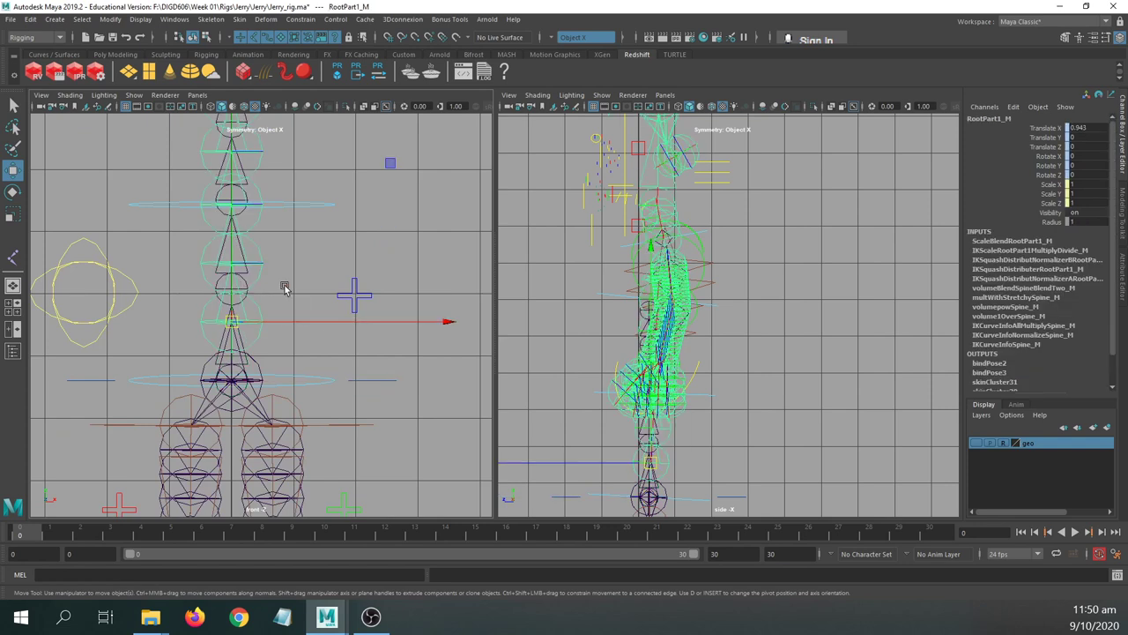
pyautogui.click(269, 308)
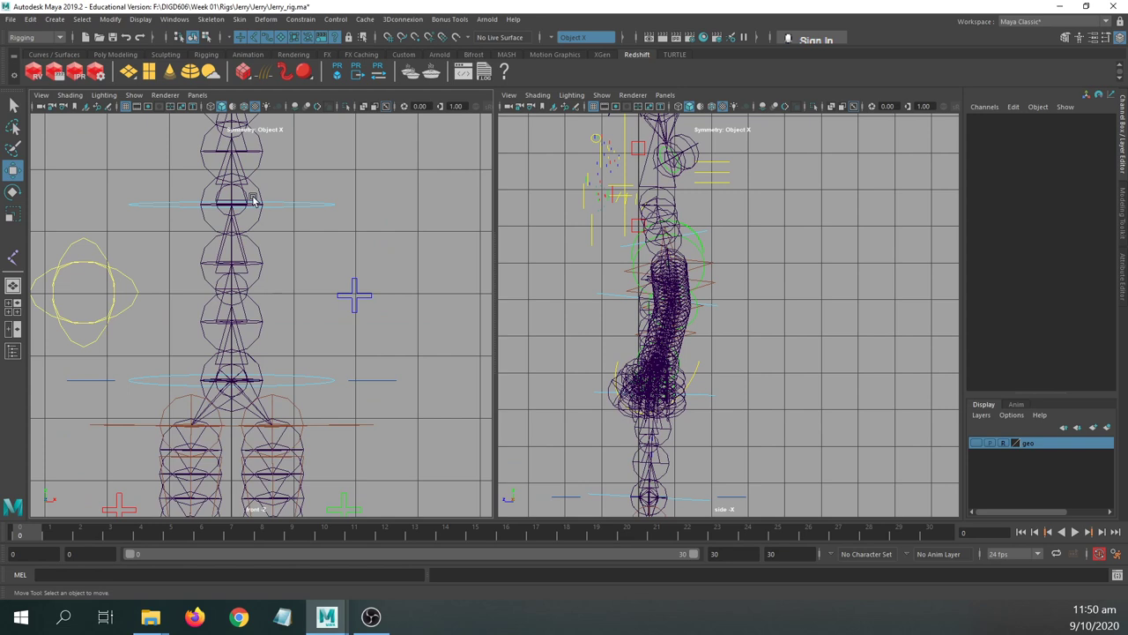
pyautogui.click(240, 289)
pyautogui.moveTo(232, 225); pyautogui.dragTo(235, 228)
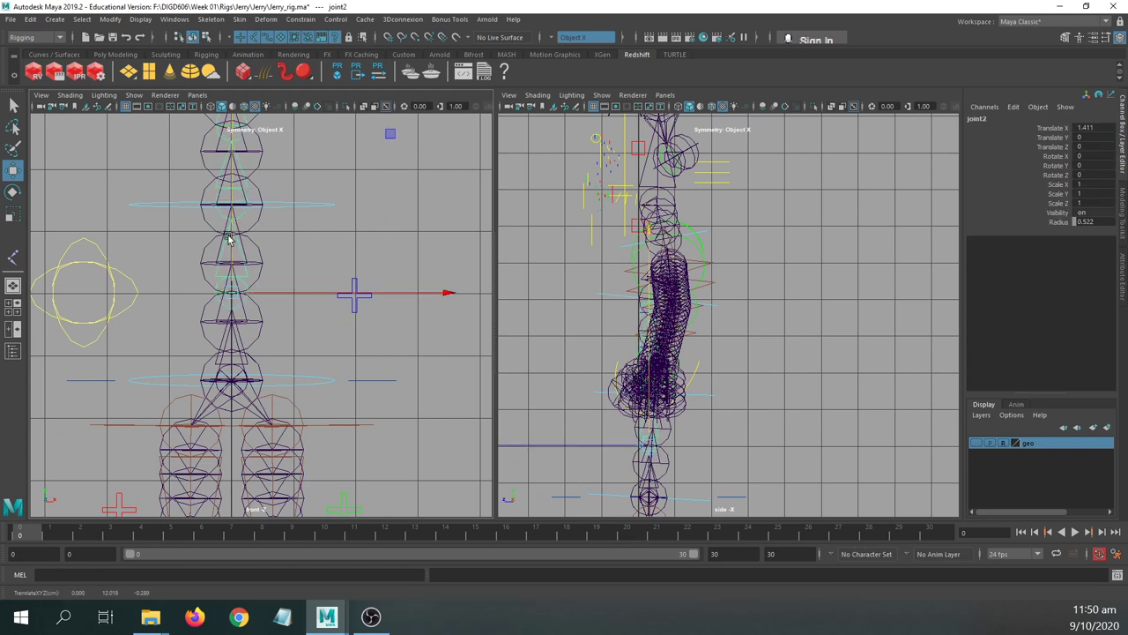
# - Select the new chain's third joint and snap it to the rig's mid-spine joint
pyautogui.scroll(4, 277, 307)
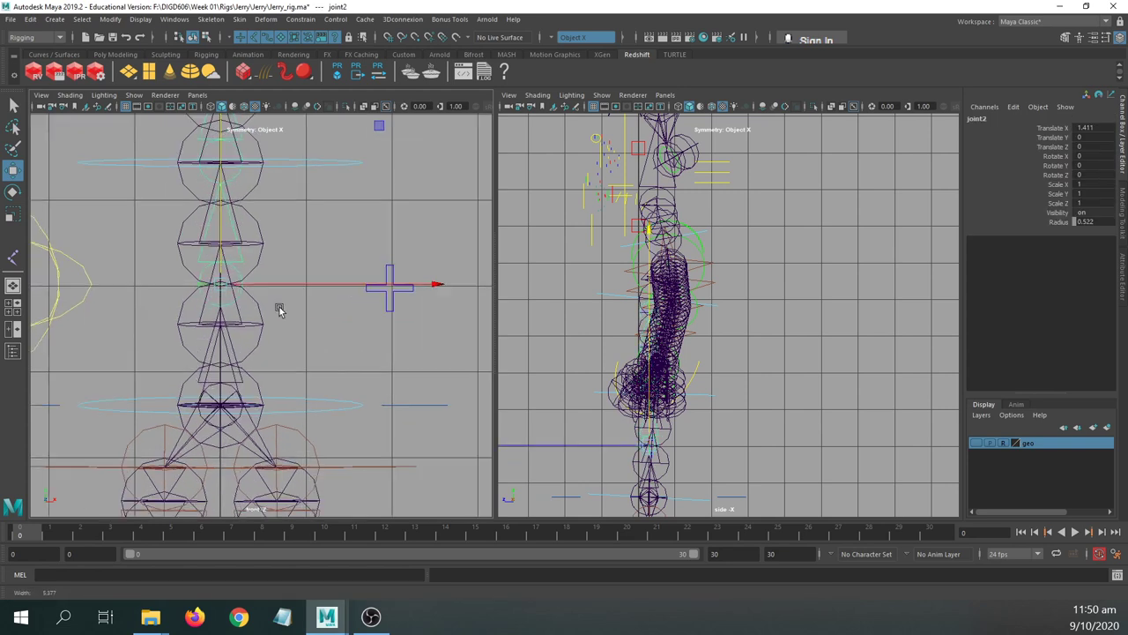
pyautogui.click(221, 183)
pyautogui.scroll(2, 239, 194)
pyautogui.scroll(-5, 276, 236)
pyautogui.scroll(5, 275, 233)
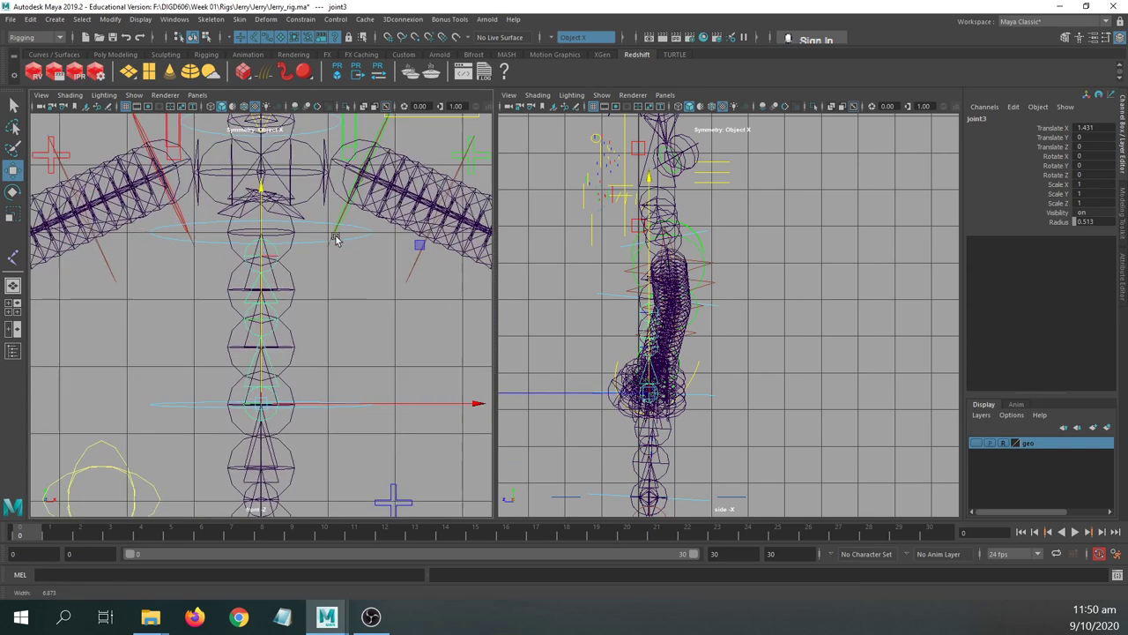
pyautogui.keyDown('alt'); pyautogui.moveTo(263, 397); pyautogui.dragTo(257, 327, button='middle'); pyautogui.keyUp('alt')
pyautogui.press('v')
pyautogui.moveTo(253, 340); pyautogui.dragTo(255, 343)
# - Select the new chain's fourth joint and adjust its position along the spine between the mid-spine and chest joints
pyautogui.keyDown('alt'); pyautogui.moveTo(258, 205); pyautogui.dragTo(236, 287, button='middle'); pyautogui.keyUp('alt')
pyautogui.click(237, 320)
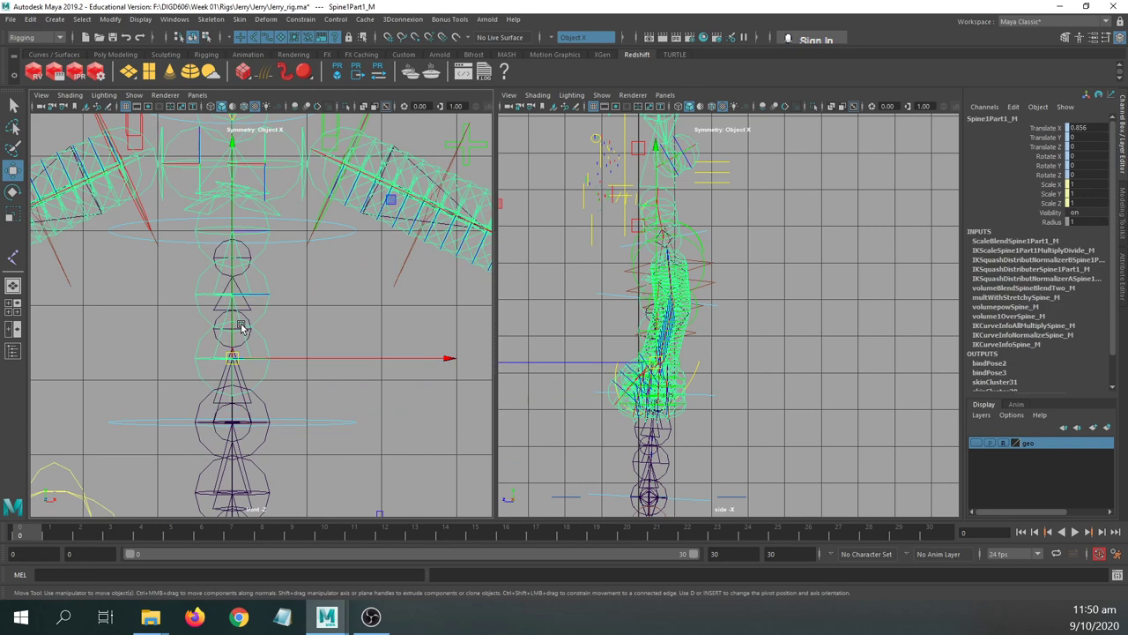
pyautogui.click(239, 326)
pyautogui.press('v')
pyautogui.moveTo(233, 268); pyautogui.dragTo(231, 238)
# - Select the new chain's fifth joint and snap it to the rig's chest joint
pyautogui.click(237, 252)
pyautogui.click(238, 251)
pyautogui.press('v')
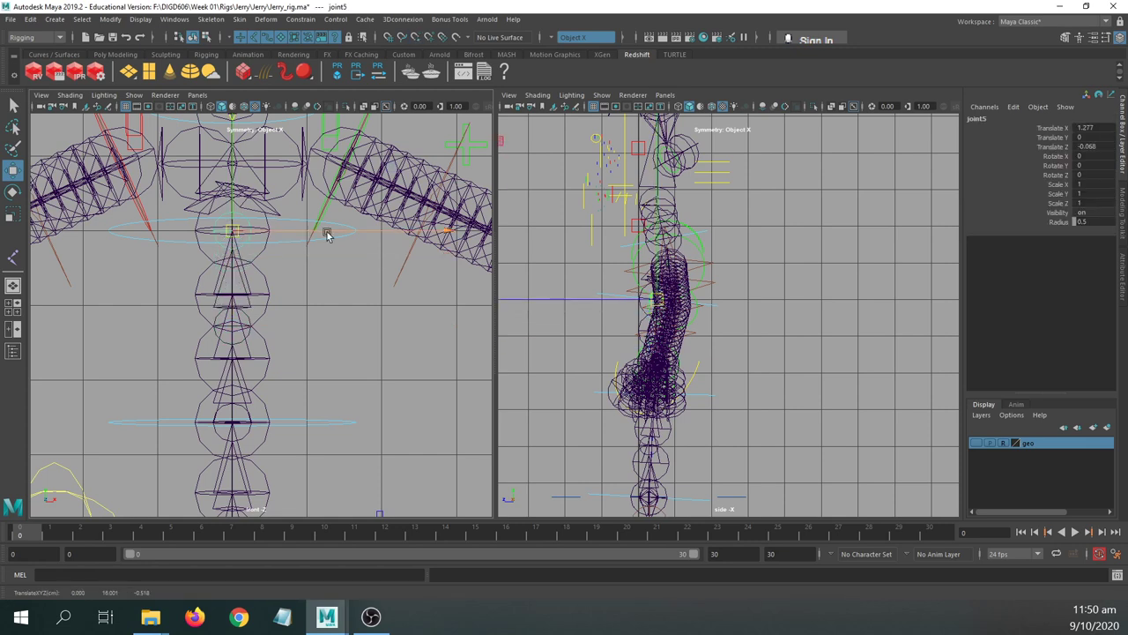
pyautogui.keyDown('alt'); pyautogui.moveTo(361, 293); pyautogui.dragTo(267, 278, button='right'); pyautogui.keyUp('alt')
pyautogui.keyDown('alt'); pyautogui.moveTo(305, 314); pyautogui.dragTo(277, 294, button='middle'); pyautogui.keyUp('alt')
pyautogui.keyDown('alt'); pyautogui.moveTo(277, 295); pyautogui.dragTo(340, 290, button='right'); pyautogui.keyUp('alt')
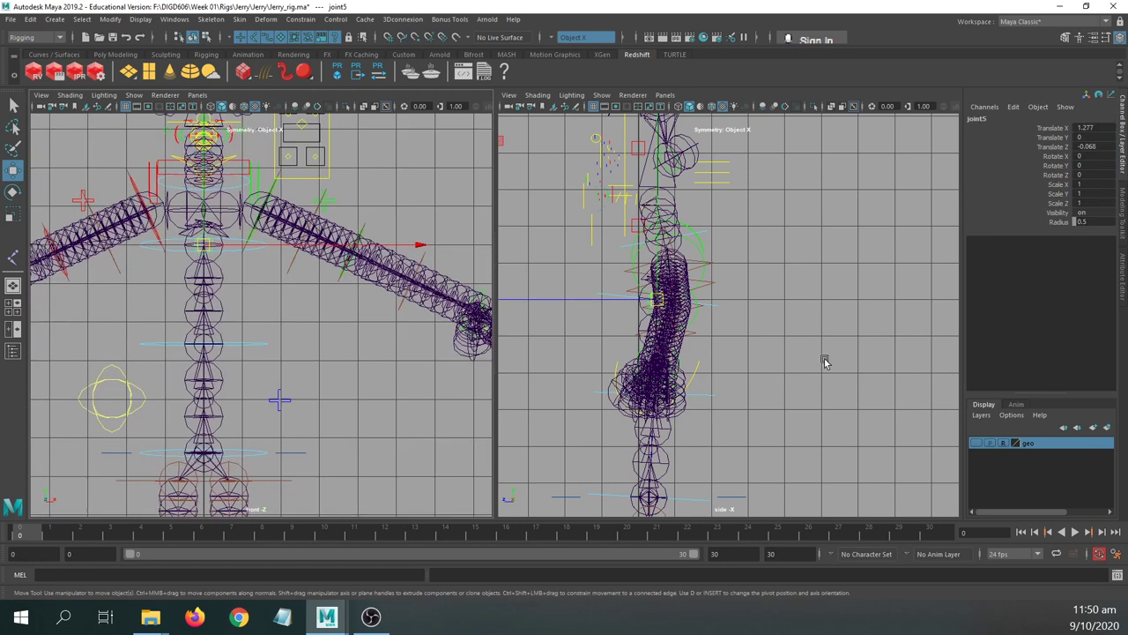
# - Replace the side view with the perspective view, angled on the character's upper body
pyautogui.press('space')
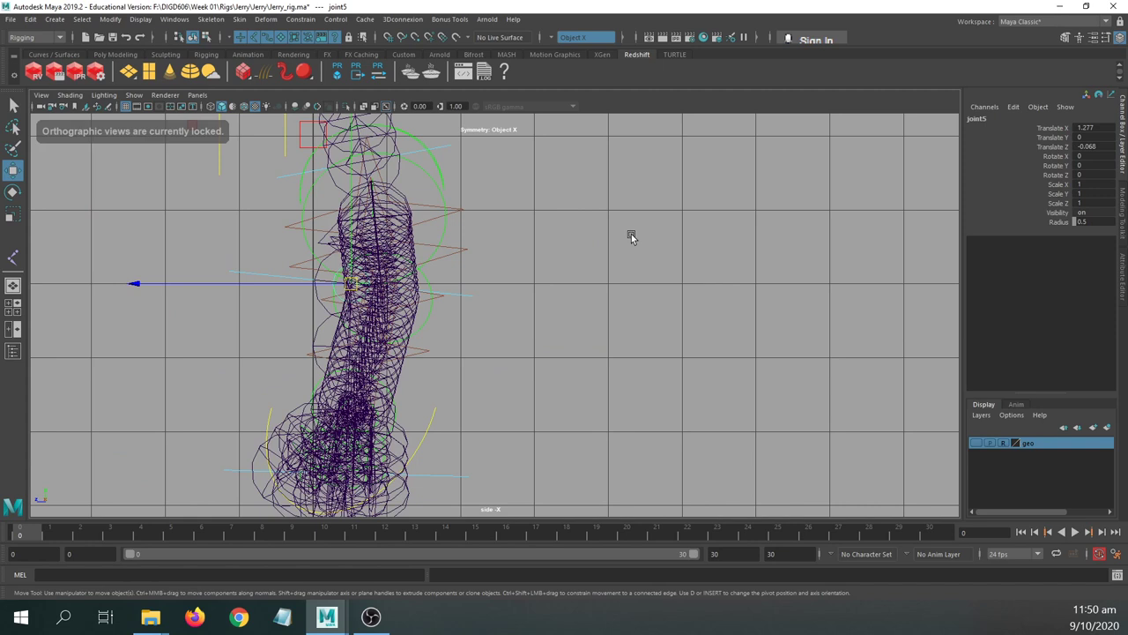
pyautogui.press('space')
pyautogui.click(665, 95)
pyautogui.moveTo(688, 107)
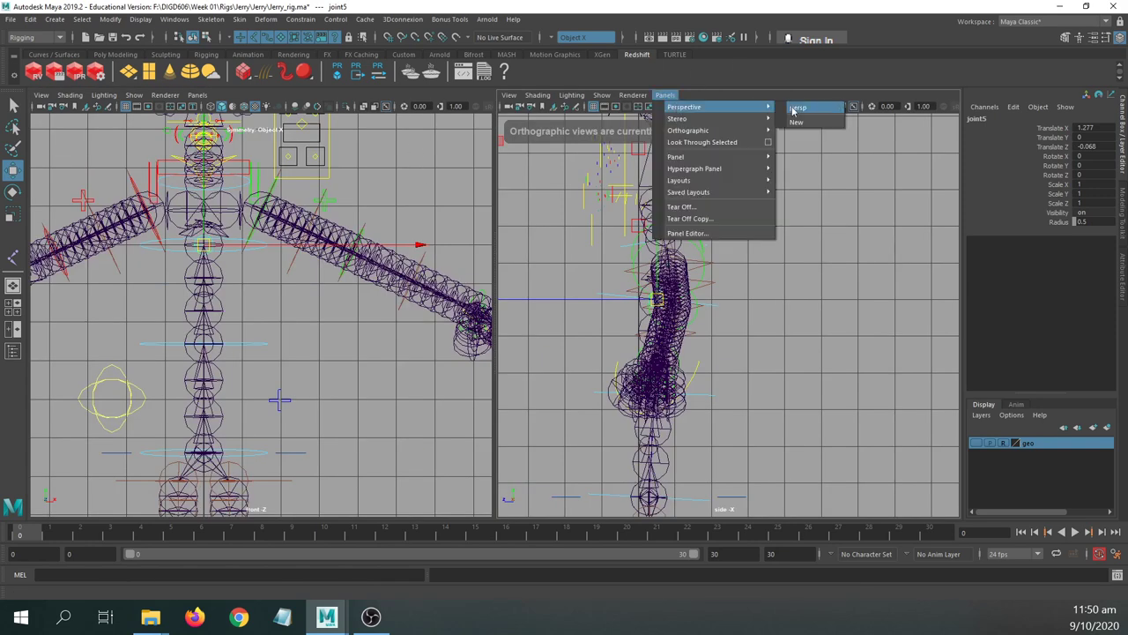
pyautogui.click(793, 108)
pyautogui.keyDown('alt'); pyautogui.moveTo(741, 264); pyautogui.dragTo(692, 246); pyautogui.keyUp('alt')
pyautogui.keyDown('alt'); pyautogui.moveTo(690, 246); pyautogui.dragTo(713, 207, button='middle'); pyautogui.keyUp('alt')
pyautogui.keyDown('alt'); pyautogui.moveTo(714, 207); pyautogui.dragTo(837, 324, button='right'); pyautogui.keyUp('alt')
# - Extend the new chain from its chest joint with two more joints placed beside the neck in the front view
pyautogui.keyDown('alt'); pyautogui.moveTo(171, 298); pyautogui.dragTo(157, 363, button='middle'); pyautogui.keyUp('alt')
pyautogui.keyDown('alt'); pyautogui.moveTo(157, 365); pyautogui.dragTo(315, 395, button='right'); pyautogui.keyUp('alt')
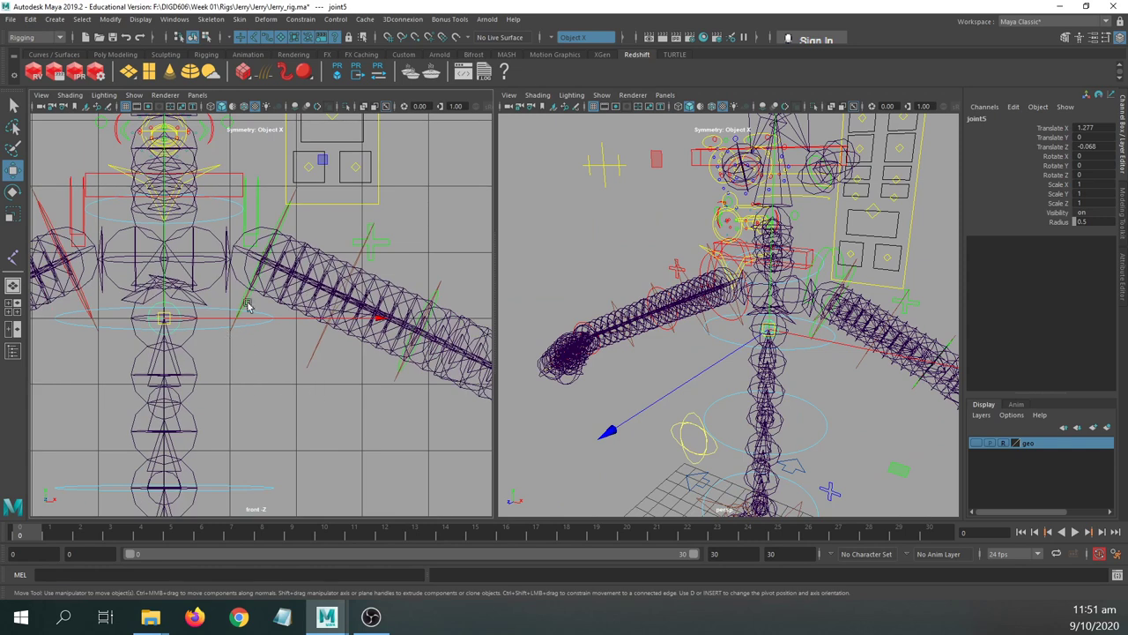
pyautogui.press('y')
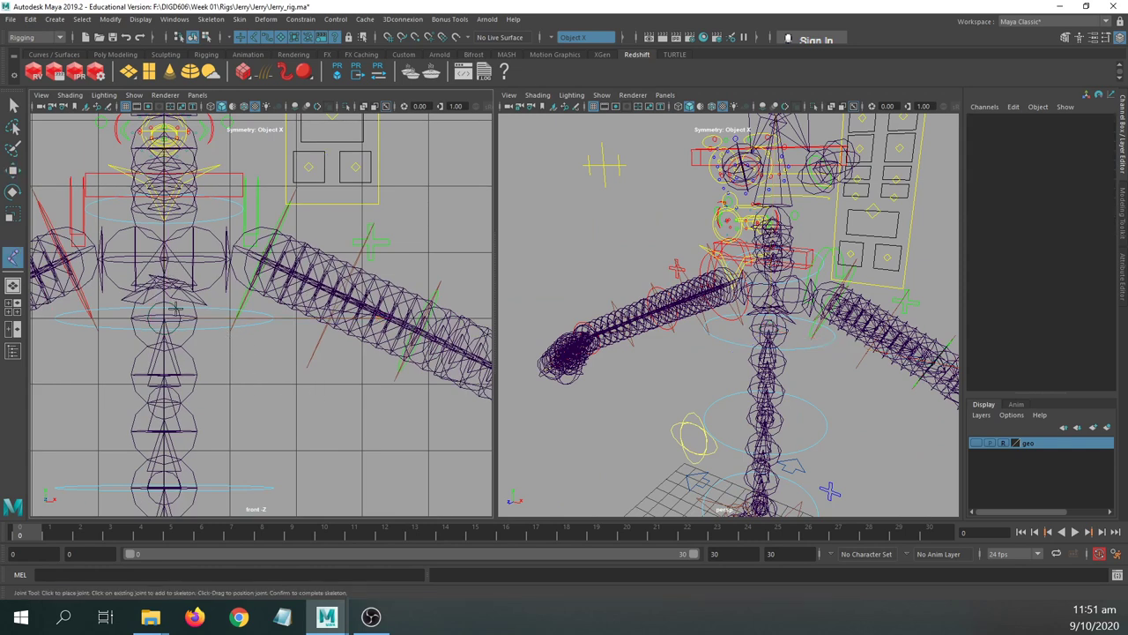
pyautogui.click(175, 308)
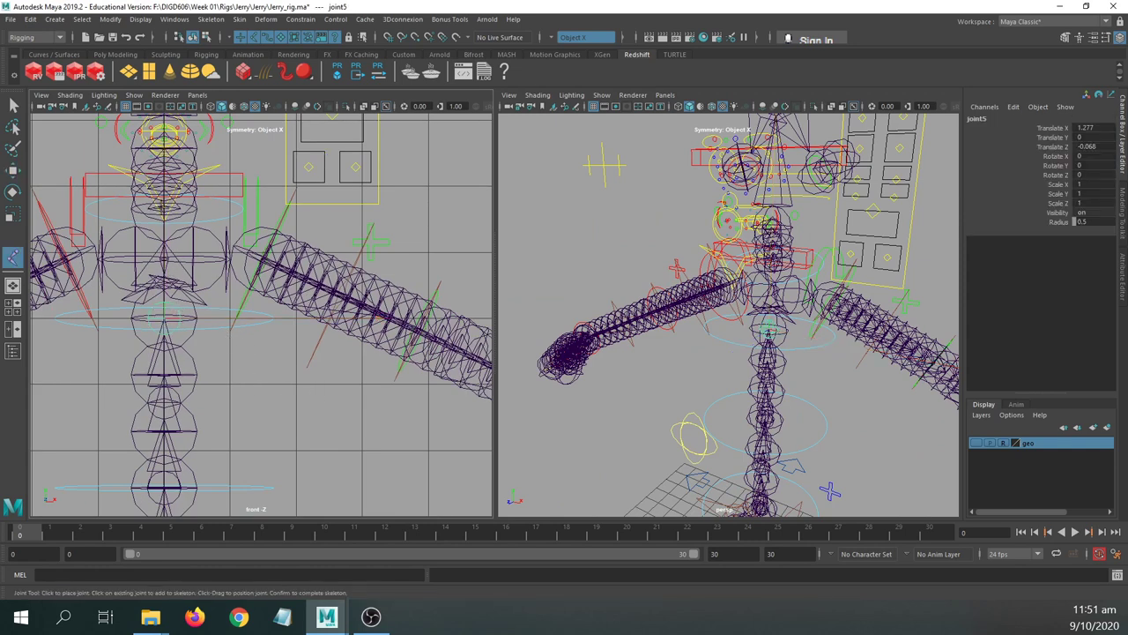
pyautogui.keyDown('alt'); pyautogui.moveTo(255, 216); pyautogui.dragTo(250, 318, button='middle'); pyautogui.keyUp('alt')
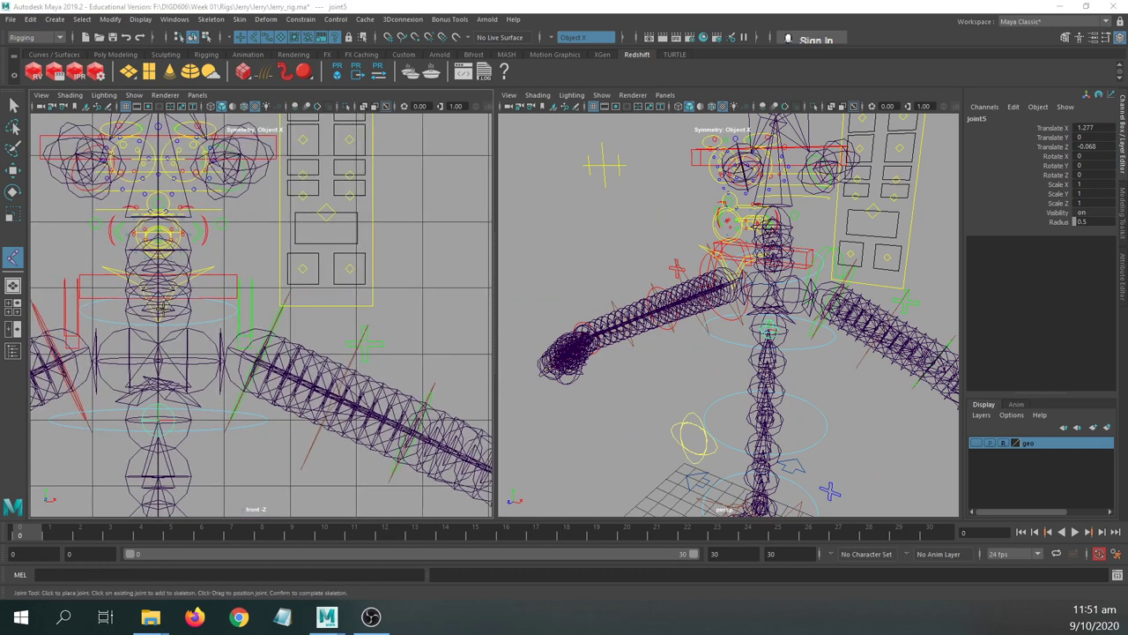
pyautogui.click(205, 309)
pyautogui.click(212, 246)
pyautogui.press('w')
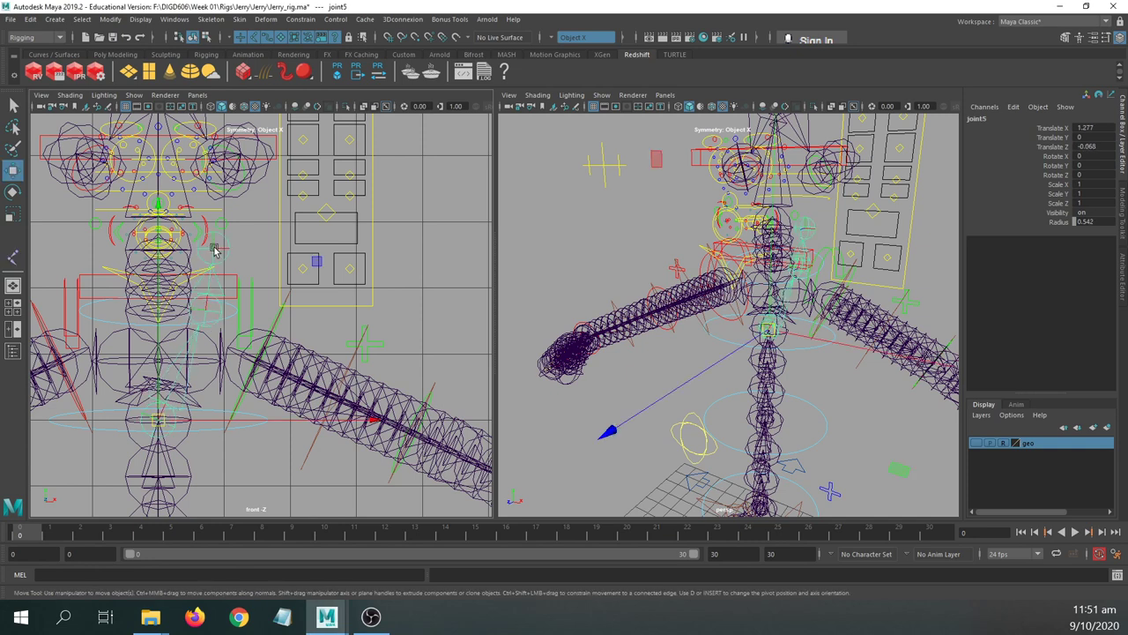
# - Select the new chain's sixth joint and snap it onto the rig's neck-base joint in the front view
pyautogui.click(202, 318)
pyautogui.click(206, 316)
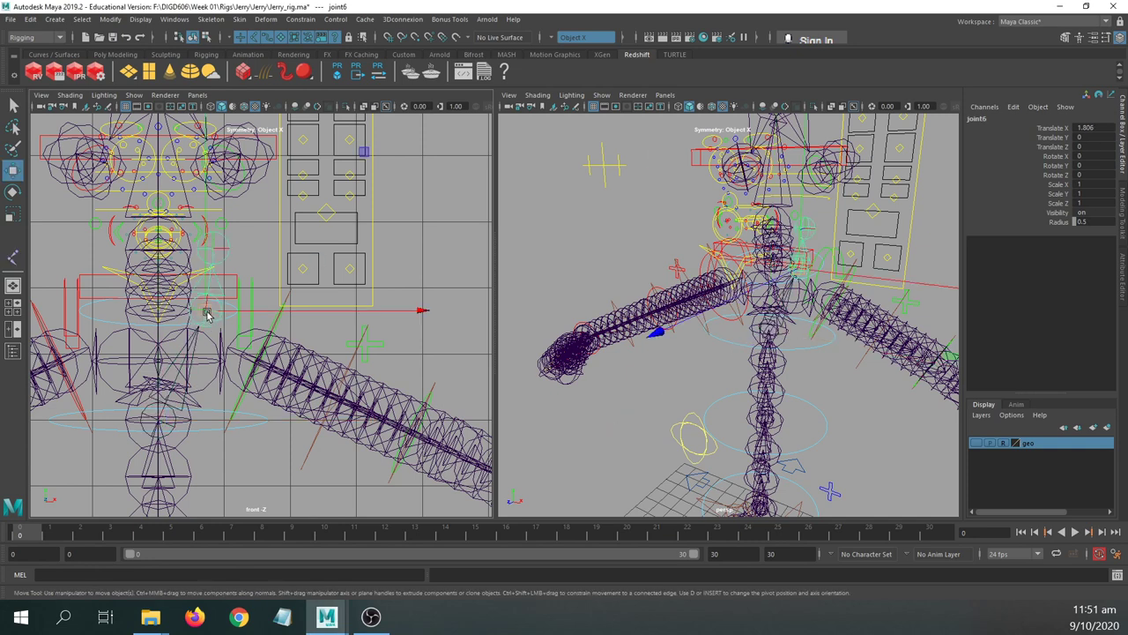
pyautogui.moveTo(206, 316); pyautogui.dragTo(159, 309)
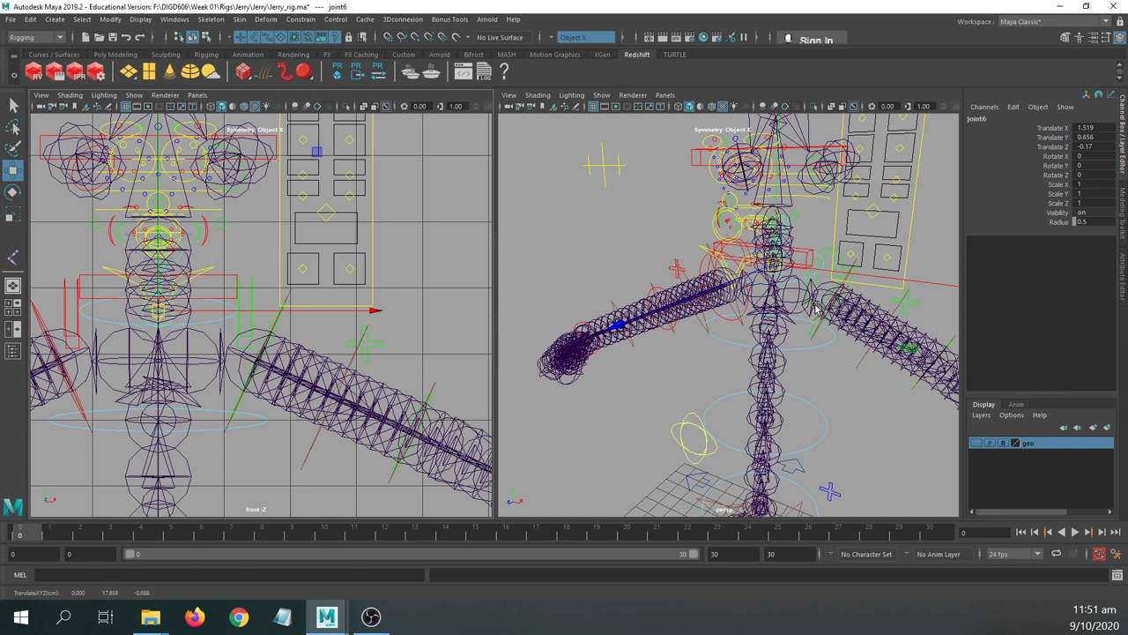
# - Select the new chain's seventh joint and point-snap it onto the rig's upper neck joint
pyautogui.keyDown('alt'); pyautogui.moveTo(816, 308); pyautogui.dragTo(660, 297); pyautogui.keyUp('alt')
pyautogui.keyDown('alt'); pyautogui.moveTo(661, 297); pyautogui.dragTo(884, 269, button='right'); pyautogui.keyUp('alt')
pyautogui.keyDown('alt'); pyautogui.moveTo(884, 270); pyautogui.dragTo(596, 328); pyautogui.keyUp('alt')
pyautogui.keyDown('alt'); pyautogui.moveTo(596, 328); pyautogui.dragTo(713, 330, button='middle'); pyautogui.keyUp('alt')
pyautogui.click(737, 199)
pyautogui.press('v')
pyautogui.moveTo(713, 232); pyautogui.dragTo(662, 224)
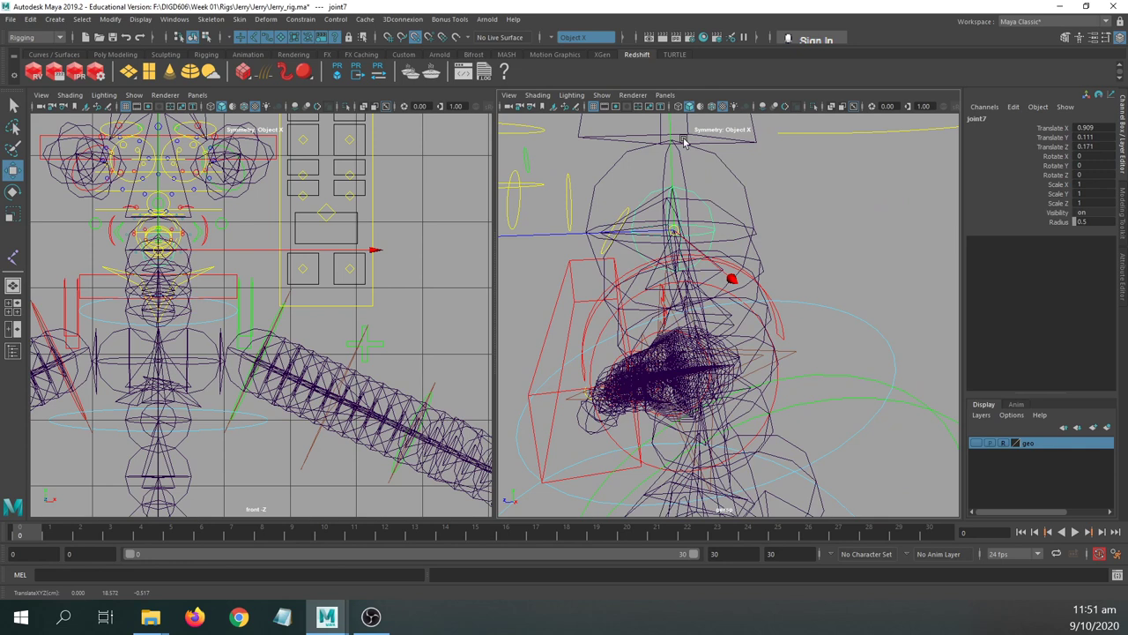
# - Select the left scapula FK control beside the chest
pyautogui.keyDown('alt'); pyautogui.moveTo(843, 285); pyautogui.dragTo(737, 251); pyautogui.keyUp('alt')
pyautogui.keyDown('alt'); pyautogui.moveTo(106, 383); pyautogui.dragTo(92, 232, button='middle'); pyautogui.keyUp('alt')
pyautogui.keyDown('alt'); pyautogui.click(332, 315); pyautogui.keyUp('alt')
pyautogui.keyDown('alt'); pyautogui.moveTo(333, 315); pyautogui.dragTo(235, 371, button='middle'); pyautogui.keyUp('alt')
pyautogui.keyDown('alt'); pyautogui.moveTo(336, 329); pyautogui.dragTo(417, 291, button='right'); pyautogui.keyUp('alt')
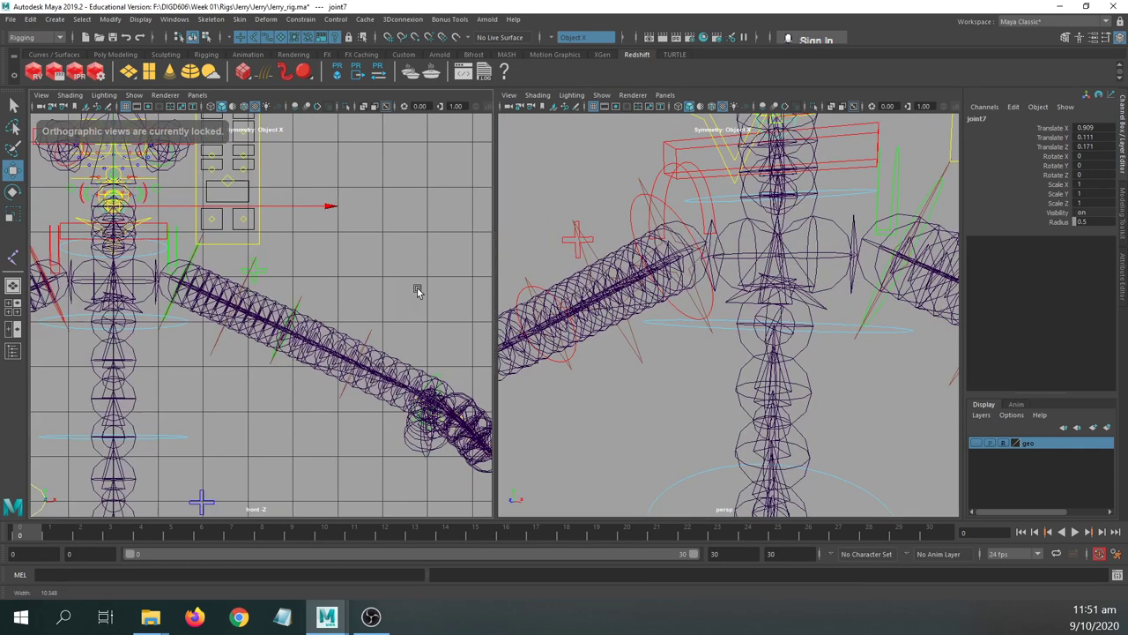
pyautogui.keyDown('alt'); pyautogui.moveTo(199, 296); pyautogui.dragTo(181, 237, button='middle'); pyautogui.keyUp('alt')
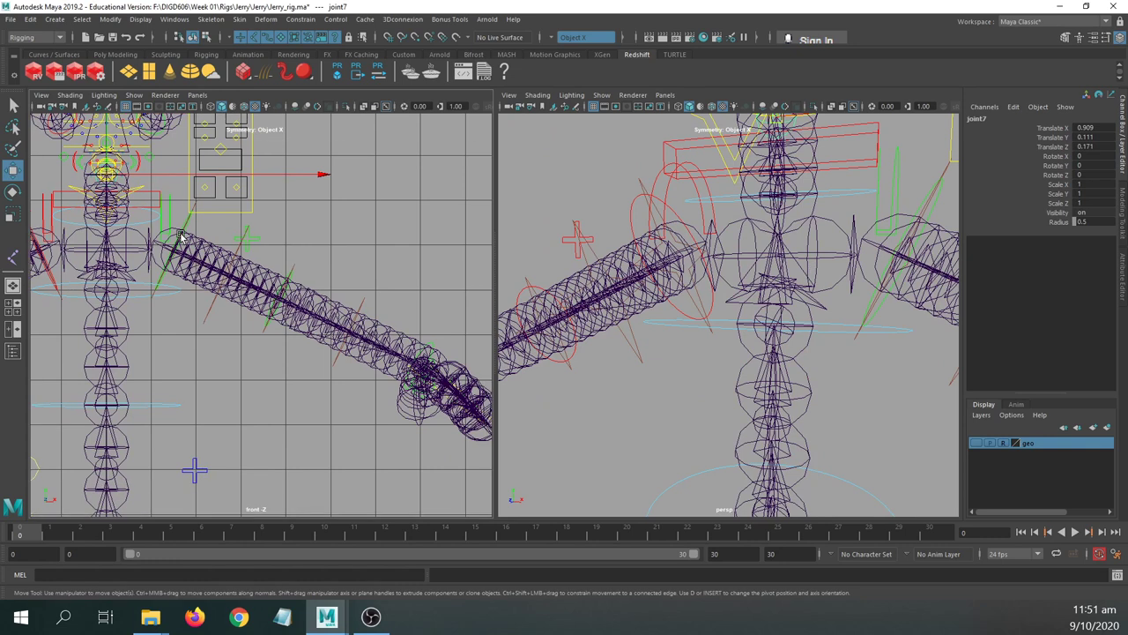
pyautogui.keyDown('alt'); pyautogui.moveTo(127, 247); pyautogui.dragTo(169, 246, button='right'); pyautogui.keyUp('alt')
pyautogui.keyDown('alt'); pyautogui.moveTo(169, 245); pyautogui.dragTo(271, 285, button='middle'); pyautogui.keyUp('alt')
pyautogui.keyDown('alt'); pyautogui.moveTo(270, 284); pyautogui.dragTo(300, 291, button='right'); pyautogui.keyUp('alt')
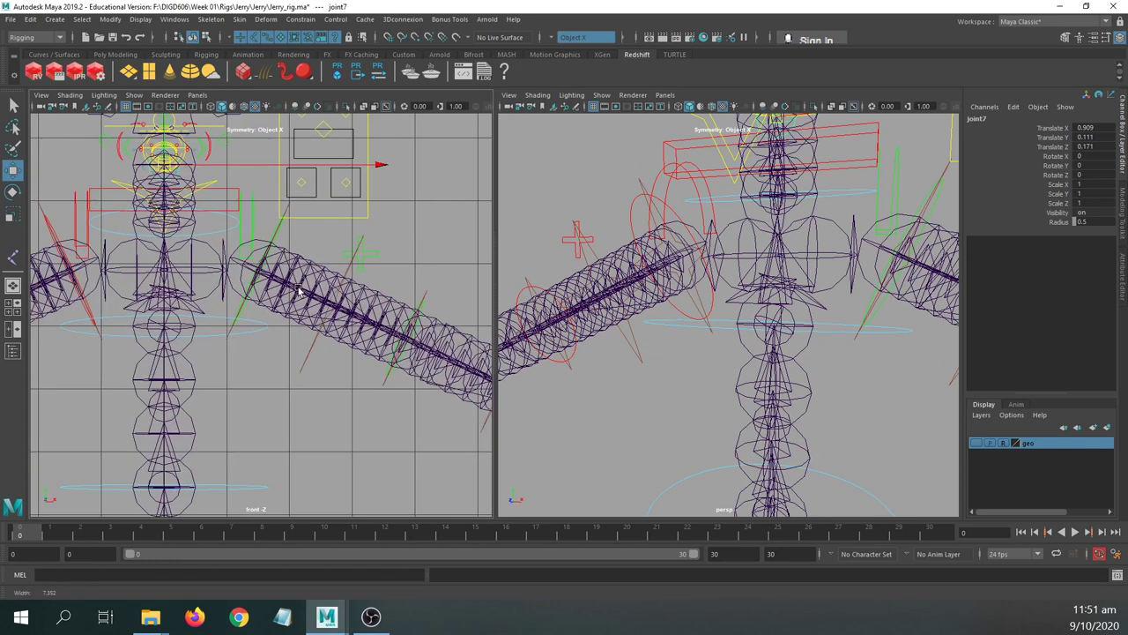
pyautogui.click(250, 226)
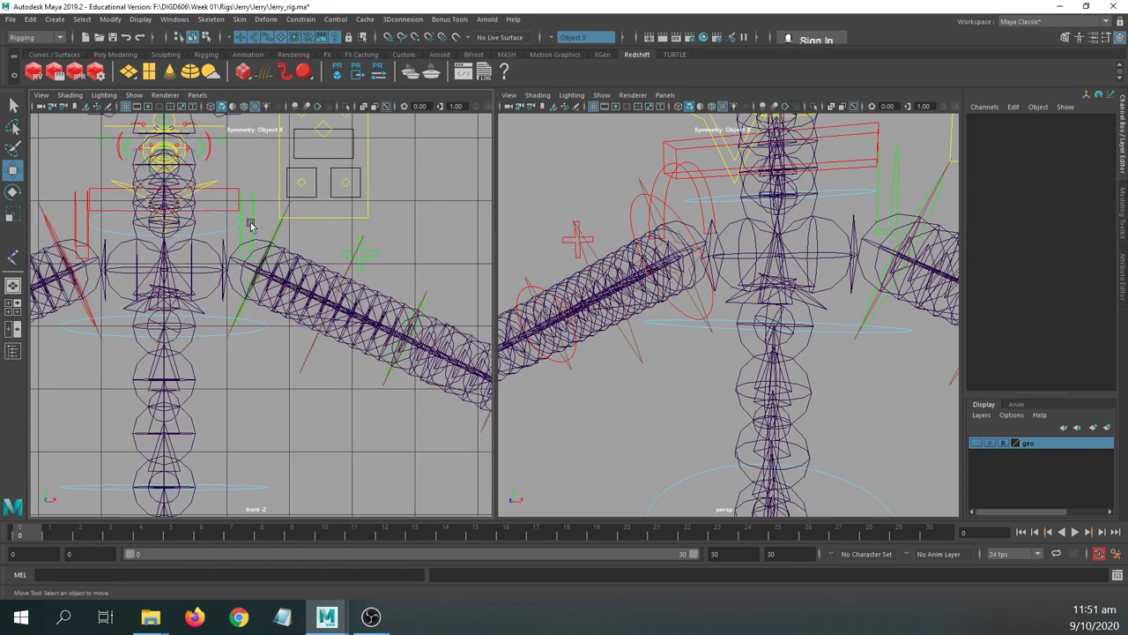
pyautogui.click(250, 226)
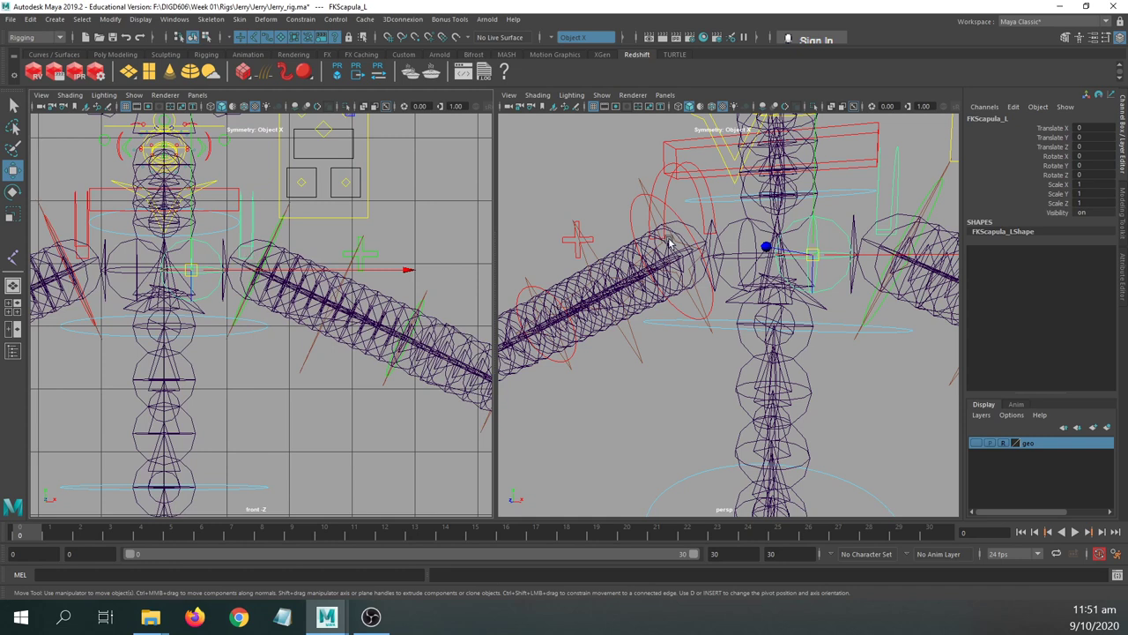
# - Test the left scapula FK control by rotating it about its Y axis and undo the rotation
pyautogui.press('space')
pyautogui.keyDown('alt'); pyautogui.moveTo(799, 297); pyautogui.dragTo(690, 227); pyautogui.keyUp('alt')
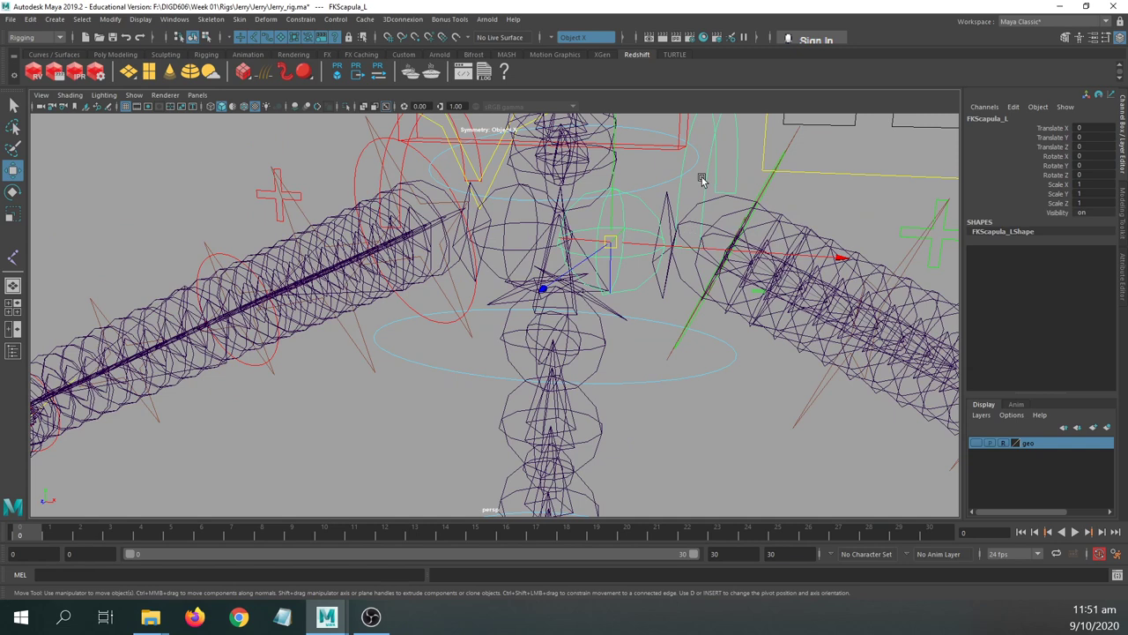
pyautogui.press('r')
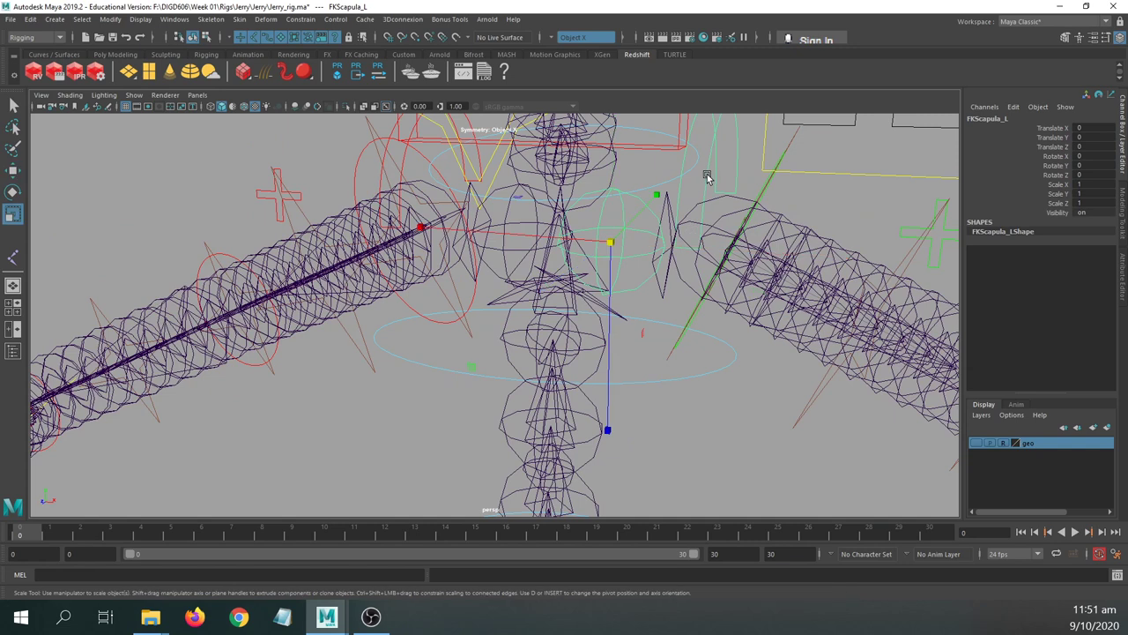
pyautogui.press('t')
pyautogui.press('e')
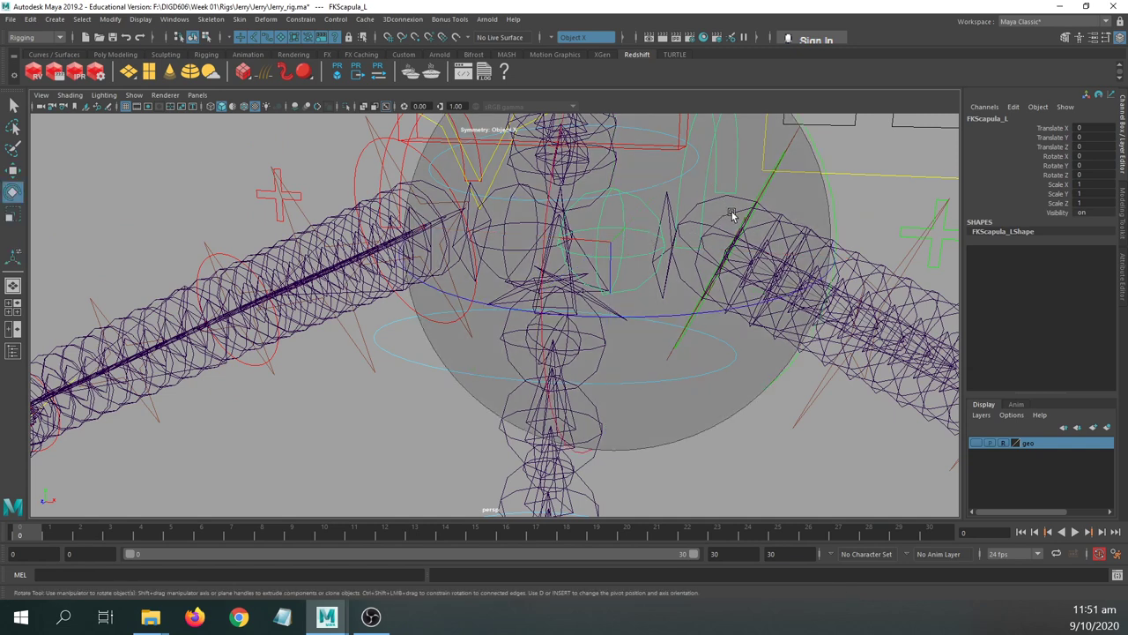
pyautogui.keyDown('alt'); pyautogui.moveTo(801, 158); pyautogui.dragTo(775, 221, button='middle'); pyautogui.keyUp('alt')
pyautogui.moveTo(782, 215); pyautogui.dragTo(755, 184)
pyautogui.hotkey('ctrl', 'z')
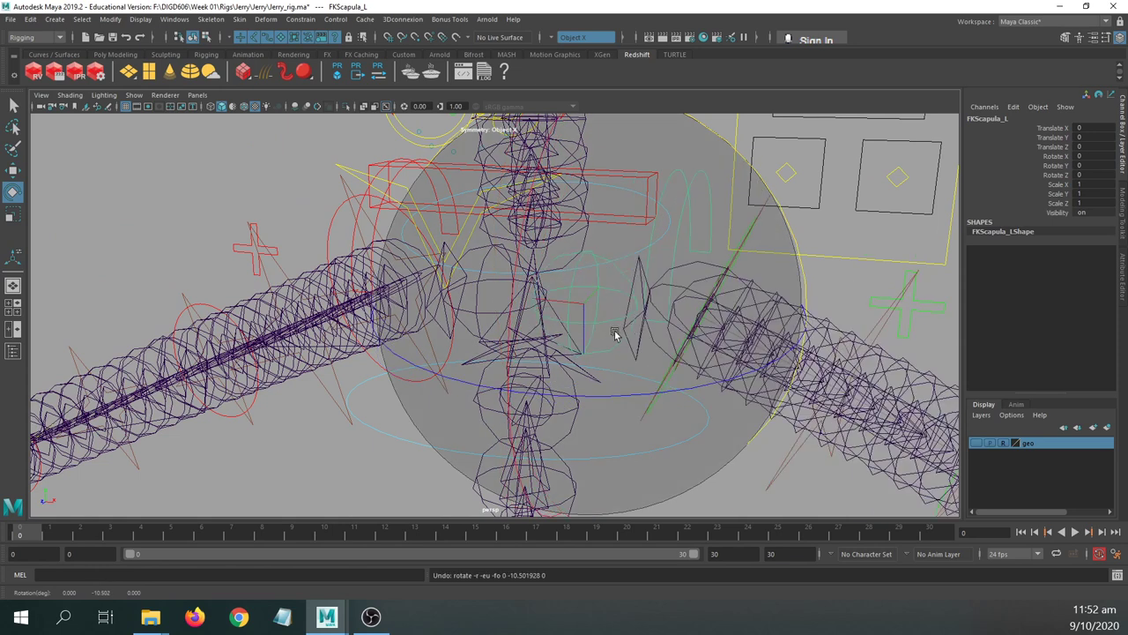
# - Clear the scapula control selection and start the Insert Joints tool
pyautogui.keyDown('alt'); pyautogui.moveTo(594, 333); pyautogui.dragTo(536, 353, button='middle'); pyautogui.keyUp('alt')
pyautogui.press('q')
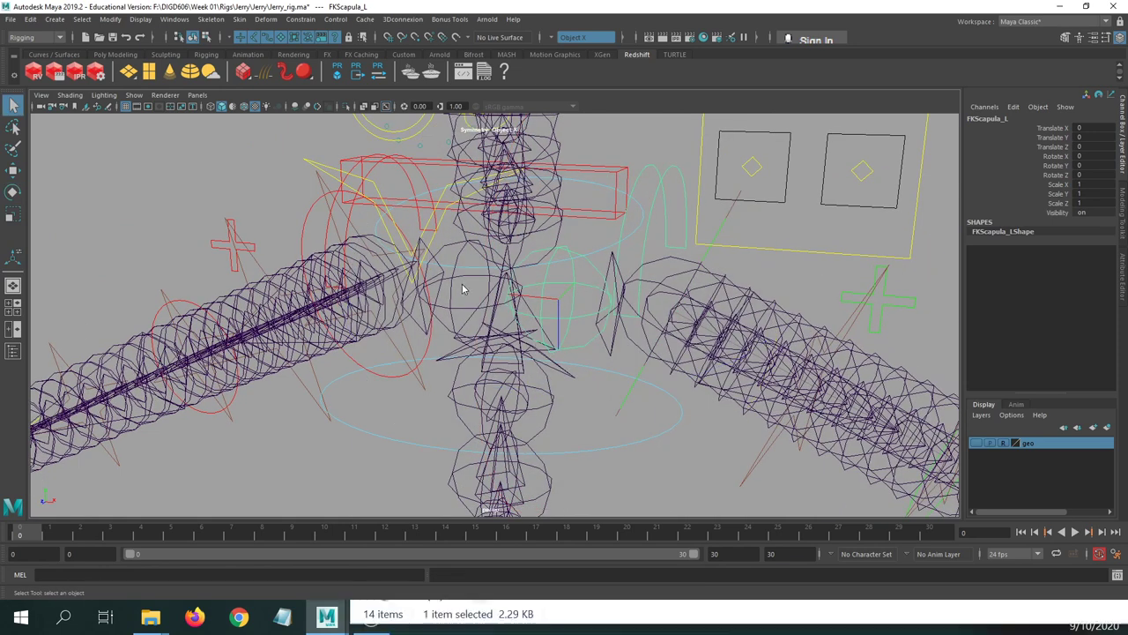
pyautogui.press('space')
pyautogui.keyDown('alt'); pyautogui.moveTo(322, 331); pyautogui.dragTo(264, 324, button='middle'); pyautogui.keyUp('alt')
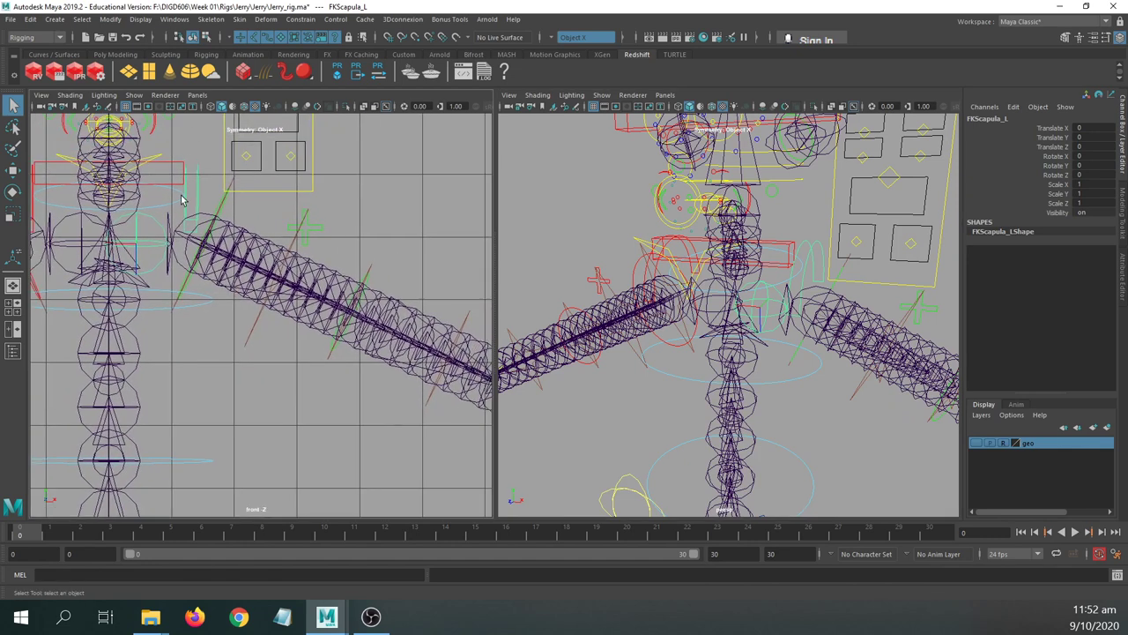
pyautogui.press('t')
pyautogui.click(157, 291)
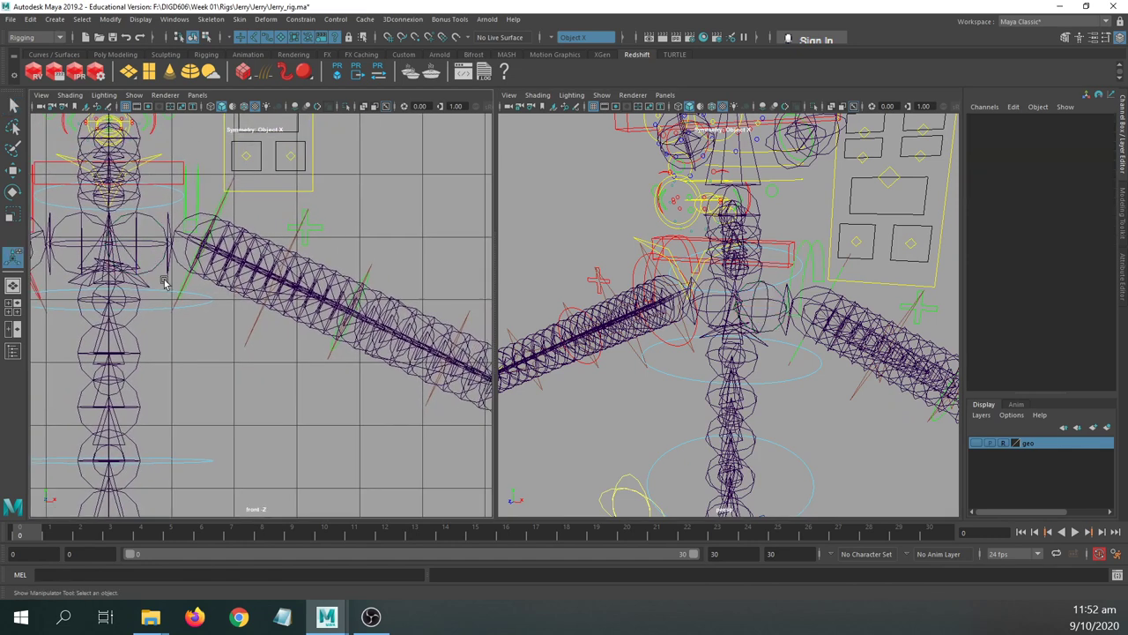
pyautogui.click(236, 19)
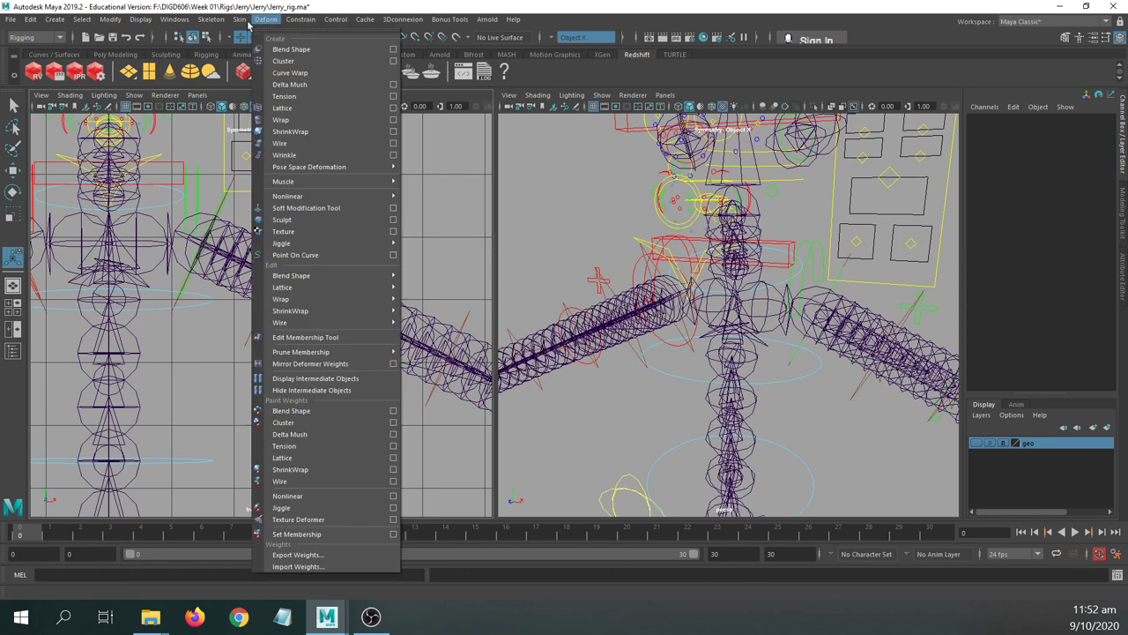
pyautogui.moveTo(213, 19)
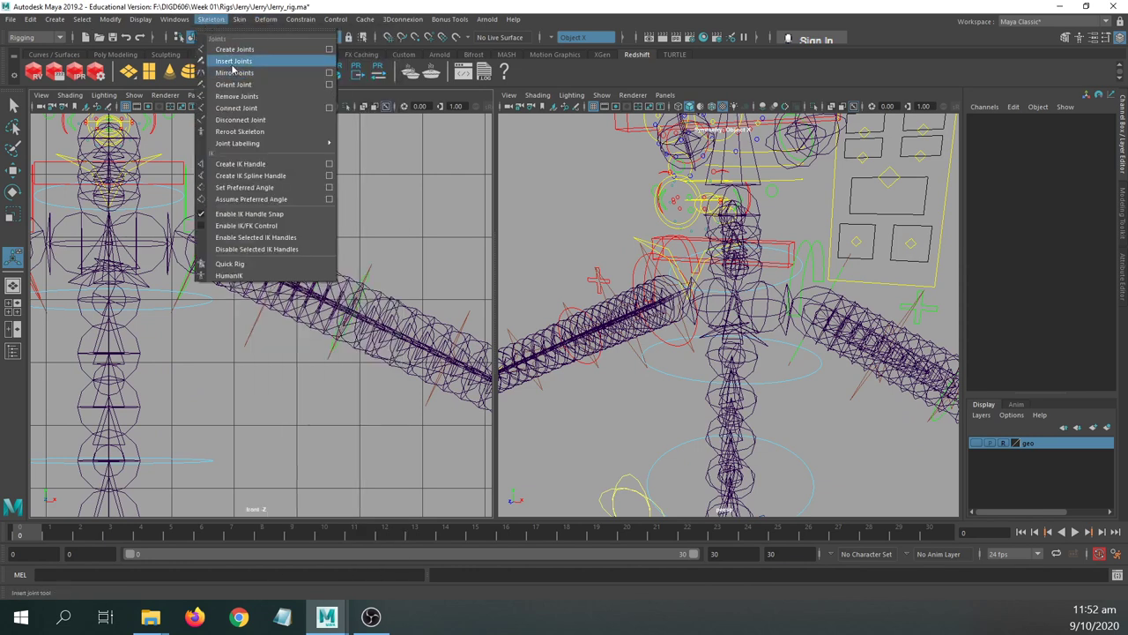
pyautogui.click(232, 61)
pyautogui.keyDown('alt'); pyautogui.moveTo(160, 279); pyautogui.dragTo(176, 371, button='middle'); pyautogui.keyUp('alt')
# - Undo the latest selections and changes back to the new chain's seventh joint, redoing one of them
pyautogui.hotkey('ctrl', 'z')
pyautogui.hotkey('ctrl', 'z')
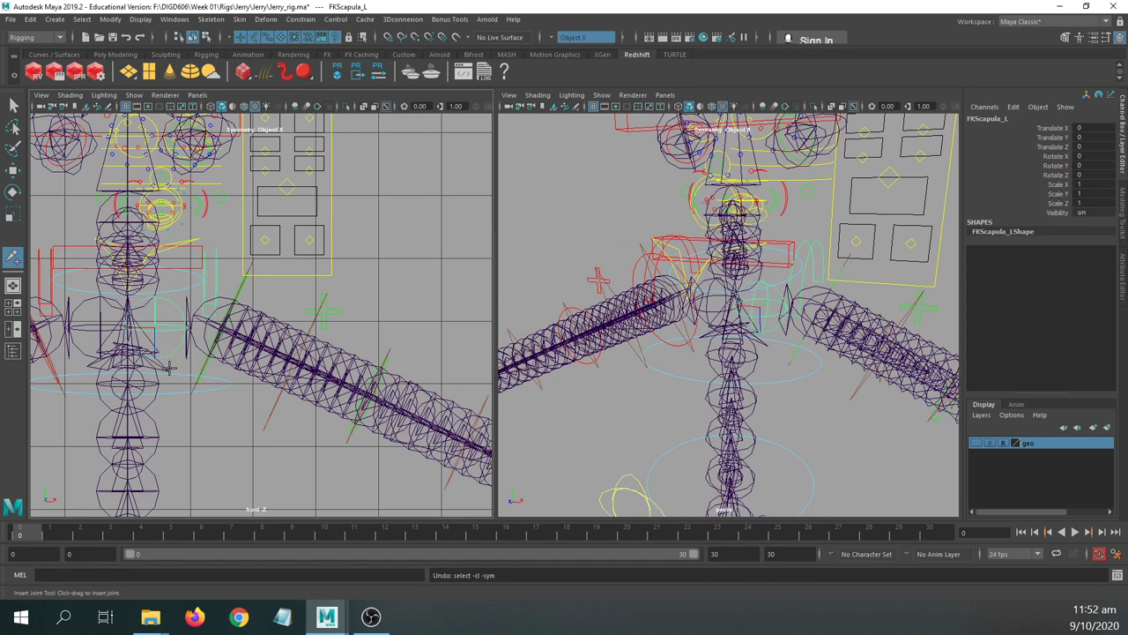
pyautogui.keyDown('alt'); pyautogui.moveTo(258, 294); pyautogui.dragTo(278, 340, button='middle'); pyautogui.keyUp('alt')
pyautogui.keyDown('alt'); pyautogui.moveTo(277, 340); pyautogui.dragTo(295, 269, button='right'); pyautogui.keyUp('alt')
pyautogui.hotkey('ctrl', 'z')
pyautogui.hotkey('ctrl', 'z')
pyautogui.hotkey('ctrl', 'z')
pyautogui.hotkey('shift', 'z')
pyautogui.keyDown('alt'); pyautogui.moveTo(281, 279); pyautogui.dragTo(244, 169, button='middle'); pyautogui.keyUp('alt')
pyautogui.keyDown('alt'); pyautogui.moveTo(197, 247); pyautogui.dragTo(202, 242, button='middle'); pyautogui.keyUp('alt')
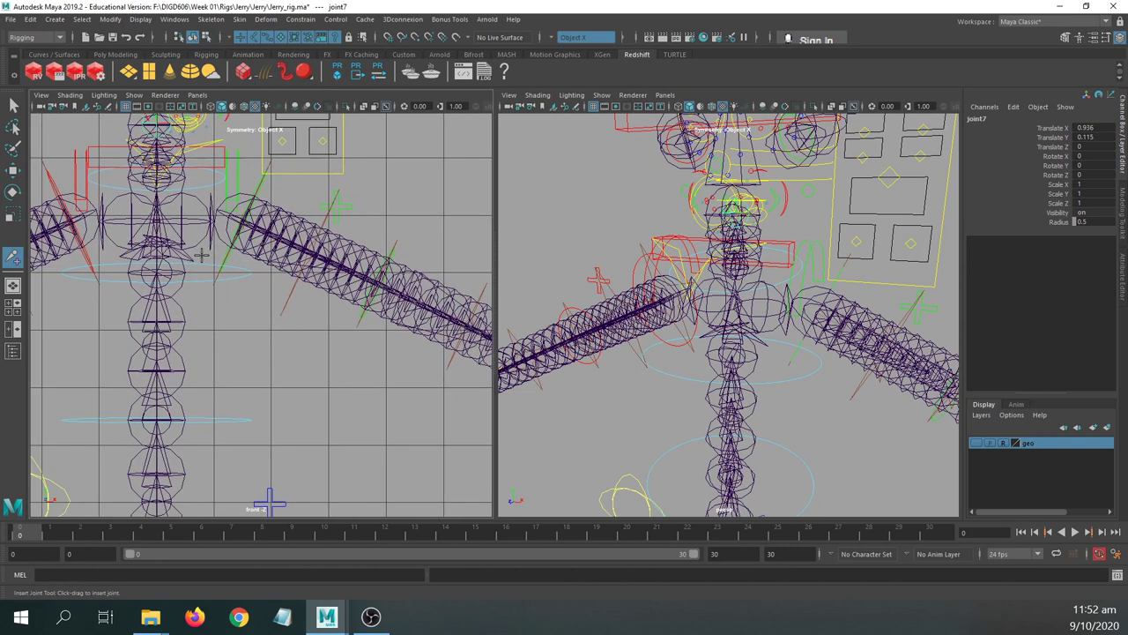
# - Clear the joint selection and leave the Insert Joint tool for the Select tool
pyautogui.click(226, 267)
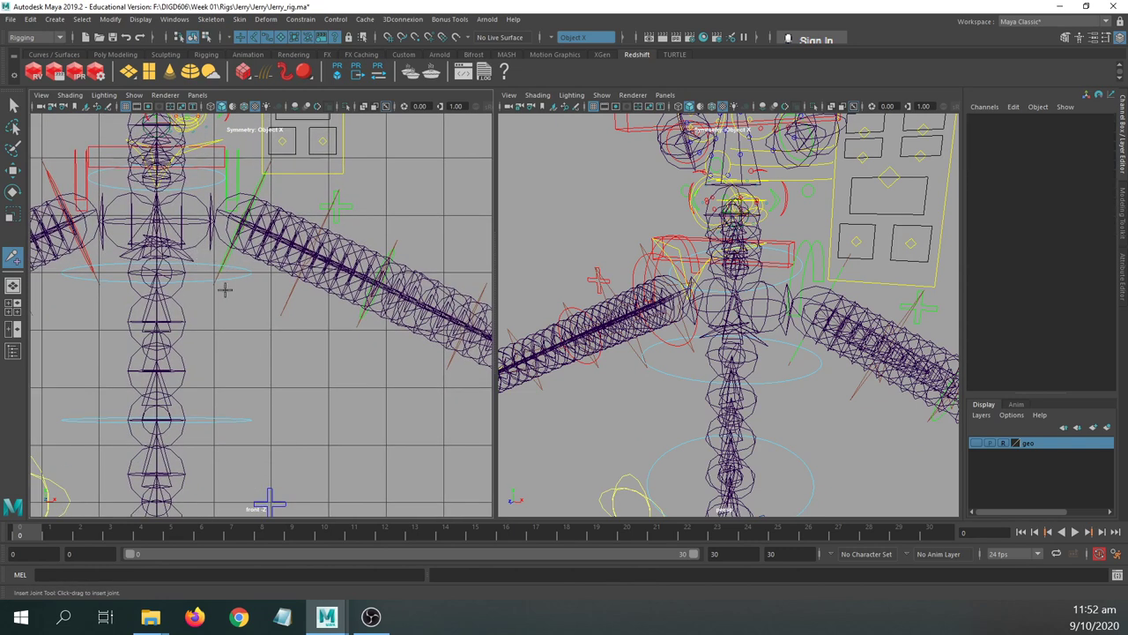
pyautogui.click(605, 406)
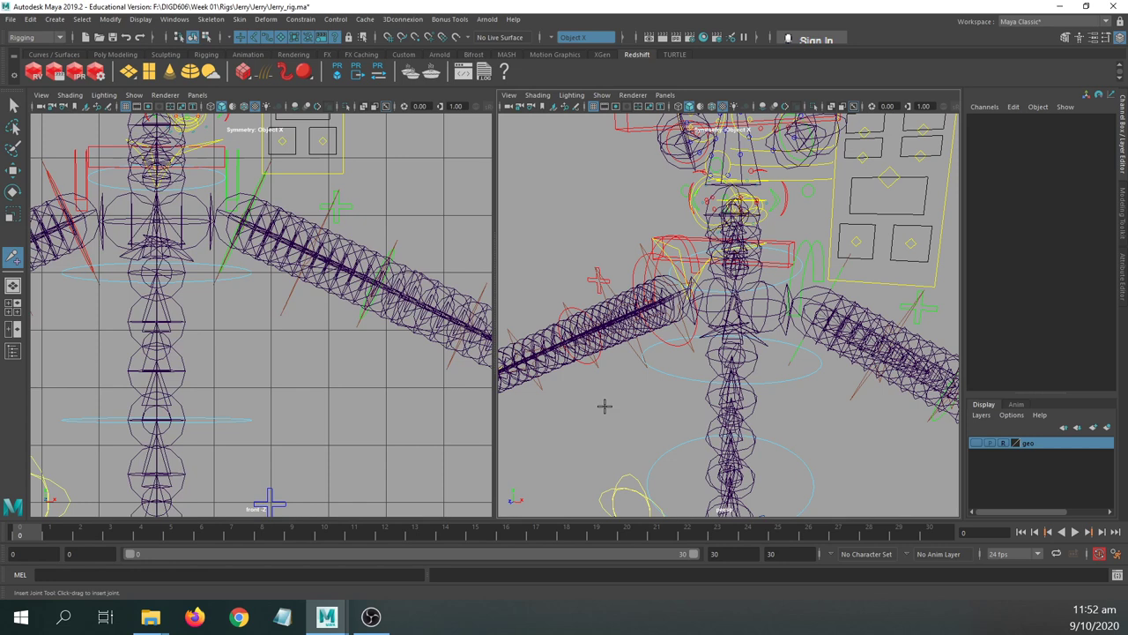
pyautogui.click(351, 170)
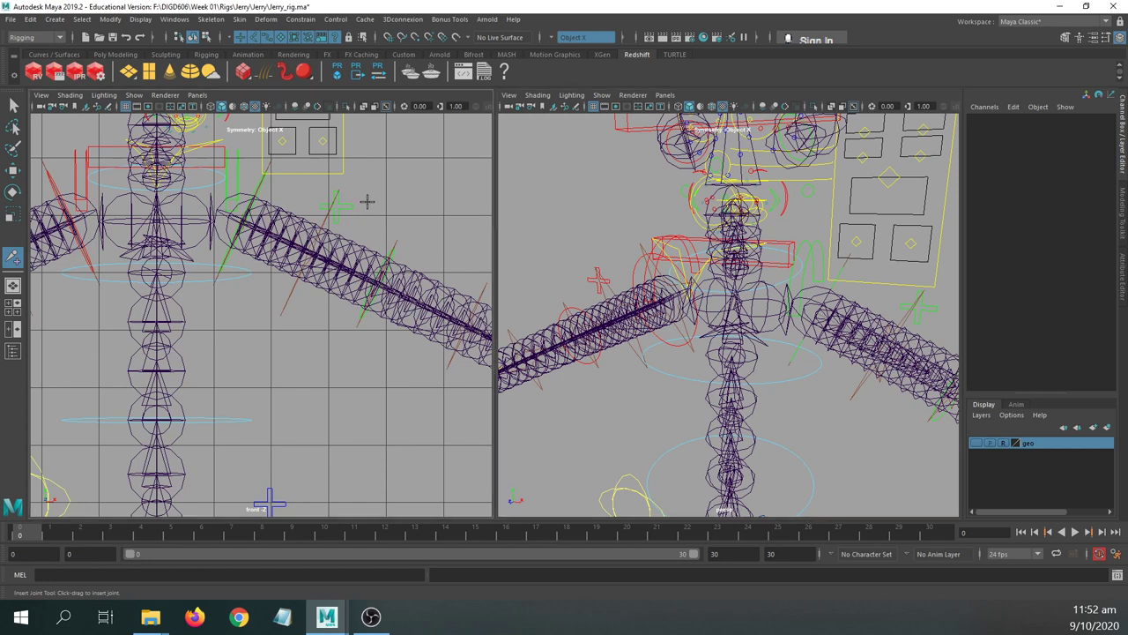
pyautogui.scroll(4, 605, 234)
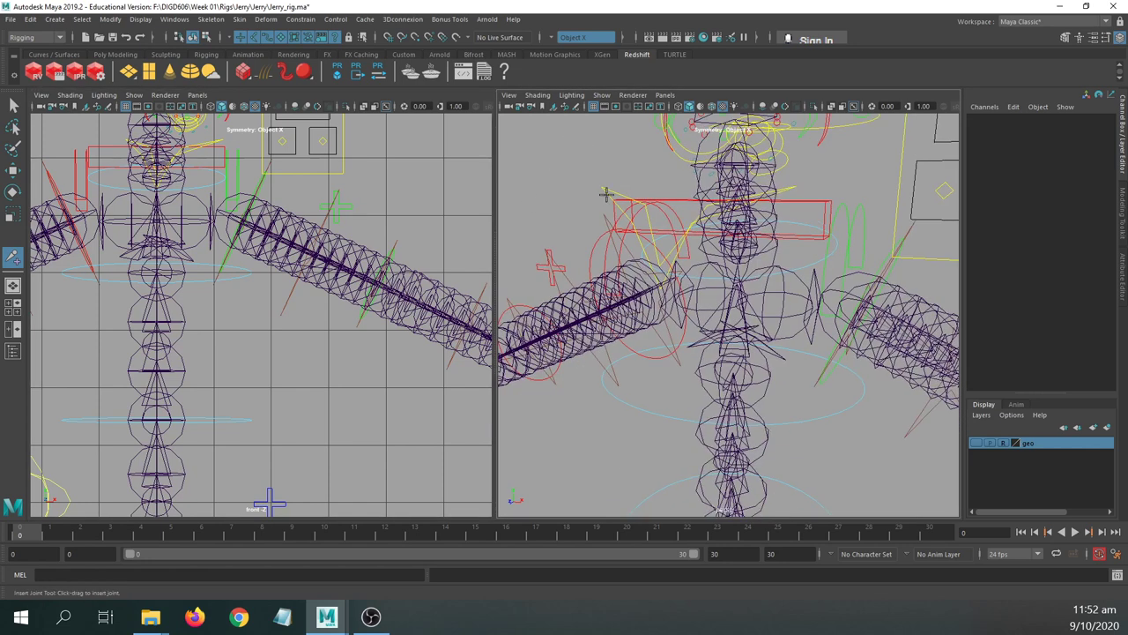
pyautogui.press('q')
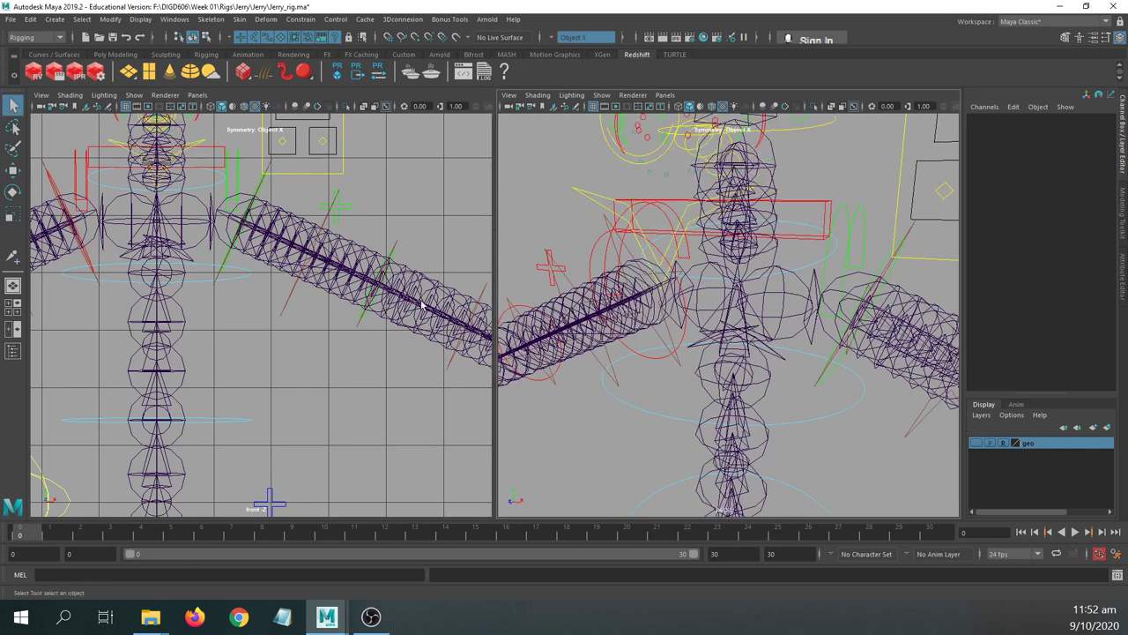
# - Compare how the face controls display with the Select, Move and Insert Joint tools active
pyautogui.keyDown('alt'); pyautogui.moveTo(287, 360); pyautogui.dragTo(293, 456, button='middle'); pyautogui.keyUp('alt')
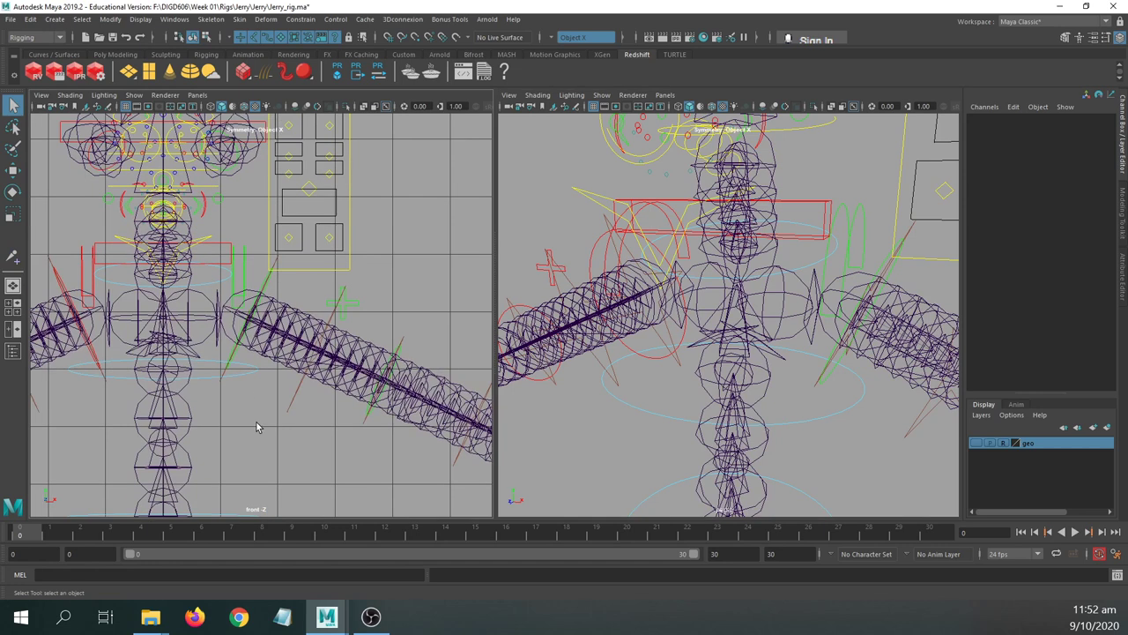
pyautogui.press('y')
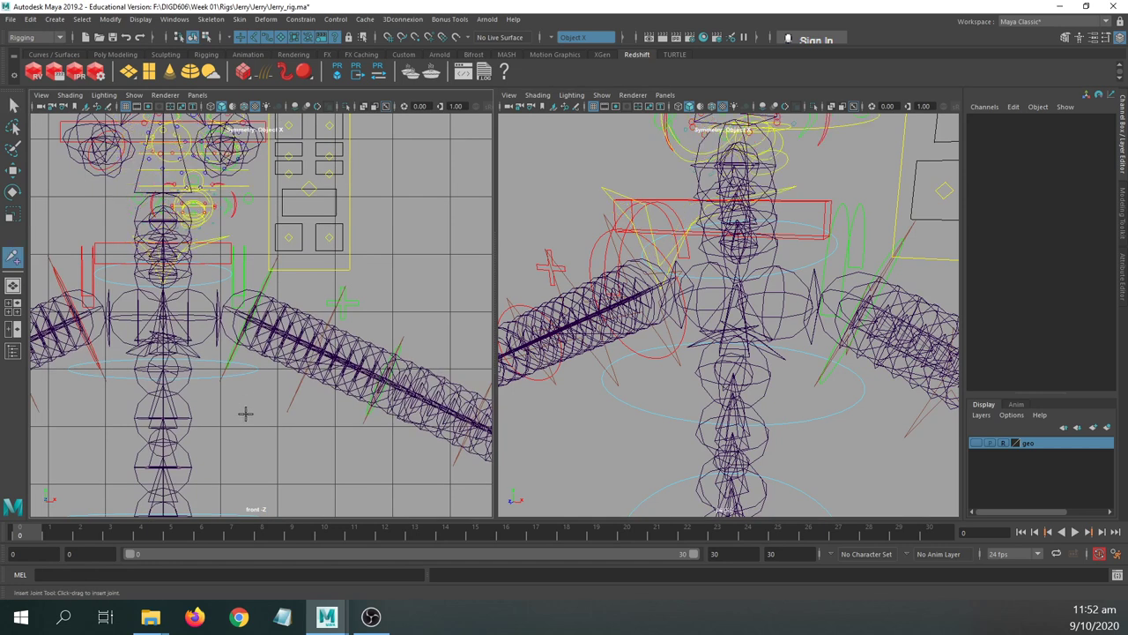
pyautogui.press('q')
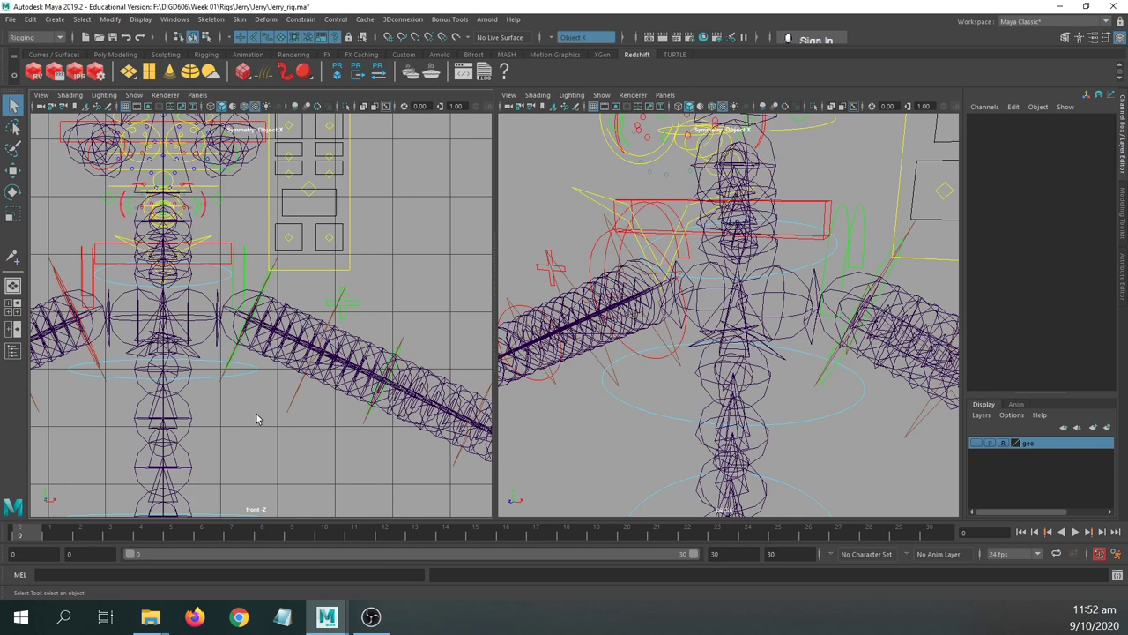
pyautogui.press('w')
pyautogui.click(210, 363)
pyautogui.click(250, 419)
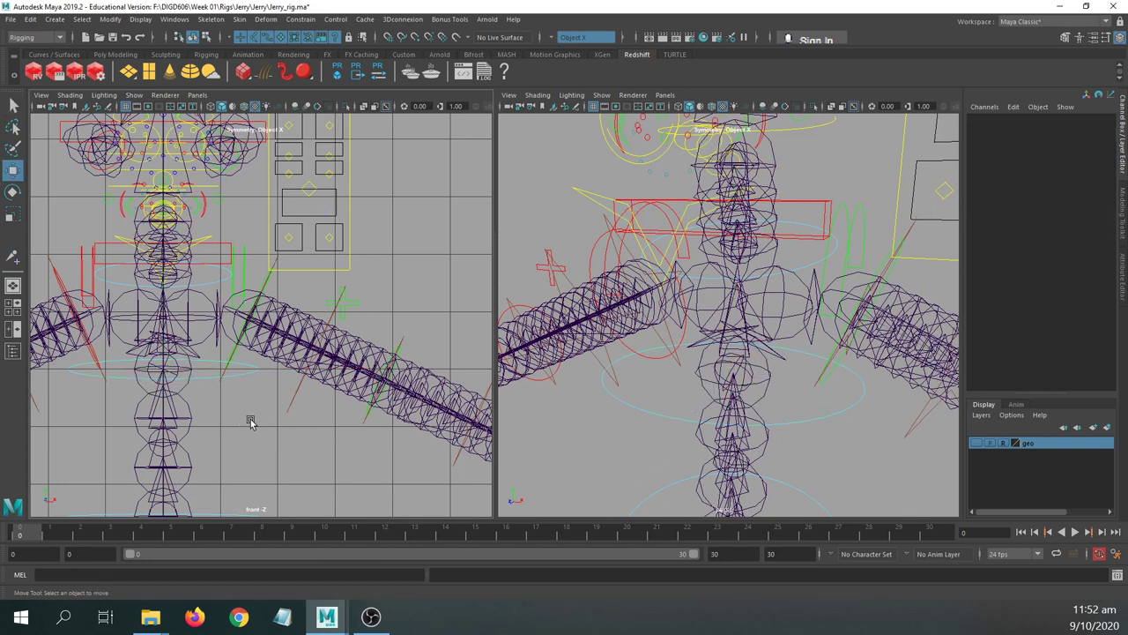
pyautogui.press('y')
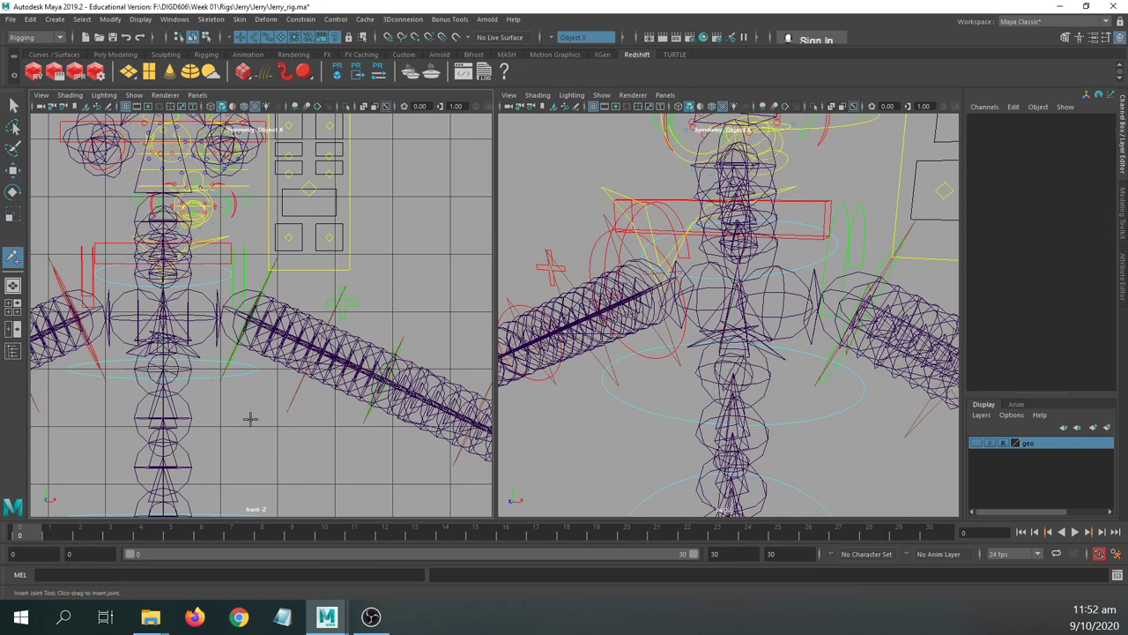
# - Undo back through the chest control and new-chain joint selections and redo the seventh joint's selection
pyautogui.hotkey('ctrl', 'z')
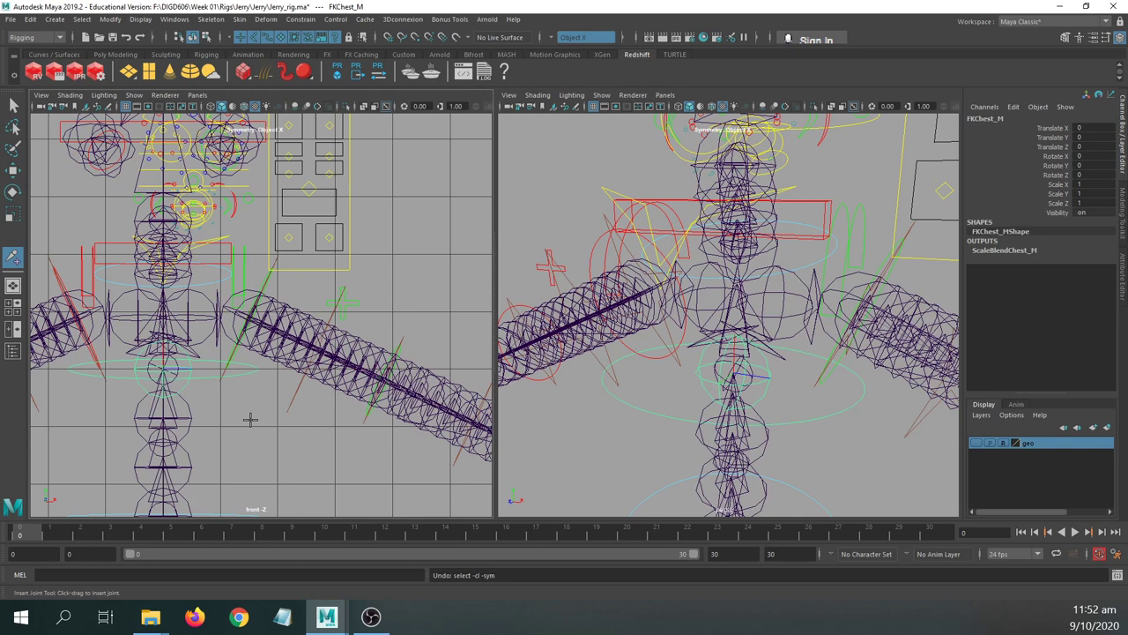
pyautogui.click(250, 420)
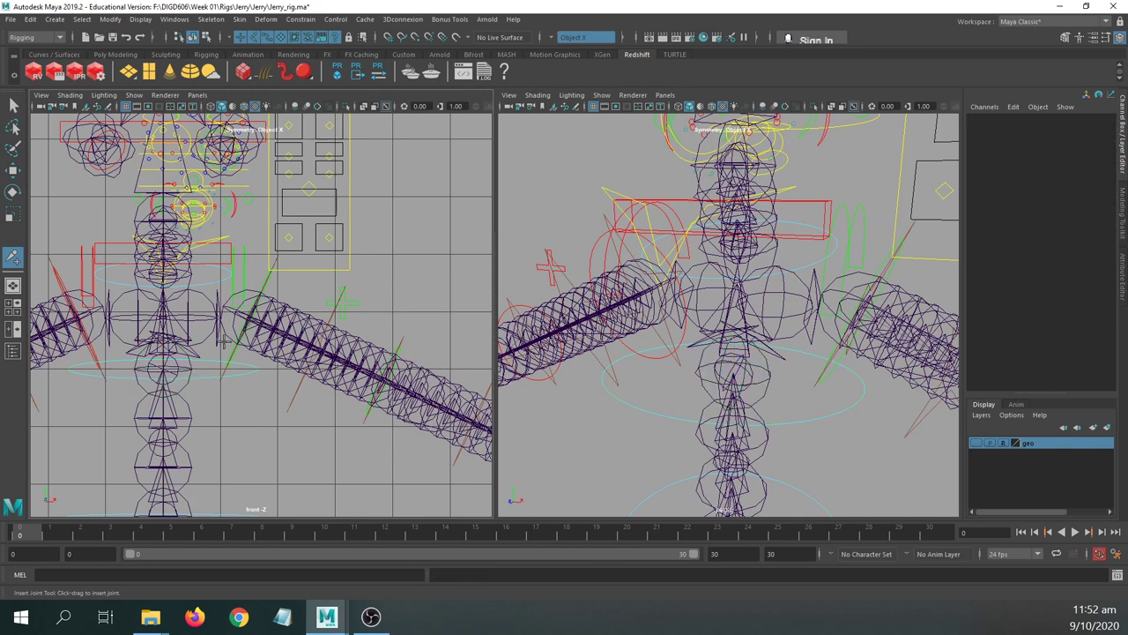
pyautogui.hotkey('ctrl', 'z')
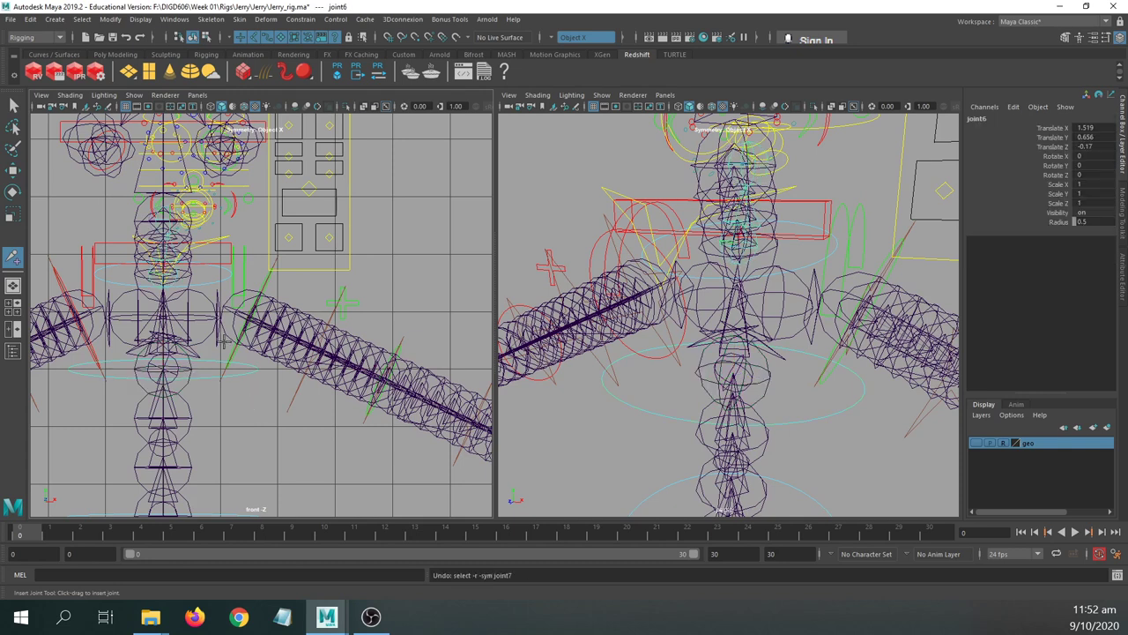
pyautogui.keyDown('alt'); pyautogui.moveTo(329, 210); pyautogui.dragTo(477, 269, button='right'); pyautogui.keyUp('alt')
pyautogui.hotkey('ctrl', 'z')
pyautogui.hotkey('ctrl', 'y')
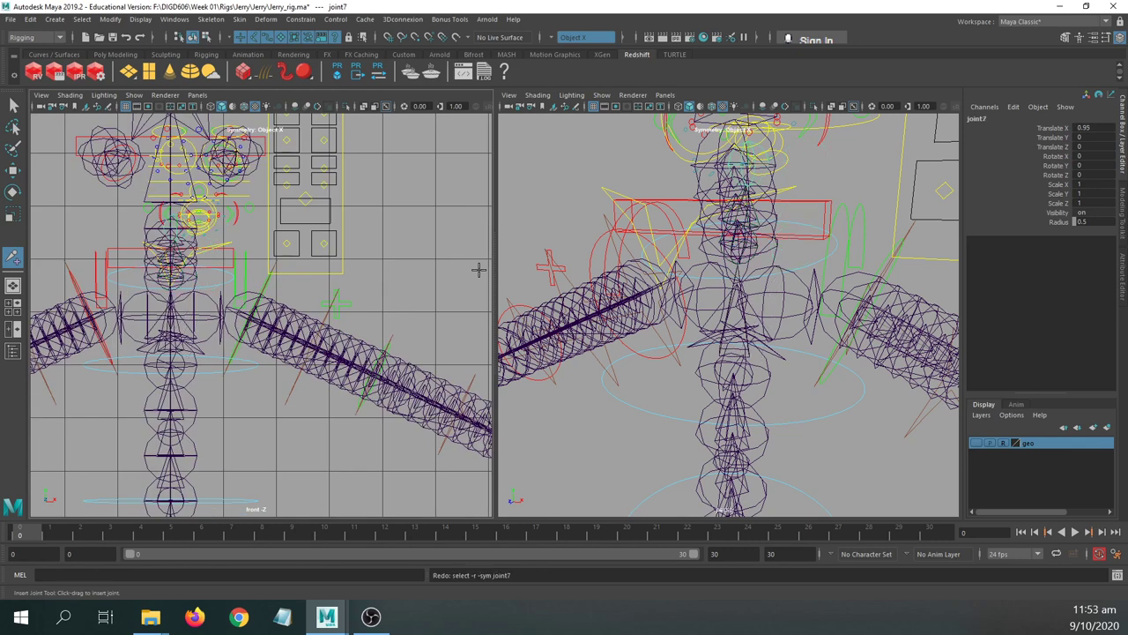
# - Clear the joint selection and switch from the Insert Joint tool to the Move tool
pyautogui.click(462, 273)
pyautogui.press('w')
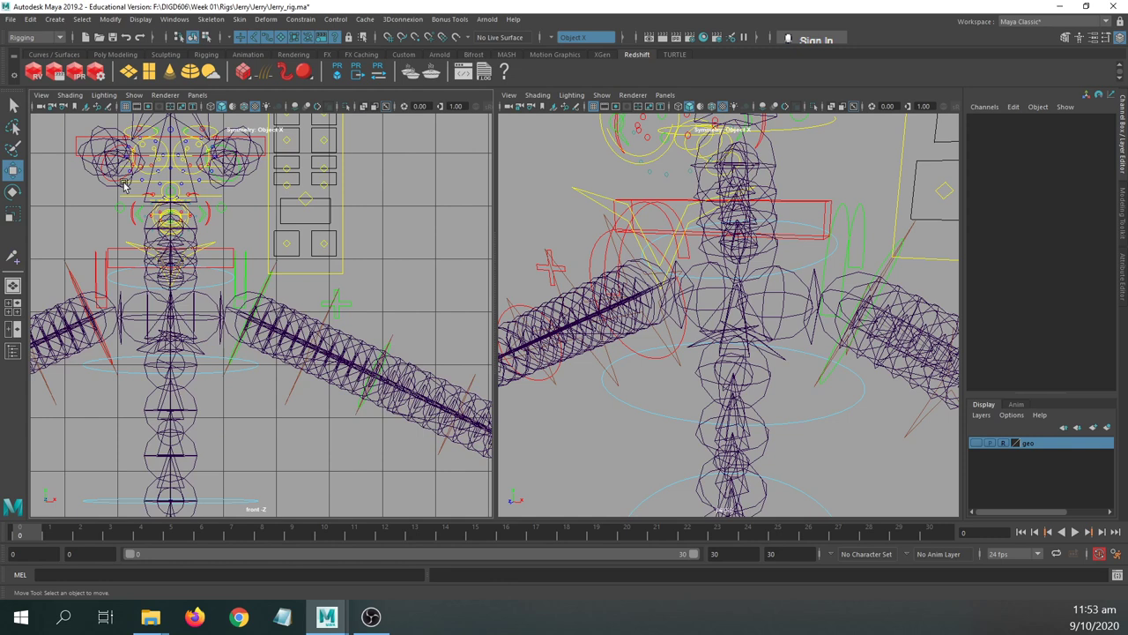
pyautogui.keyDown('alt'); pyautogui.moveTo(298, 459); pyautogui.dragTo(299, 466, button='right'); pyautogui.keyUp('alt')
pyautogui.scroll(2, 282, 429)
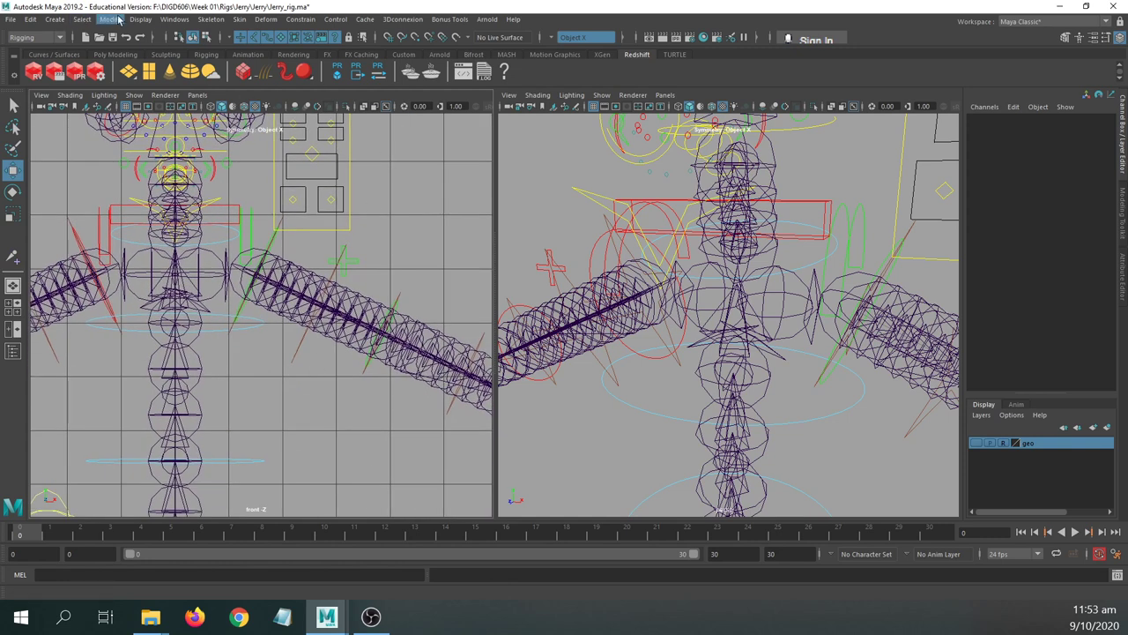
pyautogui.click(143, 19)
pyautogui.moveTo(220, 22)
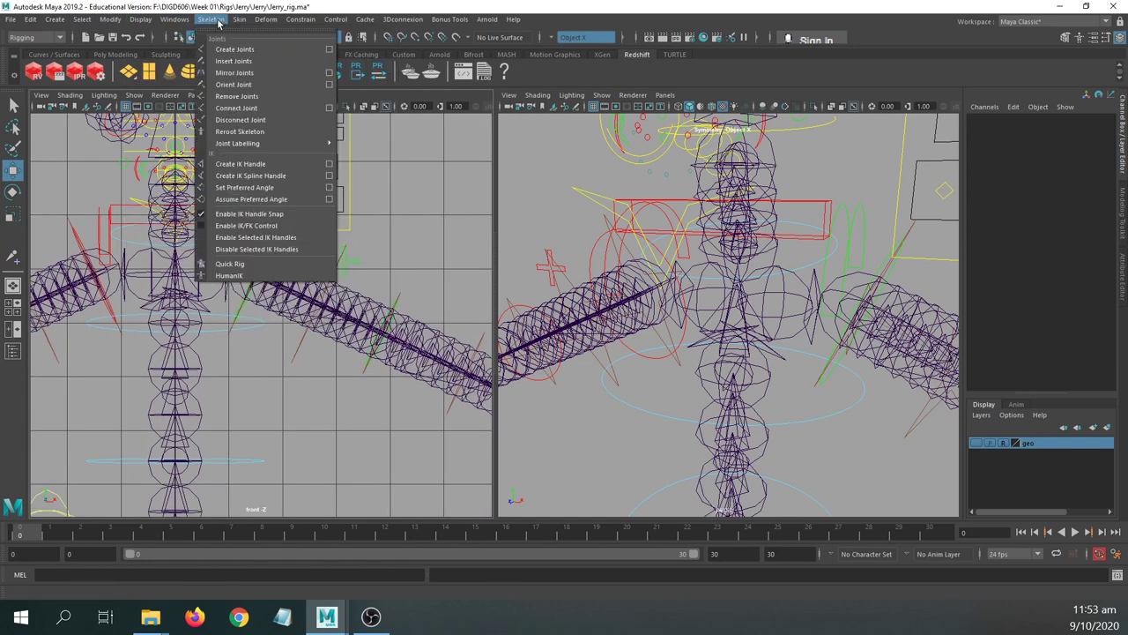
pyautogui.click(232, 62)
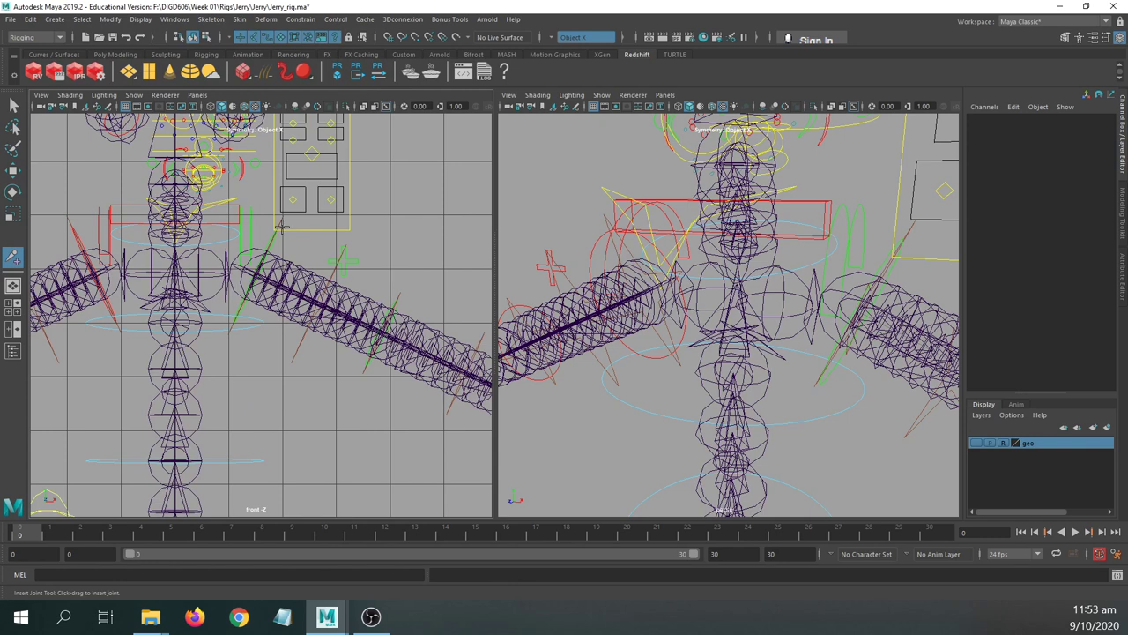
pyautogui.press('w')
pyautogui.keyDown('alt'); pyautogui.moveTo(381, 275); pyautogui.dragTo(315, 265, button='right'); pyautogui.keyUp('alt')
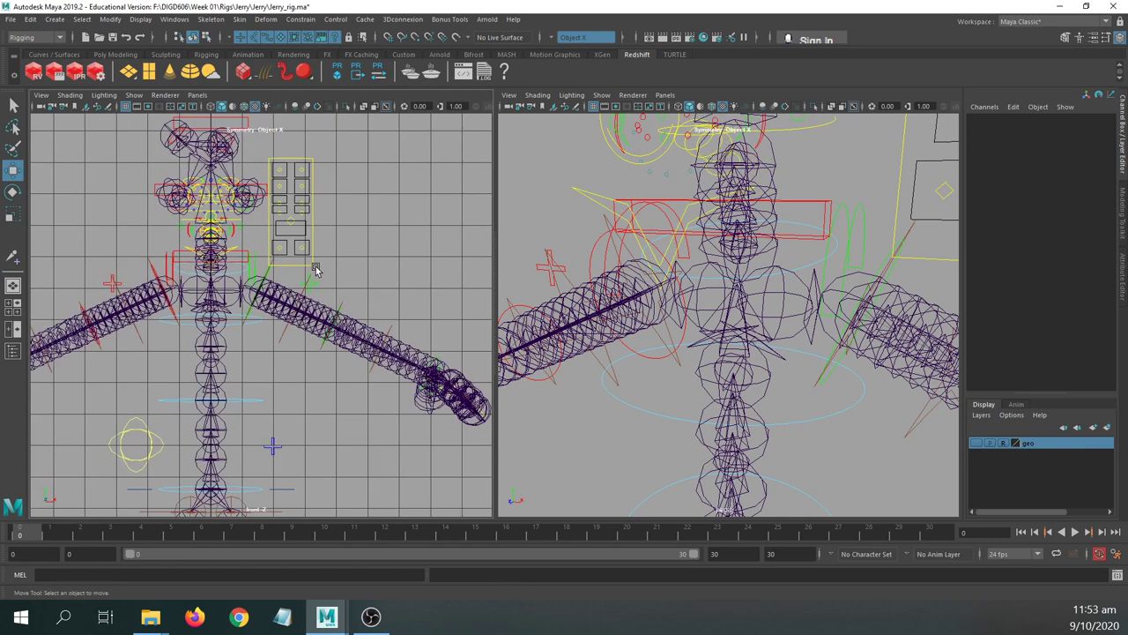
# - Switch the enlarged perspective view to the top orthographic view and examine the arm and hand joints from above
pyautogui.keyDown('alt'); pyautogui.click(316, 270); pyautogui.keyUp('alt')
pyautogui.press('space')
pyautogui.keyDown('alt'); pyautogui.moveTo(725, 259); pyautogui.dragTo(467, 243); pyautogui.keyUp('alt')
pyautogui.click(134, 95)
pyautogui.moveTo(167, 97)
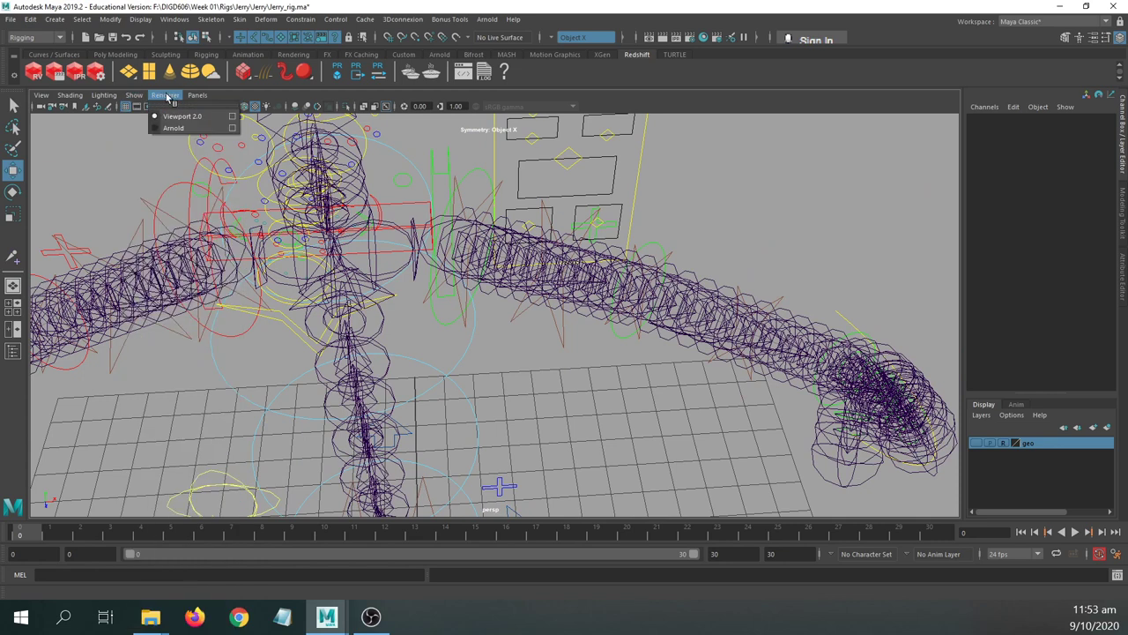
pyautogui.moveTo(164, 118)
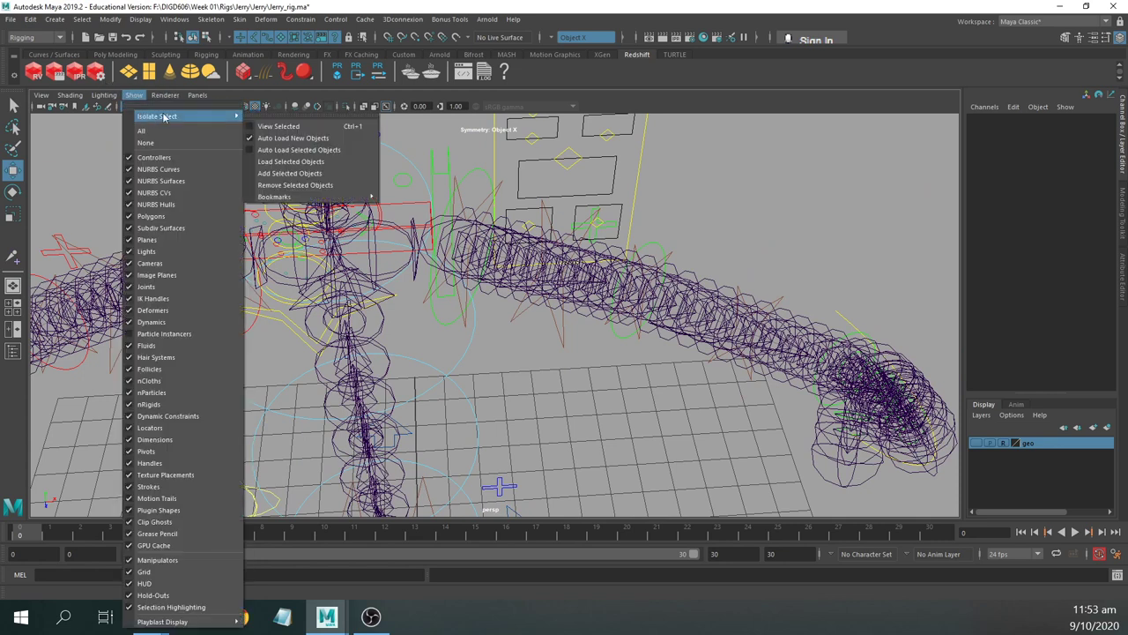
pyautogui.moveTo(222, 131)
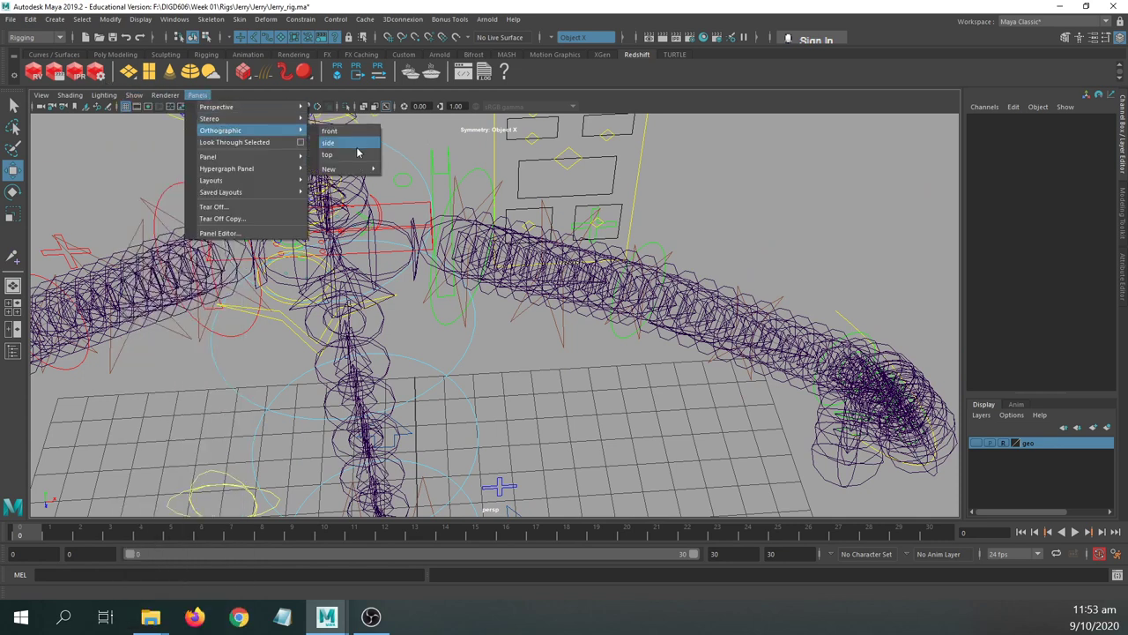
pyautogui.click(357, 155)
pyautogui.scroll(-10, 428, 344)
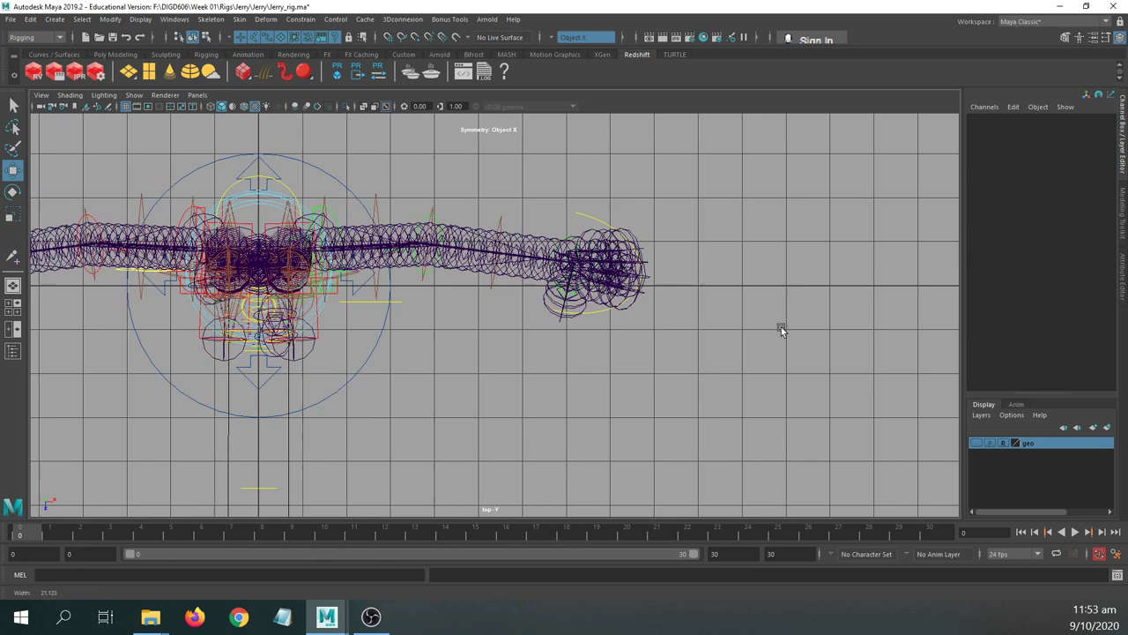
pyautogui.scroll(4, 416, 229)
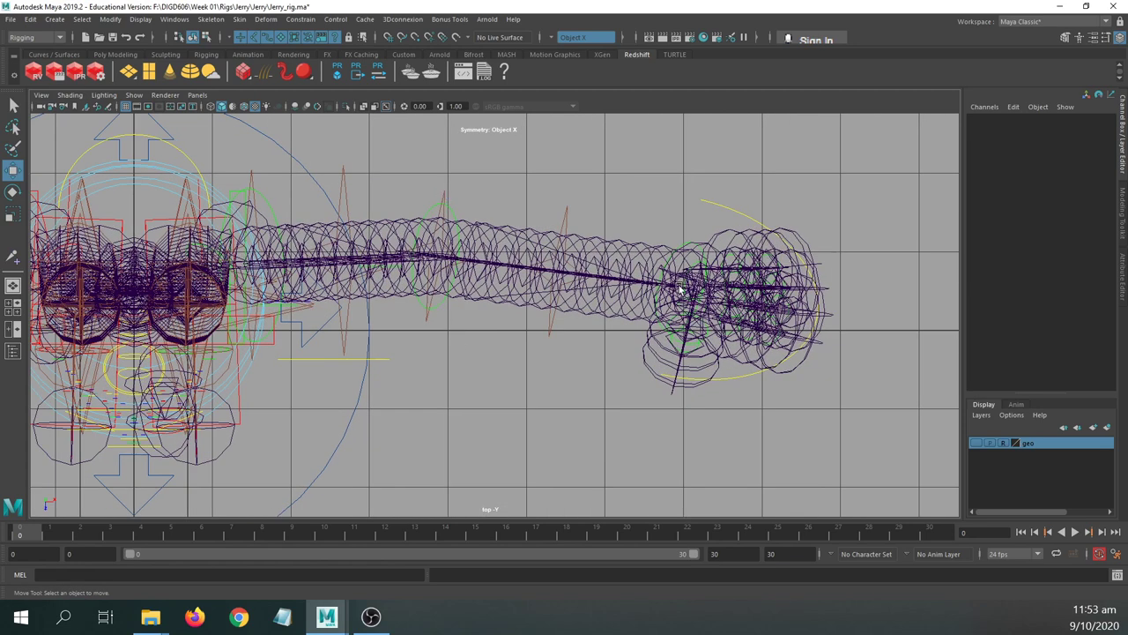
pyautogui.keyDown('alt'); pyautogui.moveTo(680, 288); pyautogui.dragTo(570, 256, button='middle'); pyautogui.keyUp('alt')
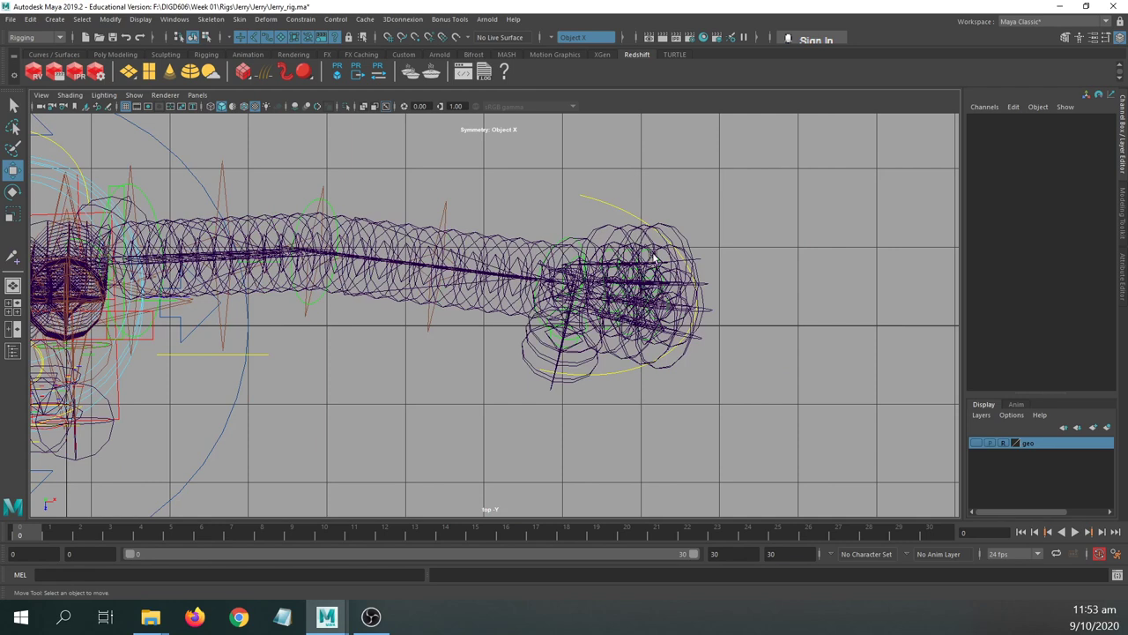
pyautogui.keyDown('alt'); pyautogui.moveTo(654, 257); pyautogui.dragTo(811, 26, button='middle'); pyautogui.keyUp('alt')
# - Examine the spine, hip, leg and foot joints of the skeleton in the enlarged front view
pyautogui.press('space')
pyautogui.press('space')
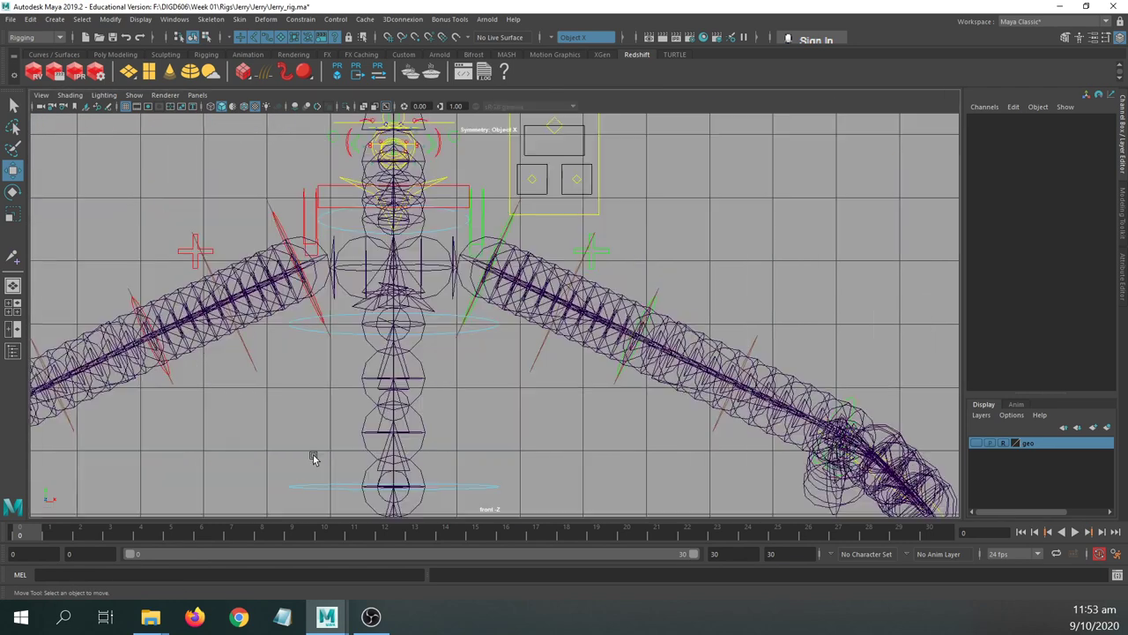
pyautogui.keyDown('alt'); pyautogui.moveTo(407, 357); pyautogui.dragTo(446, 202, button='middle'); pyautogui.keyUp('alt')
pyautogui.keyDown('alt'); pyautogui.moveTo(486, 503); pyautogui.dragTo(499, 166, button='middle'); pyautogui.keyUp('alt')
pyautogui.keyDown('alt'); pyautogui.moveTo(662, 320); pyautogui.dragTo(661, 355, button='middle'); pyautogui.keyUp('alt')
pyautogui.keyDown('alt'); pyautogui.moveTo(661, 355); pyautogui.dragTo(518, 322, button='right'); pyautogui.keyUp('alt')
pyautogui.keyDown('alt'); pyautogui.moveTo(518, 322); pyautogui.dragTo(484, 183, button='middle'); pyautogui.keyUp('alt')
pyautogui.keyDown('alt'); pyautogui.moveTo(556, 255); pyautogui.dragTo(533, 329, button='middle'); pyautogui.keyUp('alt')
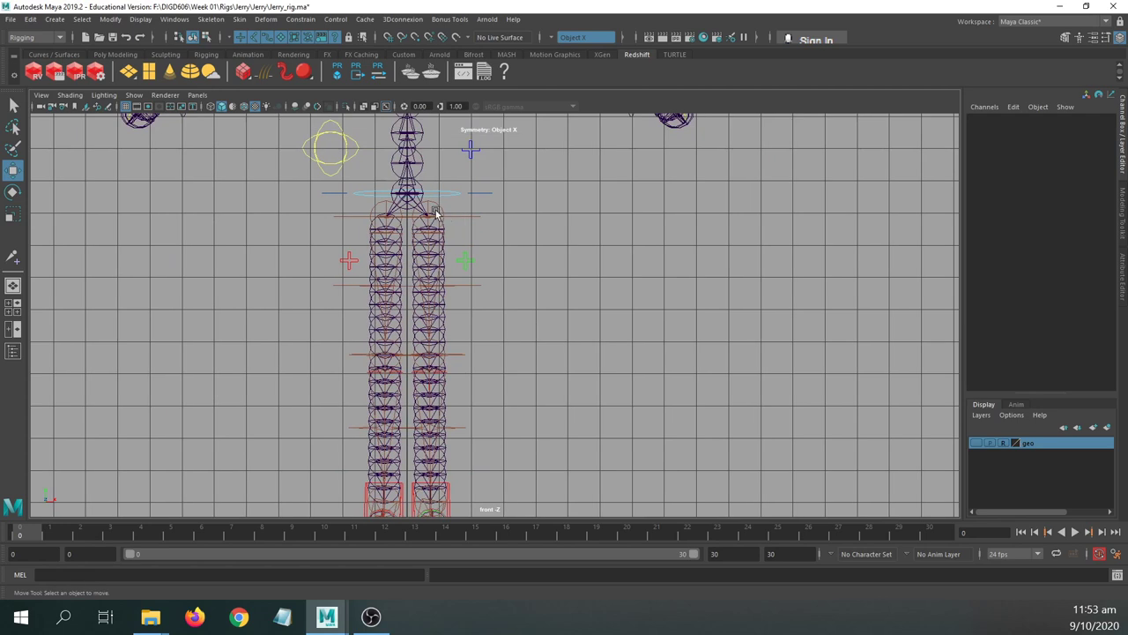
pyautogui.keyDown('alt'); pyautogui.moveTo(521, 408); pyautogui.dragTo(529, 330, button='middle'); pyautogui.keyUp('alt')
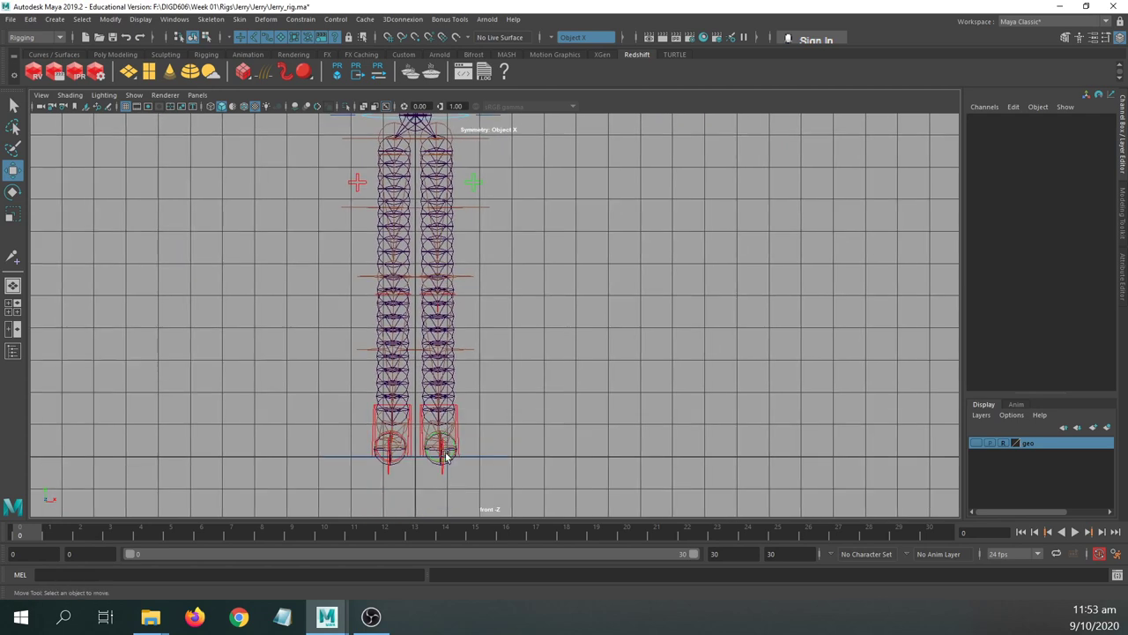
# - Return to the two-view layout, switch the top view to the side orthographic view and frame the foot joints
pyautogui.press('space')
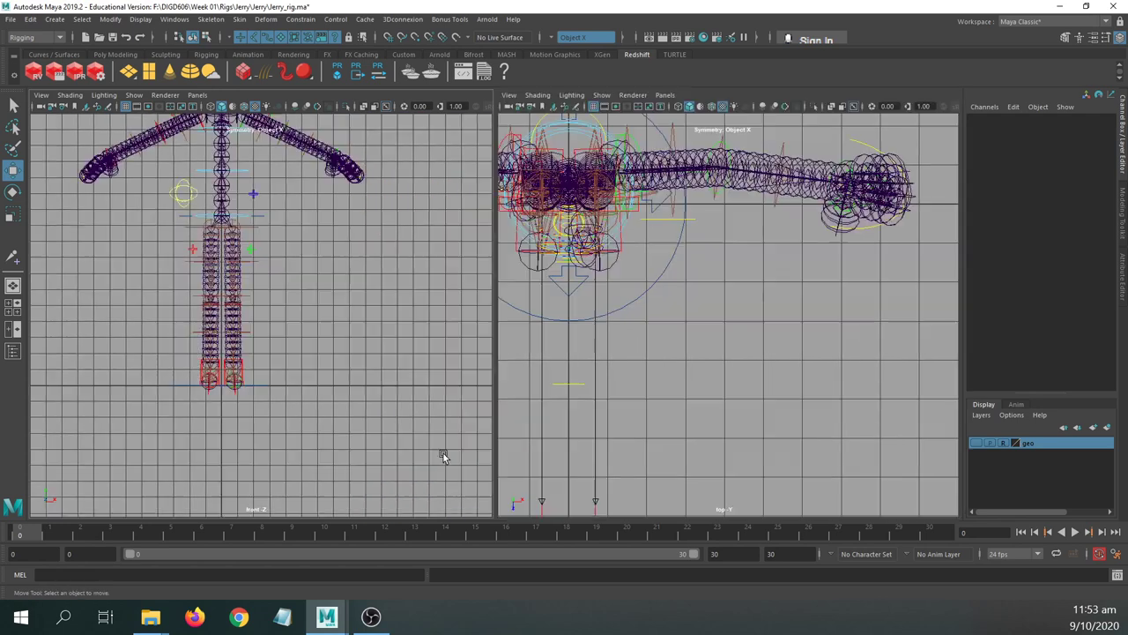
pyautogui.click(665, 94)
pyautogui.moveTo(705, 130)
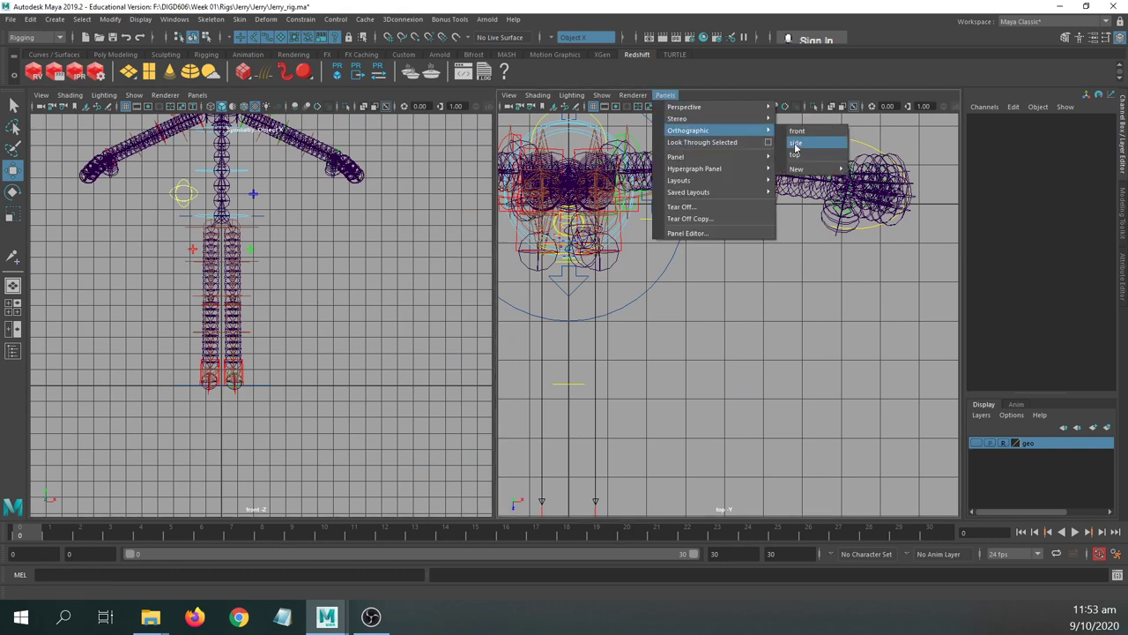
pyautogui.click(796, 144)
pyautogui.keyDown('alt'); pyautogui.moveTo(727, 331); pyautogui.dragTo(639, 101, button='middle'); pyautogui.keyUp('alt')
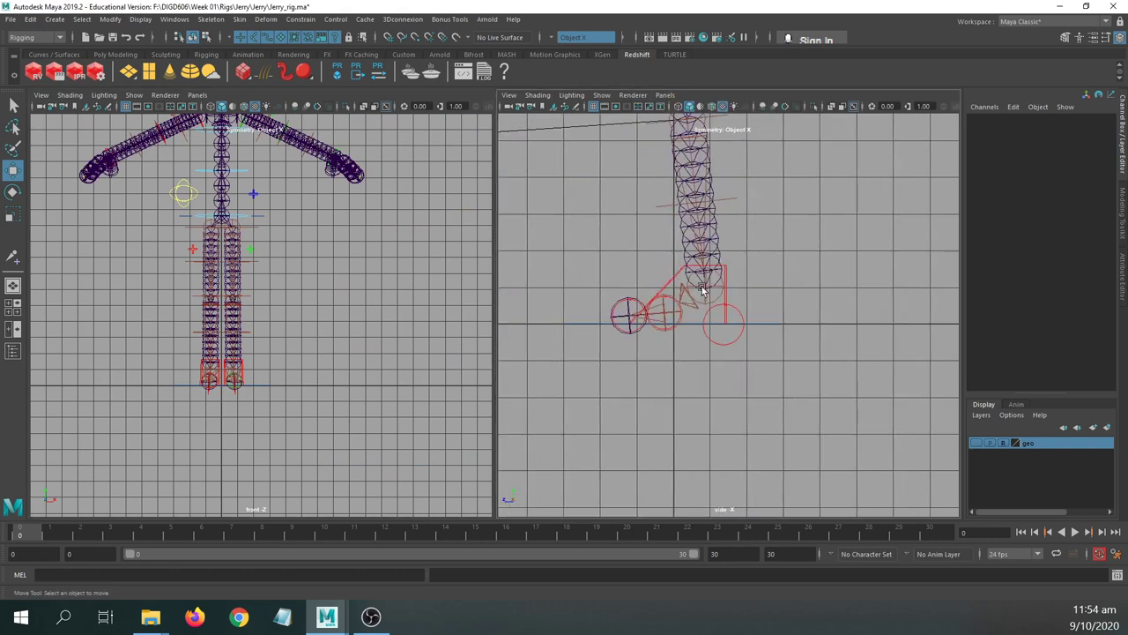
# - Select the root joint and, after it, the right hip joint in the front view to inspect them
pyautogui.keyDown('alt'); pyautogui.moveTo(356, 310); pyautogui.dragTo(355, 415, button='middle'); pyautogui.keyUp('alt')
pyautogui.keyDown('alt'); pyautogui.moveTo(273, 291); pyautogui.dragTo(305, 411, button='right'); pyautogui.keyUp('alt')
pyautogui.keyDown('alt'); pyautogui.moveTo(305, 411); pyautogui.dragTo(387, 346, button='middle'); pyautogui.keyUp('alt')
pyautogui.keyDown('alt'); pyautogui.moveTo(274, 363); pyautogui.dragTo(261, 388, button='middle'); pyautogui.keyUp('alt')
pyautogui.keyDown('alt'); pyautogui.moveTo(266, 386); pyautogui.dragTo(400, 344, button='right'); pyautogui.keyUp('alt')
pyautogui.keyDown('alt'); pyautogui.moveTo(282, 342); pyautogui.dragTo(324, 308, button='middle'); pyautogui.keyUp('alt')
pyautogui.scroll(2, 325, 310)
pyautogui.click(284, 282)
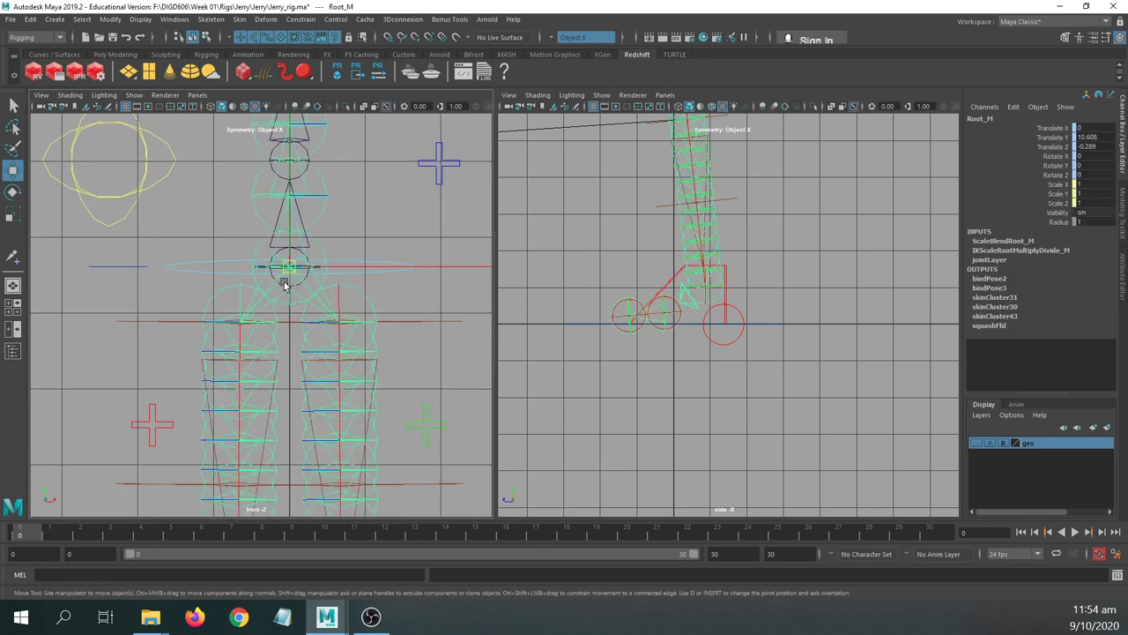
pyautogui.click(236, 291)
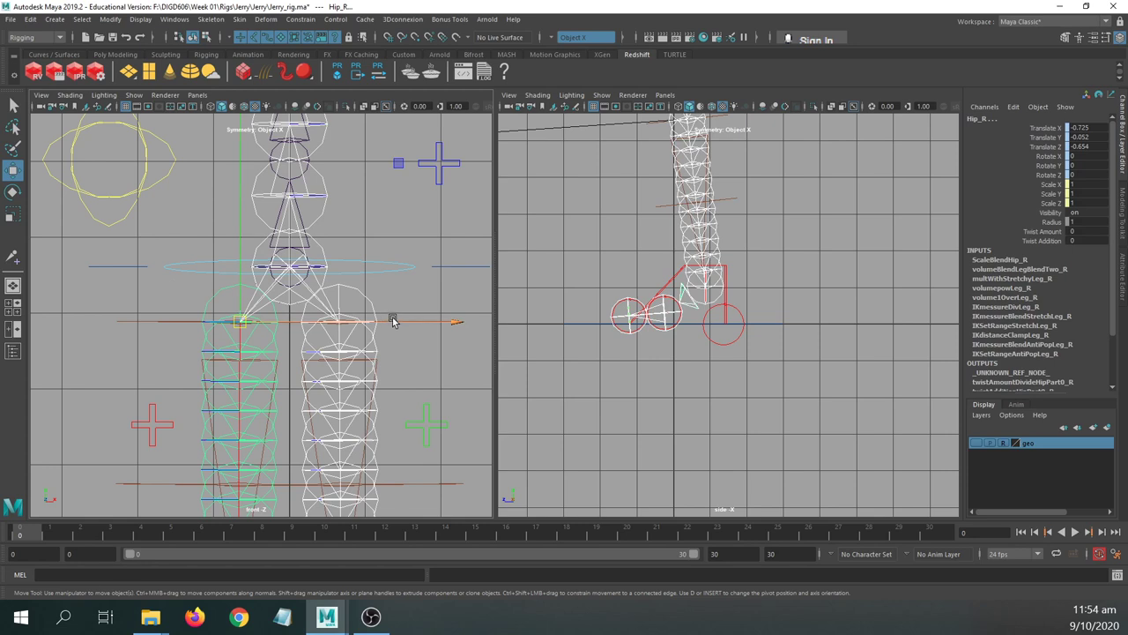
# - Clear the hip joint selection and check the joint display filter of the front view
pyautogui.scroll(-4, 396, 308)
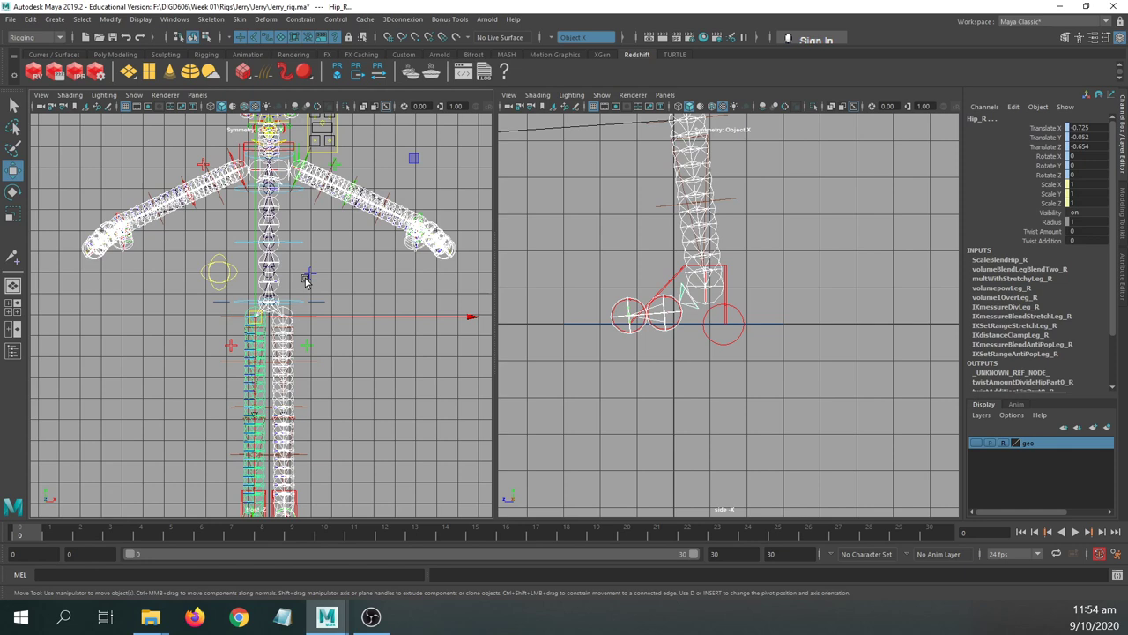
pyautogui.keyDown('alt'); pyautogui.moveTo(381, 251); pyautogui.dragTo(351, 272, button='middle'); pyautogui.keyUp('alt')
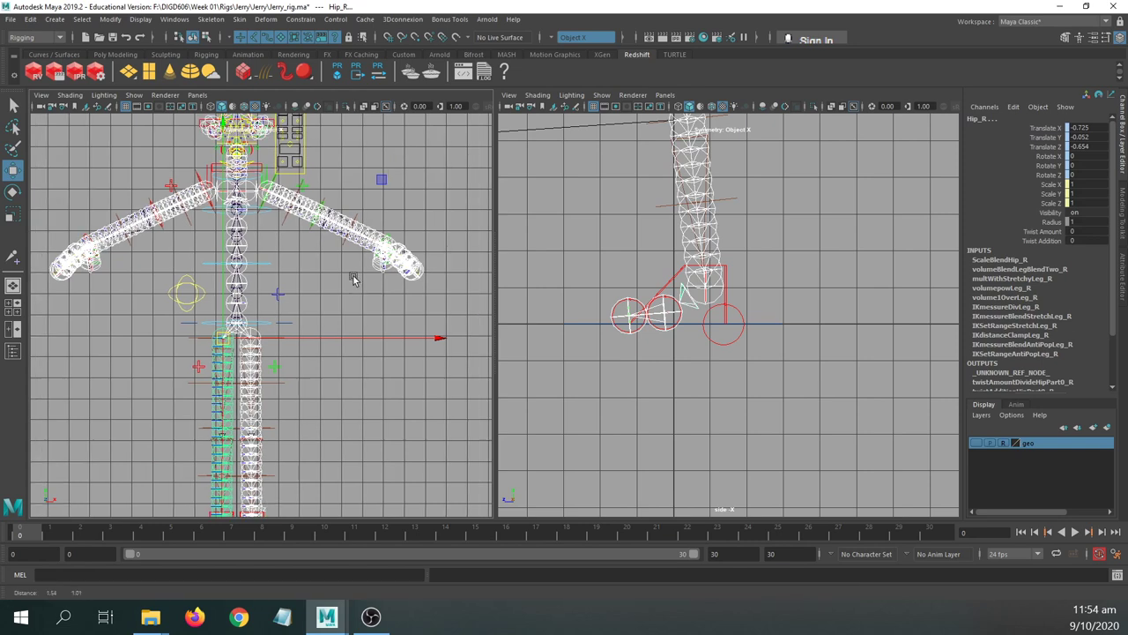
pyautogui.keyDown('alt'); pyautogui.moveTo(351, 272); pyautogui.dragTo(347, 287, button='right'); pyautogui.keyUp('alt')
pyautogui.scroll(-2, 335, 281)
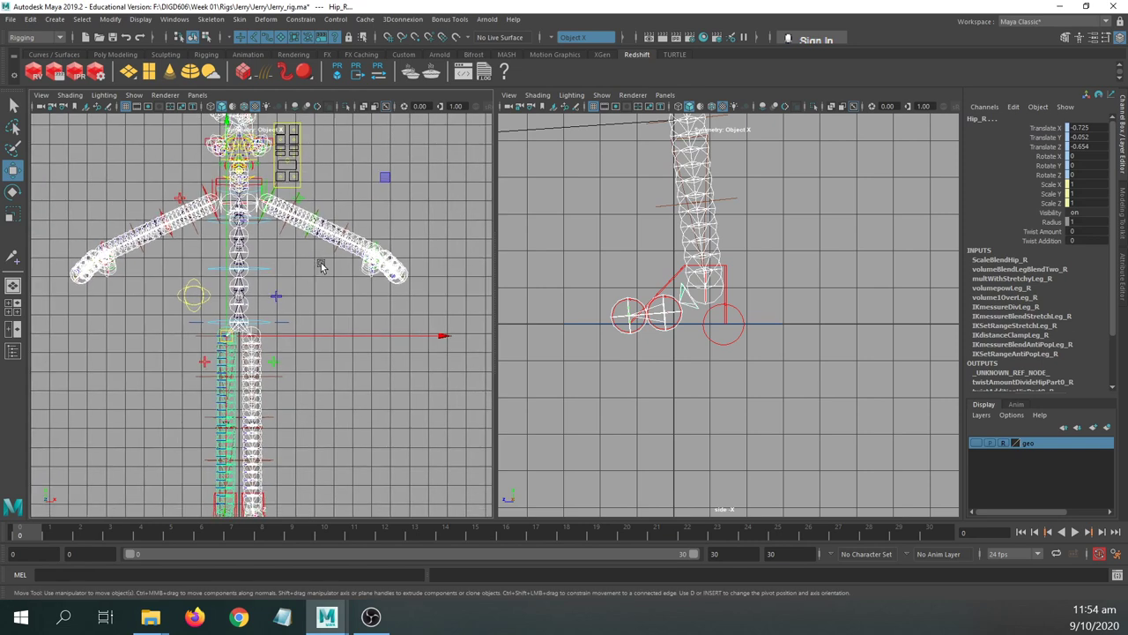
pyautogui.keyDown('alt'); pyautogui.moveTo(321, 267); pyautogui.dragTo(320, 345, button='middle'); pyautogui.keyUp('alt')
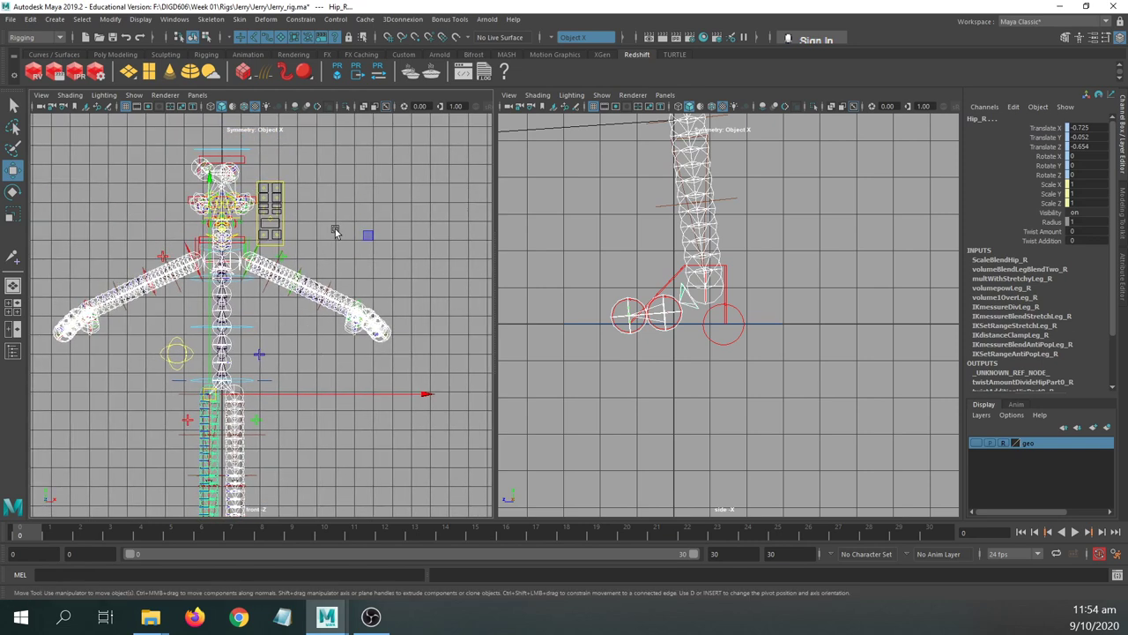
pyautogui.click(407, 262)
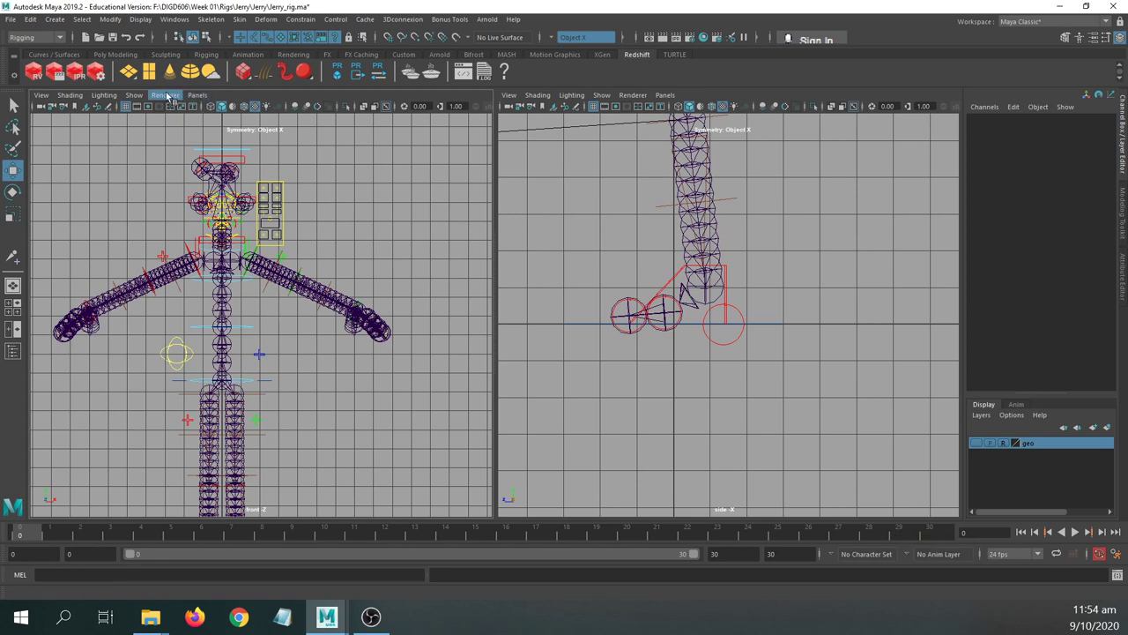
pyautogui.click(133, 94)
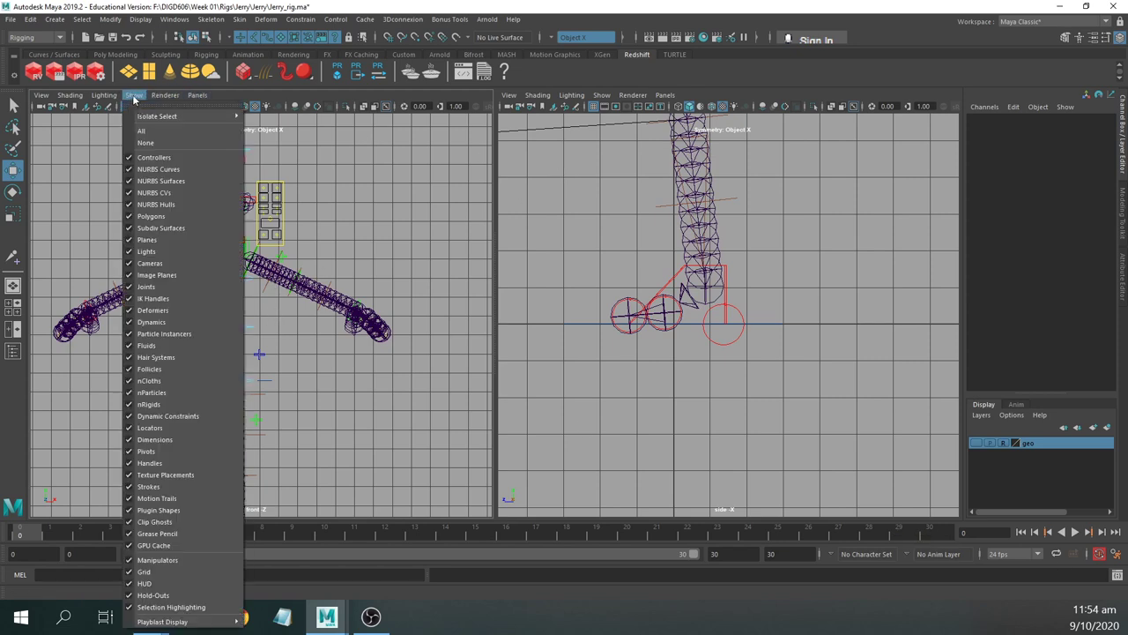
pyautogui.click(158, 288)
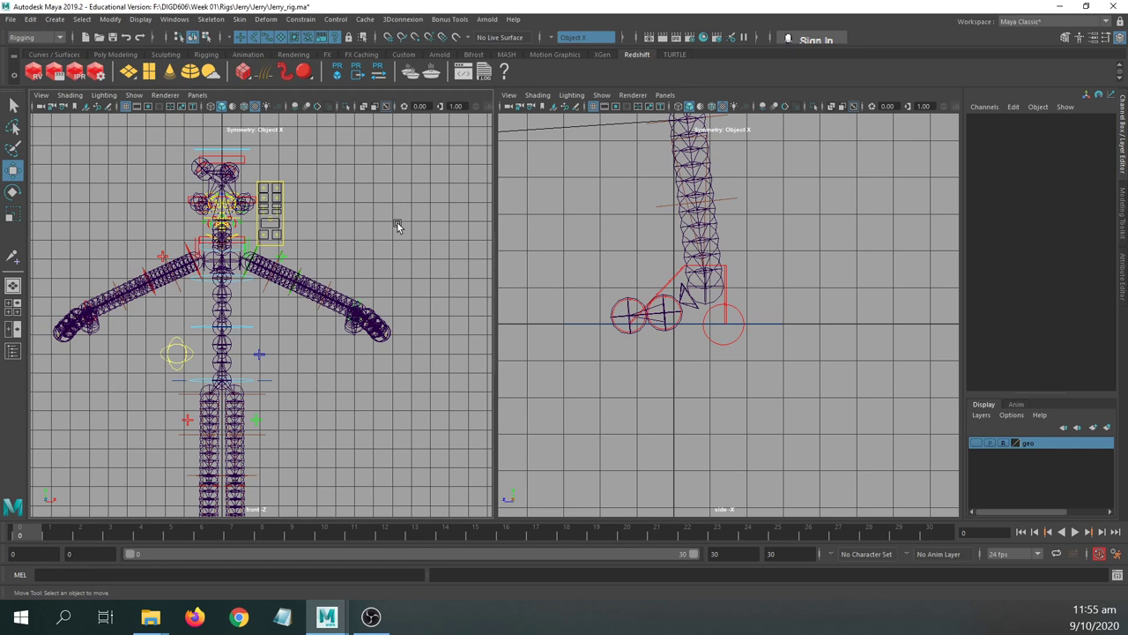
# - Switch to File Explorer, open DIGD606 > Week 01 > Rigs and select the Ray folder
pyautogui.hotkey('alt', 'Tab')
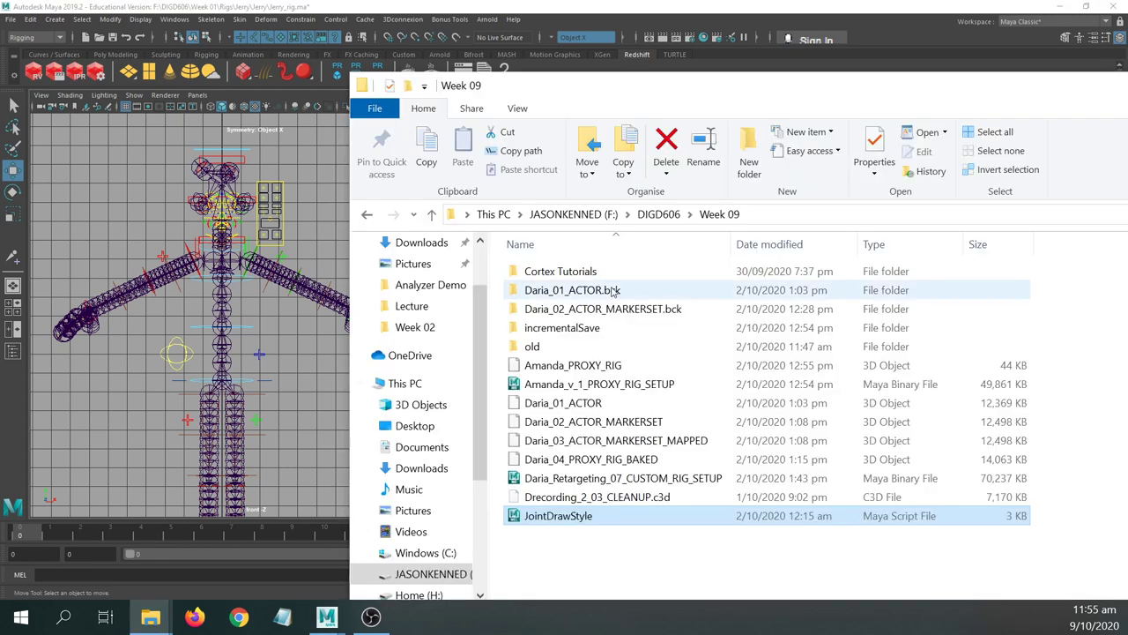
pyautogui.click(659, 214)
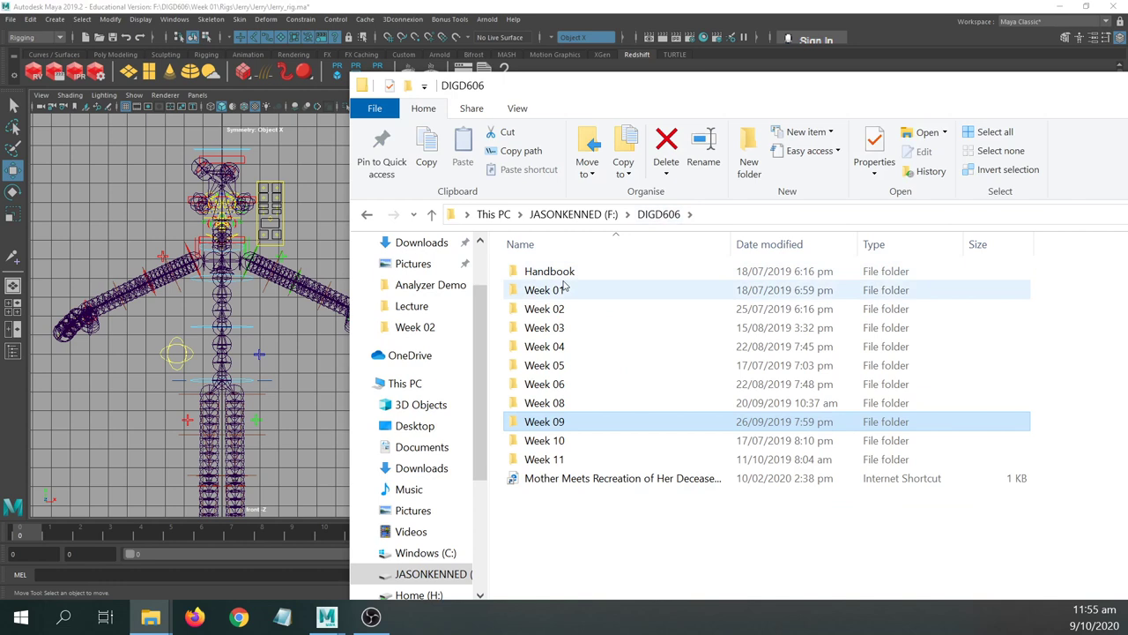
pyautogui.doubleClick(546, 290)
pyautogui.doubleClick(553, 309)
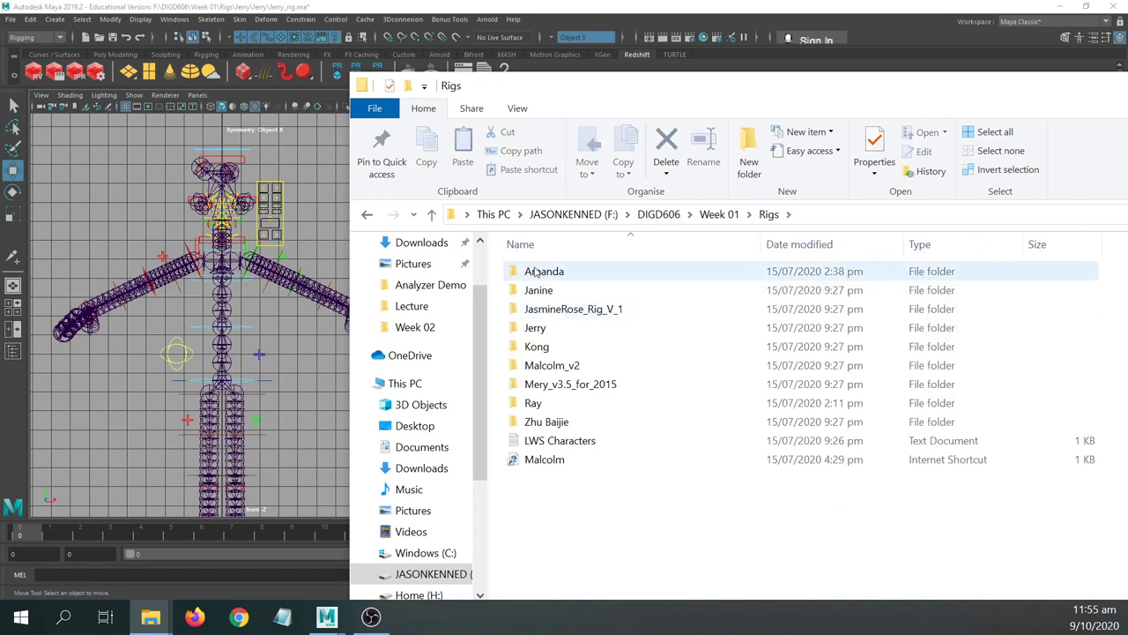
pyautogui.click(549, 408)
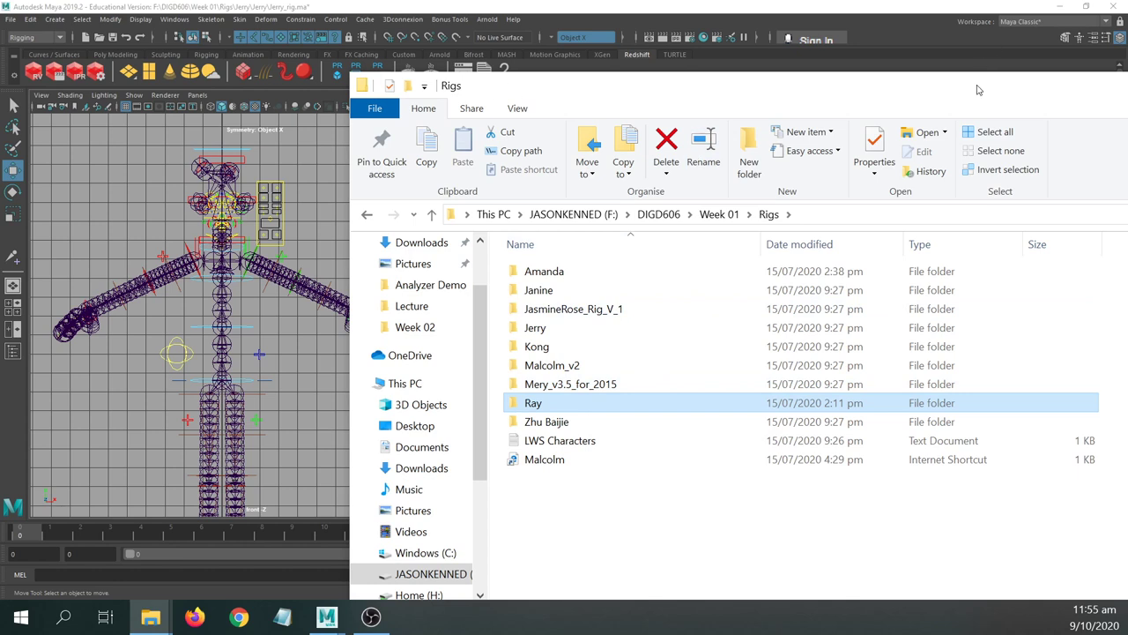
pyautogui.moveTo(976, 90); pyautogui.dragTo(668, 147)
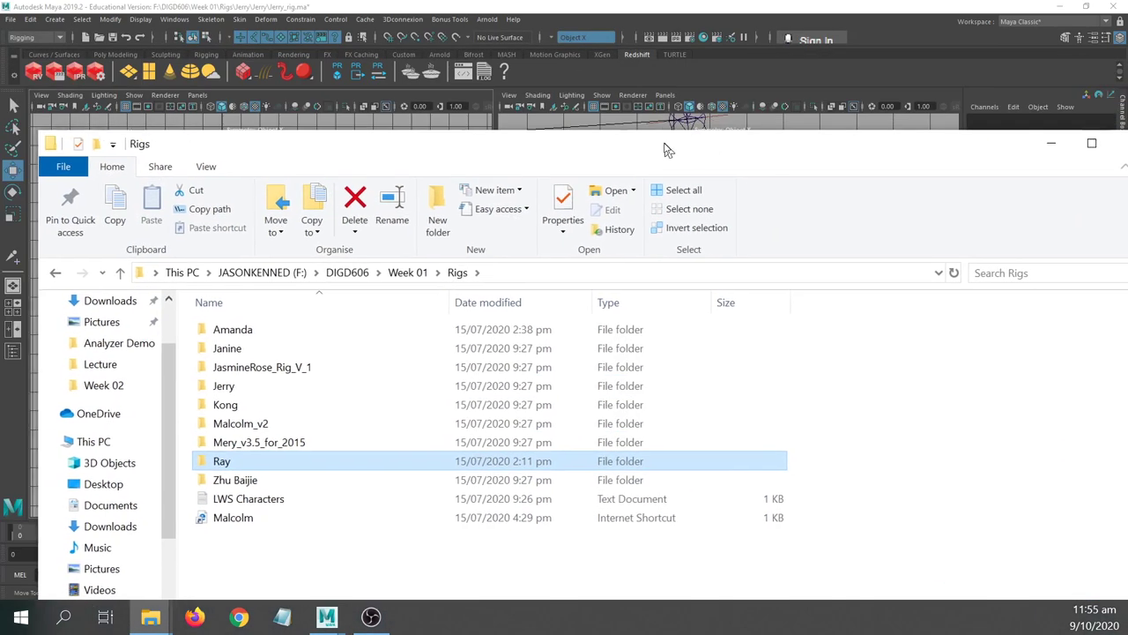
# - Return to Maya and close the Jerry rig scene without saving its changes
pyautogui.click(531, 6)
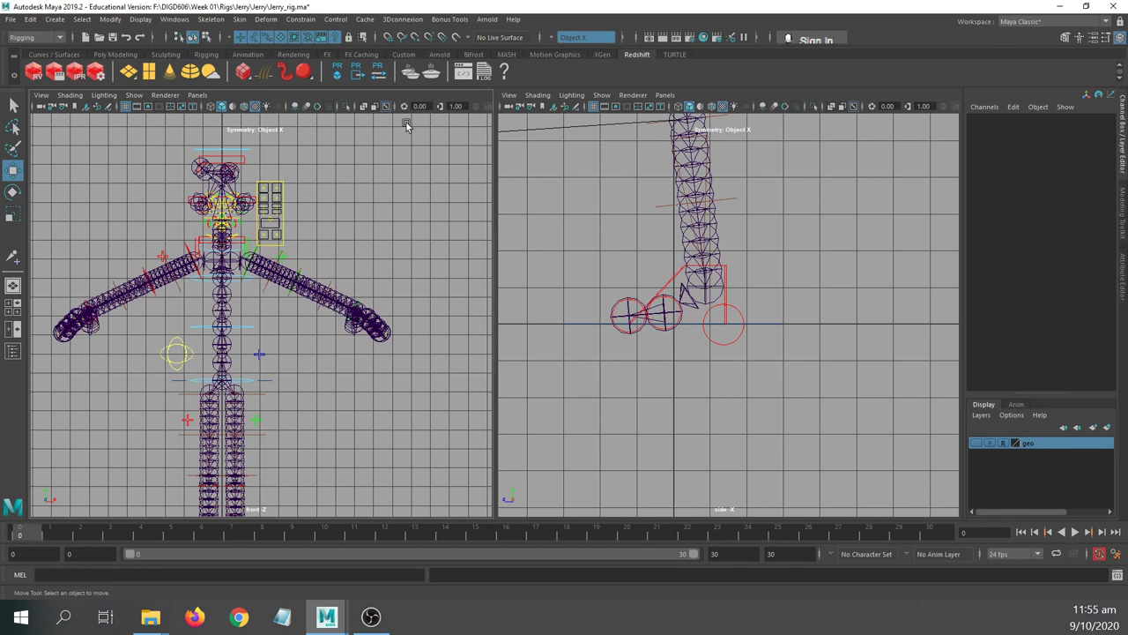
pyautogui.click(1113, 6)
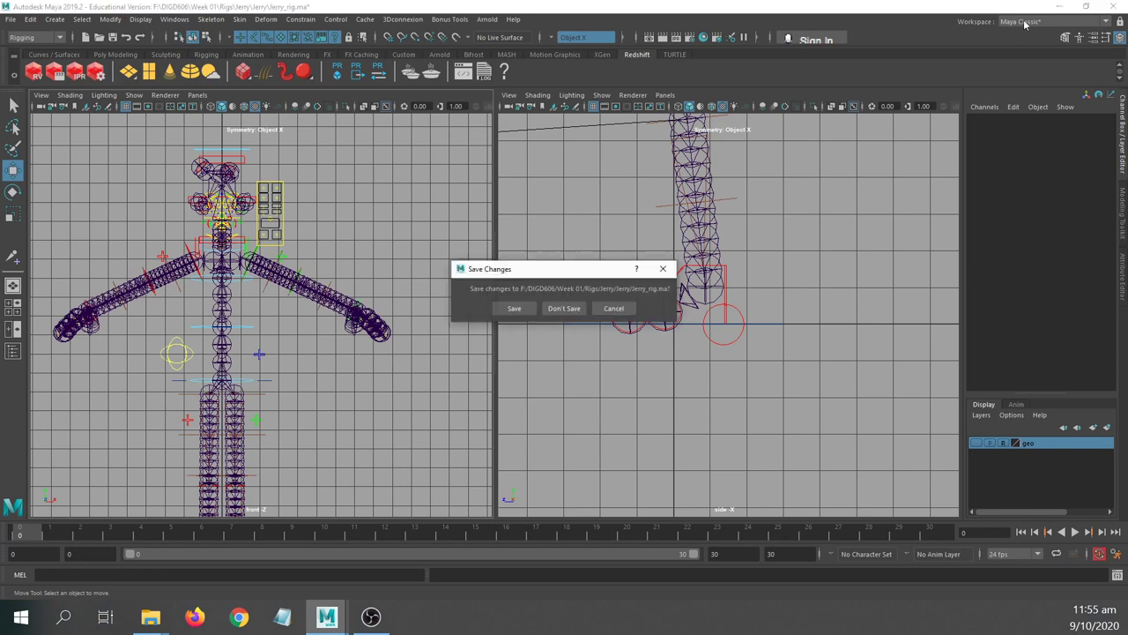
pyautogui.click(582, 309)
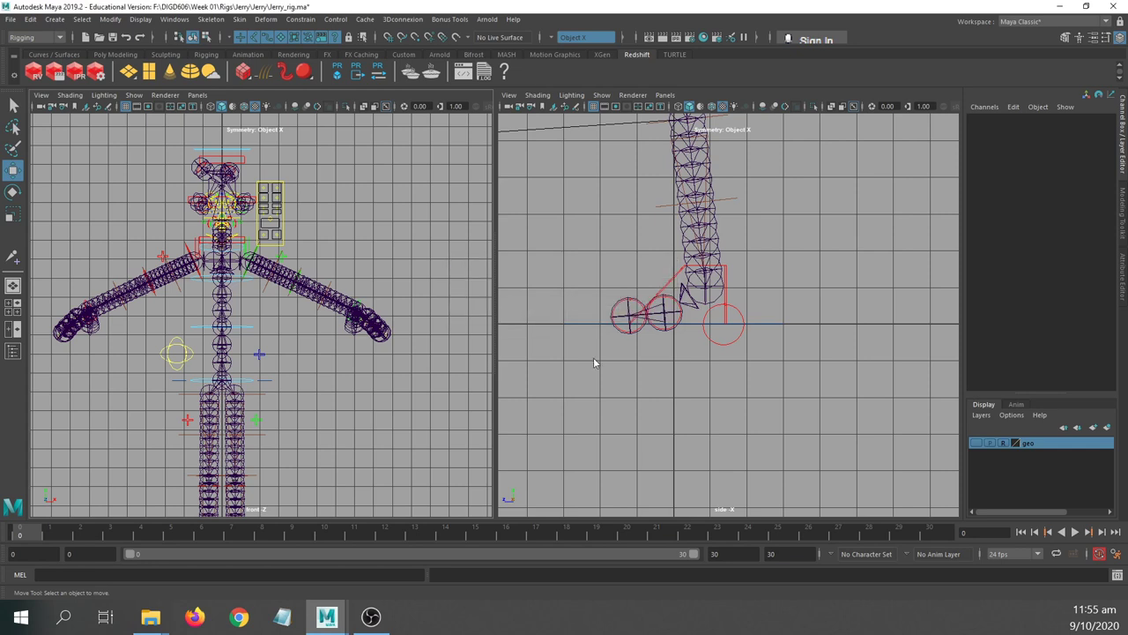
# - Switch to the open Maya window containing the Daria_Body_01_RETARGET.0001.mb scene
pyautogui.moveTo(328, 621)
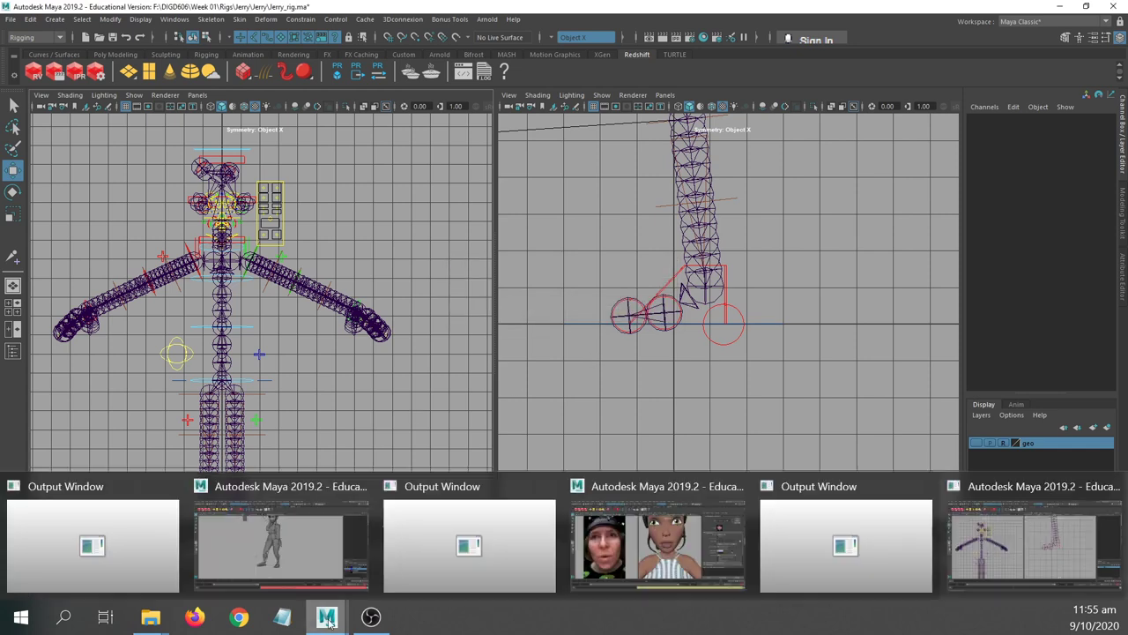
pyautogui.click(317, 541)
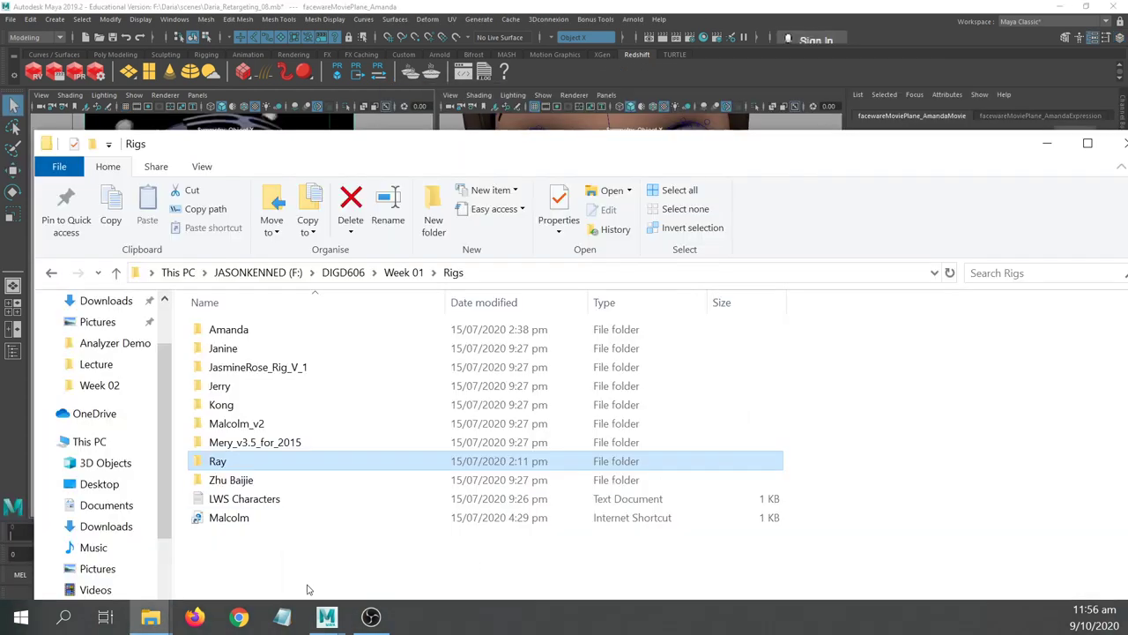
pyautogui.moveTo(328, 617)
pyautogui.click(608, 538)
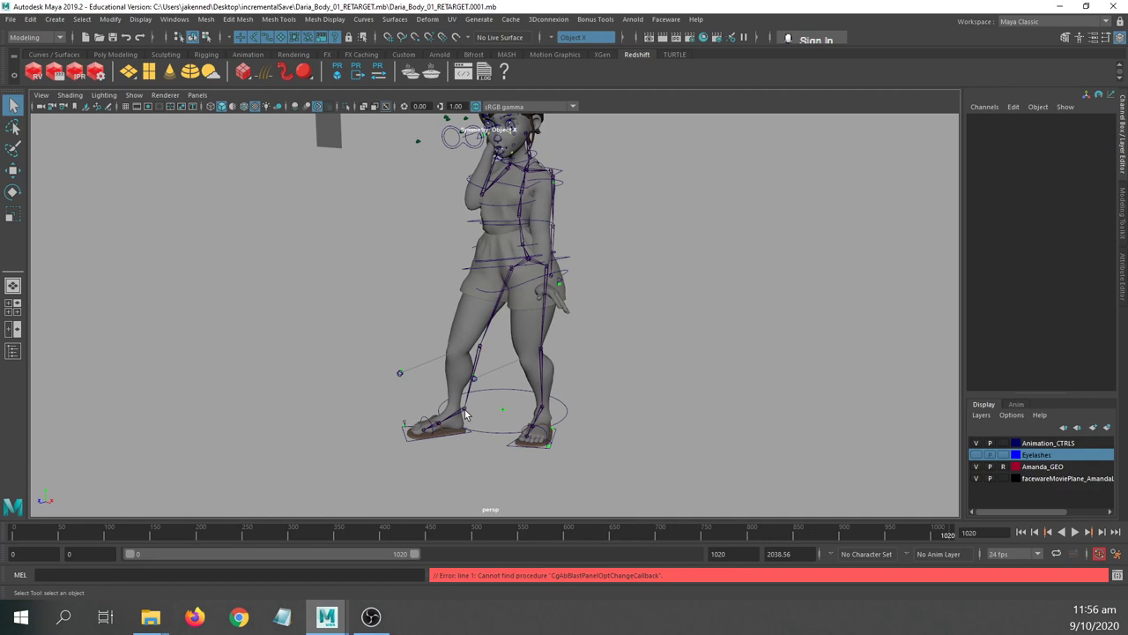
# - Relink the file1 texture in Hypershade to body_texture.png in the Desktop\maps folder and close Hypershade
pyautogui.keyDown('alt'); pyautogui.moveTo(212, 398); pyautogui.dragTo(254, 403); pyautogui.keyUp('alt')
pyautogui.keyDown('alt'); pyautogui.moveTo(349, 393); pyautogui.dragTo(290, 415, button='middle'); pyautogui.keyUp('alt')
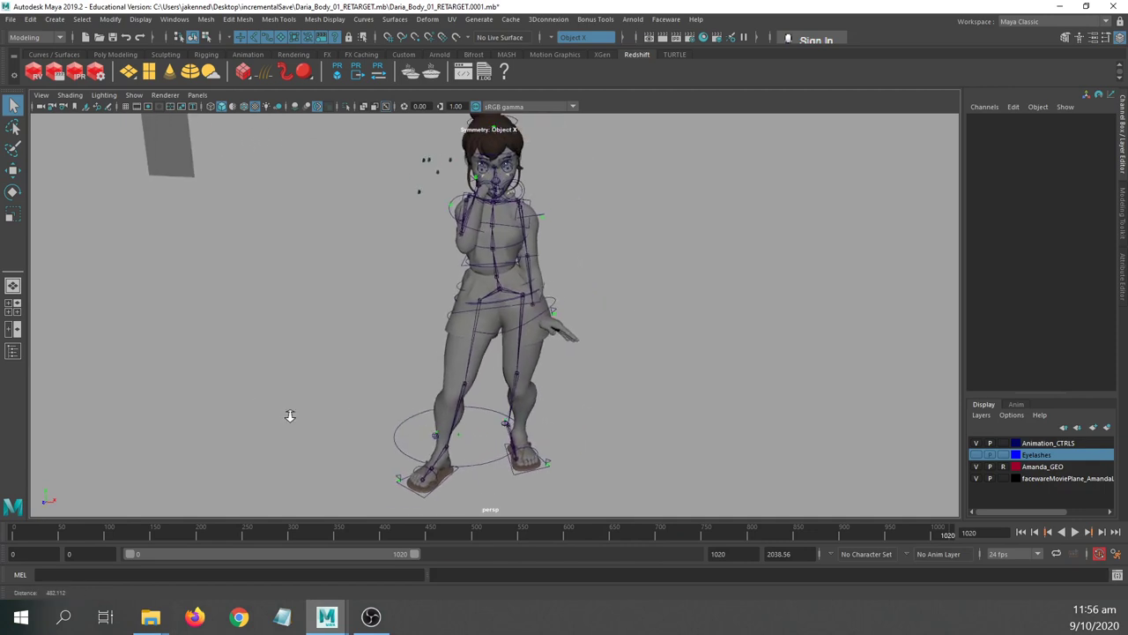
pyautogui.keyDown('alt'); pyautogui.moveTo(290, 416); pyautogui.dragTo(340, 397); pyautogui.keyUp('alt')
pyautogui.keyDown('alt'); pyautogui.moveTo(350, 363); pyautogui.dragTo(328, 401, button='middle'); pyautogui.keyUp('alt')
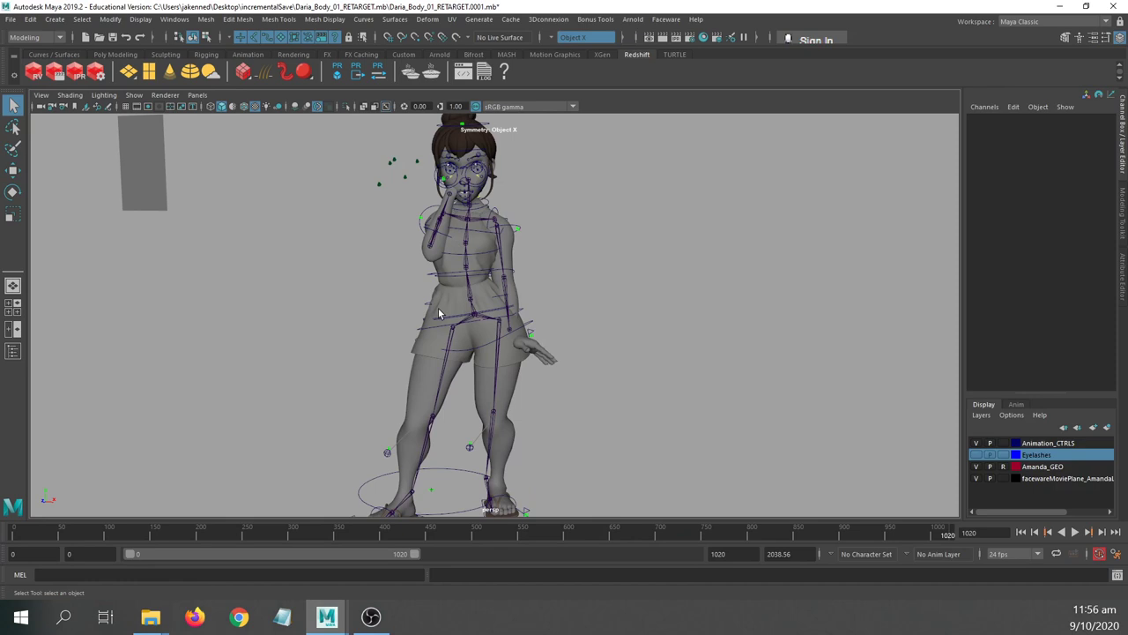
pyautogui.hotkey('ctrl', 'a')
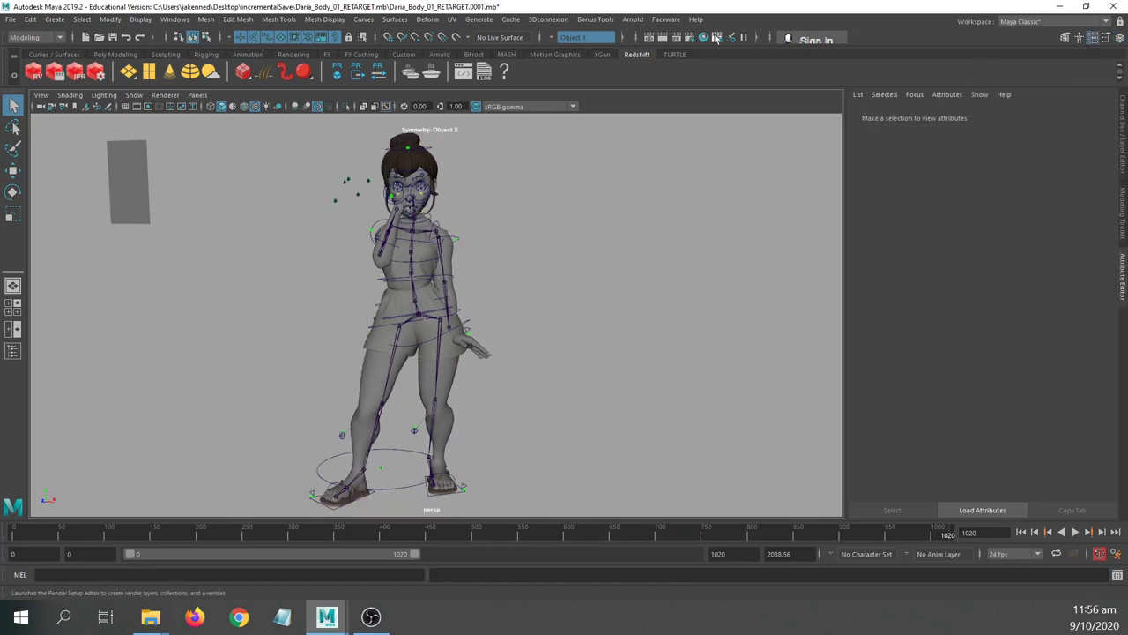
pyautogui.click(703, 38)
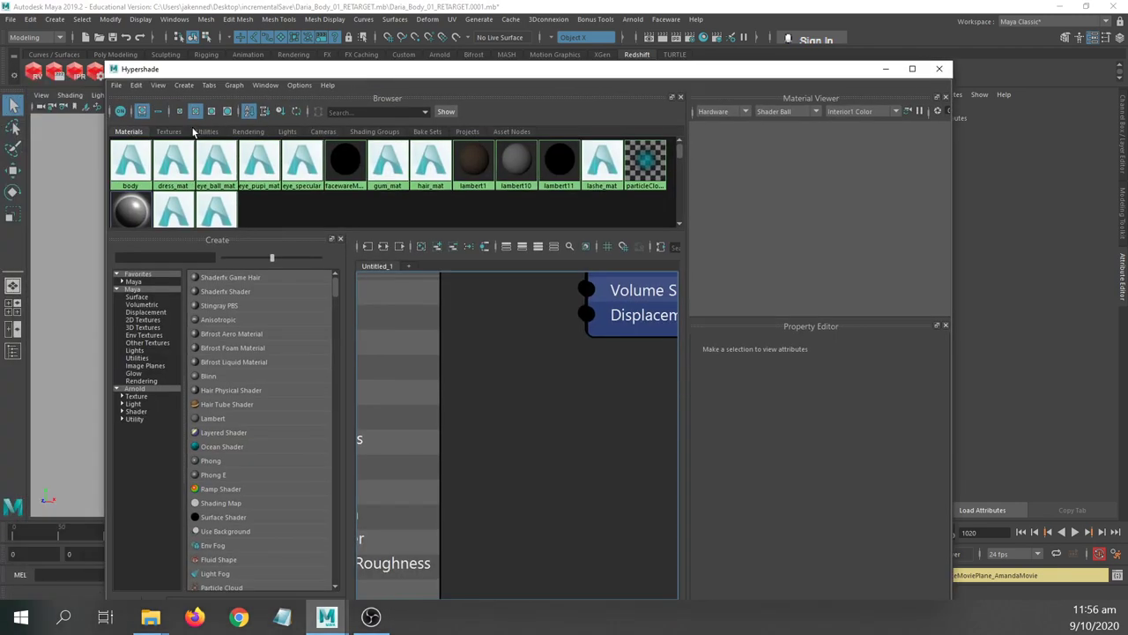
pyautogui.click(170, 132)
pyautogui.click(344, 163)
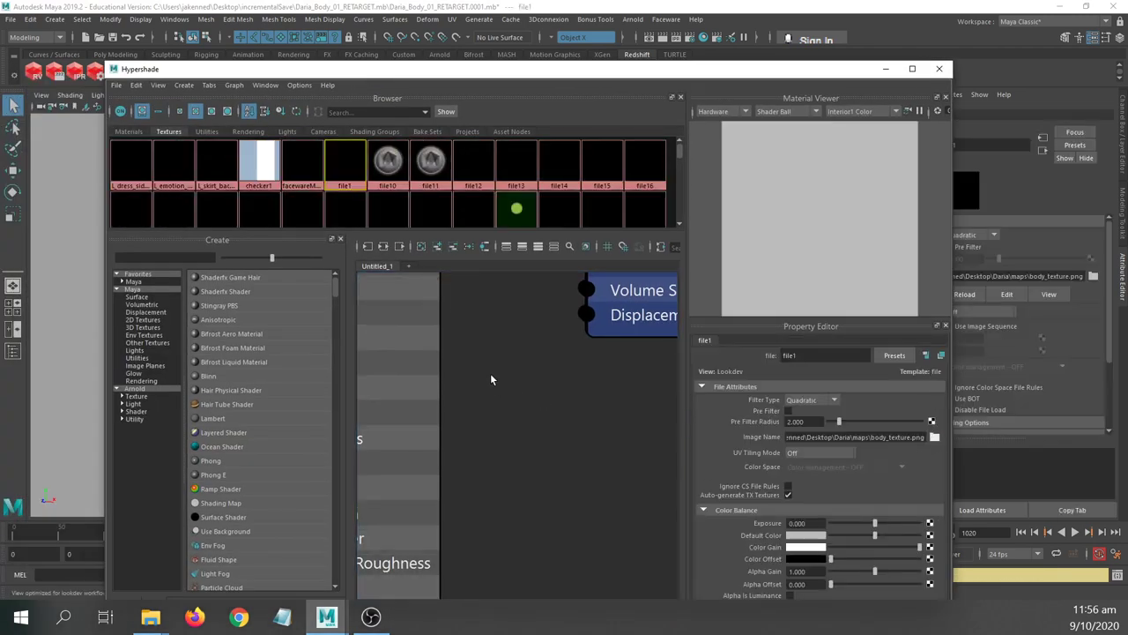
pyautogui.click(937, 439)
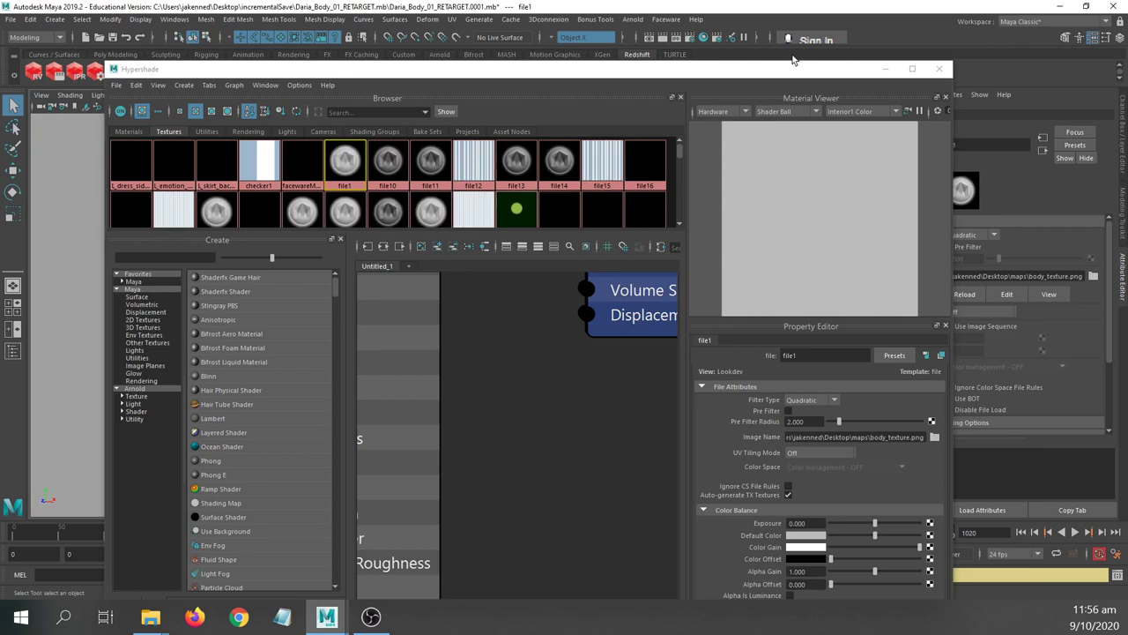
pyautogui.moveTo(747, 68); pyautogui.dragTo(376, 320)
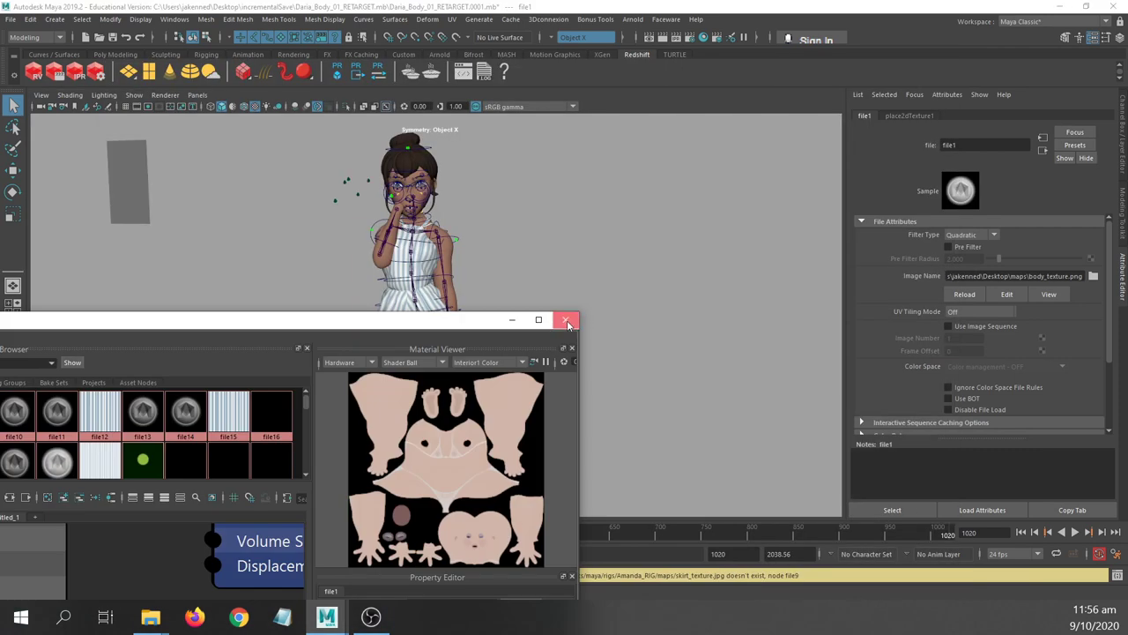
pyautogui.click(569, 321)
# - Play Daria's retargeted body animation from near the start and stop at frame 196
pyautogui.moveTo(358, 337)
pyautogui.keyDown('alt'); pyautogui.mouseDown(button='middle')
pyautogui.moveTo(379, 298)
pyautogui.moveTo(364, 322)
pyautogui.mouseUp(button='middle'); pyautogui.keyUp('alt')
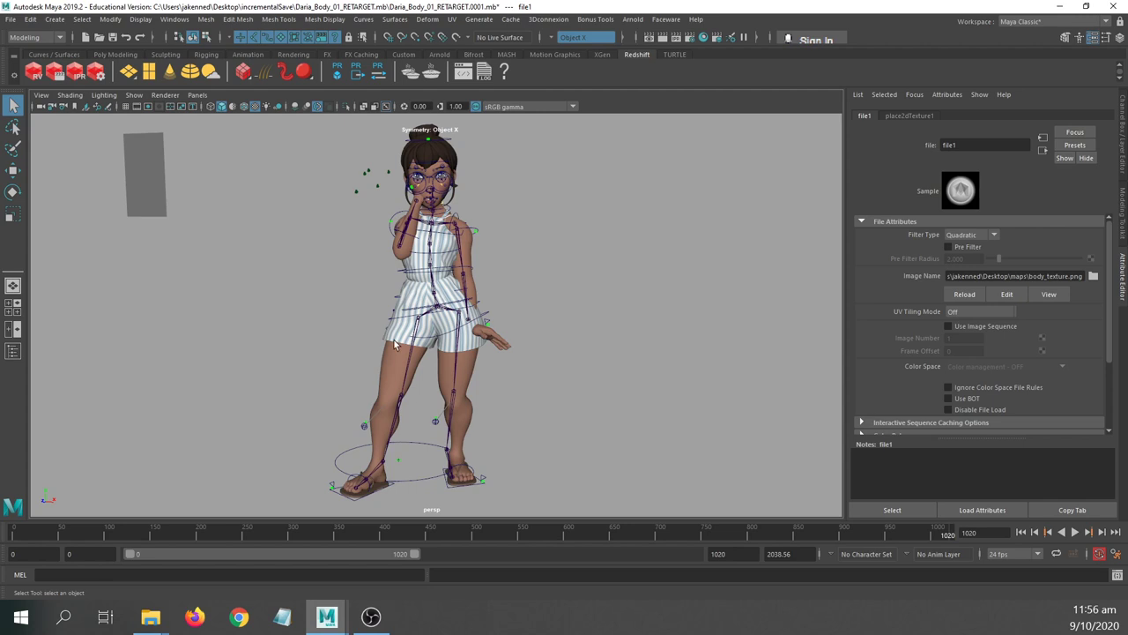
pyautogui.hotkey('alt', 'v')
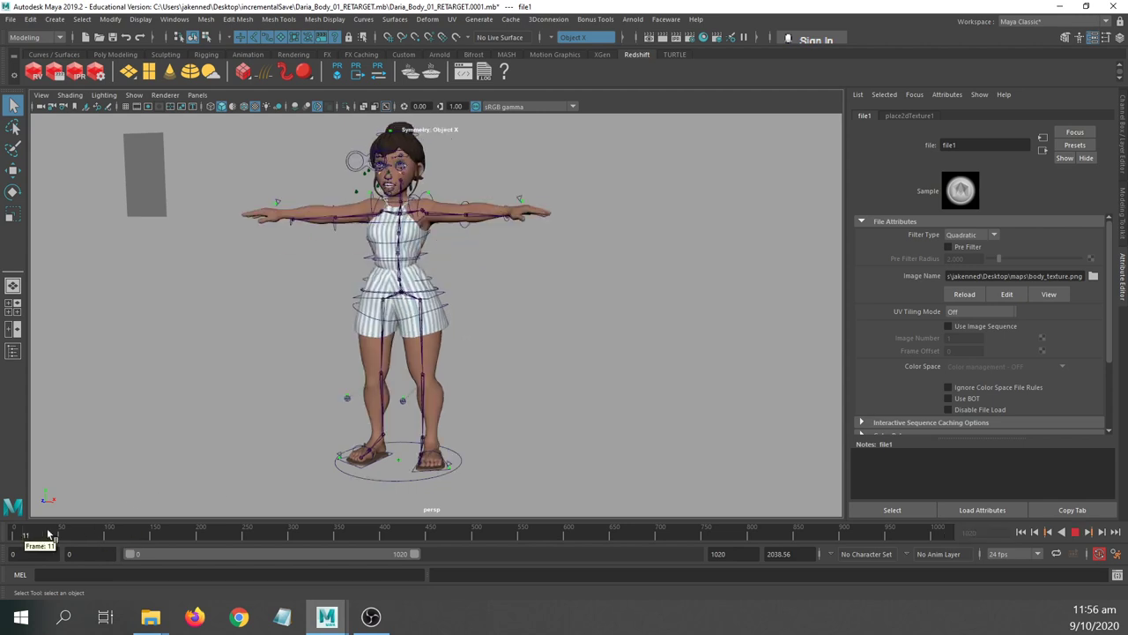
pyautogui.moveTo(48, 530); pyautogui.dragTo(192, 535)
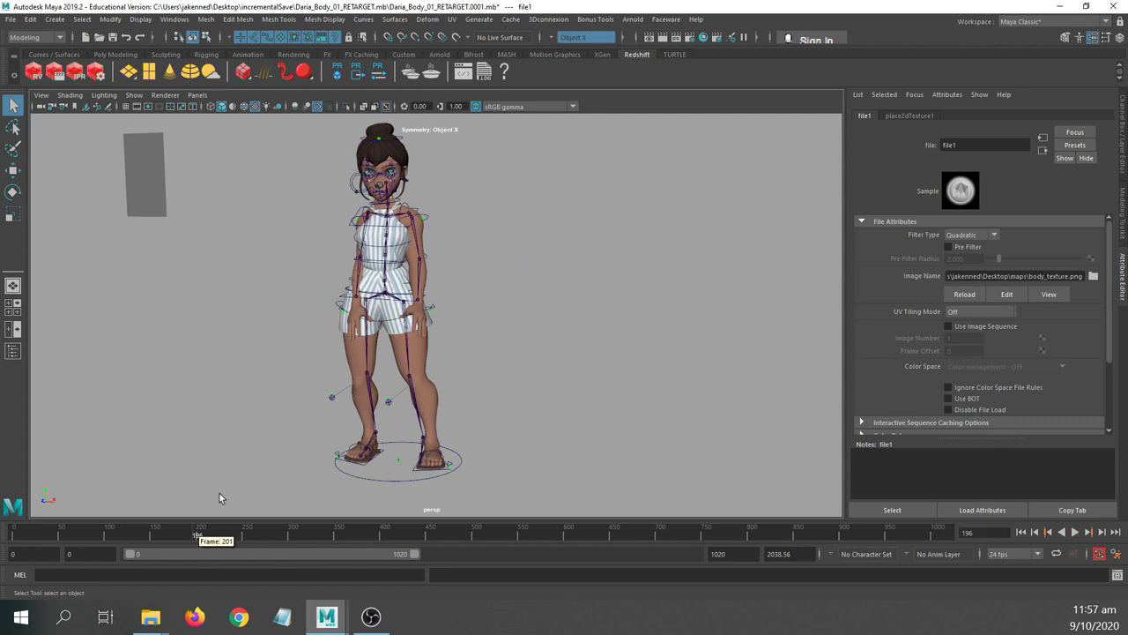
# - Hide the joints in the perspective view so only Daria's mesh and animation controls show
pyautogui.keyDown('alt'); pyautogui.moveTo(334, 423); pyautogui.dragTo(423, 396, button='right'); pyautogui.keyUp('alt')
pyautogui.keyDown('alt'); pyautogui.moveTo(446, 360); pyautogui.dragTo(458, 445, button='middle'); pyautogui.keyUp('alt')
pyautogui.moveTo(370, 381)
pyautogui.keyDown('alt'); pyautogui.mouseDown()
pyautogui.moveTo(432, 382)
pyautogui.moveTo(374, 383)
pyautogui.mouseUp(); pyautogui.keyUp('alt')
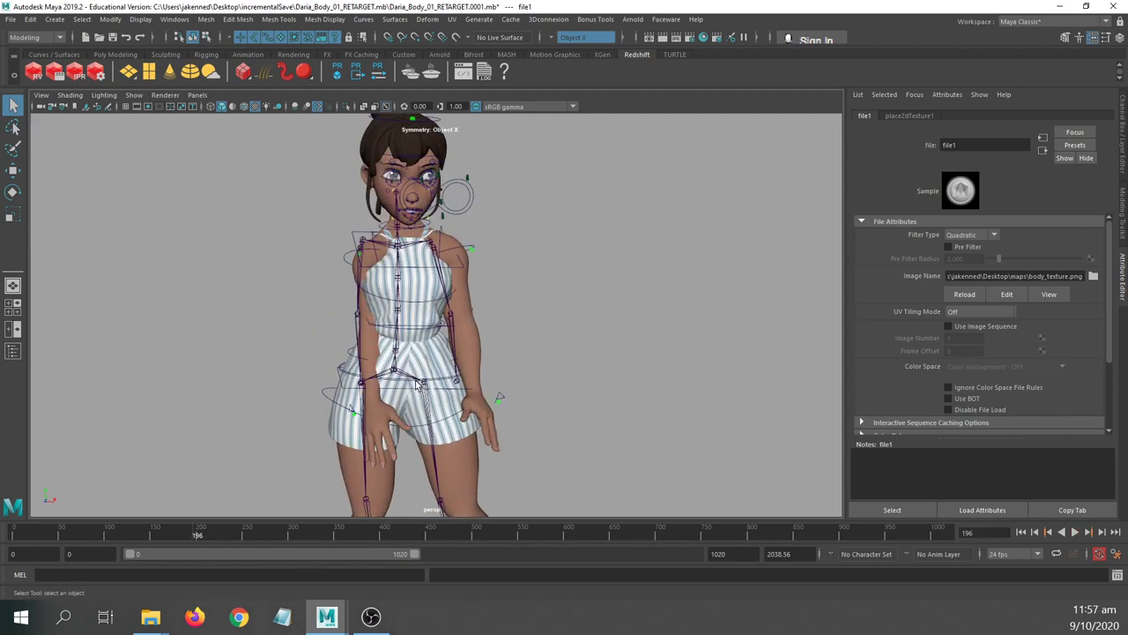
pyautogui.keyDown('alt'); pyautogui.moveTo(454, 385); pyautogui.dragTo(574, 388, button='right'); pyautogui.keyUp('alt')
pyautogui.keyDown('alt'); pyautogui.moveTo(445, 346); pyautogui.dragTo(428, 329, button='middle'); pyautogui.keyUp('alt')
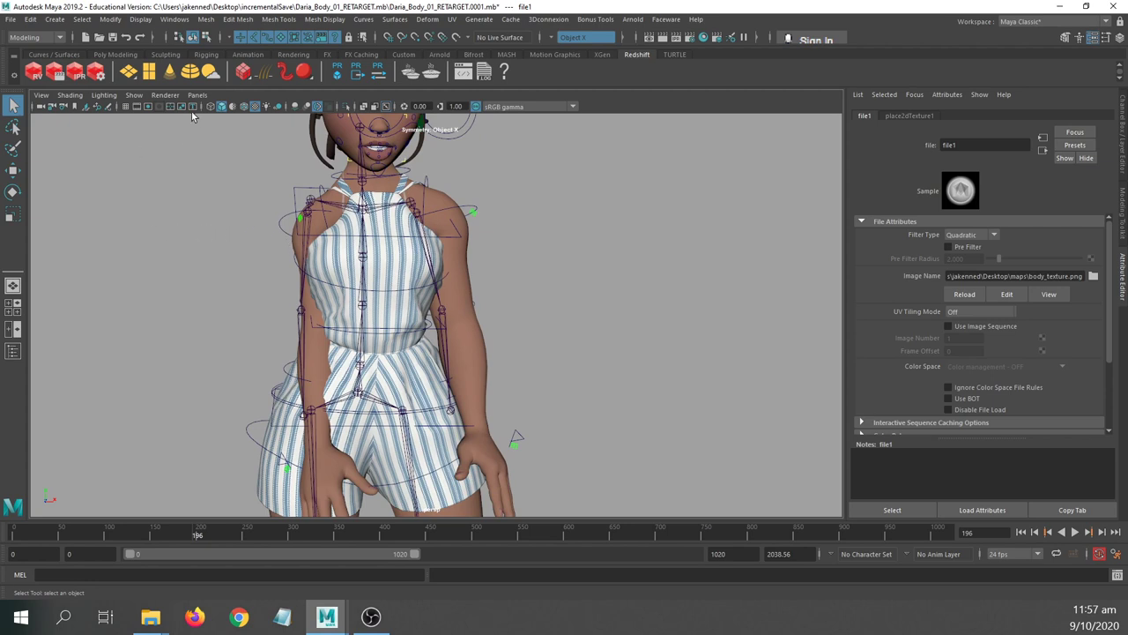
pyautogui.click(134, 95)
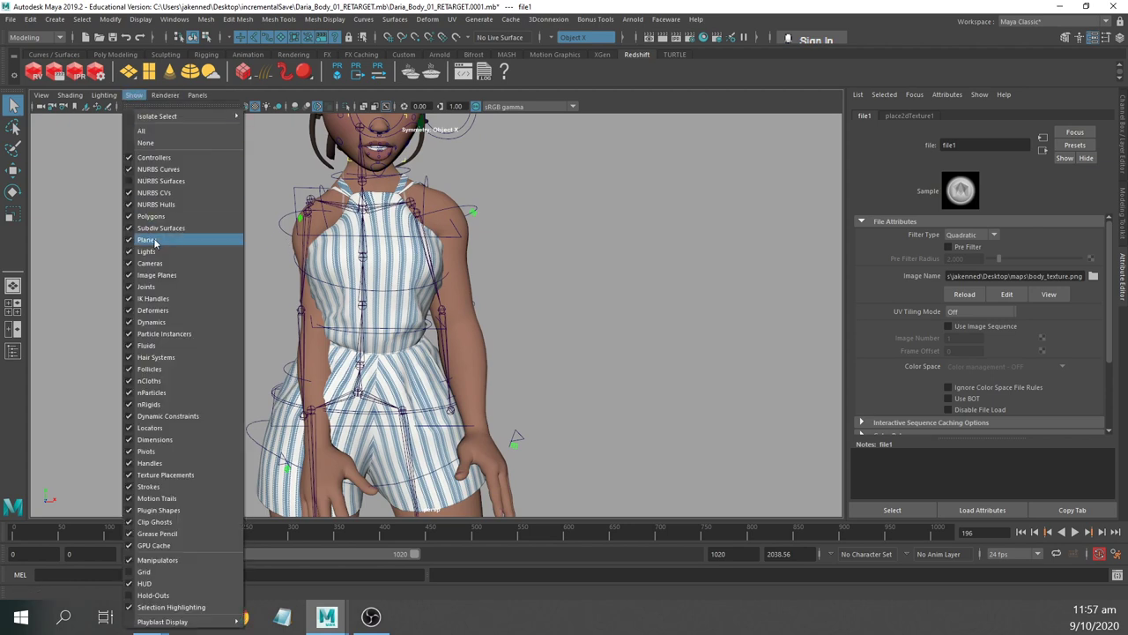
pyautogui.click(148, 287)
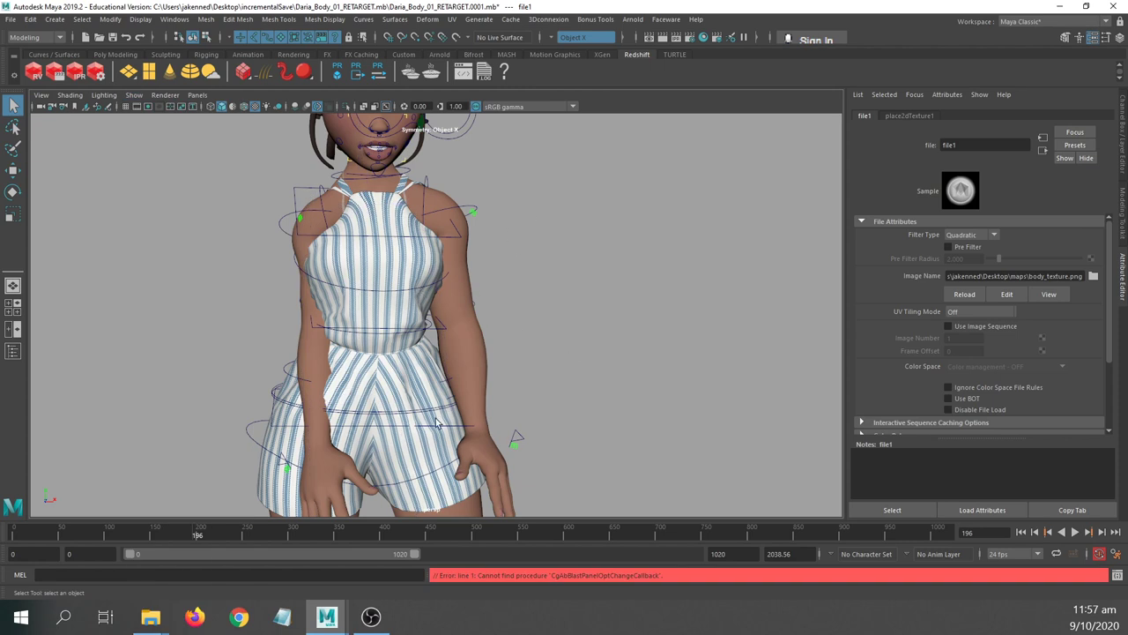
# - Replay the body animation from the early frames with the joints hidden and stop at frame 186
pyautogui.keyDown('alt'); pyautogui.moveTo(420, 399); pyautogui.dragTo(445, 372, button='middle'); pyautogui.keyUp('alt')
pyautogui.keyDown('alt'); pyautogui.moveTo(445, 373); pyautogui.dragTo(416, 339, button='right'); pyautogui.keyUp('alt')
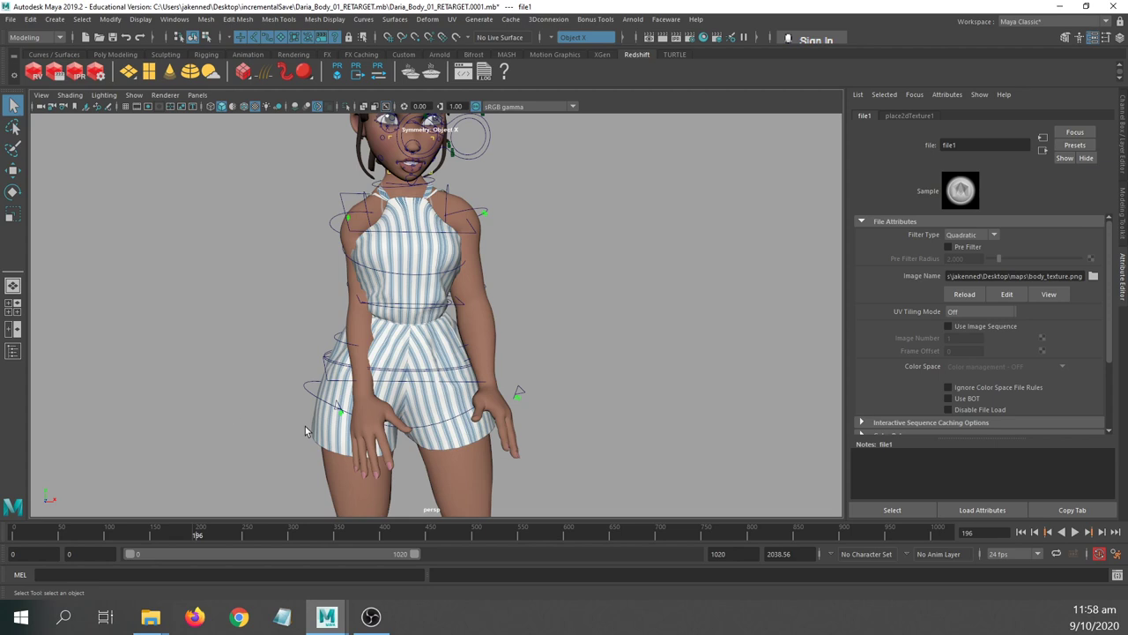
pyautogui.click(114, 535)
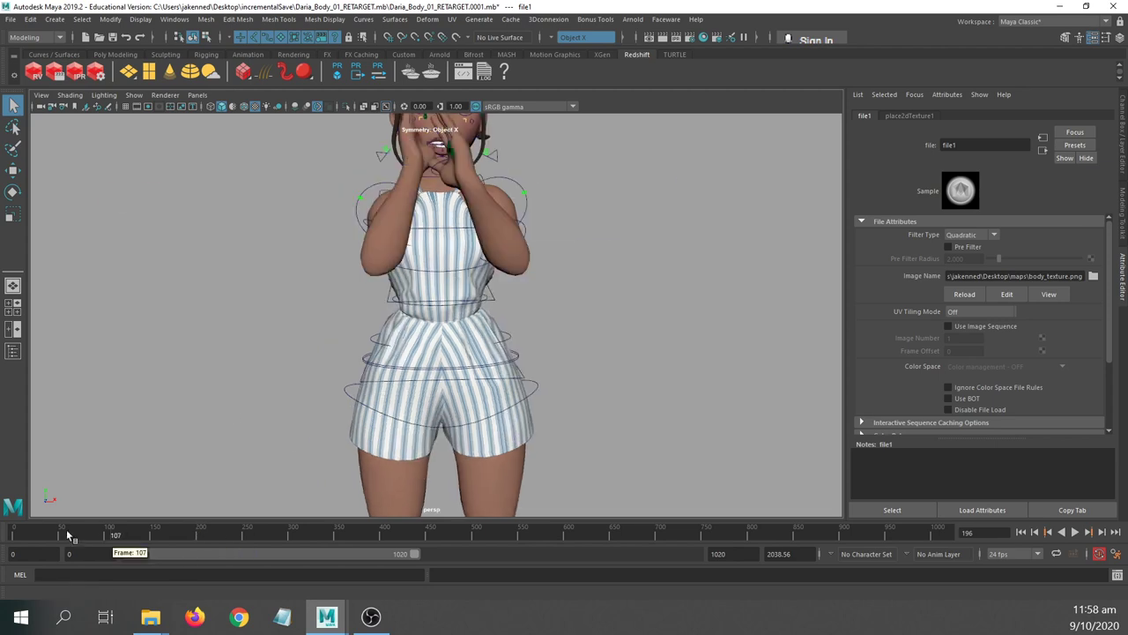
pyautogui.click(34, 534)
pyautogui.hotkey('alt', 'v')
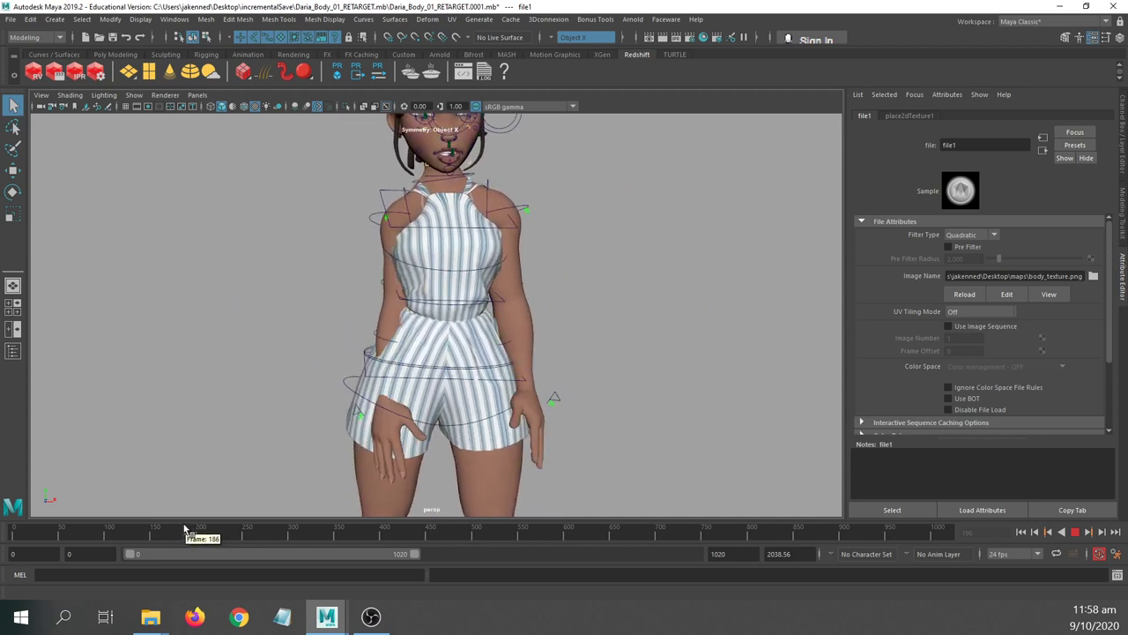
pyautogui.press('Escape')
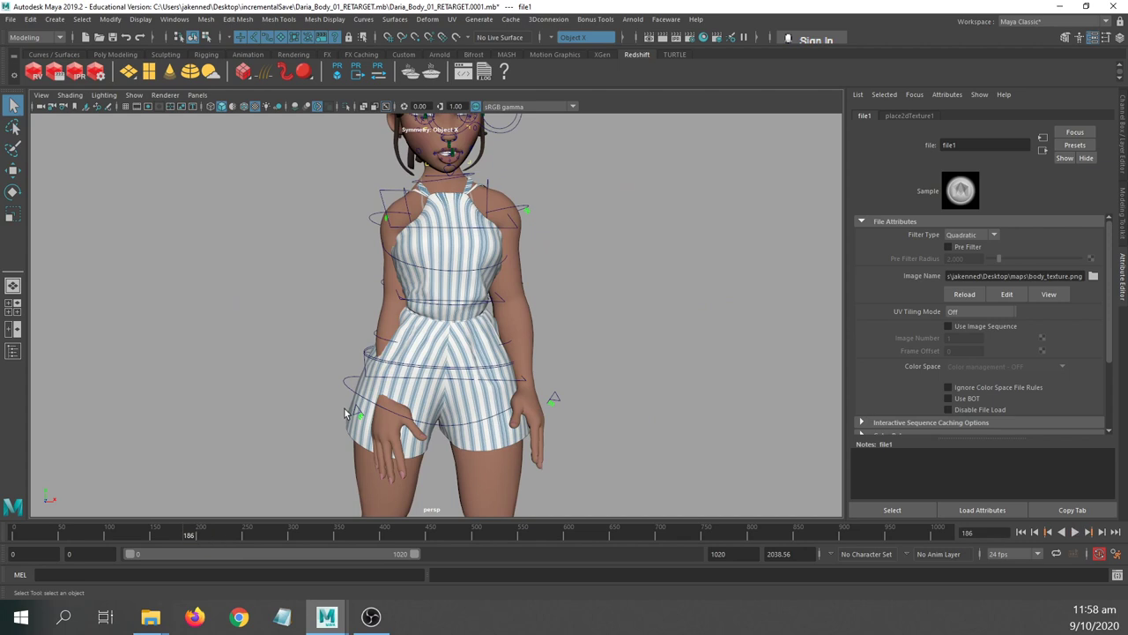
# - Return the animation to the opening T-pose, play through its first frames and stop at frame 3
pyautogui.click(14, 532)
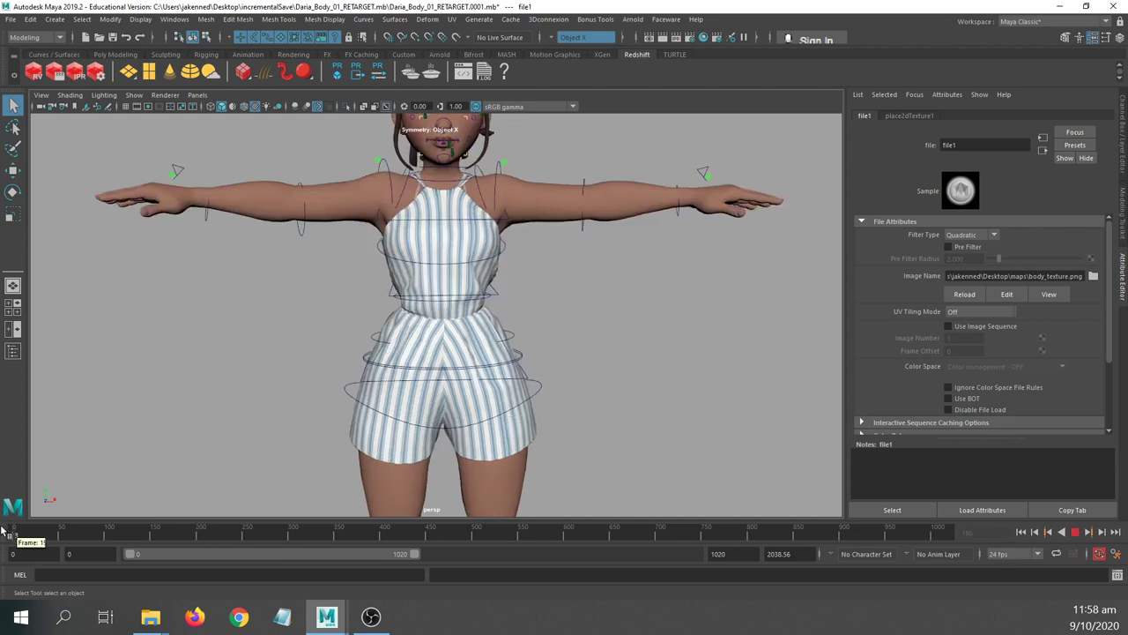
pyautogui.hotkey('alt', 'v')
pyautogui.moveTo(14, 532); pyautogui.dragTo(16, 532)
pyautogui.keyDown('alt'); pyautogui.moveTo(448, 168); pyautogui.dragTo(408, 310, button='middle'); pyautogui.keyUp('alt')
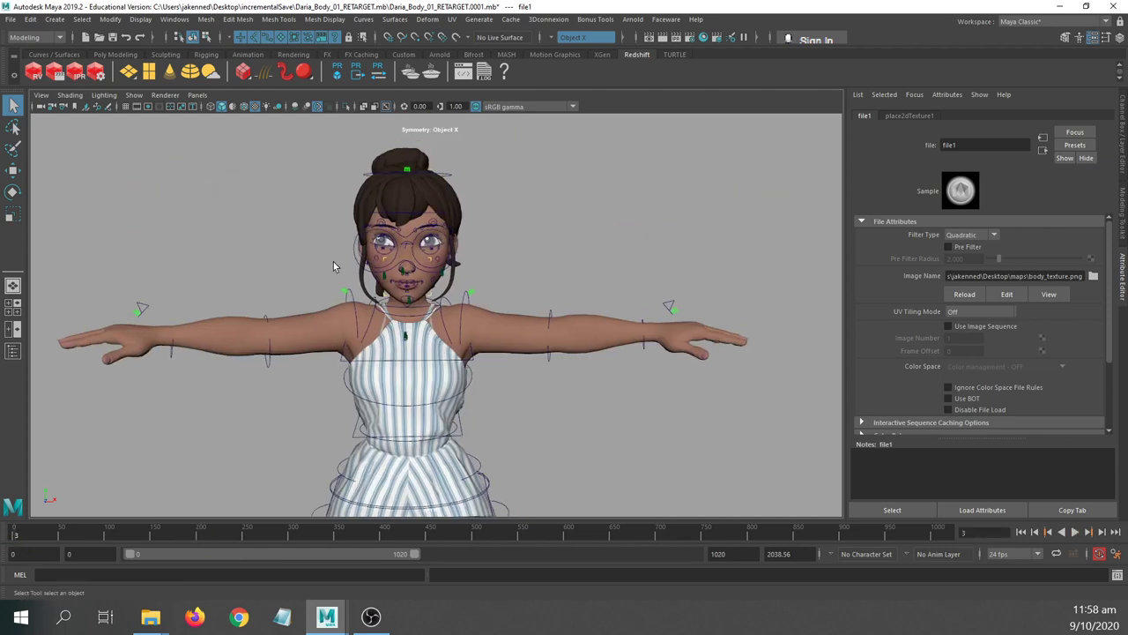
pyautogui.keyDown('alt'); pyautogui.moveTo(335, 264); pyautogui.dragTo(379, 304, button='right'); pyautogui.keyUp('alt')
pyautogui.keyDown('alt'); pyautogui.moveTo(395, 342); pyautogui.dragTo(417, 310, button='middle'); pyautogui.keyUp('alt')
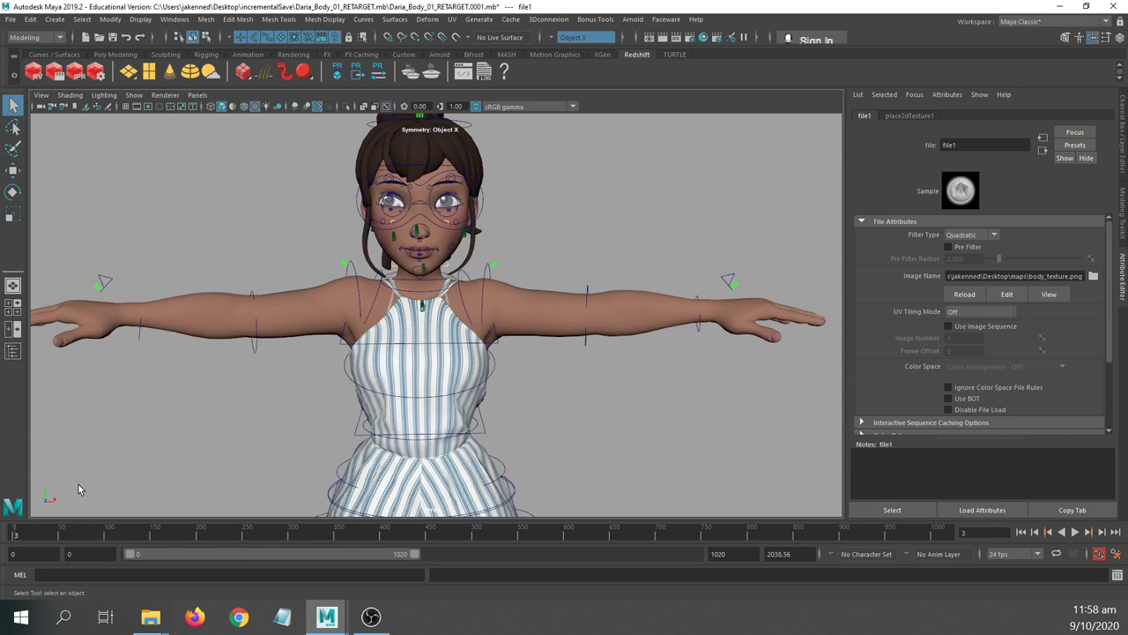
pyautogui.click(9, 535)
pyautogui.hotkey('alt', 'v')
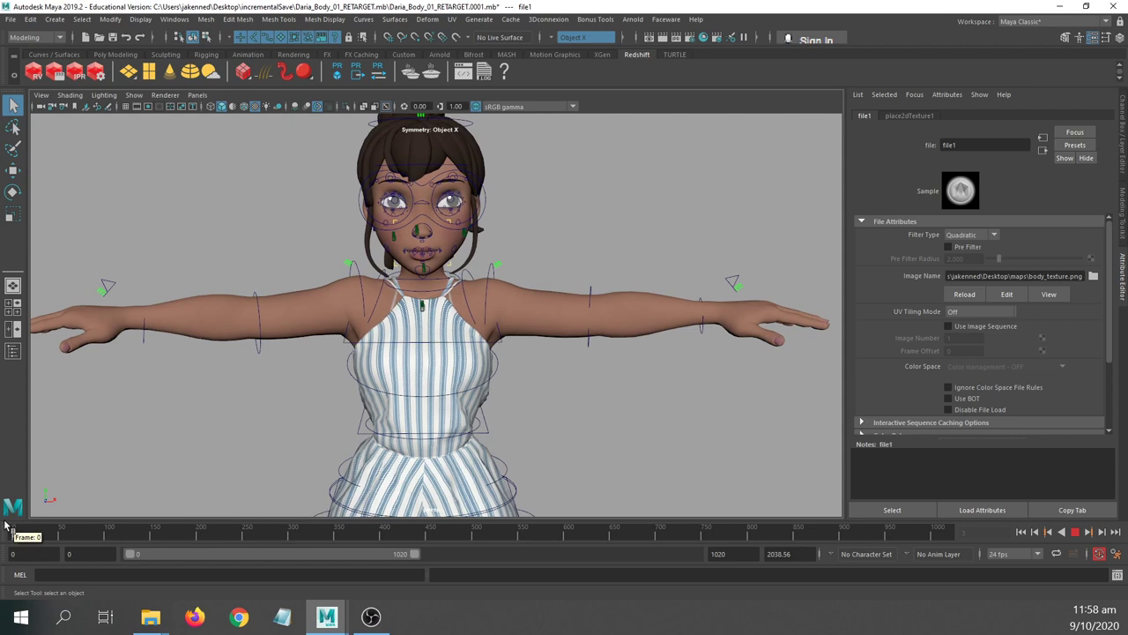
pyautogui.click(16, 527)
pyautogui.scroll(-2, 503, 368)
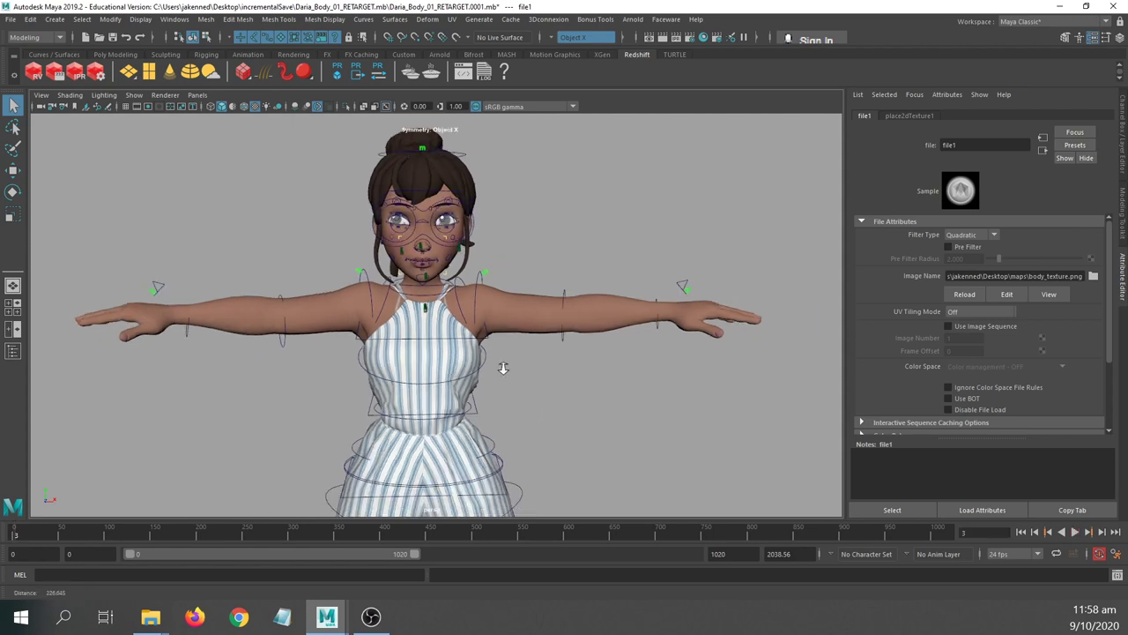
# - Show the Channel Box with the layer list and hide the Amanda_GEO display layer, keeping Animation_CTRLS visible
pyautogui.keyDown('alt'); pyautogui.moveTo(503, 368); pyautogui.dragTo(481, 368, button='right'); pyautogui.keyUp('alt')
pyautogui.keyDown('alt'); pyautogui.moveTo(480, 369); pyautogui.dragTo(484, 254, button='middle'); pyautogui.keyUp('alt')
pyautogui.keyDown('alt'); pyautogui.moveTo(484, 253); pyautogui.dragTo(351, 271, button='right'); pyautogui.keyUp('alt')
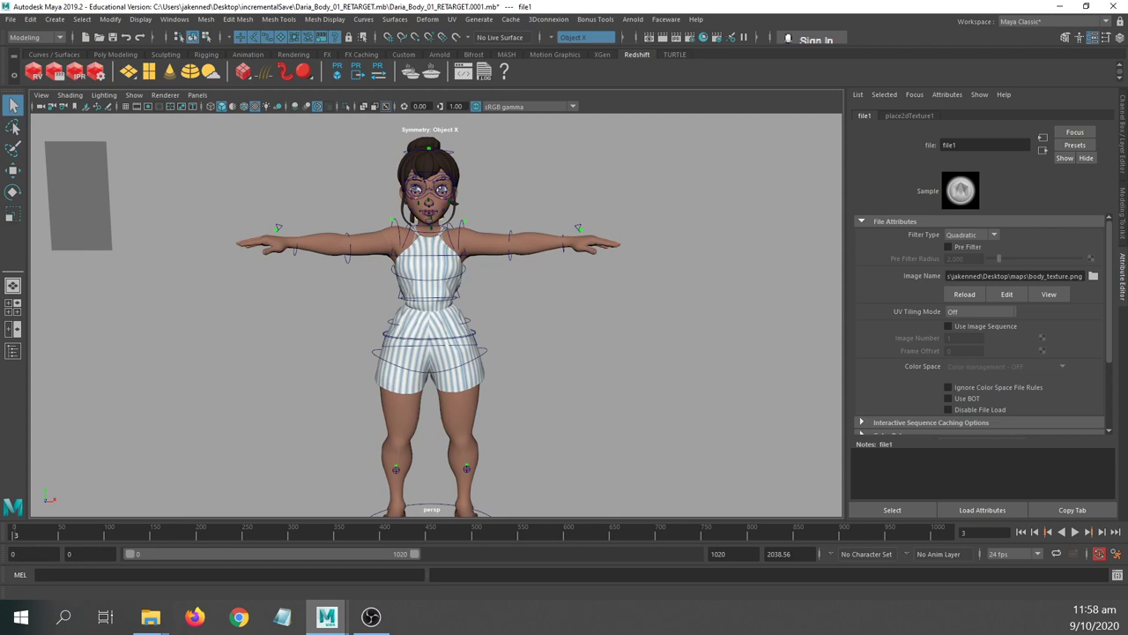
pyautogui.keyDown('alt'); pyautogui.moveTo(256, 337); pyautogui.dragTo(255, 279, button='middle'); pyautogui.keyUp('alt')
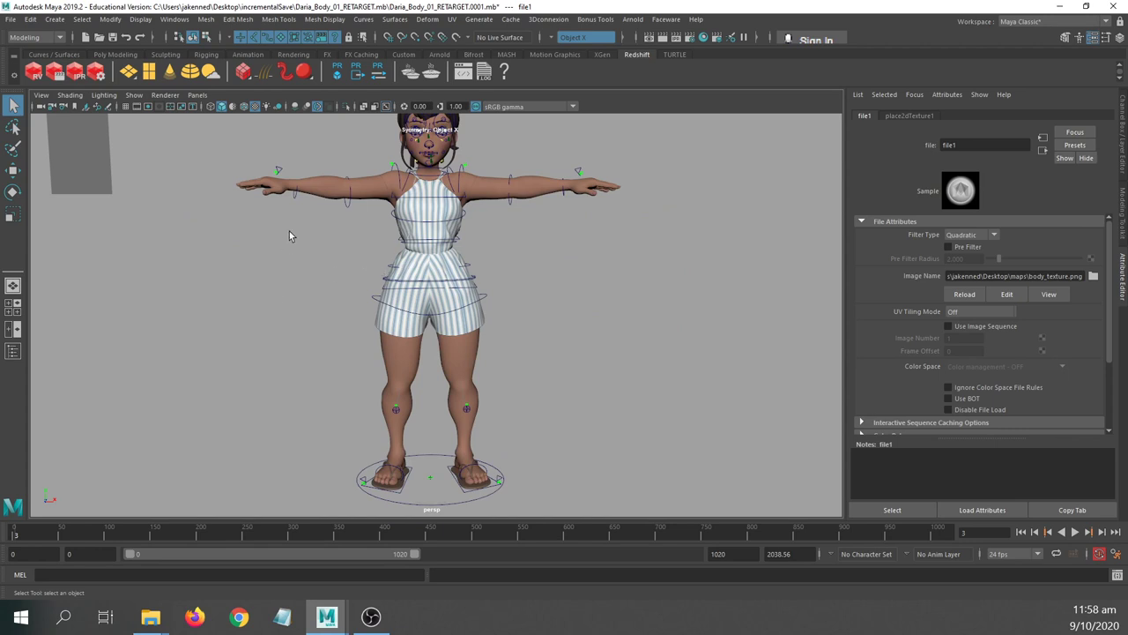
pyautogui.keyDown('alt'); pyautogui.moveTo(494, 283); pyautogui.dragTo(491, 265, button='middle'); pyautogui.keyUp('alt')
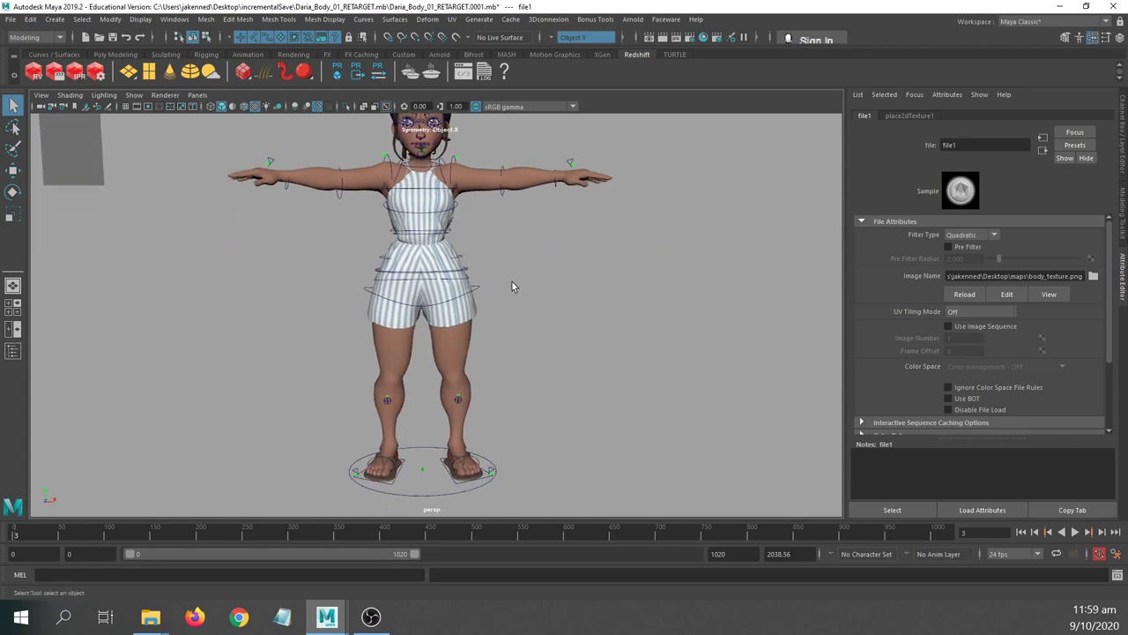
pyautogui.keyDown('alt'); pyautogui.moveTo(362, 146); pyautogui.dragTo(350, 197, button='middle'); pyautogui.keyUp('alt')
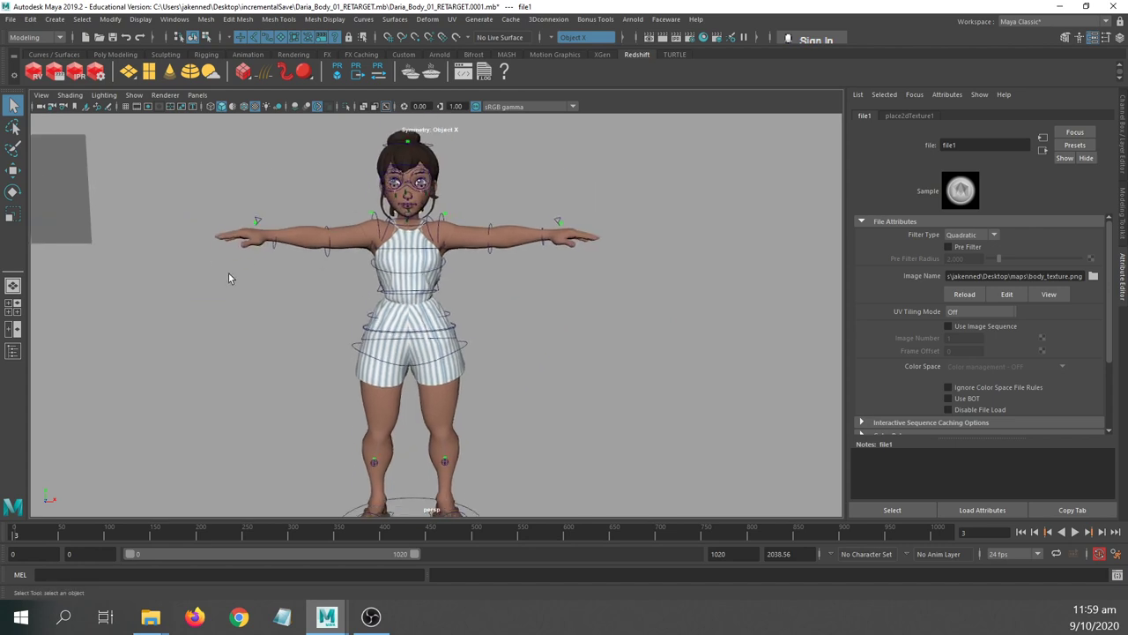
pyautogui.hotkey('ctrl', 'a')
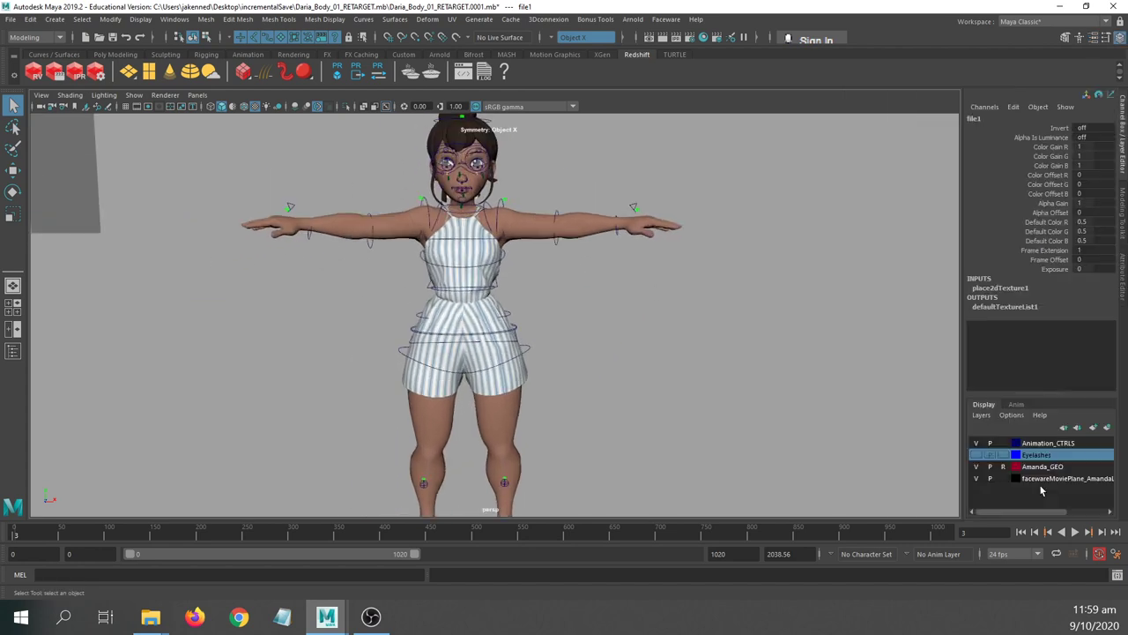
pyautogui.click(976, 443)
pyautogui.click(975, 444)
pyautogui.click(976, 467)
# - Select the foot, knee, hip and lower torso control curves of the rig
pyautogui.keyDown('alt'); pyautogui.moveTo(601, 449); pyautogui.dragTo(586, 360, button='middle'); pyautogui.keyUp('alt')
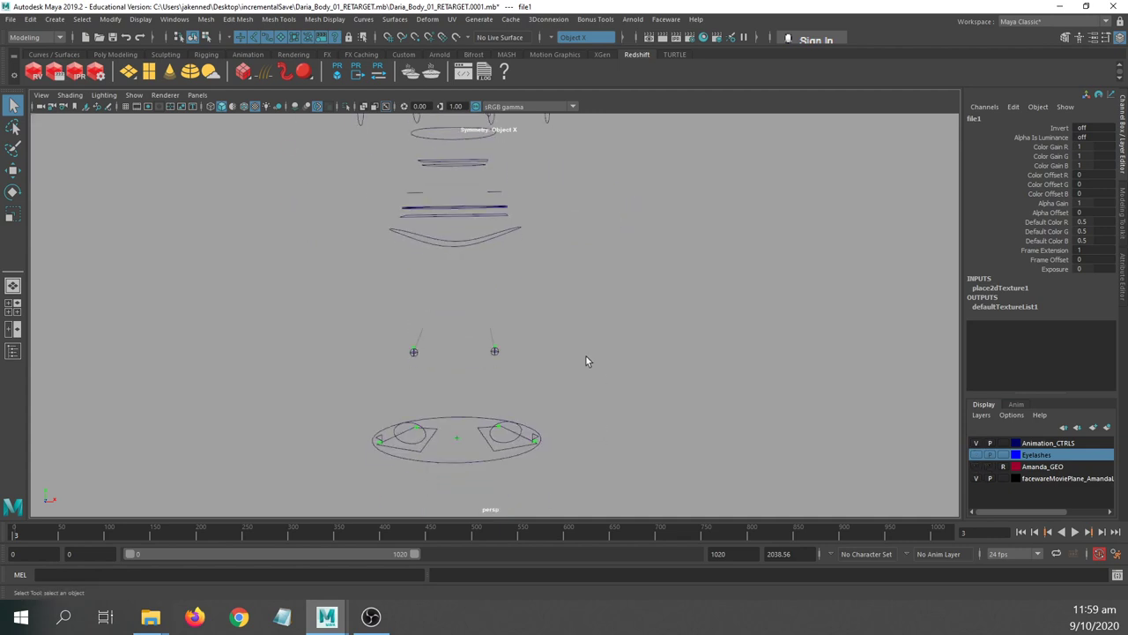
pyautogui.moveTo(612, 488); pyautogui.dragTo(280, 152)
pyautogui.press('f')
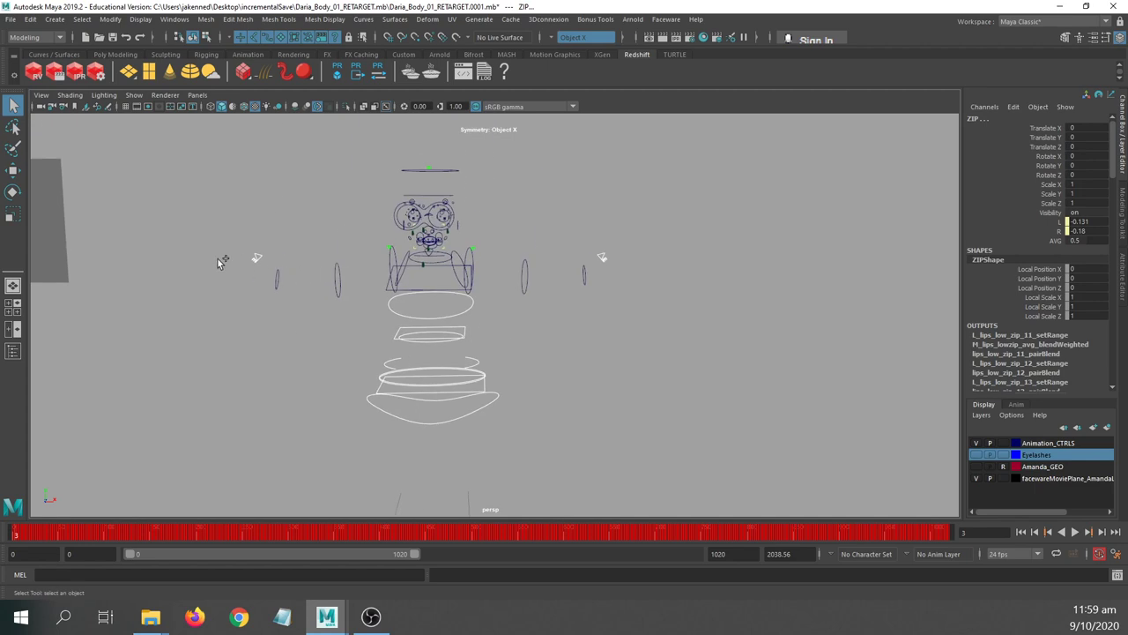
pyautogui.moveTo(220, 261); pyautogui.dragTo(667, 314)
pyautogui.keyDown('alt'); pyautogui.moveTo(285, 340); pyautogui.dragTo(773, 371, button='right'); pyautogui.keyUp('alt')
pyautogui.keyDown('alt'); pyautogui.moveTo(476, 310); pyautogui.dragTo(673, 423, button='middle'); pyautogui.keyUp('alt')
pyautogui.hotkey('ctrl', 'z')
# - Add the chest, neck, head, face, shoulder and both arms' control curves, including the arm option controls, to the selection
pyautogui.keyDown('alt'); pyautogui.moveTo(506, 318); pyautogui.dragTo(441, 311, button='middle'); pyautogui.keyUp('alt')
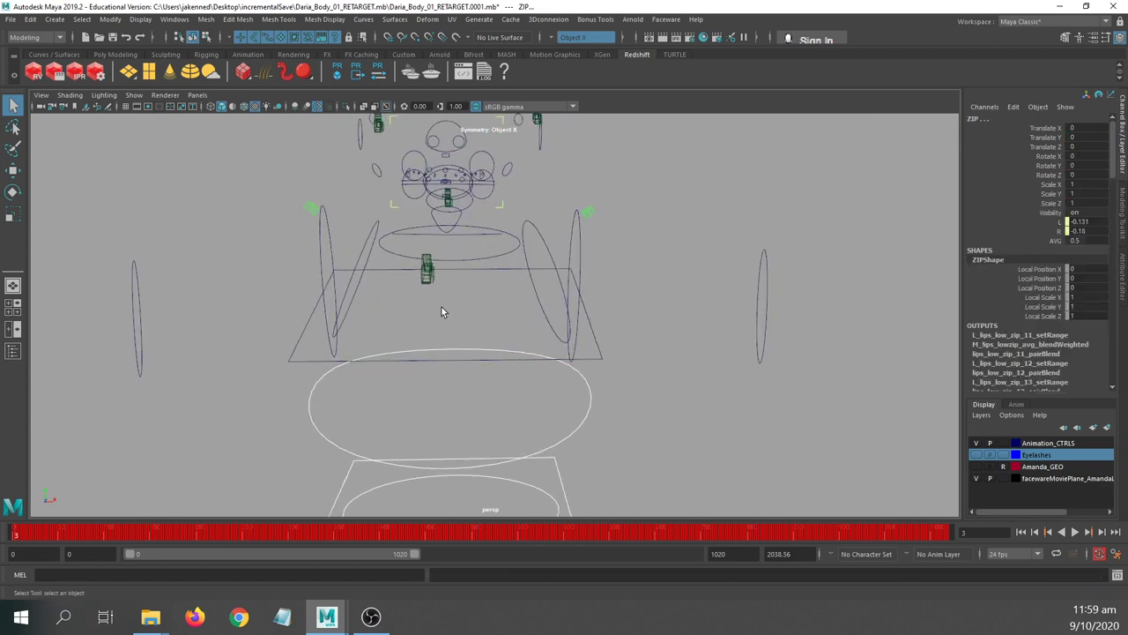
pyautogui.moveTo(375, 329); pyautogui.dragTo(76, 292)
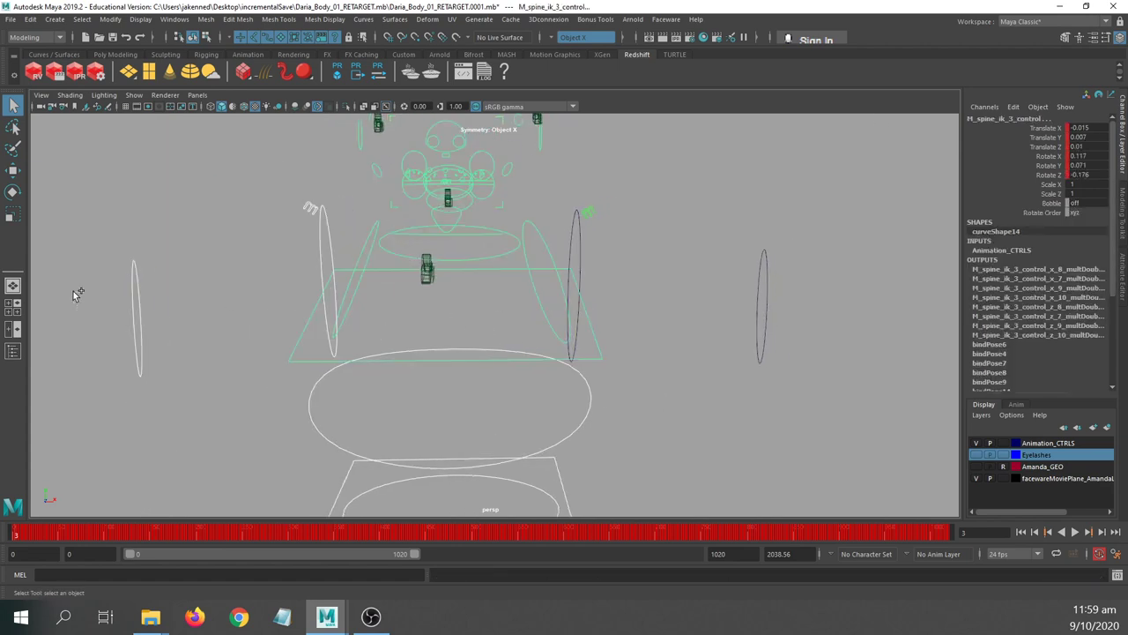
pyautogui.keyDown('shift'); pyautogui.moveTo(582, 320); pyautogui.dragTo(838, 339); pyautogui.keyUp('shift')
pyautogui.keyDown('alt'); pyautogui.moveTo(689, 400); pyautogui.dragTo(576, 357); pyautogui.keyUp('alt')
pyautogui.keyDown('alt'); pyautogui.moveTo(279, 335); pyautogui.dragTo(264, 317); pyautogui.keyUp('alt')
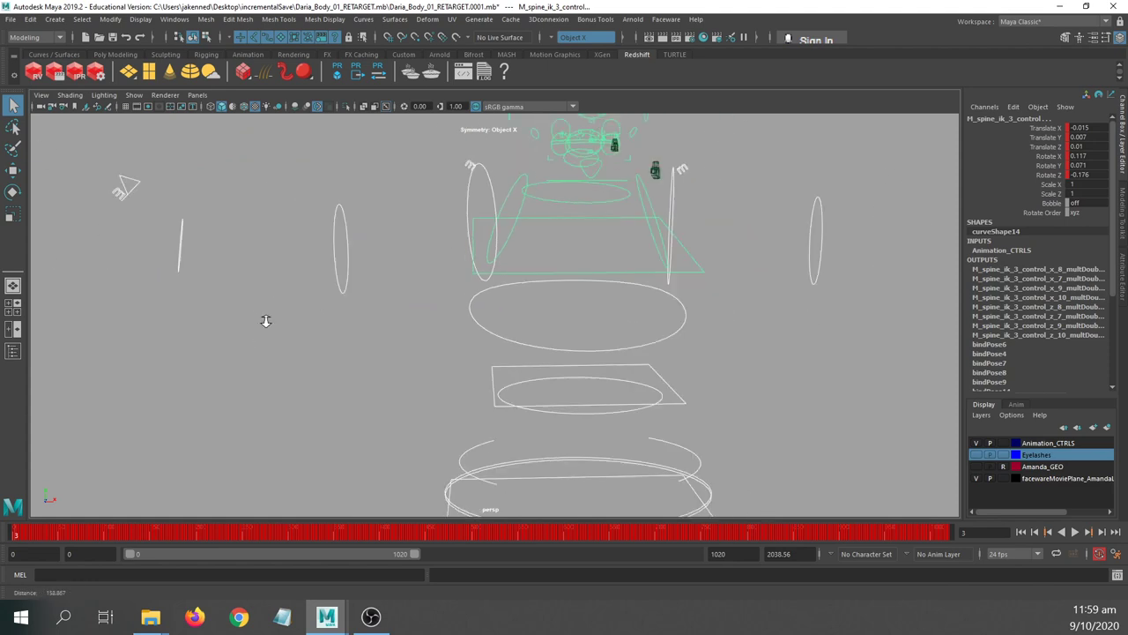
pyautogui.keyDown('shift'); pyautogui.moveTo(386, 255); pyautogui.dragTo(67, 127); pyautogui.keyUp('shift')
pyautogui.keyDown('alt'); pyautogui.moveTo(676, 351); pyautogui.dragTo(379, 279); pyautogui.keyUp('alt')
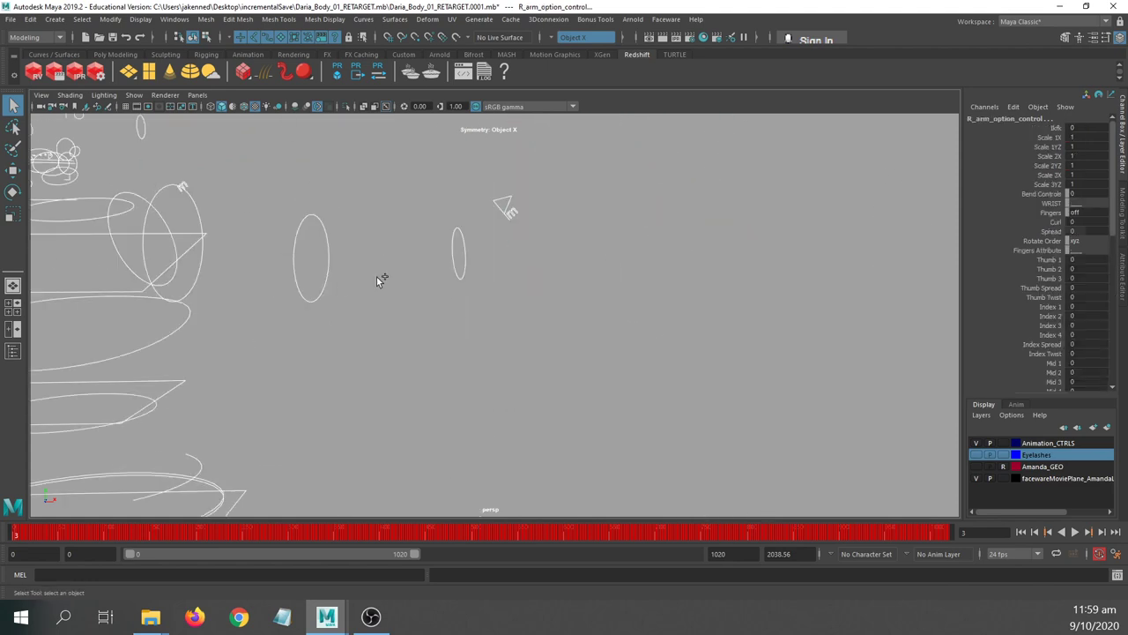
pyautogui.keyDown('shift'); pyautogui.moveTo(353, 202); pyautogui.dragTo(552, 228); pyautogui.keyUp('shift')
pyautogui.keyDown('alt'); pyautogui.moveTo(570, 315); pyautogui.dragTo(683, 399); pyautogui.keyUp('alt')
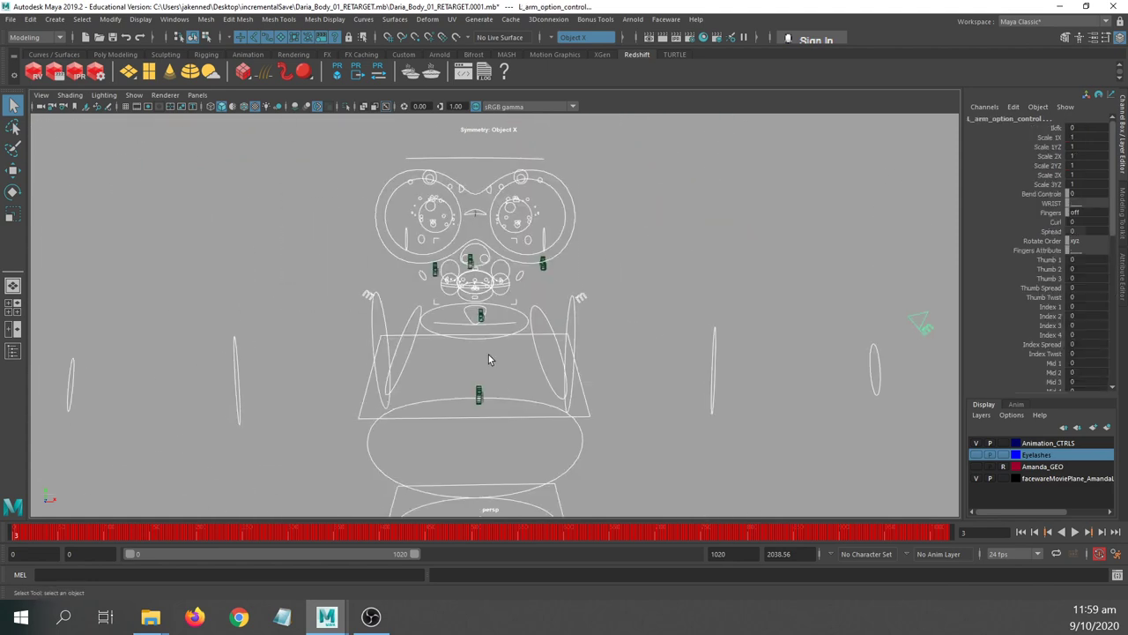
# - Add the M_spine_ik_3 chest control and the M_head control to the selected rig controls
pyautogui.keyDown('alt'); pyautogui.moveTo(507, 381); pyautogui.dragTo(469, 346); pyautogui.keyUp('alt')
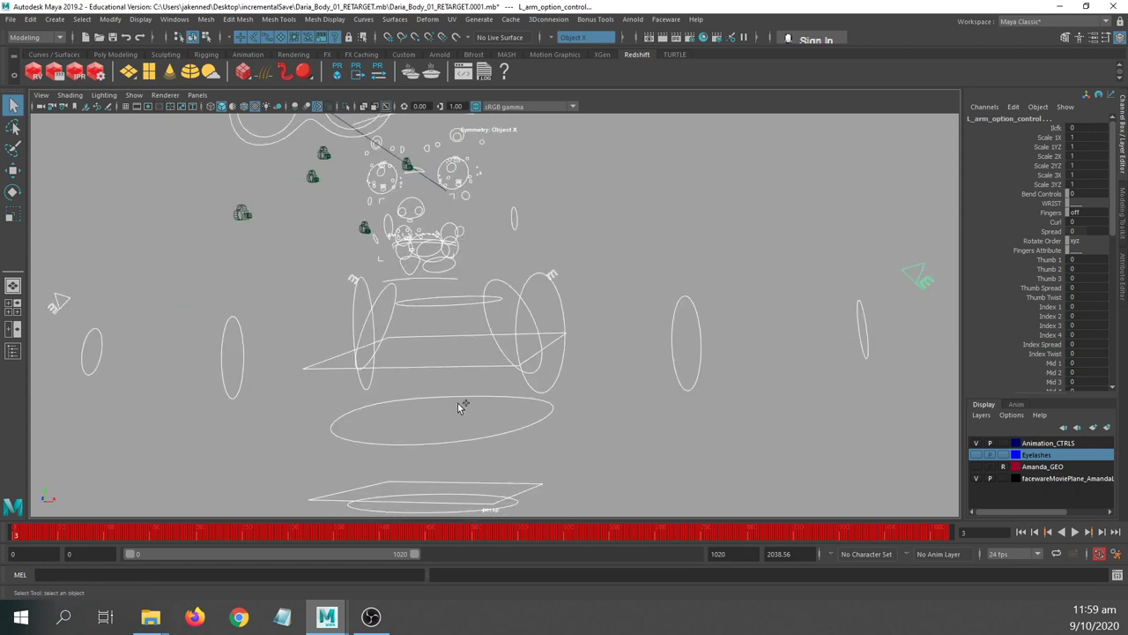
pyautogui.click(476, 294)
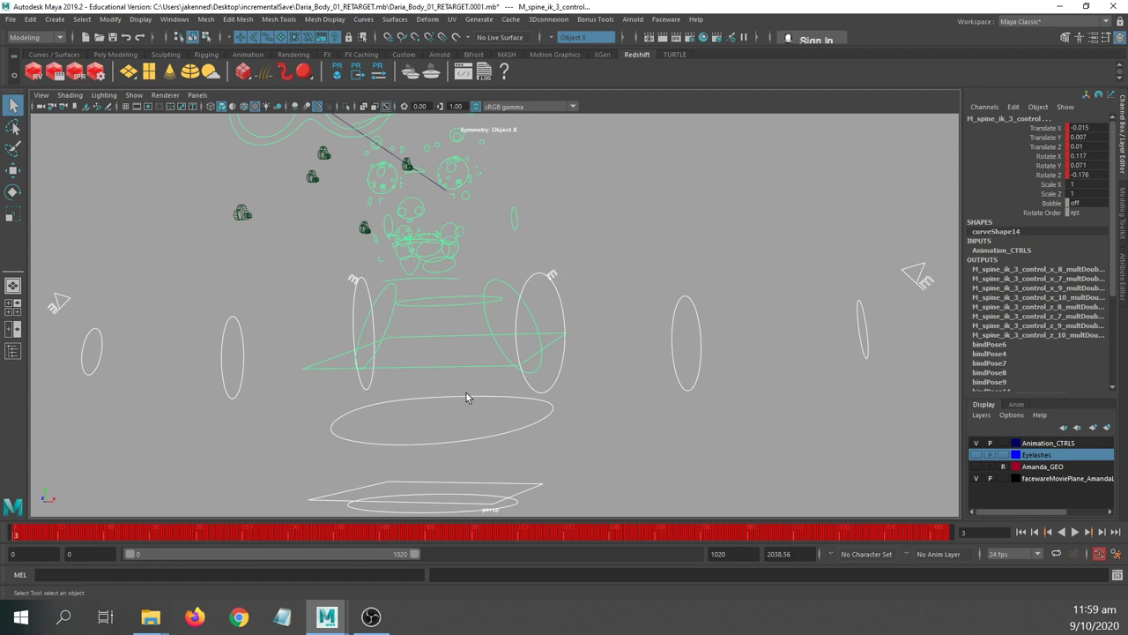
pyautogui.keyDown('alt'); pyautogui.moveTo(467, 397); pyautogui.dragTo(419, 208); pyautogui.keyUp('alt')
pyautogui.moveTo(419, 208); pyautogui.dragTo(460, 236)
pyautogui.keyDown('alt'); pyautogui.moveTo(731, 364); pyautogui.dragTo(297, 403); pyautogui.keyUp('alt')
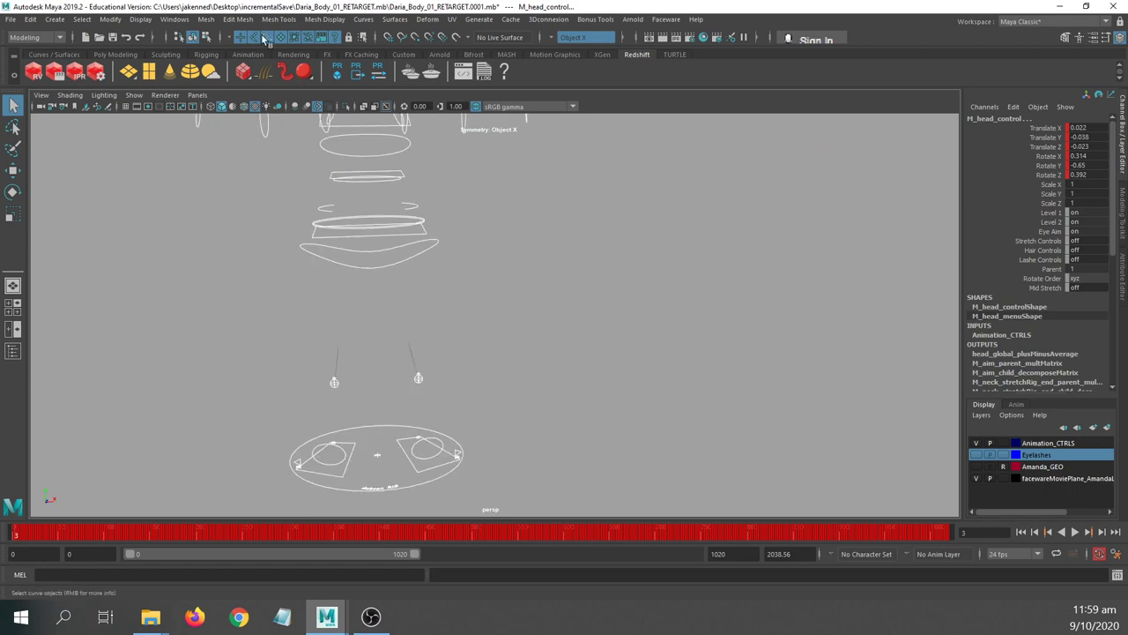
# - Open the Graph Editor and select every key on all the selected controls' curves, with the Move tool active
pyautogui.click(176, 21)
pyautogui.moveTo(196, 77)
pyautogui.click(342, 97)
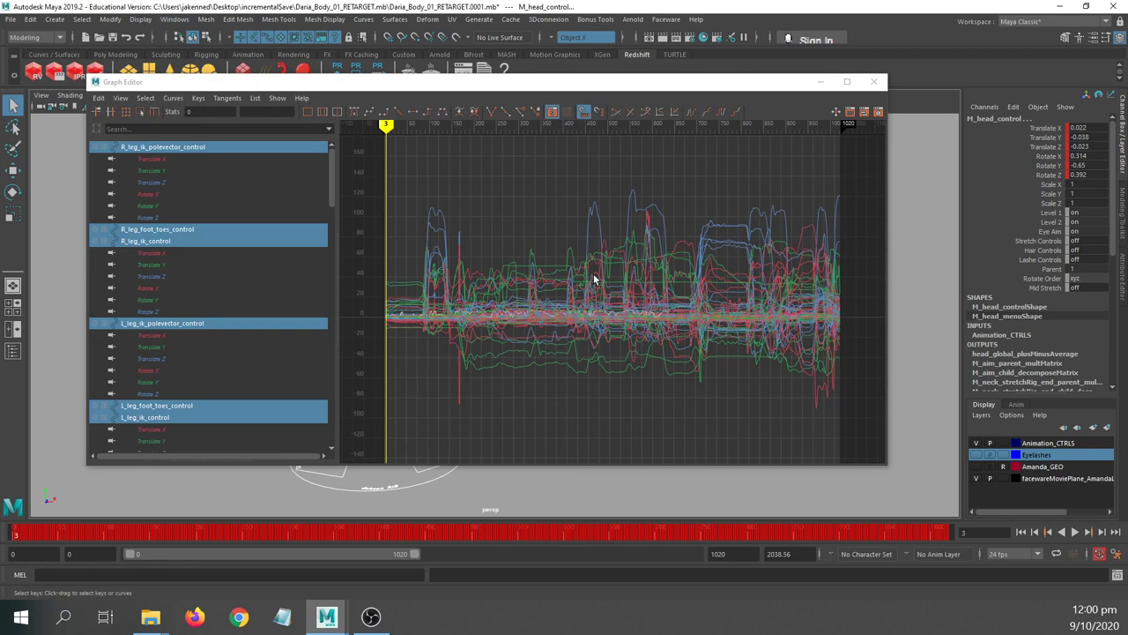
pyautogui.scroll(-6, 669, 312)
pyautogui.press('a')
pyautogui.moveTo(364, 144); pyautogui.dragTo(876, 458)
pyautogui.press('w')
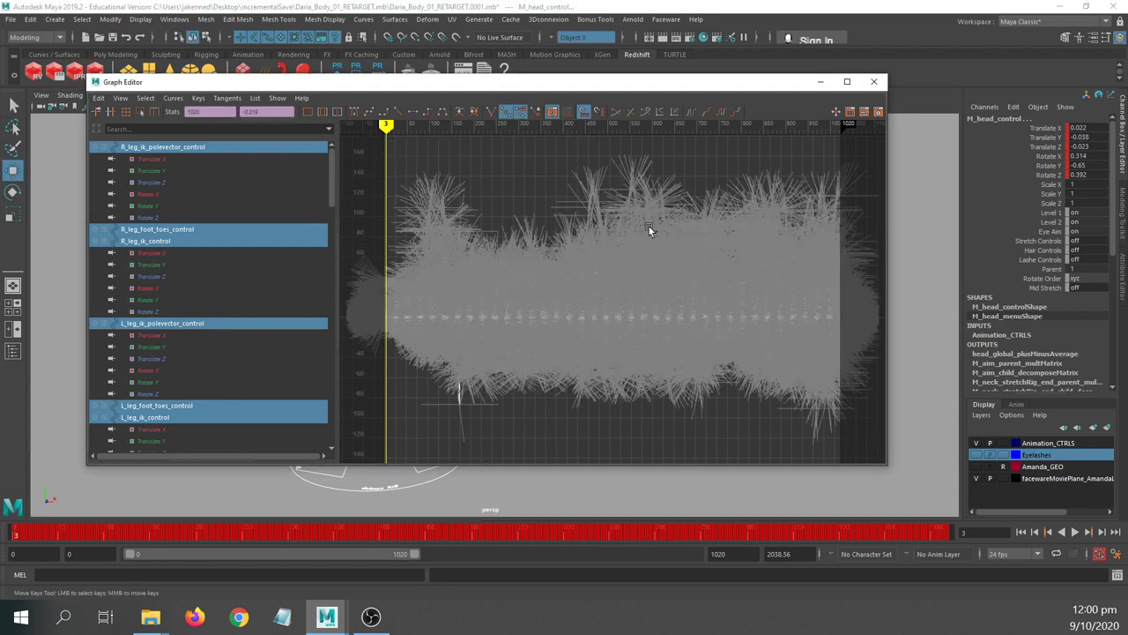
# - Dock the Graph Editor beneath the viewport and make the Amanda_GEO display layer visible
pyautogui.moveTo(675, 83); pyautogui.dragTo(705, 523)
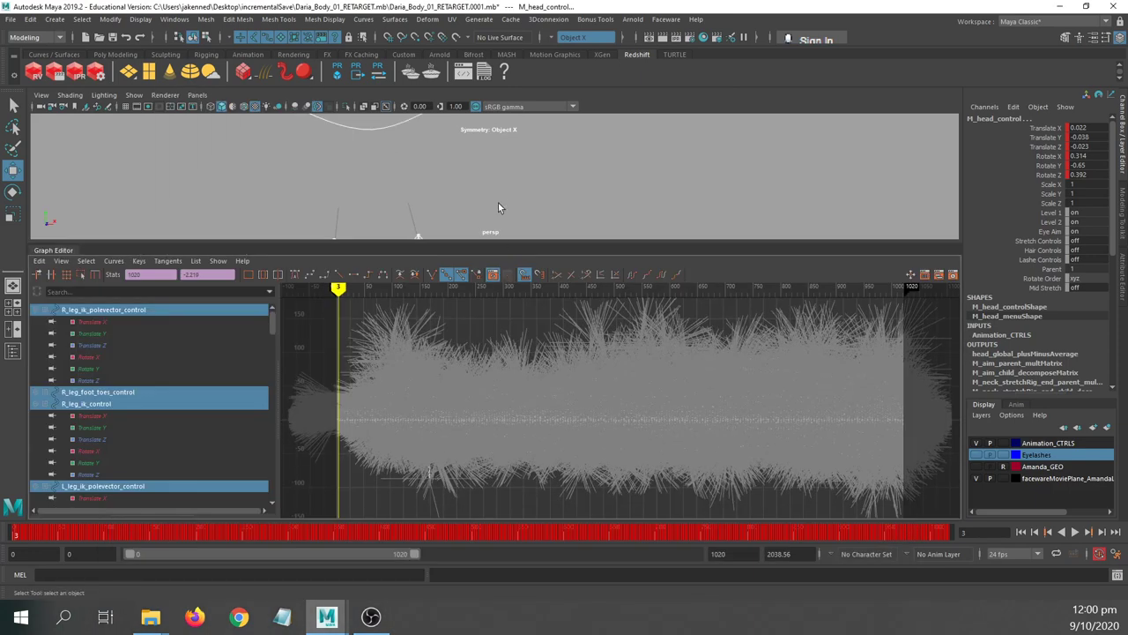
pyautogui.moveTo(497, 244); pyautogui.dragTo(498, 379)
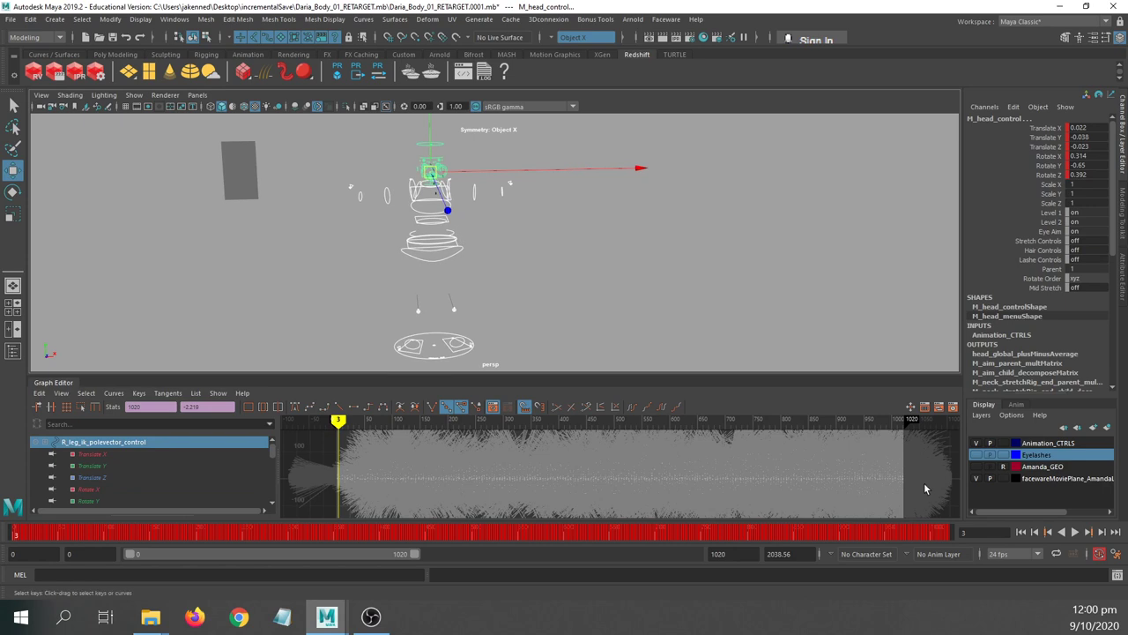
pyautogui.click(977, 467)
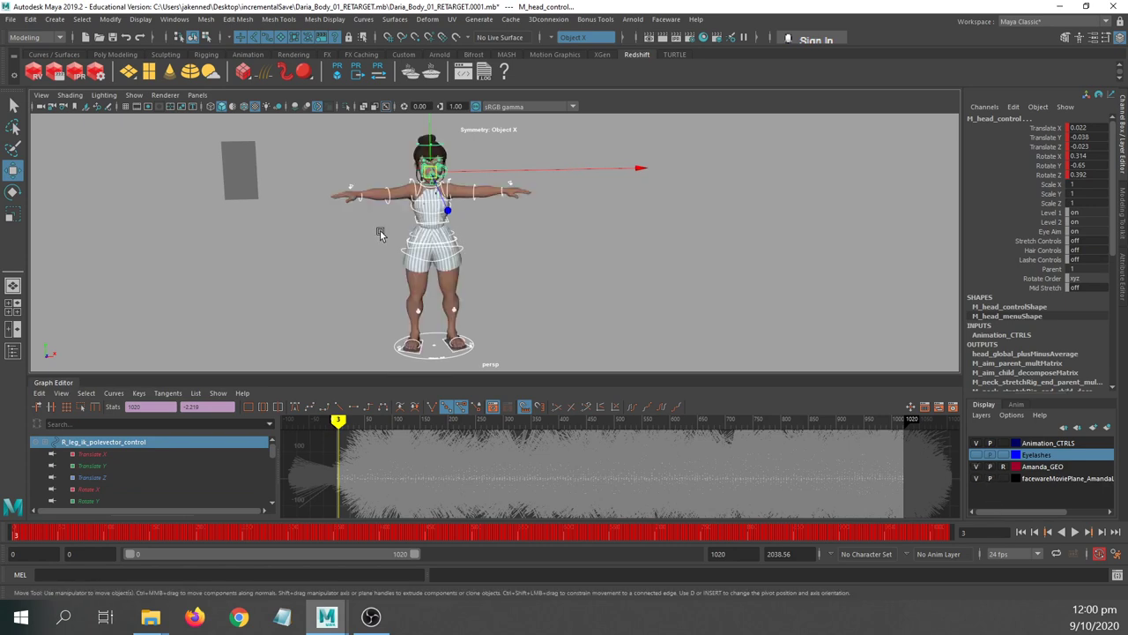
# - Frame the character's upper body and scrub the animation to frame 200, enlarging the docked Graph Editor
pyautogui.keyDown('alt'); pyautogui.moveTo(377, 231); pyautogui.dragTo(668, 301, button='right'); pyautogui.keyUp('alt')
pyautogui.keyDown('alt'); pyautogui.moveTo(668, 301); pyautogui.dragTo(666, 310, button='middle'); pyautogui.keyUp('alt')
pyautogui.keyDown('alt'); pyautogui.moveTo(631, 315); pyautogui.dragTo(602, 325); pyautogui.keyUp('alt')
pyautogui.keyDown('alt'); pyautogui.moveTo(582, 287); pyautogui.dragTo(579, 327, button='middle'); pyautogui.keyUp('alt')
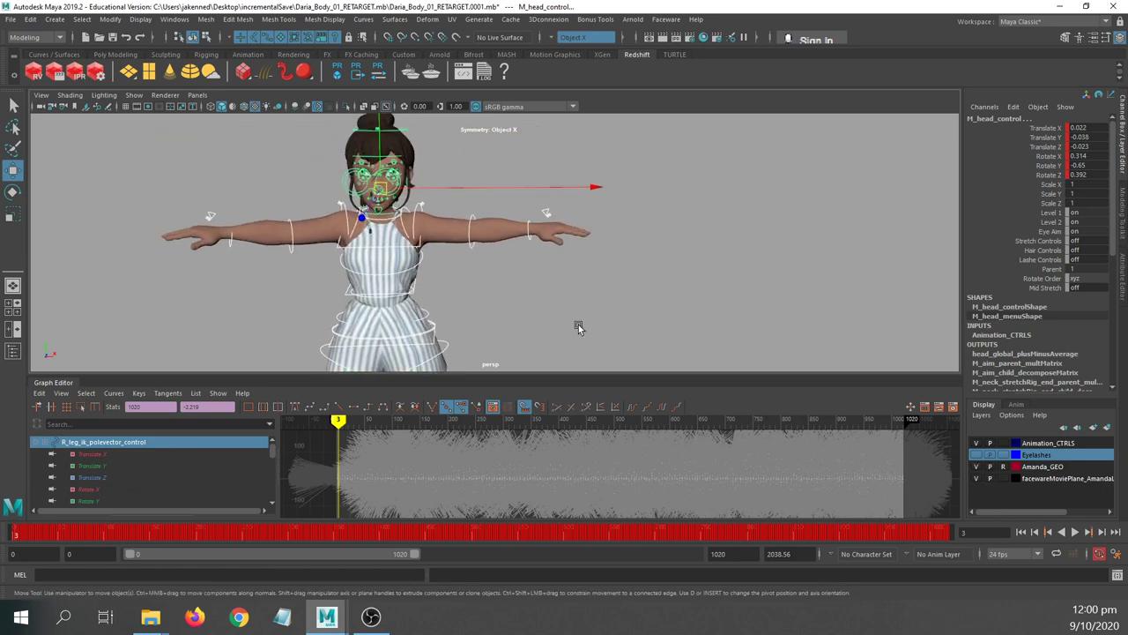
pyautogui.keyDown('alt'); pyautogui.moveTo(579, 327); pyautogui.dragTo(617, 353, button='right'); pyautogui.keyUp('alt')
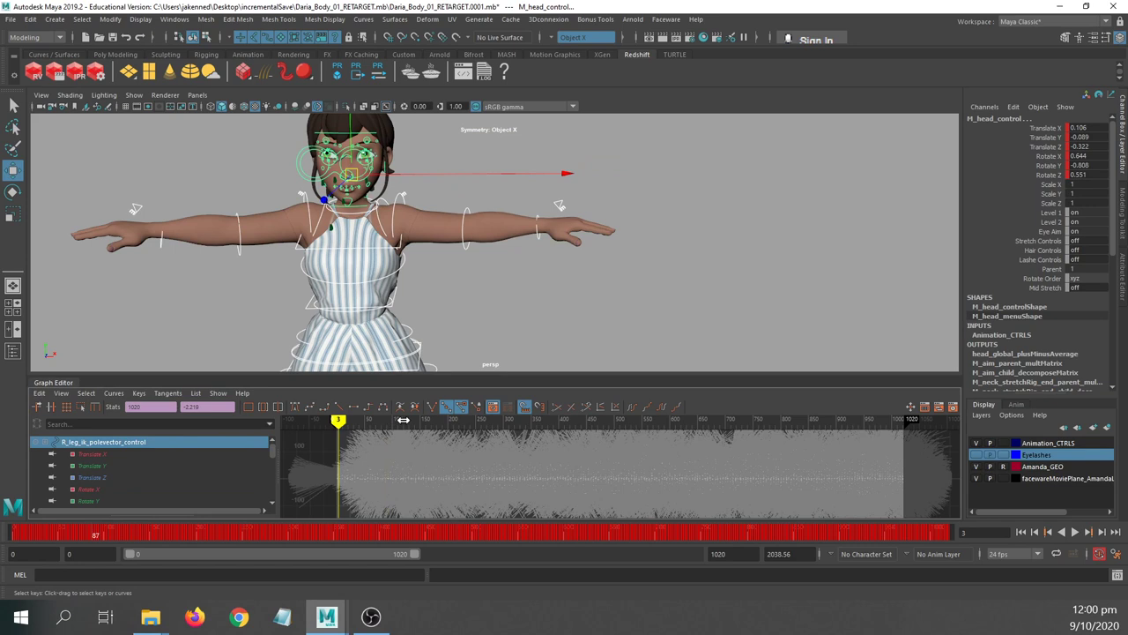
pyautogui.moveTo(346, 420)
pyautogui.mouseDown()
pyautogui.moveTo(493, 419)
pyautogui.moveTo(429, 418)
pyautogui.moveTo(448, 423)
pyautogui.mouseUp()
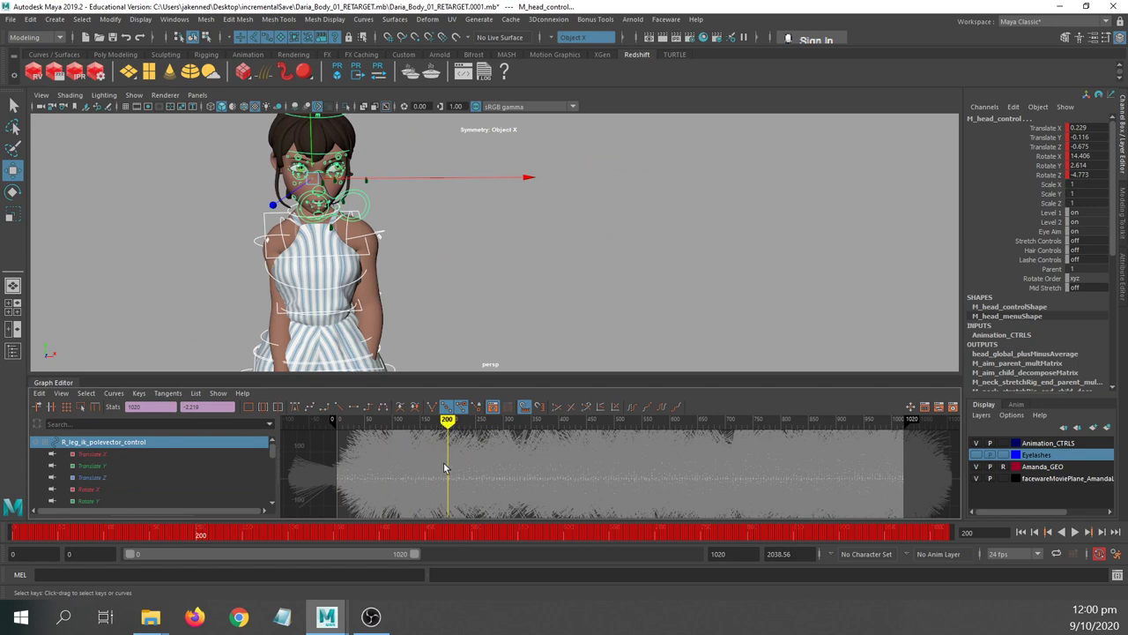
pyautogui.moveTo(472, 377); pyautogui.dragTo(471, 292)
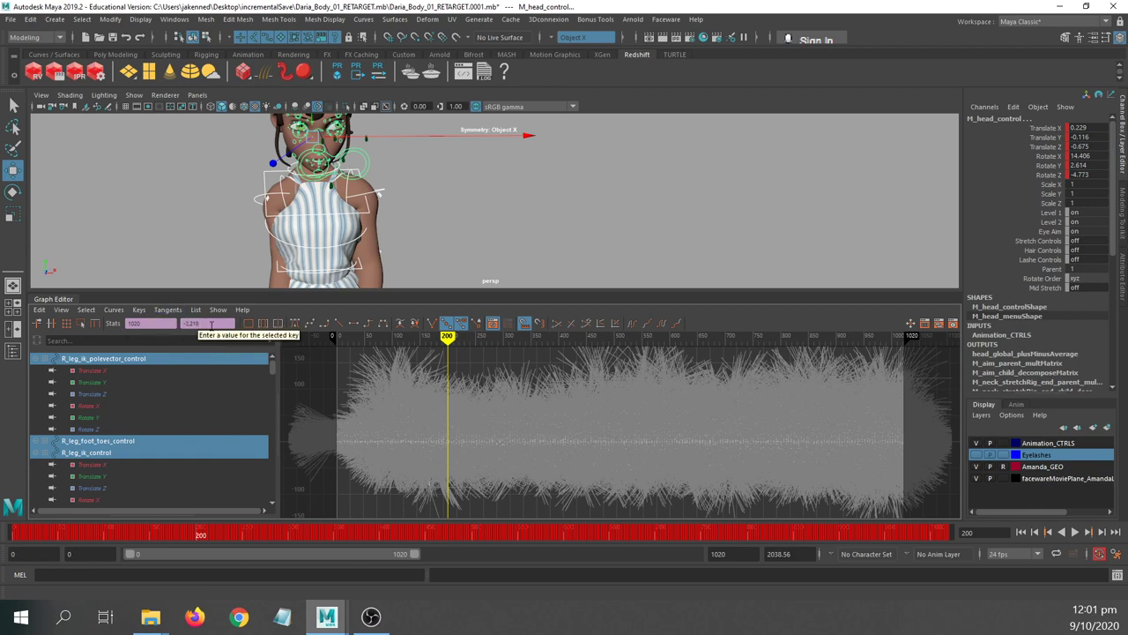
# - Try to lower the values of all selected keys by 200, and undo the change
pyautogui.click(211, 324)
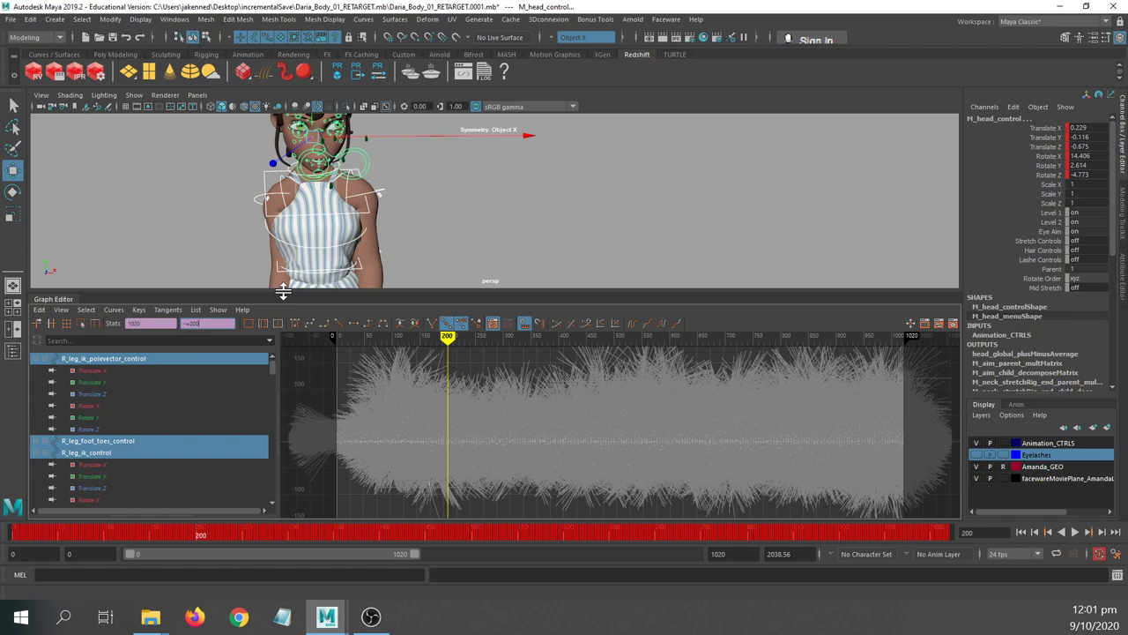
pyautogui.press('Return')
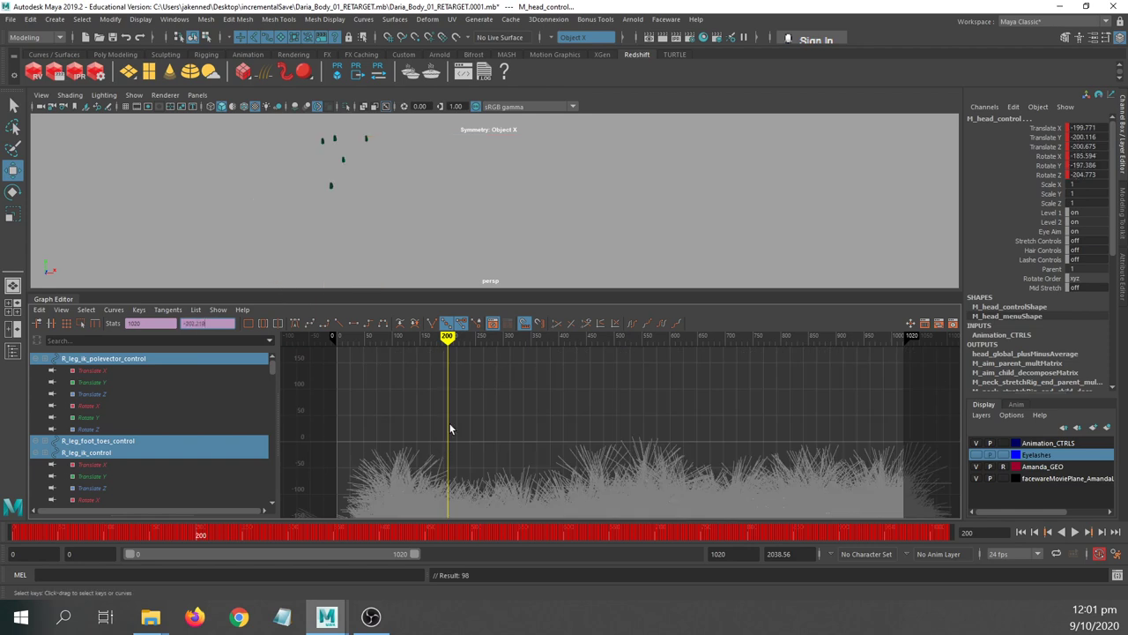
pyautogui.keyDown('alt'); pyautogui.moveTo(396, 405); pyautogui.dragTo(385, 356, button='middle'); pyautogui.keyUp('alt')
pyautogui.hotkey('ctrl', 'z')
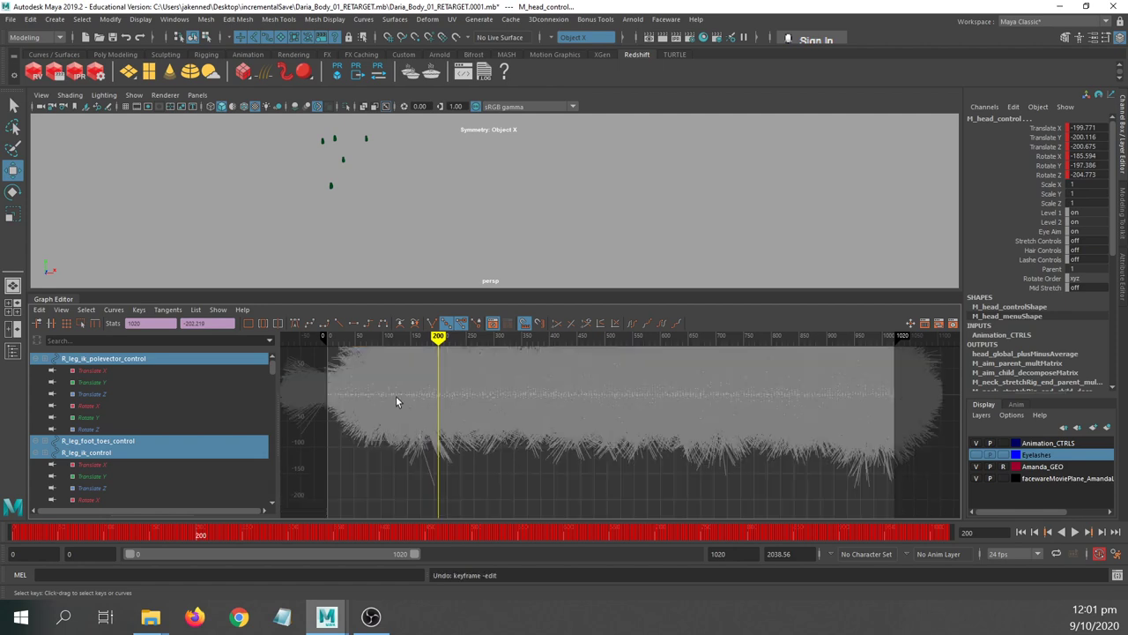
# - Shift all selected keys 200 frames earlier in time and return to frame 0
pyautogui.keyDown('alt'); pyautogui.moveTo(428, 408); pyautogui.dragTo(438, 491, button='middle'); pyautogui.keyUp('alt')
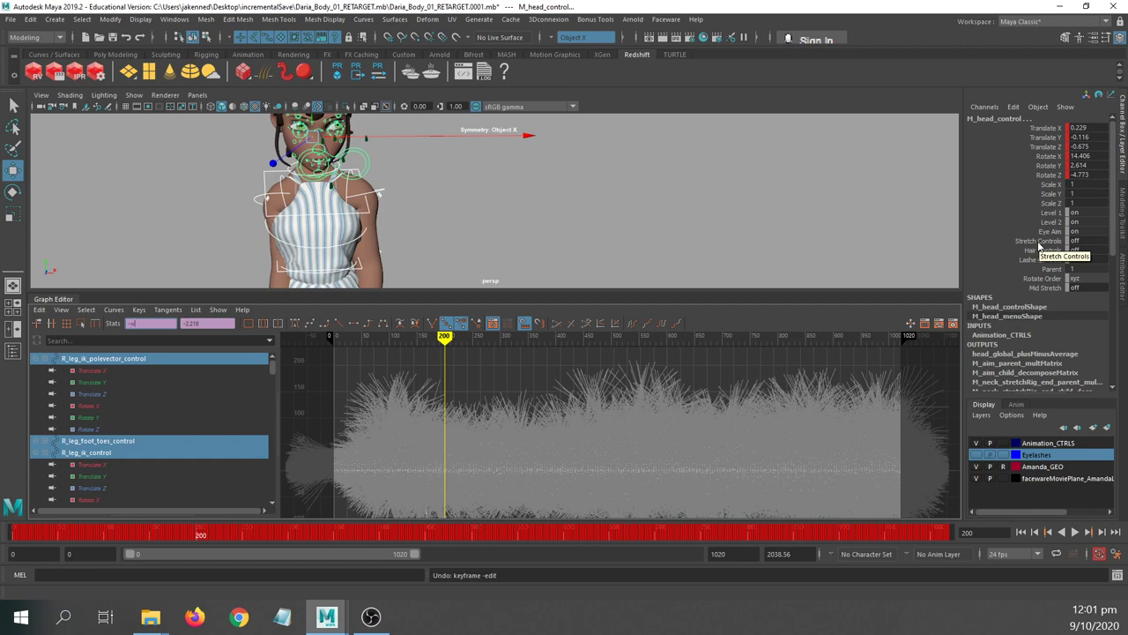
pyautogui.press('Return')
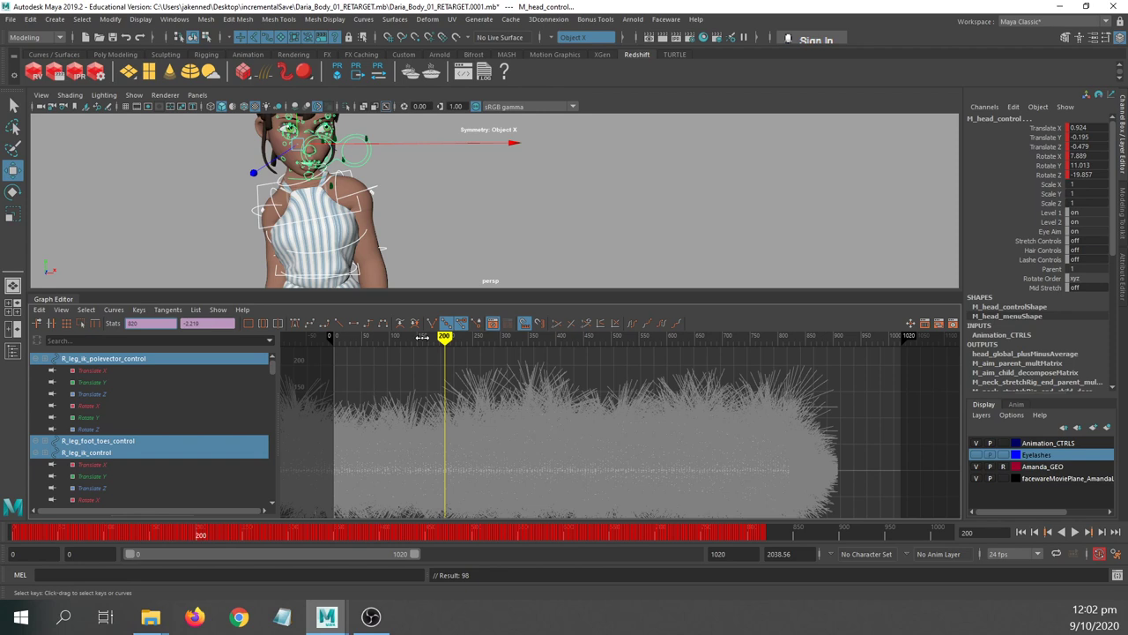
pyautogui.click(127, 535)
pyautogui.moveTo(126, 534)
pyautogui.mouseDown()
pyautogui.moveTo(13, 535)
pyautogui.moveTo(7, 520)
pyautogui.mouseUp()
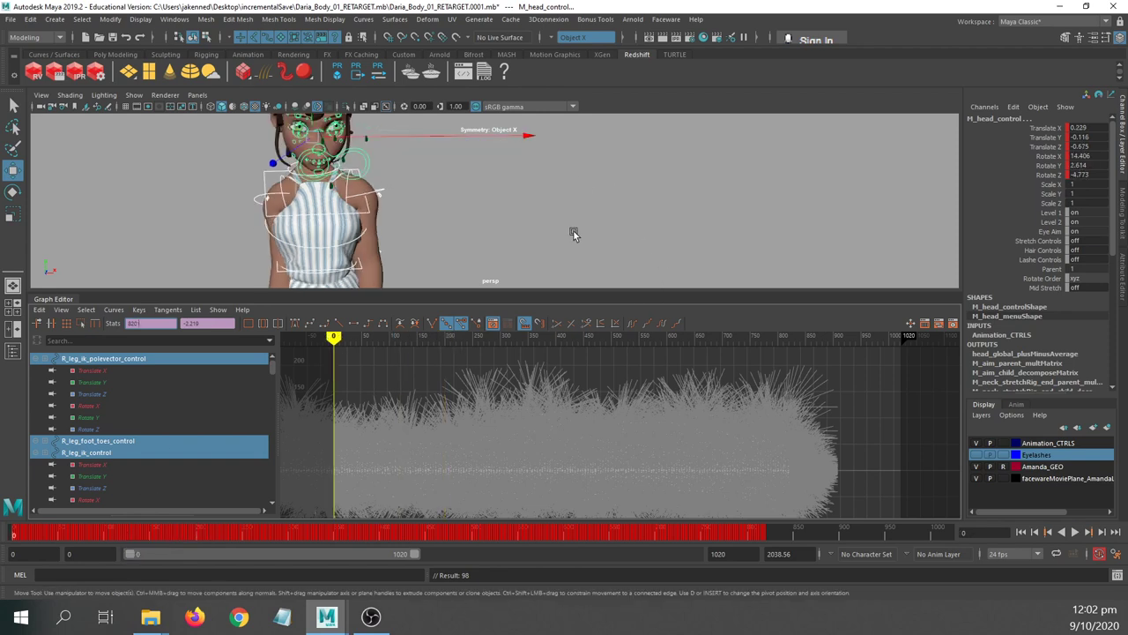
# - Deselect the controls, undock the Graph Editor and move it out of the viewport
pyautogui.click(429, 261)
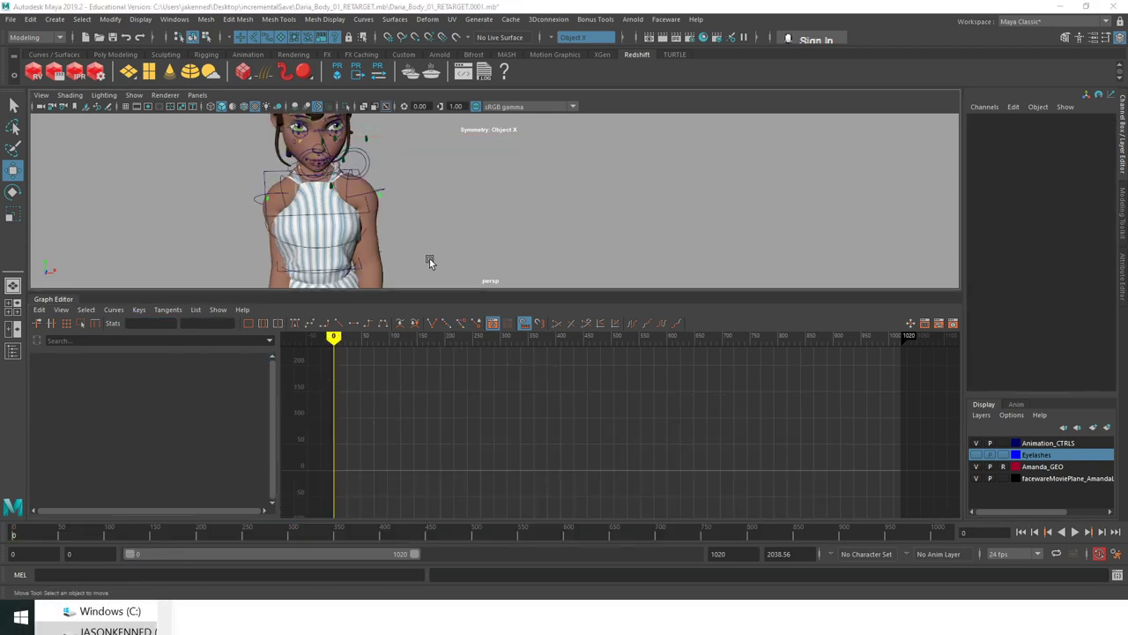
pyautogui.press('space')
pyautogui.press('space')
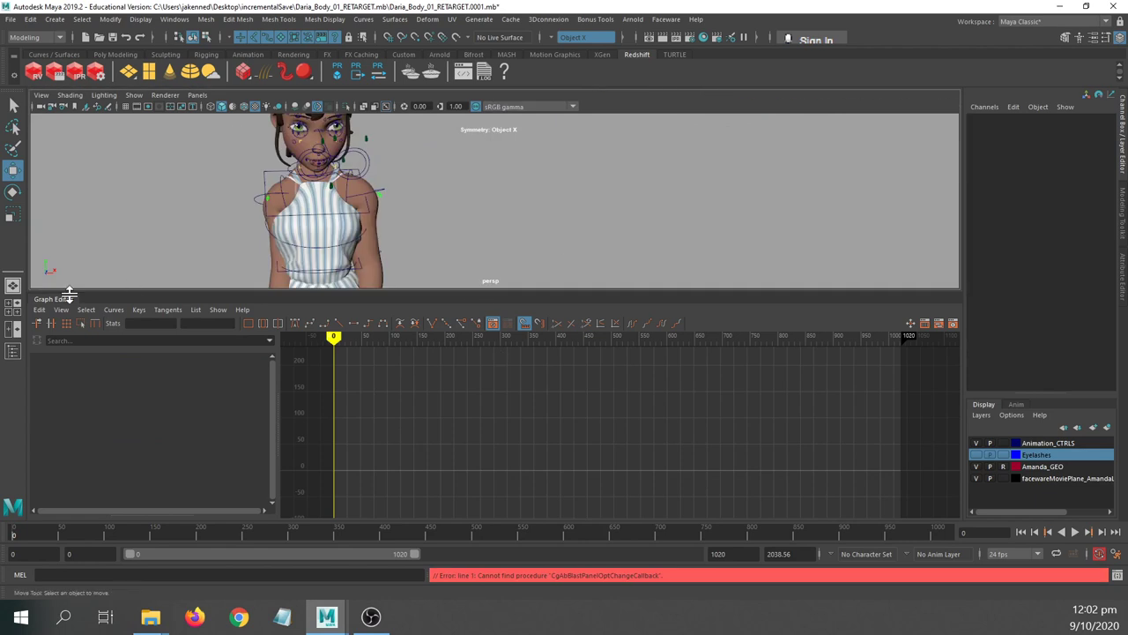
pyautogui.moveTo(47, 298); pyautogui.dragTo(0, 209)
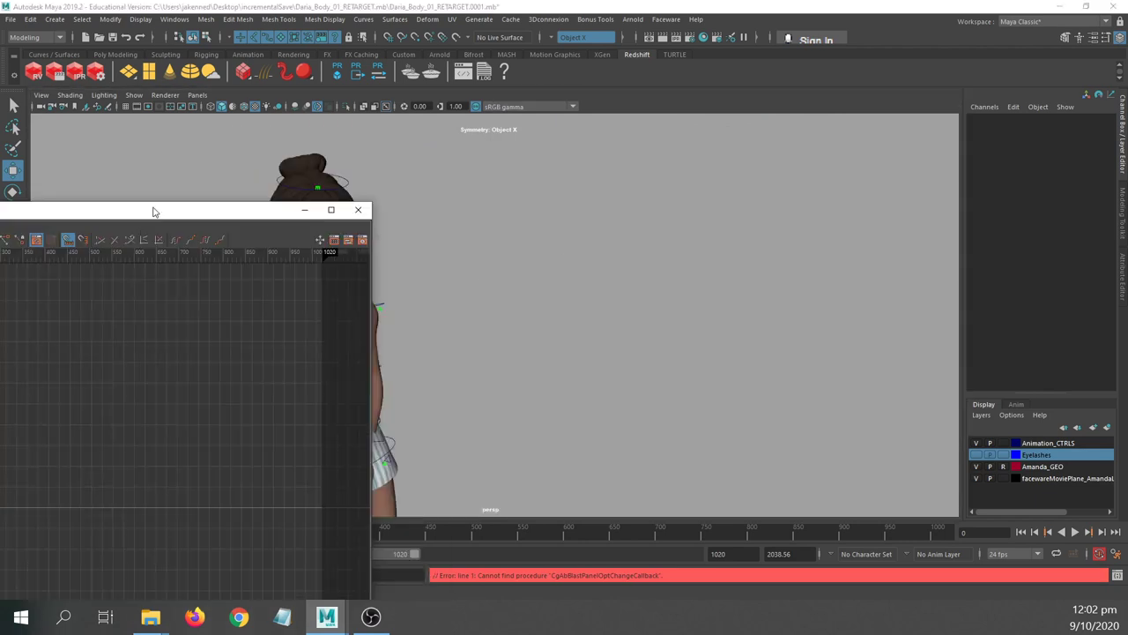
pyautogui.moveTo(153, 211); pyautogui.dragTo(0, 211)
# - Scrub and play the shifted animation from the start, stop at frame 773 and return to frame 0
pyautogui.click(6, 537)
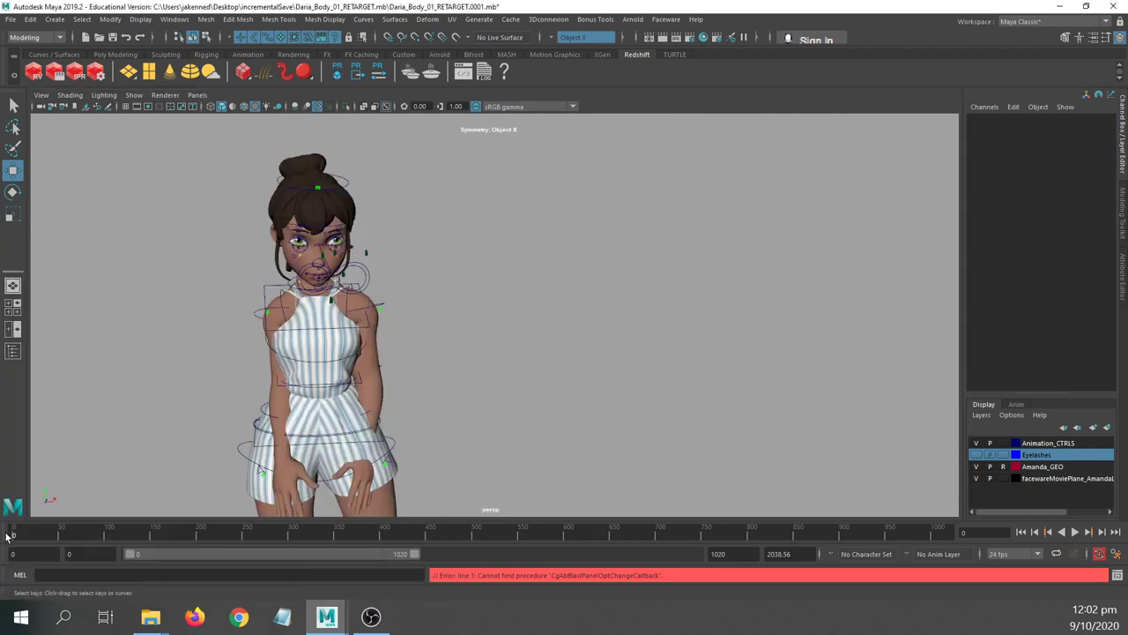
pyautogui.click(70, 535)
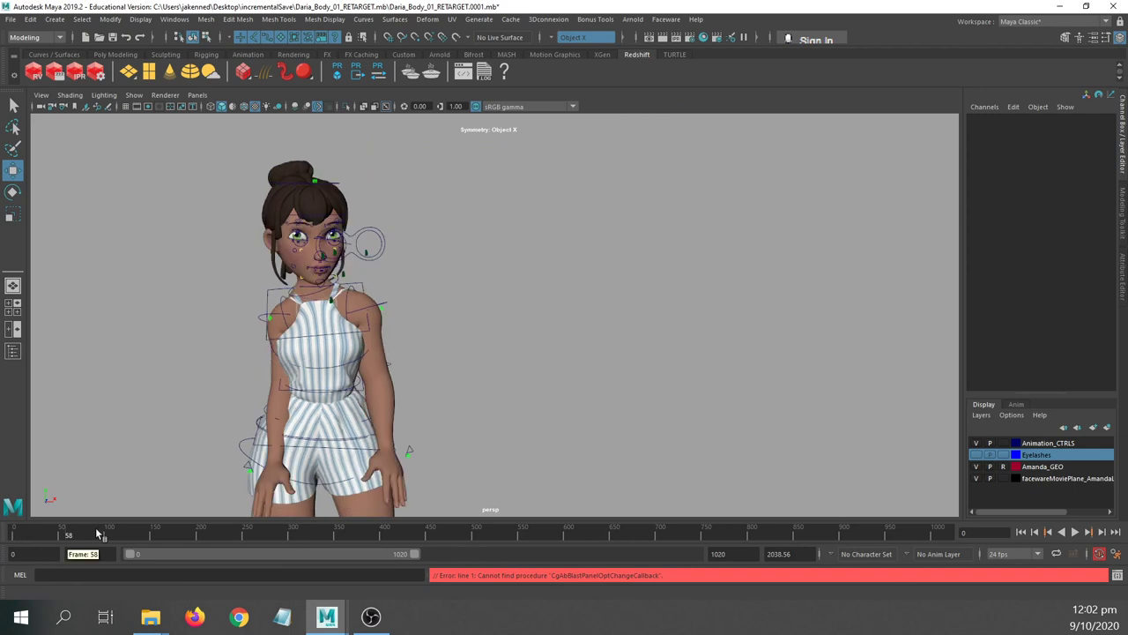
pyautogui.moveTo(96, 529)
pyautogui.mouseDown()
pyautogui.moveTo(12, 535)
pyautogui.moveTo(92, 540)
pyautogui.mouseUp()
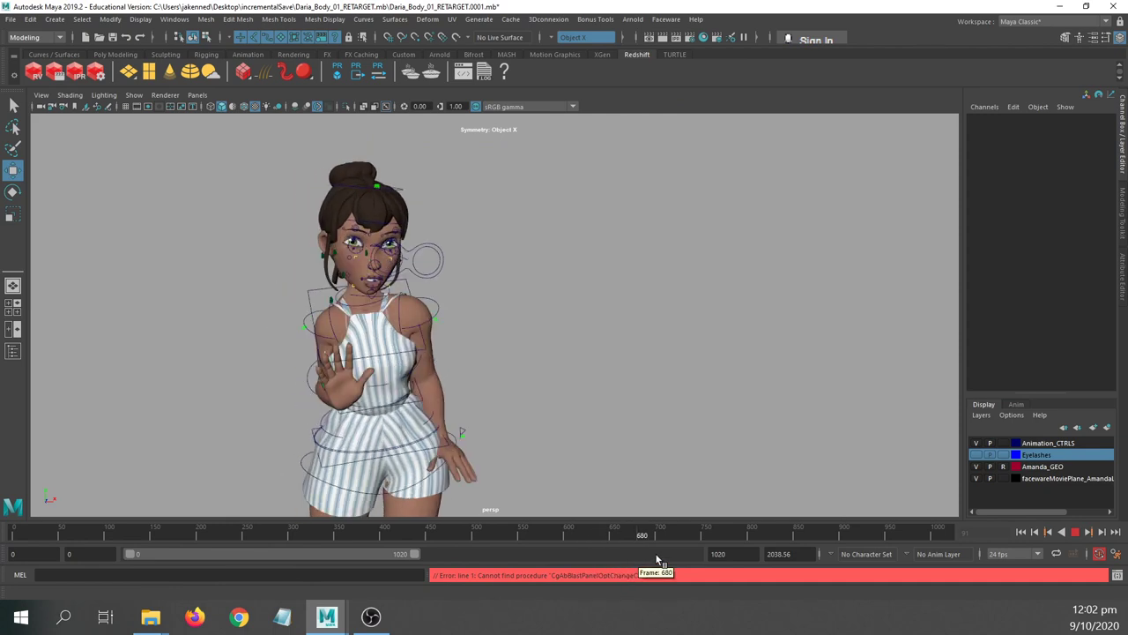
pyautogui.hotkey('alt', 'v')
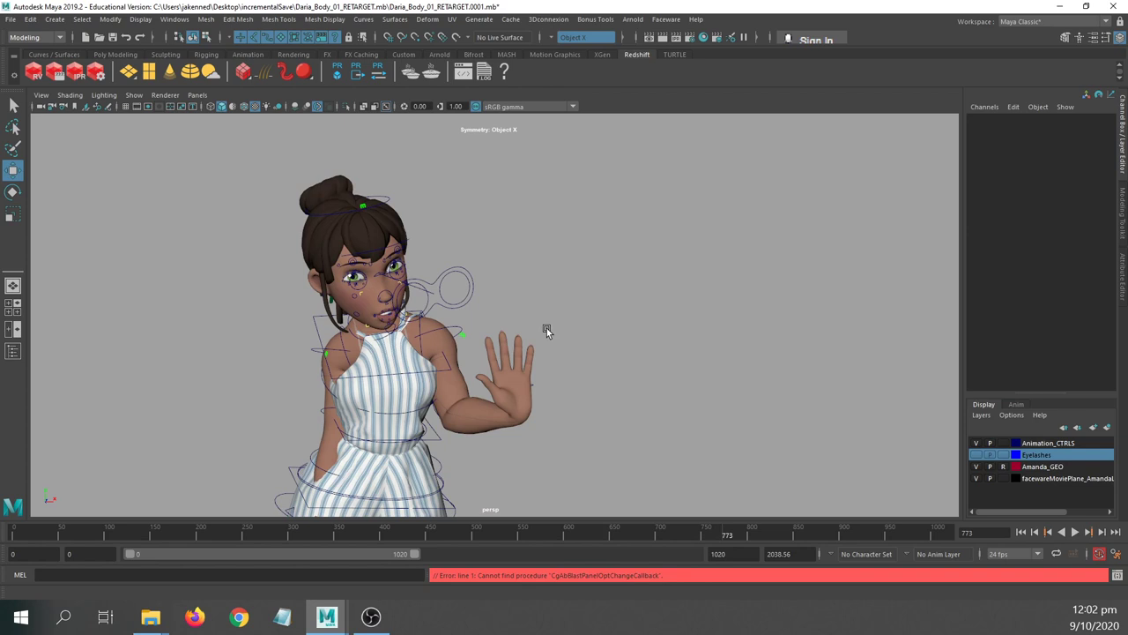
pyautogui.keyDown('alt'); pyautogui.moveTo(563, 344); pyautogui.dragTo(536, 375, button='middle'); pyautogui.keyUp('alt')
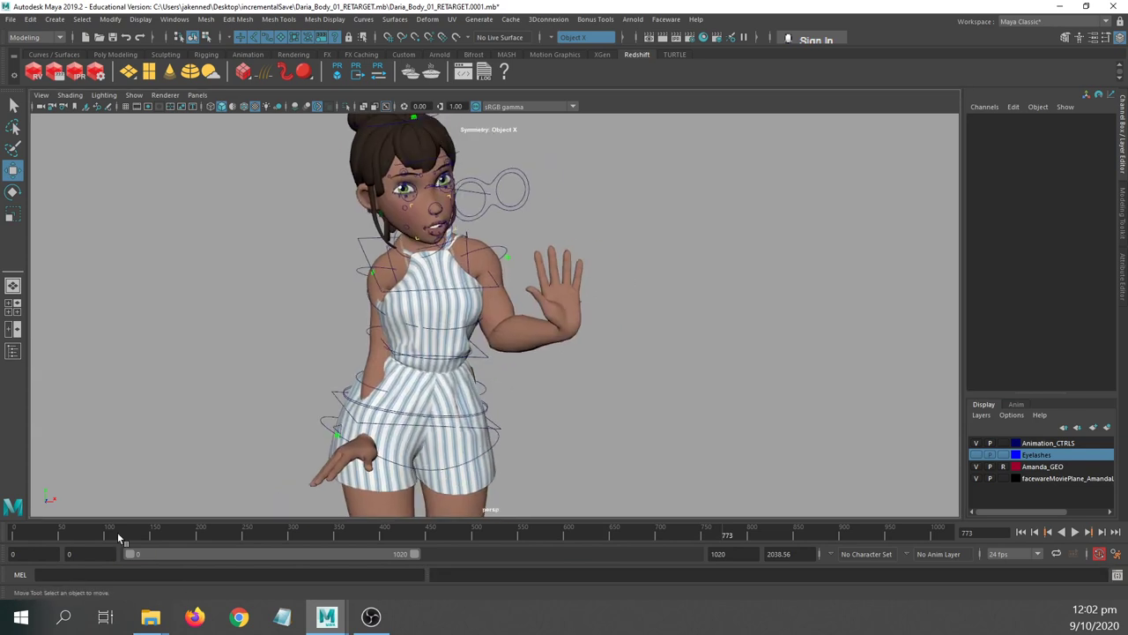
pyautogui.moveTo(39, 534); pyautogui.dragTo(13, 533)
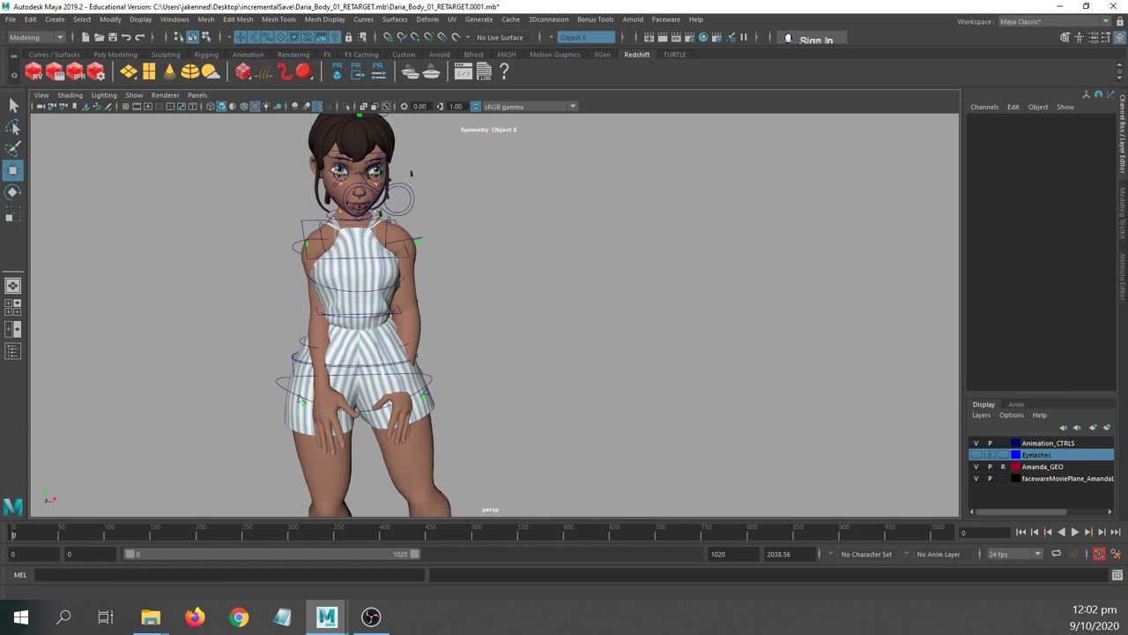
# - Select M_spine_fk_1_control, hide the Amanda_GEO layer and examine the control's curves in the Graph Editor before minimizing it
pyautogui.click(296, 245)
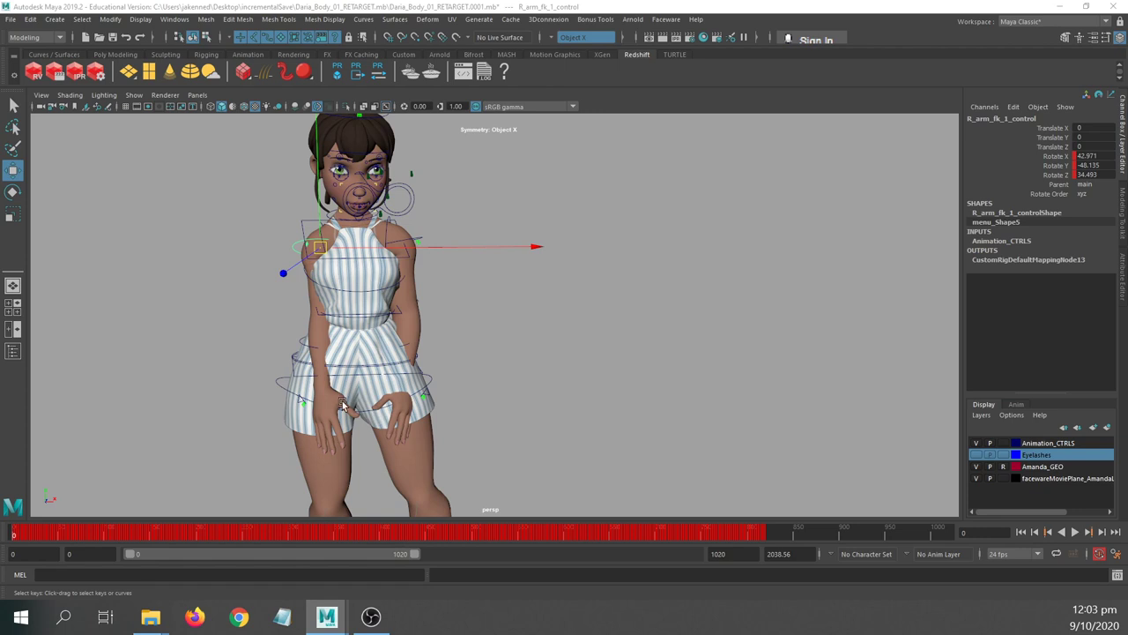
pyautogui.click(300, 362)
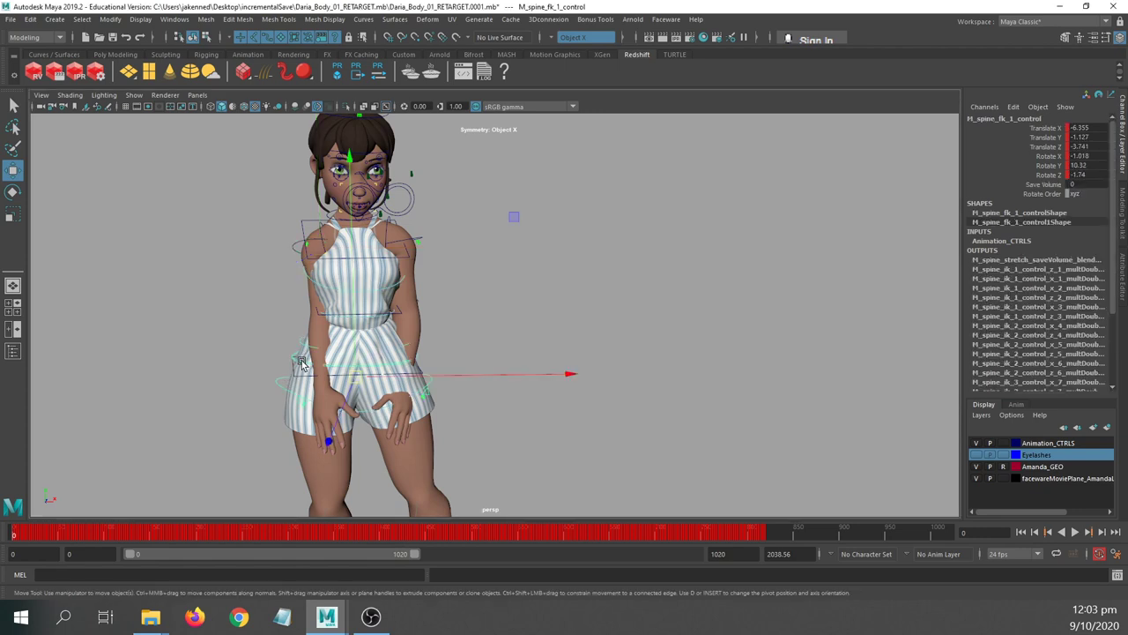
pyautogui.click(976, 466)
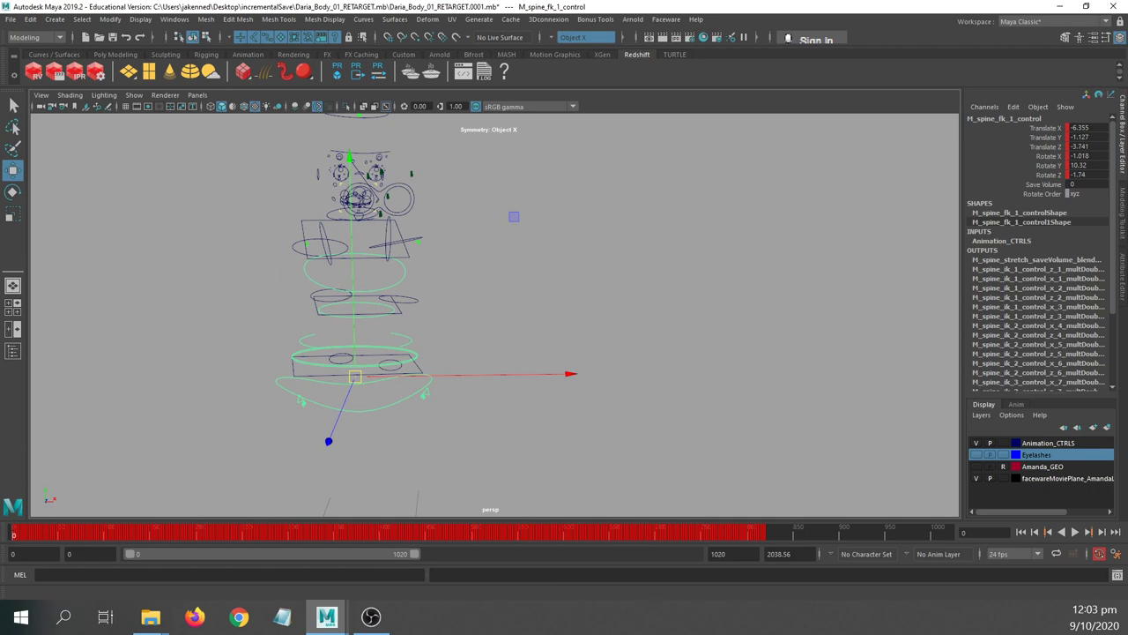
pyautogui.moveTo(0, 62); pyautogui.dragTo(718, 114)
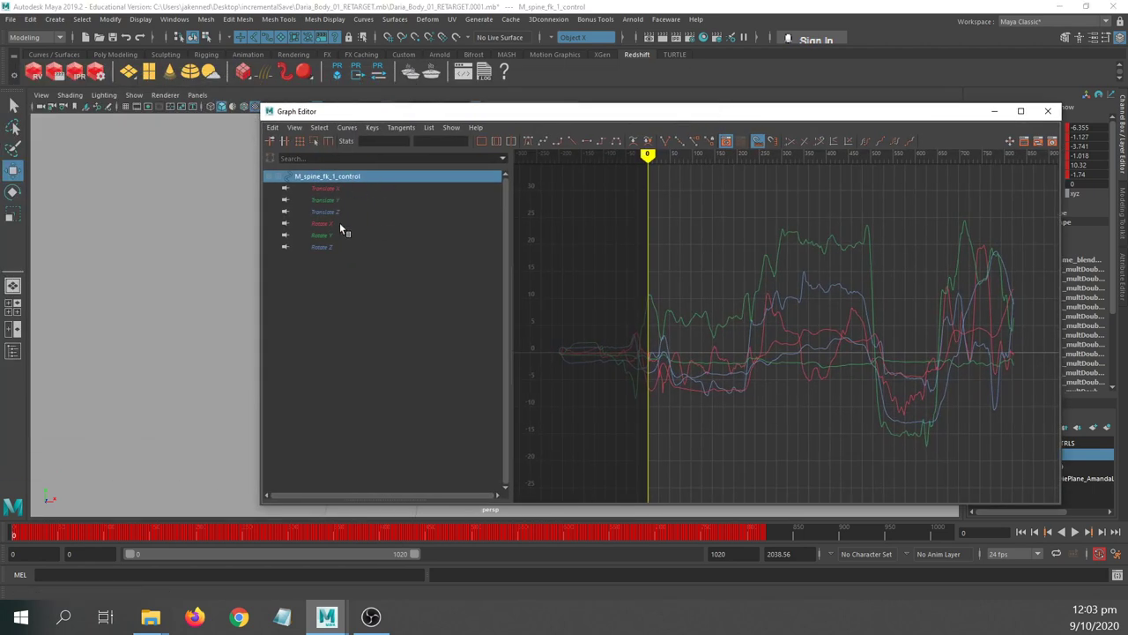
pyautogui.click(993, 111)
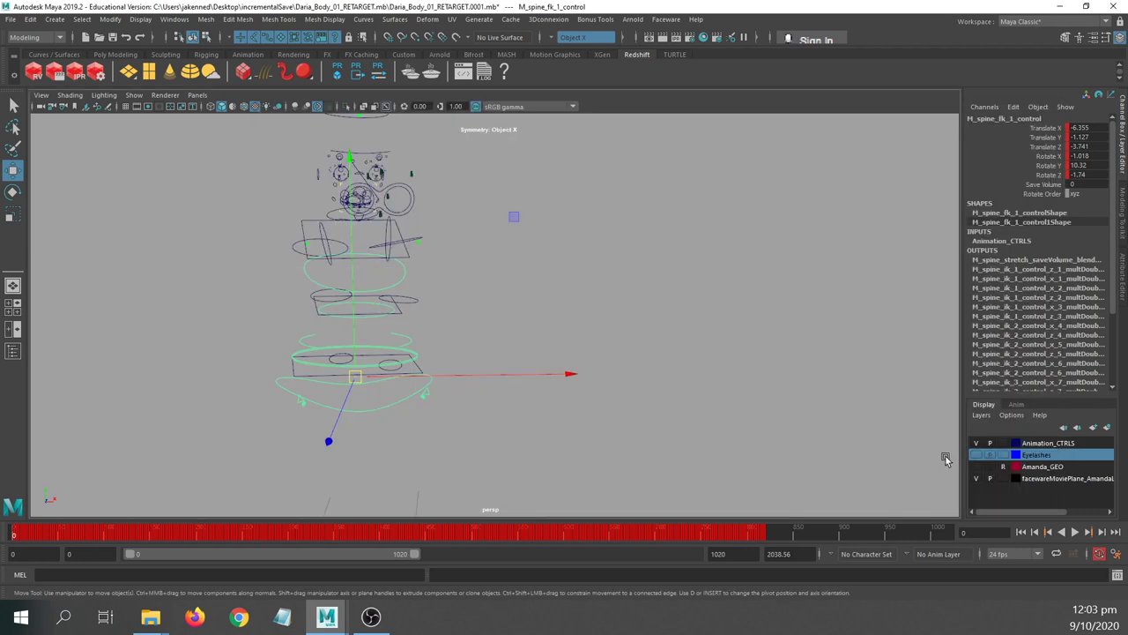
# - Make the Amanda_GEO layer visible again and save the scene
pyautogui.click(976, 466)
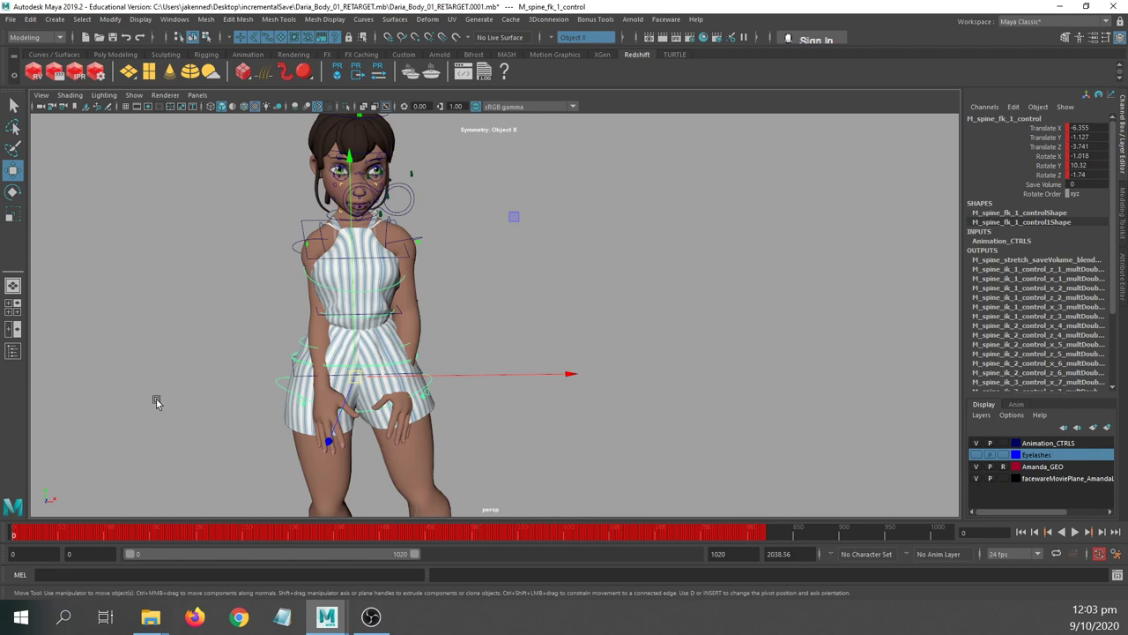
pyautogui.hotkey('ctrl', 's')
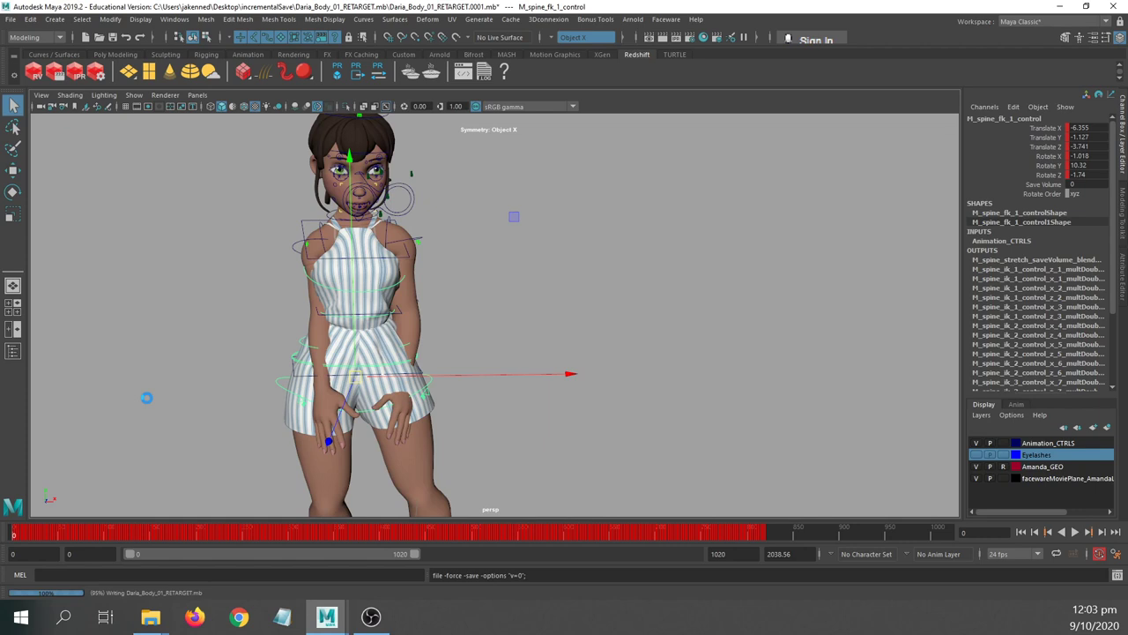
pyautogui.press('w')
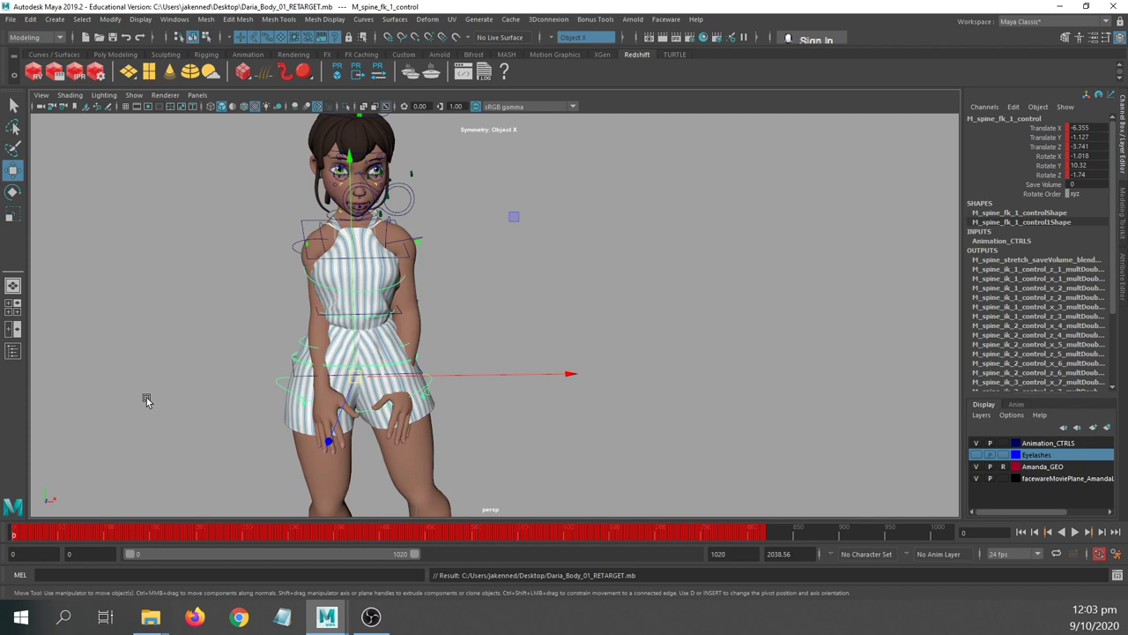
# - Set the playback range start to frame -200 and go to that frame, where the character is in T-pose
pyautogui.click(100, 547)
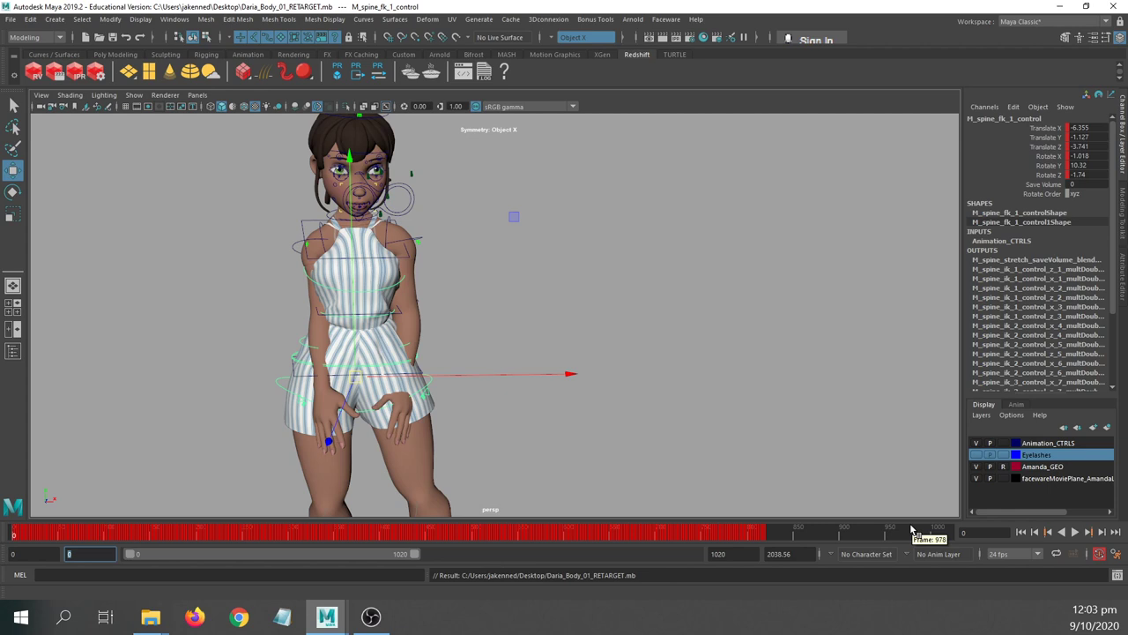
pyautogui.press('Return')
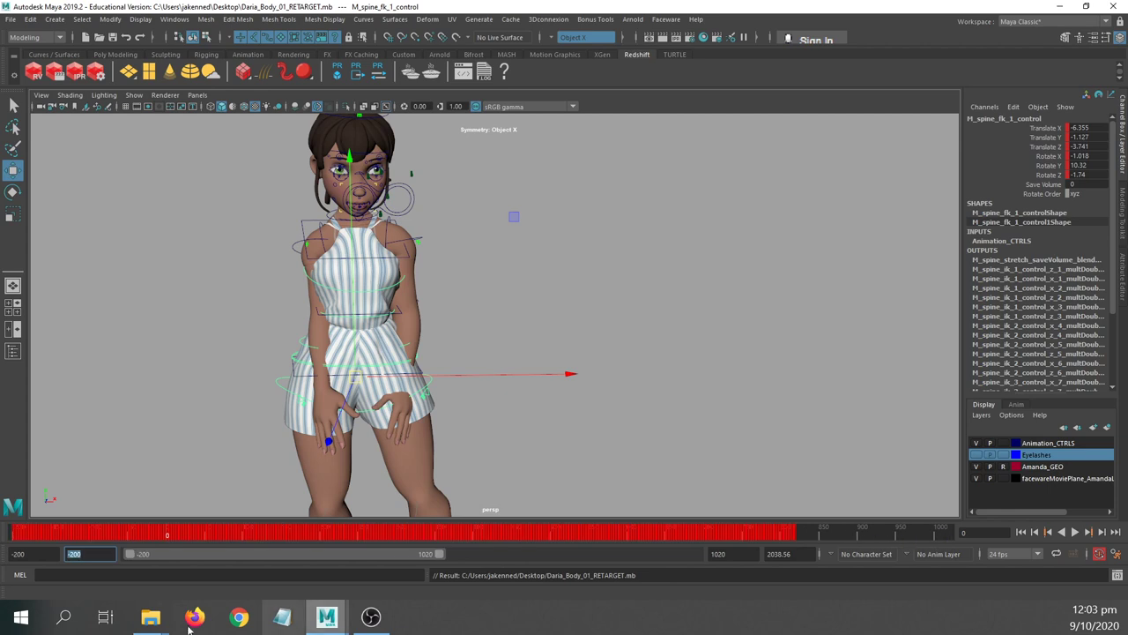
pyautogui.click(20, 534)
pyautogui.moveTo(17, 531); pyautogui.dragTo(10, 531)
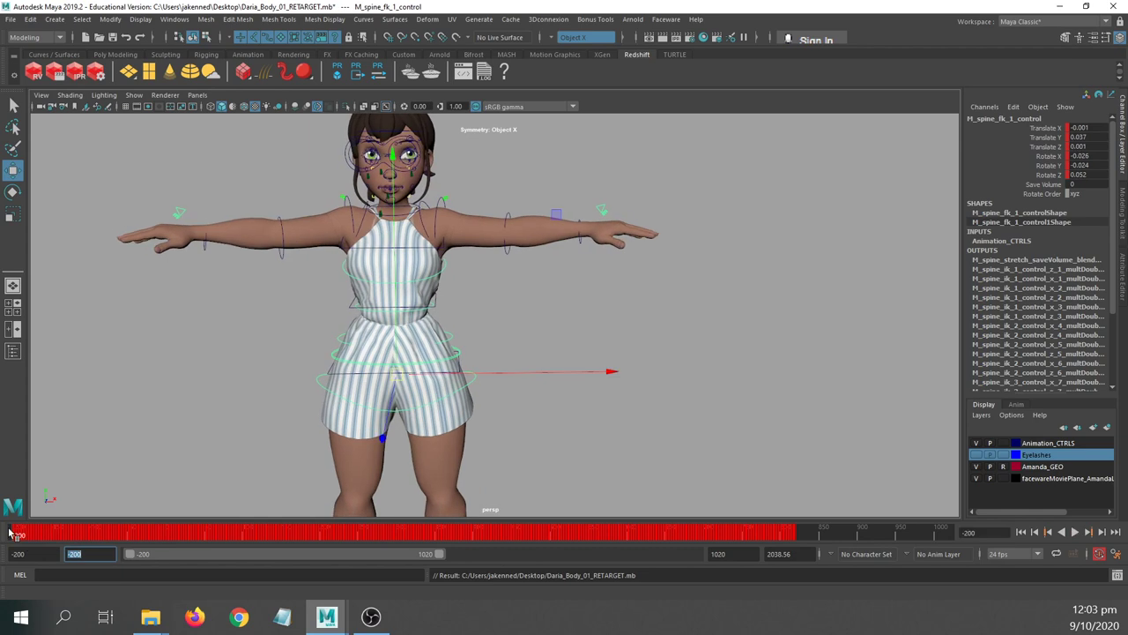
# - Hide the Amanda_GEO display layer so only the rig controls are shown
pyautogui.keyDown('alt'); pyautogui.moveTo(370, 348); pyautogui.dragTo(390, 331, button='middle'); pyautogui.keyUp('alt')
pyautogui.keyDown('alt'); pyautogui.moveTo(479, 396); pyautogui.dragTo(430, 389, button='right'); pyautogui.keyUp('alt')
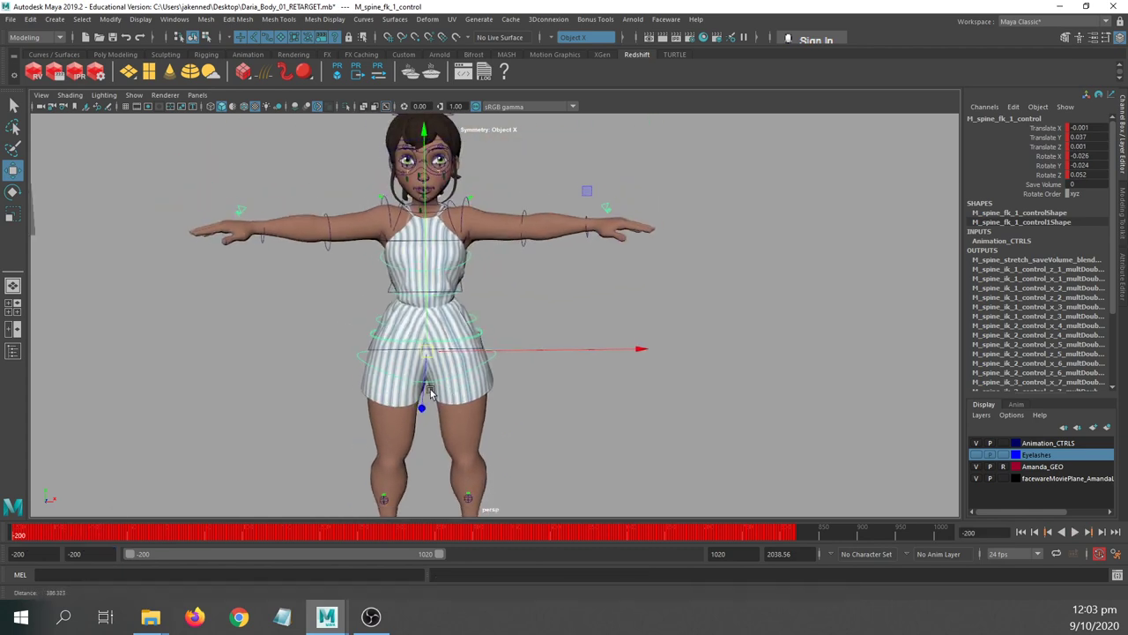
pyautogui.moveTo(431, 389)
pyautogui.keyDown('alt'); pyautogui.mouseDown(button='middle')
pyautogui.moveTo(425, 380)
pyautogui.moveTo(389, 402)
pyautogui.moveTo(435, 386)
pyautogui.mouseUp(button='middle'); pyautogui.keyUp('alt')
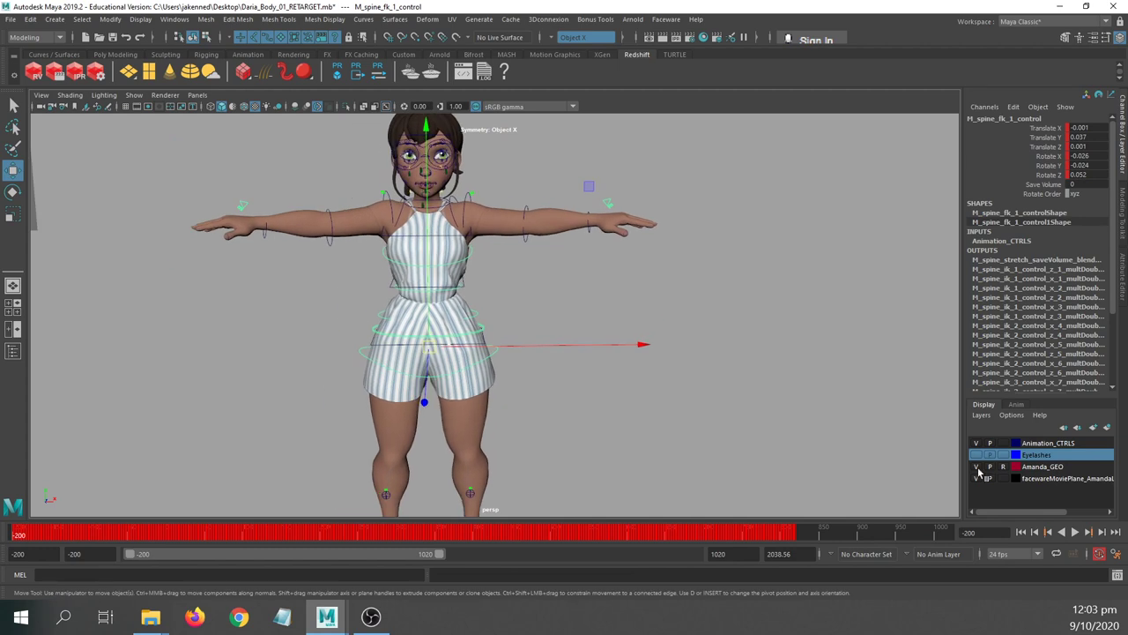
pyautogui.click(975, 466)
# - Select the right arm's wrist, elbow and upper-arm FK controls together with the right shoulder control
pyautogui.keyDown('alt'); pyautogui.moveTo(369, 335); pyautogui.dragTo(409, 291, button='right'); pyautogui.keyUp('alt')
pyautogui.keyDown('alt'); pyautogui.moveTo(409, 291); pyautogui.dragTo(436, 382, button='middle'); pyautogui.keyUp('alt')
pyautogui.keyDown('alt'); pyautogui.moveTo(340, 317); pyautogui.dragTo(405, 335, button='right'); pyautogui.keyUp('alt')
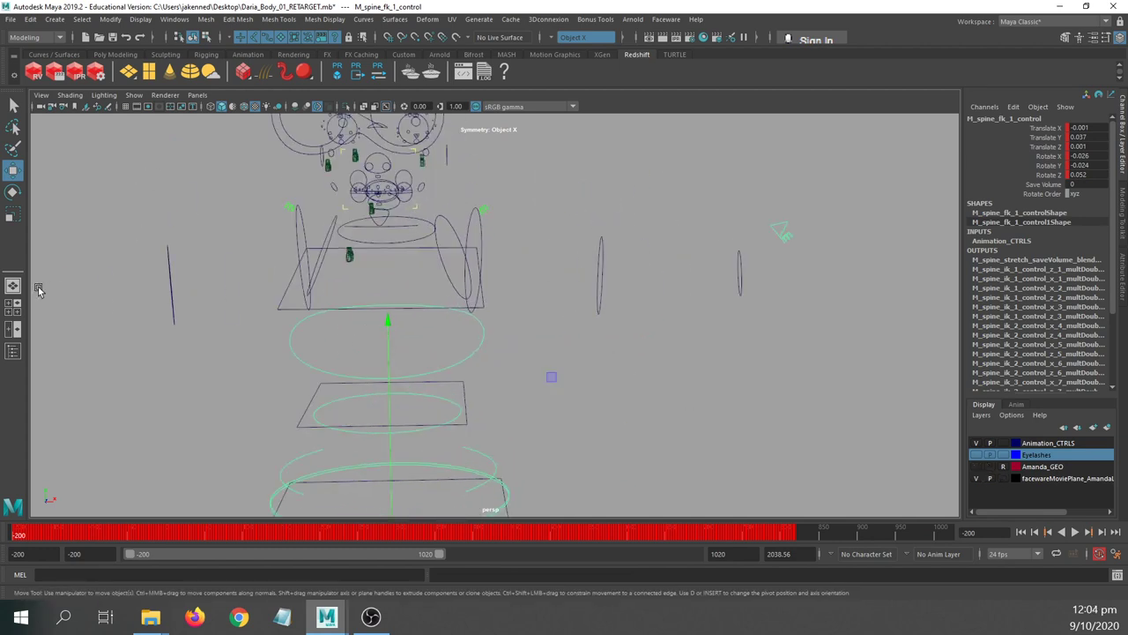
pyautogui.keyDown('alt'); pyautogui.moveTo(38, 291); pyautogui.dragTo(292, 308, button='middle'); pyautogui.keyUp('alt')
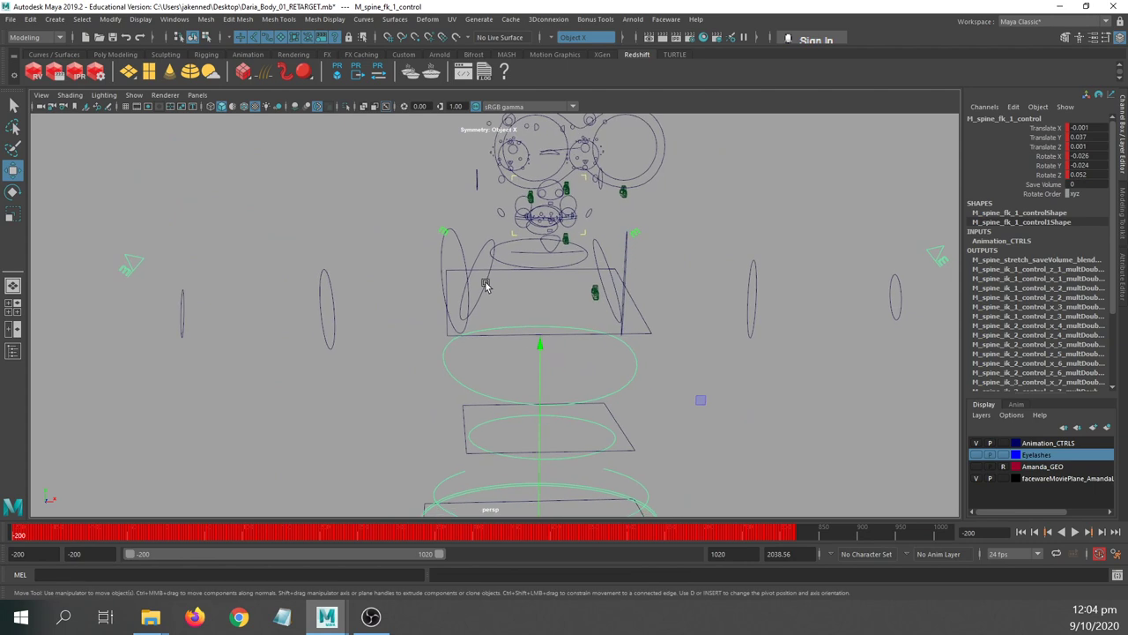
pyautogui.click(182, 304)
pyautogui.press('q')
pyautogui.click(334, 295)
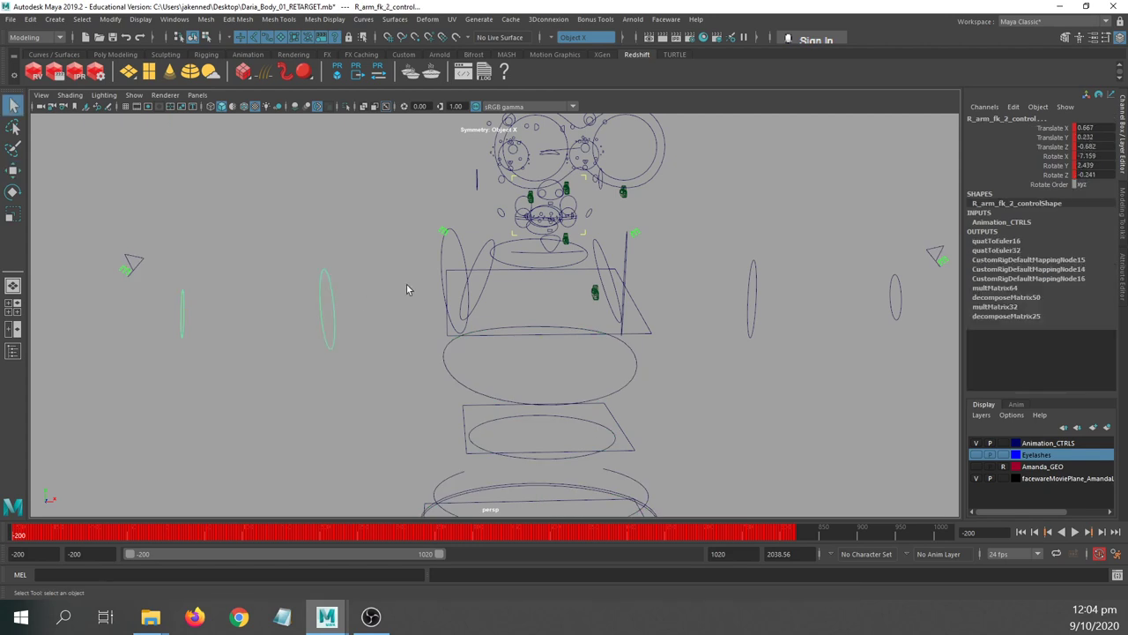
pyautogui.click(444, 250)
pyautogui.keyDown('shift'); pyautogui.click(488, 279); pyautogui.keyUp('shift')
# - Add the left arm's FK controls and the left shoulder control to the selection
pyautogui.keyDown('alt'); pyautogui.moveTo(816, 361); pyautogui.dragTo(480, 355, button='middle'); pyautogui.keyUp('alt')
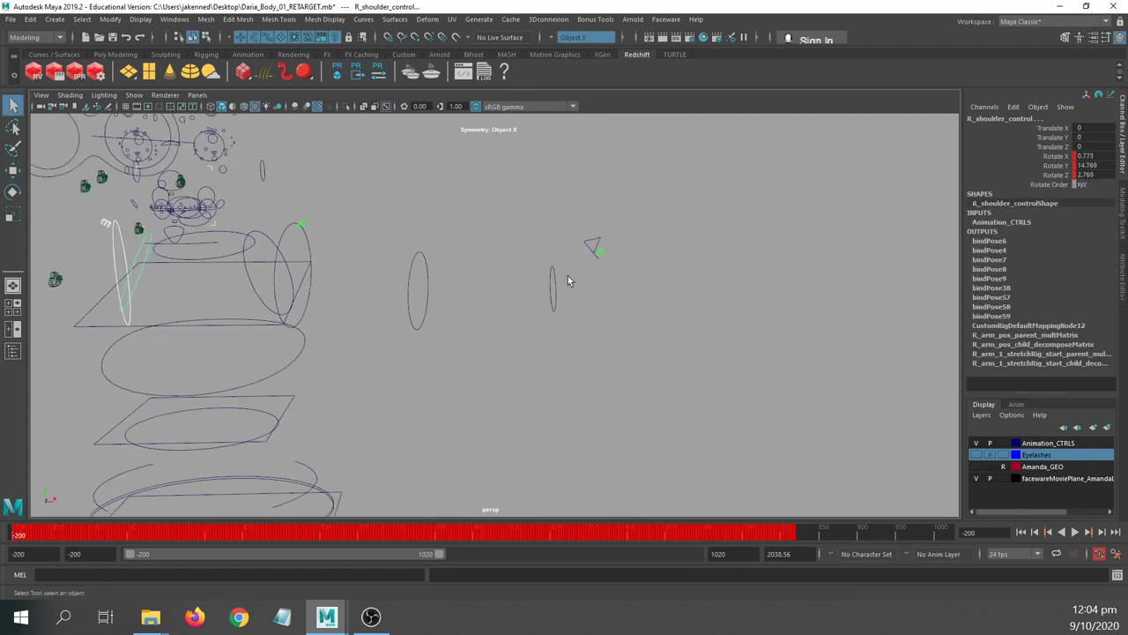
pyautogui.click(404, 297)
pyautogui.click(311, 258)
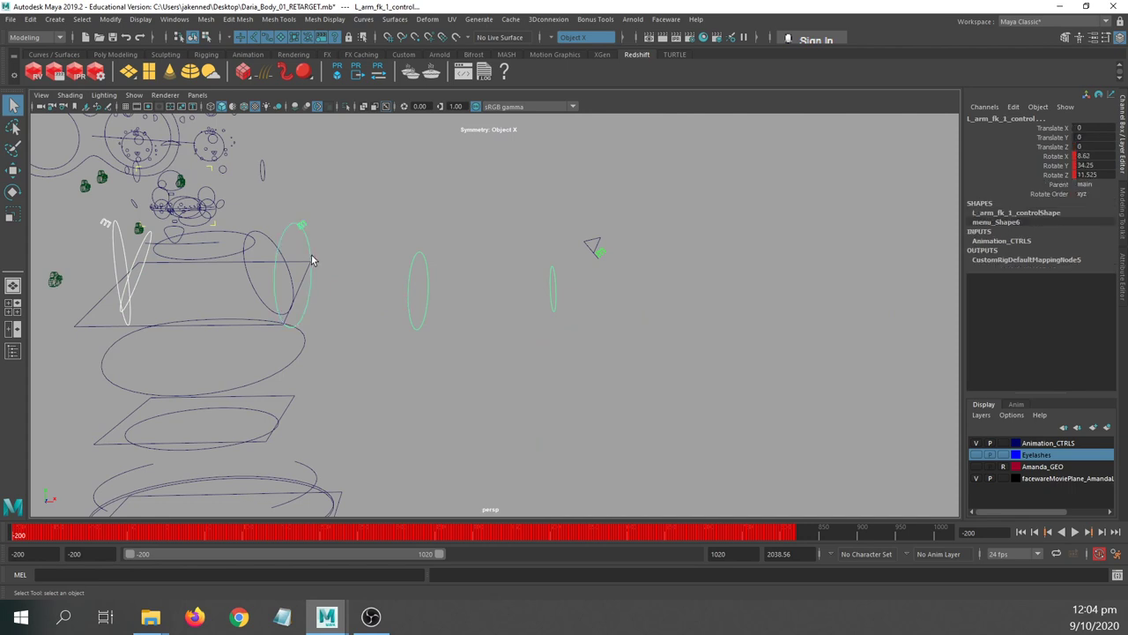
pyautogui.click(246, 267)
# - Add the right and left arm option controls beside the wrists to the selection
pyautogui.keyDown('alt'); pyautogui.moveTo(374, 285); pyautogui.dragTo(670, 281, button='middle'); pyautogui.keyUp('alt')
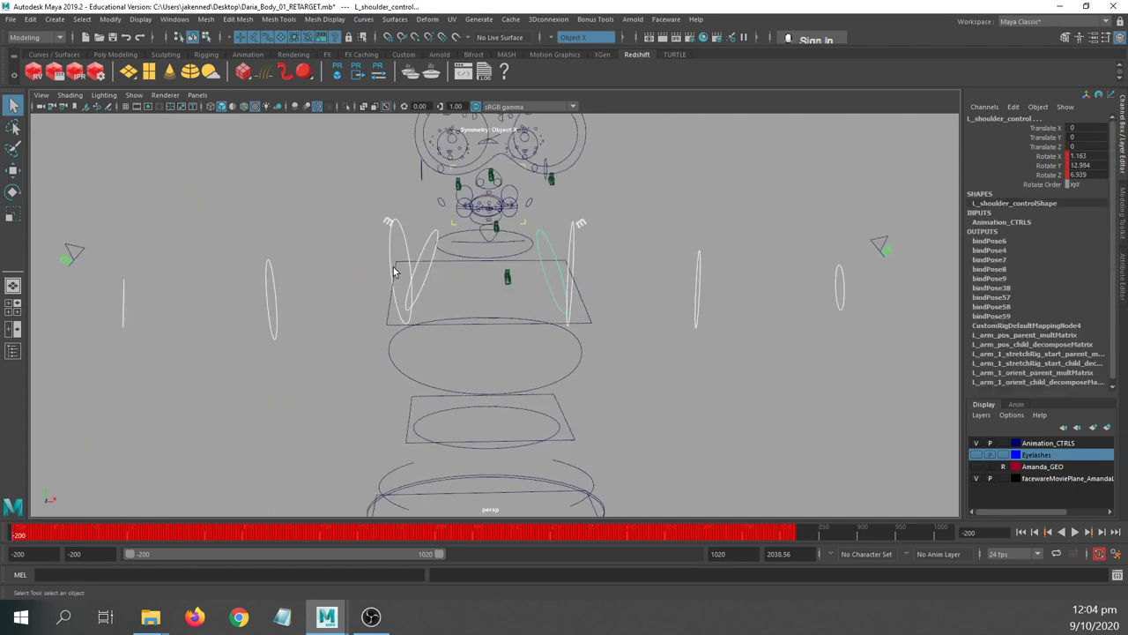
pyautogui.click(69, 254)
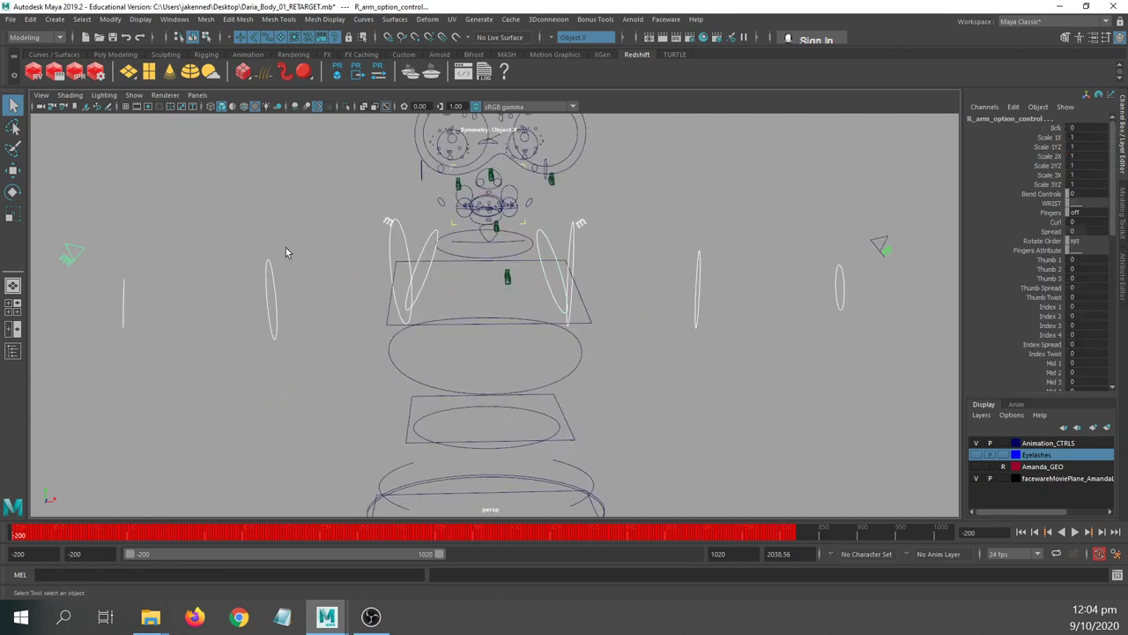
pyautogui.click(878, 247)
# - Create an animation layer from the selected arm controls and name it Arms
pyautogui.keyDown('alt'); pyautogui.moveTo(836, 263); pyautogui.dragTo(761, 248, button='right'); pyautogui.keyUp('alt')
pyautogui.keyDown('alt'); pyautogui.moveTo(712, 301); pyautogui.dragTo(640, 295, button='middle'); pyautogui.keyUp('alt')
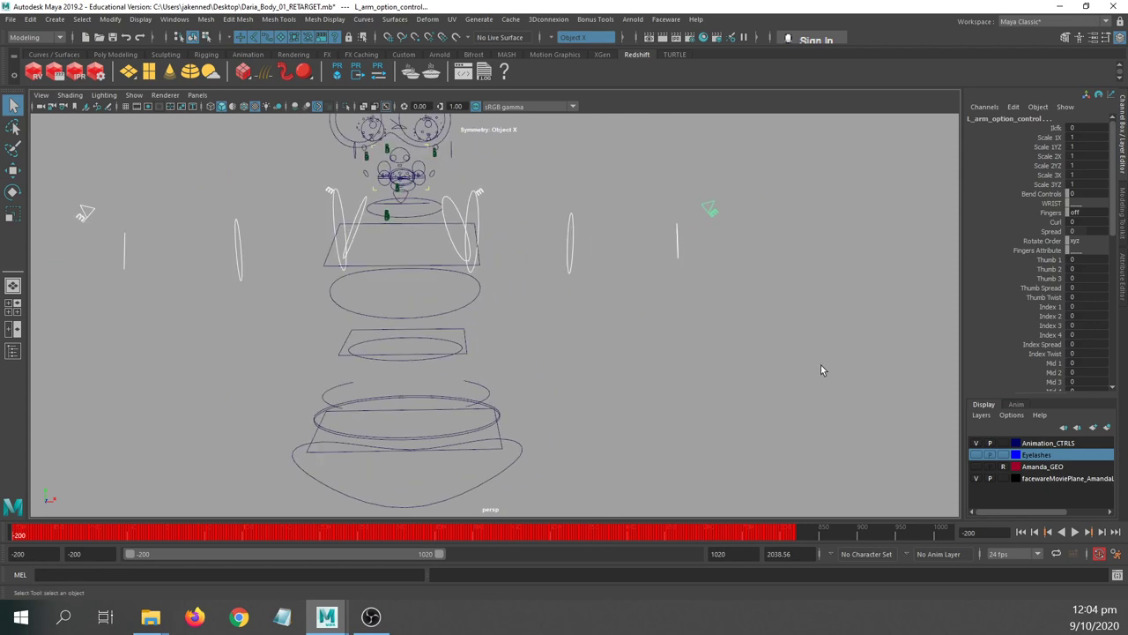
pyautogui.click(1016, 406)
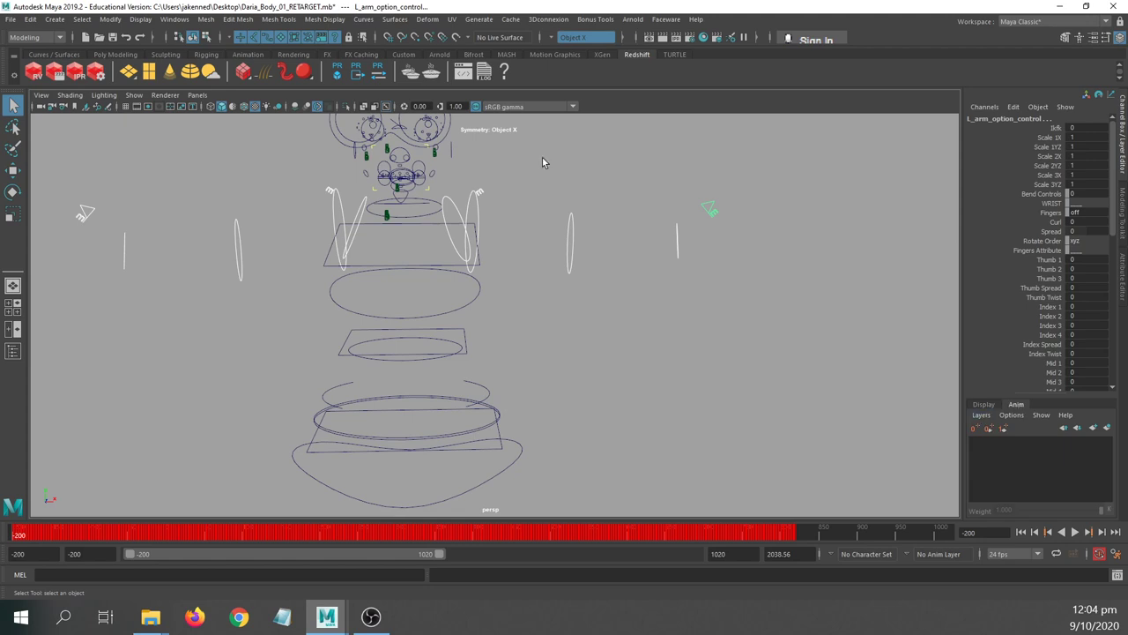
pyautogui.keyDown('alt'); pyautogui.moveTo(392, 239); pyautogui.dragTo(489, 238, button='middle'); pyautogui.keyUp('alt')
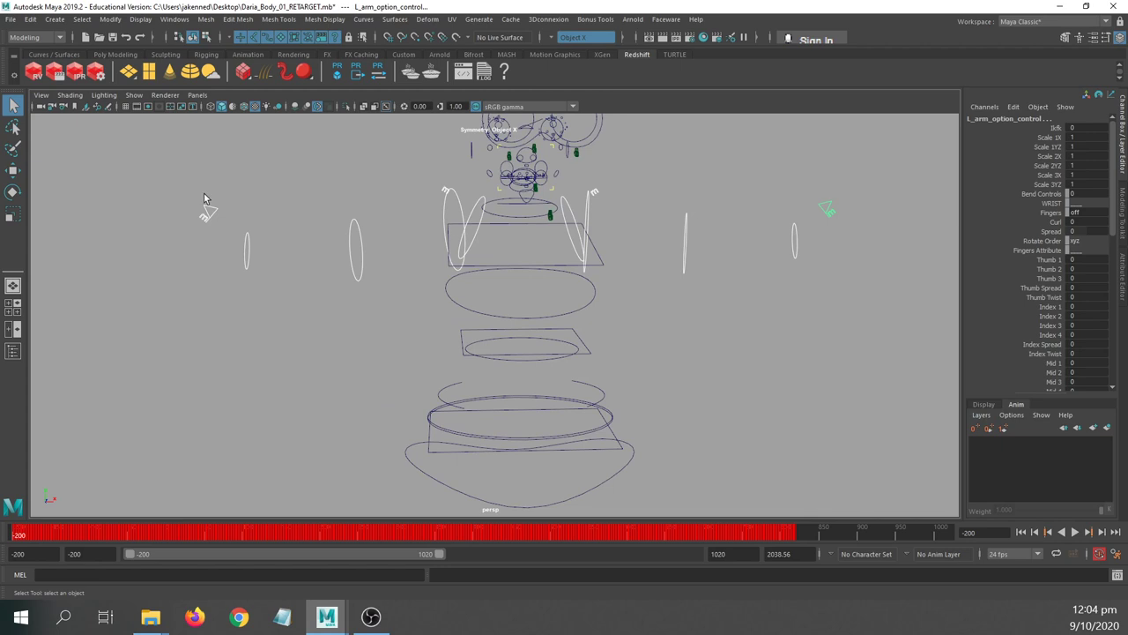
pyautogui.keyDown('alt'); pyautogui.moveTo(389, 220); pyautogui.dragTo(303, 231, button='middle'); pyautogui.keyUp('alt')
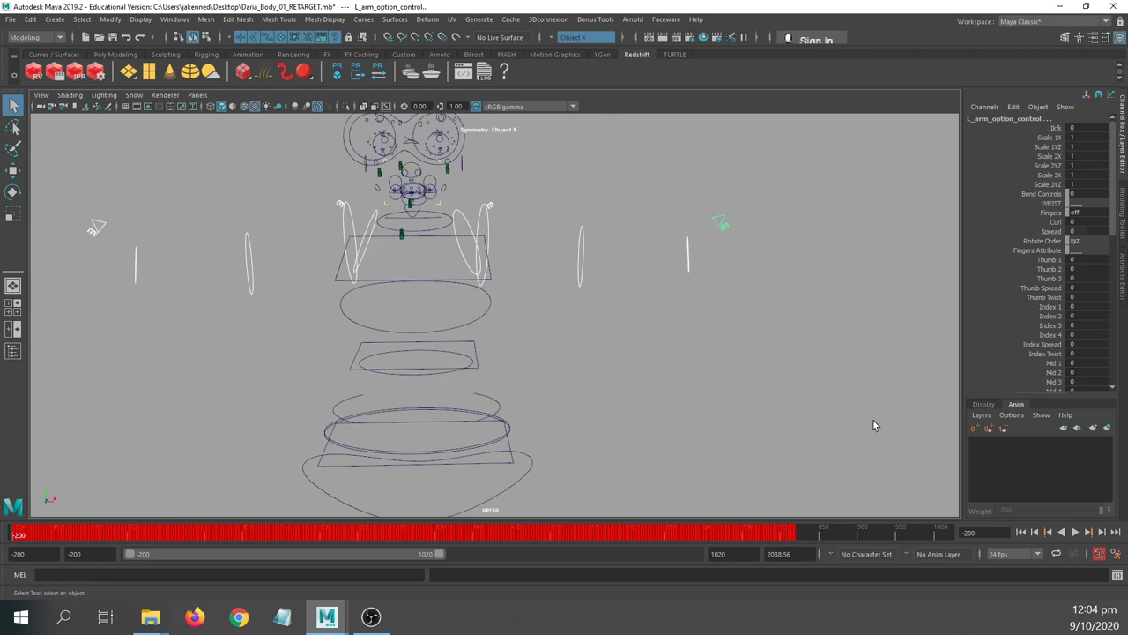
pyautogui.click(1108, 428)
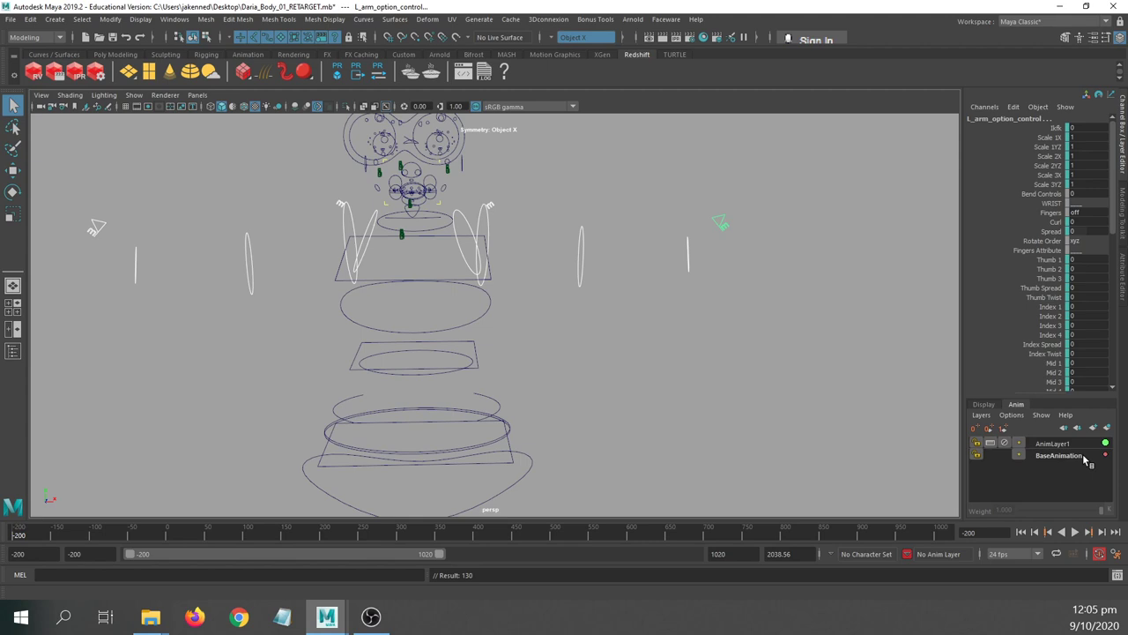
pyautogui.doubleClick(1040, 442)
pyautogui.write('A')
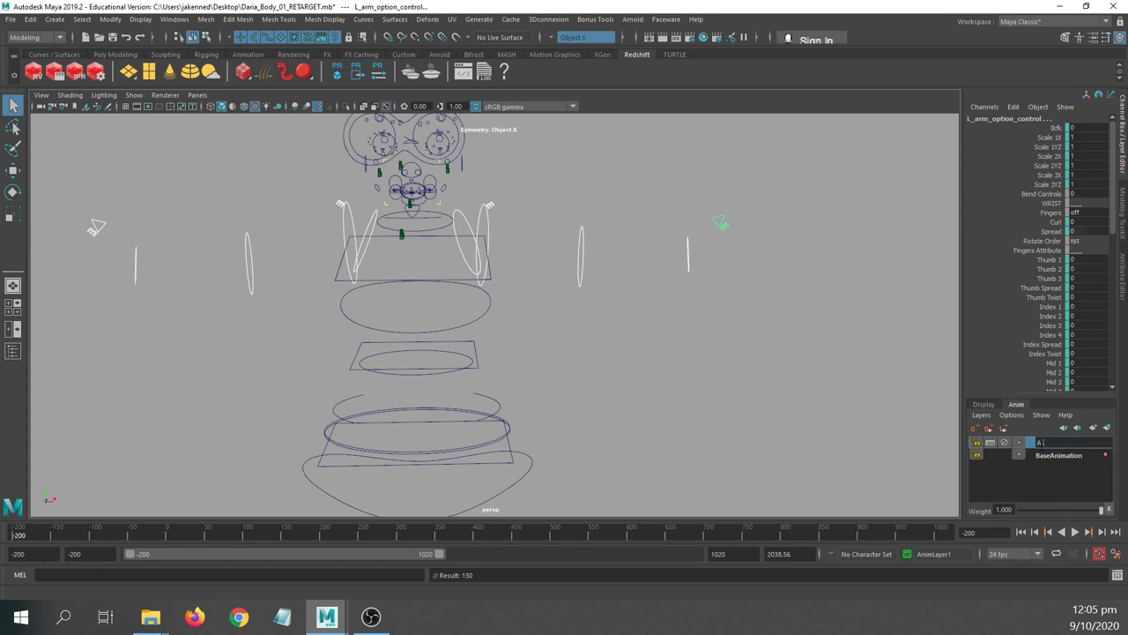
pyautogui.write('rms')
pyautogui.press('Return')
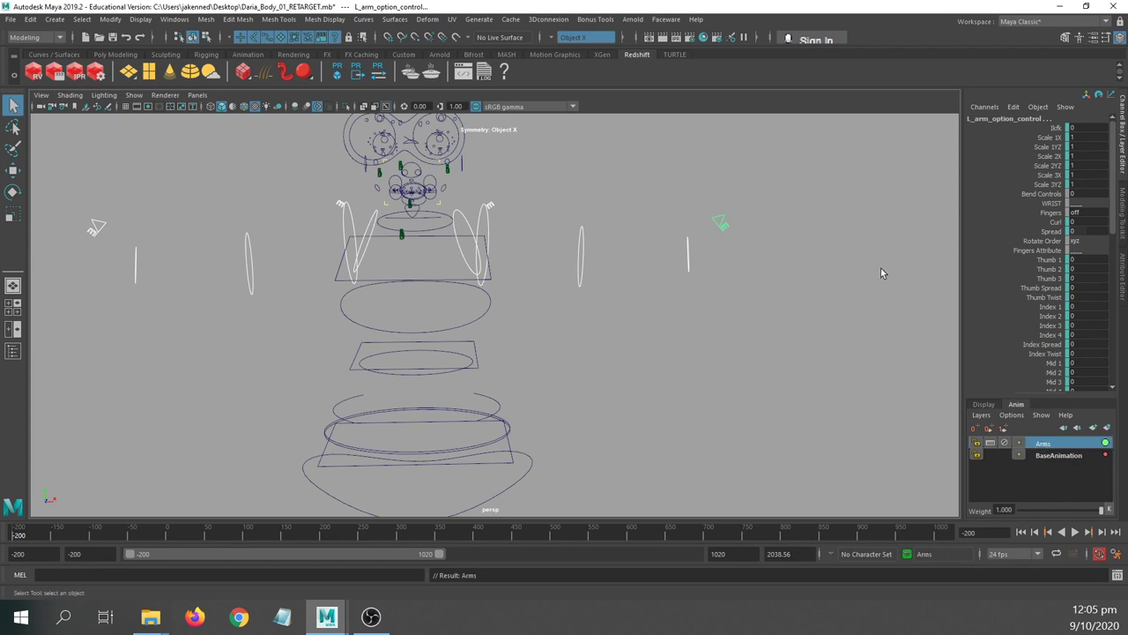
# - Clear the selection and select only R_arm_fk_1_control, the right upper-arm control
pyautogui.click(792, 297)
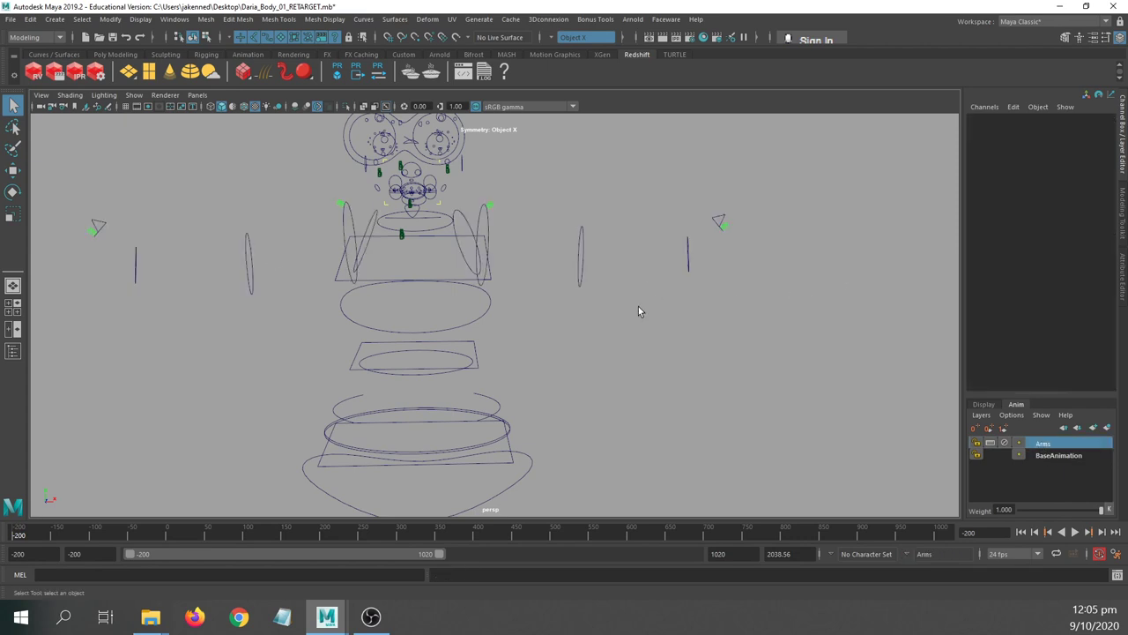
pyautogui.keyDown('alt'); pyautogui.moveTo(274, 251); pyautogui.dragTo(295, 287, button='middle'); pyautogui.keyUp('alt')
pyautogui.keyDown('alt'); pyautogui.moveTo(294, 287); pyautogui.dragTo(430, 283, button='right'); pyautogui.keyUp('alt')
pyautogui.keyDown('alt'); pyautogui.moveTo(332, 238); pyautogui.dragTo(391, 257, button='middle'); pyautogui.keyUp('alt')
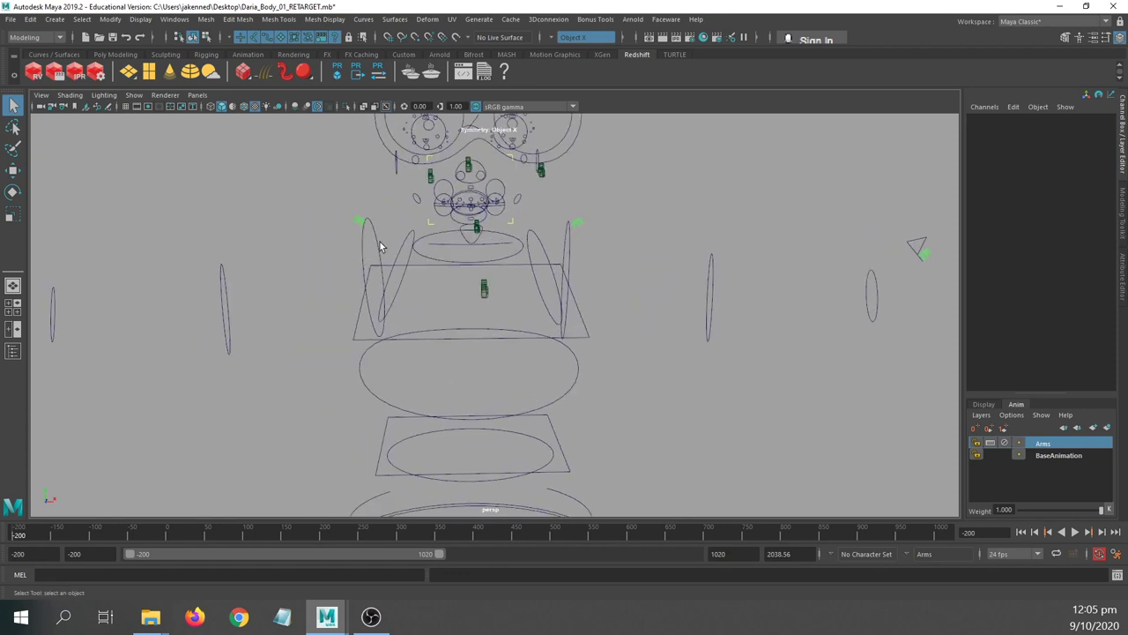
pyautogui.click(376, 244)
pyautogui.keyDown('alt'); pyautogui.moveTo(401, 370); pyautogui.dragTo(337, 400); pyautogui.keyUp('alt')
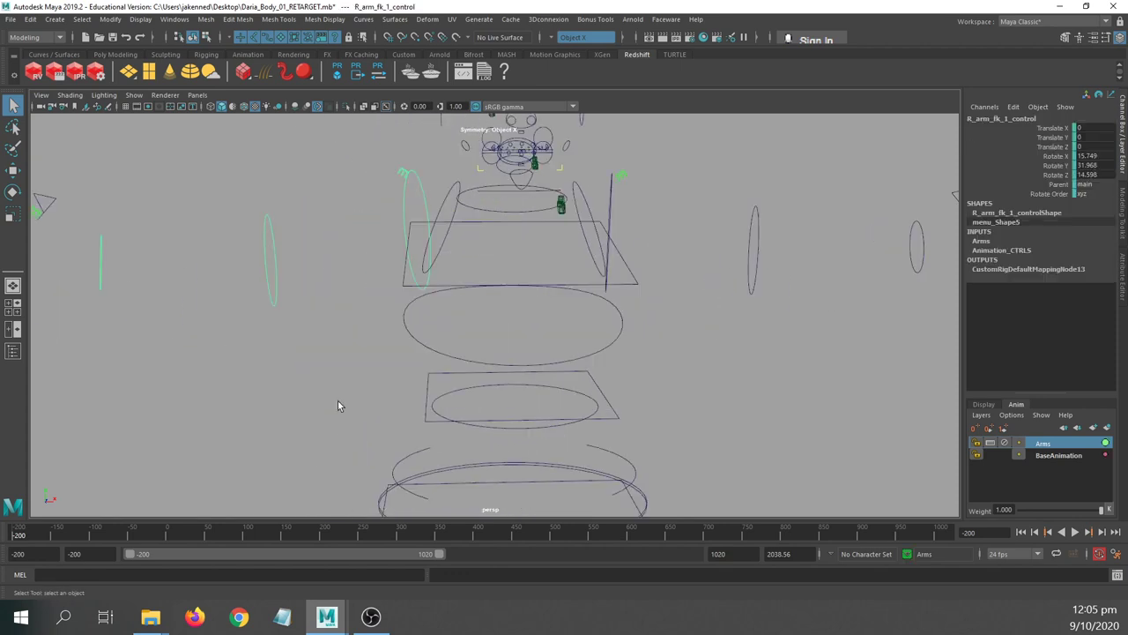
pyautogui.keyDown('alt'); pyautogui.moveTo(414, 388); pyautogui.dragTo(299, 376); pyautogui.keyUp('alt')
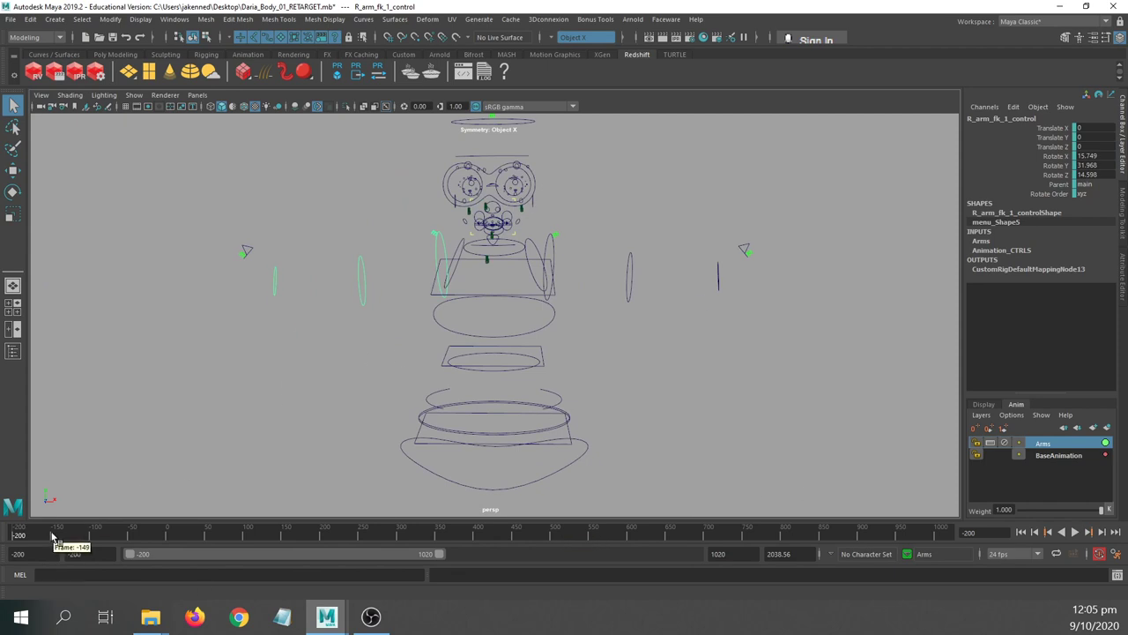
# - Make the Amanda_GEO layer visible again, preview the opening motion with the Arms layer active and return to frame -200
pyautogui.moveTo(51, 535); pyautogui.dragTo(27, 547)
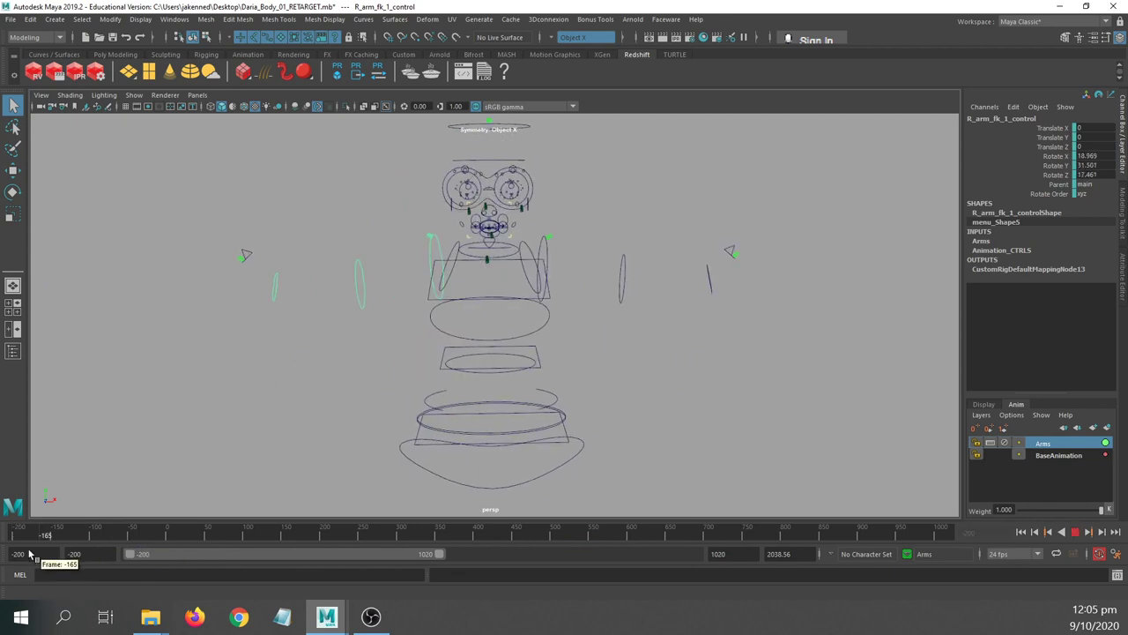
pyautogui.click(985, 405)
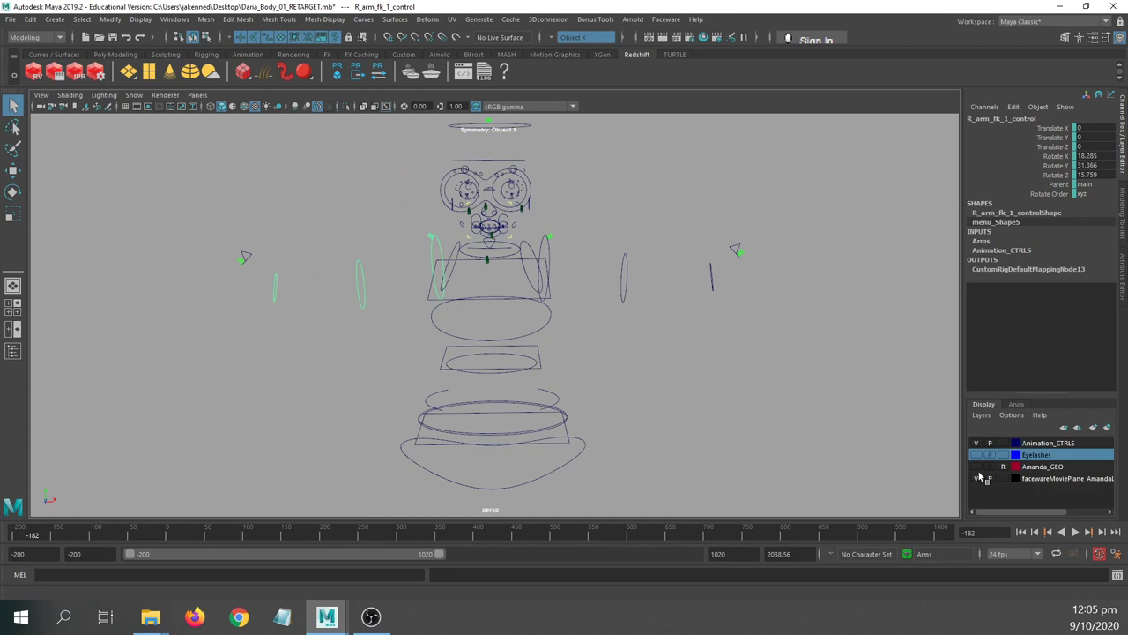
pyautogui.click(975, 466)
pyautogui.click(1016, 405)
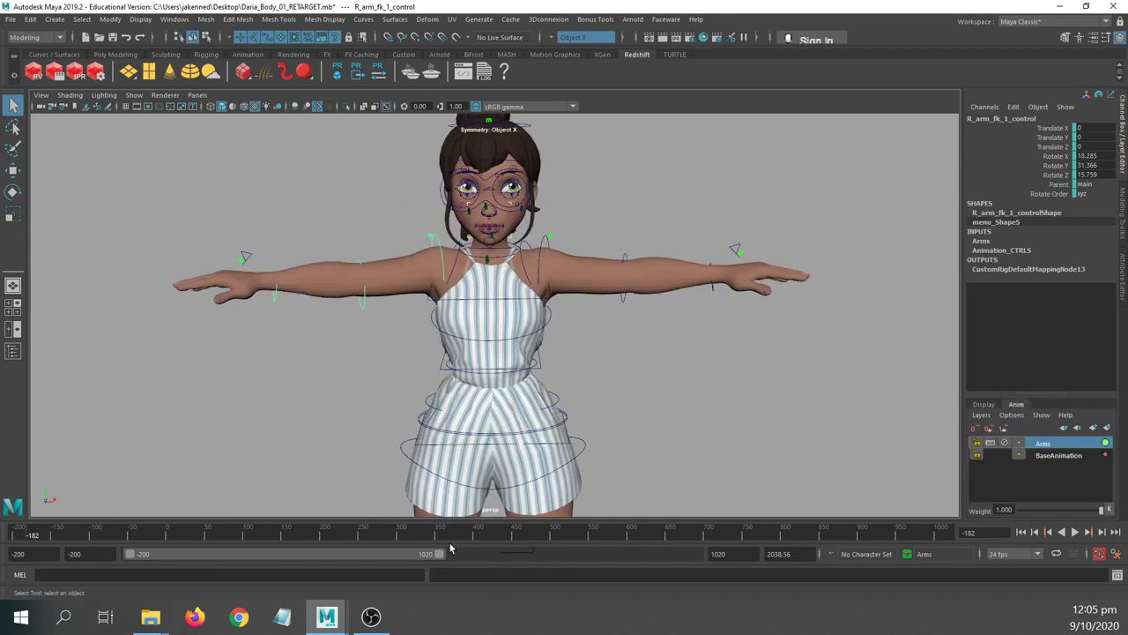
pyautogui.hotkey('alt', 'v')
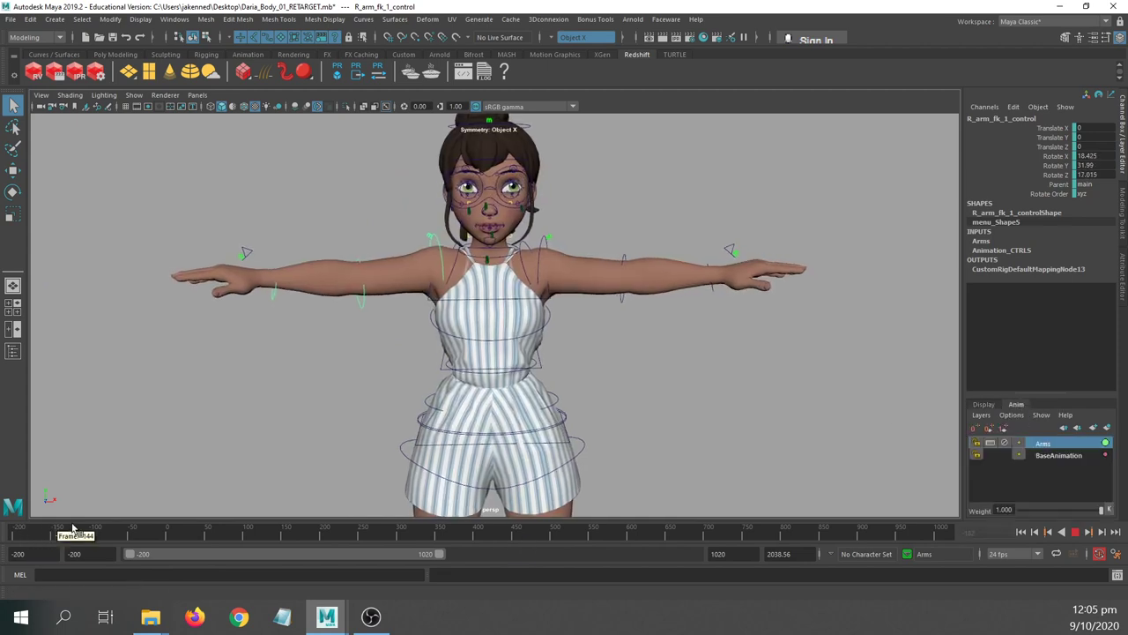
pyautogui.moveTo(50, 535); pyautogui.dragTo(10, 534)
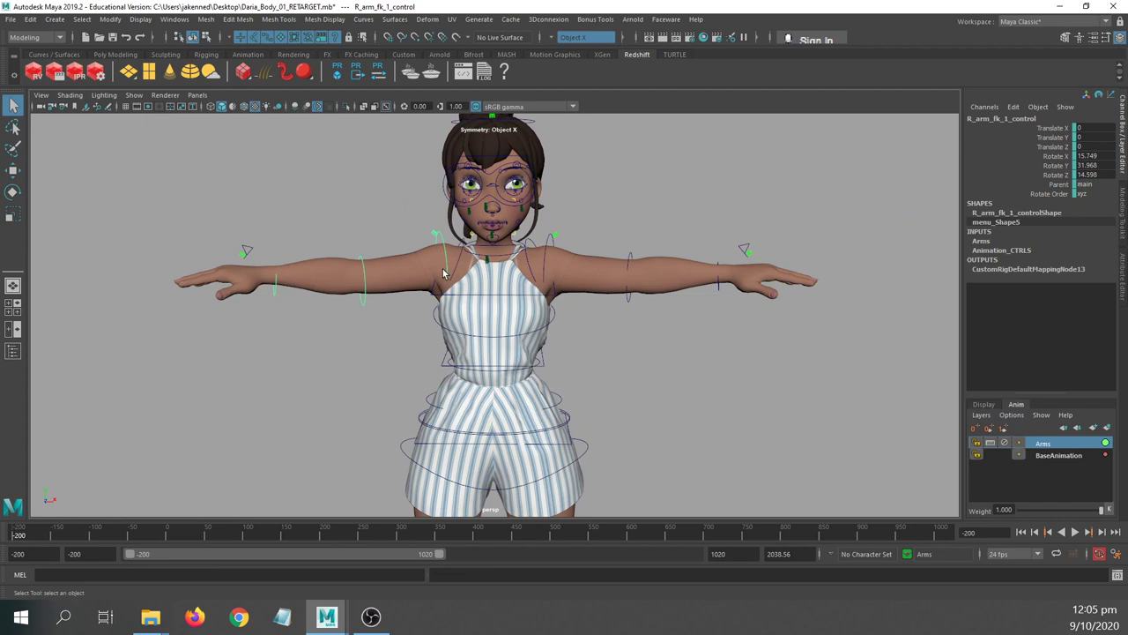
# - Rotate R_arm_fk_1_control to raise the right arm overhead, Rotate Y about 110, and key it on the Arms layer at frame -200
pyautogui.press('e')
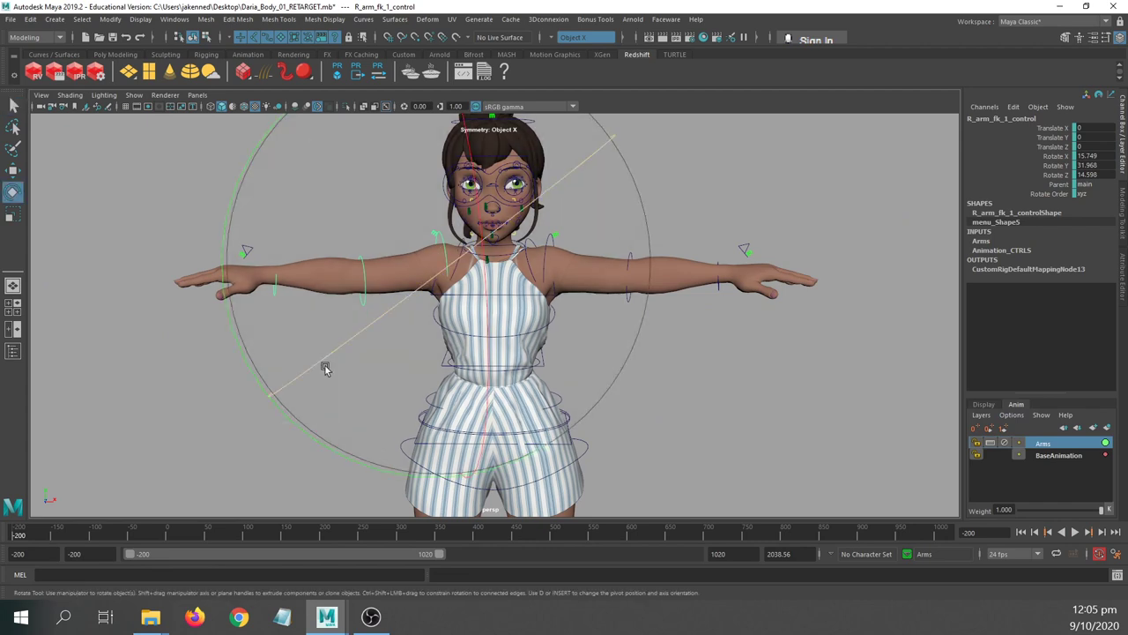
pyautogui.moveTo(298, 432); pyautogui.dragTo(220, 214)
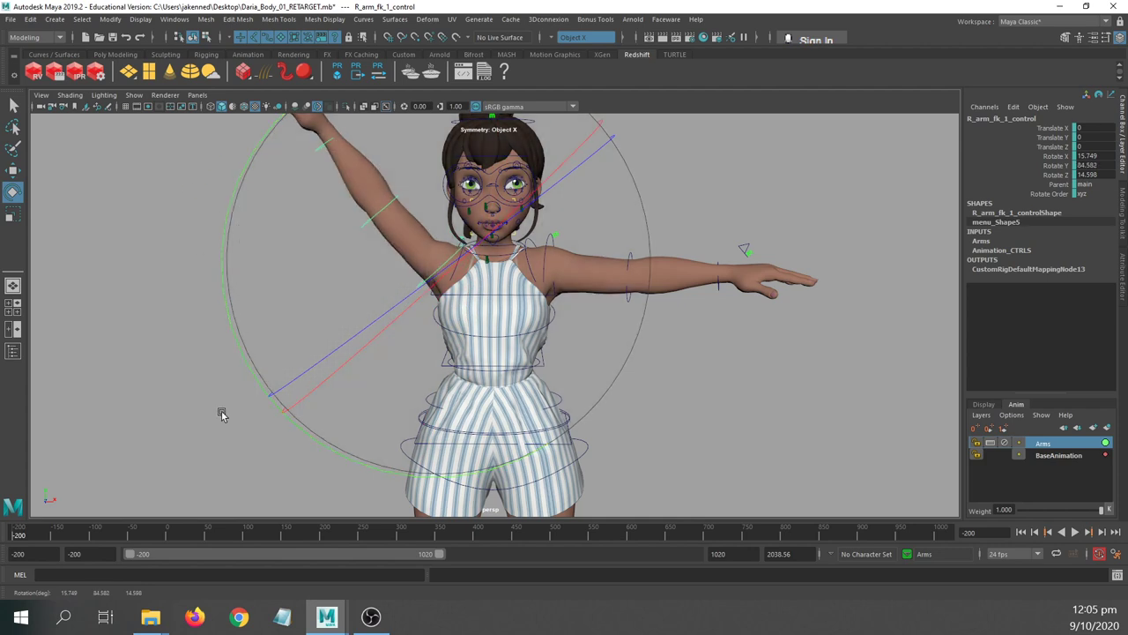
pyautogui.moveTo(227, 315); pyautogui.dragTo(233, 215)
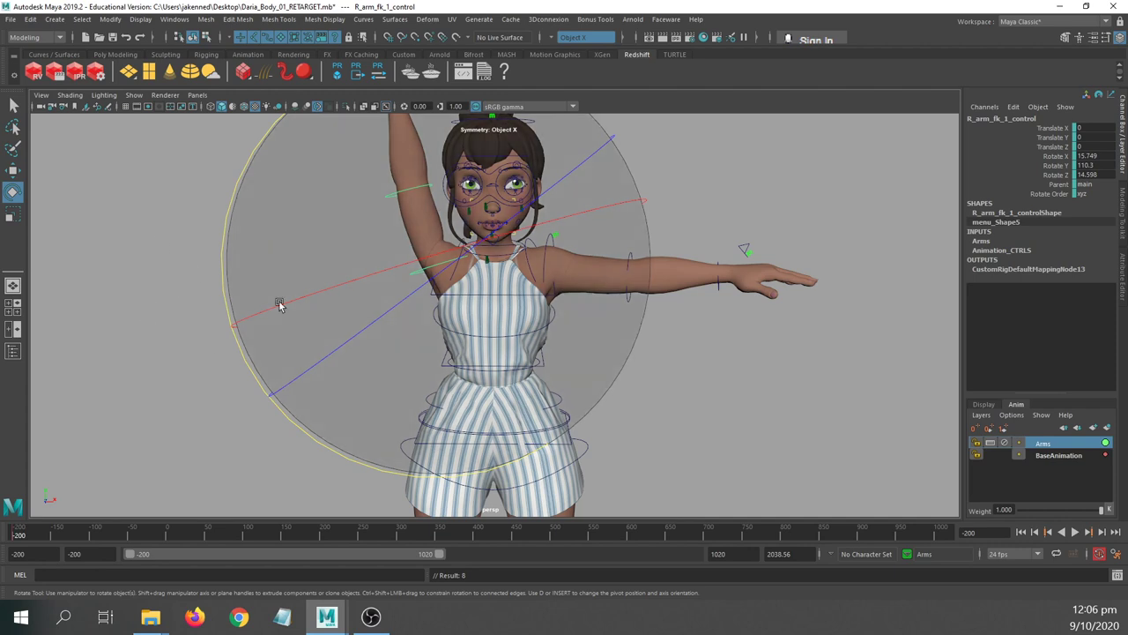
pyautogui.click(1107, 454)
pyautogui.click(1104, 445)
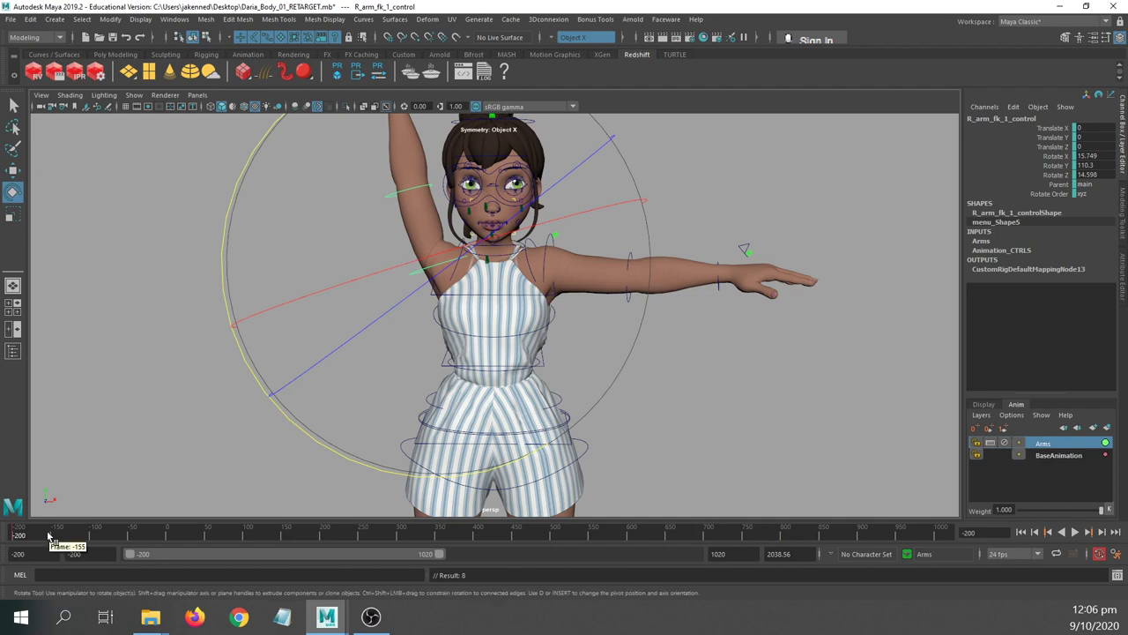
# - Preview the raised-arm motion, stop at frame -106 and rotate R_arm_fk_1_control to a Rotate Y of about -119
pyautogui.hotkey('alt', 'v')
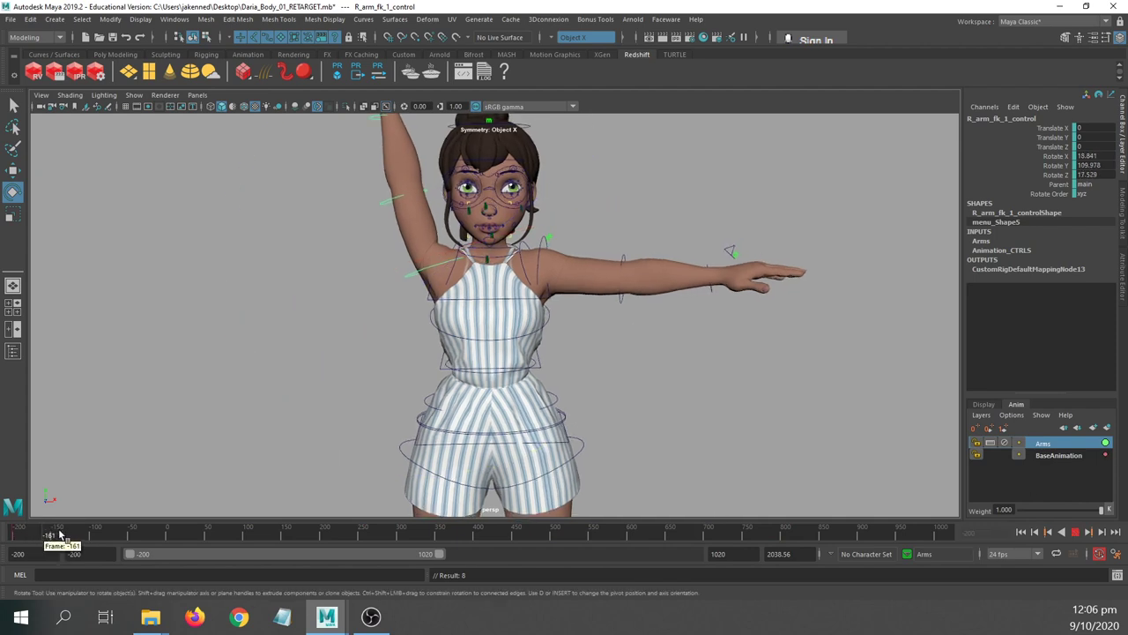
pyautogui.moveTo(196, 532)
pyautogui.mouseDown()
pyautogui.moveTo(549, 535)
pyautogui.moveTo(75, 542)
pyautogui.moveTo(101, 544)
pyautogui.moveTo(91, 538)
pyautogui.mouseUp()
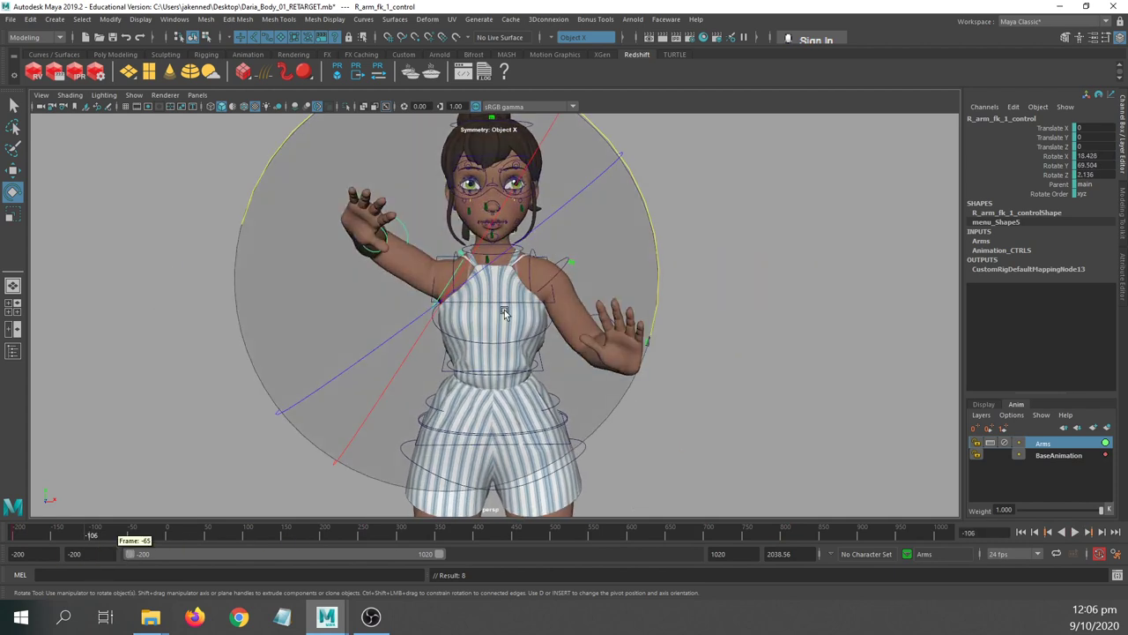
pyautogui.moveTo(269, 155); pyautogui.dragTo(687, 493)
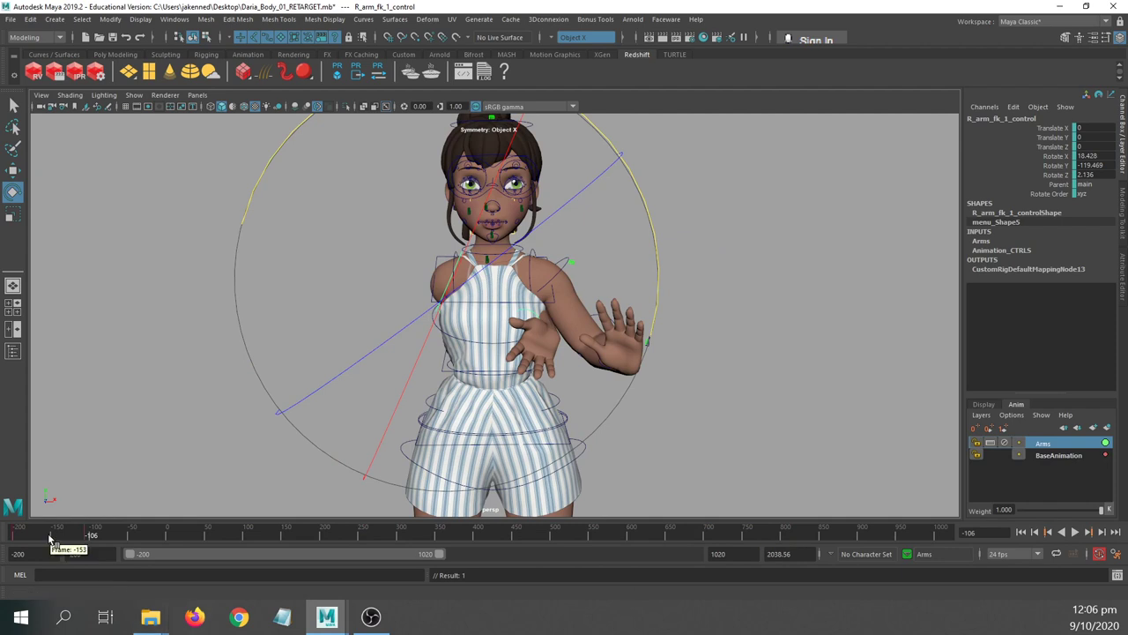
# - Review the arm motion and delete R_arm_fk_1_control's Arms-layer keys between frames -200 and about -78
pyautogui.moveTo(63, 535)
pyautogui.mouseDown()
pyautogui.moveTo(232, 487)
pyautogui.moveTo(414, 480)
pyautogui.moveTo(608, 500)
pyautogui.moveTo(316, 499)
pyautogui.moveTo(63, 536)
pyautogui.mouseUp()
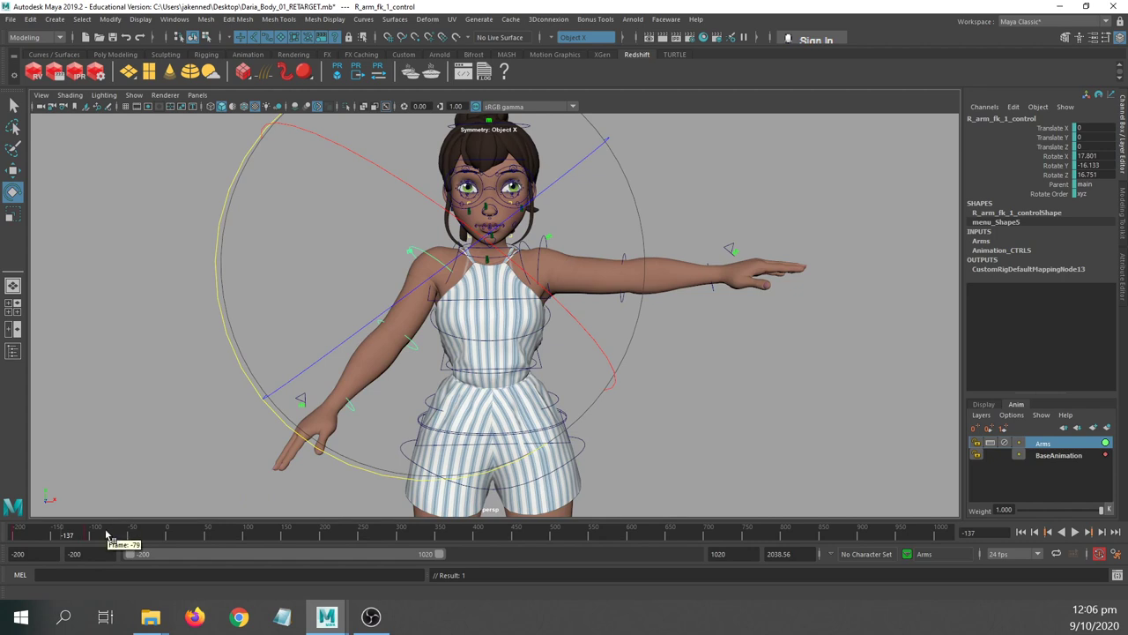
pyautogui.keyDown('shift'); pyautogui.moveTo(106, 534); pyautogui.dragTo(7, 535); pyautogui.keyUp('shift')
pyautogui.rightClick(71, 535)
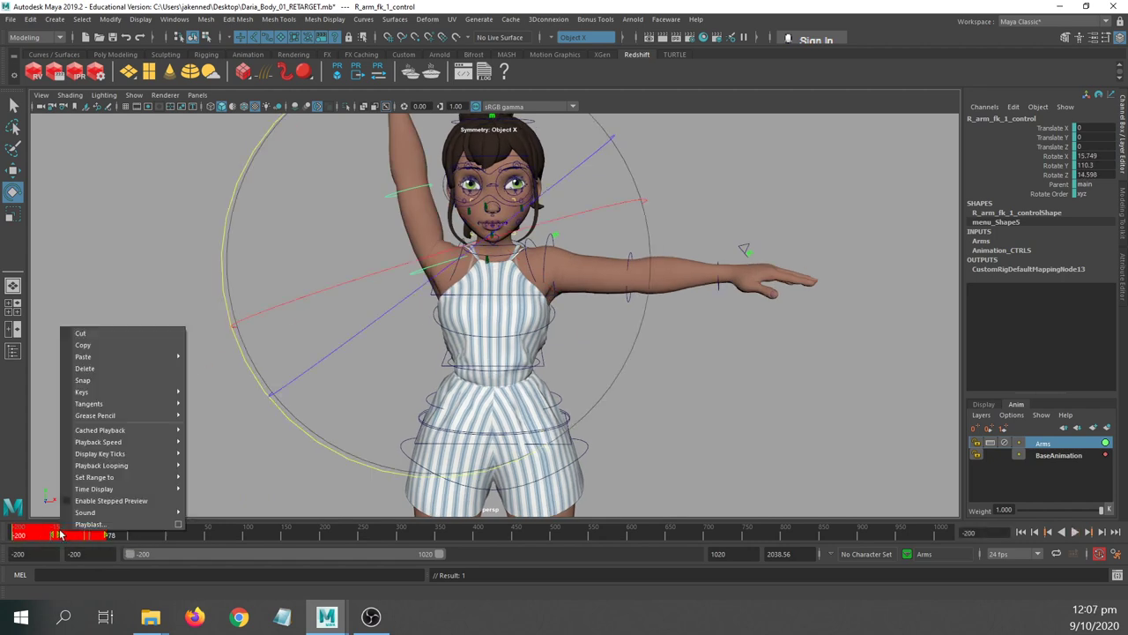
pyautogui.click(124, 381)
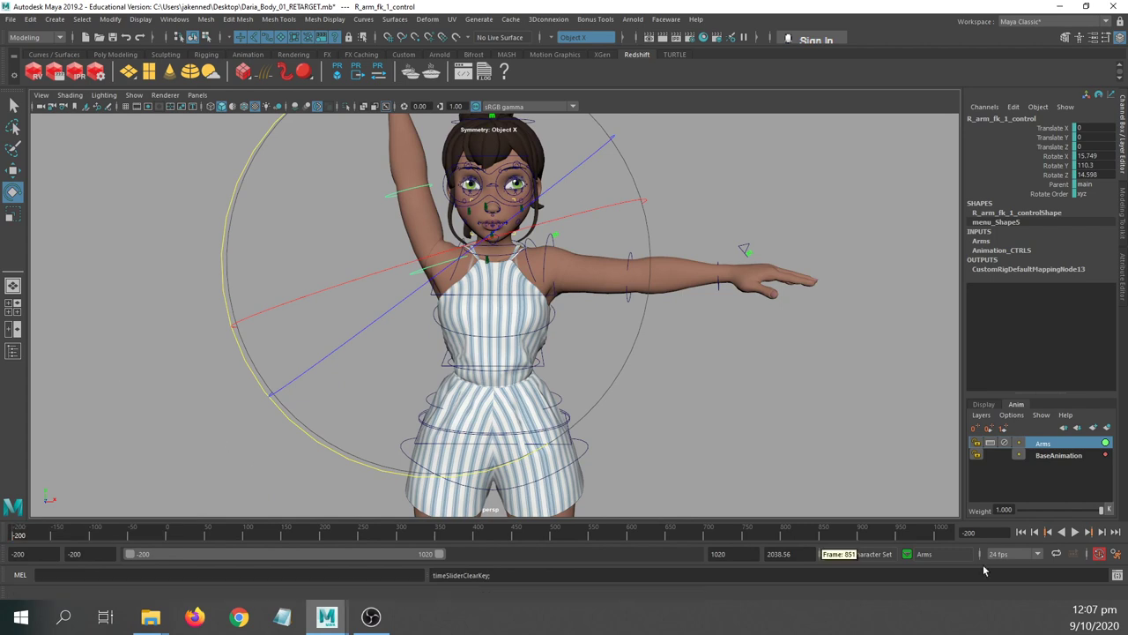
# - Try setting R_arm_fk_1_control's Rotate X and Z to 0 and Rotate Y to 36 at frame -200, and play the motion
pyautogui.moveTo(1105, 152)
pyautogui.mouseDown()
pyautogui.moveTo(1095, 182)
pyautogui.moveTo(1095, 165)
pyautogui.mouseUp()
pyautogui.click(1088, 165)
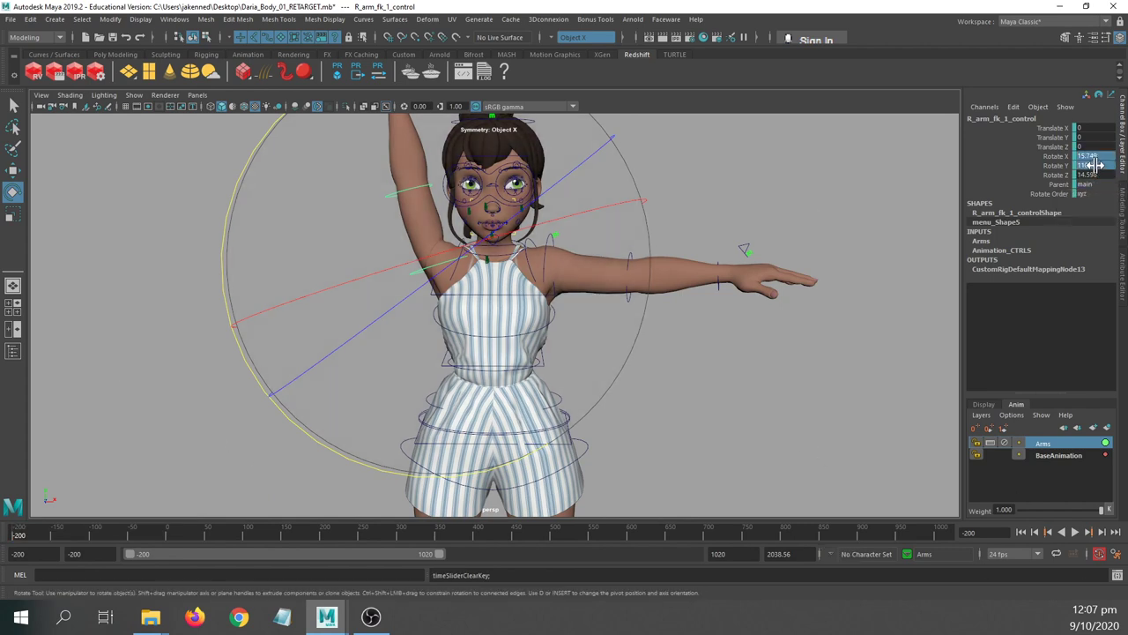
pyautogui.press('Tab')
pyautogui.write('0')
pyautogui.press('Return')
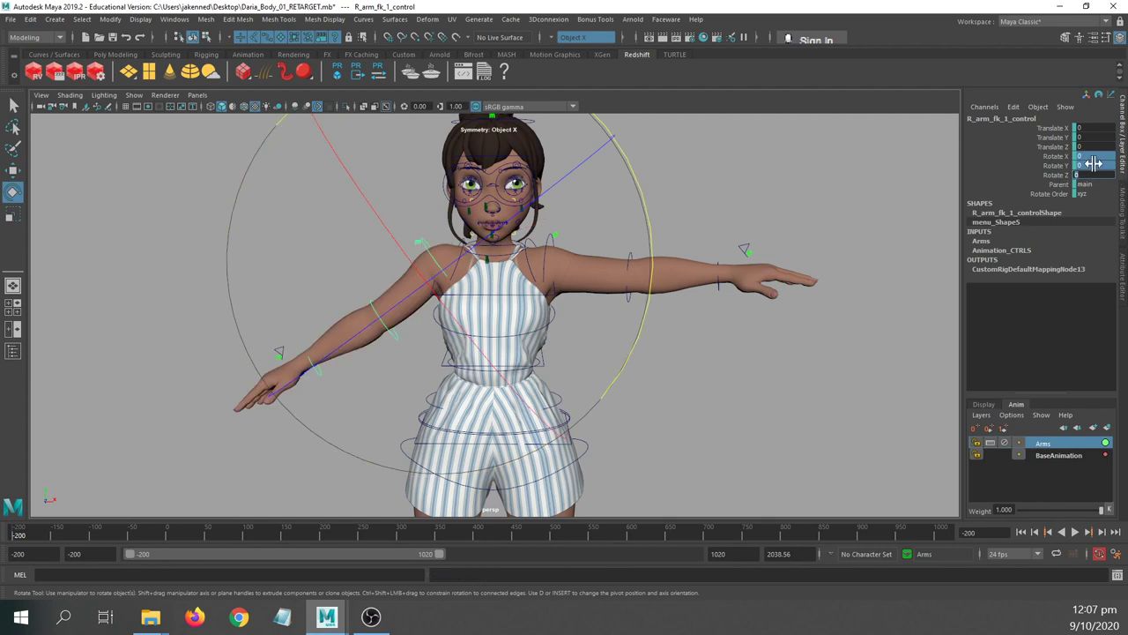
pyautogui.click(1093, 164)
pyautogui.press('Return')
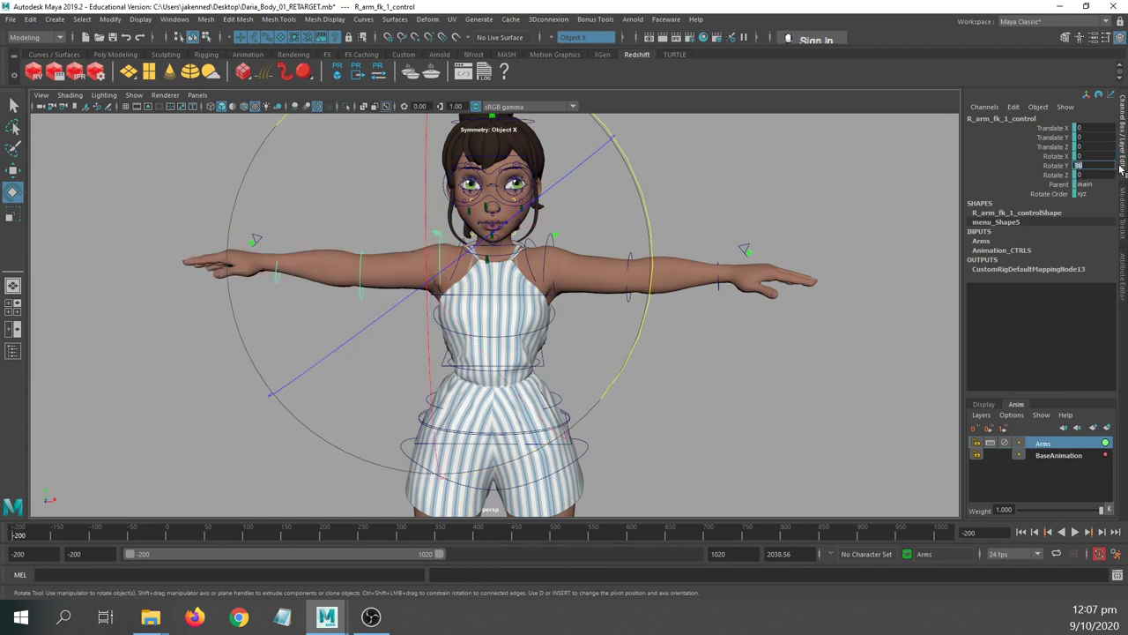
pyautogui.click(762, 437)
pyautogui.hotkey('alt', 'v')
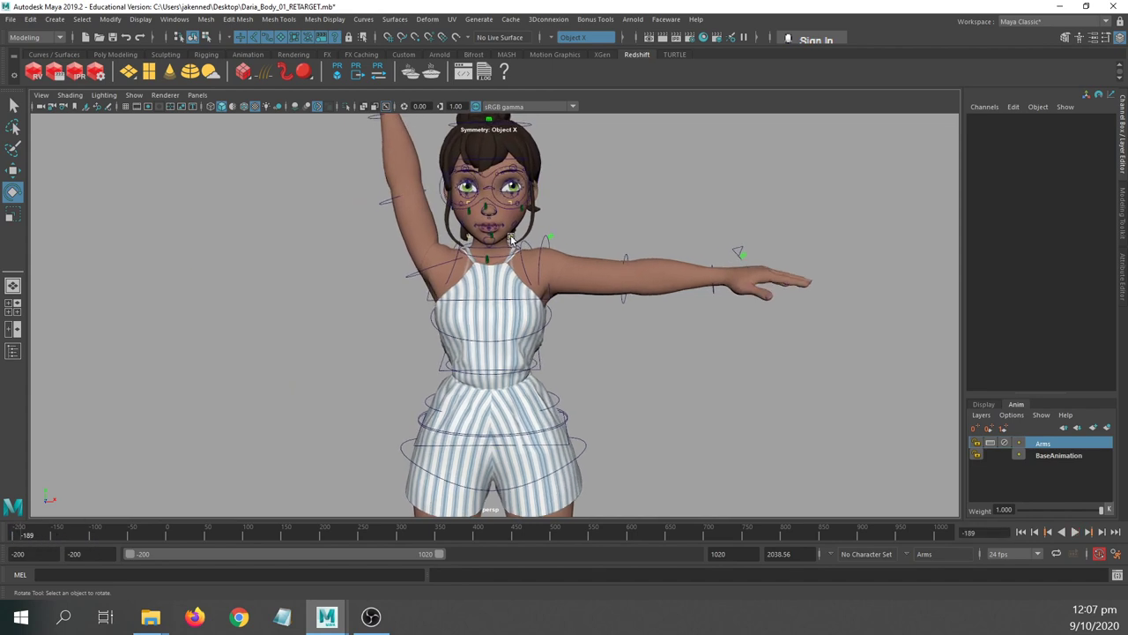
# - Reselect R_arm_fk_1_control at frame -200, set Rotate X 0, Rotate Y 36 and Rotate Z 0, and key the pose on the Arms layer
pyautogui.click(423, 276)
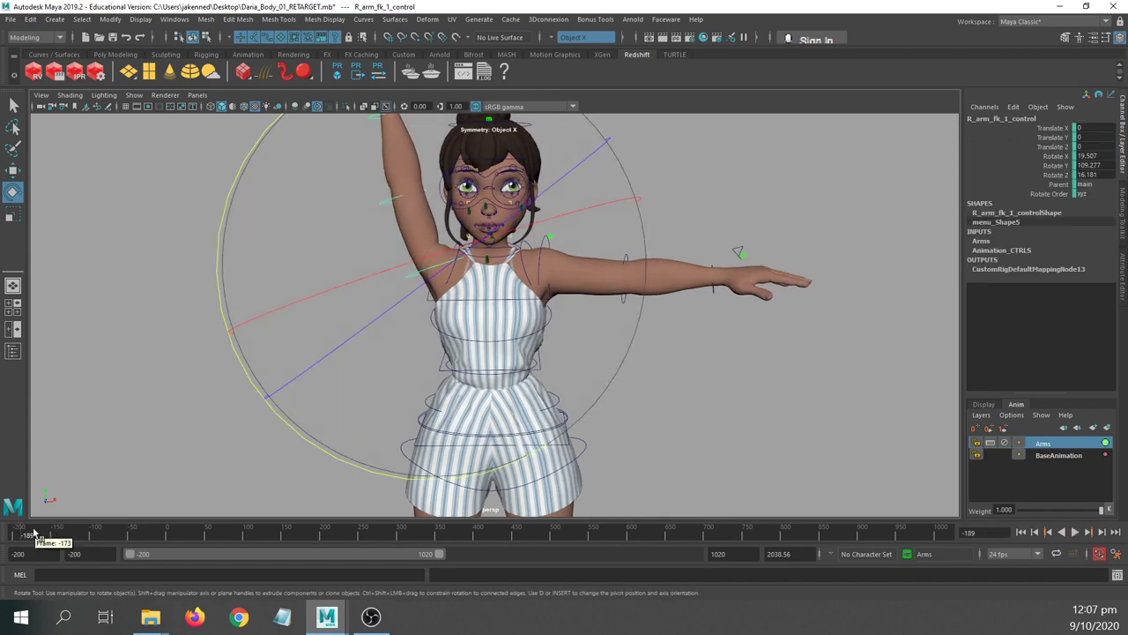
pyautogui.click(19, 534)
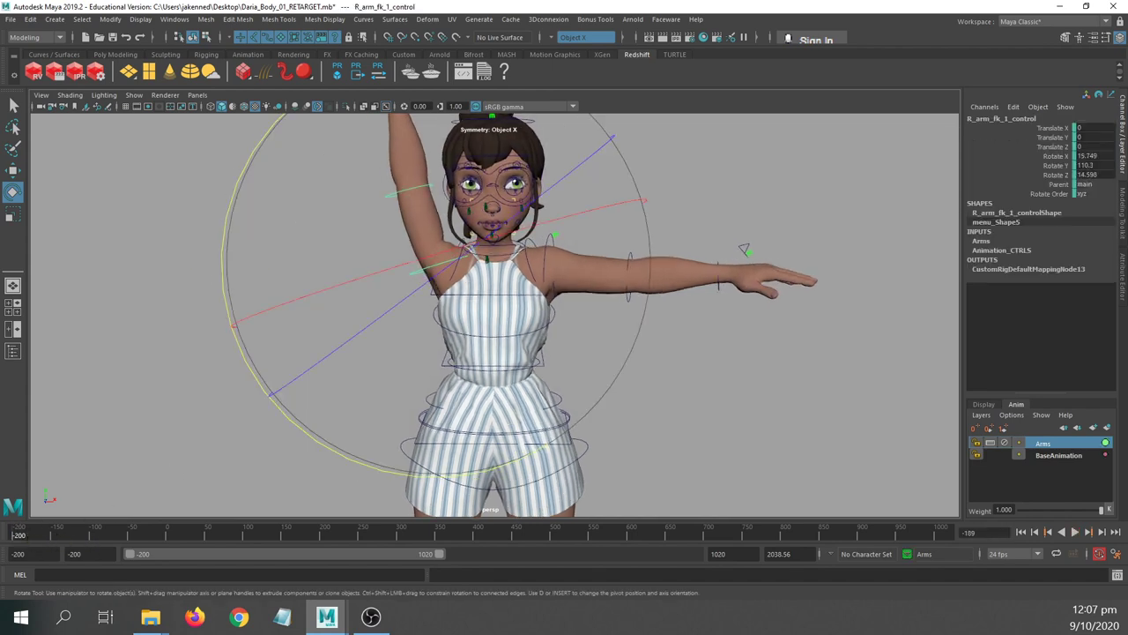
pyautogui.click(1082, 155)
pyautogui.write('0')
pyautogui.press('Tab')
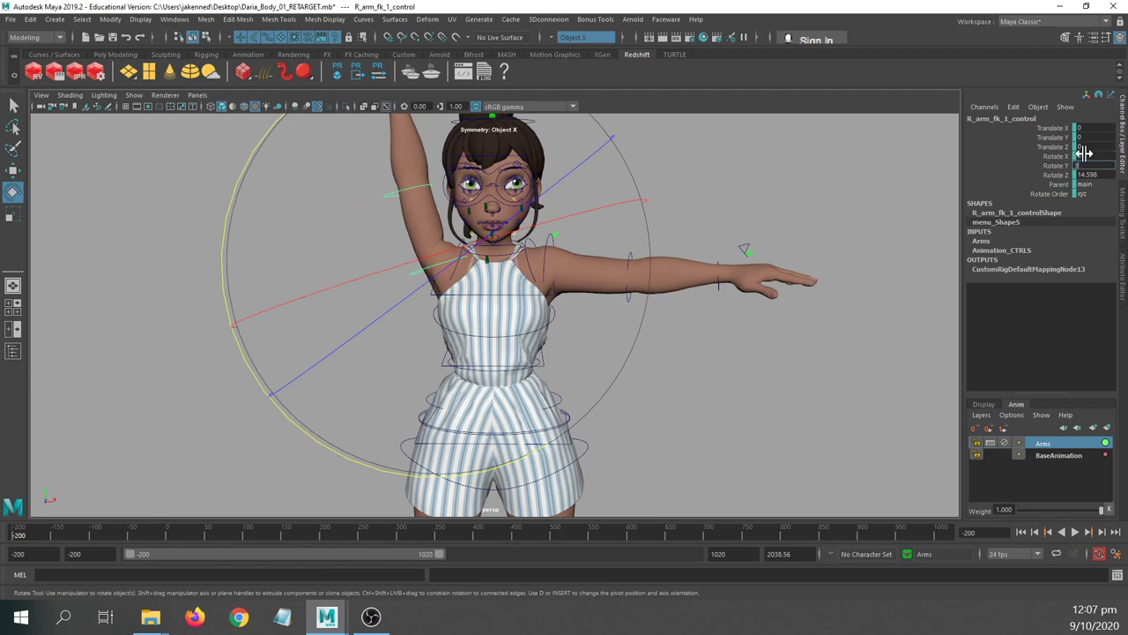
pyautogui.write('36')
pyautogui.press('Tab')
pyautogui.write('0')
pyautogui.press('Return')
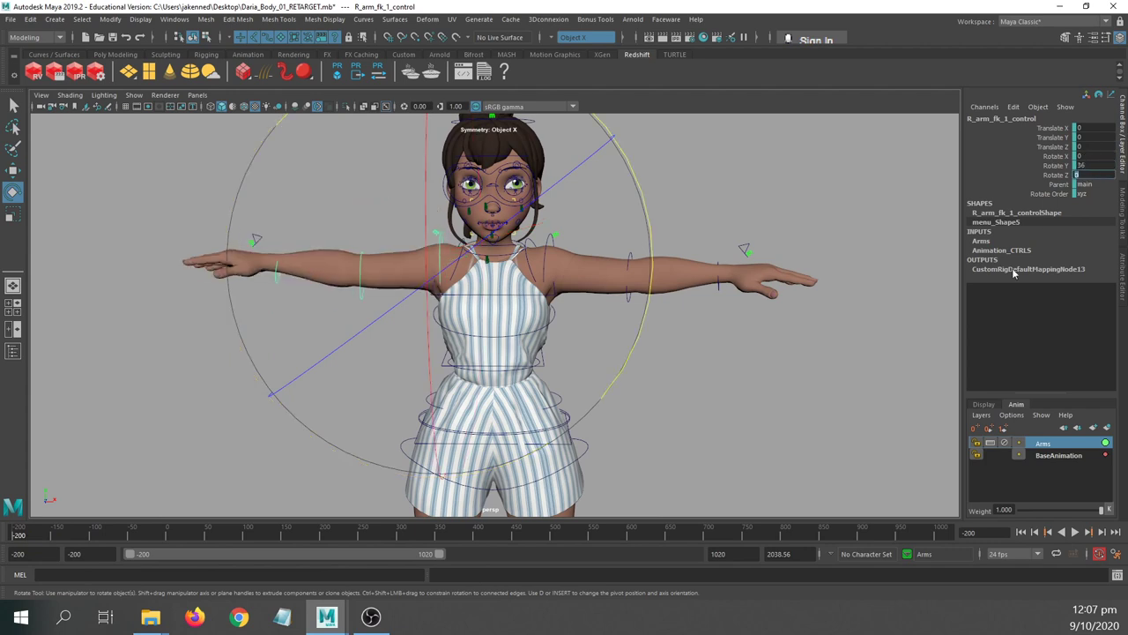
pyautogui.press('Return')
# - Preview the motion up to frame 1, set the playback range to start at 0 and go to frame 0
pyautogui.moveTo(20, 534); pyautogui.dragTo(167, 531)
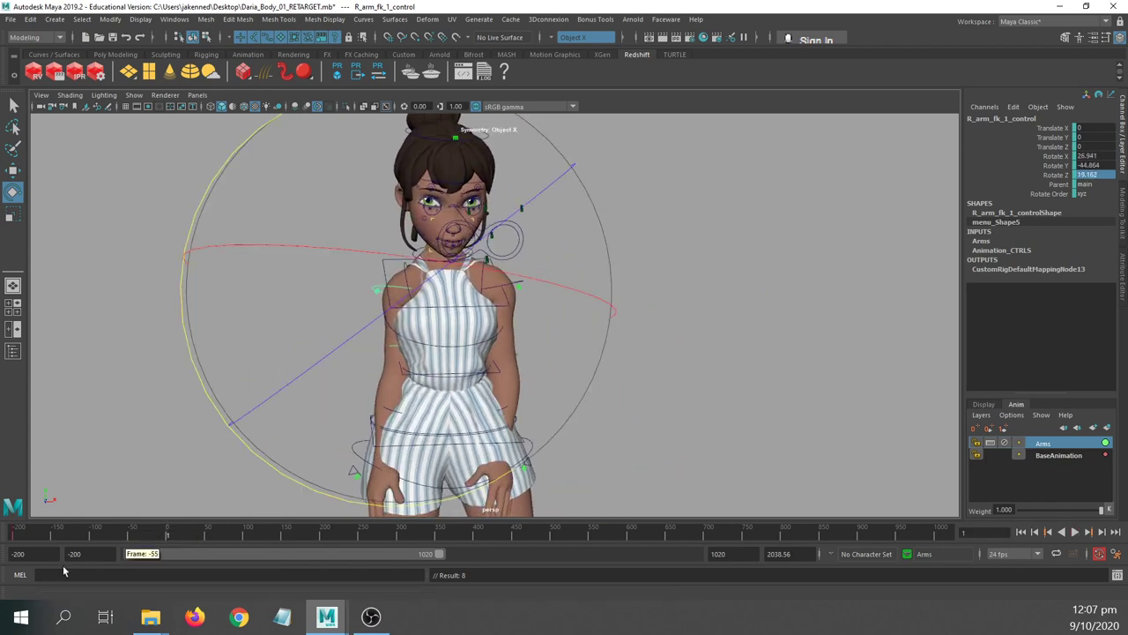
pyautogui.write('0')
pyautogui.press('Return')
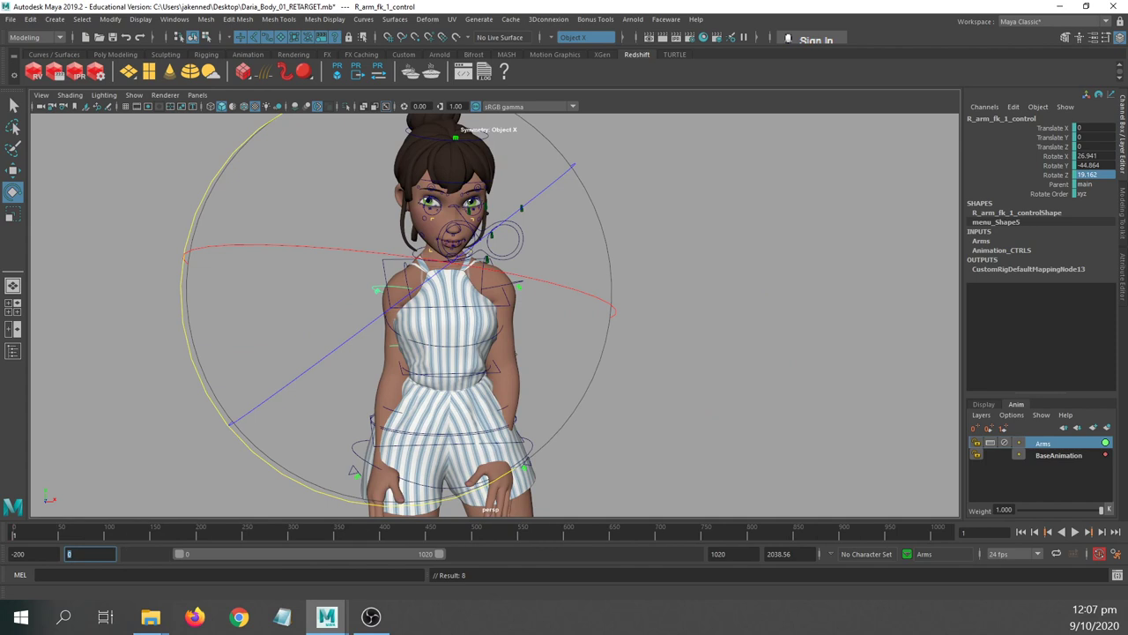
pyautogui.moveTo(46, 533); pyautogui.dragTo(12, 532)
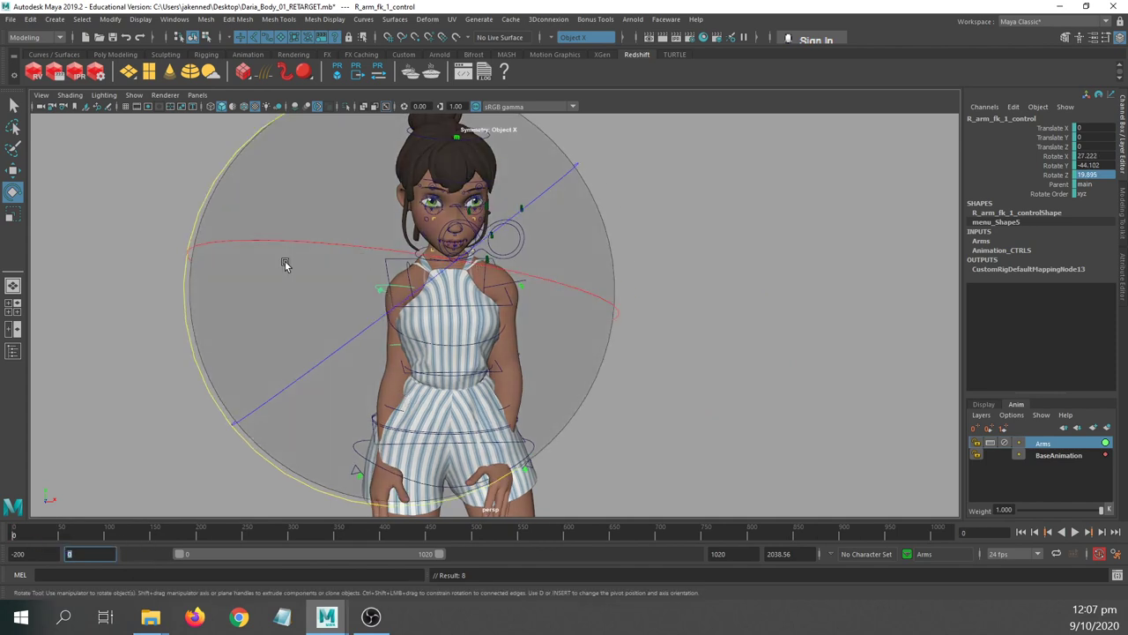
pyautogui.keyDown('alt'); pyautogui.moveTo(284, 262); pyautogui.dragTo(437, 271, button='right'); pyautogui.keyUp('alt')
pyautogui.keyDown('alt'); pyautogui.moveTo(377, 277); pyautogui.dragTo(495, 273, button='middle'); pyautogui.keyUp('alt')
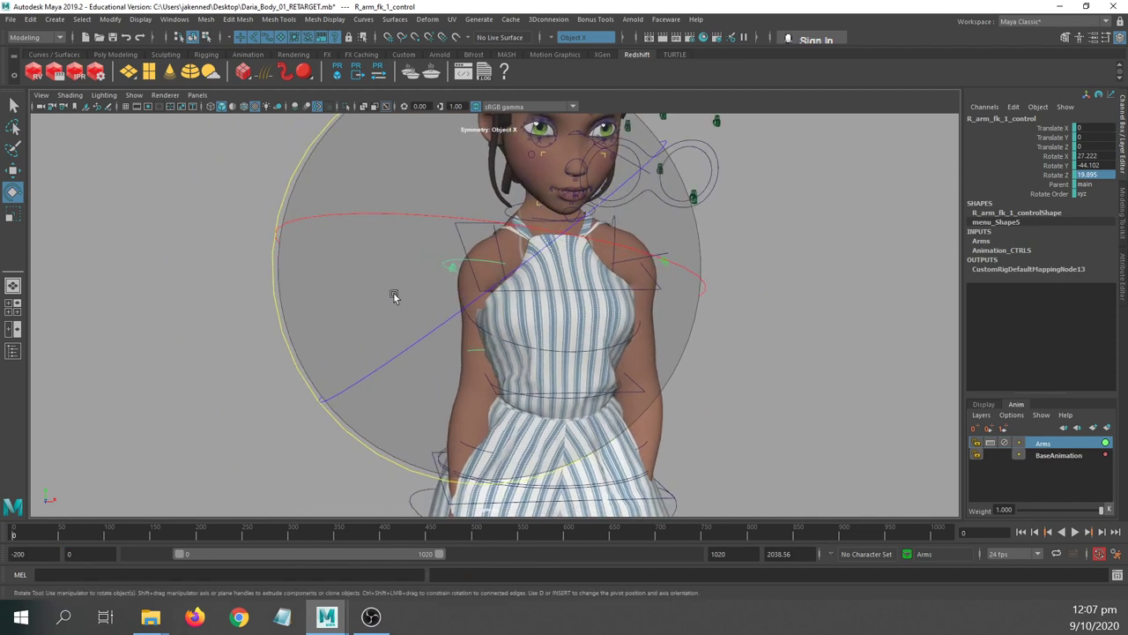
# - Move the right shoulder control outward to about -1.32 in Translate X
pyautogui.scroll(2, 404, 300)
pyautogui.keyDown('alt'); pyautogui.moveTo(280, 395); pyautogui.dragTo(97, 381, button='middle'); pyautogui.keyUp('alt')
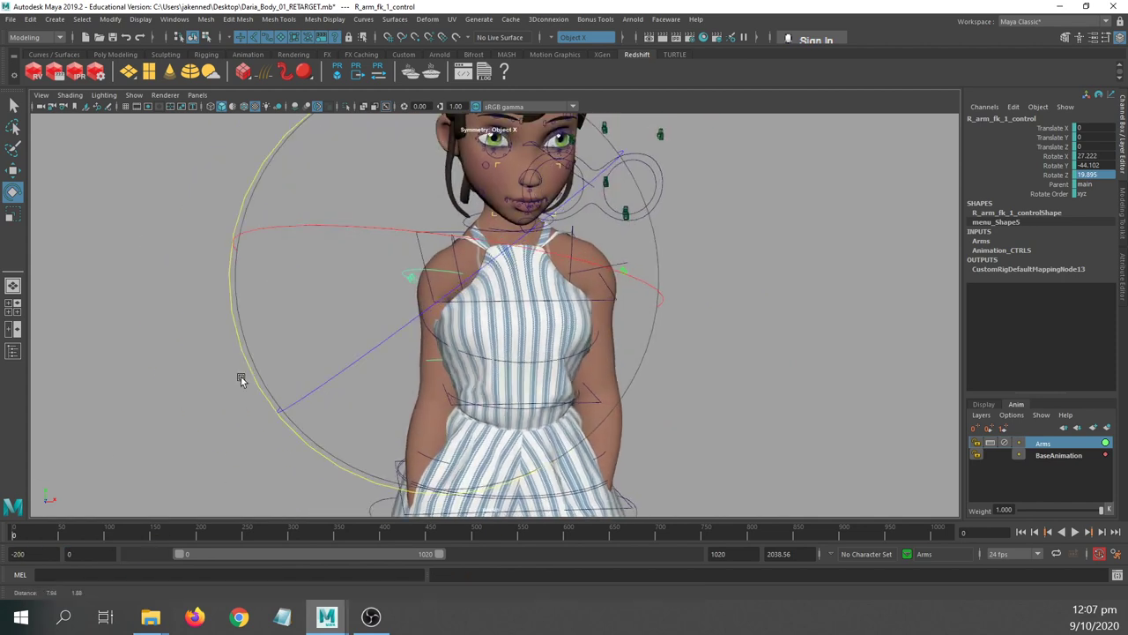
pyautogui.keyDown('alt'); pyautogui.moveTo(97, 381); pyautogui.dragTo(283, 369); pyautogui.keyUp('alt')
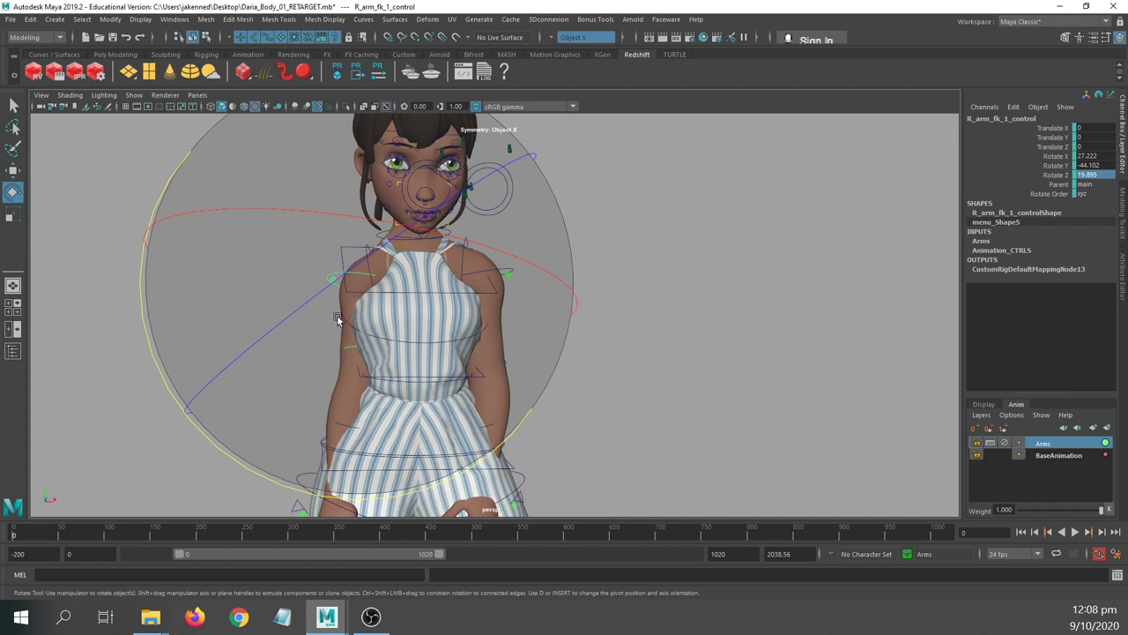
pyautogui.press('q')
pyautogui.keyDown('alt'); pyautogui.moveTo(287, 280); pyautogui.dragTo(373, 267, button='right'); pyautogui.keyUp('alt')
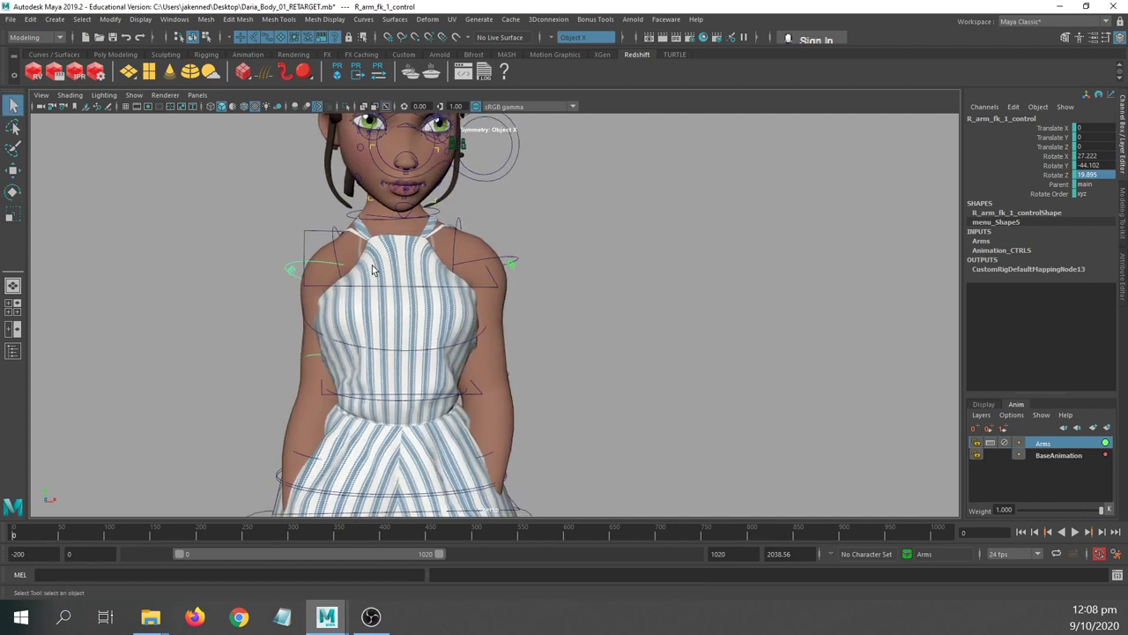
pyautogui.keyDown('alt'); pyautogui.moveTo(373, 268); pyautogui.dragTo(388, 311, button='middle'); pyautogui.keyUp('alt')
pyautogui.click(351, 319)
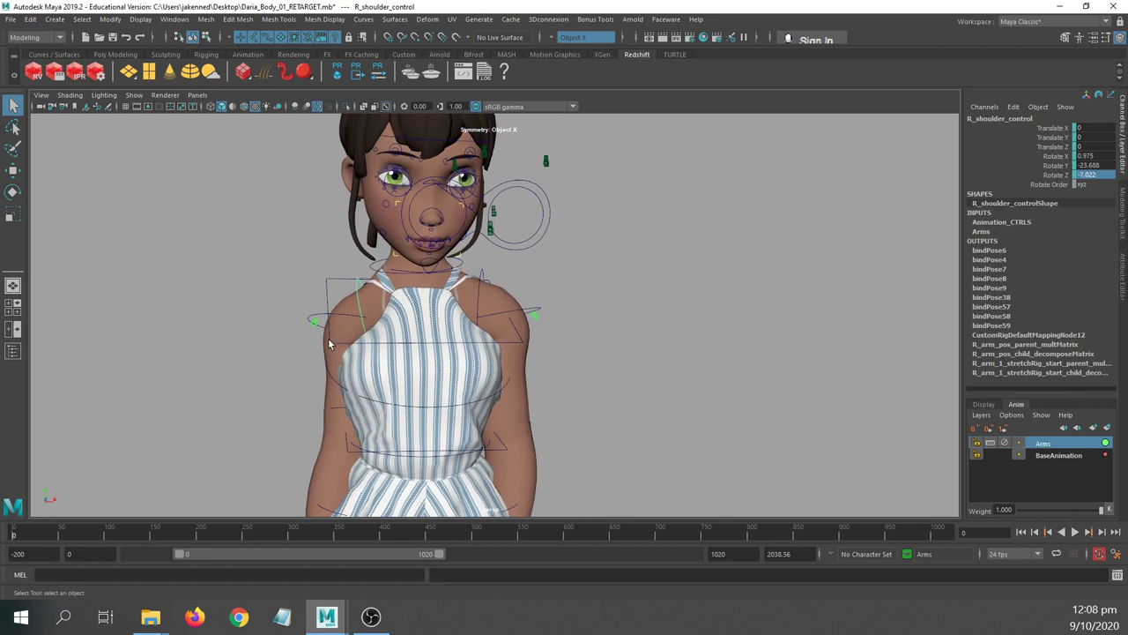
pyautogui.keyDown('alt'); pyautogui.moveTo(328, 344); pyautogui.dragTo(353, 286, button='middle'); pyautogui.keyUp('alt')
pyautogui.press('w')
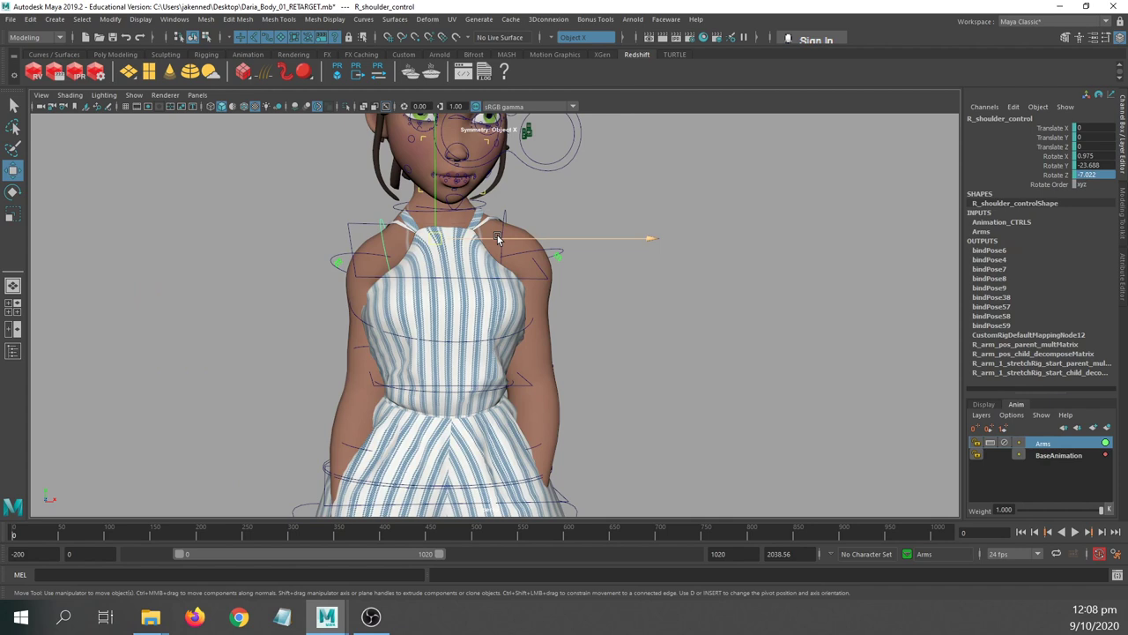
pyautogui.moveTo(497, 238); pyautogui.dragTo(478, 231)
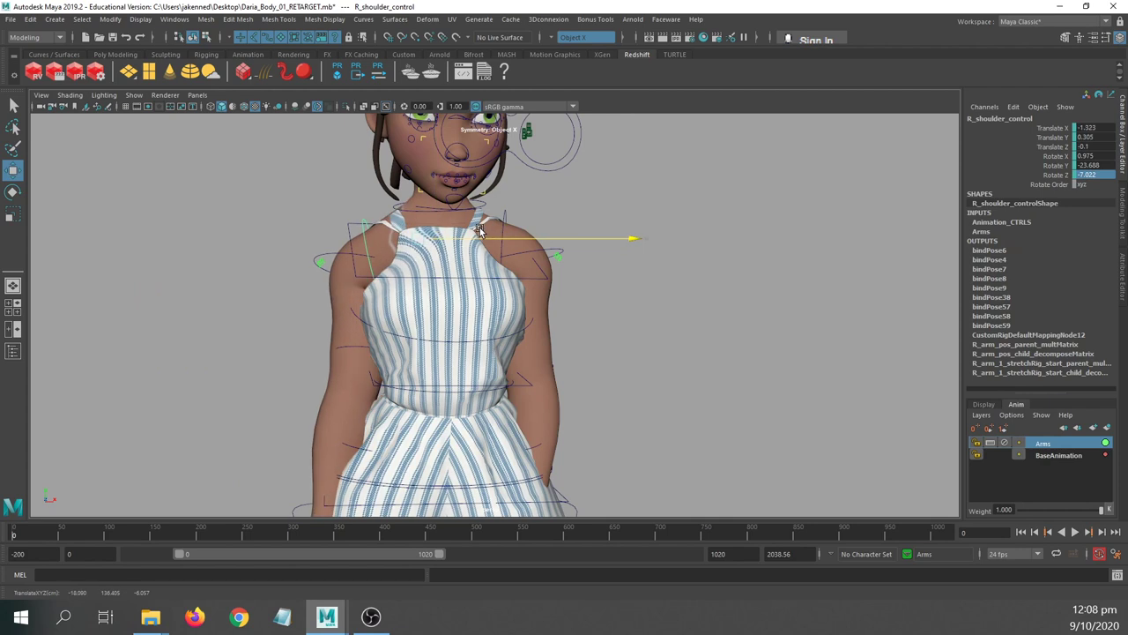
pyautogui.press('q')
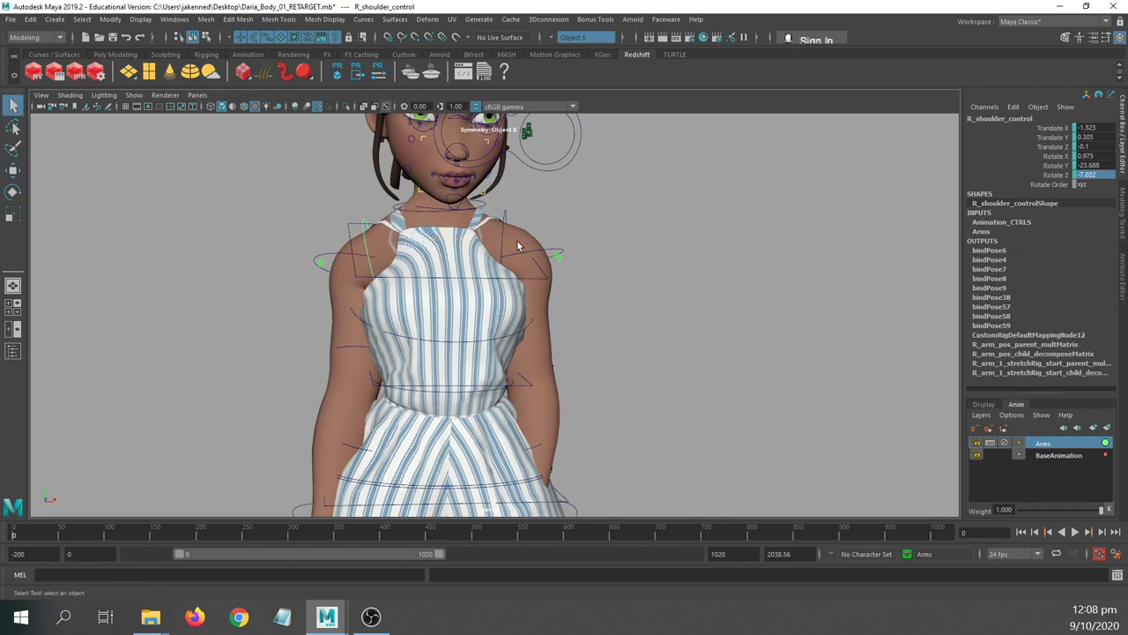
# - Move the left shoulder control slightly outward to about 0.4 in Translate X
pyautogui.click(503, 235)
pyautogui.press('w')
pyautogui.moveTo(541, 239); pyautogui.dragTo(545, 239)
pyautogui.keyDown('alt'); pyautogui.moveTo(545, 241); pyautogui.dragTo(553, 268); pyautogui.keyUp('alt')
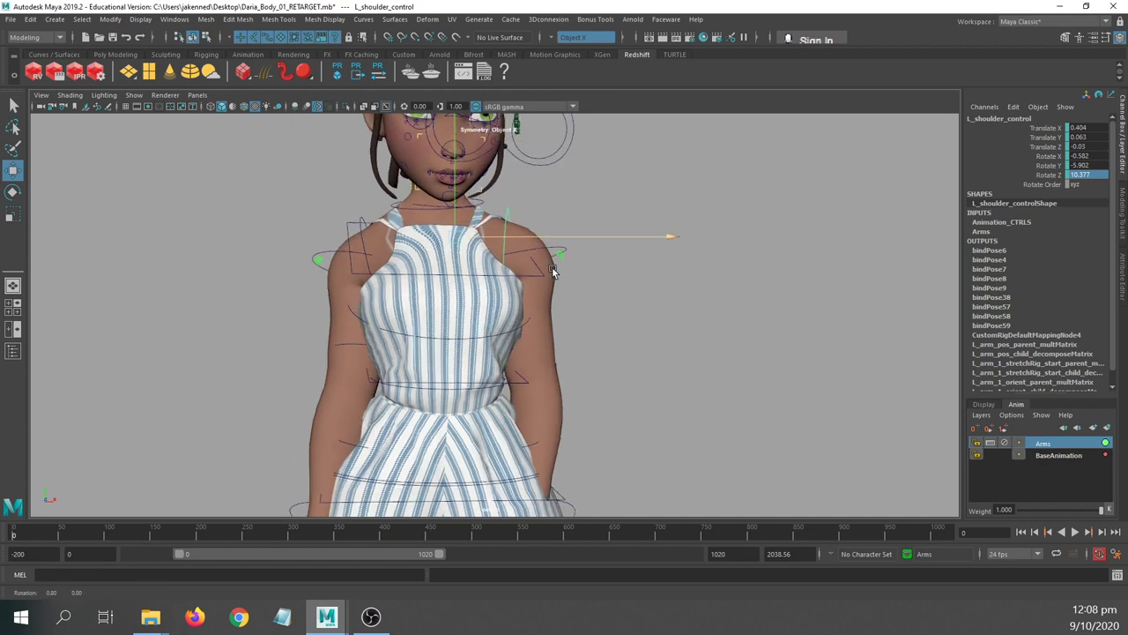
# - Rotate the right shoulder control to about -17.4 in Rotate Y
pyautogui.click(363, 238)
pyautogui.press('e')
pyautogui.moveTo(612, 170); pyautogui.dragTo(405, 401)
pyautogui.keyDown('alt'); pyautogui.moveTo(406, 402); pyautogui.dragTo(367, 214, button='middle'); pyautogui.keyUp('alt')
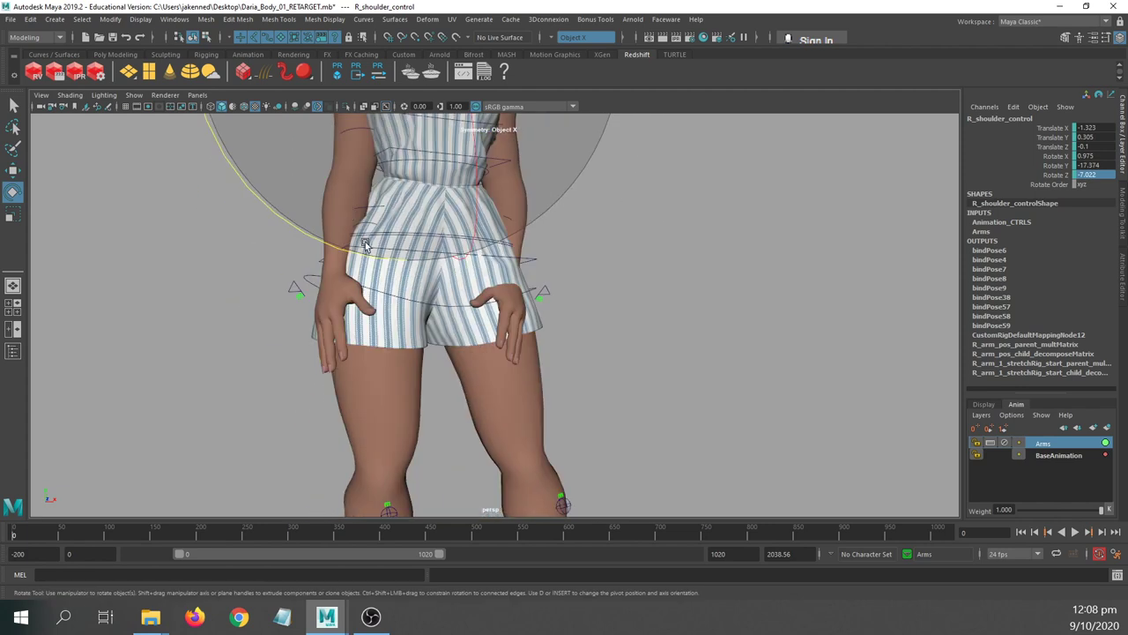
pyautogui.keyDown('alt'); pyautogui.moveTo(368, 215); pyautogui.dragTo(350, 262); pyautogui.keyUp('alt')
pyautogui.keyDown('alt'); pyautogui.moveTo(350, 261); pyautogui.dragTo(459, 413, button='middle'); pyautogui.keyUp('alt')
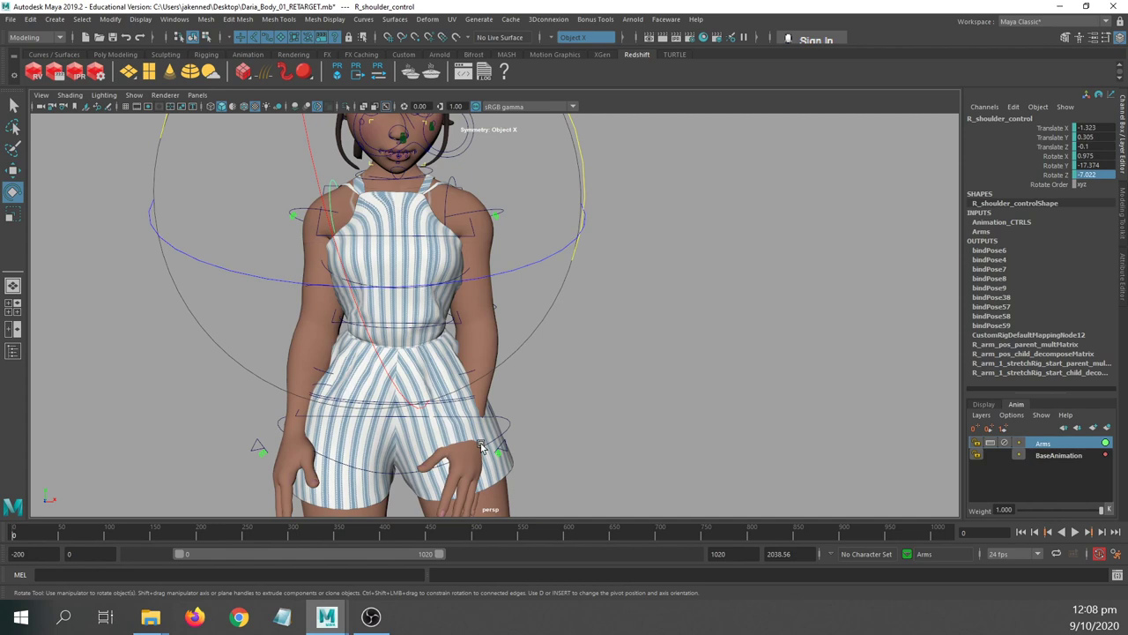
# - Rotate the left upper-arm FK control away from the body to about -35.5 in Rotate Y
pyautogui.click(503, 214)
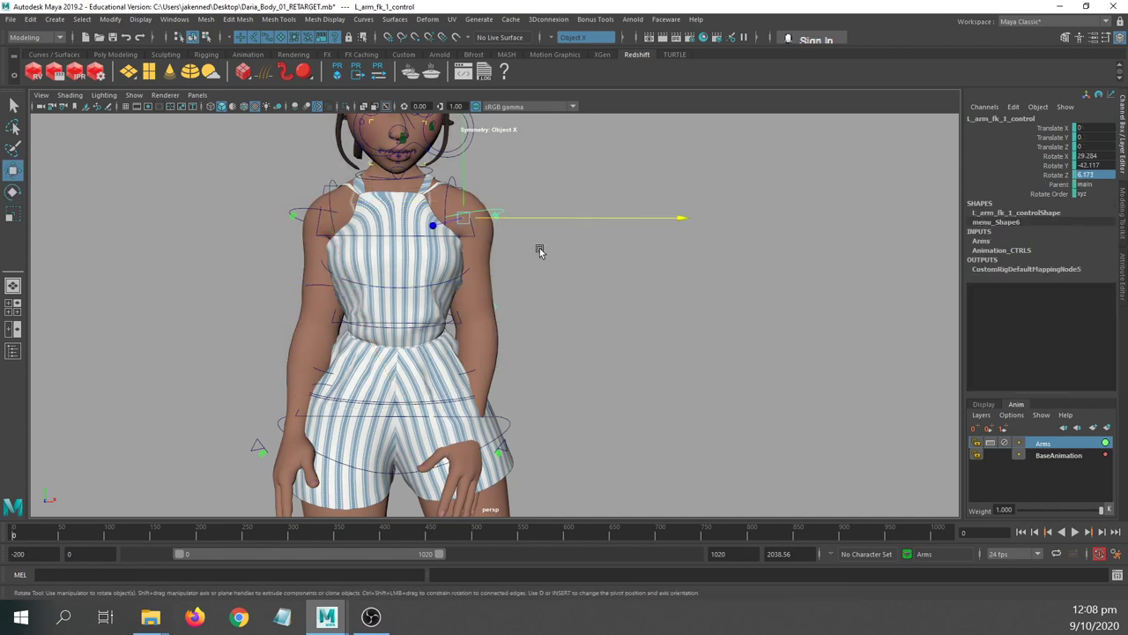
pyautogui.moveTo(646, 327); pyautogui.dragTo(657, 305)
pyautogui.keyDown('alt'); pyautogui.moveTo(621, 316); pyautogui.dragTo(603, 309); pyautogui.keyUp('alt')
pyautogui.keyDown('alt'); pyautogui.moveTo(605, 310); pyautogui.dragTo(582, 314); pyautogui.keyUp('alt')
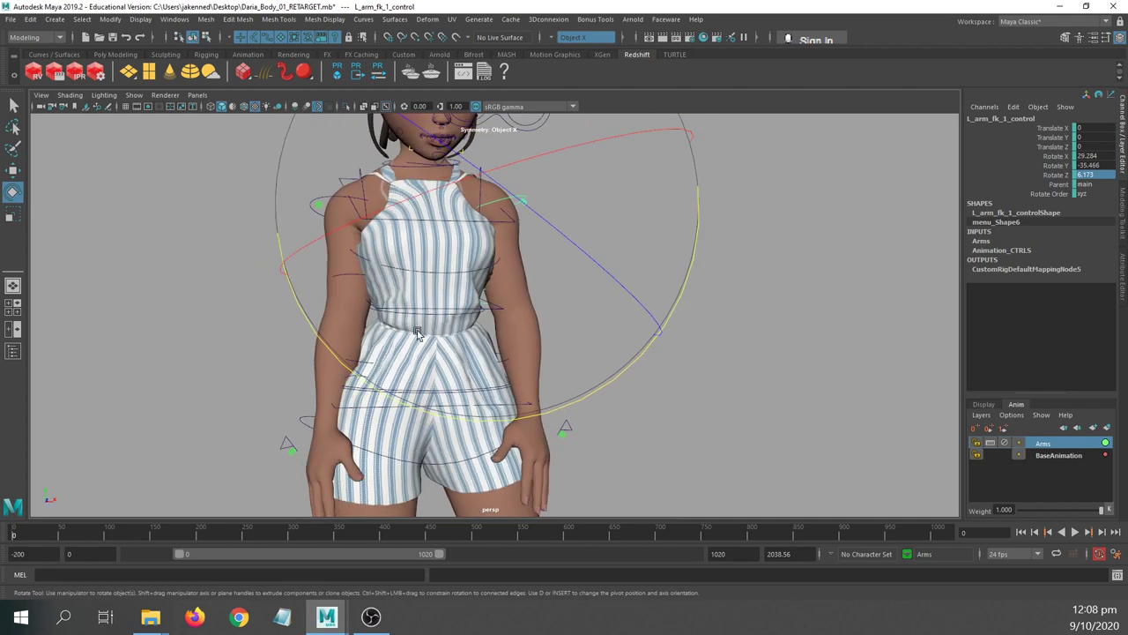
# - Rotate the right upper-arm FK control away from the body to about -41.1 in Rotate Y, and clear the selection
pyautogui.keyDown('alt'); pyautogui.moveTo(418, 334); pyautogui.dragTo(371, 335); pyautogui.keyUp('alt')
pyautogui.press('q')
pyautogui.click(313, 207)
pyautogui.press('e')
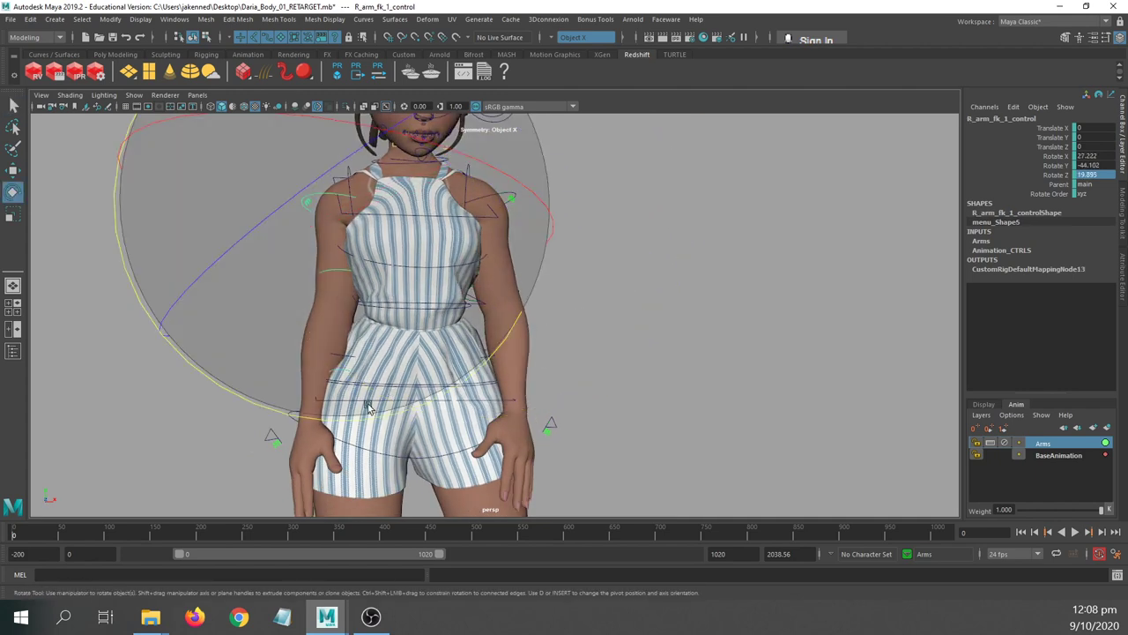
pyautogui.moveTo(362, 416)
pyautogui.mouseDown()
pyautogui.moveTo(348, 419)
pyautogui.moveTo(390, 416)
pyautogui.moveTo(435, 392)
pyautogui.moveTo(399, 389)
pyautogui.moveTo(437, 377)
pyautogui.moveTo(411, 379)
pyautogui.moveTo(427, 378)
pyautogui.mouseUp()
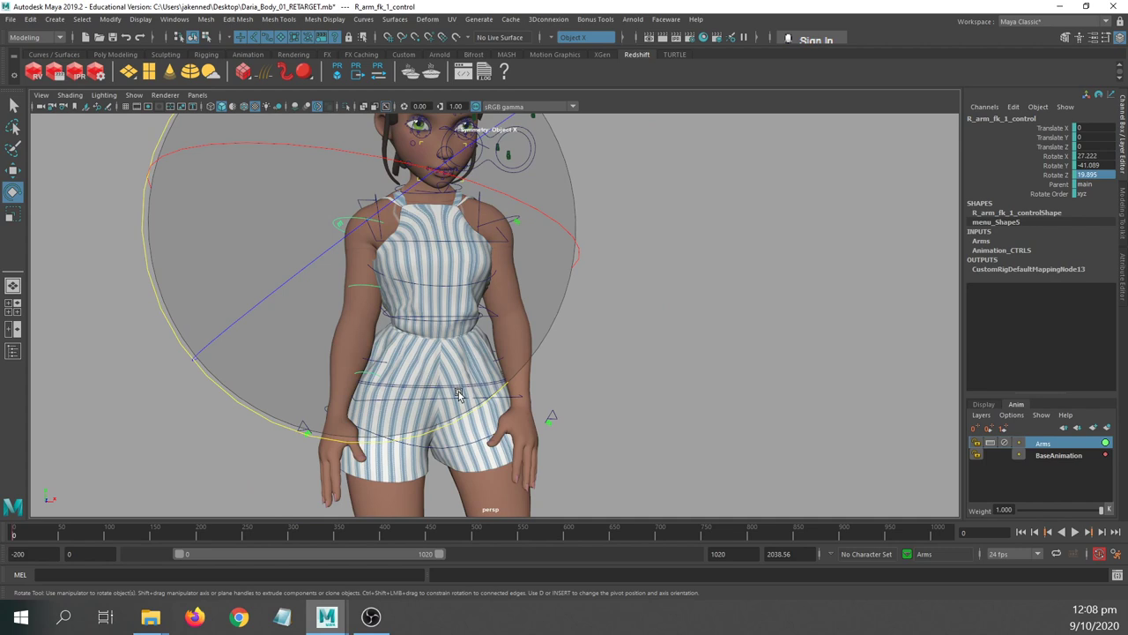
pyautogui.keyDown('alt'); pyautogui.moveTo(519, 410); pyautogui.dragTo(524, 408); pyautogui.keyUp('alt')
pyautogui.moveTo(516, 344)
pyautogui.keyDown('alt'); pyautogui.mouseDown()
pyautogui.moveTo(510, 394)
pyautogui.moveTo(515, 327)
pyautogui.mouseUp(); pyautogui.keyUp('alt')
pyautogui.click(625, 262)
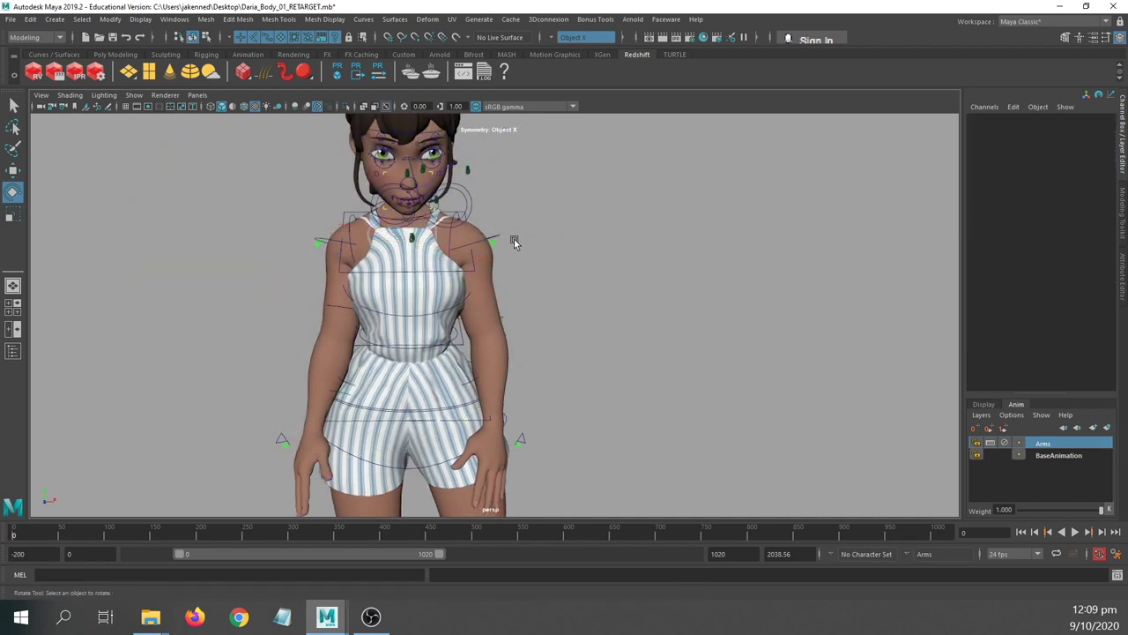
# - Rotate the left upper-arm FK control slightly further outward to about -33.8 in Rotate Y
pyautogui.click(502, 239)
pyautogui.moveTo(661, 348); pyautogui.dragTo(672, 327)
pyautogui.keyDown('alt'); pyautogui.moveTo(555, 352); pyautogui.dragTo(640, 354, button='right'); pyautogui.keyUp('alt')
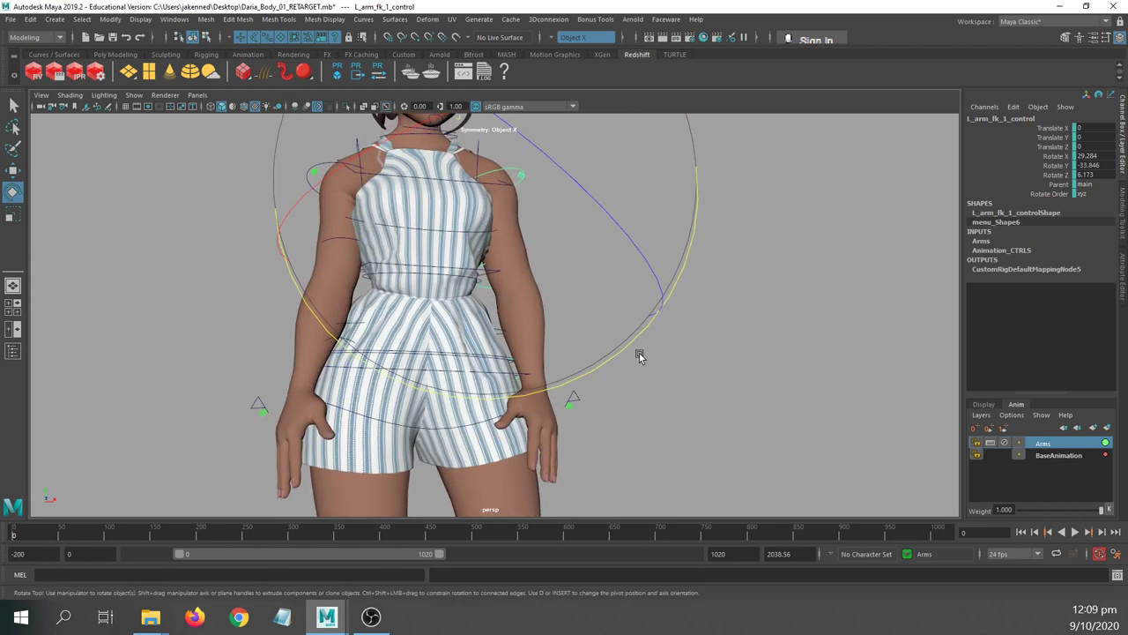
# - Rotate the right upper-arm FK control slightly further outward to about -39.5 in Rotate Y
pyautogui.keyDown('alt'); pyautogui.moveTo(640, 354); pyautogui.dragTo(461, 371); pyautogui.keyUp('alt')
pyautogui.click(333, 251)
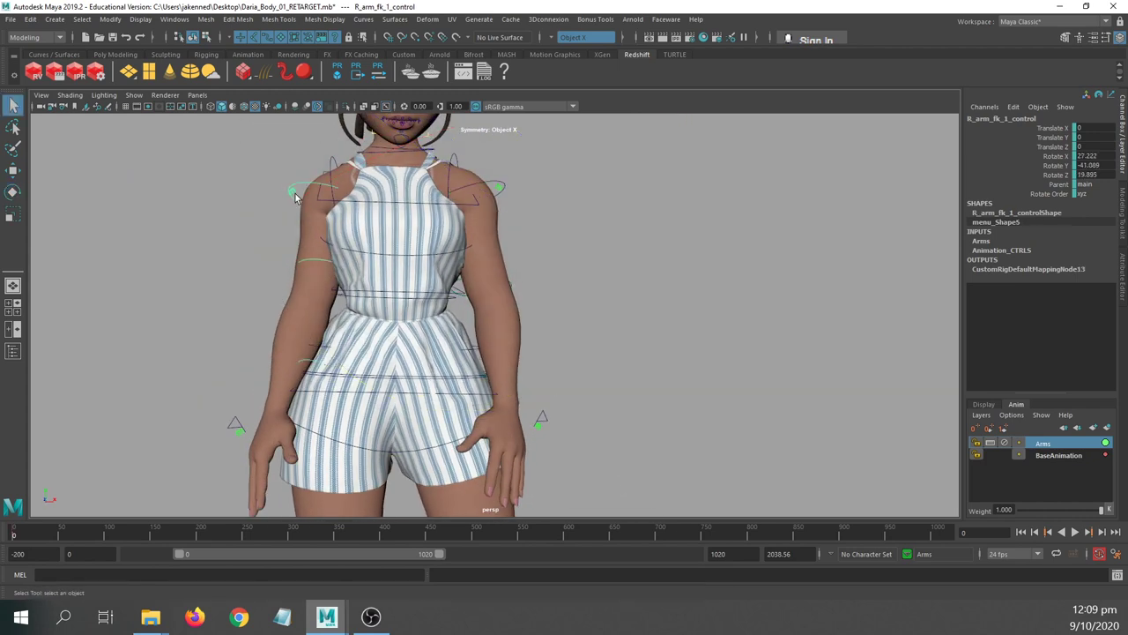
pyautogui.press('w')
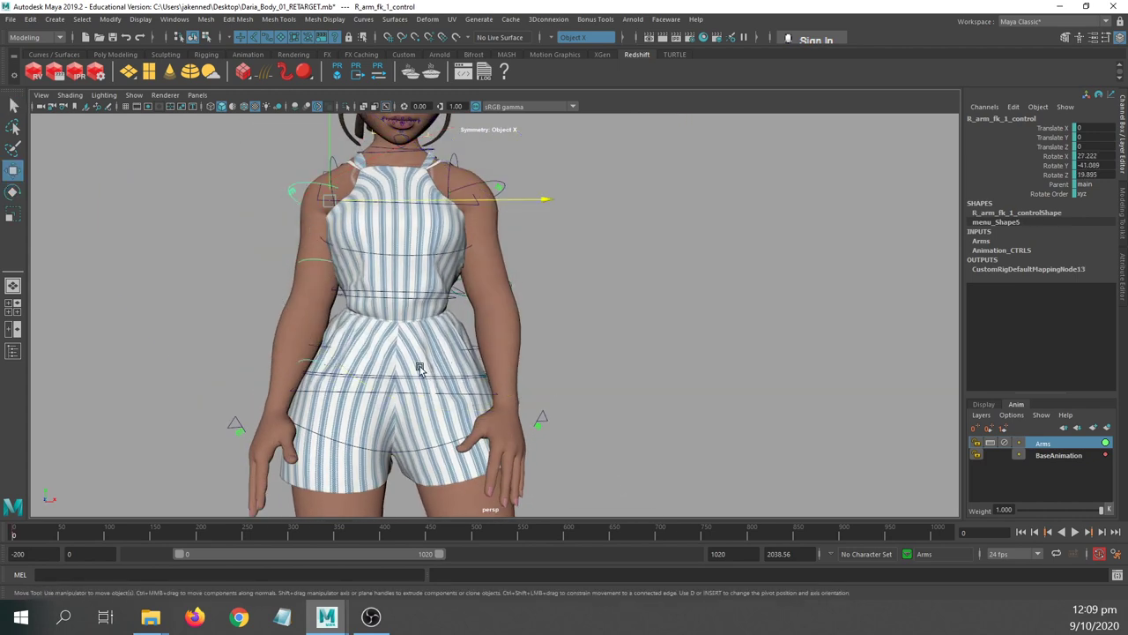
pyautogui.press('e')
pyautogui.moveTo(413, 391); pyautogui.dragTo(409, 394)
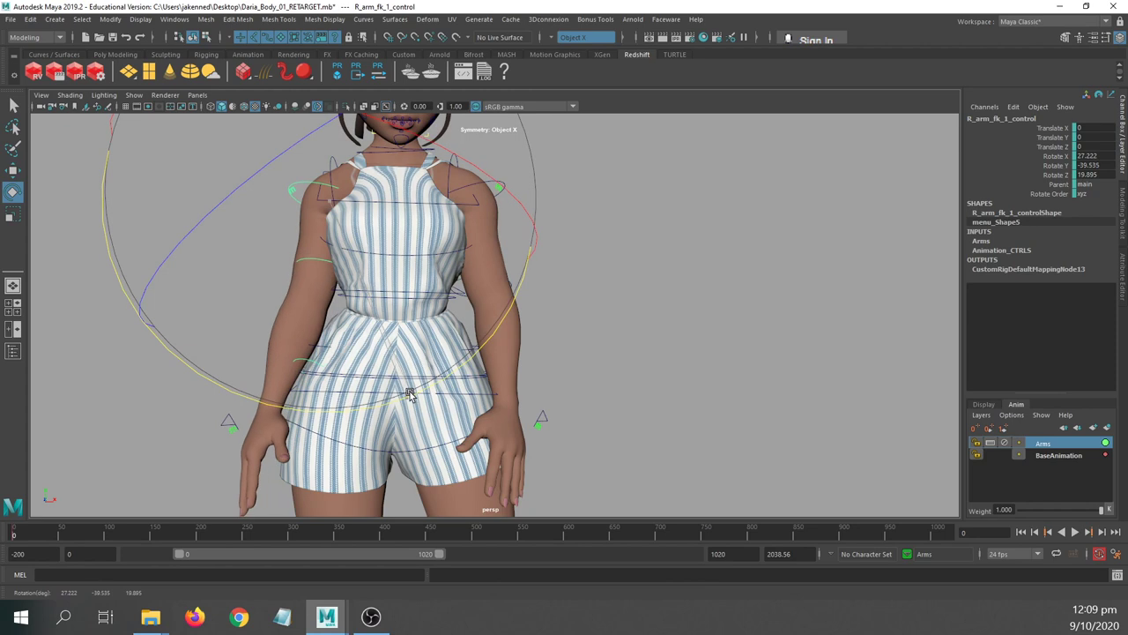
# - Examine the arms, shoulders and torso from several angles for clearance and proportions
pyautogui.keyDown('alt'); pyautogui.moveTo(370, 340); pyautogui.dragTo(356, 350); pyautogui.keyUp('alt')
pyautogui.keyDown('alt'); pyautogui.moveTo(336, 352); pyautogui.dragTo(340, 270, button='middle'); pyautogui.keyUp('alt')
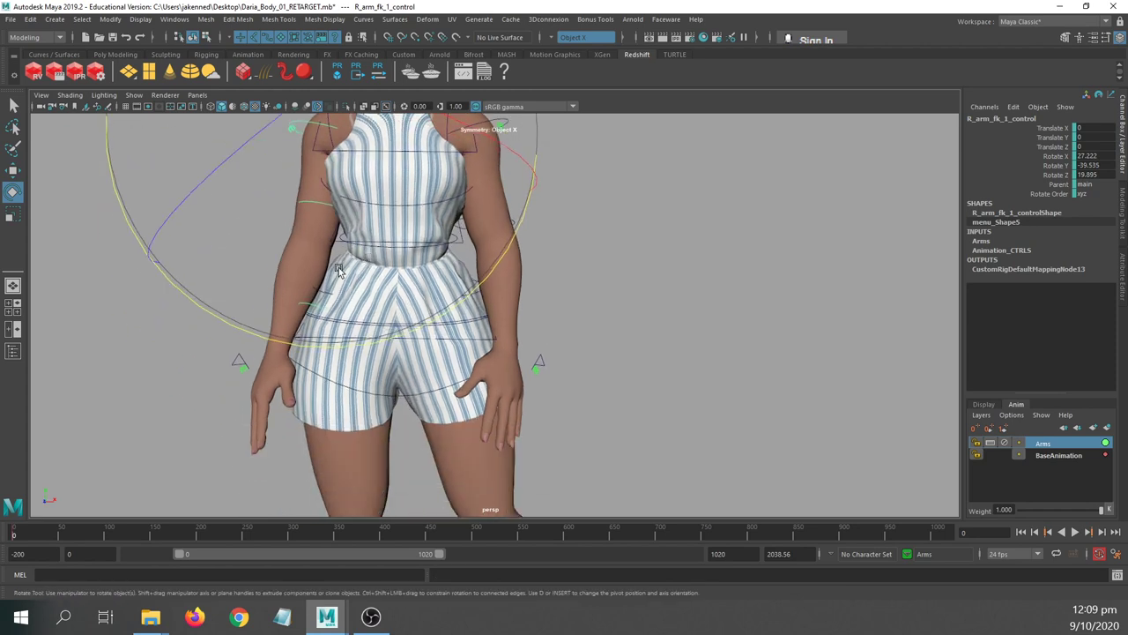
pyautogui.keyDown('alt'); pyautogui.moveTo(339, 268); pyautogui.dragTo(381, 210); pyautogui.keyUp('alt')
pyautogui.keyDown('alt'); pyautogui.moveTo(381, 210); pyautogui.dragTo(383, 291, button='middle'); pyautogui.keyUp('alt')
pyautogui.keyDown('alt'); pyautogui.moveTo(382, 291); pyautogui.dragTo(410, 335); pyautogui.keyUp('alt')
pyautogui.keyDown('alt'); pyautogui.moveTo(405, 402); pyautogui.dragTo(377, 362); pyautogui.keyUp('alt')
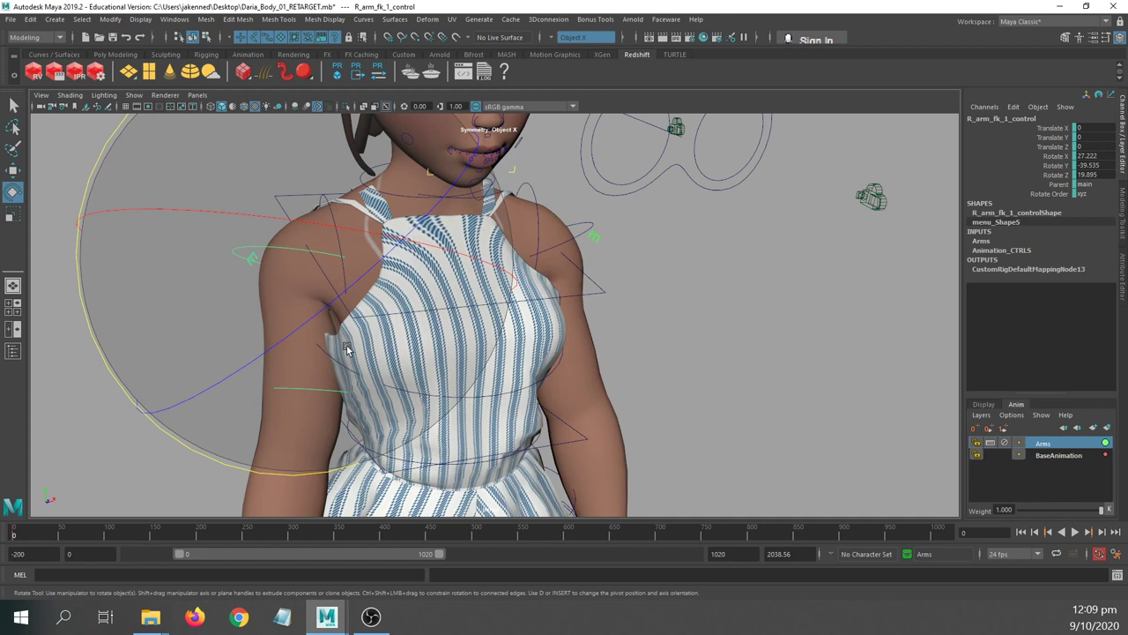
pyautogui.keyDown('alt'); pyautogui.moveTo(375, 357); pyautogui.dragTo(481, 327); pyautogui.keyUp('alt')
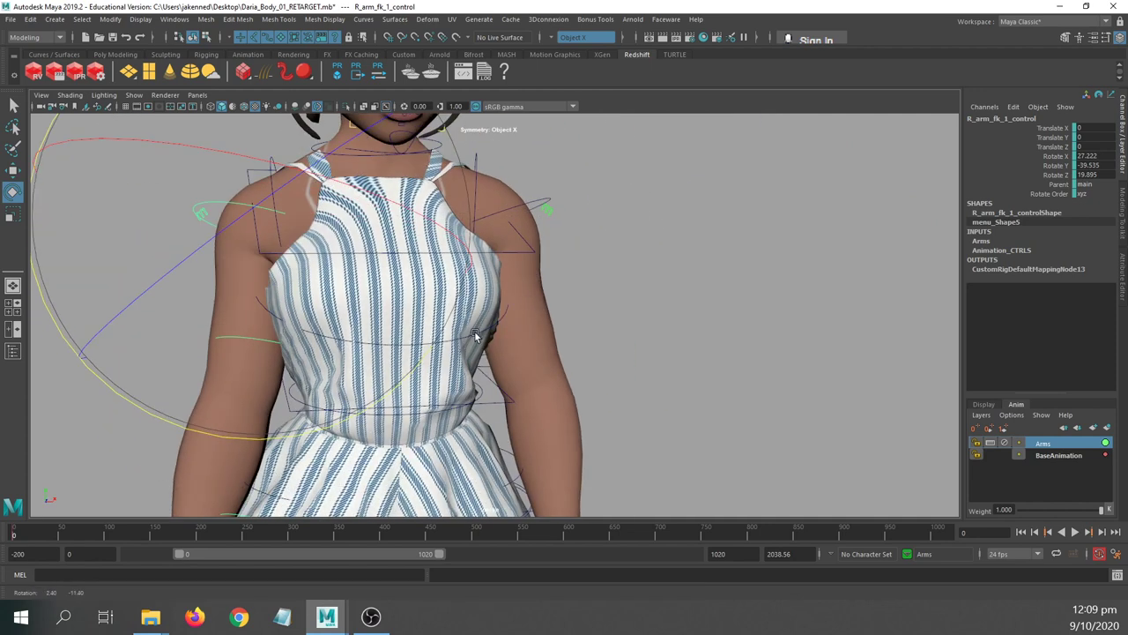
pyautogui.keyDown('alt'); pyautogui.moveTo(528, 297); pyautogui.dragTo(443, 285, button='right'); pyautogui.keyUp('alt')
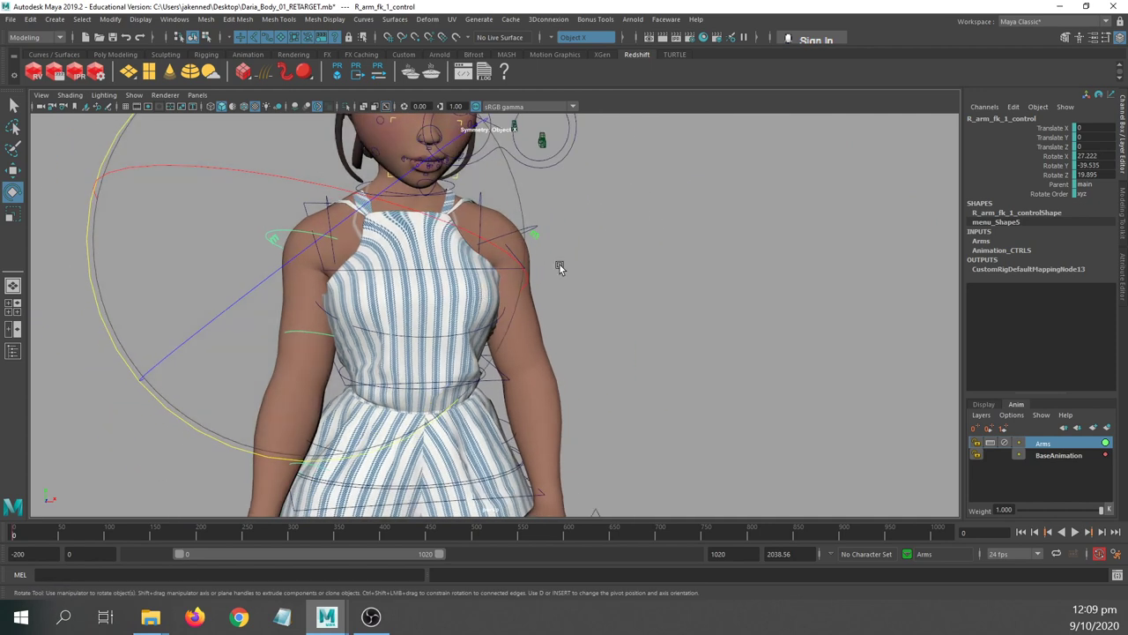
pyautogui.click(559, 263)
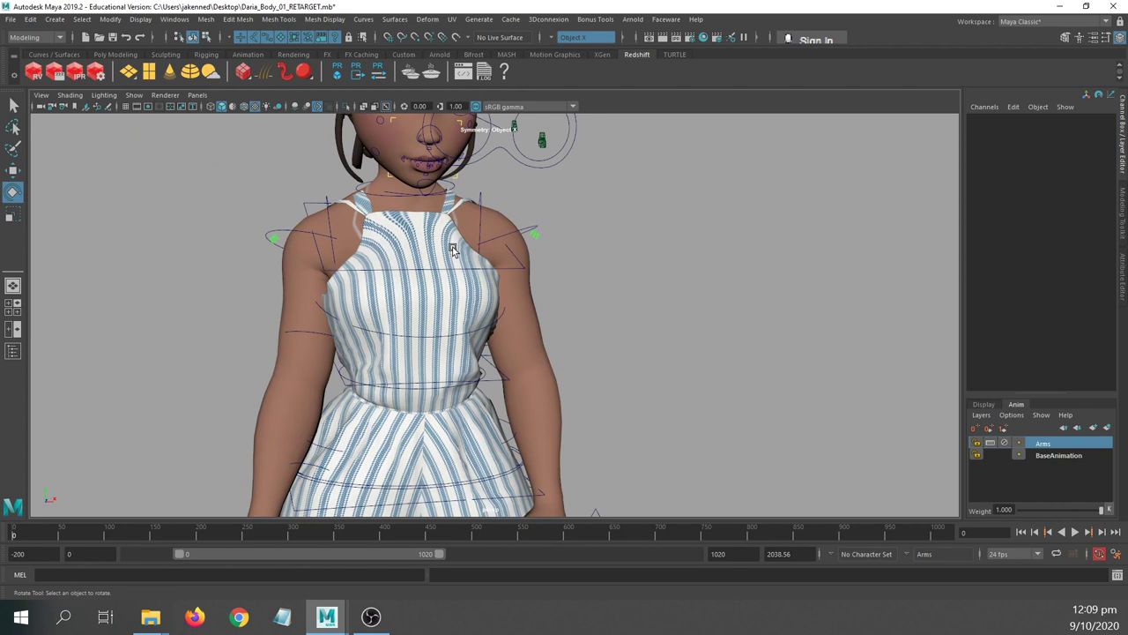
# - Narrow the chest by scaling M_spine_ik_3_control to about 0.86 in Scale X
pyautogui.click(398, 267)
pyautogui.press('q')
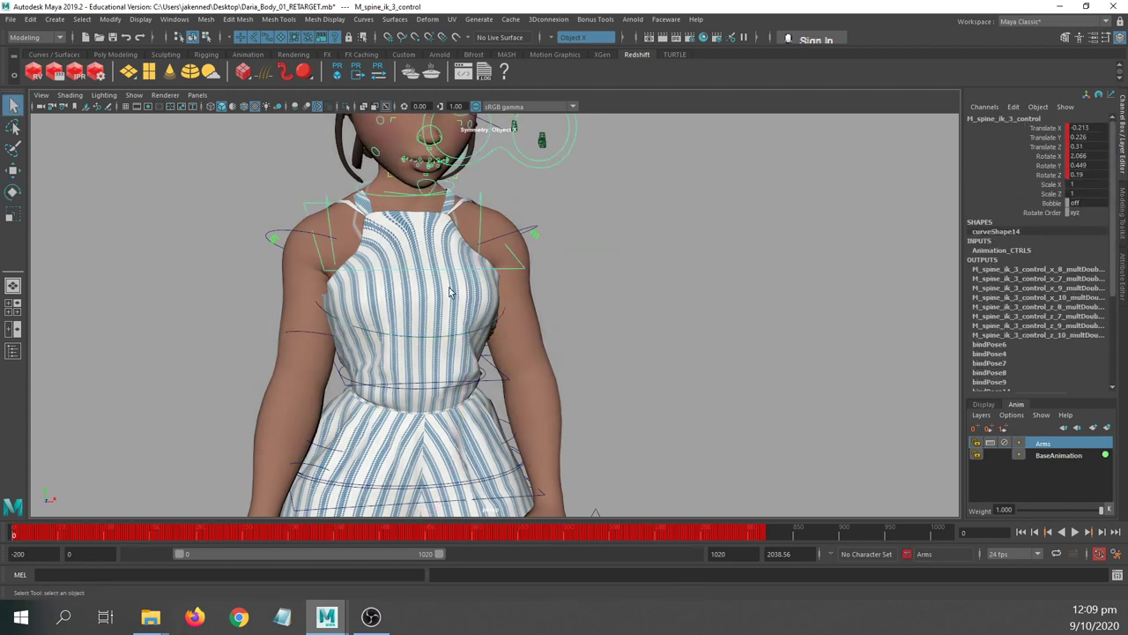
pyautogui.press('r')
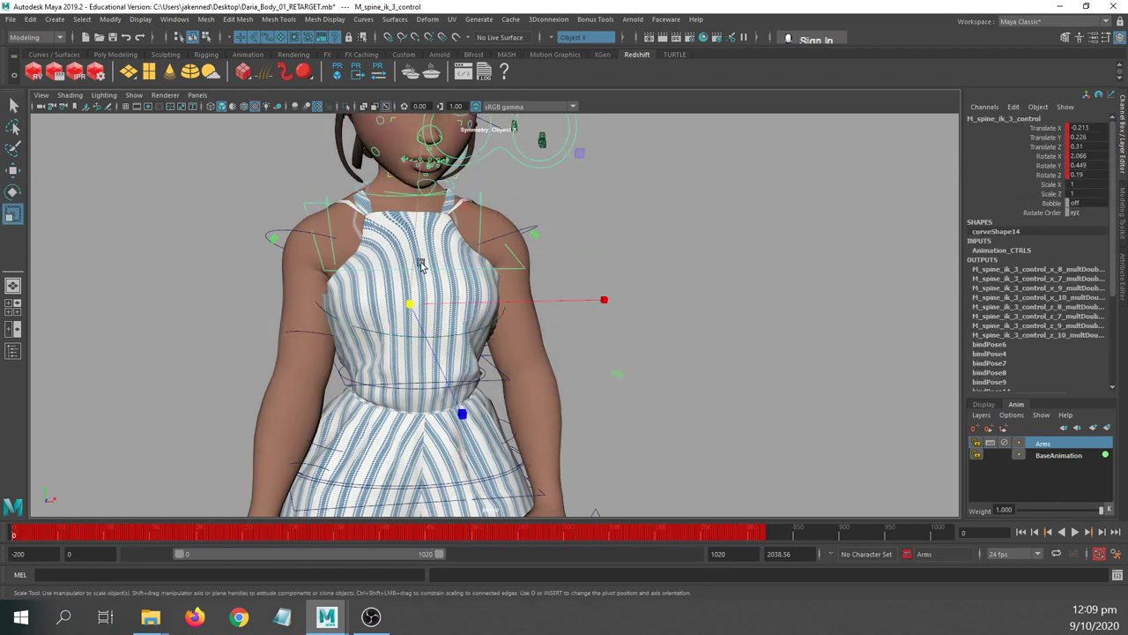
pyautogui.moveTo(599, 302); pyautogui.dragTo(548, 306)
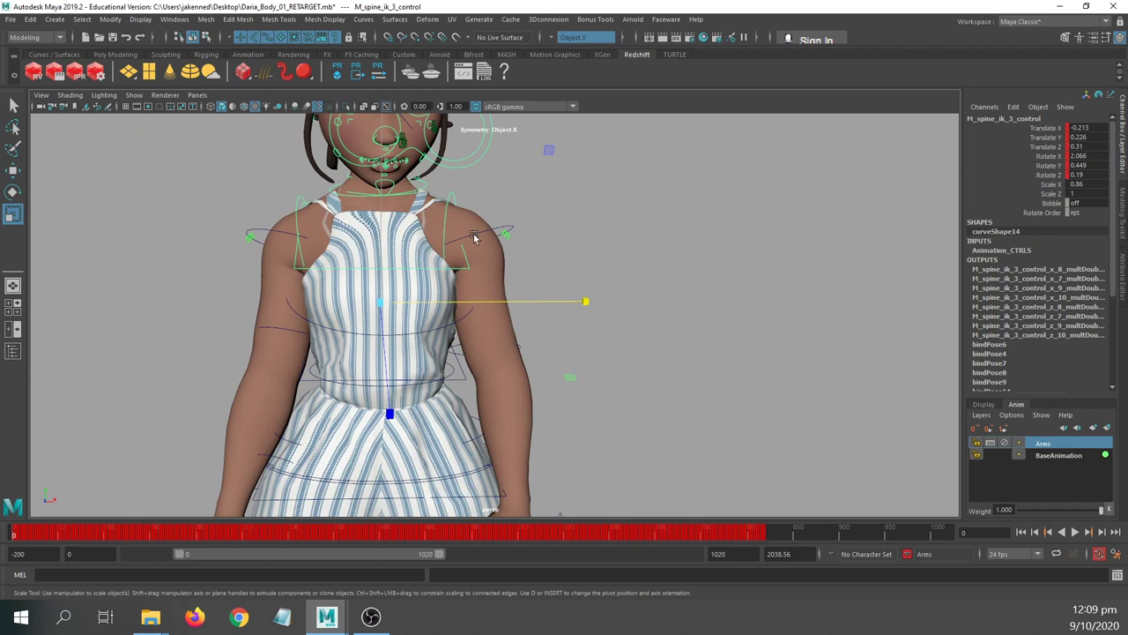
# - Try deepening the chest by scaling M_spine_ik_3_control along Z, and undo the Z scaling
pyautogui.keyDown('alt'); pyautogui.moveTo(394, 313); pyautogui.dragTo(613, 432); pyautogui.keyUp('alt')
pyautogui.hotkey('ctrl', 'z')
pyautogui.hotkey('ctrl', 'z')
pyautogui.keyDown('alt'); pyautogui.moveTo(454, 351); pyautogui.dragTo(547, 361); pyautogui.keyUp('alt')
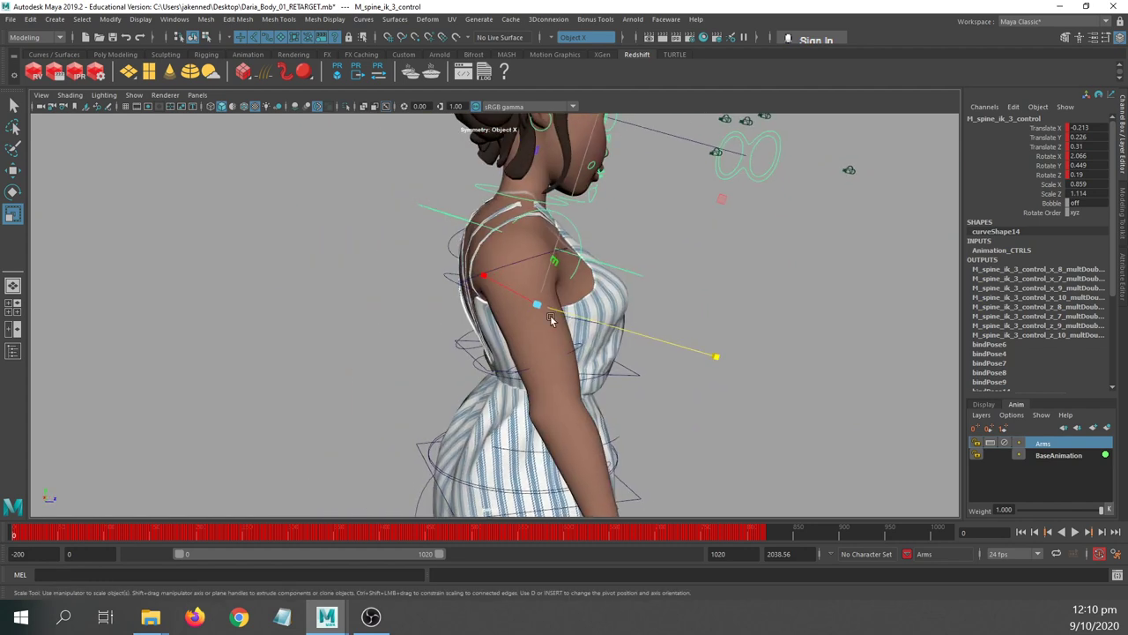
pyautogui.moveTo(721, 359); pyautogui.dragTo(781, 380)
pyautogui.hotkey('ctrl', 'z')
pyautogui.hotkey('ctrl', 'z')
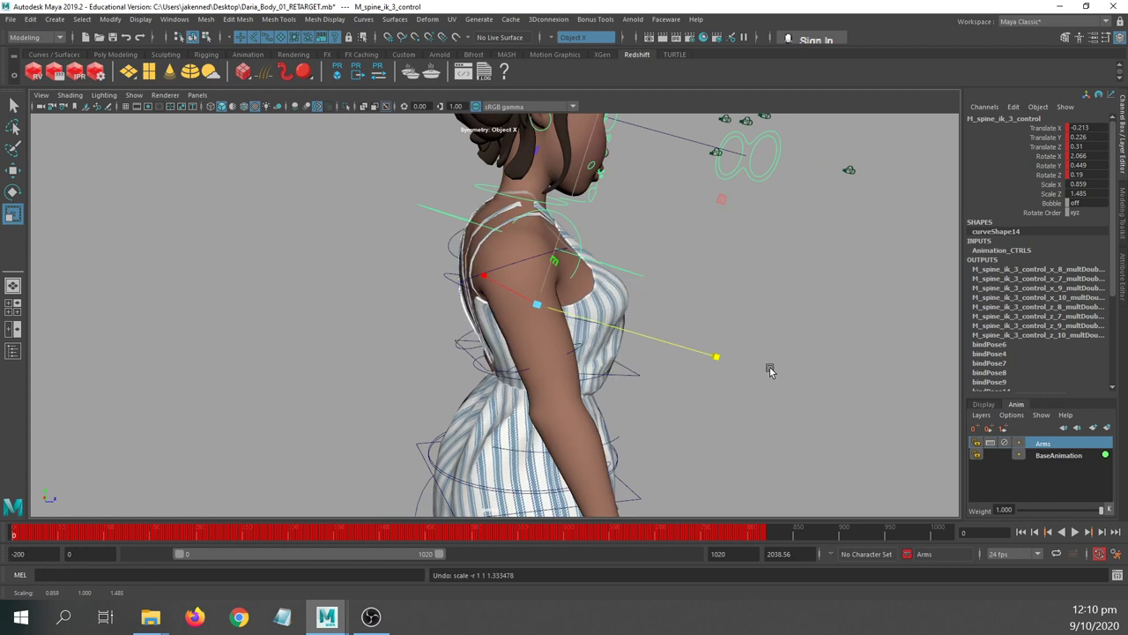
# - Examine the narrowed chest, armholes and waist from the front and side
pyautogui.keyDown('alt'); pyautogui.moveTo(733, 348); pyautogui.dragTo(628, 341); pyautogui.keyUp('alt')
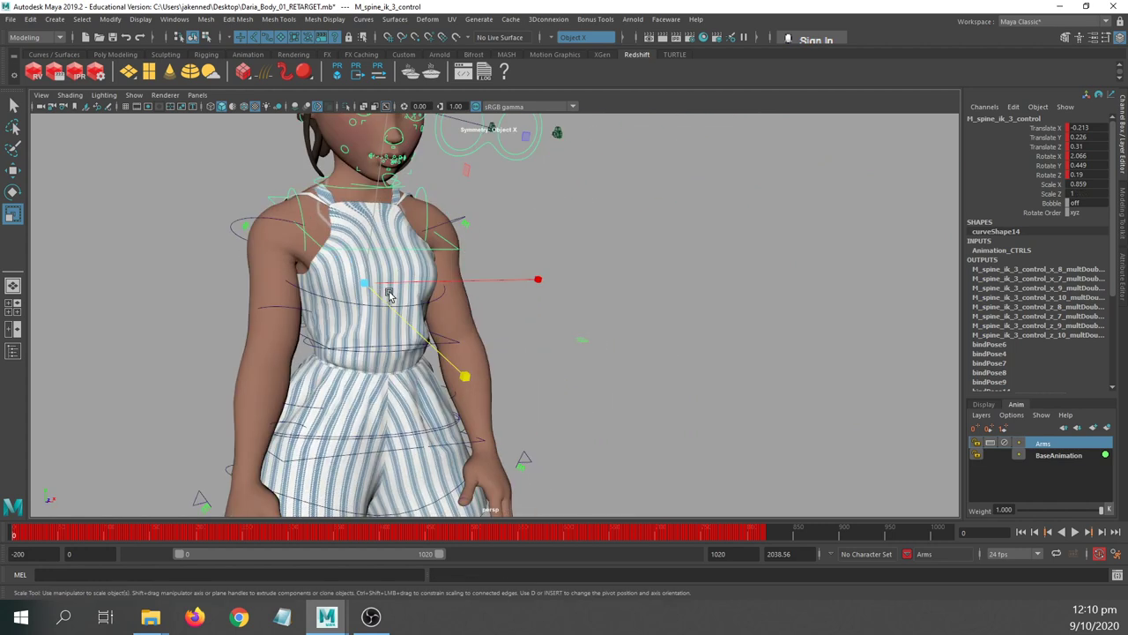
pyautogui.keyDown('alt'); pyautogui.moveTo(389, 294); pyautogui.dragTo(375, 328); pyautogui.keyUp('alt')
pyautogui.keyDown('alt'); pyautogui.moveTo(350, 330); pyautogui.dragTo(511, 344, button='right'); pyautogui.keyUp('alt')
pyautogui.keyDown('alt'); pyautogui.moveTo(427, 347); pyautogui.dragTo(589, 359, button='middle'); pyautogui.keyUp('alt')
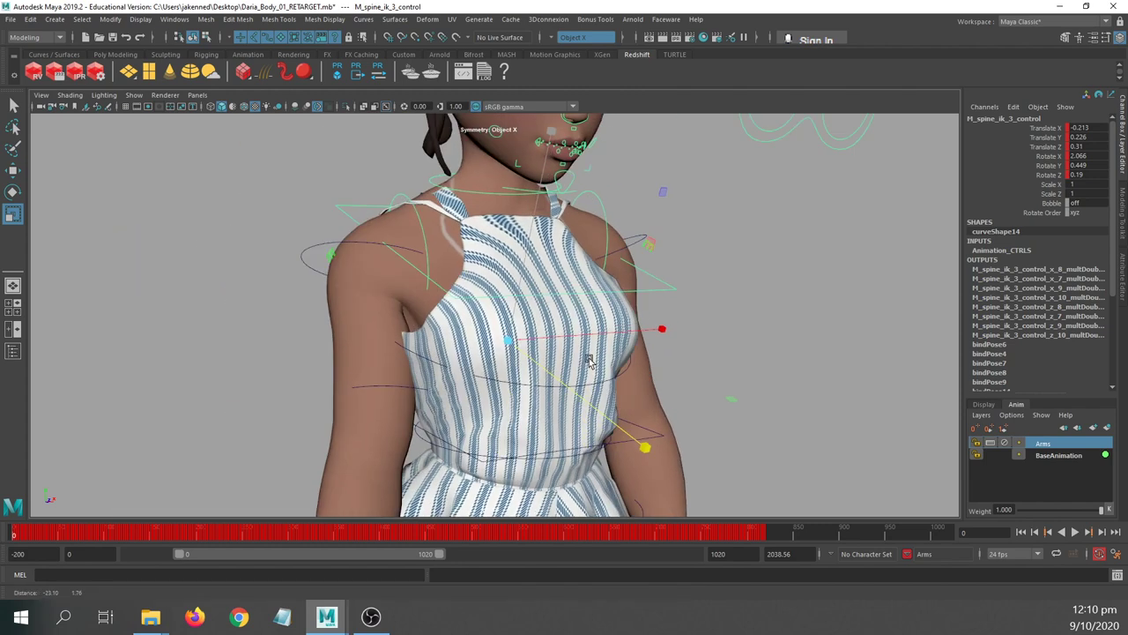
pyautogui.keyDown('alt'); pyautogui.moveTo(589, 361); pyautogui.dragTo(568, 401); pyautogui.keyUp('alt')
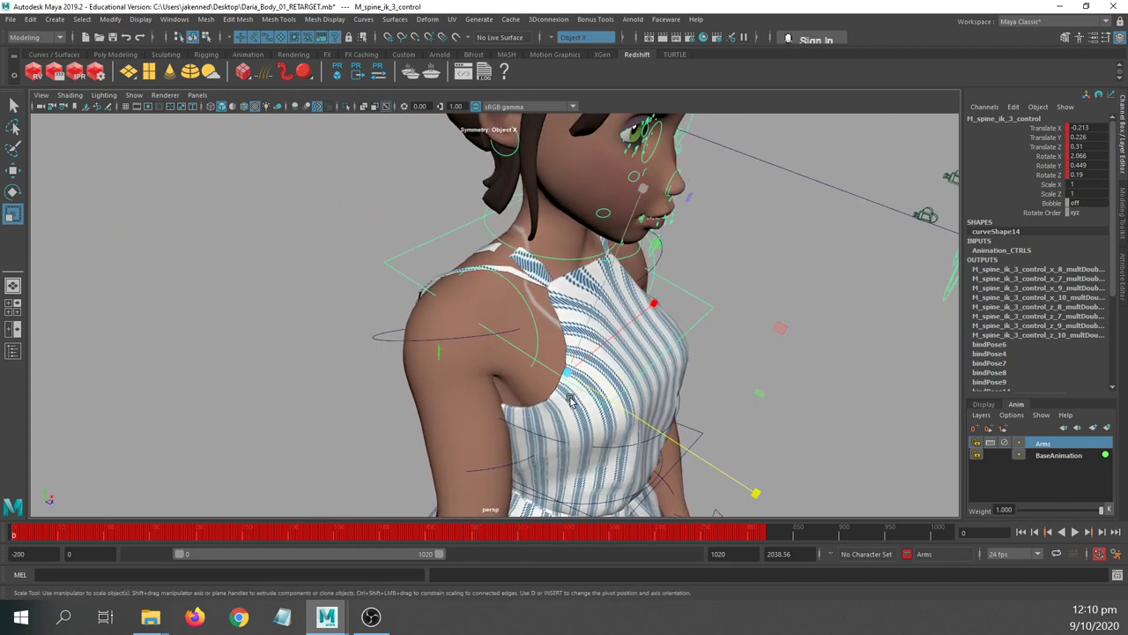
pyautogui.keyDown('alt'); pyautogui.moveTo(749, 393); pyautogui.dragTo(428, 354); pyautogui.keyUp('alt')
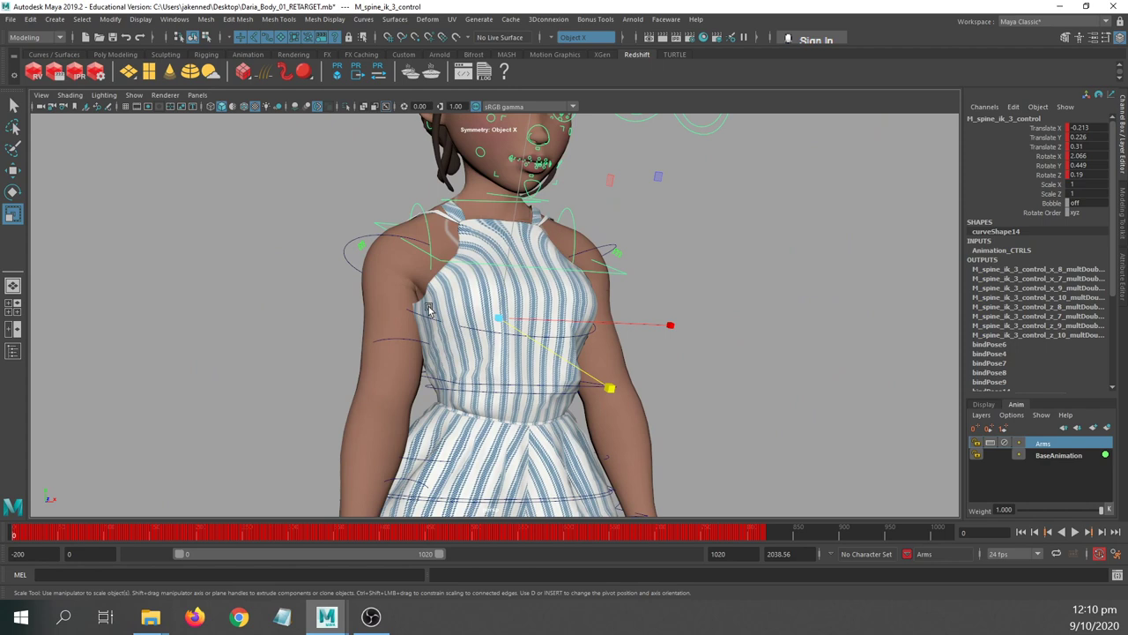
pyautogui.keyDown('alt'); pyautogui.moveTo(468, 328); pyautogui.dragTo(467, 350); pyautogui.keyUp('alt')
pyautogui.keyDown('alt'); pyautogui.moveTo(615, 365); pyautogui.dragTo(567, 269, button='middle'); pyautogui.keyUp('alt')
pyautogui.keyDown('alt'); pyautogui.moveTo(567, 270); pyautogui.dragTo(519, 345); pyautogui.keyUp('alt')
pyautogui.keyDown('alt'); pyautogui.moveTo(562, 431); pyautogui.dragTo(534, 340, button='middle'); pyautogui.keyUp('alt')
# - Inspect the channels of the spine IK and FK controls at the hips, waist and chest to compare their scale and translation attributes
pyautogui.click(515, 420)
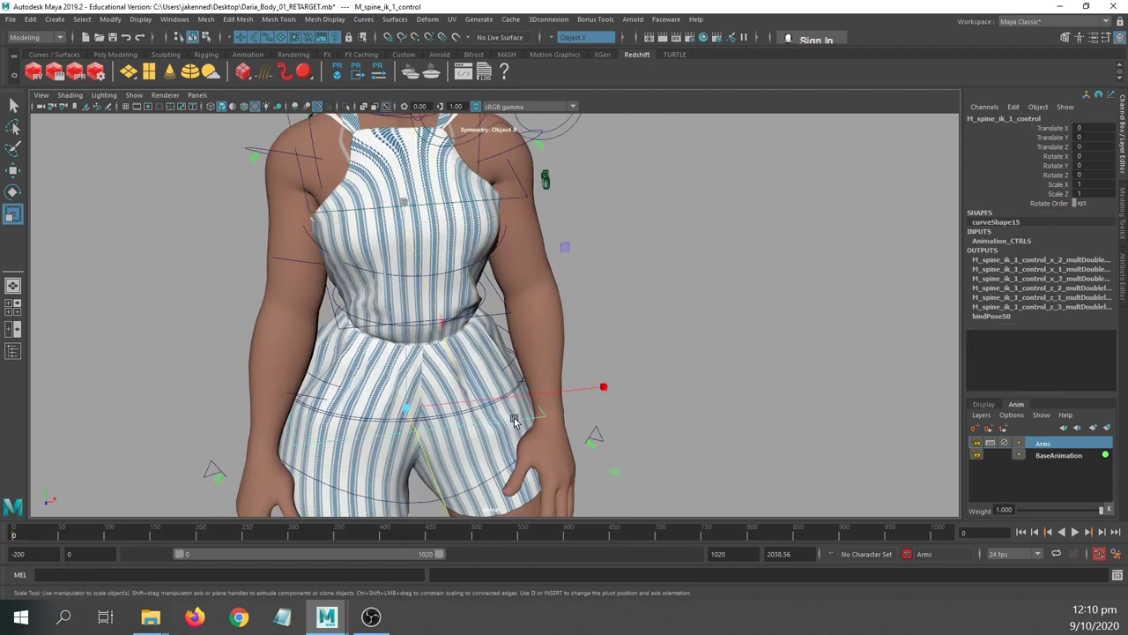
pyautogui.keyDown('alt'); pyautogui.moveTo(515, 421); pyautogui.dragTo(503, 352); pyautogui.keyUp('alt')
pyautogui.click(489, 377)
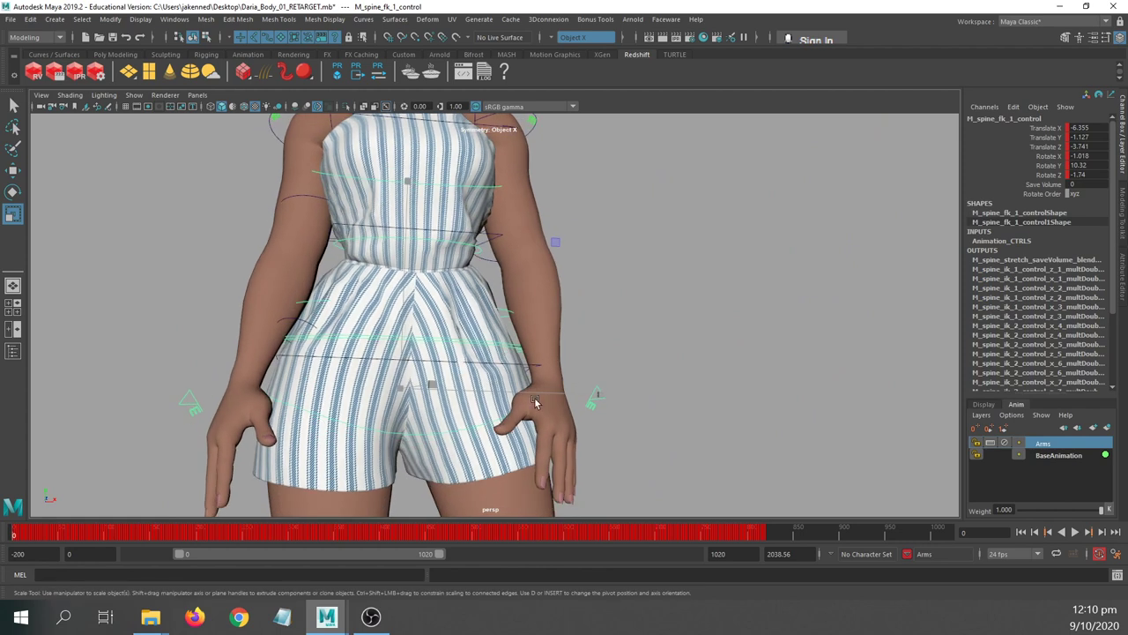
pyautogui.click(328, 421)
pyautogui.moveTo(336, 420)
pyautogui.keyDown('alt'); pyautogui.mouseDown()
pyautogui.moveTo(360, 415)
pyautogui.moveTo(315, 424)
pyautogui.mouseUp(); pyautogui.keyUp('alt')
pyautogui.click(431, 269)
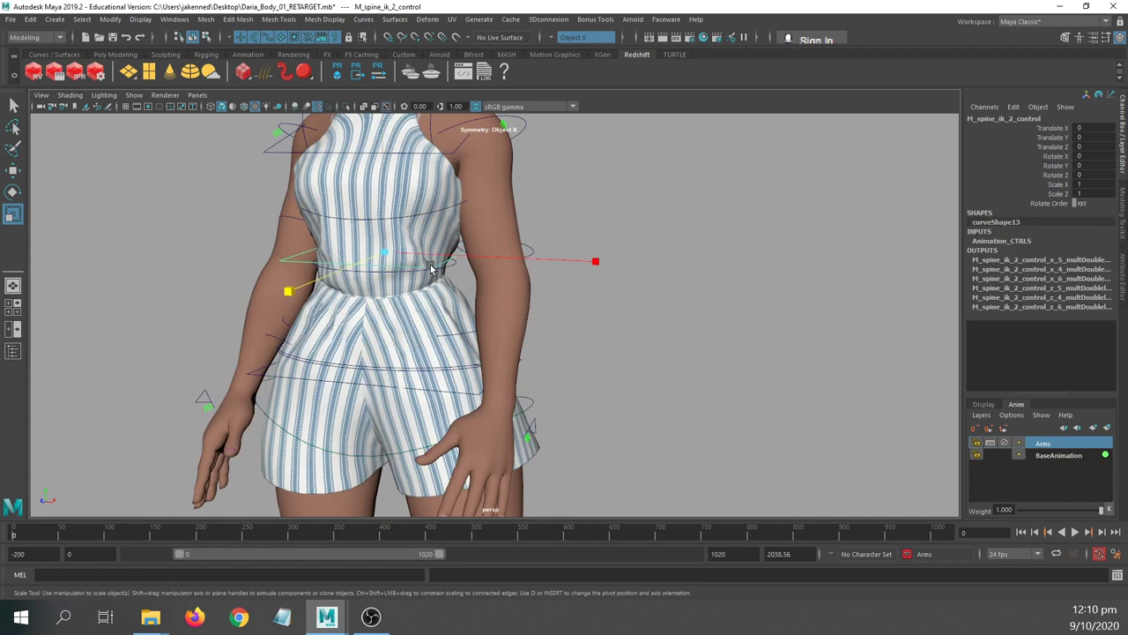
pyautogui.click(369, 271)
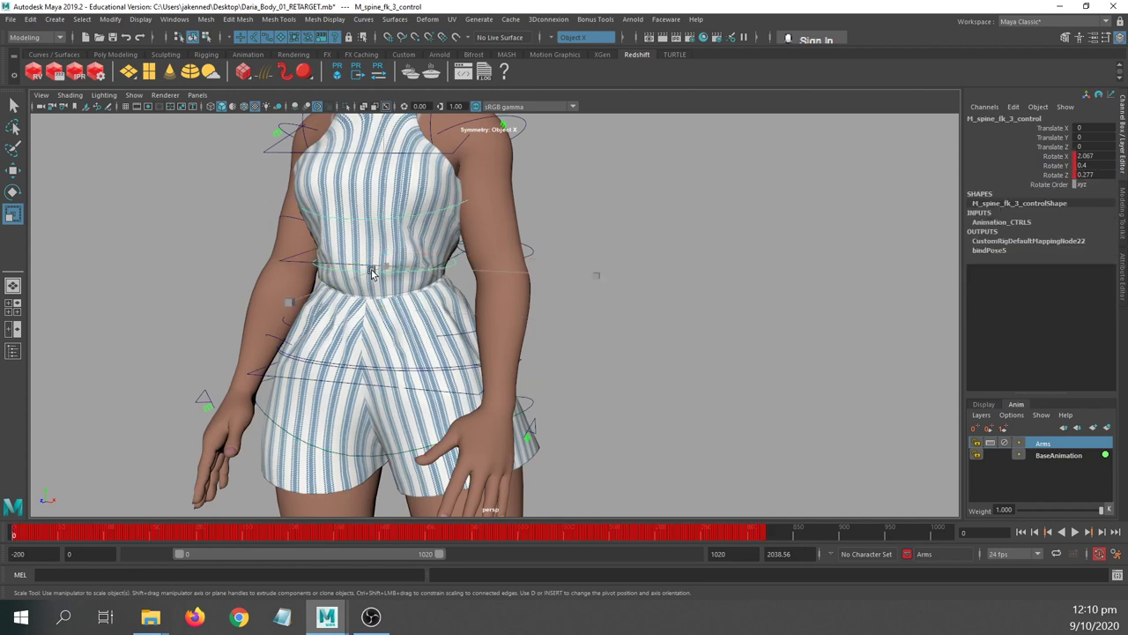
pyautogui.keyDown('alt'); pyautogui.moveTo(371, 287); pyautogui.dragTo(408, 316); pyautogui.keyUp('alt')
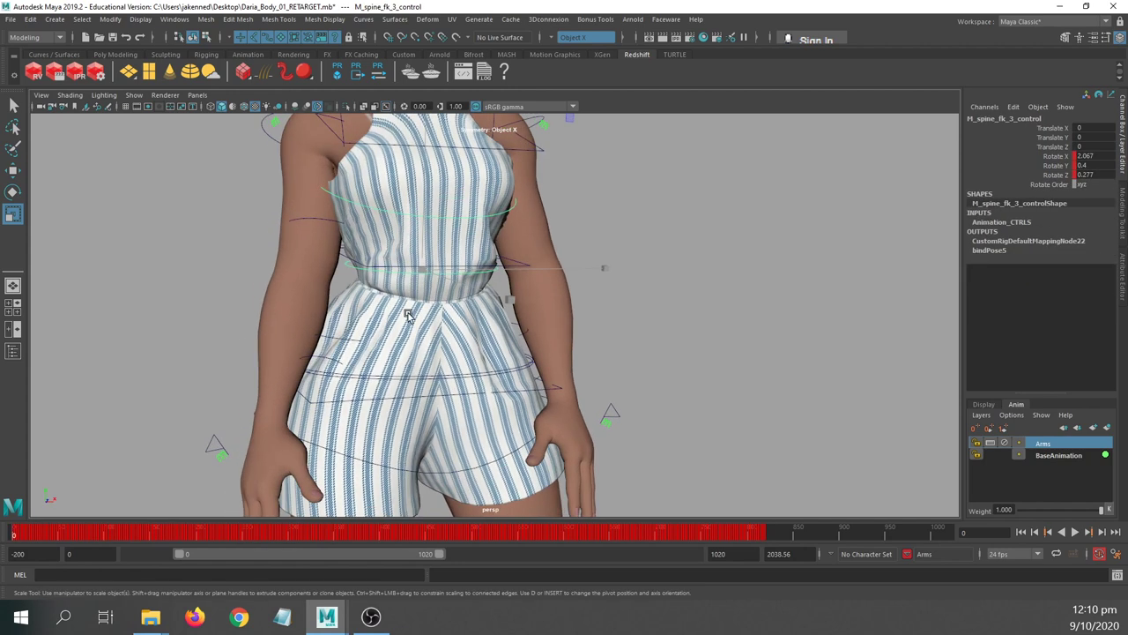
pyautogui.click(335, 362)
pyautogui.keyDown('alt'); pyautogui.moveTo(510, 248); pyautogui.dragTo(521, 313); pyautogui.keyUp('alt')
pyautogui.click(496, 282)
pyautogui.keyDown('alt'); pyautogui.moveTo(714, 275); pyautogui.dragTo(662, 310); pyautogui.keyUp('alt')
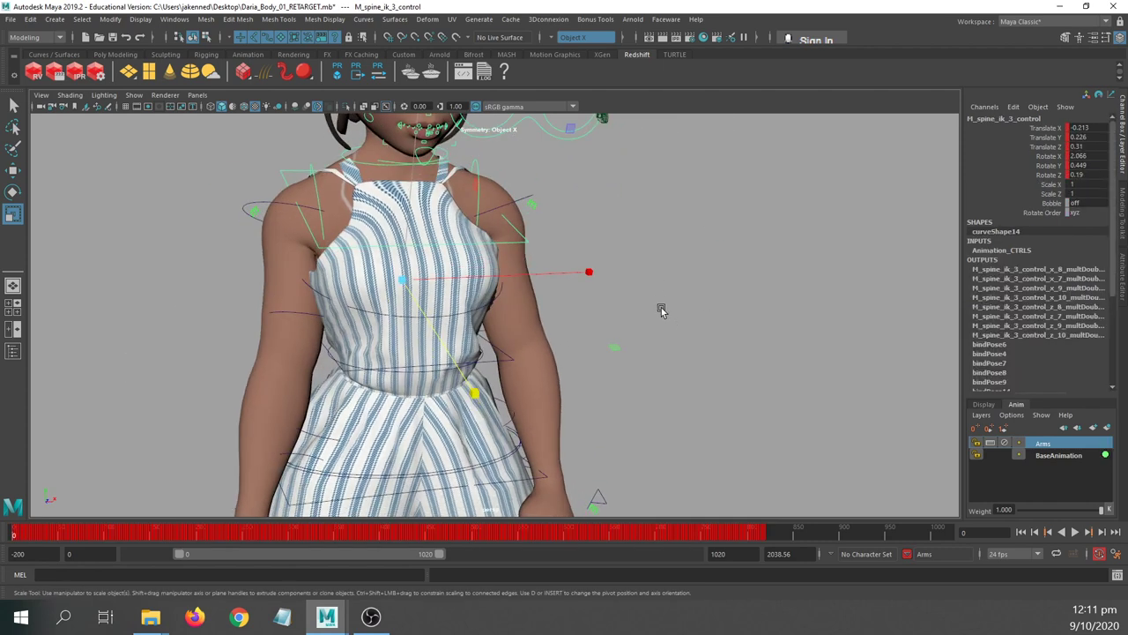
# - Turn on the Bobble attribute of the chest control M_spine_ik_3_control and view the chest from the side
pyautogui.press('q')
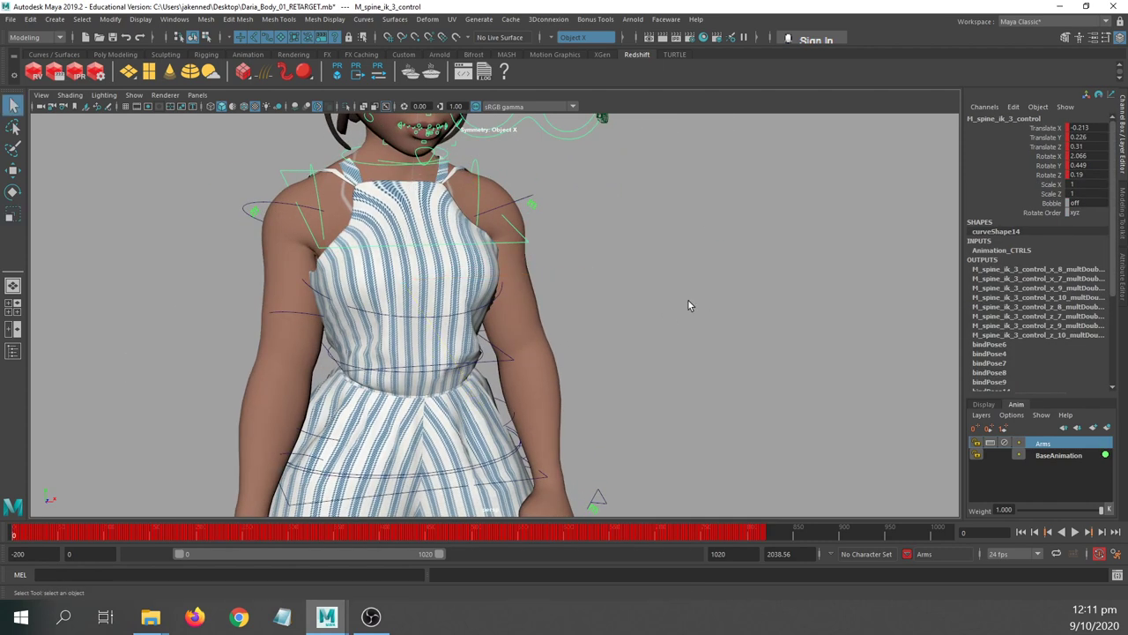
pyautogui.keyDown('alt'); pyautogui.moveTo(630, 295); pyautogui.dragTo(650, 356); pyautogui.keyUp('alt')
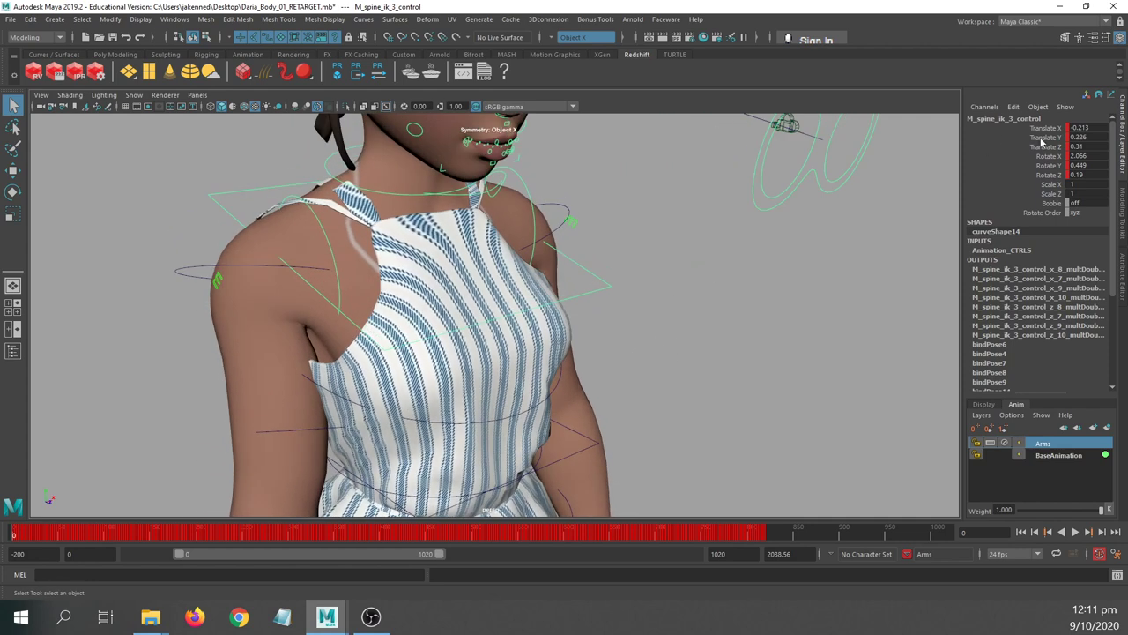
pyautogui.click(1048, 213)
pyautogui.click(1048, 203)
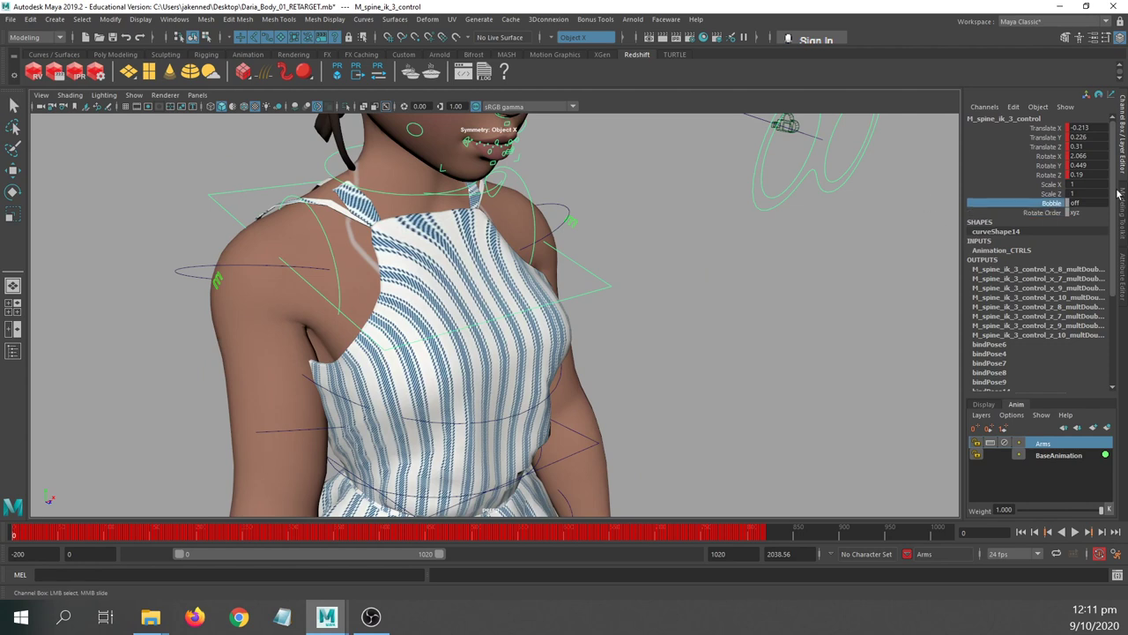
pyautogui.doubleClick(1082, 203)
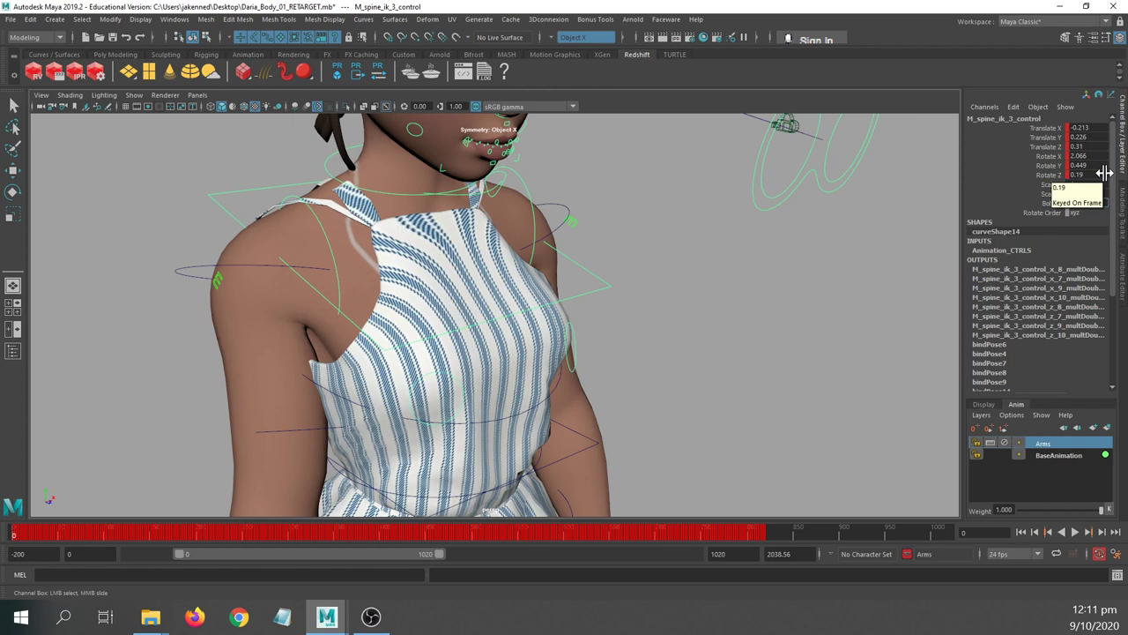
pyautogui.keyDown('alt'); pyautogui.moveTo(513, 374); pyautogui.dragTo(532, 299, button='middle'); pyautogui.keyUp('alt')
pyautogui.keyDown('alt'); pyautogui.moveTo(531, 300); pyautogui.dragTo(565, 284); pyautogui.keyUp('alt')
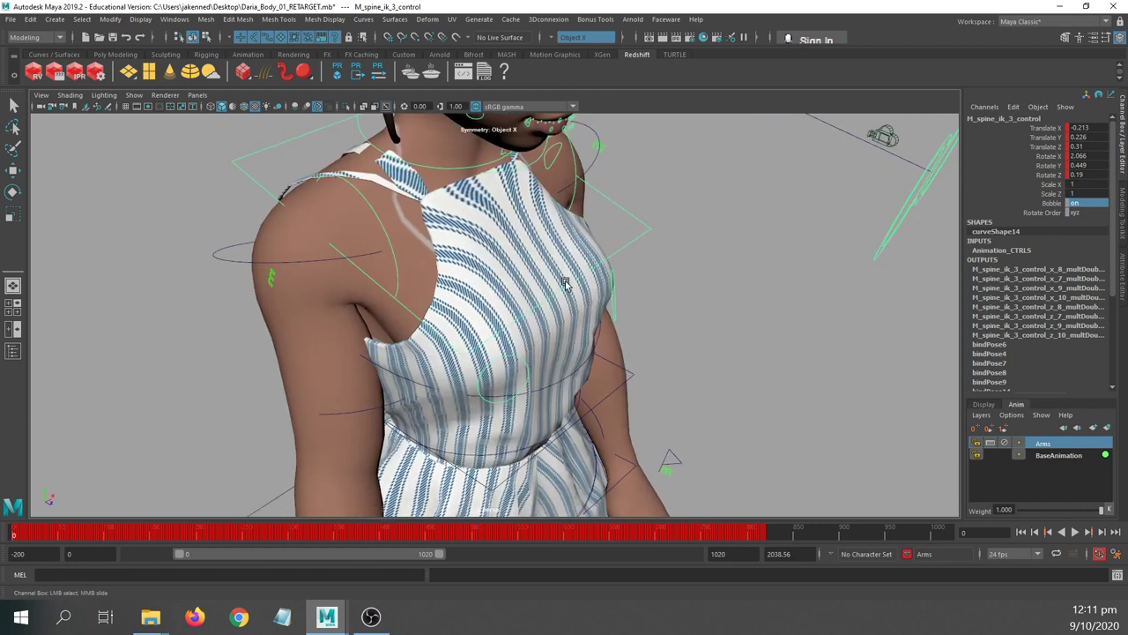
# - Try moving R_bobble_control sideways along X on the chest, and undo the move
pyautogui.click(520, 394)
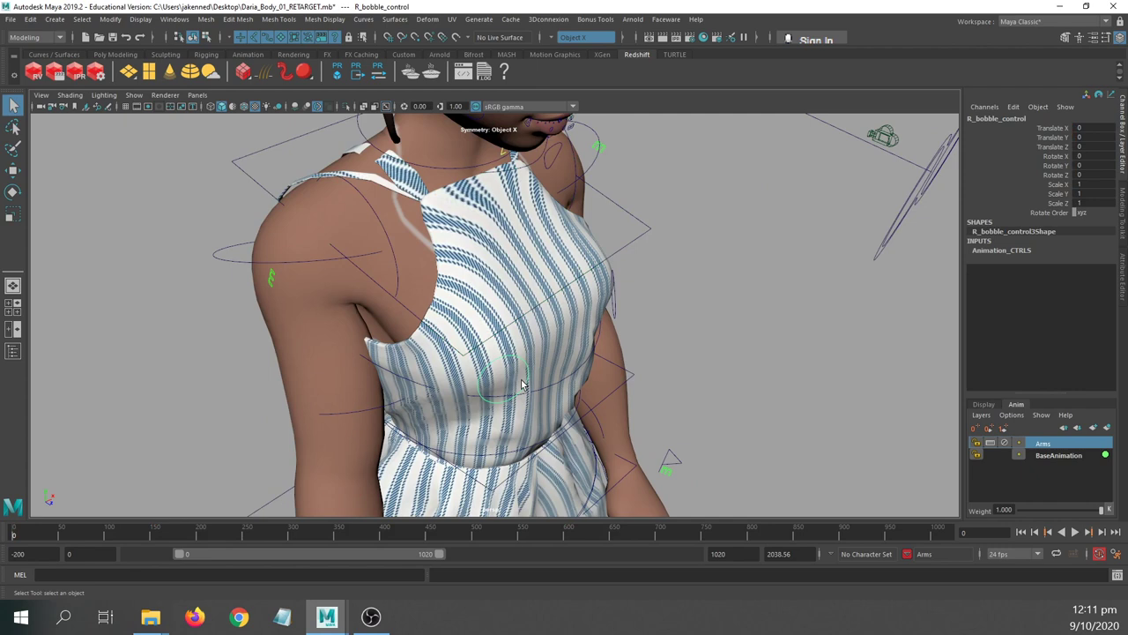
pyautogui.press('w')
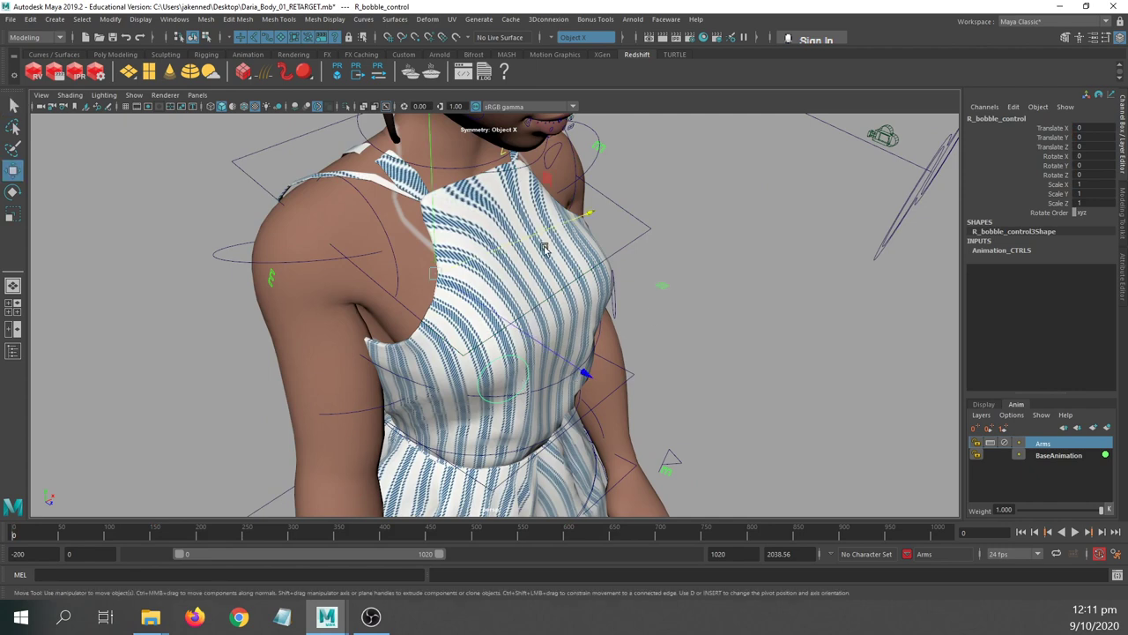
pyautogui.moveTo(544, 234); pyautogui.dragTo(569, 223)
pyautogui.keyDown('alt'); pyautogui.moveTo(375, 351); pyautogui.dragTo(332, 274, button='middle'); pyautogui.keyUp('alt')
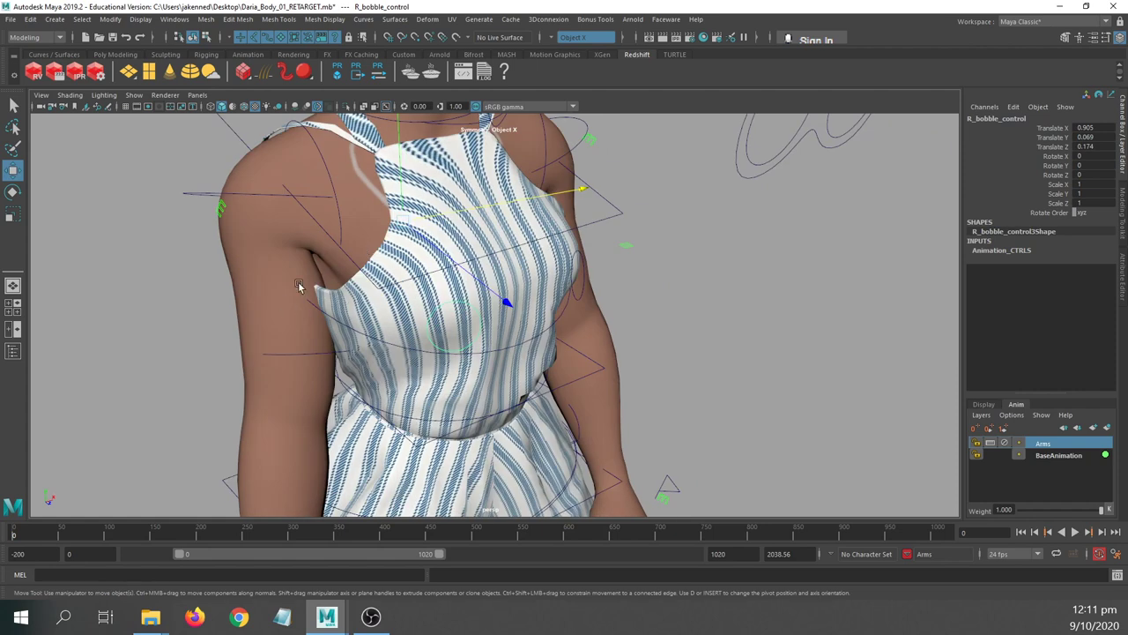
pyautogui.hotkey('ctrl', 'z')
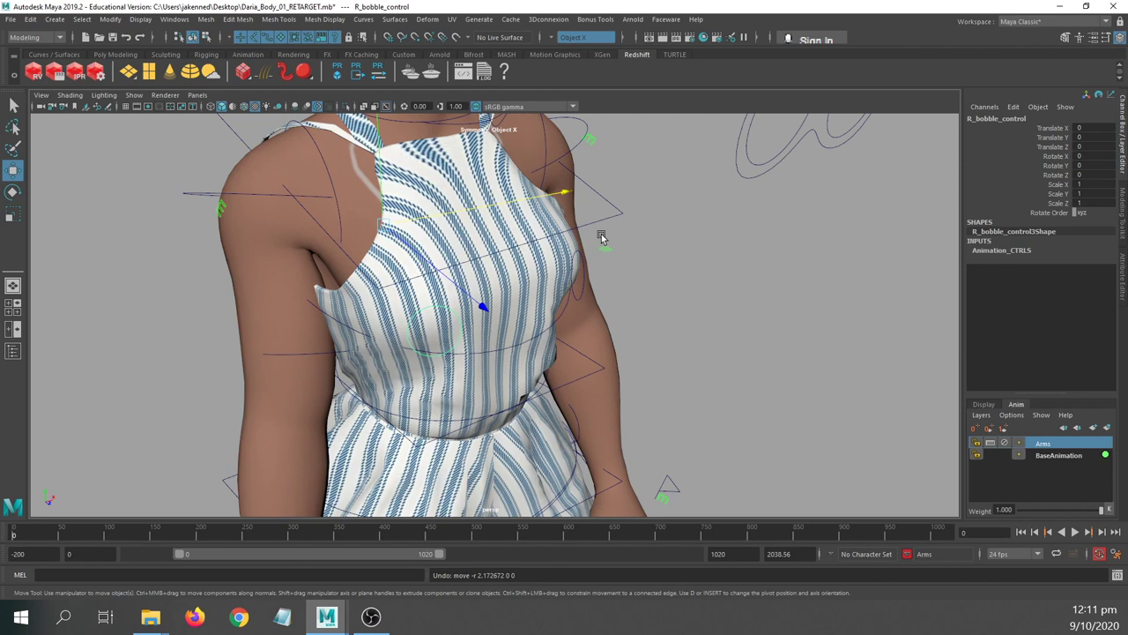
# - Turn the Bobble attribute of M_spine_ik_3_control back off
pyautogui.keyDown('alt'); pyautogui.moveTo(695, 273); pyautogui.dragTo(476, 266); pyautogui.keyUp('alt')
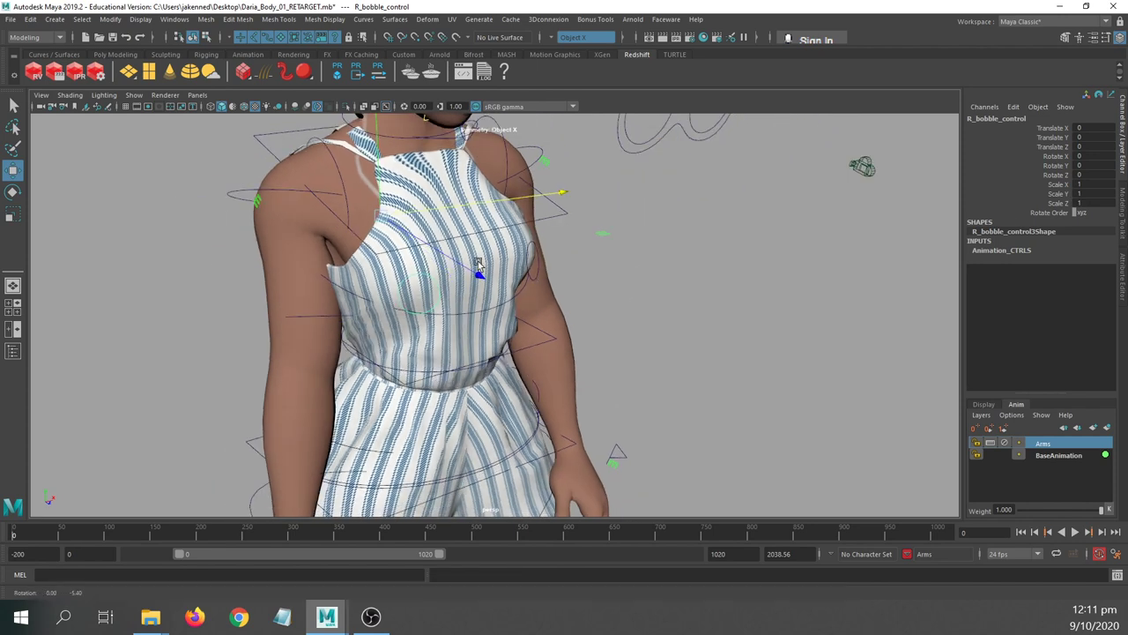
pyautogui.click(561, 213)
pyautogui.doubleClick(1073, 202)
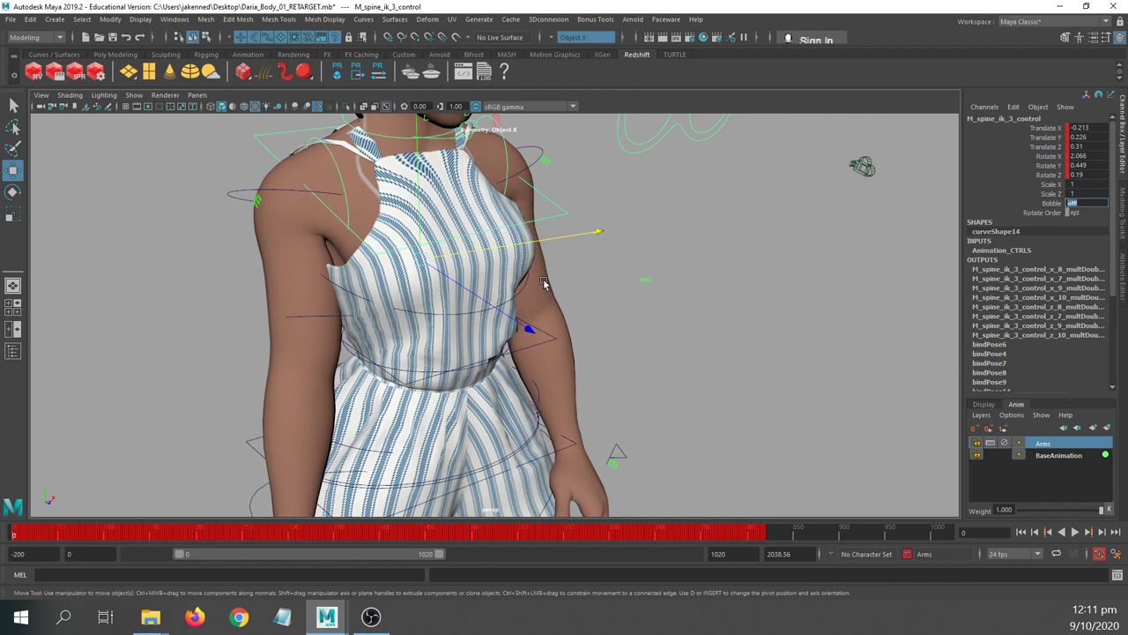
pyautogui.keyDown('alt'); pyautogui.moveTo(544, 283); pyautogui.dragTo(246, 265); pyautogui.keyUp('alt')
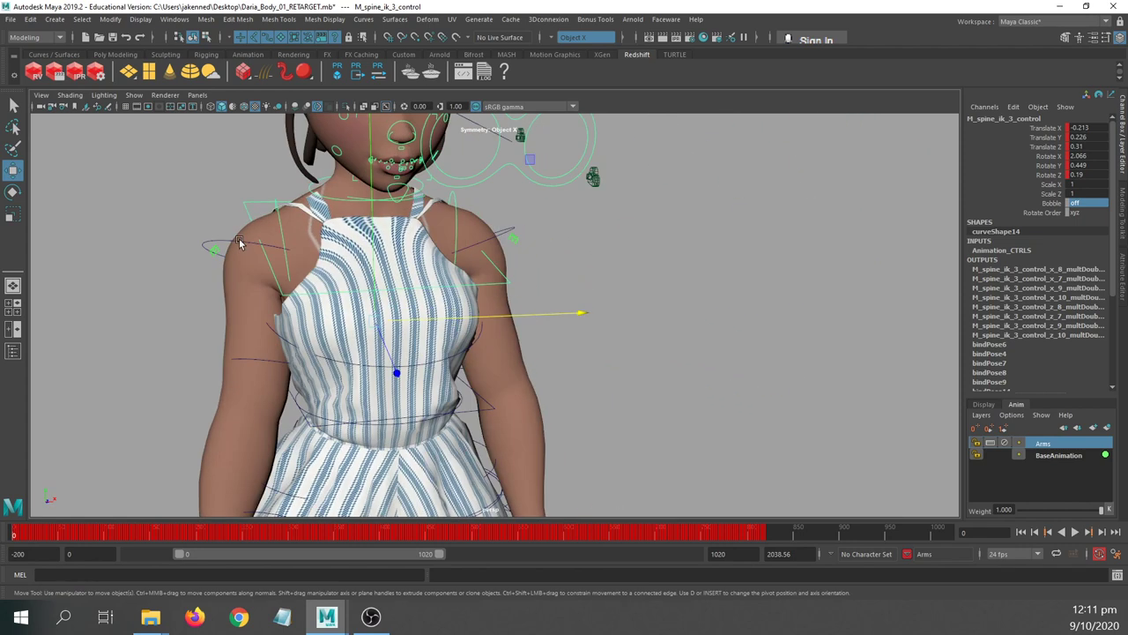
# - Try moving R_arm_fk_1_control and R_shoulder_control vertically, undoing each move
pyautogui.click(238, 244)
pyautogui.press('q')
pyautogui.press('w')
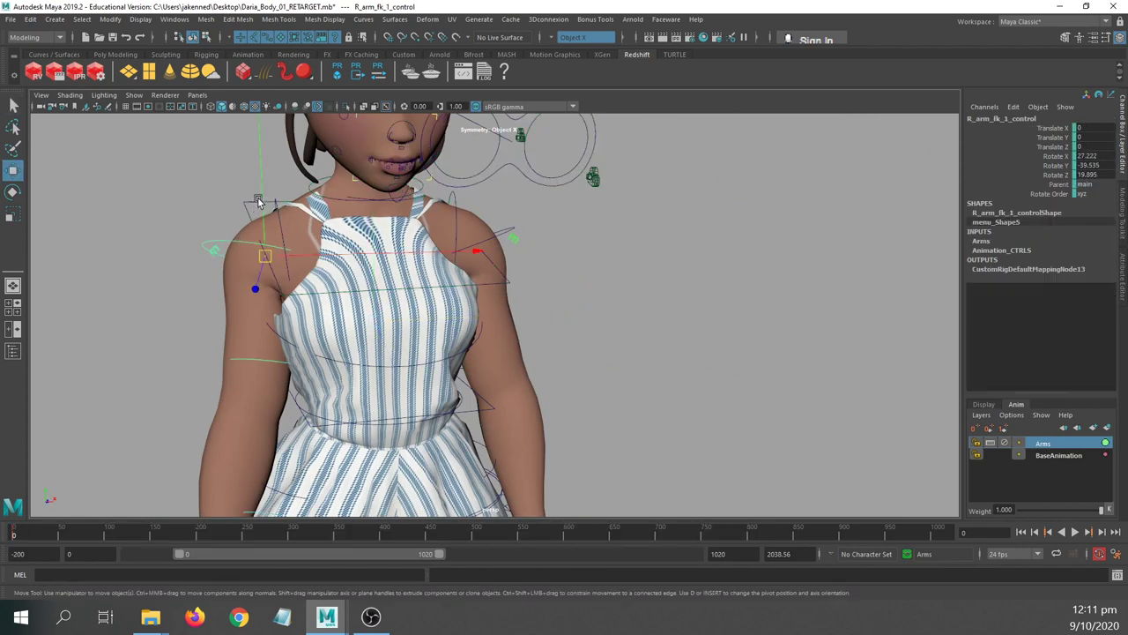
pyautogui.moveTo(262, 201); pyautogui.dragTo(263, 205)
pyautogui.hotkey('ctrl', 'z')
pyautogui.click(278, 213)
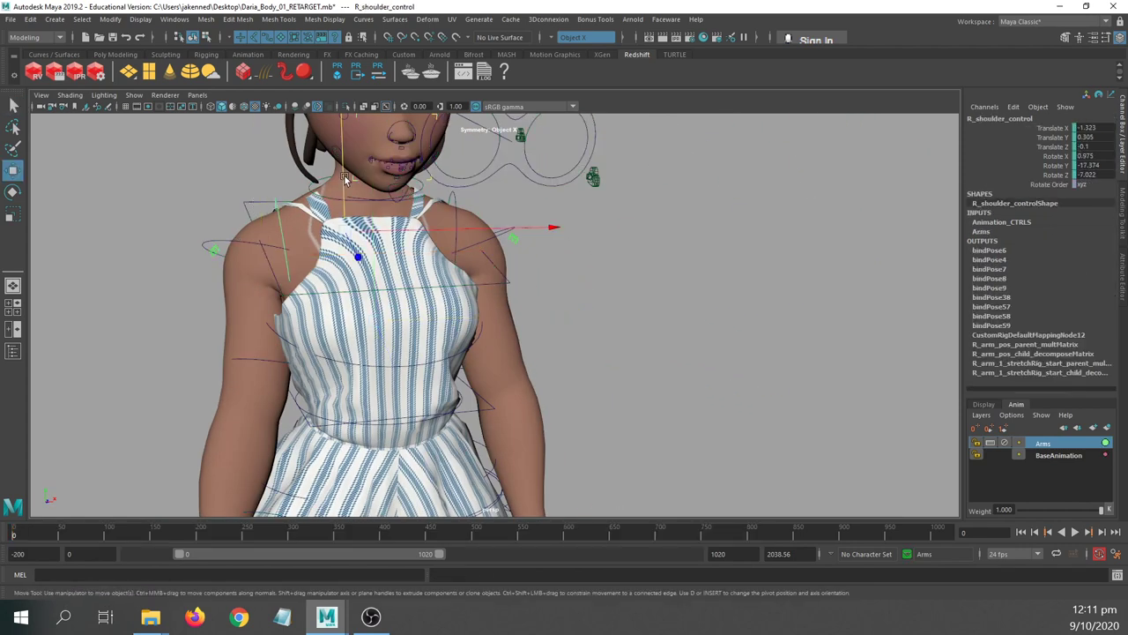
pyautogui.moveTo(344, 176); pyautogui.dragTo(388, 210)
pyautogui.hotkey('ctrl', 'z')
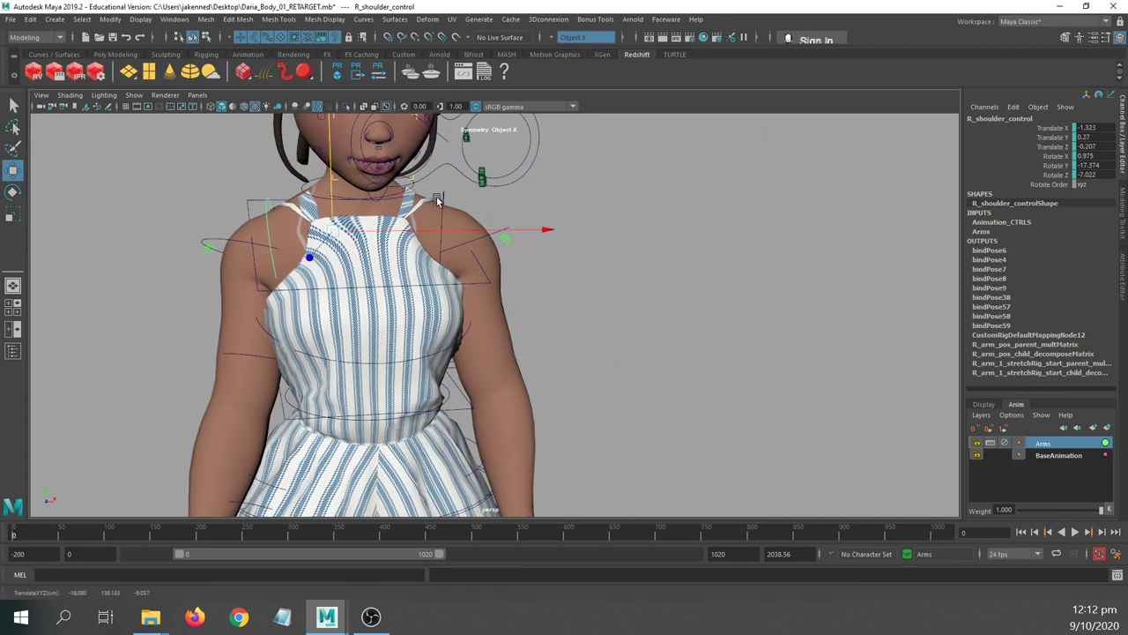
# - Reposition both shoulder controls with the Move tool, bringing L_shoulder_control to about 0.017 in Translate Y and -0.172 in Translate Z
pyautogui.click(441, 194)
pyautogui.moveTo(381, 182); pyautogui.dragTo(383, 185)
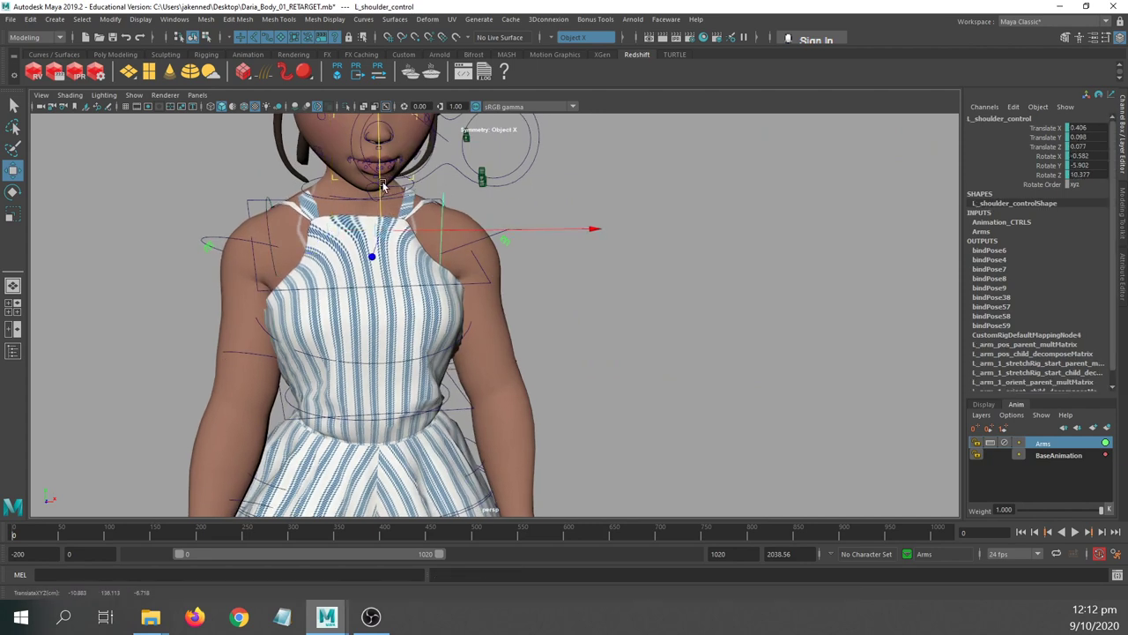
pyautogui.click(268, 224)
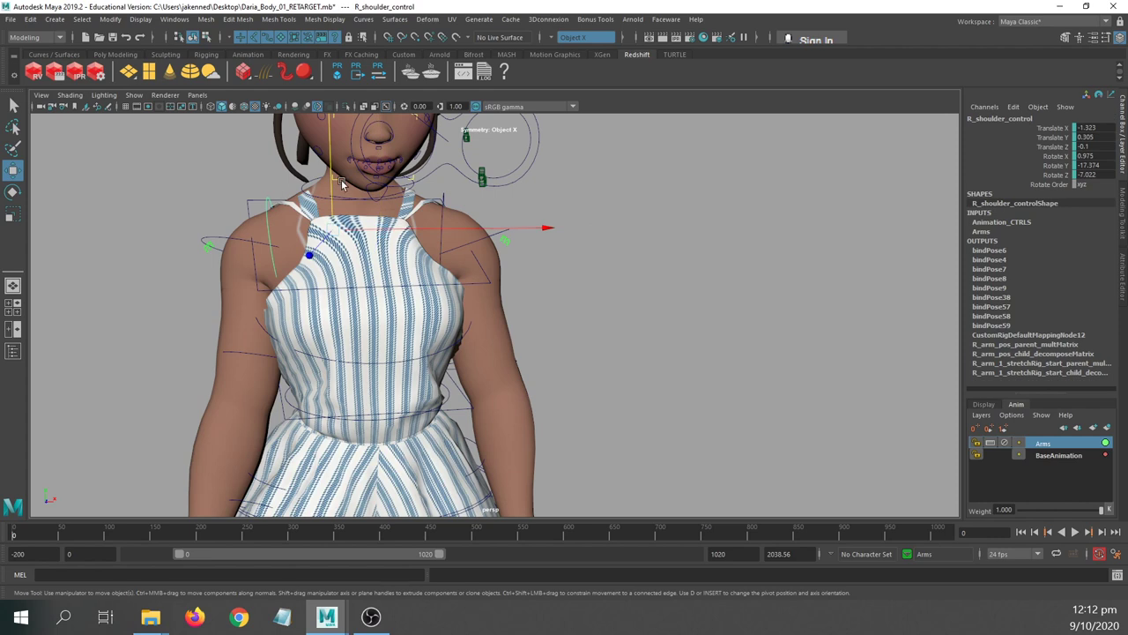
pyautogui.moveTo(331, 182); pyautogui.dragTo(383, 177)
pyautogui.click(444, 208)
pyautogui.scroll(-4, 425, 265)
pyautogui.keyDown('alt'); pyautogui.moveTo(426, 302); pyautogui.dragTo(405, 191, button='middle'); pyautogui.keyUp('alt')
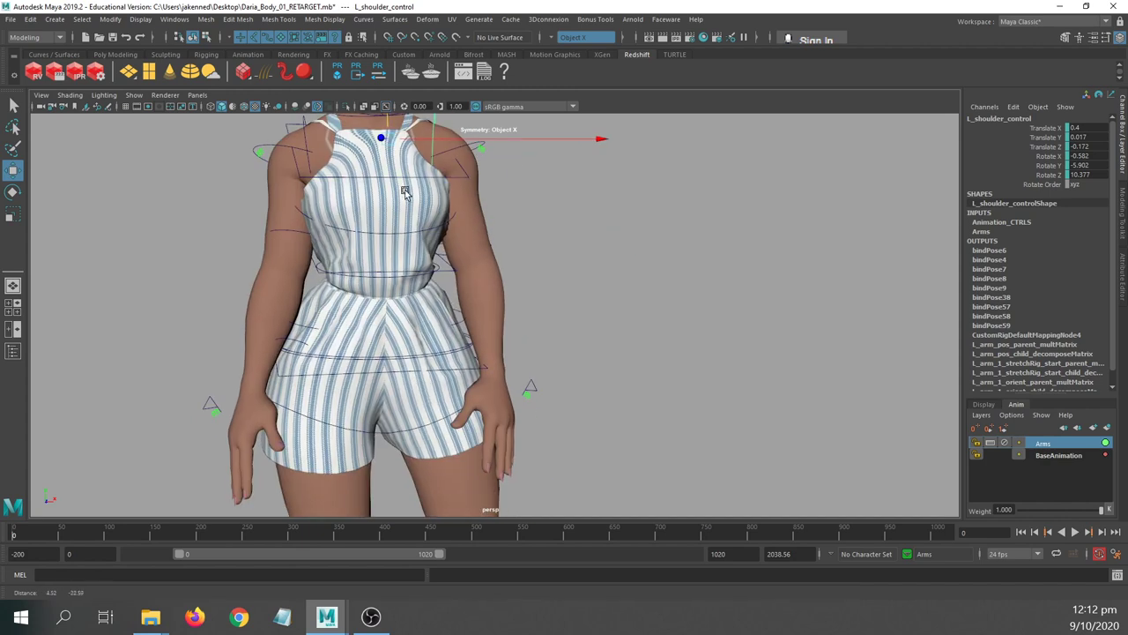
pyautogui.keyDown('alt'); pyautogui.moveTo(539, 363); pyautogui.dragTo(521, 391, button='middle'); pyautogui.keyUp('alt')
pyautogui.scroll(-1, 521, 391)
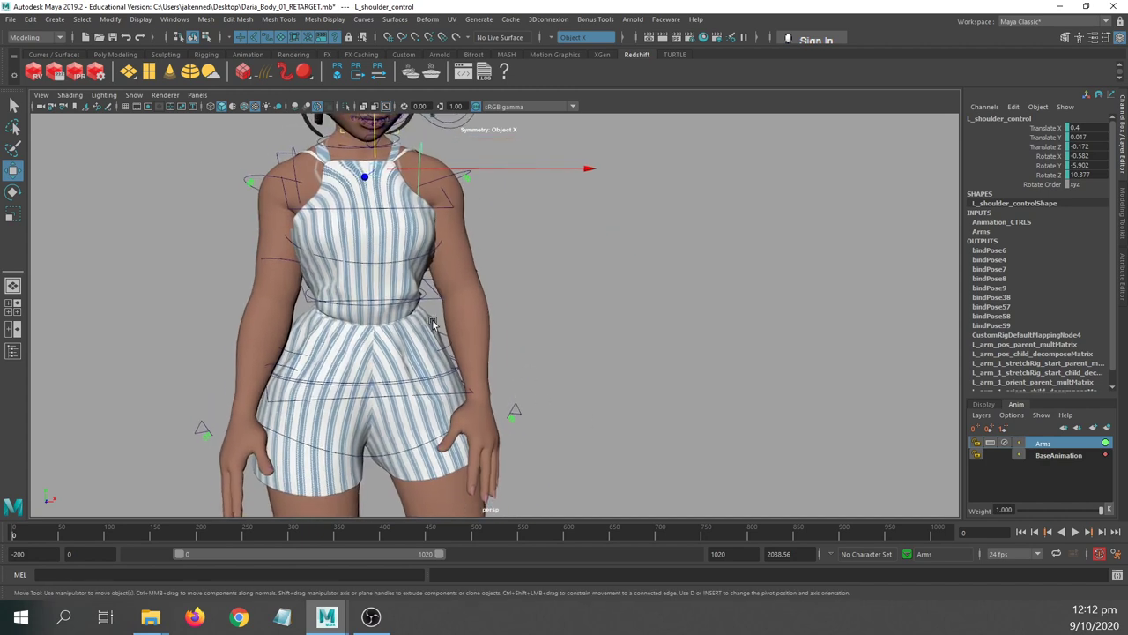
pyautogui.keyDown('alt'); pyautogui.moveTo(432, 324); pyautogui.dragTo(438, 326); pyautogui.keyUp('alt')
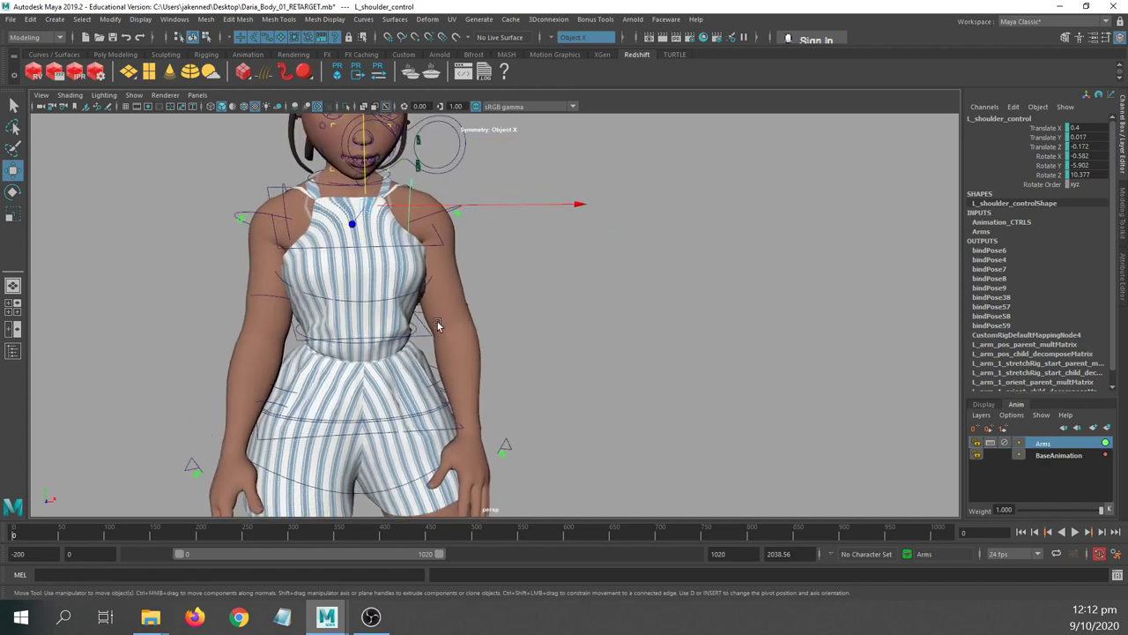
# - Select all objects that belong to the Arms animation layer
pyautogui.click(284, 202)
pyautogui.click(261, 213)
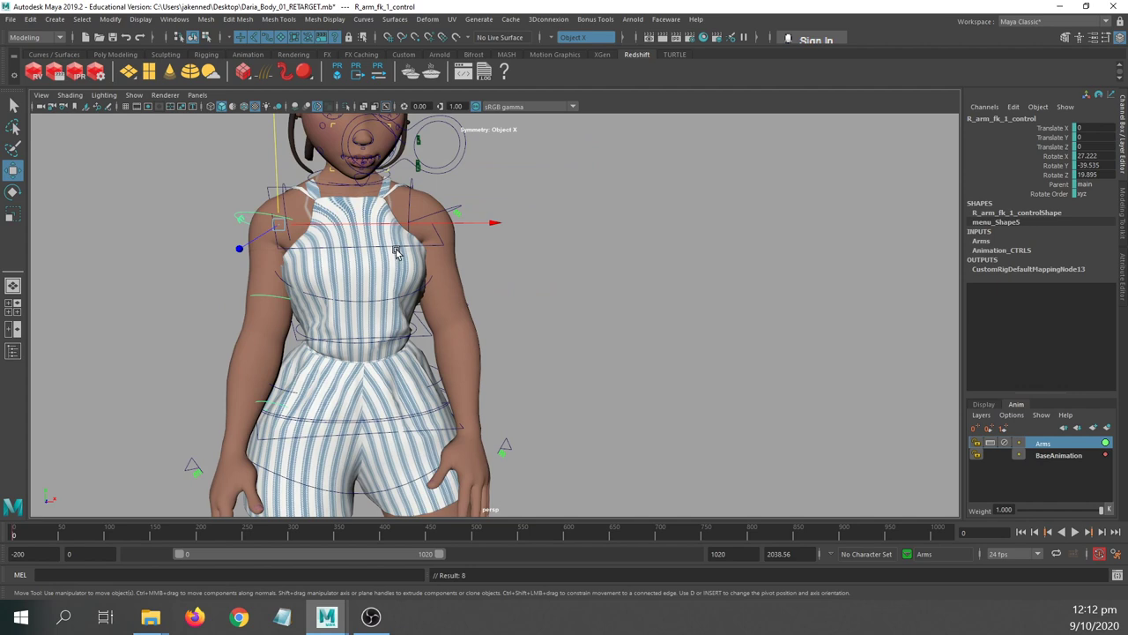
pyautogui.rightClick(1080, 450)
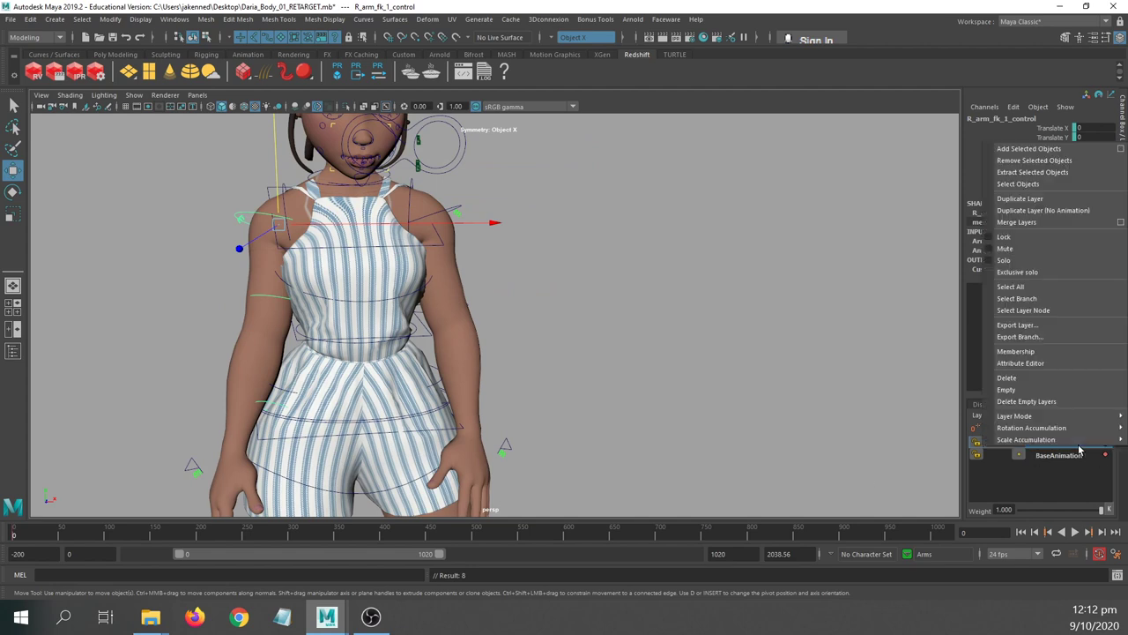
pyautogui.click(1063, 185)
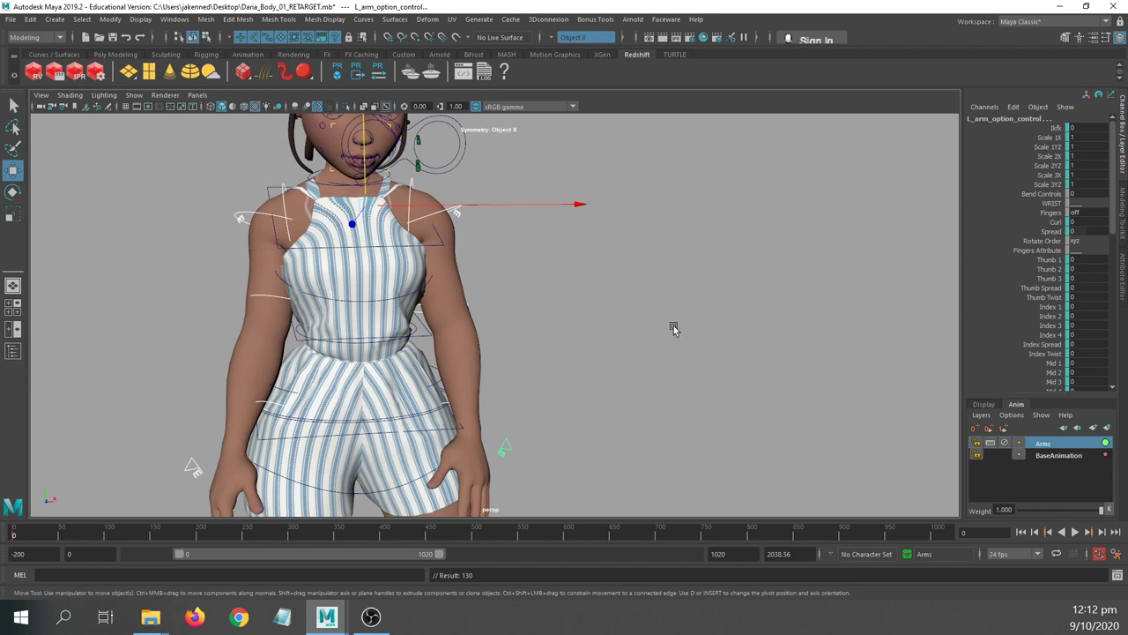
# - Shorten the playback range so that it ends at frame 200
pyautogui.doubleClick(718, 554)
pyautogui.write('820')
pyautogui.press('Return')
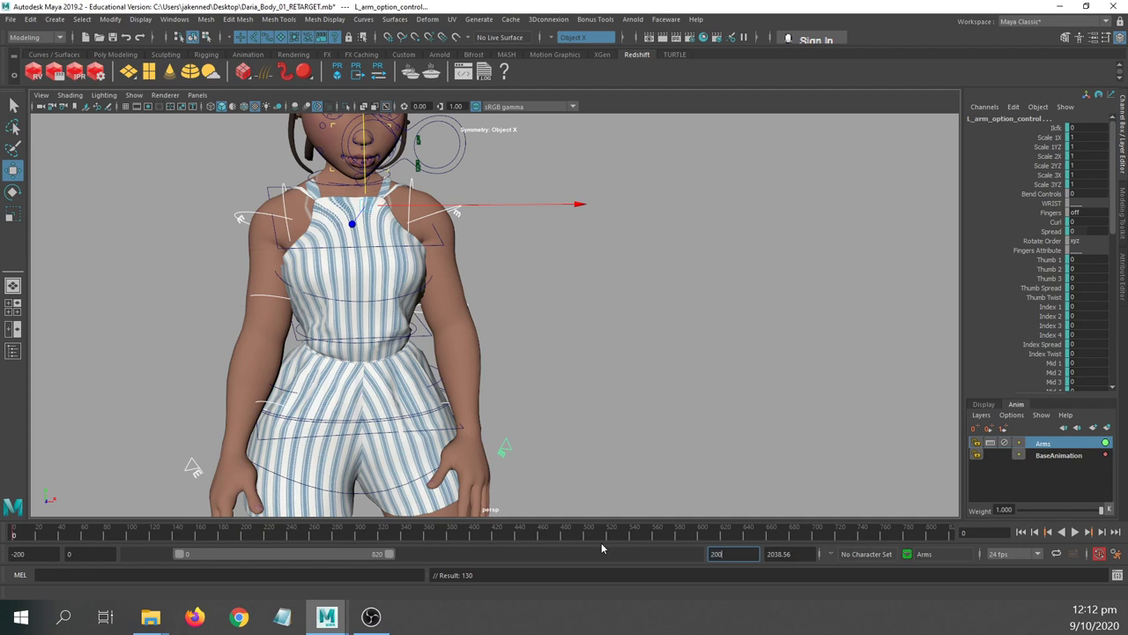
pyautogui.write('200')
pyautogui.press('Return')
# - Scrub and play the start of the animation to review the arms and torso in motion, and return to frame 0
pyautogui.click(26, 535)
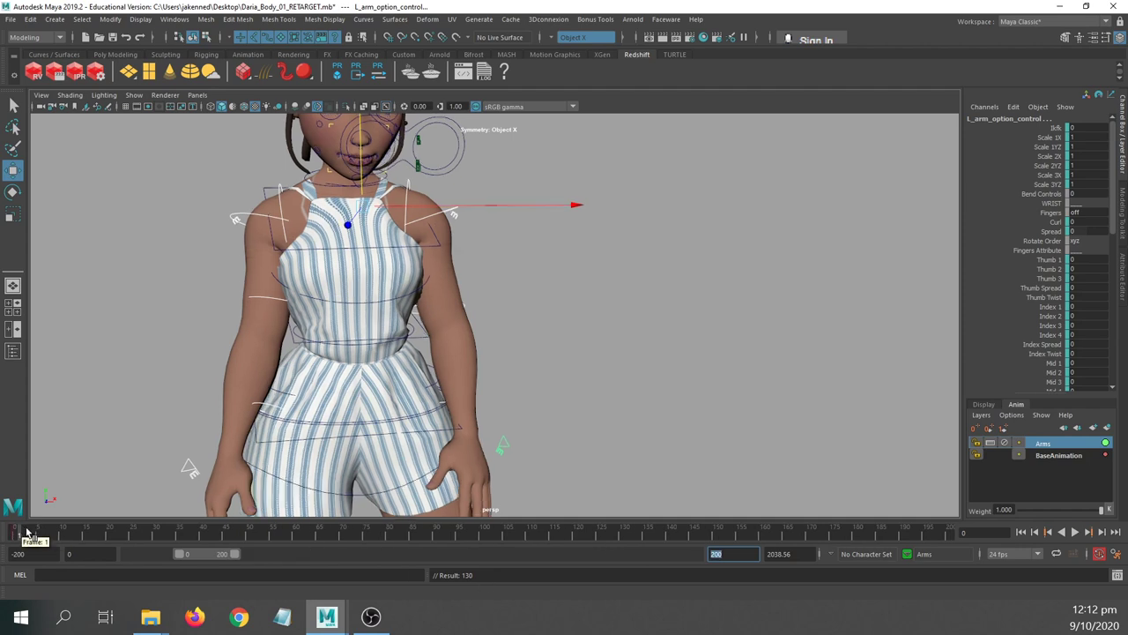
pyautogui.moveTo(26, 532); pyautogui.dragTo(72, 528)
pyautogui.keyDown('alt'); pyautogui.moveTo(248, 476); pyautogui.dragTo(332, 406, button='middle'); pyautogui.keyUp('alt')
pyautogui.keyDown('alt'); pyautogui.moveTo(392, 409); pyautogui.dragTo(355, 412, button='right'); pyautogui.keyUp('alt')
pyautogui.keyDown('alt'); pyautogui.moveTo(286, 439); pyautogui.dragTo(241, 444, button='middle'); pyautogui.keyUp('alt')
pyautogui.hotkey('alt', 'v')
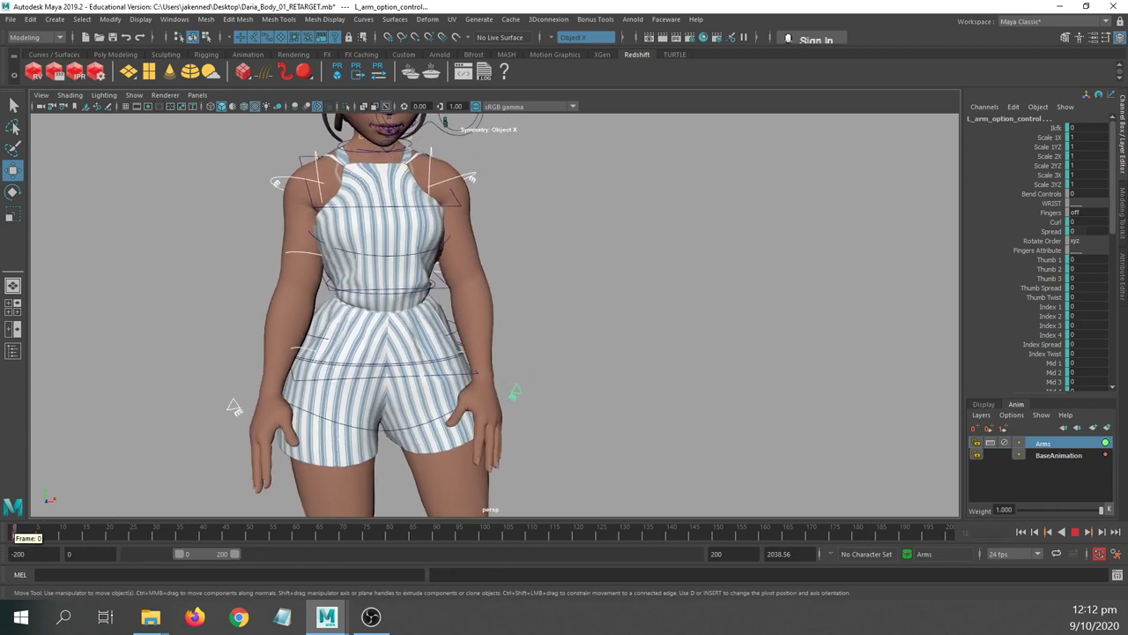
pyautogui.click(13, 529)
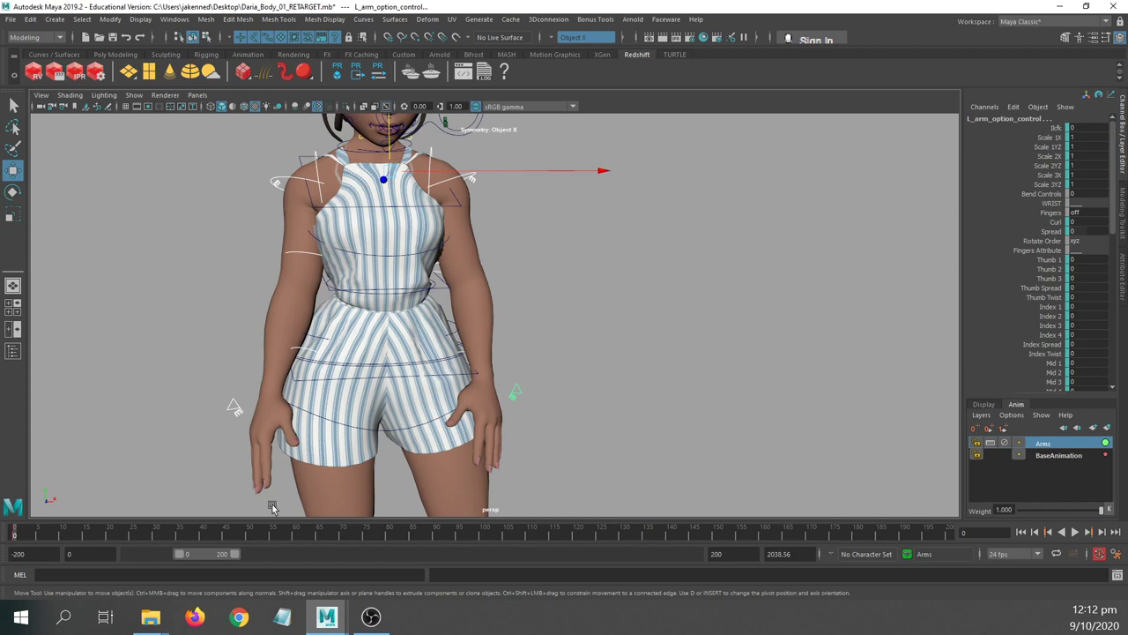
# - Clear the control selection and play and scrub from frame 0 to frame 74 to review the arms' motion
pyautogui.click(412, 377)
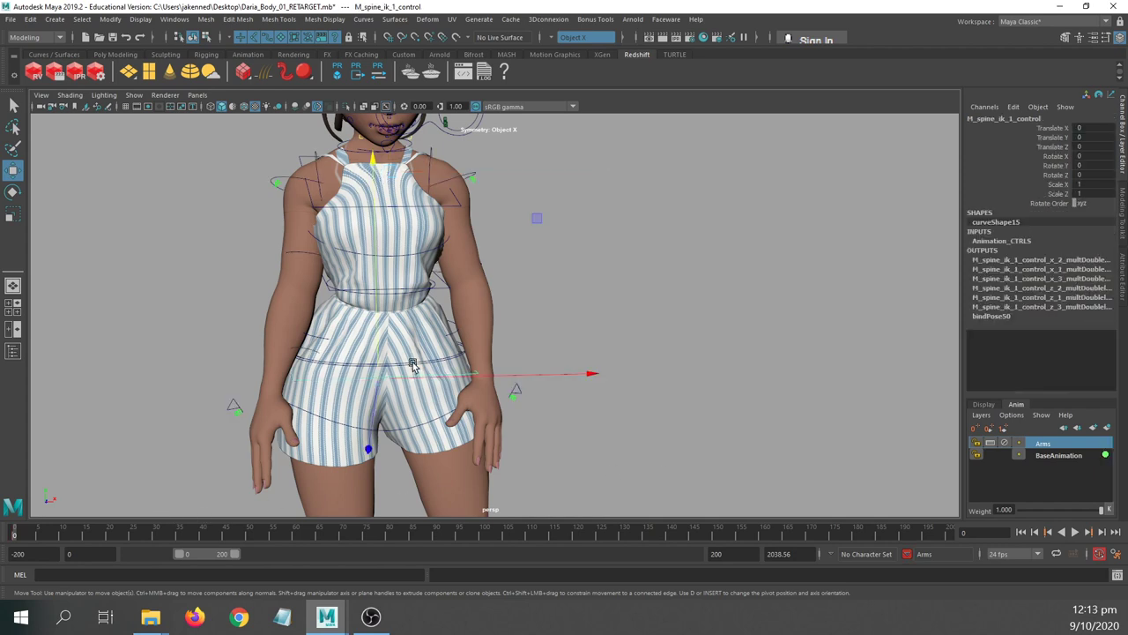
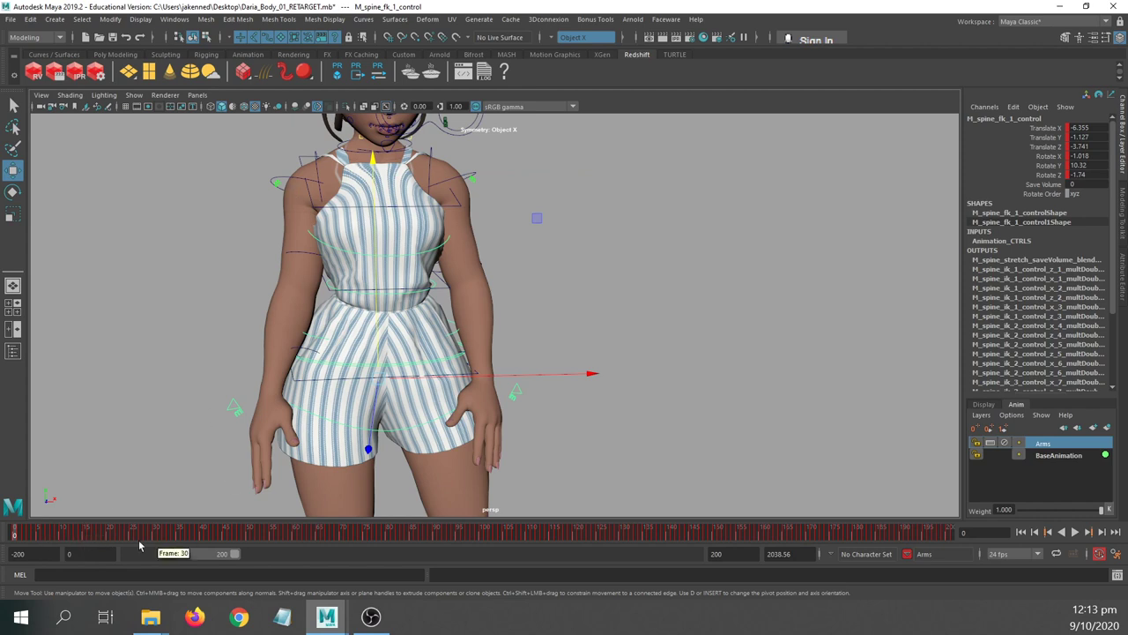
pyautogui.click(279, 179)
pyautogui.click(135, 256)
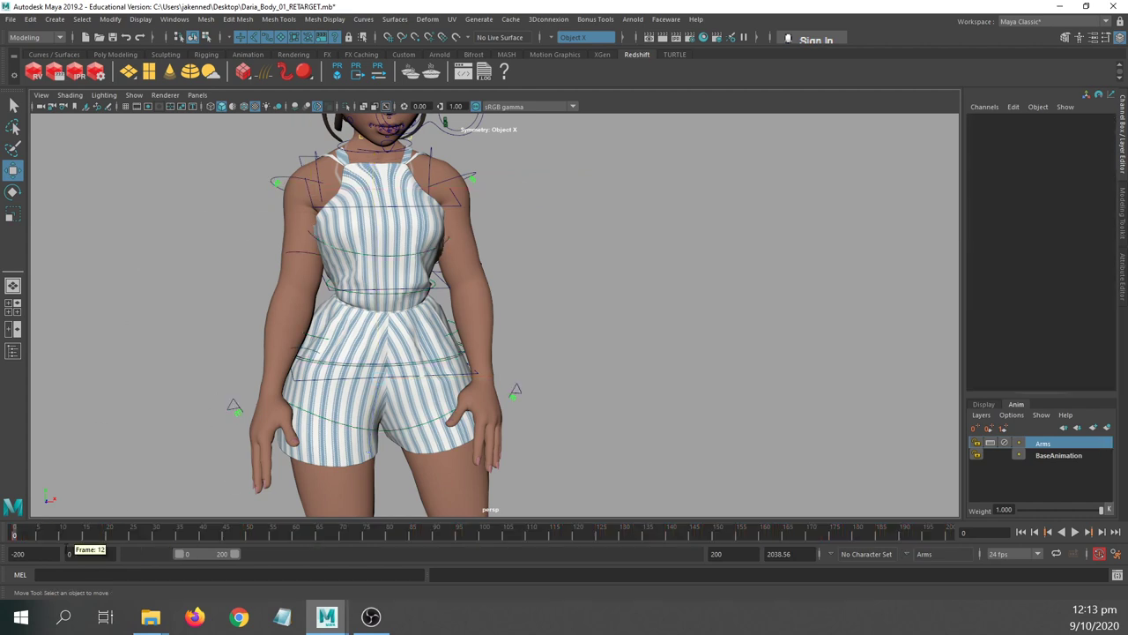
pyautogui.hotkey('alt', 'v')
pyautogui.moveTo(35, 527); pyautogui.dragTo(362, 514)
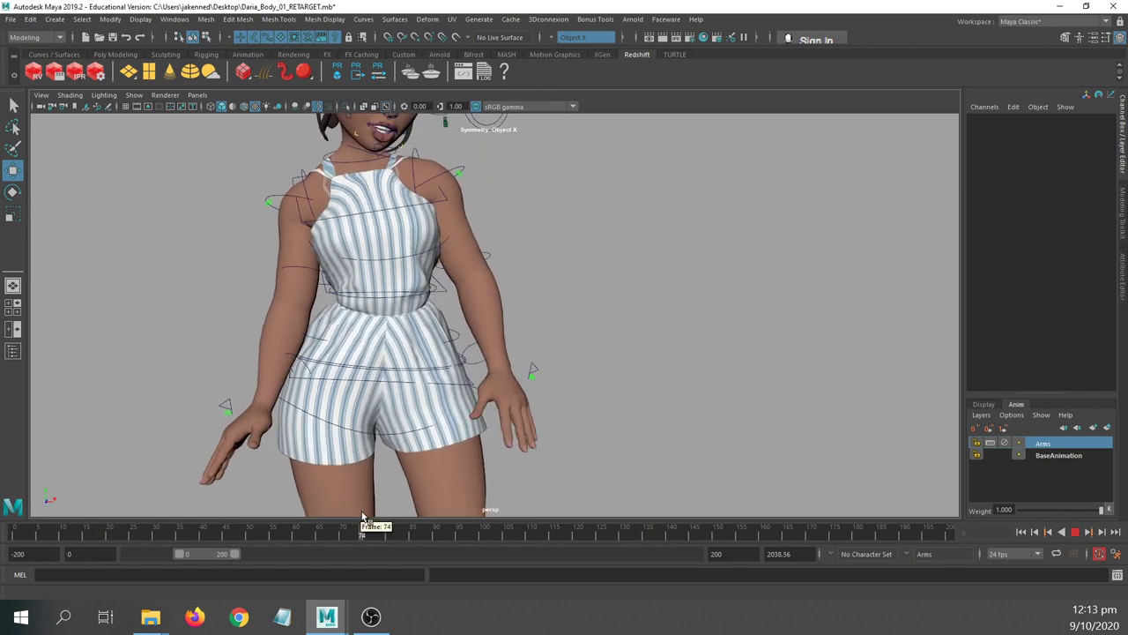
pyautogui.moveTo(413, 459)
pyautogui.keyDown('alt'); pyautogui.mouseDown()
pyautogui.moveTo(457, 457)
pyautogui.moveTo(411, 464)
pyautogui.moveTo(442, 468)
pyautogui.moveTo(427, 468)
pyautogui.mouseUp(); pyautogui.keyUp('alt')
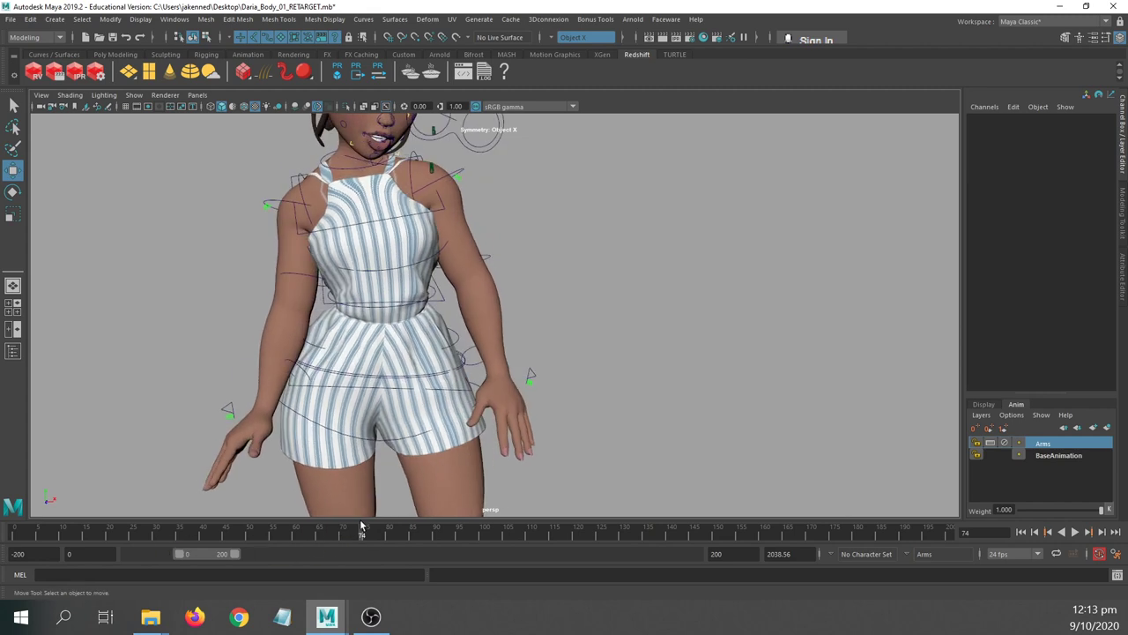
# - Play through to frame 200, checking the arms' clearance from the body from the side and front
pyautogui.moveTo(392, 539); pyautogui.dragTo(515, 486)
pyautogui.hotkey('alt', 'v')
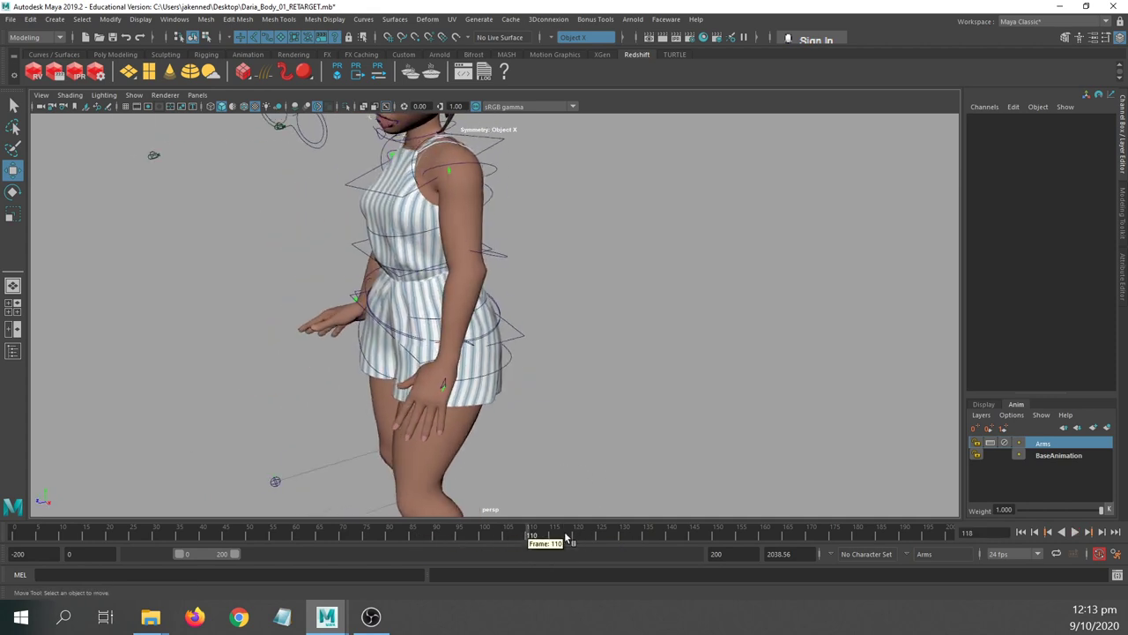
pyautogui.click(619, 541)
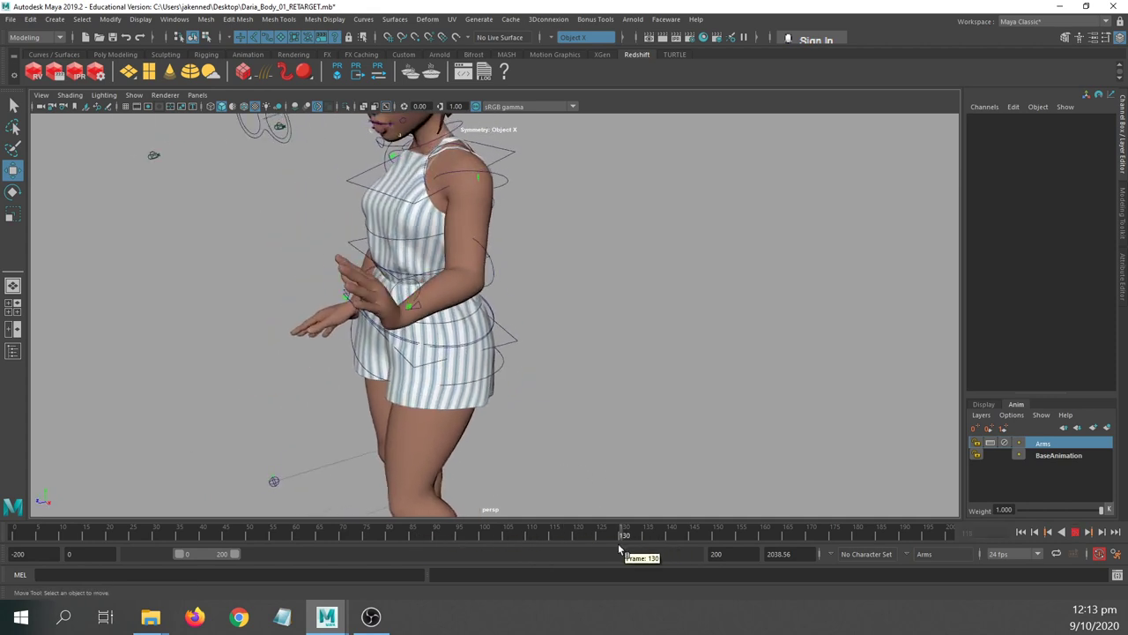
pyautogui.keyDown('alt'); pyautogui.moveTo(536, 453); pyautogui.dragTo(638, 455); pyautogui.keyUp('alt')
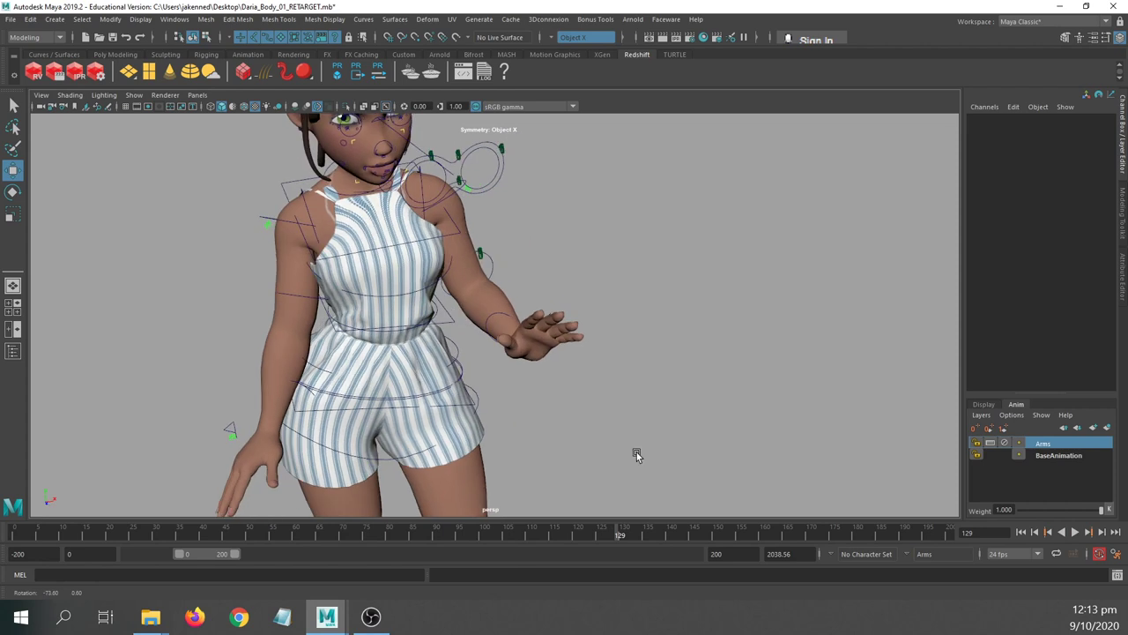
pyautogui.hotkey('alt', 'v')
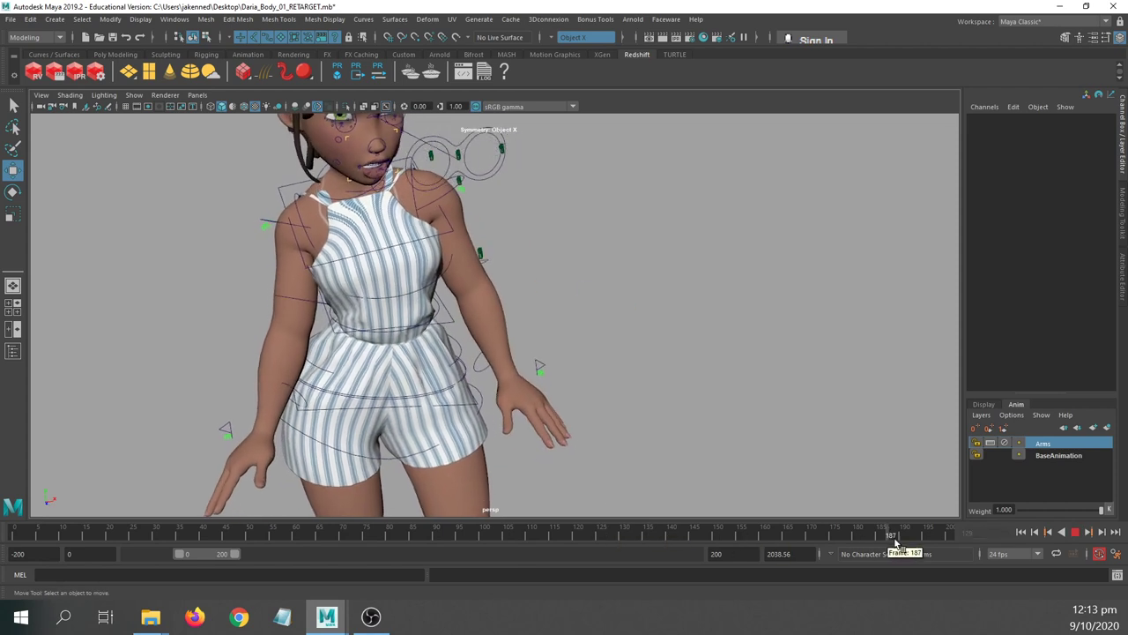
pyautogui.hotkey('alt', 'v')
pyautogui.moveTo(590, 433)
pyautogui.keyDown('alt'); pyautogui.mouseDown()
pyautogui.moveTo(541, 423)
pyautogui.moveTo(635, 432)
pyautogui.moveTo(587, 433)
pyautogui.mouseUp(); pyautogui.keyUp('alt')
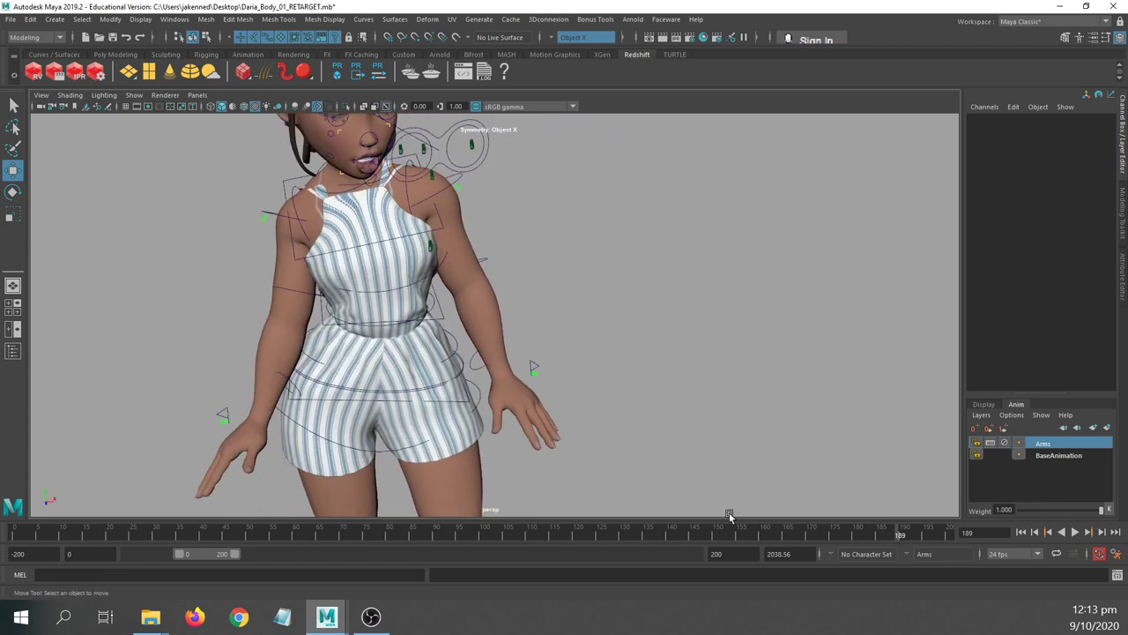
pyautogui.hotkey('alt', 'v')
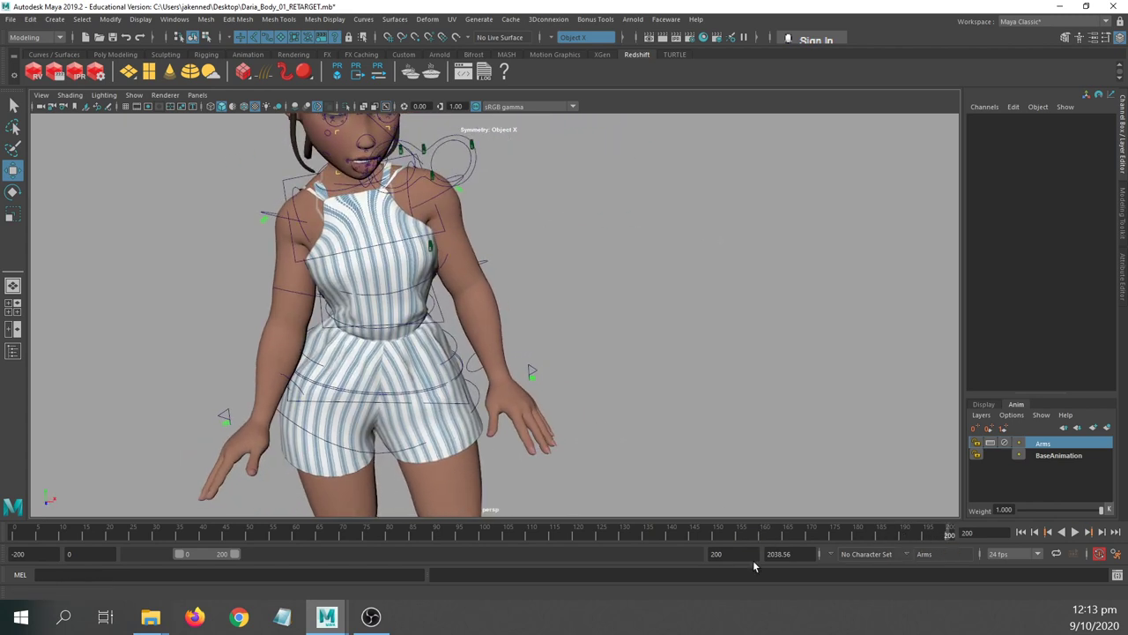
# - Set the playback range to frames 200 to 400
pyautogui.write('0')
pyautogui.press('Return')
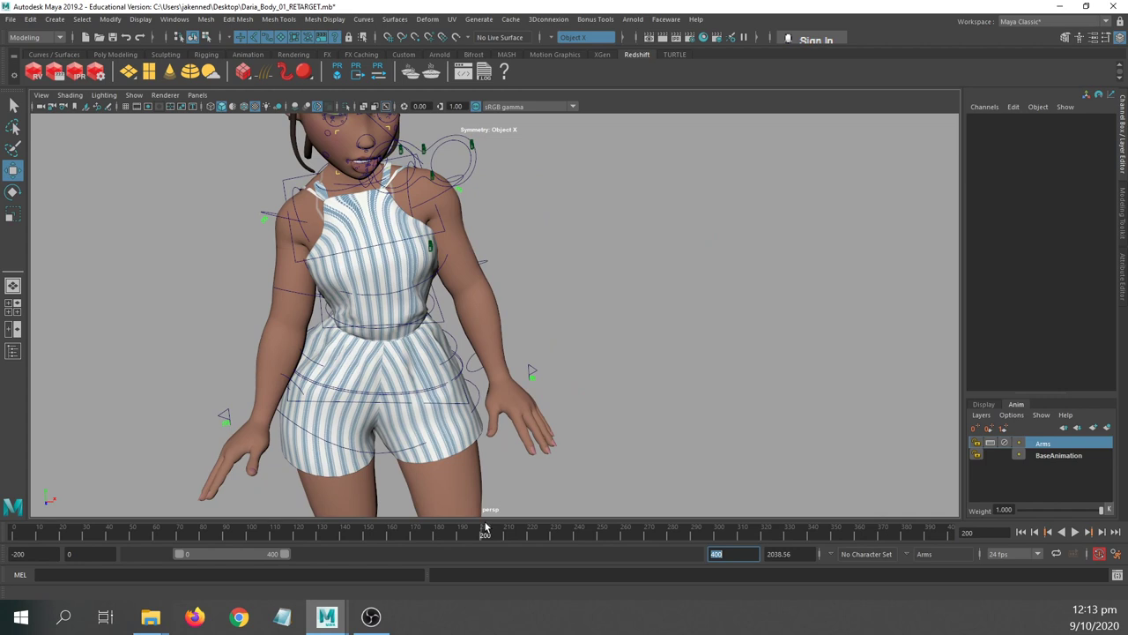
pyautogui.click(88, 554)
pyautogui.write('-300')
pyautogui.press('Return')
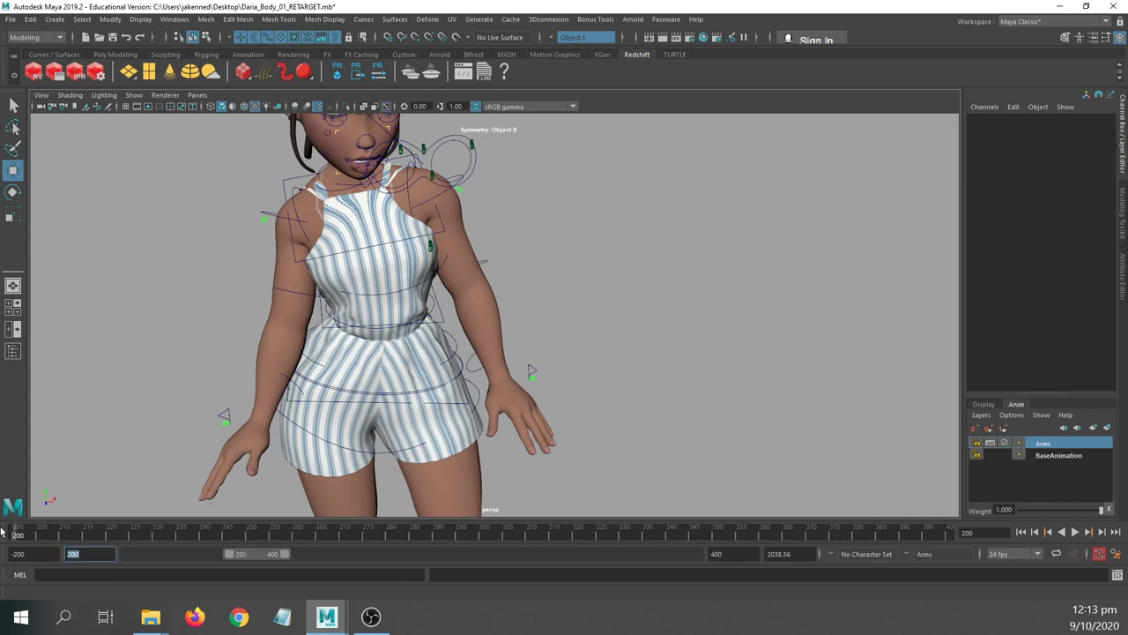
# - Play and scrub from frame 200 to frame 234 to check how the arms and hands pass the hips
pyautogui.hotkey('alt', 'v')
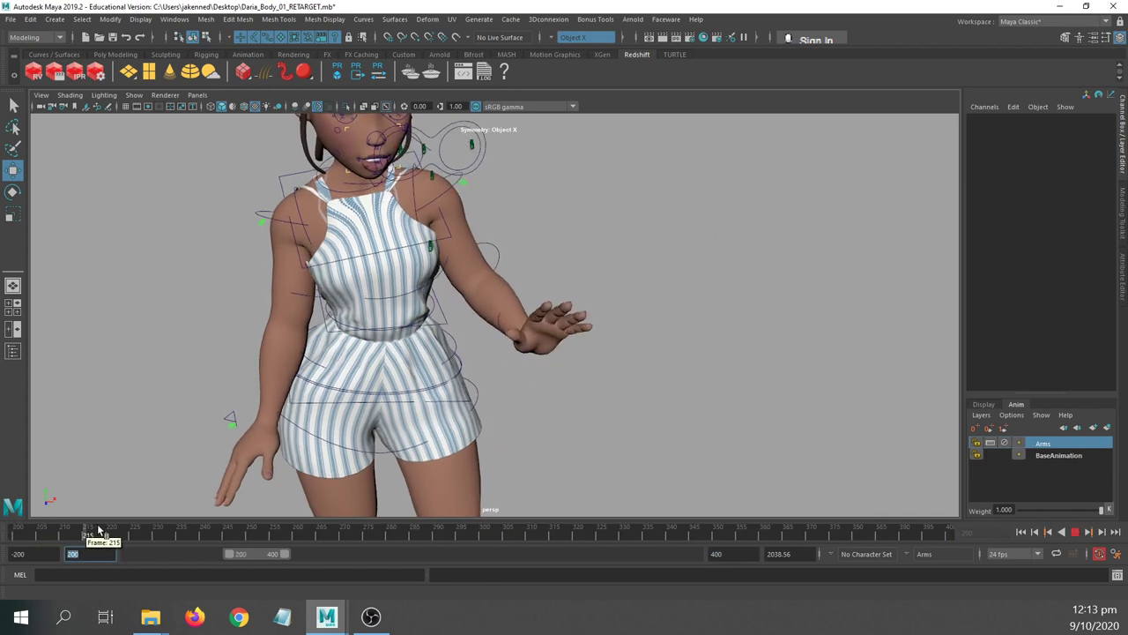
pyautogui.click(158, 533)
pyautogui.keyDown('alt'); pyautogui.moveTo(274, 490); pyautogui.dragTo(281, 463); pyautogui.keyUp('alt')
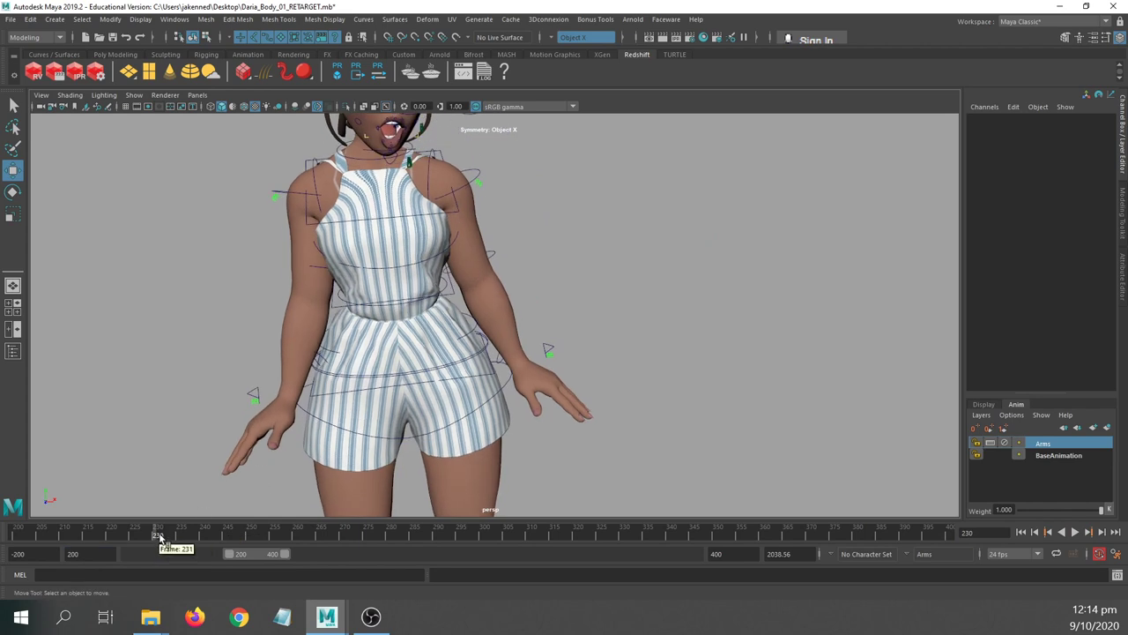
pyautogui.moveTo(159, 535); pyautogui.dragTo(186, 534)
pyautogui.keyDown('alt'); pyautogui.moveTo(644, 380); pyautogui.dragTo(618, 379); pyautogui.keyUp('alt')
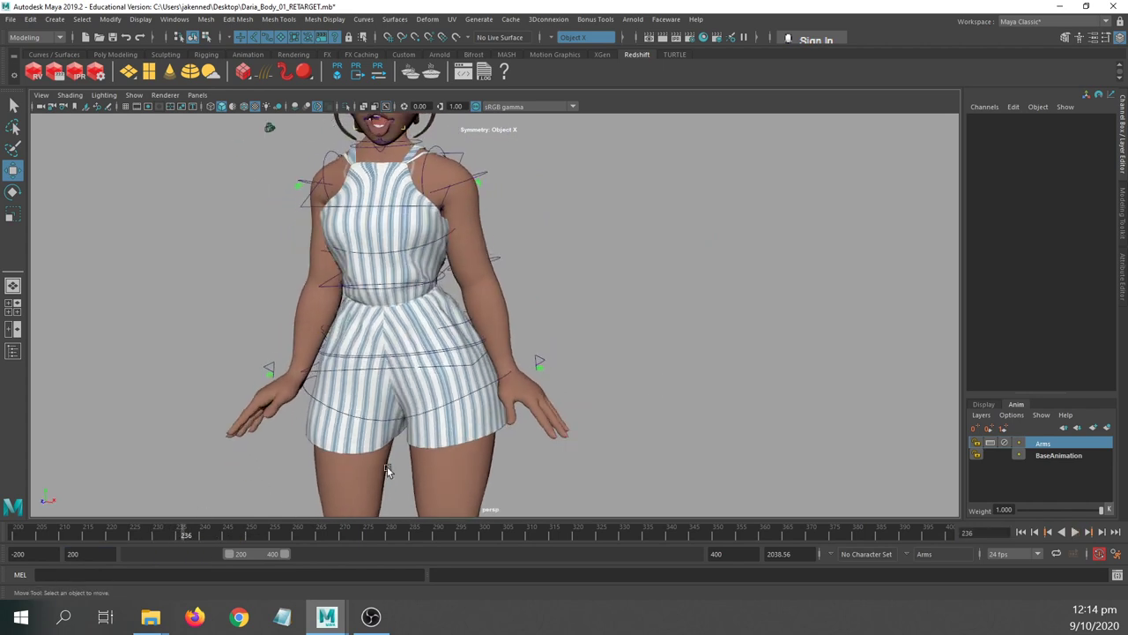
pyautogui.hotkey('alt', 'v')
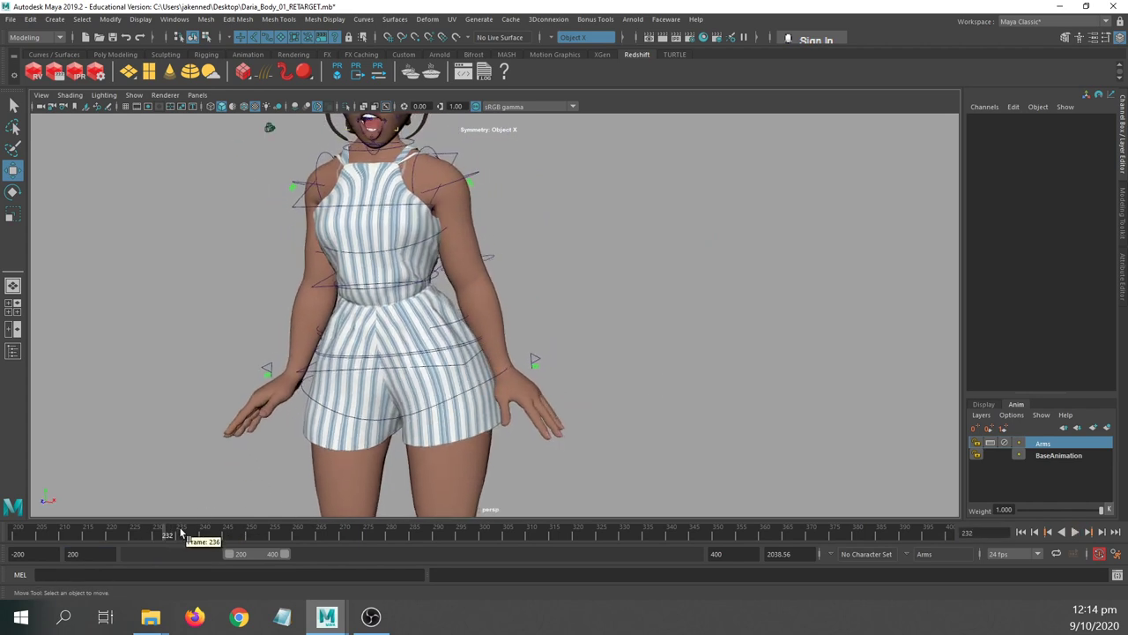
pyautogui.moveTo(170, 534); pyautogui.dragTo(176, 534)
pyautogui.keyDown('alt'); pyautogui.moveTo(639, 354); pyautogui.dragTo(587, 383); pyautogui.keyUp('alt')
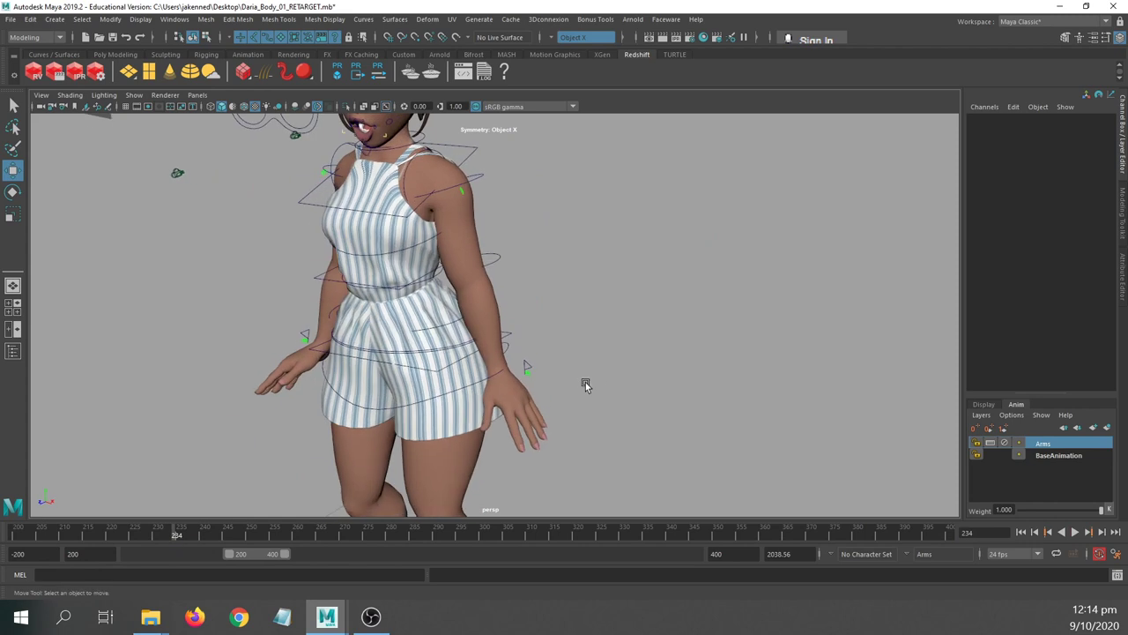
# - Examine the hands, hips and torso up close from several angles at frame 234 for arm intersections
pyautogui.keyDown('alt'); pyautogui.moveTo(459, 314); pyautogui.dragTo(566, 333, button='right'); pyautogui.keyUp('alt')
pyautogui.keyDown('alt'); pyautogui.moveTo(458, 327); pyautogui.dragTo(352, 262, button='middle'); pyautogui.keyUp('alt')
pyautogui.keyDown('alt'); pyautogui.moveTo(288, 291); pyautogui.dragTo(331, 265); pyautogui.keyUp('alt')
pyautogui.keyDown('alt'); pyautogui.moveTo(319, 274); pyautogui.dragTo(365, 255, button='middle'); pyautogui.keyUp('alt')
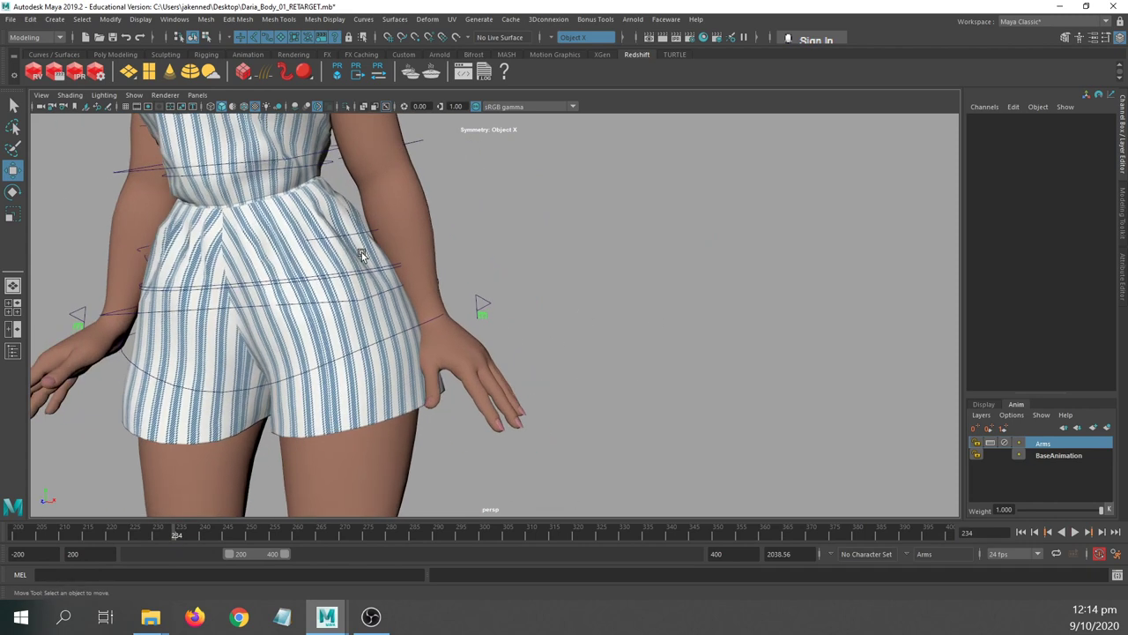
pyautogui.keyDown('alt'); pyautogui.moveTo(365, 255); pyautogui.dragTo(406, 272, button='right'); pyautogui.keyUp('alt')
pyautogui.keyDown('alt'); pyautogui.moveTo(440, 296); pyautogui.dragTo(702, 358, button='middle'); pyautogui.keyUp('alt')
pyautogui.keyDown('alt'); pyautogui.moveTo(672, 351); pyautogui.dragTo(342, 244); pyautogui.keyUp('alt')
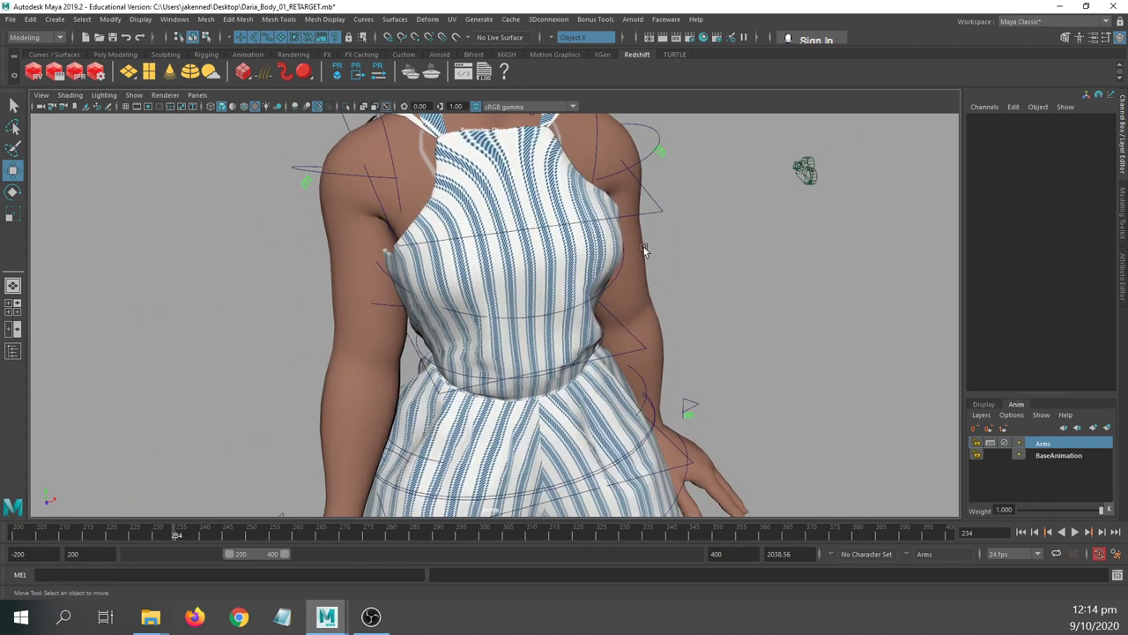
pyautogui.keyDown('alt'); pyautogui.moveTo(644, 251); pyautogui.dragTo(396, 392); pyautogui.keyUp('alt')
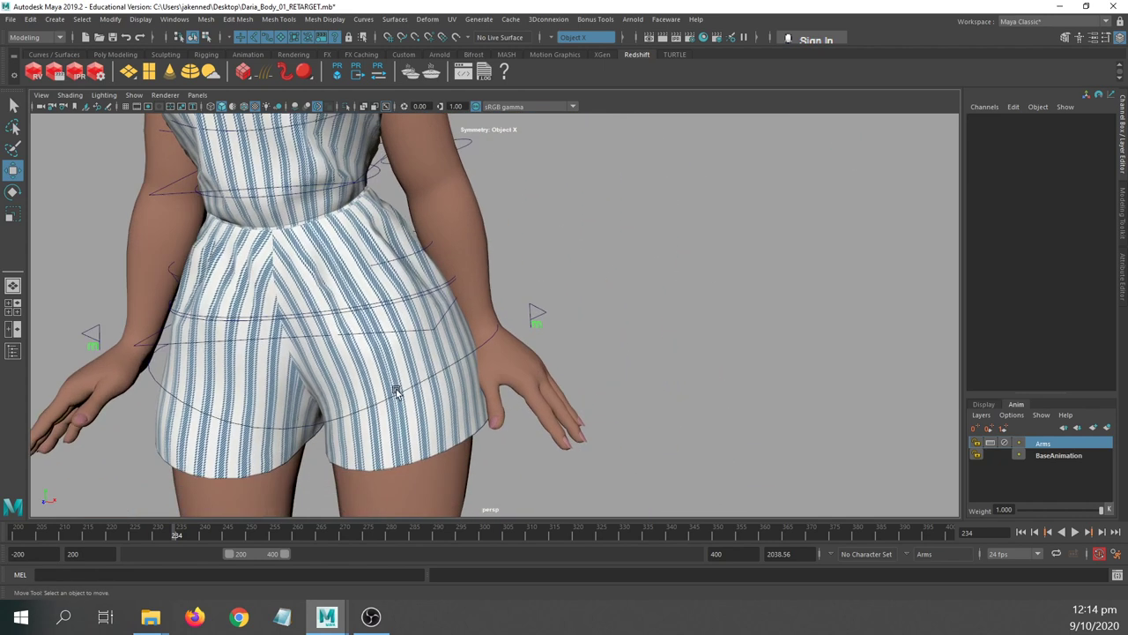
# - Go to frame 230, select all objects in the Arms animation layer and key them there
pyautogui.moveTo(181, 531); pyautogui.dragTo(154, 534)
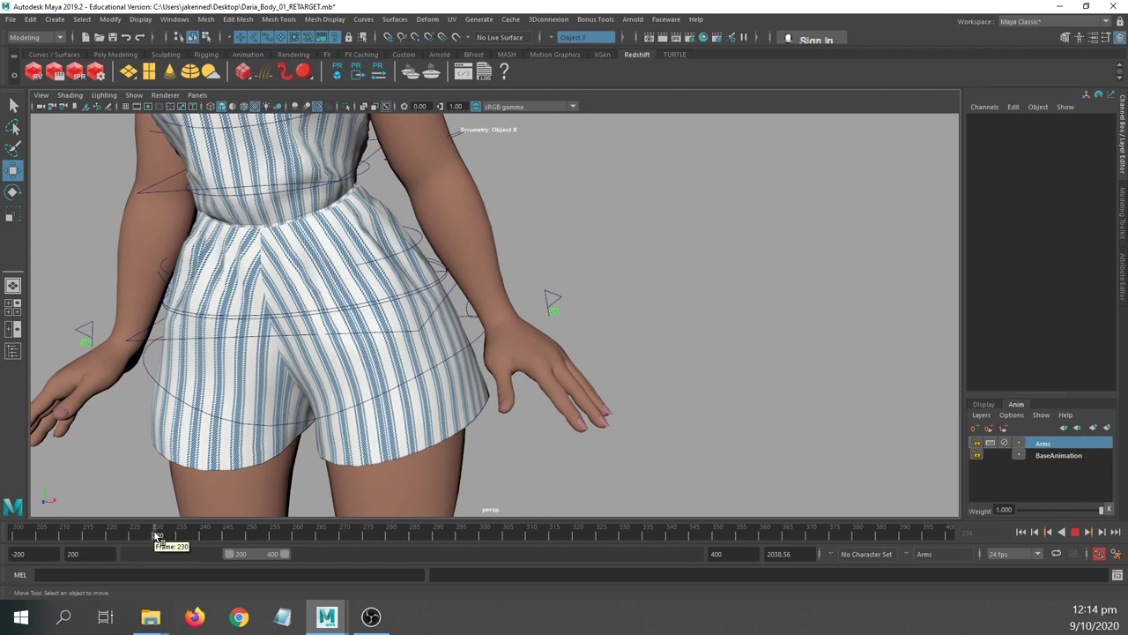
pyautogui.click(155, 535)
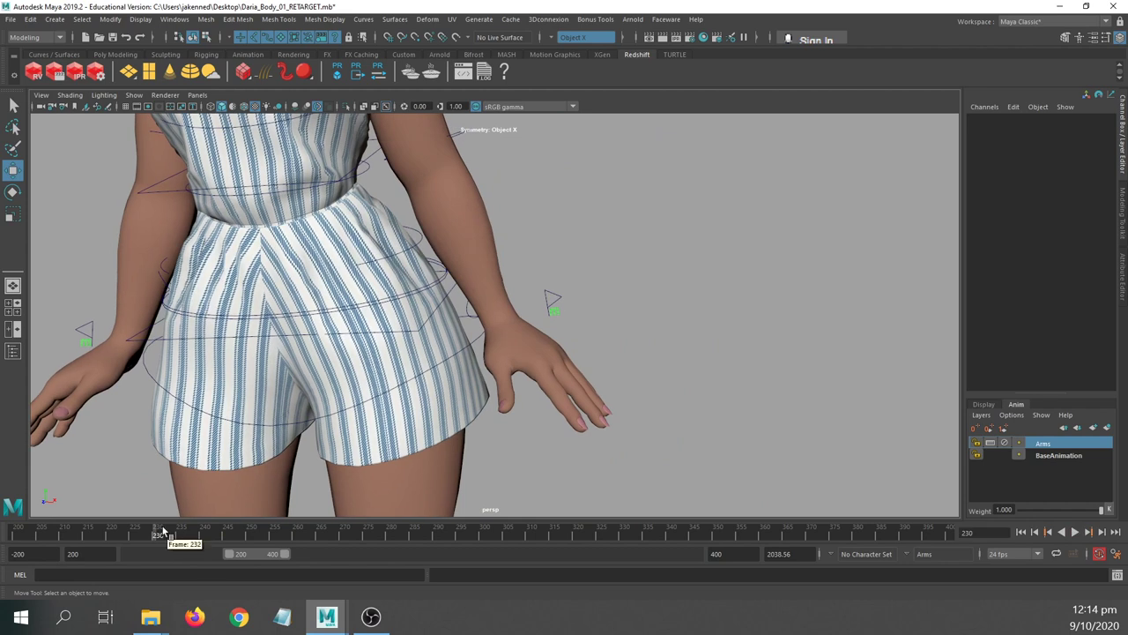
pyautogui.rightClick(1044, 446)
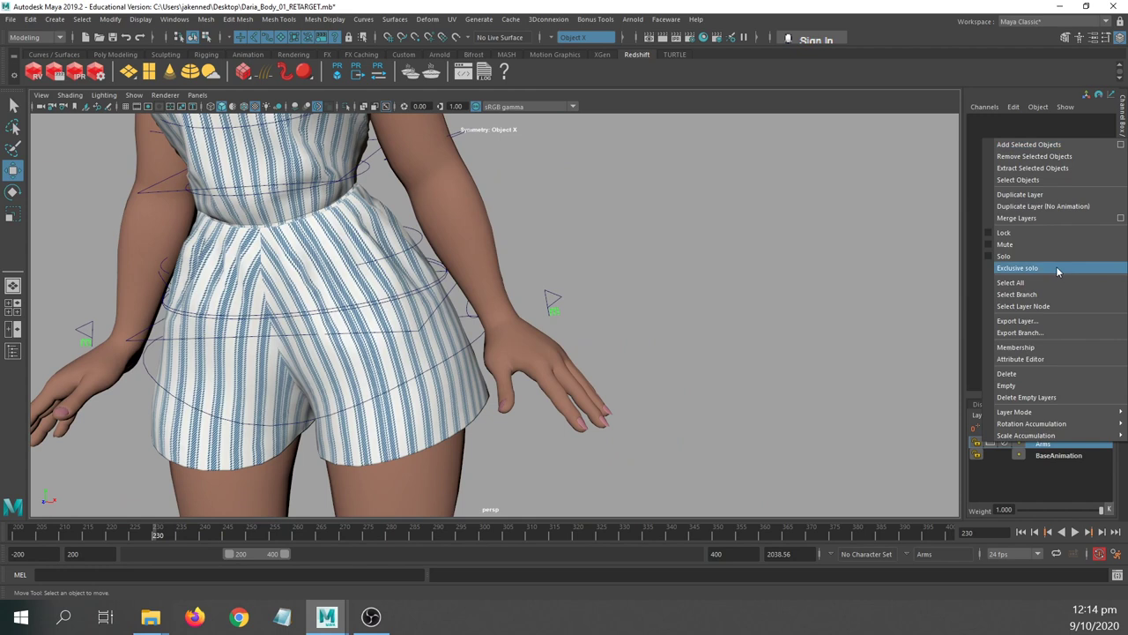
pyautogui.click(1045, 180)
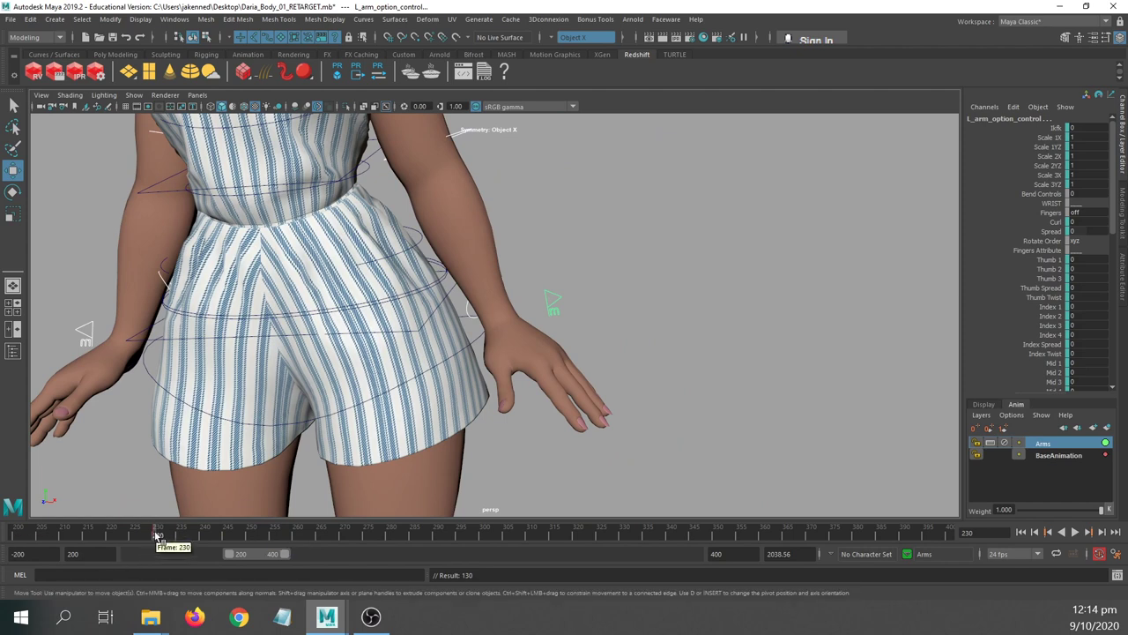
# - At frame 233, rotate L_arm_fk_1_control to -33.5 in Rotate Y to move the arm's hand relative to the hip
pyautogui.moveTo(159, 535); pyautogui.dragTo(170, 532)
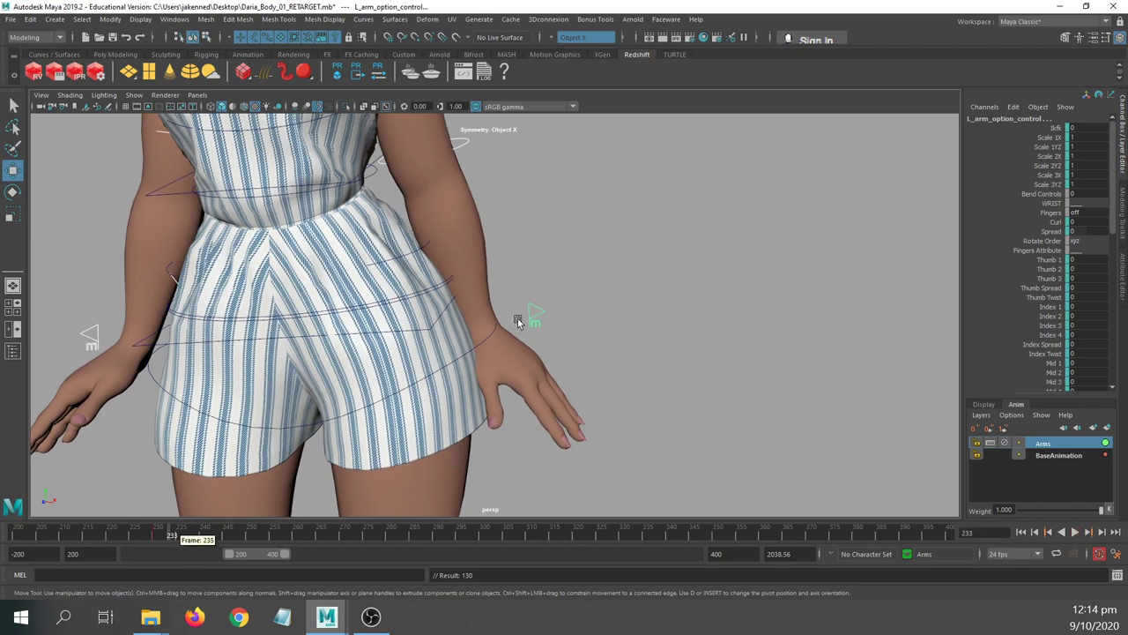
pyautogui.keyDown('alt'); pyautogui.moveTo(561, 293); pyautogui.dragTo(564, 332, button='middle'); pyautogui.keyUp('alt')
pyautogui.keyDown('alt'); pyautogui.moveTo(565, 332); pyautogui.dragTo(479, 264, button='right'); pyautogui.keyUp('alt')
pyautogui.keyDown('alt'); pyautogui.moveTo(479, 263); pyautogui.dragTo(463, 335, button='middle'); pyautogui.keyUp('alt')
pyautogui.moveTo(430, 183); pyautogui.dragTo(429, 183)
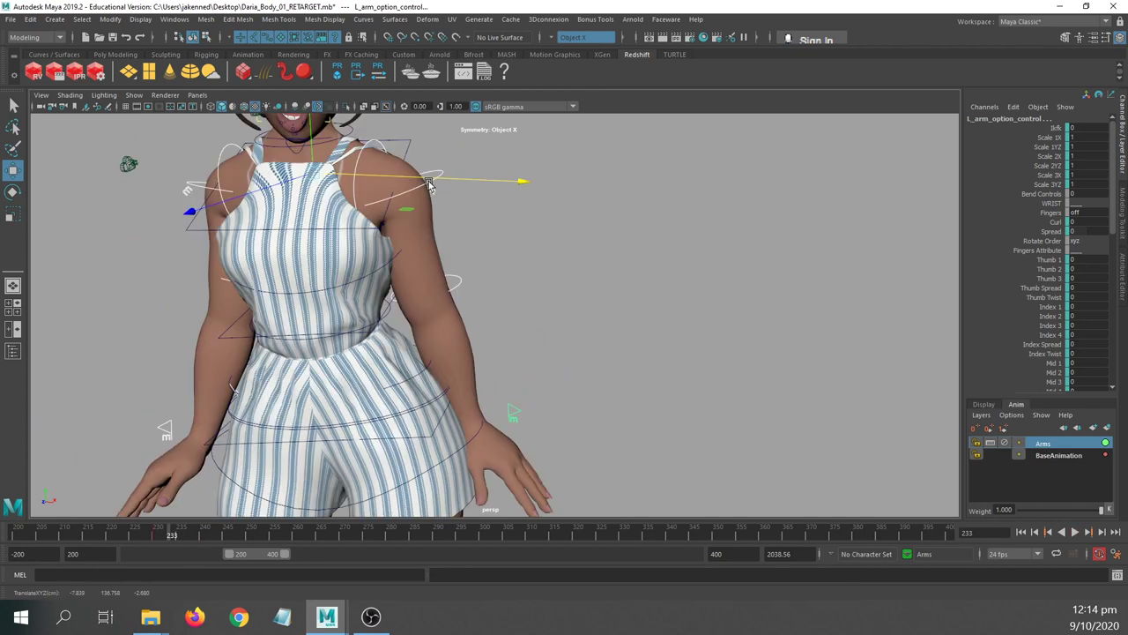
pyautogui.click(443, 166)
pyautogui.click(443, 171)
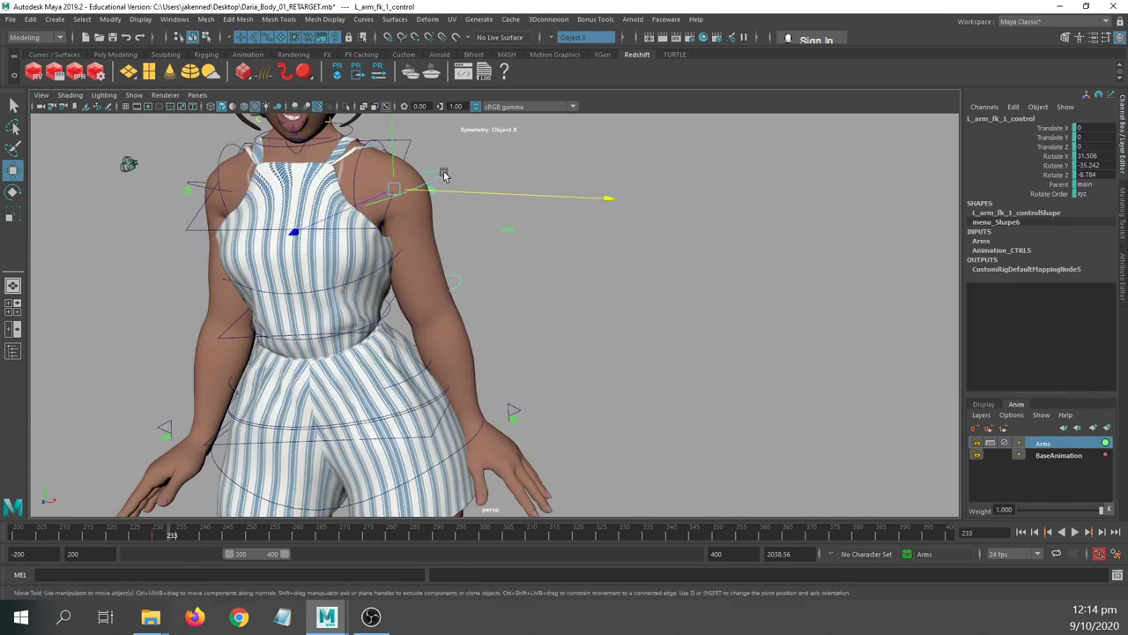
pyautogui.press('e')
pyautogui.moveTo(598, 231); pyautogui.dragTo(594, 227)
pyautogui.keyDown('alt'); pyautogui.moveTo(541, 269); pyautogui.dragTo(549, 220, button='middle'); pyautogui.keyUp('alt')
pyautogui.keyDown('alt'); pyautogui.moveTo(549, 221); pyautogui.dragTo(630, 215, button='right'); pyautogui.keyUp('alt')
pyautogui.moveTo(547, 184); pyautogui.dragTo(547, 190)
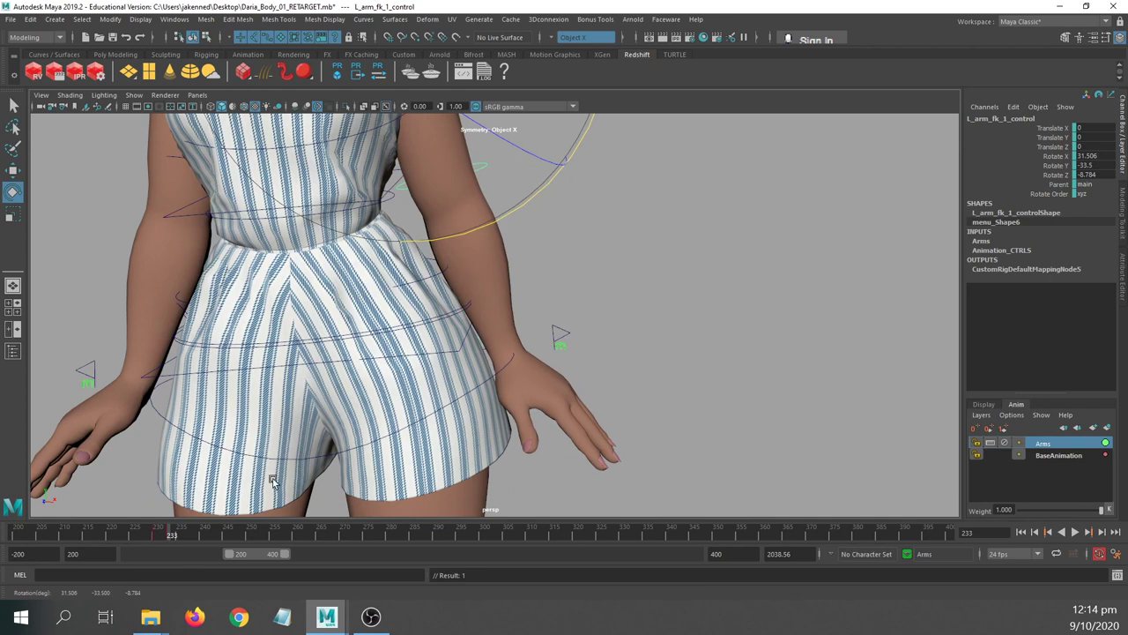
# - Play and scrub from frame 233 to frame 305 to check how the arms and hands pass the hips
pyautogui.moveTo(167, 535)
pyautogui.mouseDown()
pyautogui.moveTo(151, 536)
pyautogui.moveTo(161, 529)
pyautogui.mouseUp()
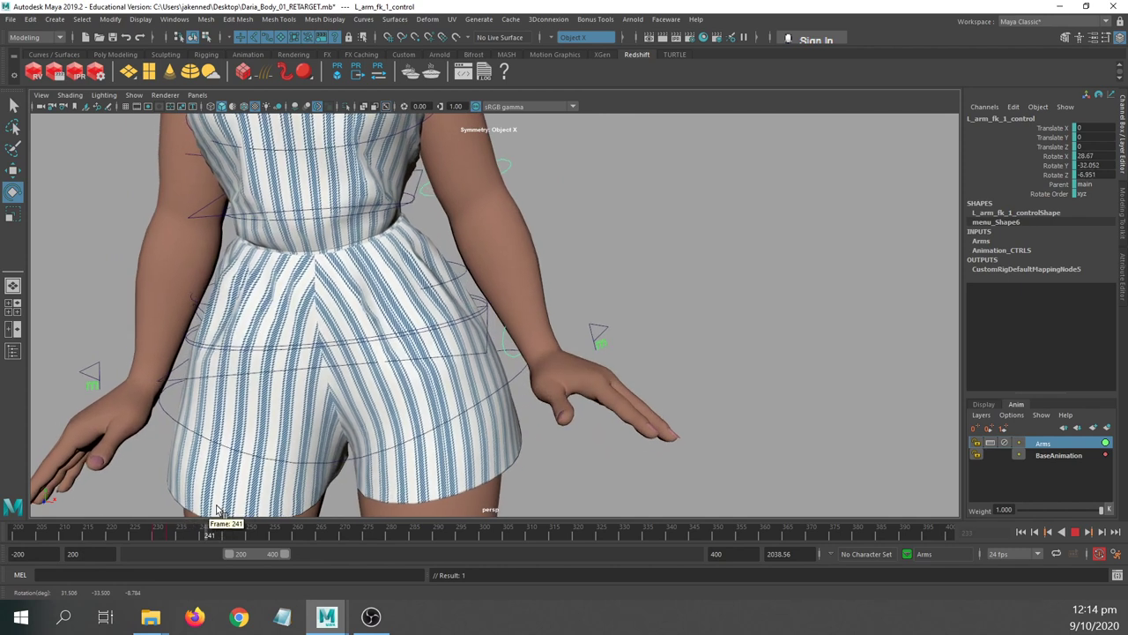
pyautogui.moveTo(255, 498); pyautogui.dragTo(275, 496)
pyautogui.keyDown('alt'); pyautogui.moveTo(388, 458); pyautogui.dragTo(262, 380, button='right'); pyautogui.keyUp('alt')
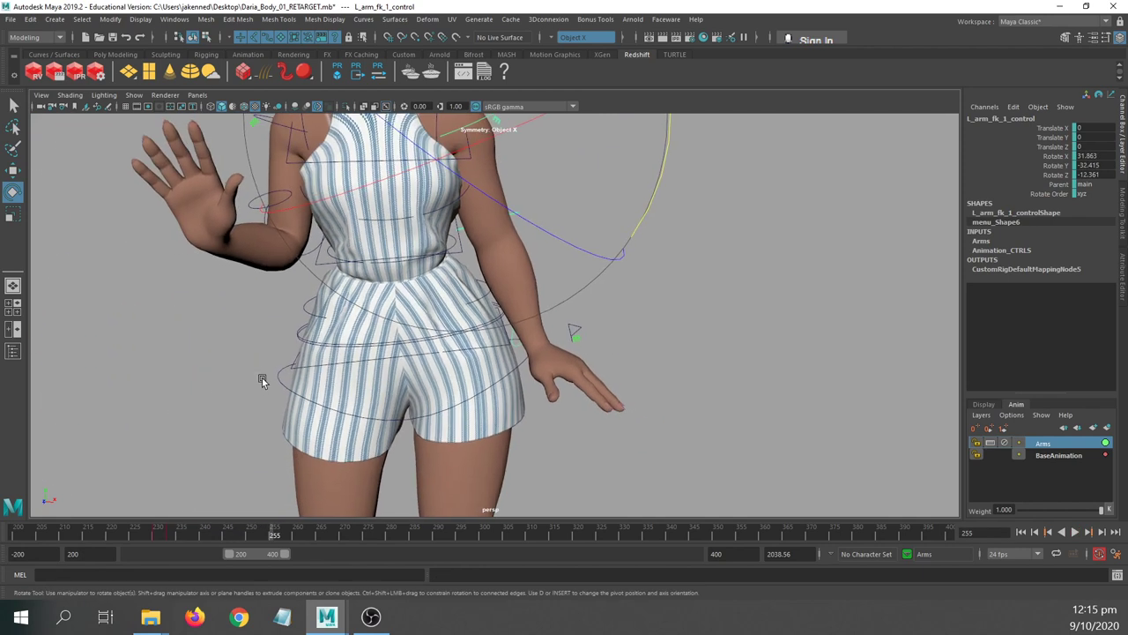
pyautogui.keyDown('alt'); pyautogui.moveTo(262, 384); pyautogui.dragTo(267, 441, button='middle'); pyautogui.keyUp('alt')
pyautogui.moveTo(272, 533); pyautogui.dragTo(294, 529)
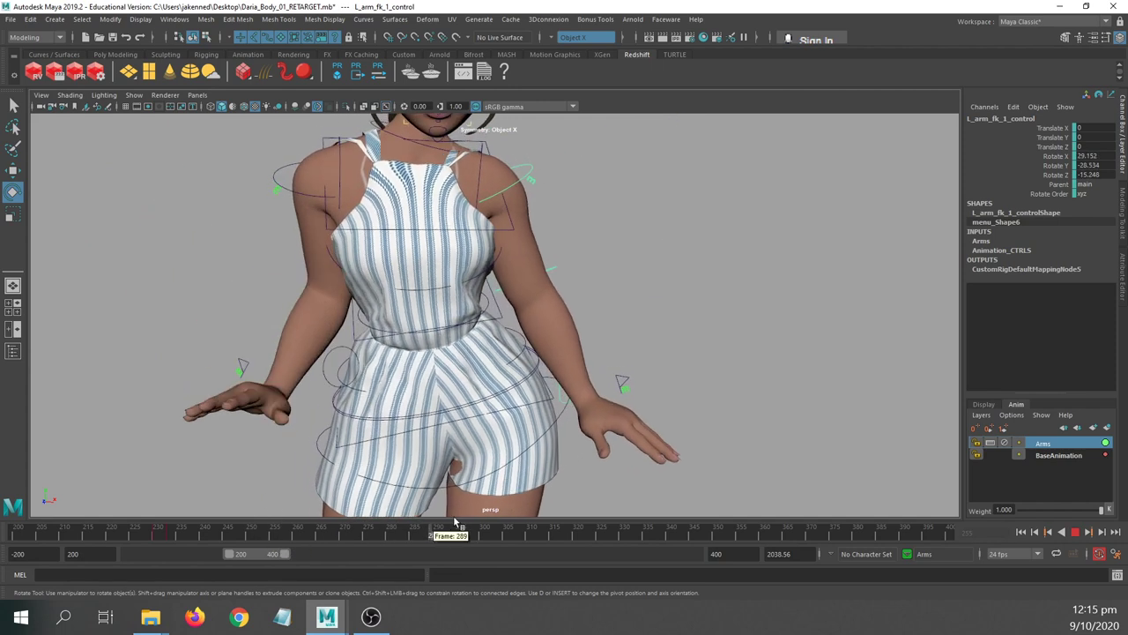
pyautogui.press('Escape')
# - Examine the hips and hands up close at frame 305 and play on to frame 384 to check for arm intersections
pyautogui.keyDown('alt'); pyautogui.moveTo(537, 465); pyautogui.dragTo(552, 461); pyautogui.keyUp('alt')
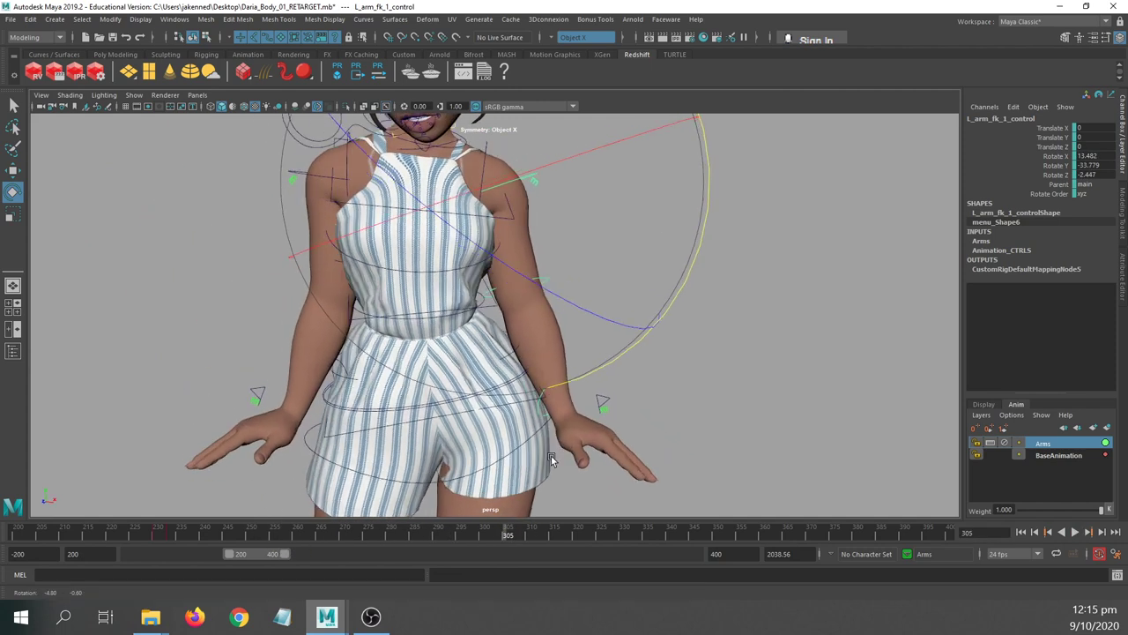
pyautogui.keyDown('alt'); pyautogui.moveTo(552, 461); pyautogui.dragTo(675, 457, button='right'); pyautogui.keyUp('alt')
pyautogui.keyDown('alt'); pyautogui.moveTo(675, 457); pyautogui.dragTo(584, 391, button='middle'); pyautogui.keyUp('alt')
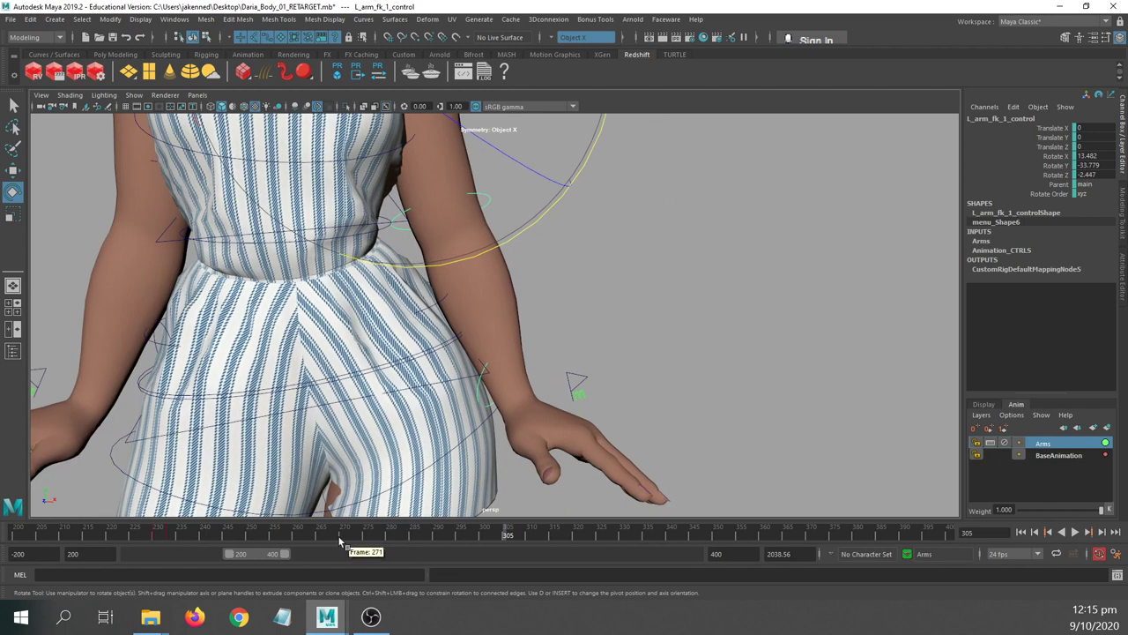
pyautogui.hotkey('alt', 'v')
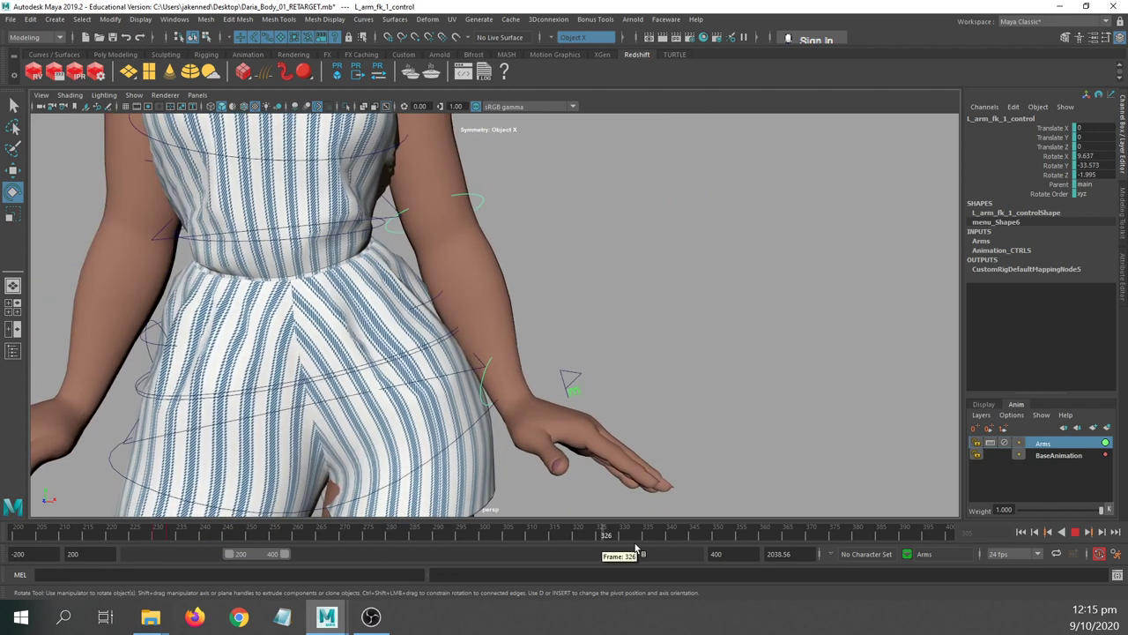
pyautogui.press('Escape')
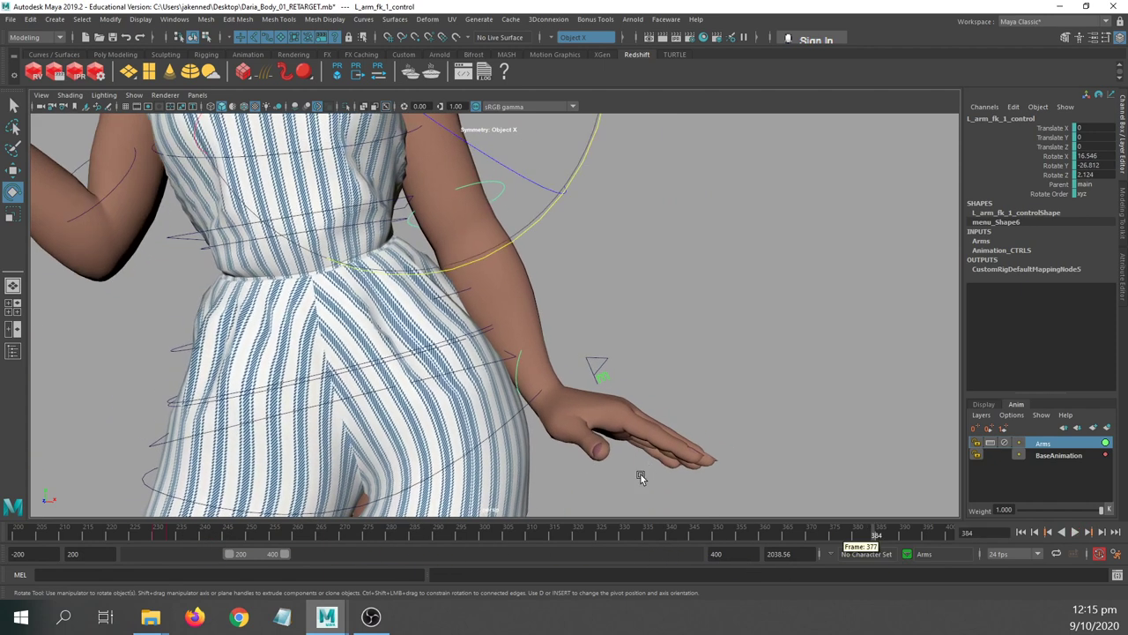
# - Return to frame 305, select all objects in the Arms animation layer and key them there
pyautogui.moveTo(699, 539)
pyautogui.mouseDown()
pyautogui.moveTo(637, 534)
pyautogui.moveTo(556, 561)
pyautogui.moveTo(467, 564)
pyautogui.moveTo(512, 553)
pyautogui.moveTo(527, 536)
pyautogui.moveTo(574, 549)
pyautogui.moveTo(555, 552)
pyautogui.mouseUp()
pyautogui.moveTo(529, 557); pyautogui.dragTo(516, 560)
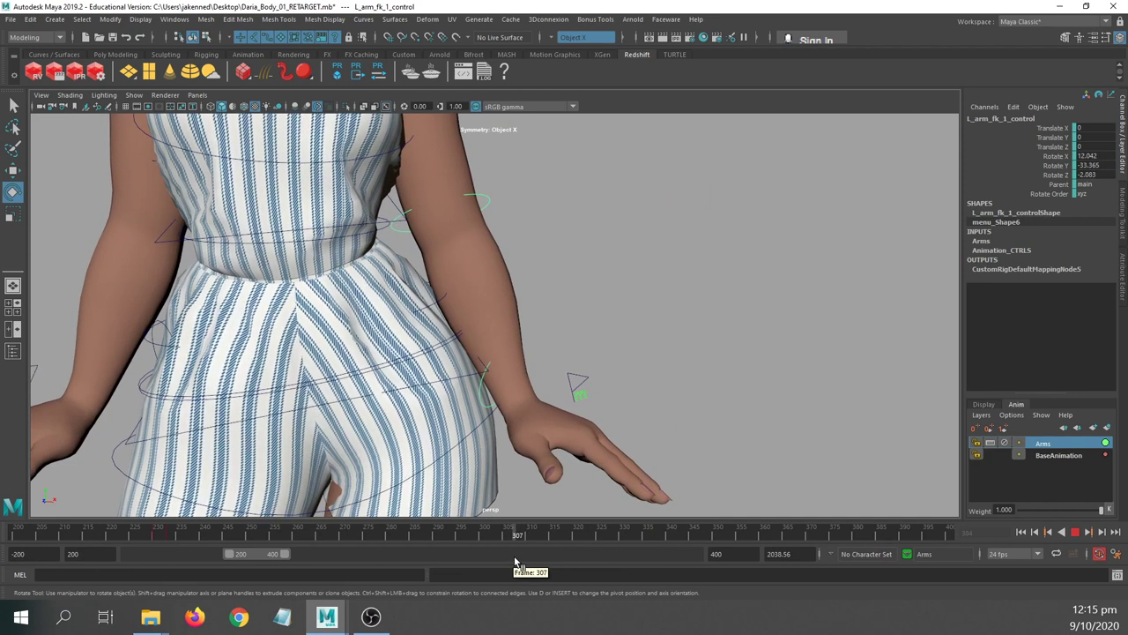
pyautogui.click(502, 536)
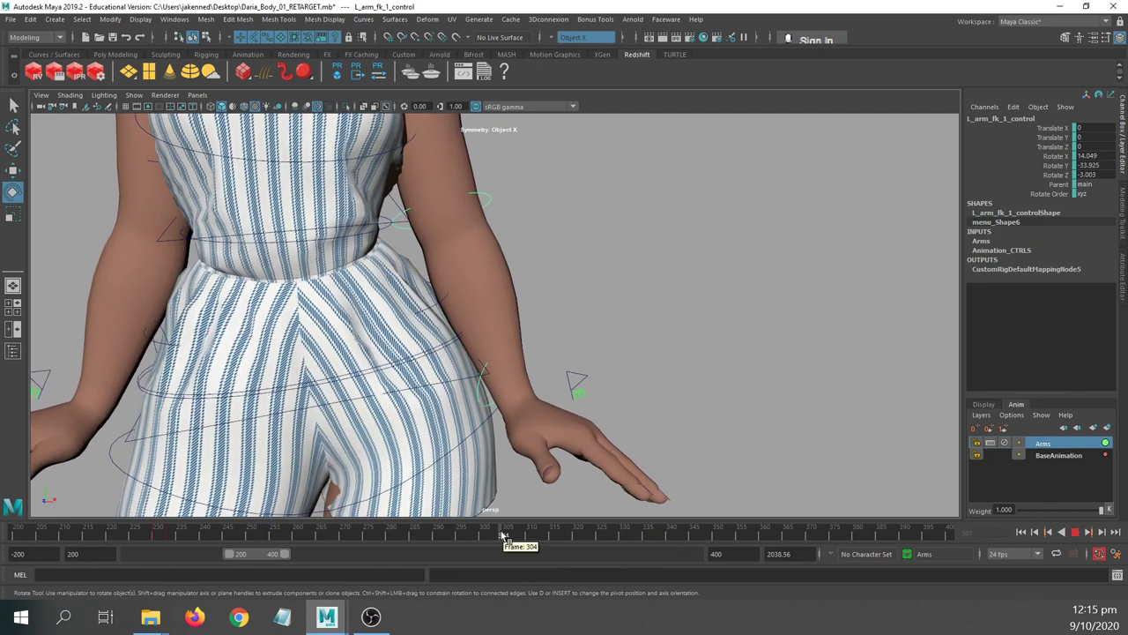
pyautogui.click(506, 535)
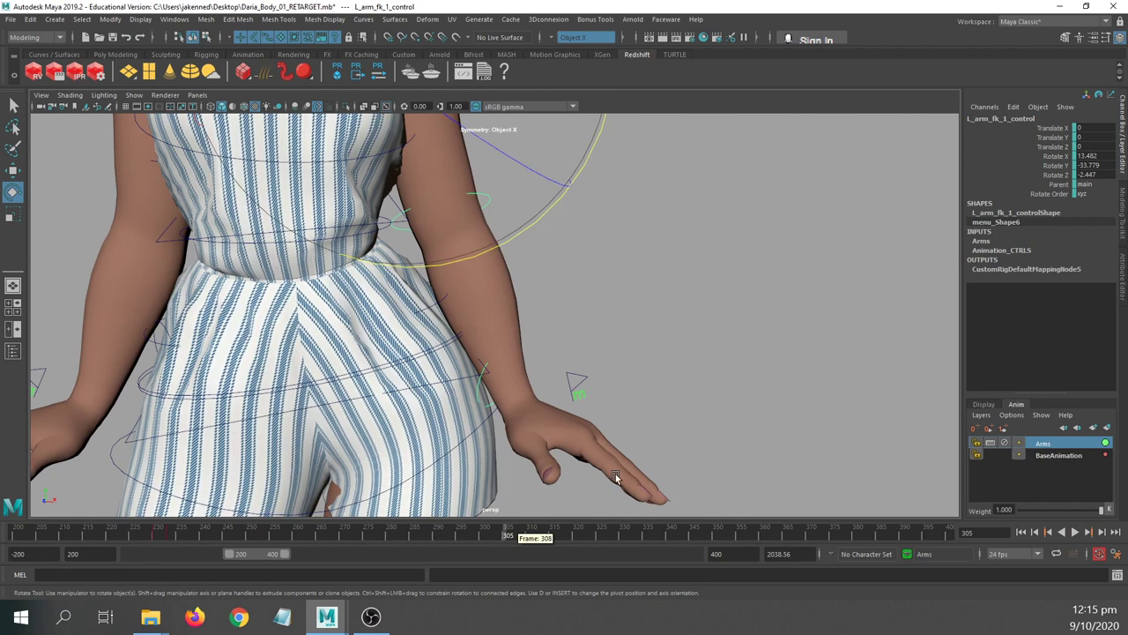
pyautogui.rightClick(1069, 442)
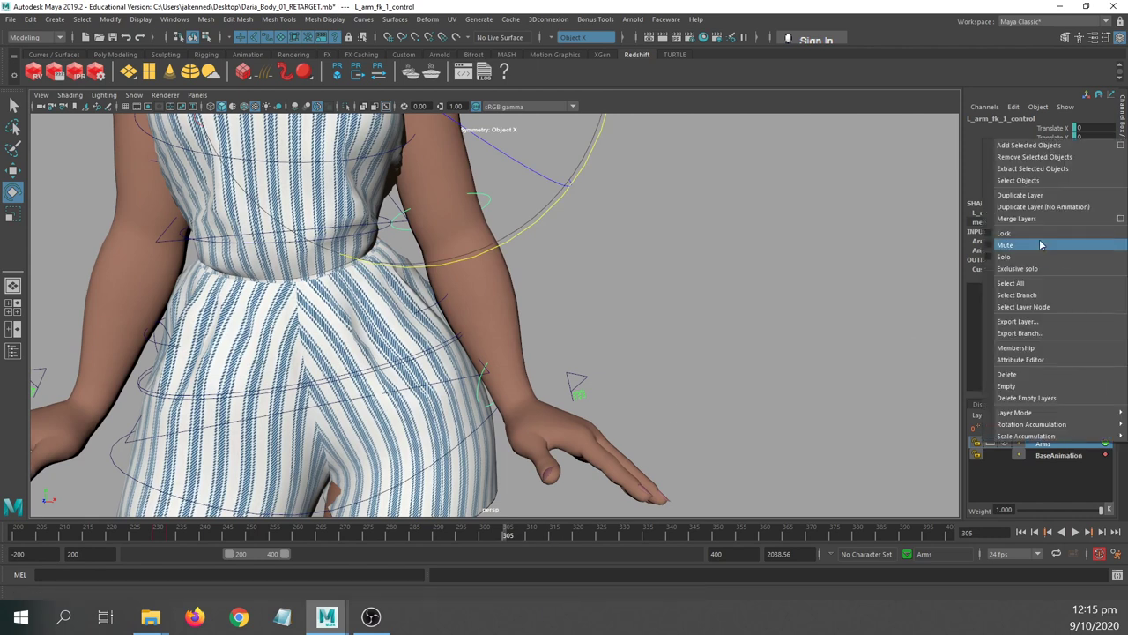
pyautogui.click(1029, 179)
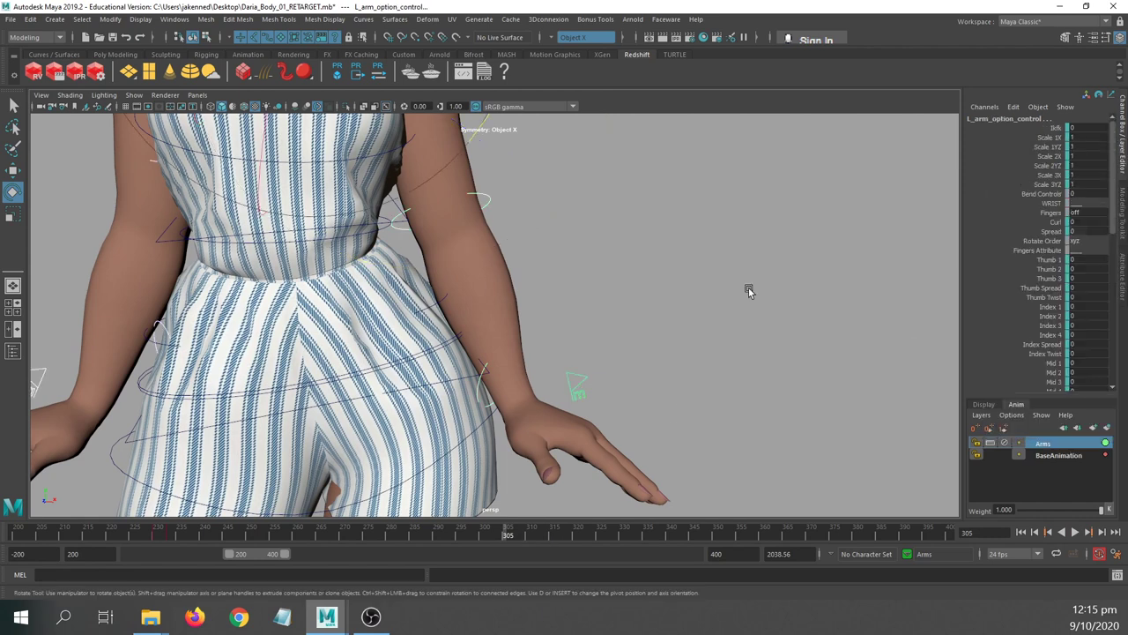
# - At frame 315, rotate L_arm_fk_1_control to -32.248 in Rotate Y to move the hand off the hip, and key it
pyautogui.moveTo(511, 534); pyautogui.dragTo(555, 520)
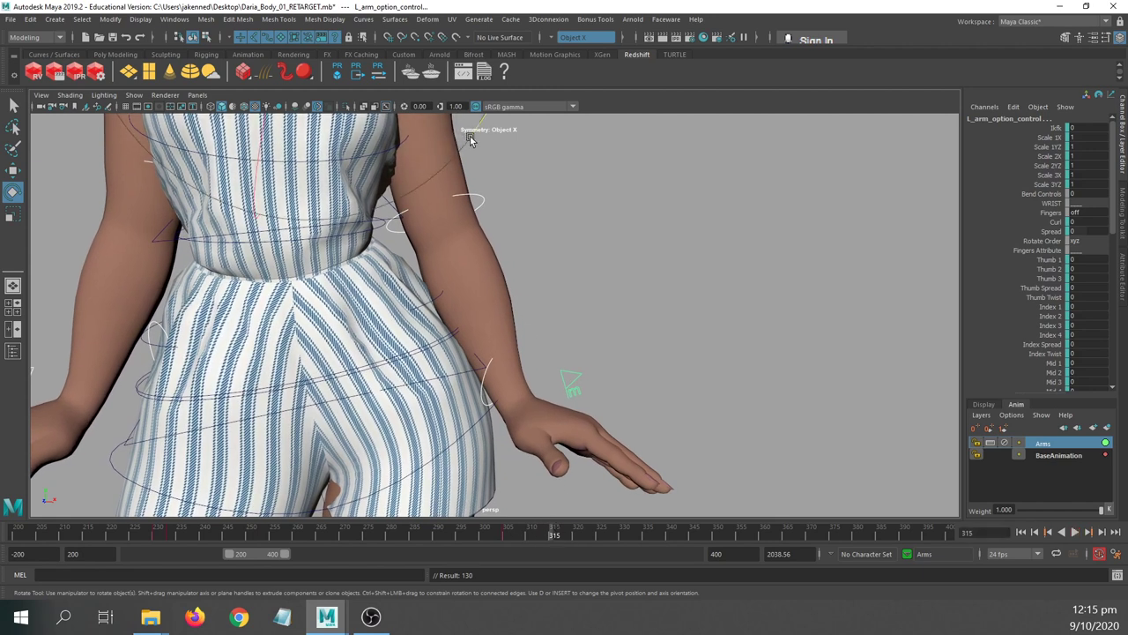
pyautogui.moveTo(469, 135); pyautogui.dragTo(474, 136)
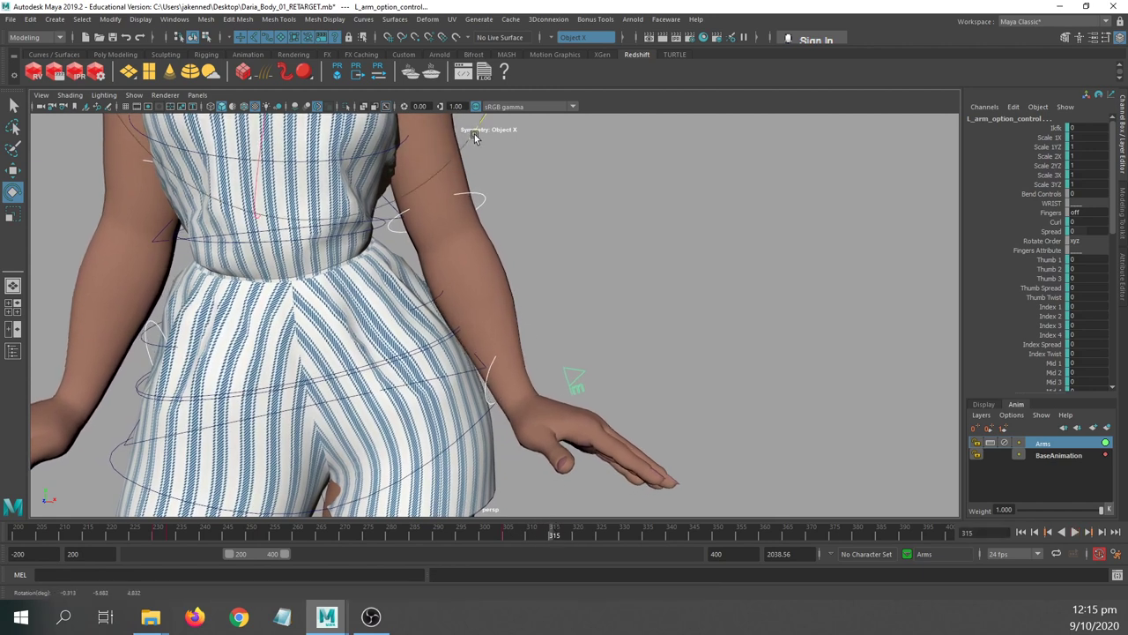
pyautogui.hotkey('ctrl', 'z')
pyautogui.click(509, 162)
pyautogui.keyDown('alt'); pyautogui.moveTo(601, 221); pyautogui.dragTo(600, 356, button='middle'); pyautogui.keyUp('alt')
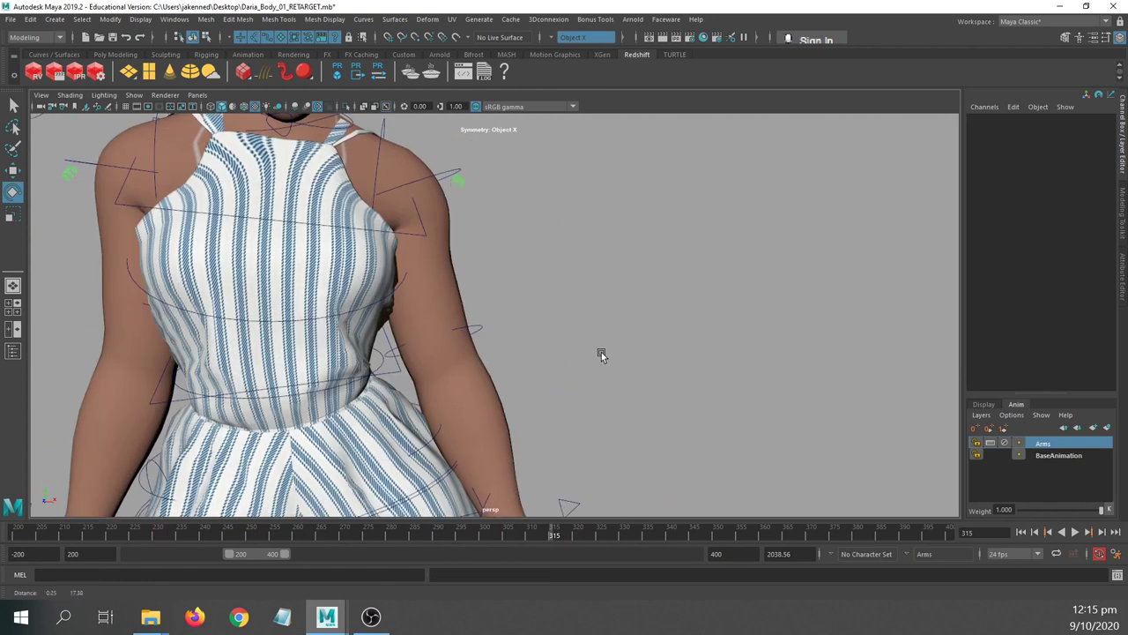
pyautogui.click(450, 181)
pyautogui.keyDown('alt'); pyautogui.moveTo(514, 308); pyautogui.dragTo(574, 182); pyautogui.keyUp('alt')
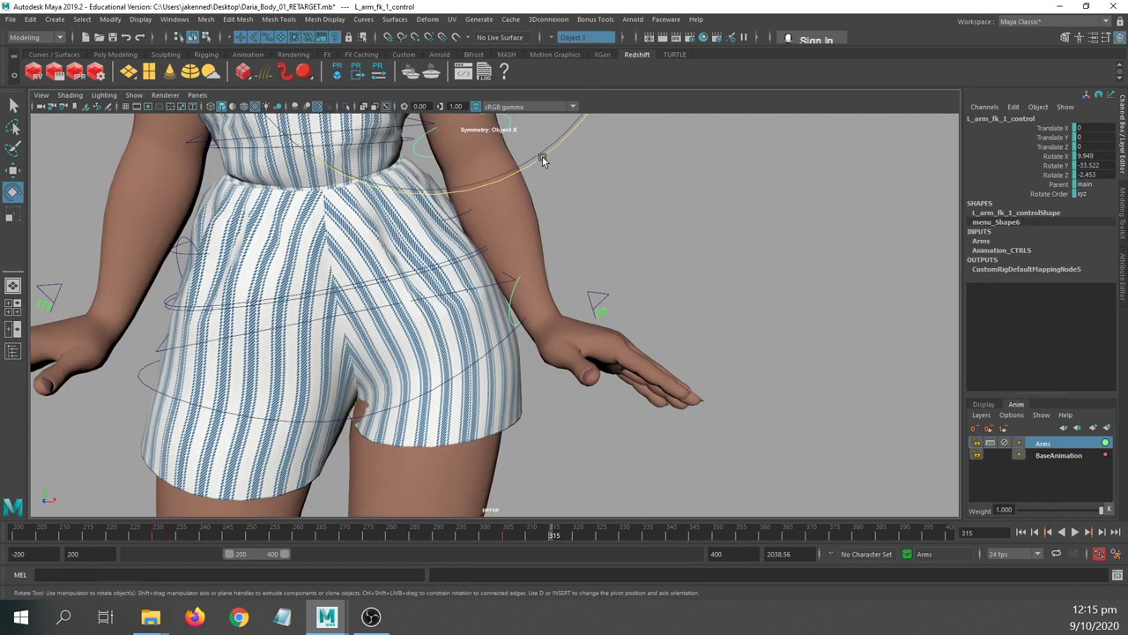
pyautogui.moveTo(541, 159); pyautogui.dragTo(544, 156, button='middle')
pyautogui.press('s')
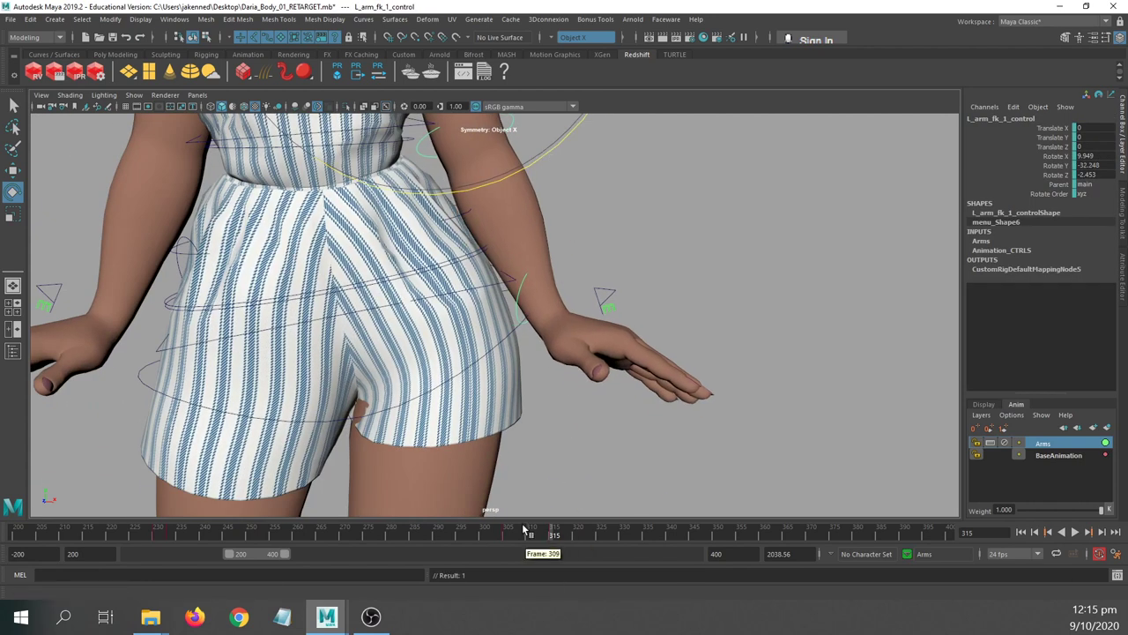
# - Play through to frame 400 and examine the arm, legs and feet from the front and the side
pyautogui.moveTo(525, 531); pyautogui.dragTo(789, 517)
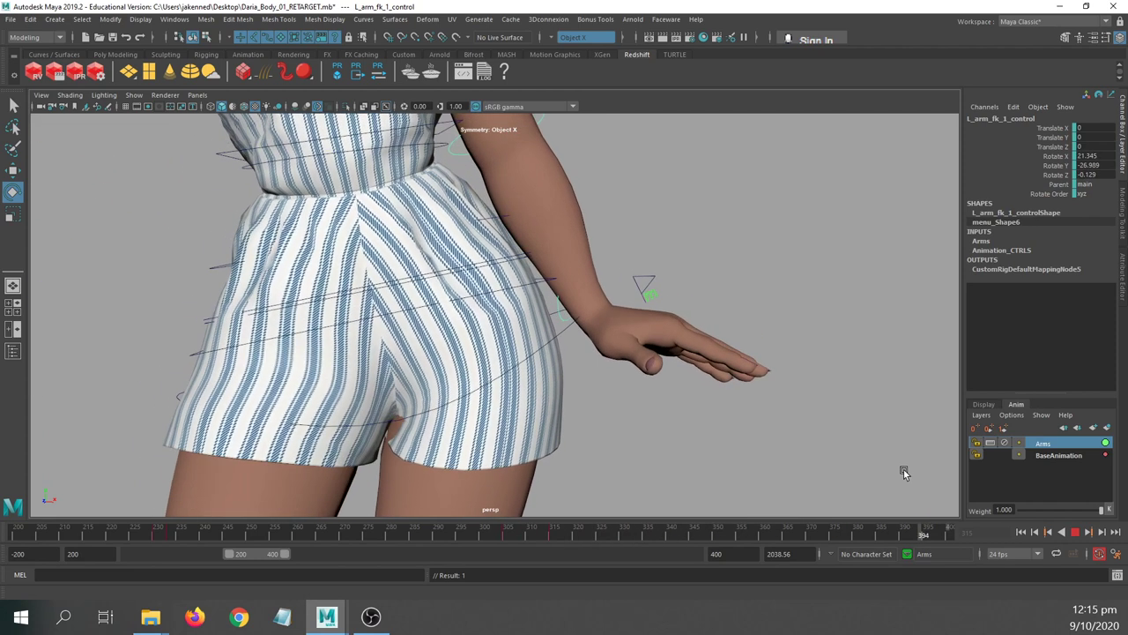
pyautogui.keyDown('alt'); pyautogui.moveTo(670, 396); pyautogui.dragTo(568, 375, button='right'); pyautogui.keyUp('alt')
pyautogui.keyDown('alt'); pyautogui.moveTo(669, 420); pyautogui.dragTo(629, 300, button='middle'); pyautogui.keyUp('alt')
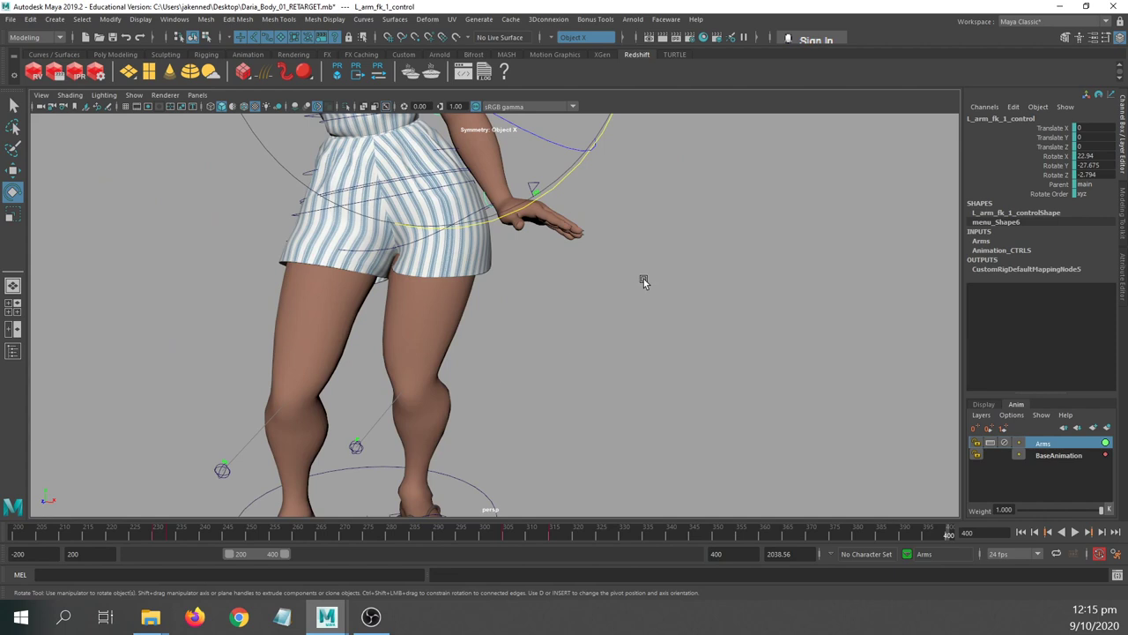
pyautogui.keyDown('alt'); pyautogui.moveTo(606, 288); pyautogui.dragTo(569, 190, button='middle'); pyautogui.keyUp('alt')
pyautogui.keyDown('alt'); pyautogui.moveTo(550, 352); pyautogui.dragTo(517, 353); pyautogui.keyUp('alt')
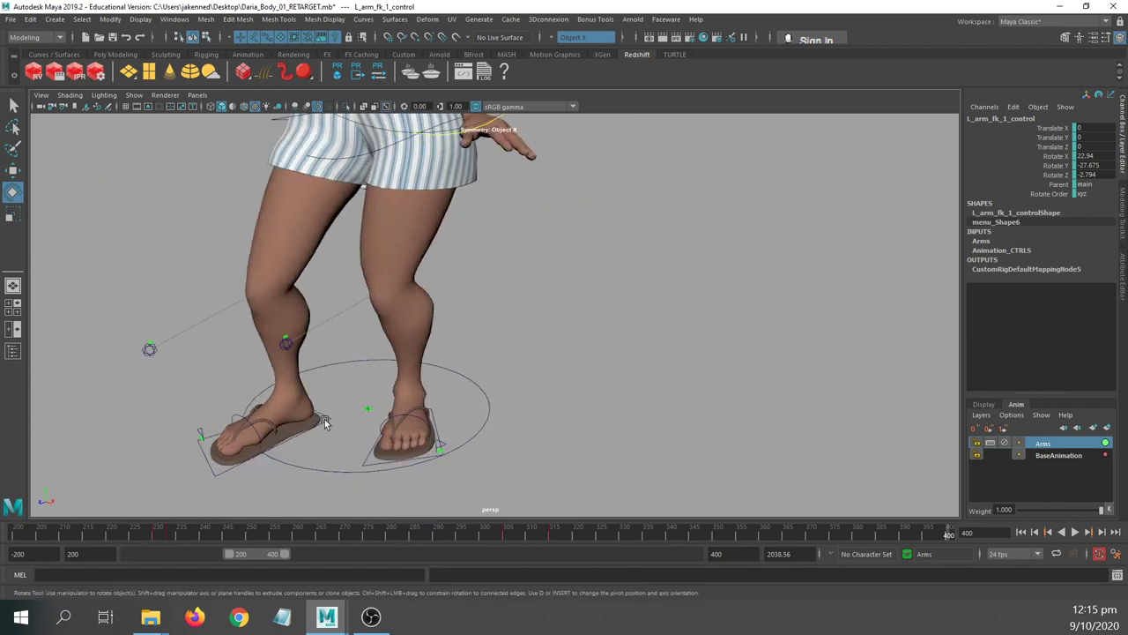
pyautogui.keyDown('alt'); pyautogui.moveTo(323, 420); pyautogui.dragTo(316, 355); pyautogui.keyUp('alt')
pyautogui.keyDown('alt'); pyautogui.moveTo(361, 438); pyautogui.dragTo(305, 426); pyautogui.keyUp('alt')
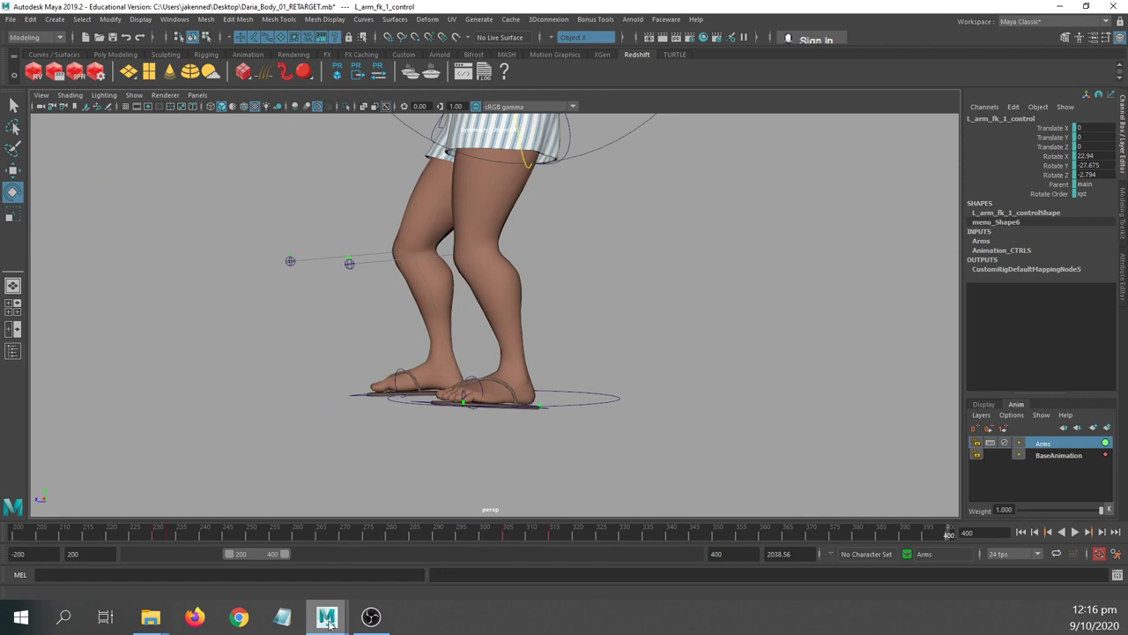
# - Switch to the Maya window holding Daria_Retargeting_08 and set the character's viewport to the orthographic side view
pyautogui.moveTo(327, 620)
pyautogui.click(663, 529)
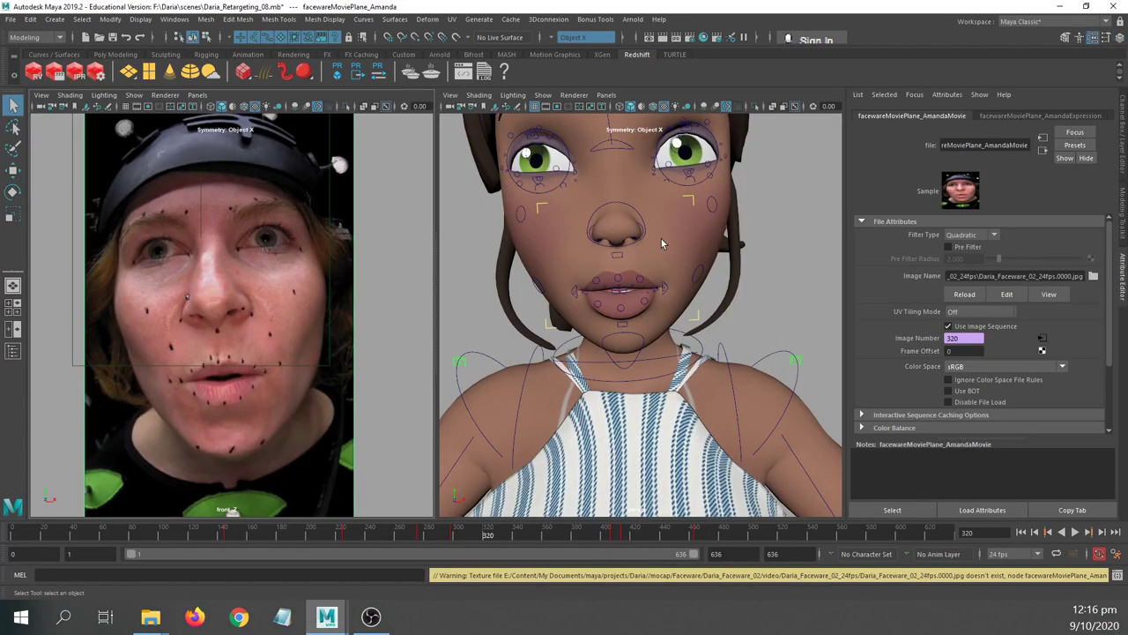
pyautogui.click(9, 20)
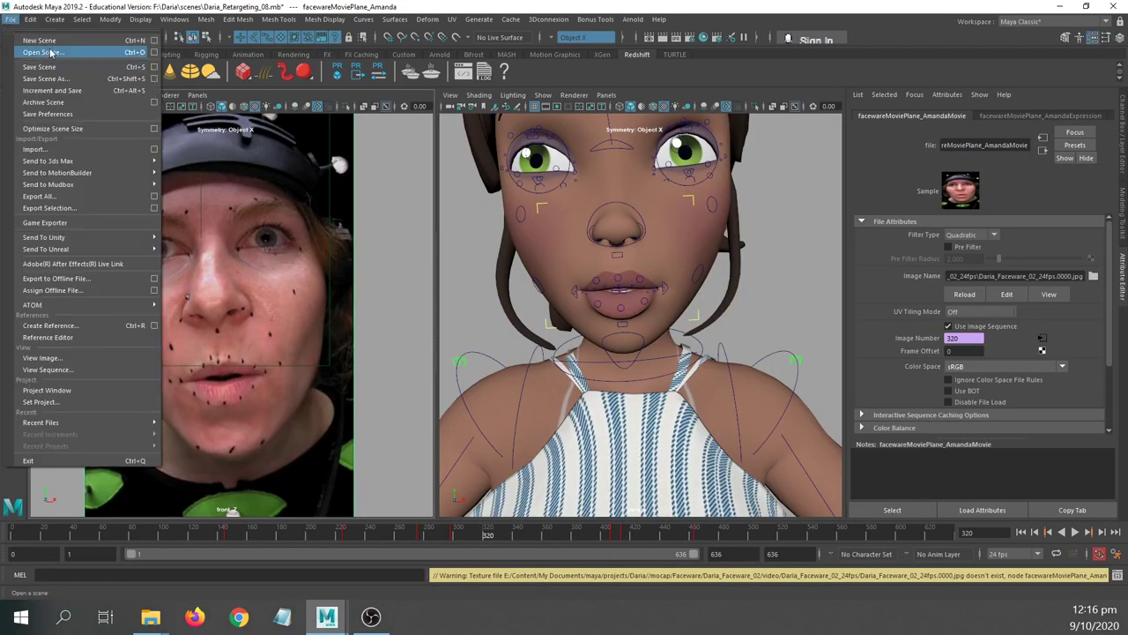
pyautogui.click(50, 52)
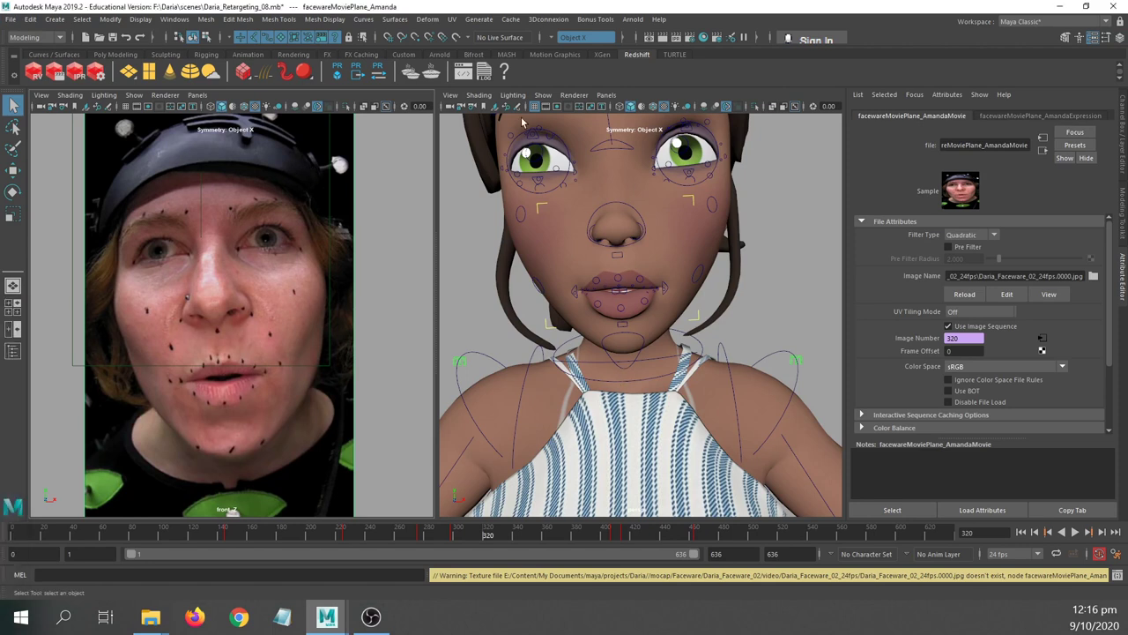
pyautogui.click(607, 95)
pyautogui.moveTo(612, 106)
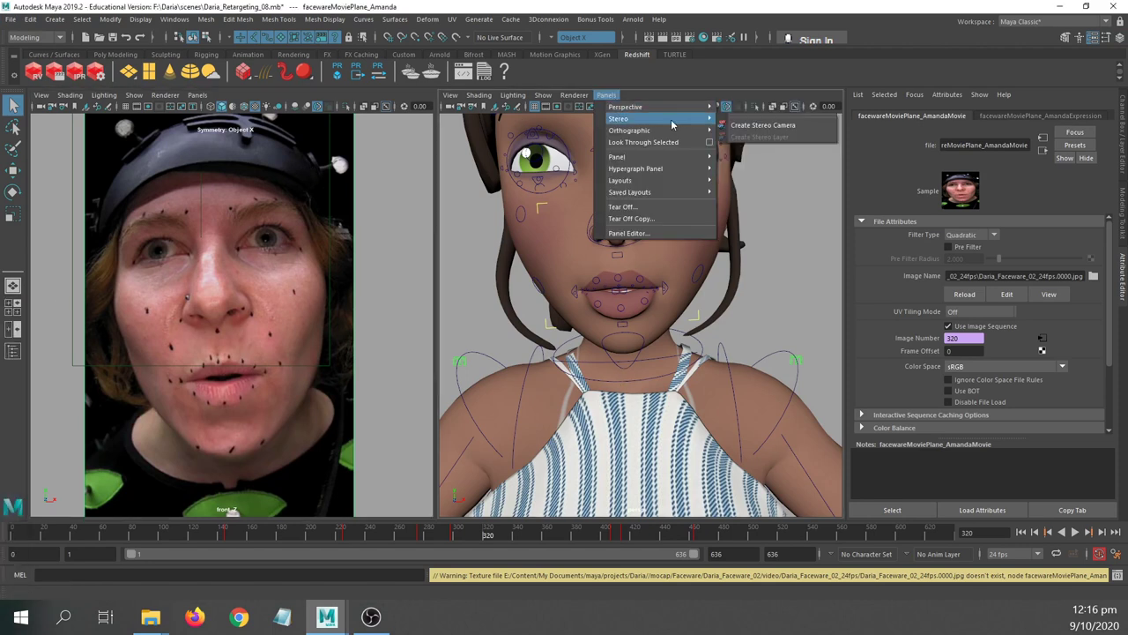
pyautogui.moveTo(667, 130)
pyautogui.click(741, 178)
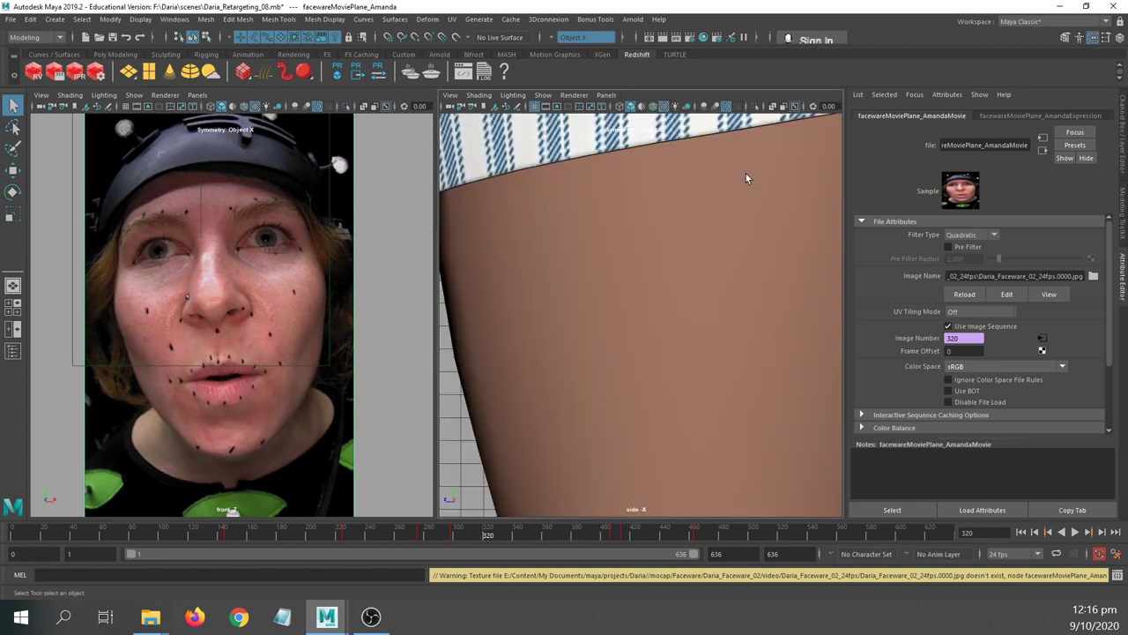
# - Maximize the side view and examine the foot and sandal up close against the ground line
pyautogui.press('space')
pyautogui.keyDown('alt'); pyautogui.moveTo(701, 332); pyautogui.dragTo(197, 323, button='right'); pyautogui.keyUp('alt')
pyautogui.keyDown('alt'); pyautogui.moveTo(458, 378); pyautogui.dragTo(322, 378, button='right'); pyautogui.keyUp('alt')
pyautogui.keyDown('alt'); pyautogui.moveTo(343, 476); pyautogui.dragTo(338, 91, button='middle'); pyautogui.keyUp('alt')
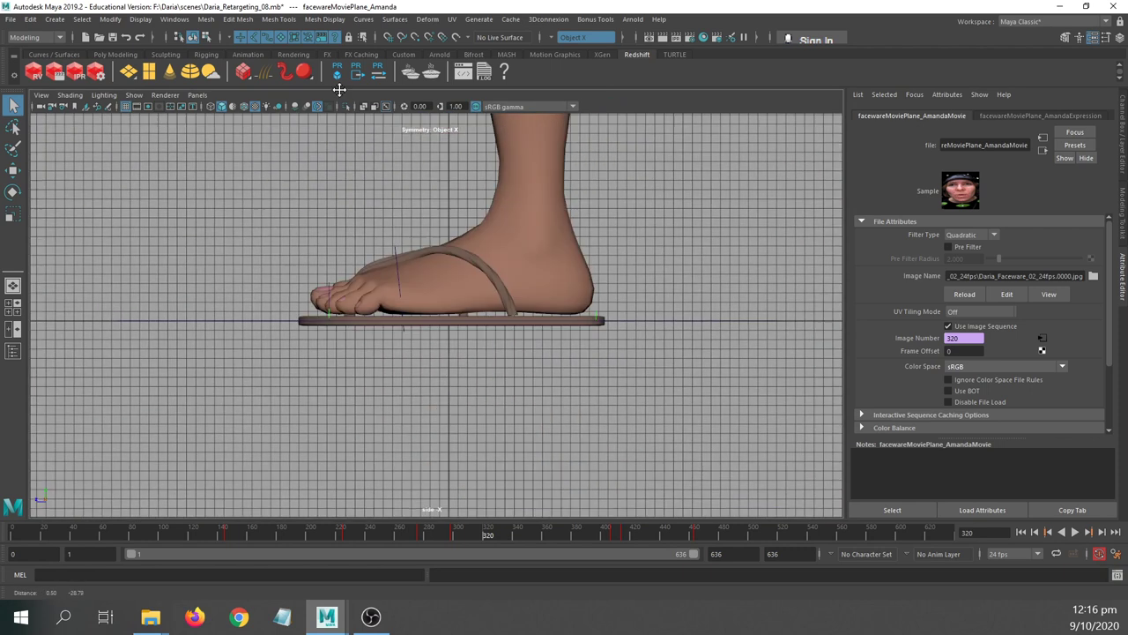
pyautogui.keyDown('alt'); pyautogui.moveTo(369, 279); pyautogui.dragTo(352, 272, button='middle'); pyautogui.keyUp('alt')
pyautogui.keyDown('alt'); pyautogui.moveTo(353, 273); pyautogui.dragTo(766, 348, button='right'); pyautogui.keyUp('alt')
pyautogui.keyDown('alt'); pyautogui.moveTo(507, 333); pyautogui.dragTo(519, 353, button='middle'); pyautogui.keyUp('alt')
pyautogui.keyDown('alt'); pyautogui.moveTo(519, 352); pyautogui.dragTo(300, 335, button='right'); pyautogui.keyUp('alt')
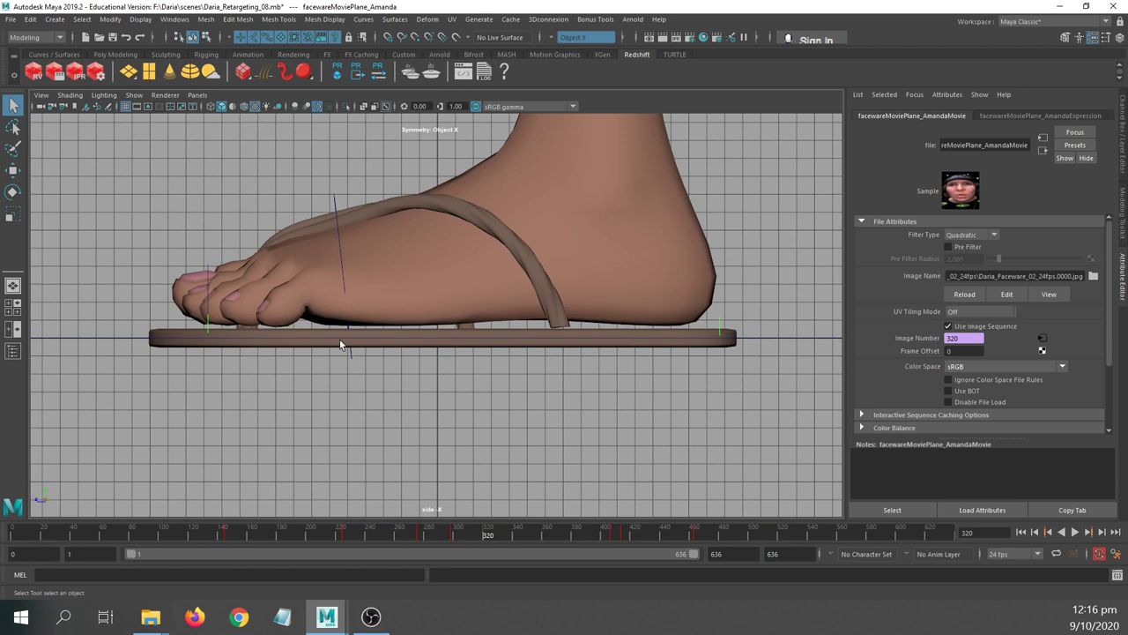
# - Select the main_control curve to compare its height with the sandal sole
pyautogui.click(107, 337)
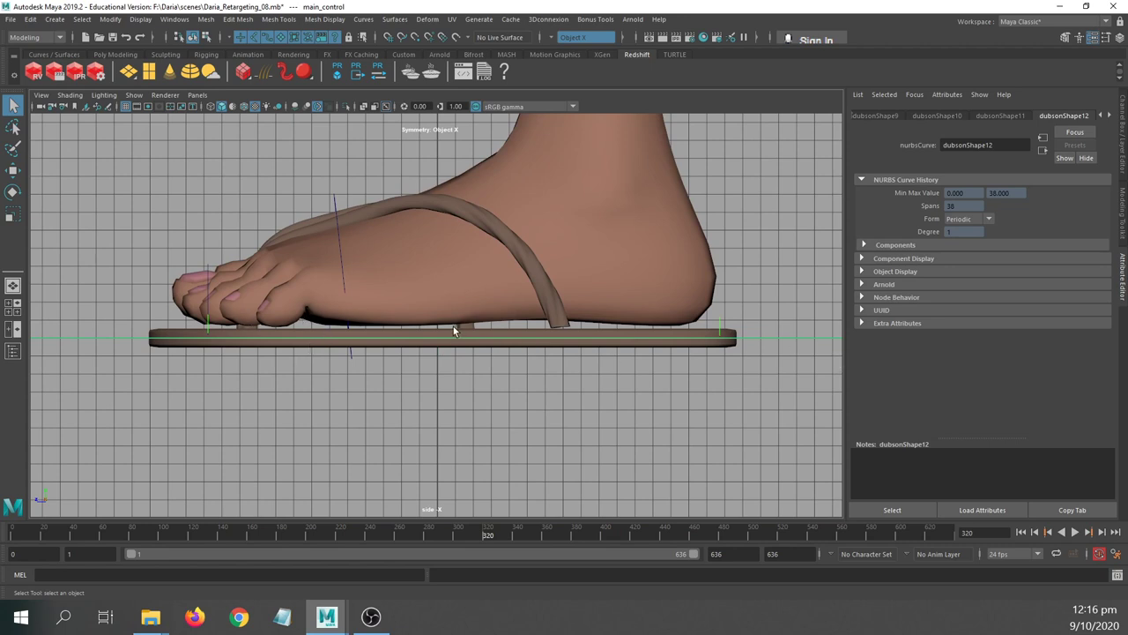
pyautogui.keyDown('alt'); pyautogui.moveTo(718, 350); pyautogui.dragTo(734, 304, button='middle'); pyautogui.keyUp('alt')
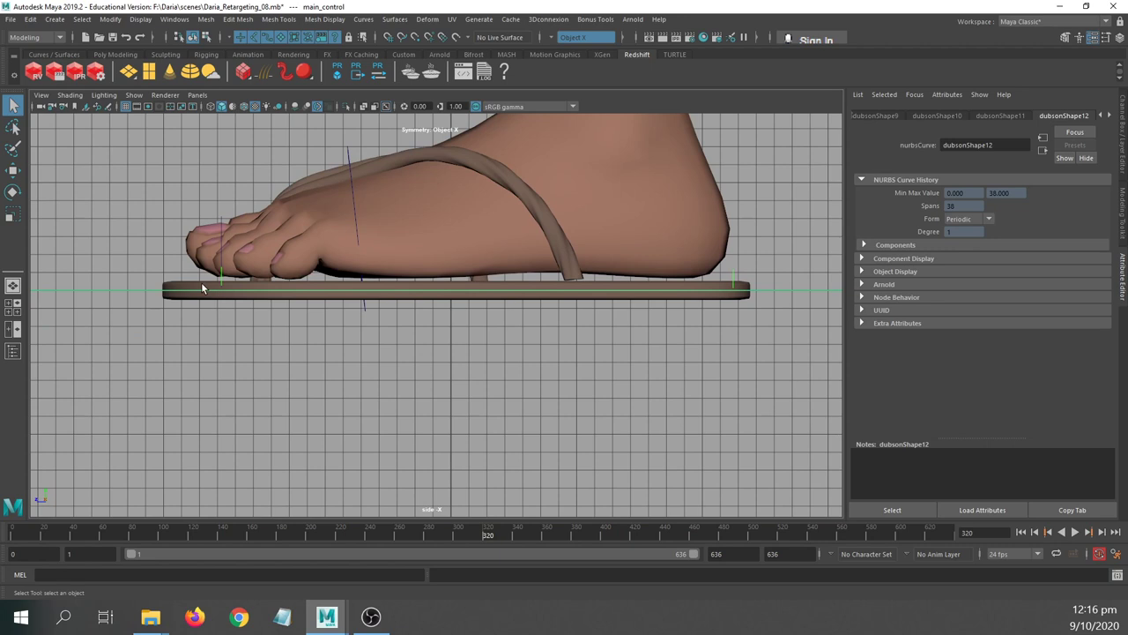
pyautogui.hotkey('ctrl', 'z')
# - Create a polygon plane at the character's feet, lower it below the sandal and scale it uniformly to about 100
pyautogui.click(54, 19)
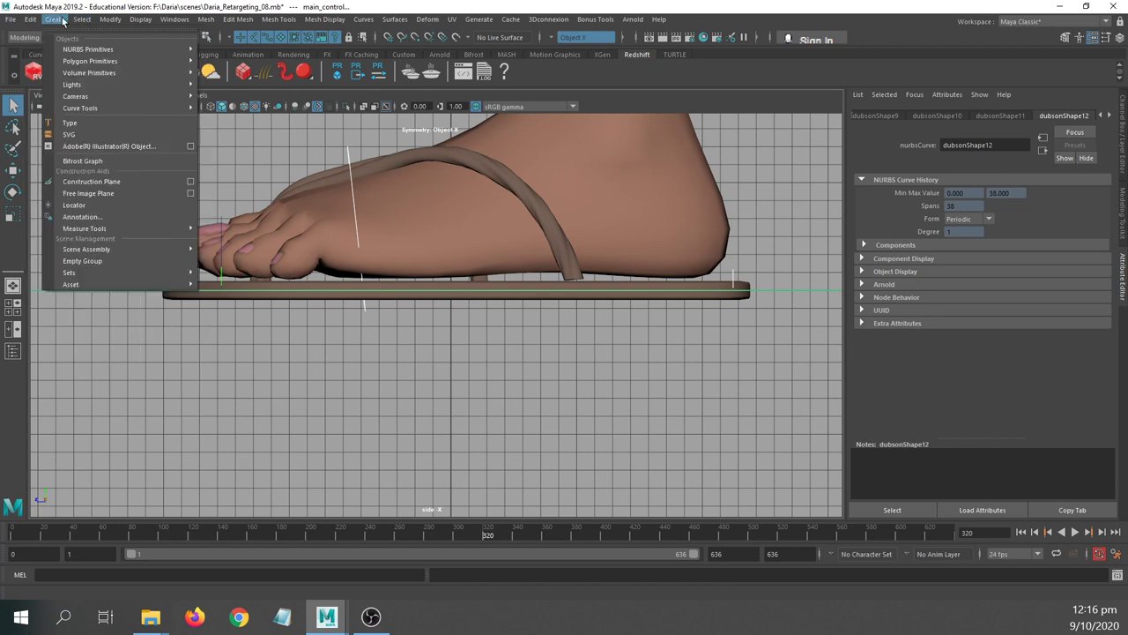
pyautogui.moveTo(97, 61)
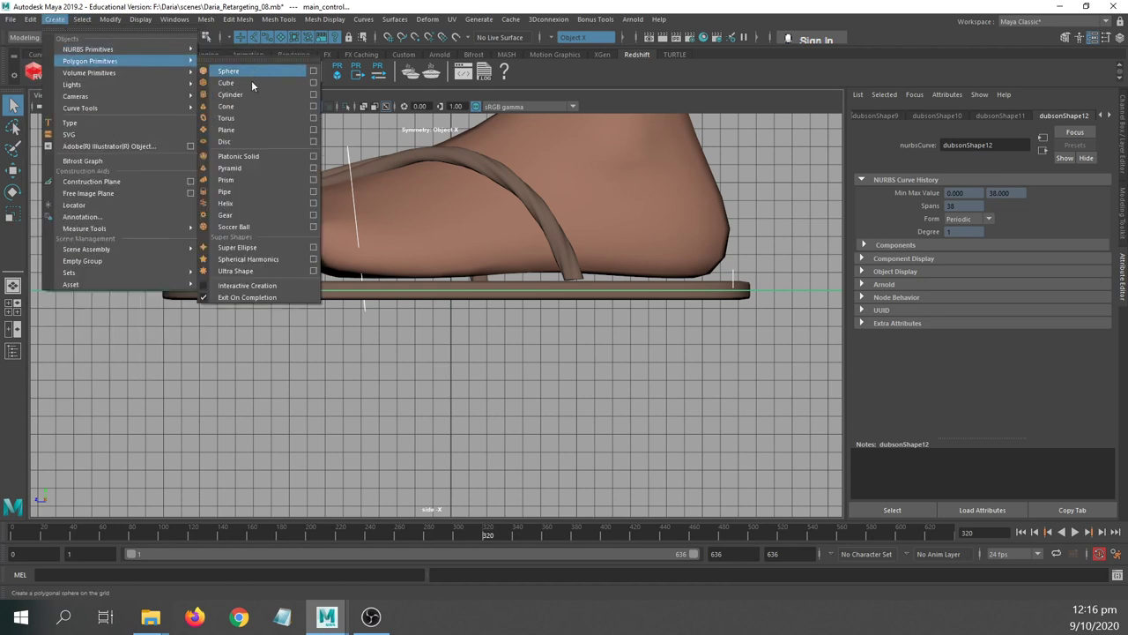
pyautogui.click(251, 129)
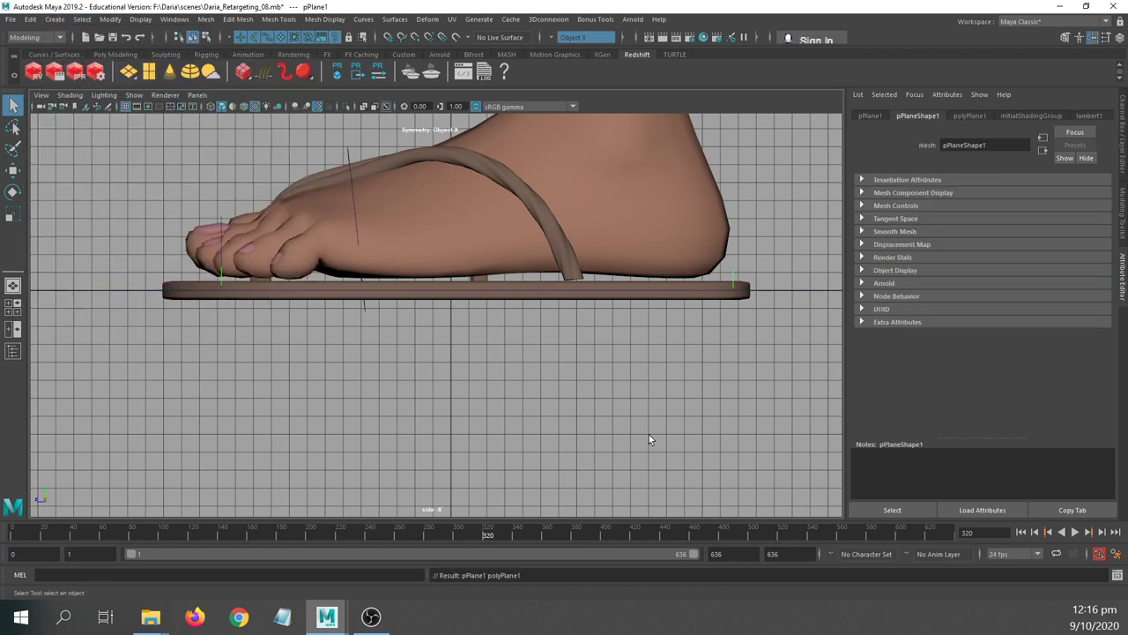
pyautogui.scroll(-3, 276, 326)
pyautogui.press('r')
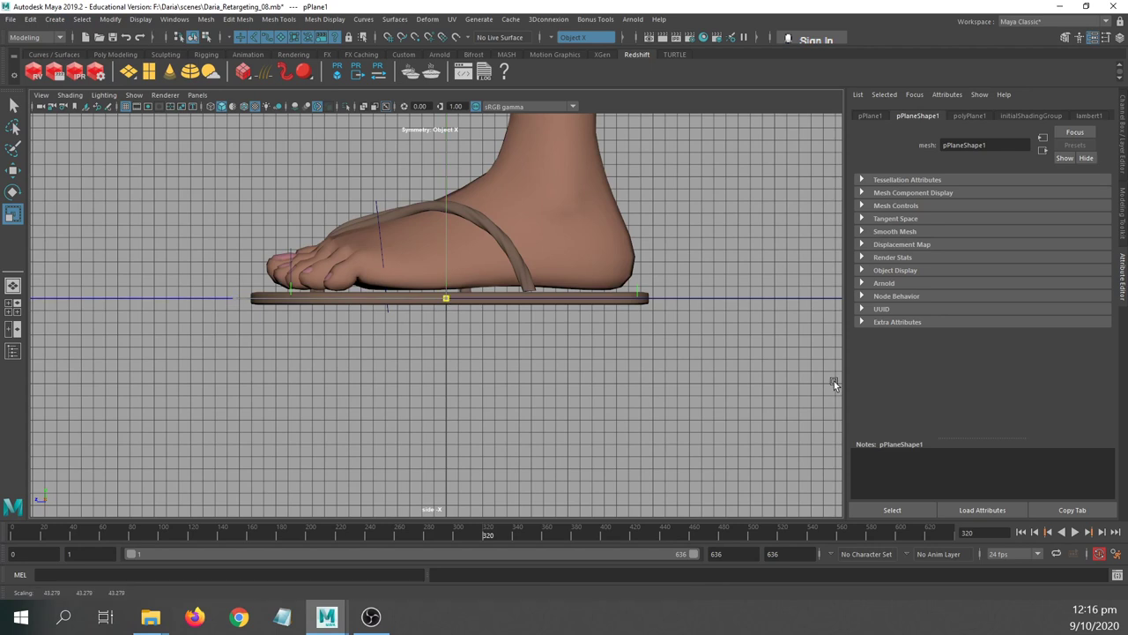
pyautogui.press('w')
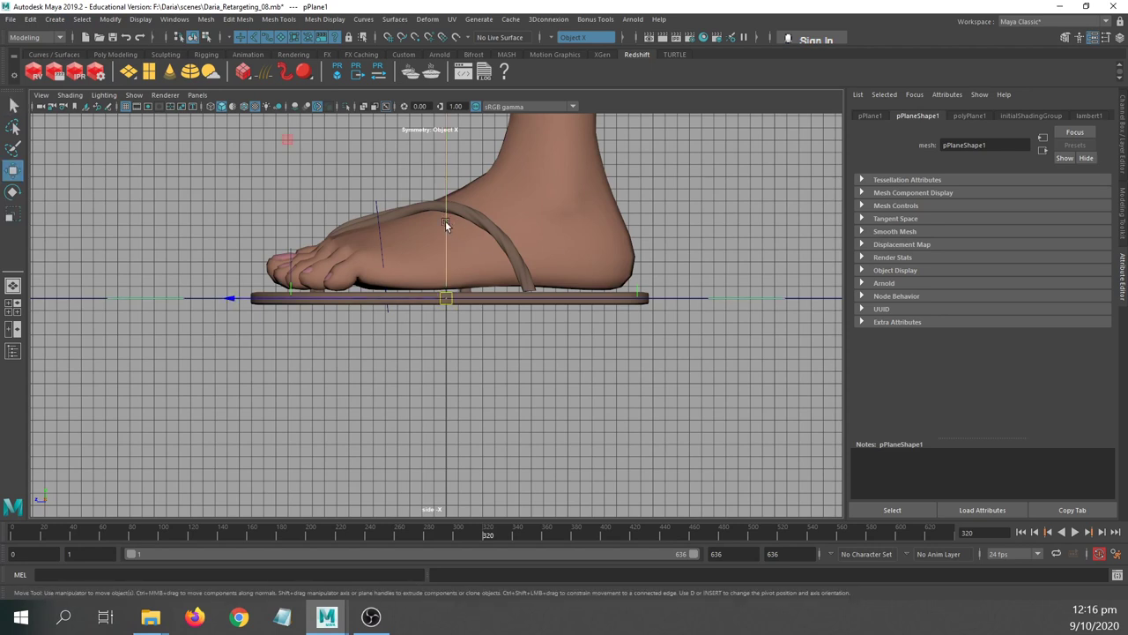
pyautogui.moveTo(445, 224); pyautogui.dragTo(446, 245)
pyautogui.press('r')
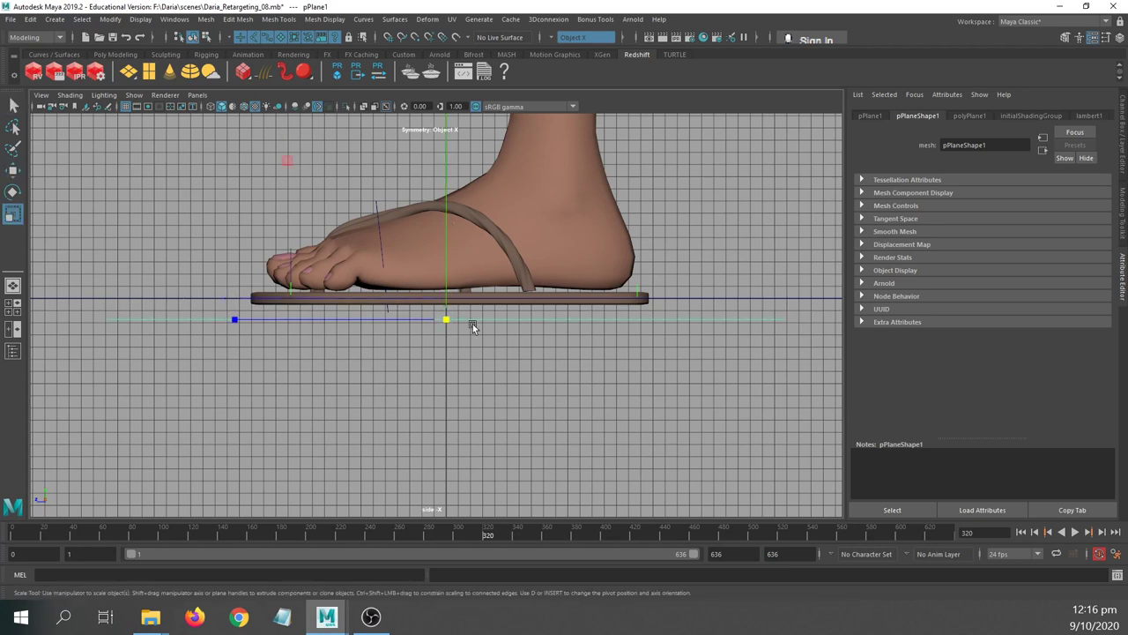
pyautogui.moveTo(446, 317); pyautogui.dragTo(794, 370)
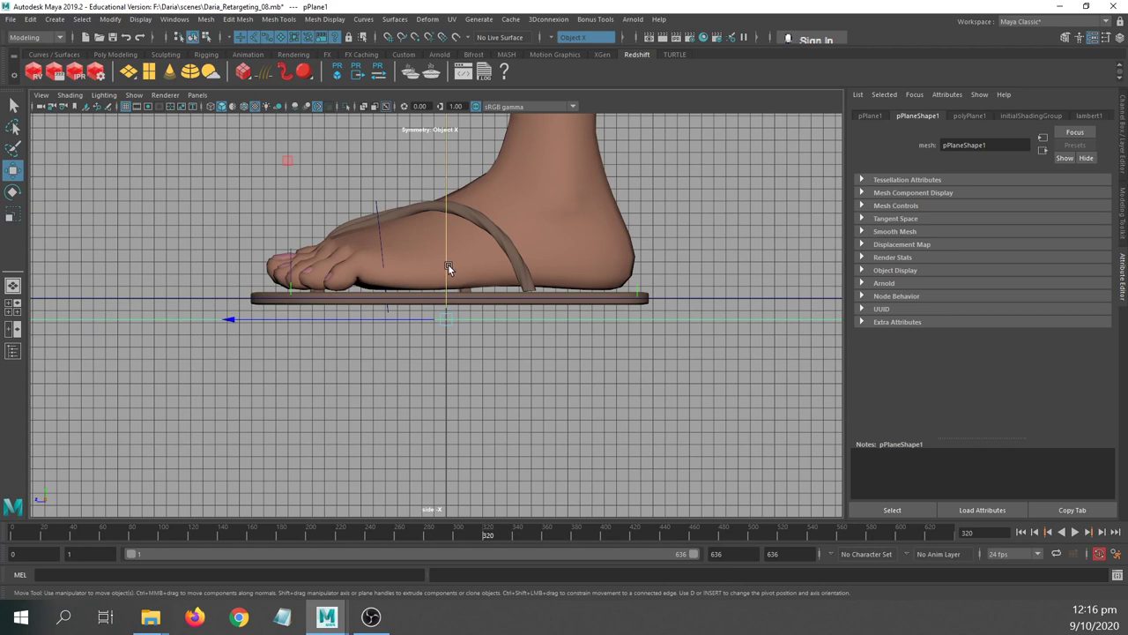
# - Raise the plane to the underside of the sandal sole and set its Translate Y to -0.5
pyautogui.press('w')
pyautogui.moveTo(448, 264); pyautogui.dragTo(459, 249)
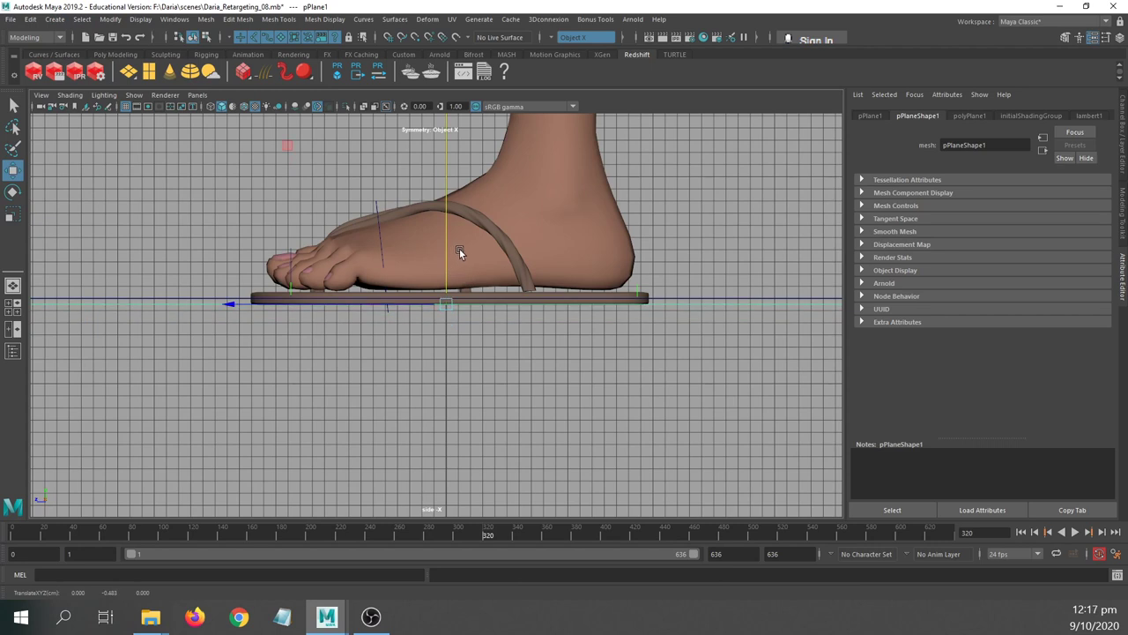
pyautogui.keyDown('alt'); pyautogui.moveTo(459, 249); pyautogui.dragTo(672, 351, button='right'); pyautogui.keyUp('alt')
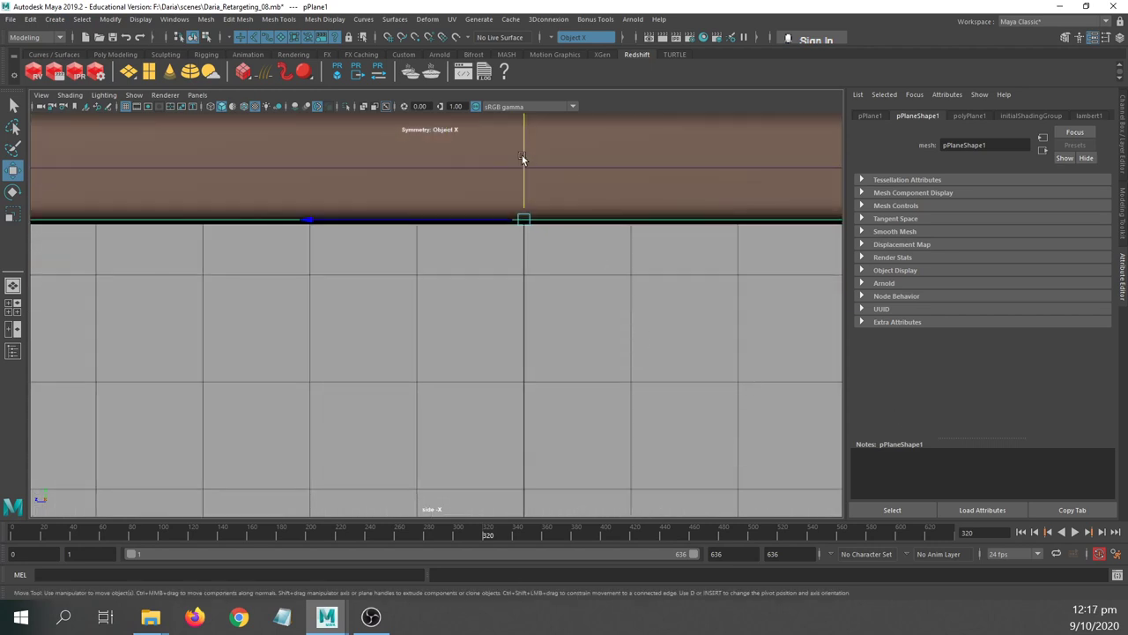
pyautogui.scroll(-5, 519, 257)
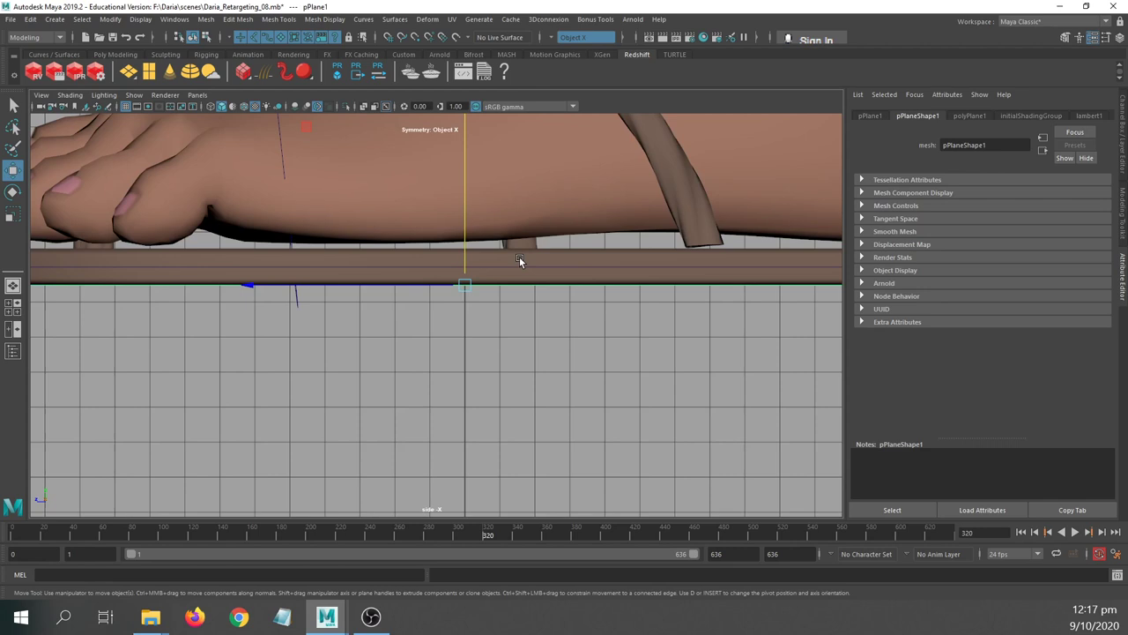
pyautogui.hotkey('ctrl', 'a')
pyautogui.click(1092, 139)
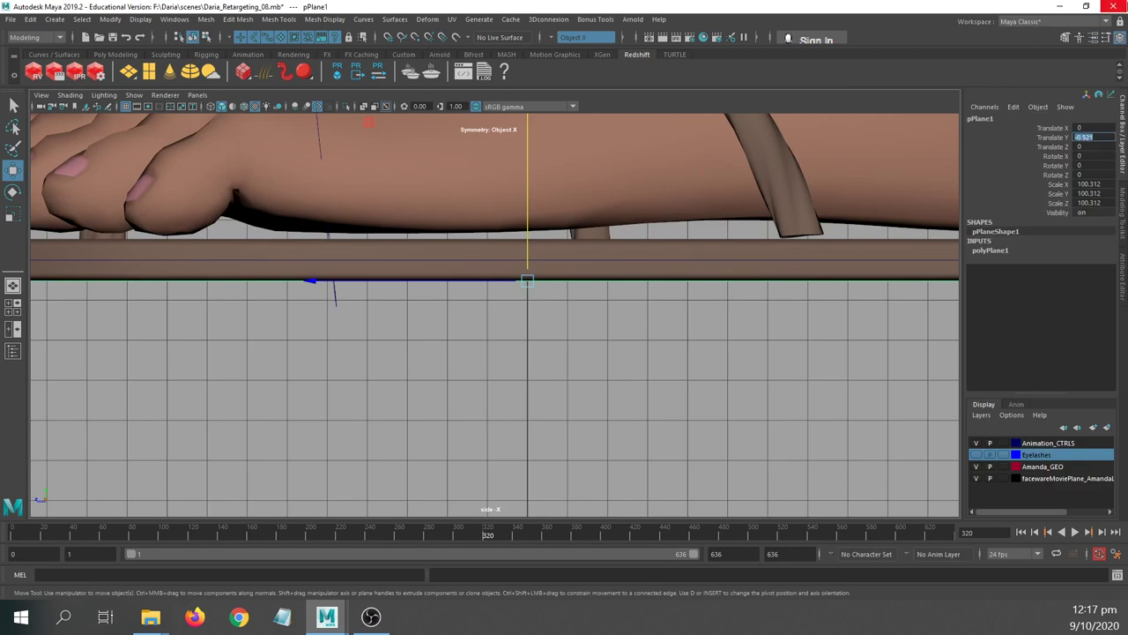
pyautogui.write('-0.5')
pyautogui.press('Return')
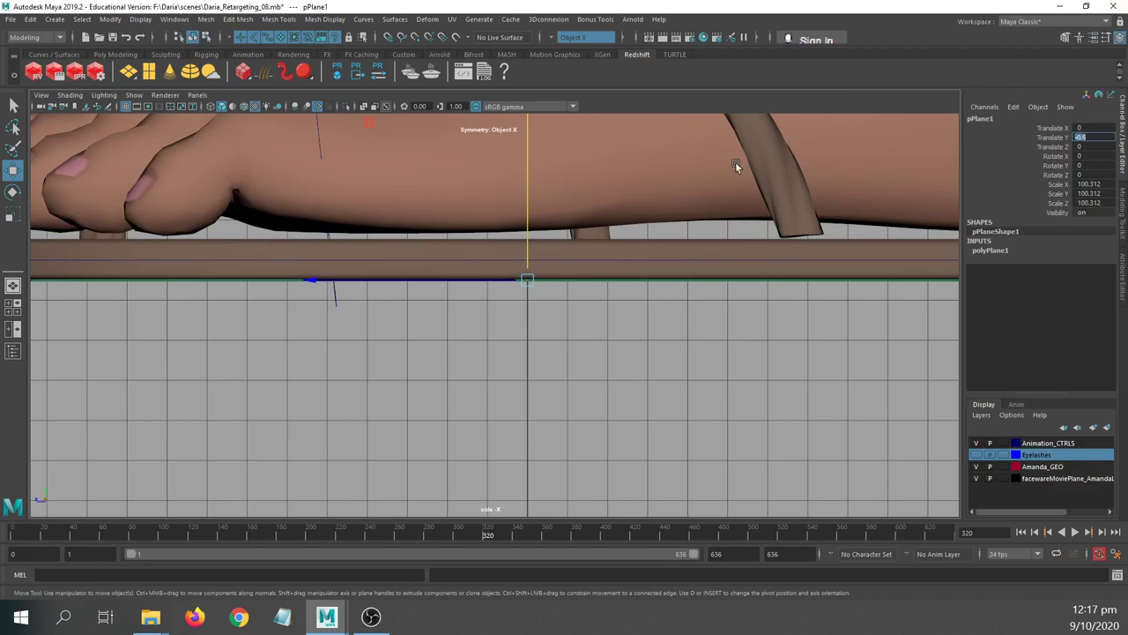
# - Switch to the Maya window holding Daria_Body_01_RETARGET and set the viewport to the orthographic side view
pyautogui.moveTo(327, 617)
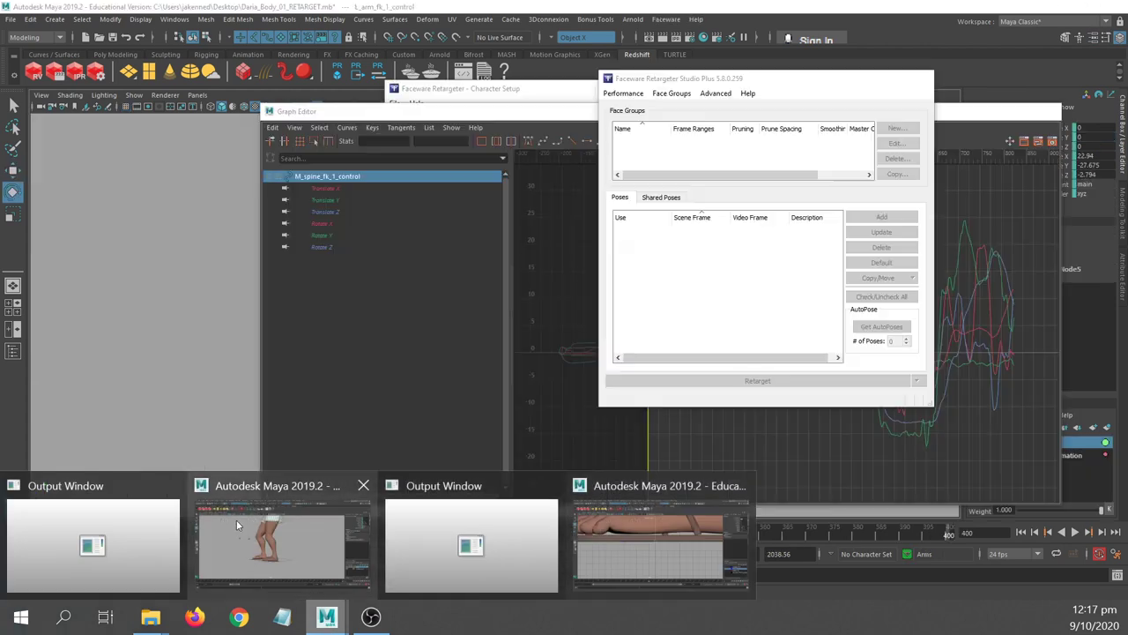
pyautogui.click(236, 519)
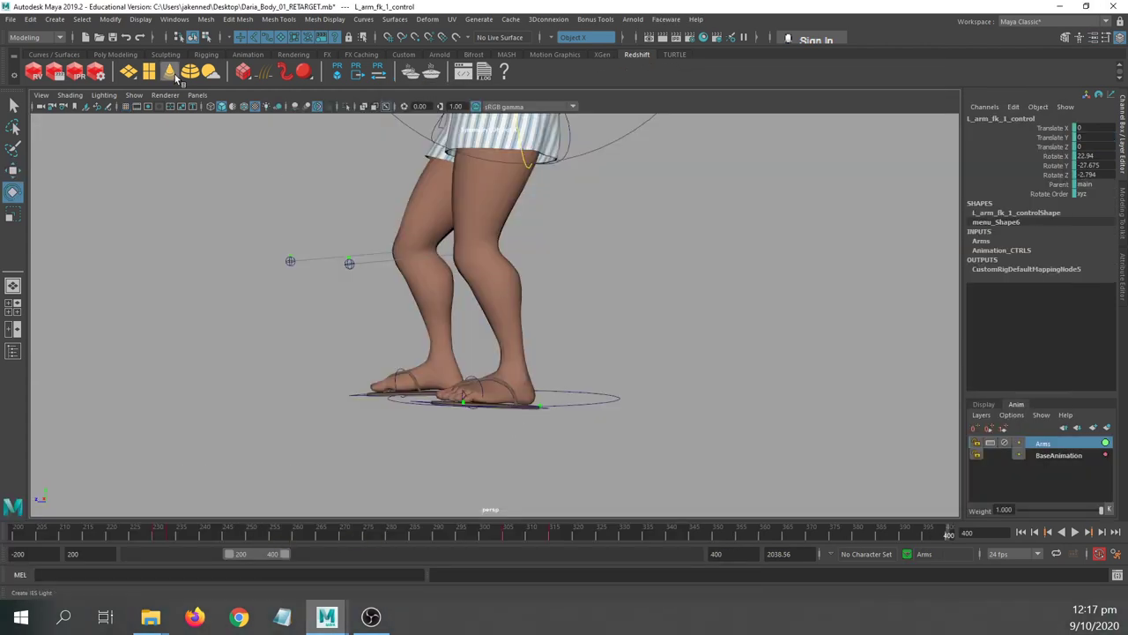
pyautogui.click(197, 94)
pyautogui.moveTo(220, 119)
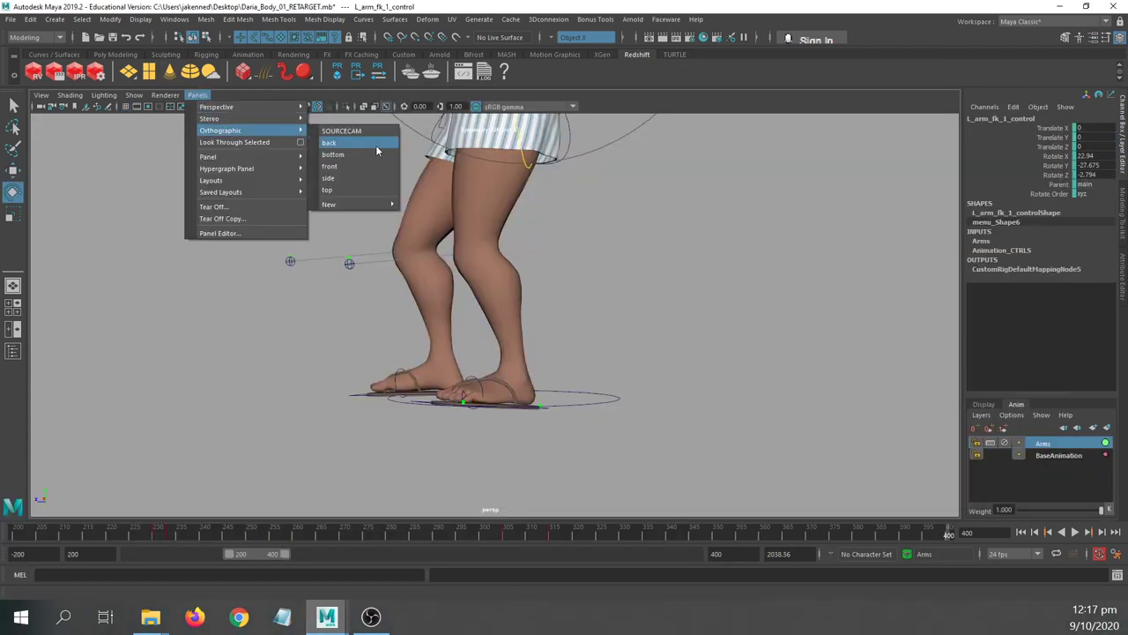
pyautogui.click(371, 172)
# - Create a polygon plane at the animated character's feet and scale it uniformly to about 153
pyautogui.keyDown('alt'); pyautogui.moveTo(458, 274); pyautogui.dragTo(357, 341, button='right'); pyautogui.keyUp('alt')
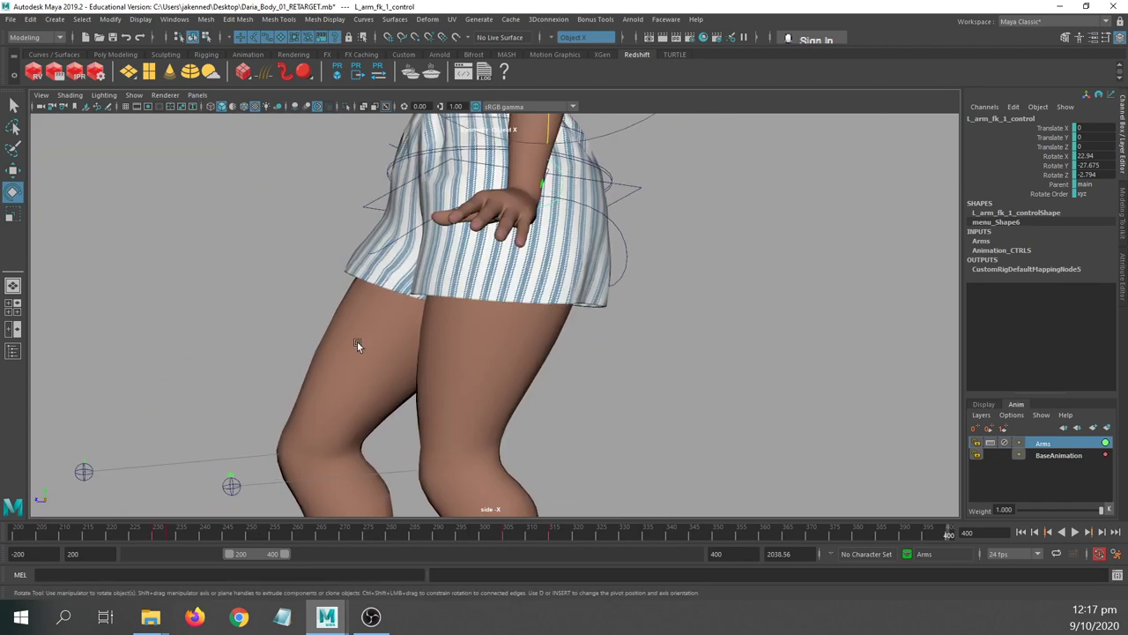
pyautogui.keyDown('alt'); pyautogui.moveTo(357, 341); pyautogui.dragTo(369, 288, button='middle'); pyautogui.keyUp('alt')
pyautogui.click(81, 18)
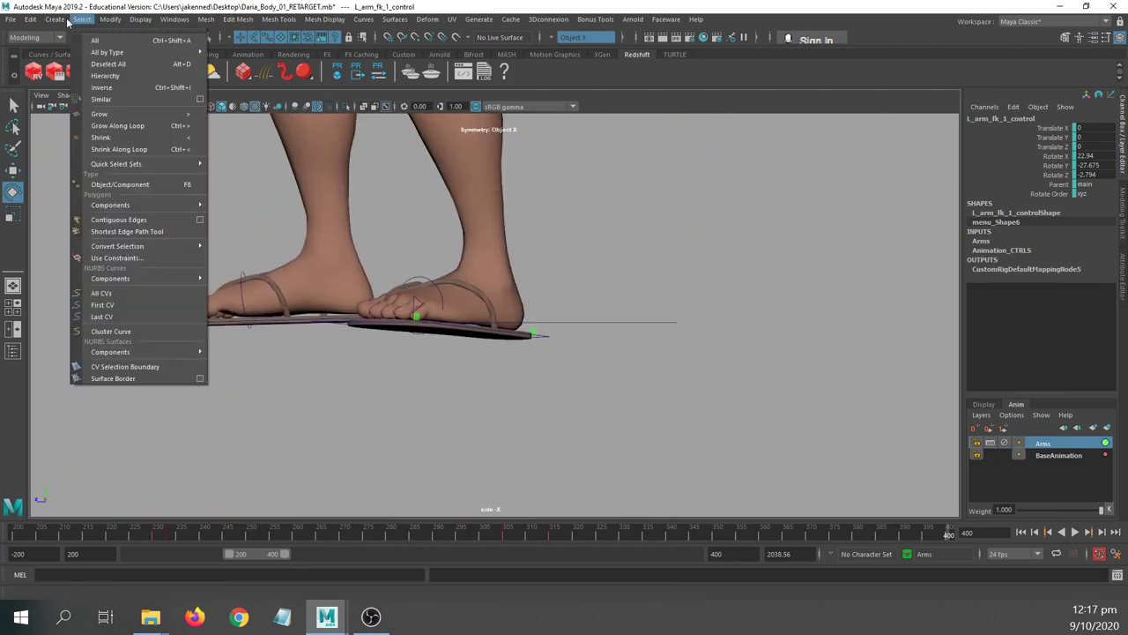
pyautogui.moveTo(55, 19)
pyautogui.moveTo(80, 74)
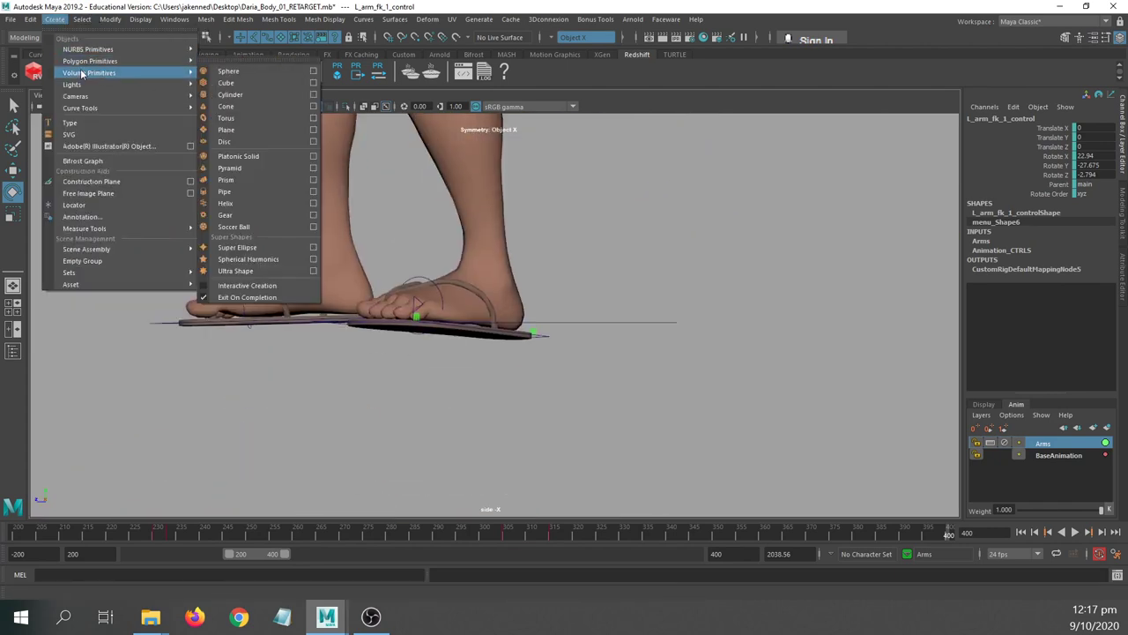
pyautogui.click(231, 130)
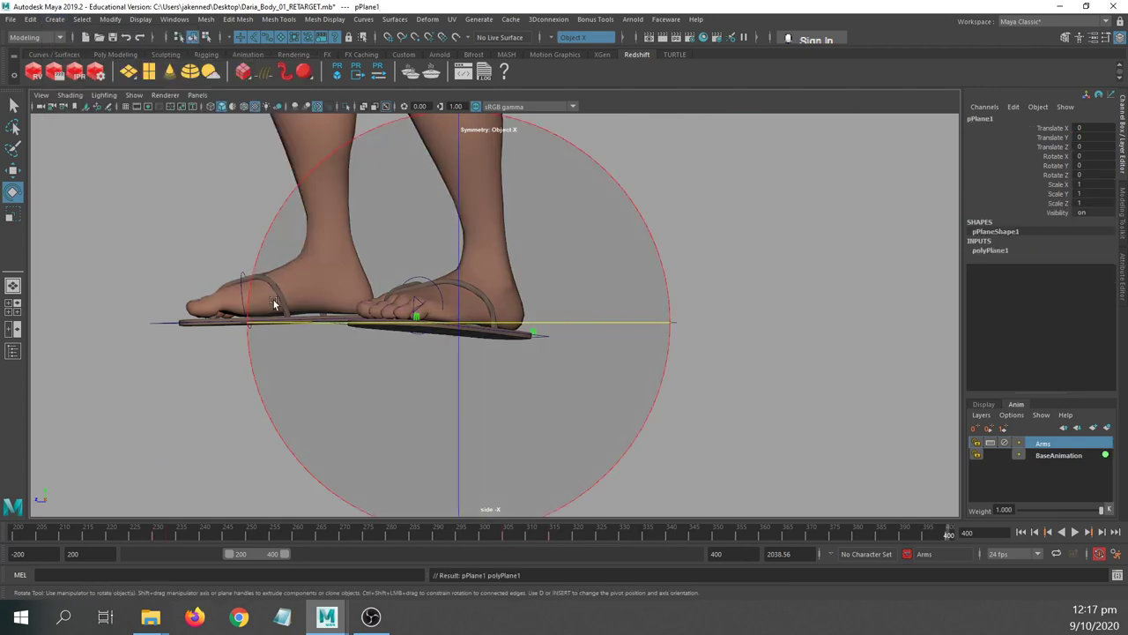
pyautogui.press('r')
pyautogui.moveTo(458, 323); pyautogui.dragTo(1106, 394)
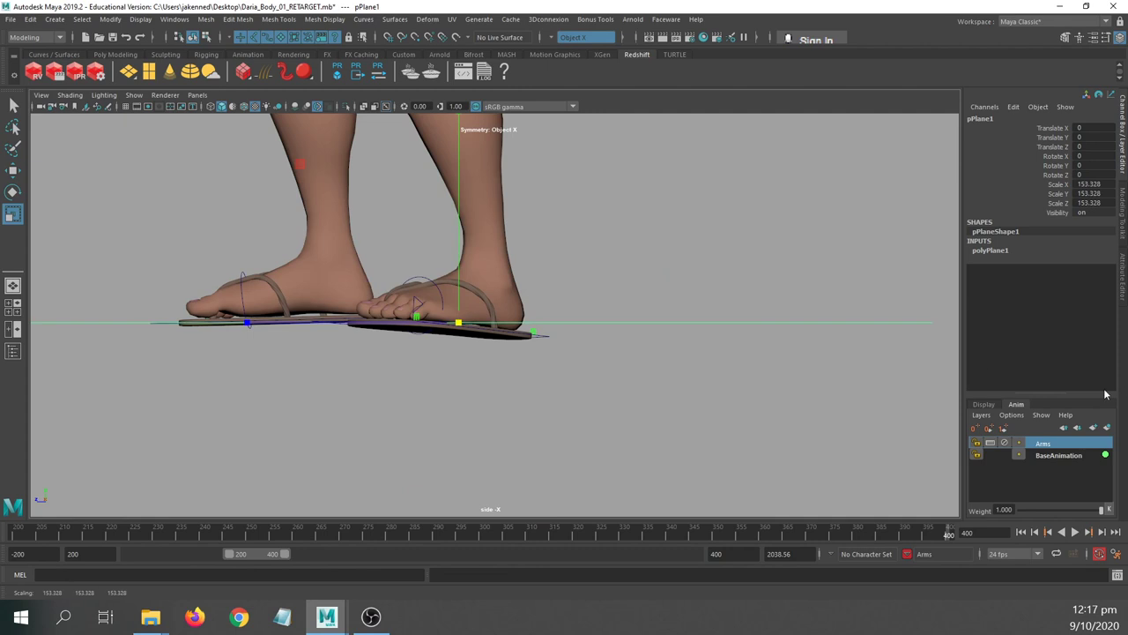
# - Lower the new ground plane and set its Translate Y to -0.5
pyautogui.press('w')
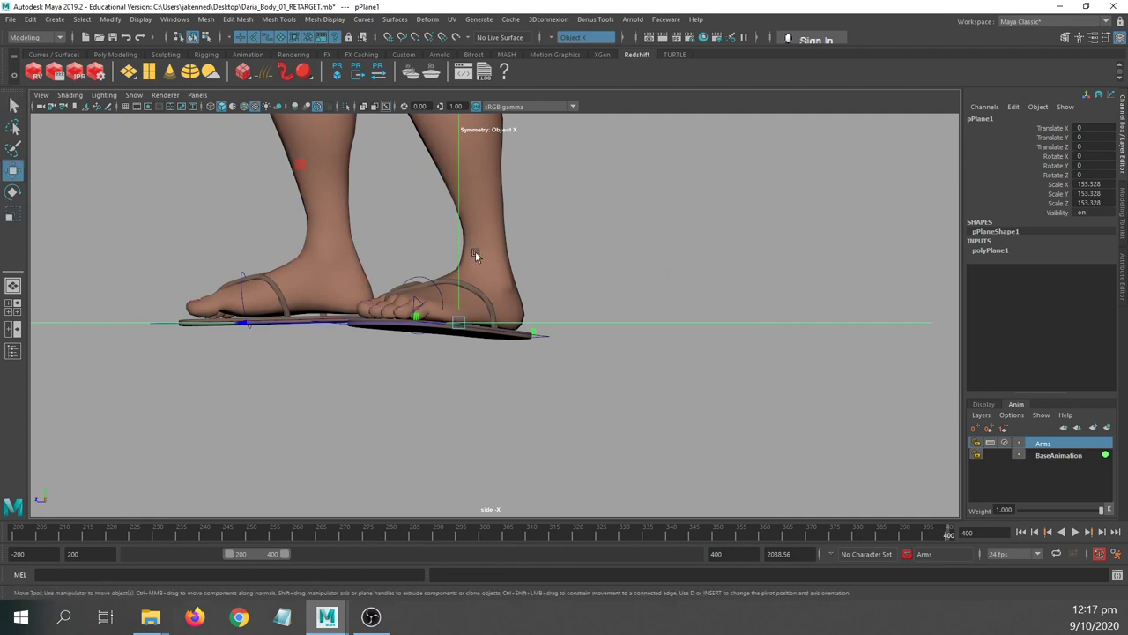
pyautogui.moveTo(456, 252); pyautogui.dragTo(461, 263)
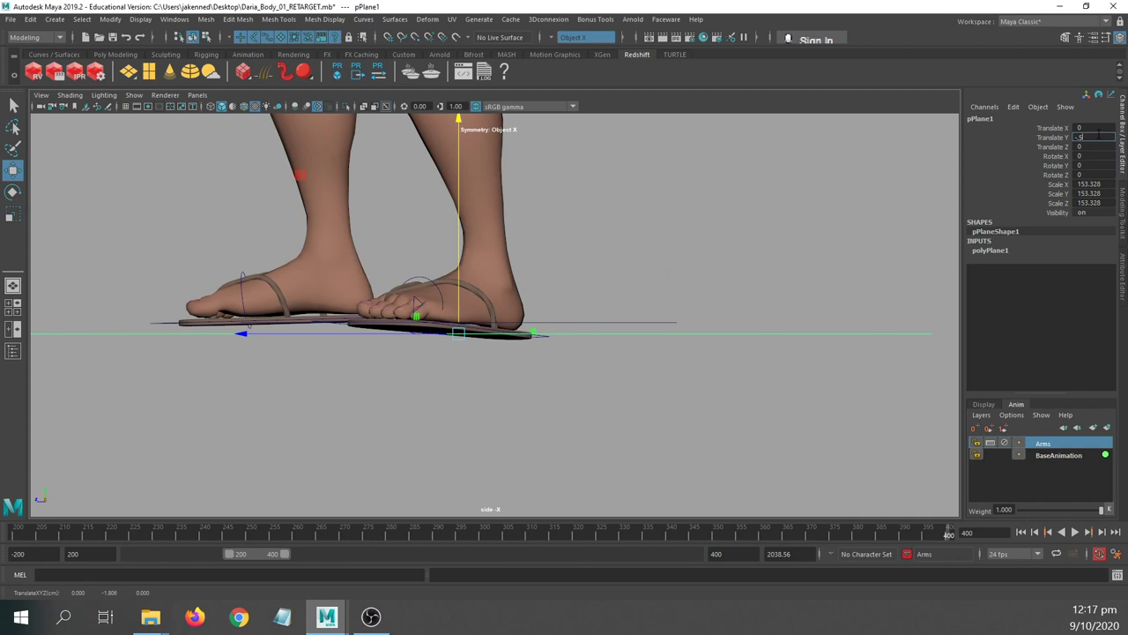
pyautogui.press('Return')
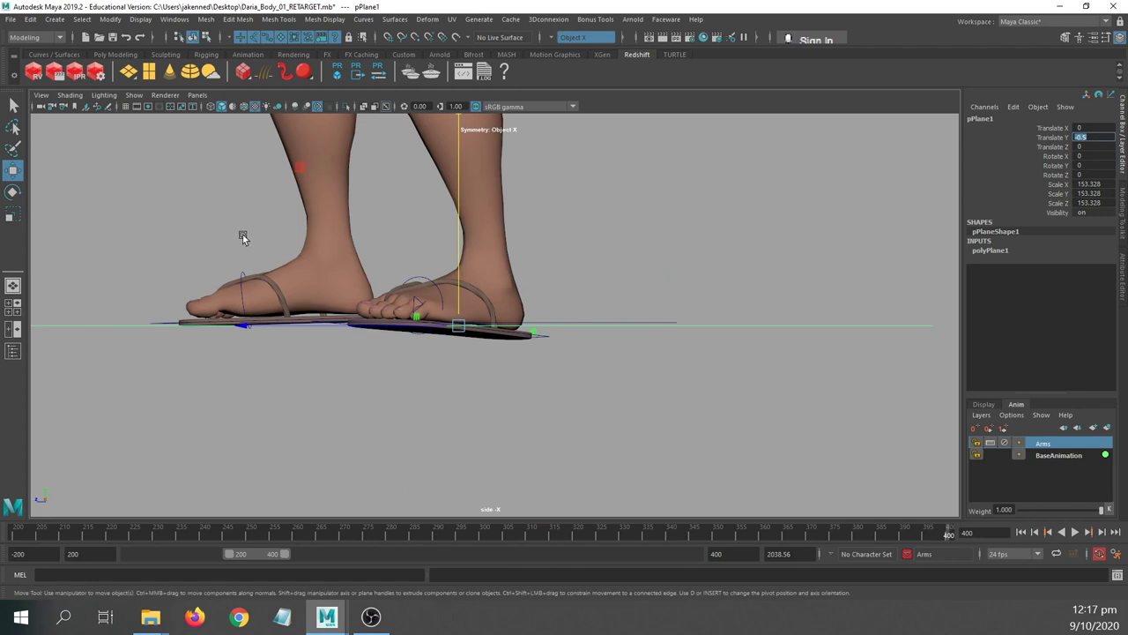
# - Examine the left sandal up close against the ground plane and select L_leg_ik_control
pyautogui.keyDown('alt'); pyautogui.moveTo(377, 236); pyautogui.dragTo(508, 315, button='right'); pyautogui.keyUp('alt')
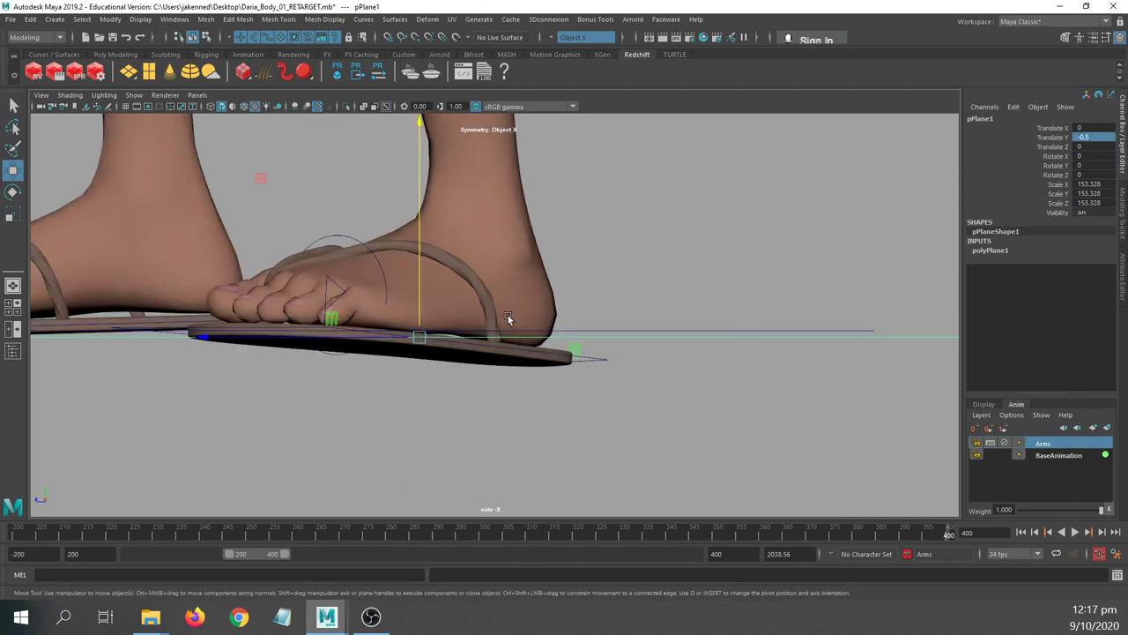
pyautogui.keyDown('alt'); pyautogui.moveTo(513, 308); pyautogui.dragTo(559, 187, button='middle'); pyautogui.keyUp('alt')
pyautogui.keyDown('alt'); pyautogui.moveTo(509, 196); pyautogui.dragTo(531, 210, button='right'); pyautogui.keyUp('alt')
pyautogui.keyDown('alt'); pyautogui.moveTo(531, 213); pyautogui.dragTo(372, 310, button='middle'); pyautogui.keyUp('alt')
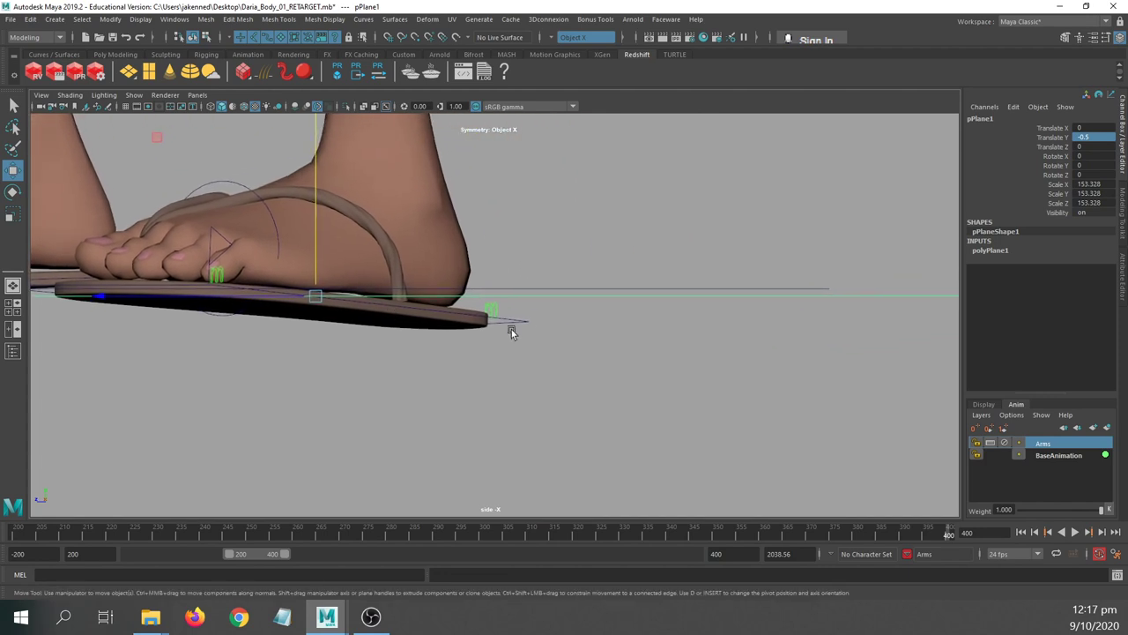
pyautogui.click(515, 319)
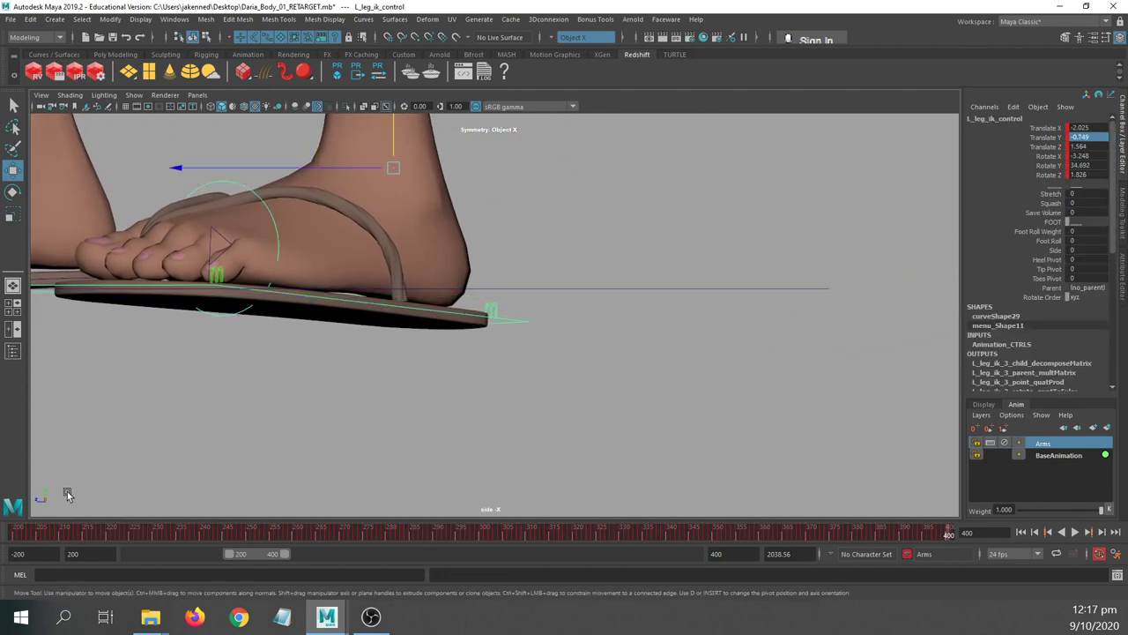
pyautogui.scroll(-3, 529, 309)
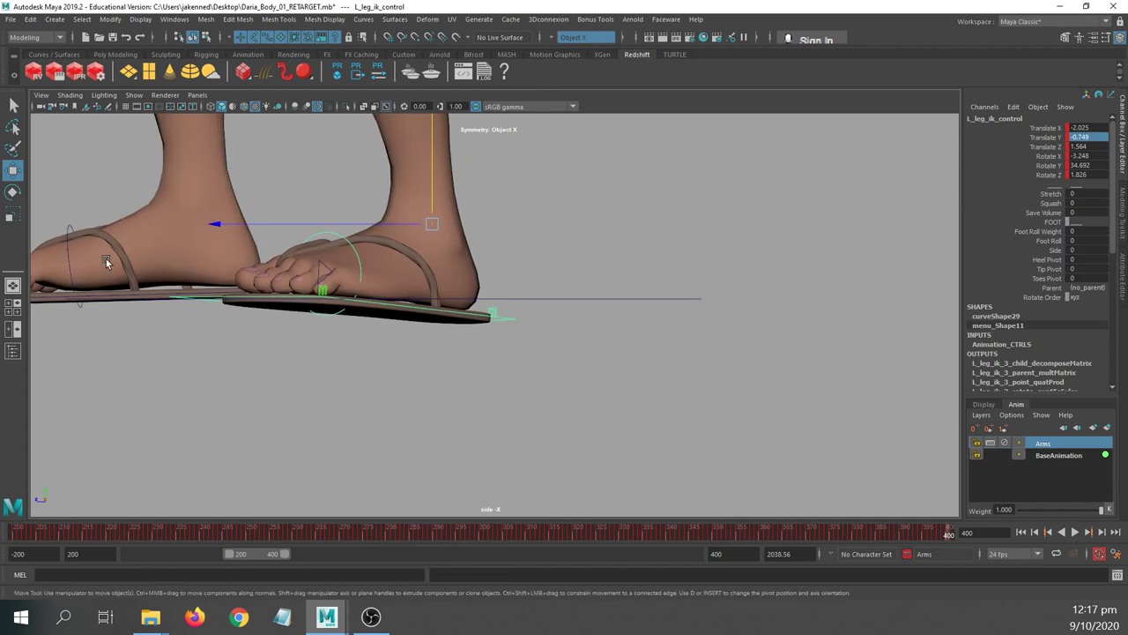
# - Change the top viewport to the persp camera, maximize it and hide the joints in that view
pyautogui.press('space')
pyautogui.press('space')
pyautogui.press('space')
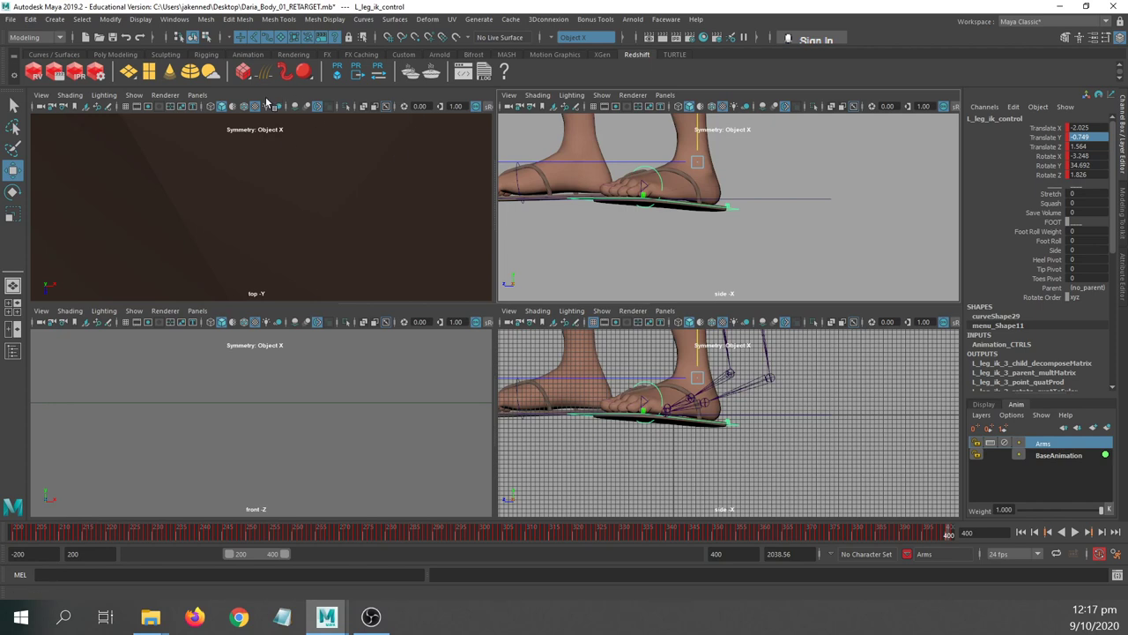
pyautogui.click(197, 94)
pyautogui.moveTo(300, 106)
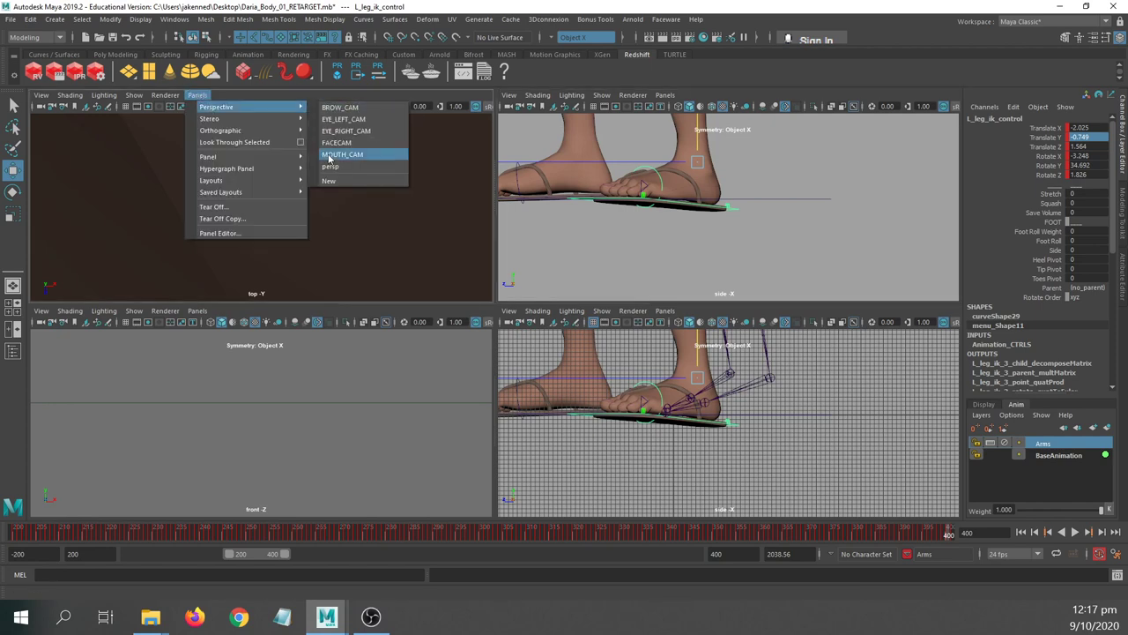
pyautogui.click(331, 165)
pyautogui.press('space')
pyautogui.keyDown('alt'); pyautogui.moveTo(260, 309); pyautogui.dragTo(259, 229); pyautogui.keyUp('alt')
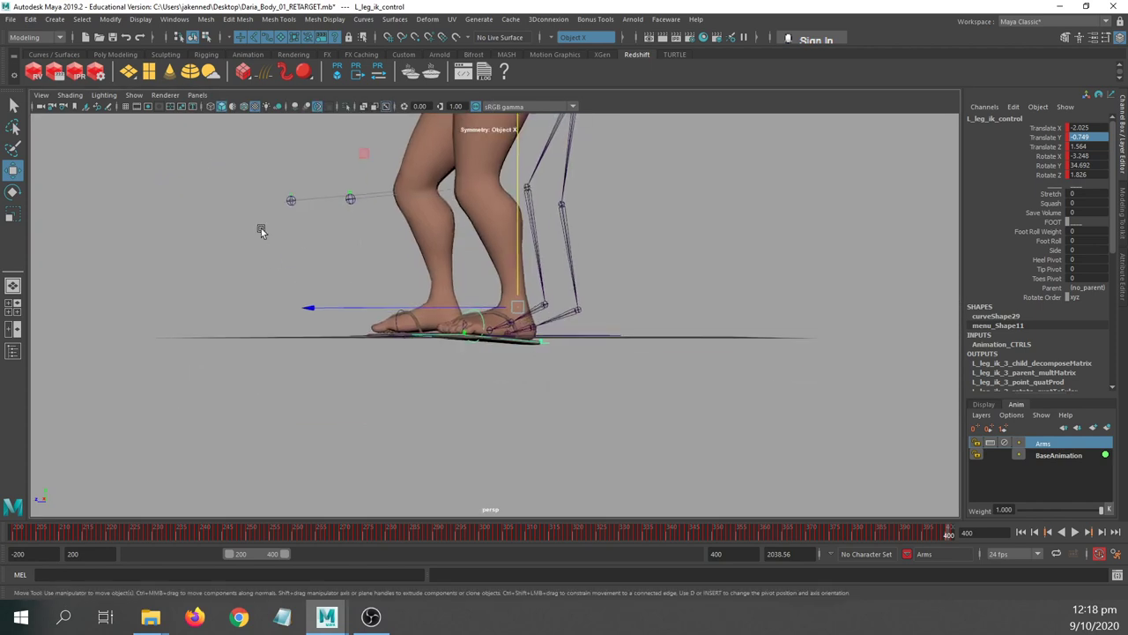
pyautogui.click(134, 95)
pyautogui.click(146, 286)
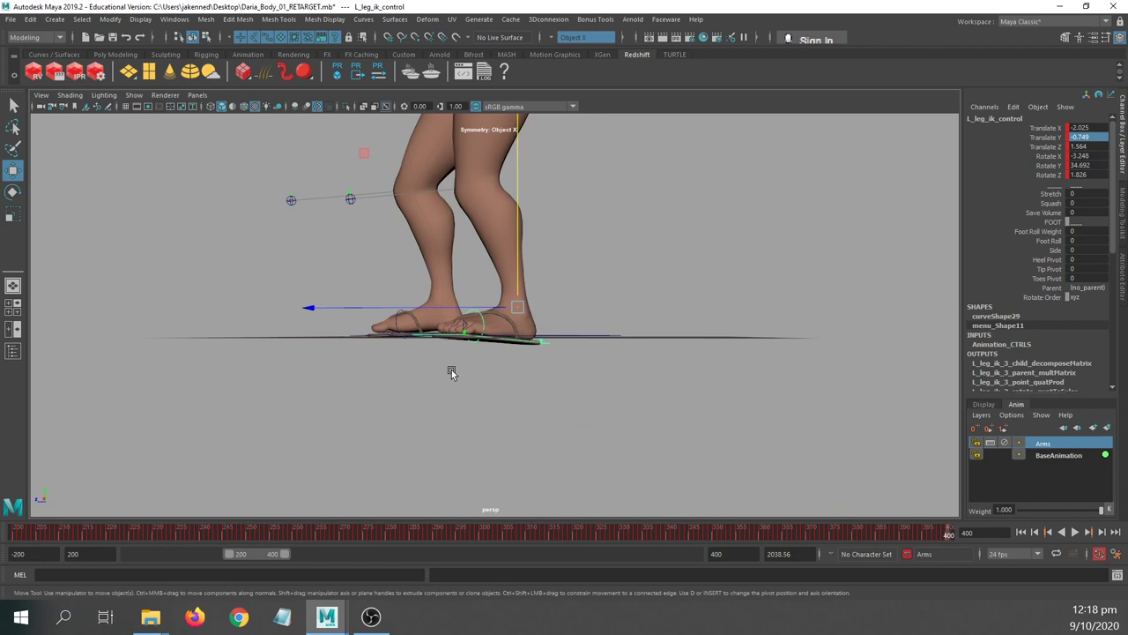
# - Select the toe, option, pole vector and IK controls of both legs together
pyautogui.keyDown('alt'); pyautogui.moveTo(450, 373); pyautogui.dragTo(382, 370); pyautogui.keyUp('alt')
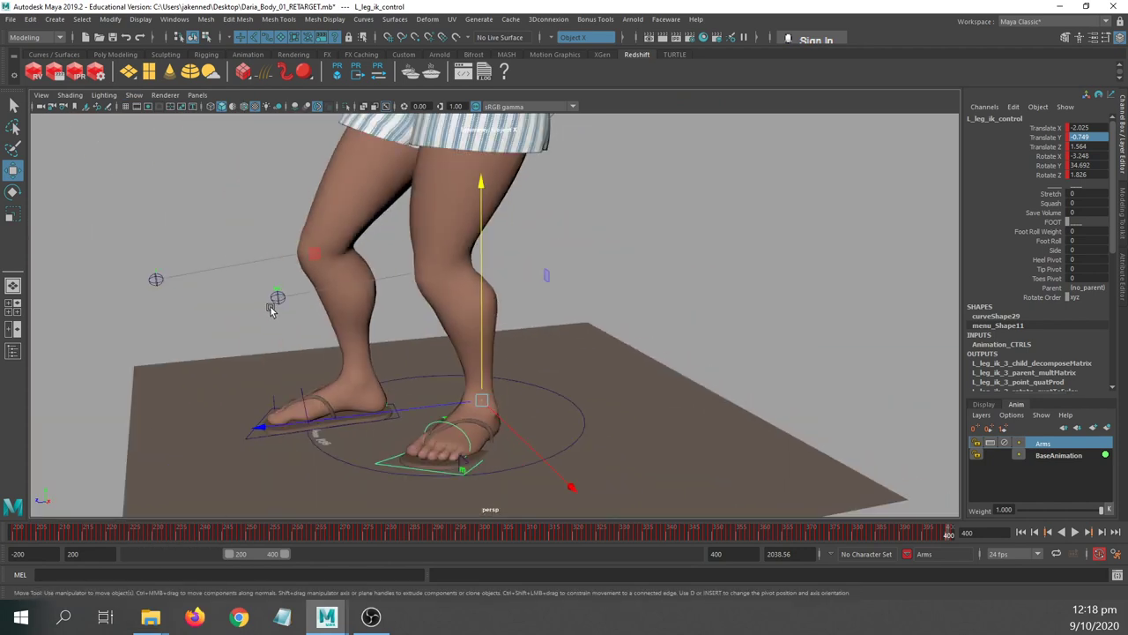
pyautogui.click(465, 432)
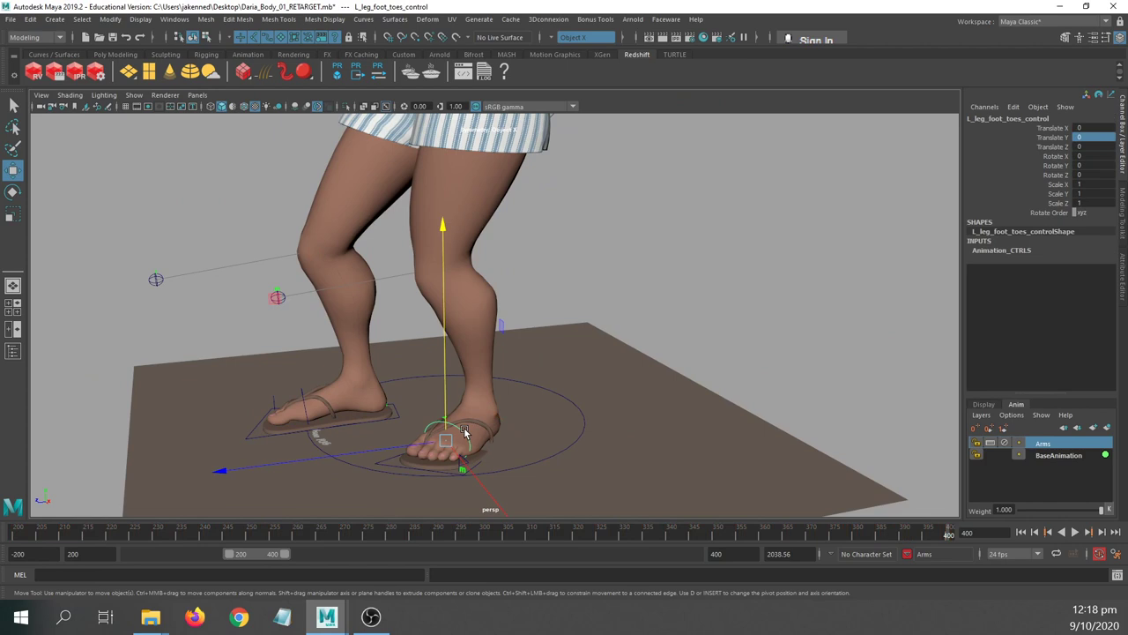
pyautogui.click(302, 399)
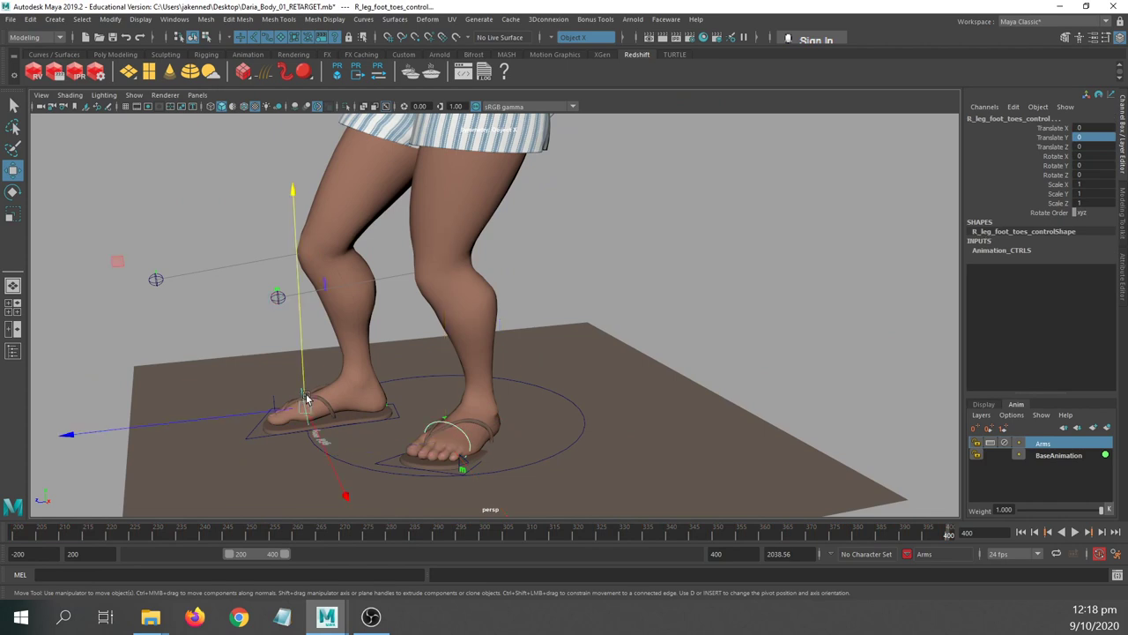
pyautogui.keyDown('alt'); pyautogui.moveTo(306, 399); pyautogui.dragTo(377, 388); pyautogui.keyUp('alt')
pyautogui.click(405, 398)
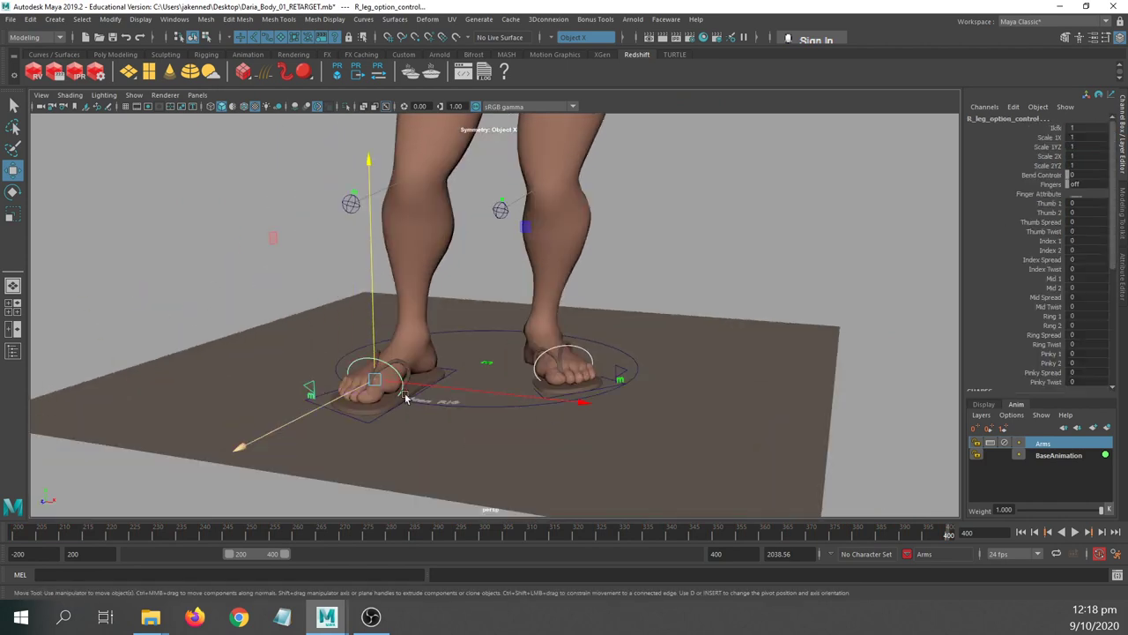
pyautogui.click(351, 208)
pyautogui.click(499, 216)
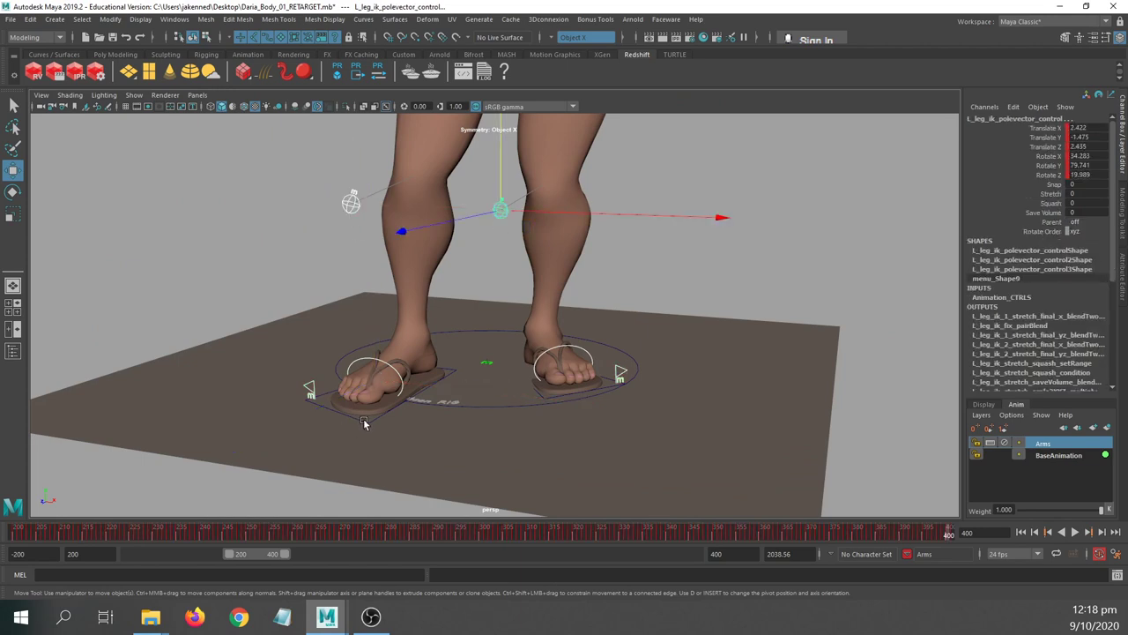
pyautogui.click(364, 423)
pyautogui.click(550, 397)
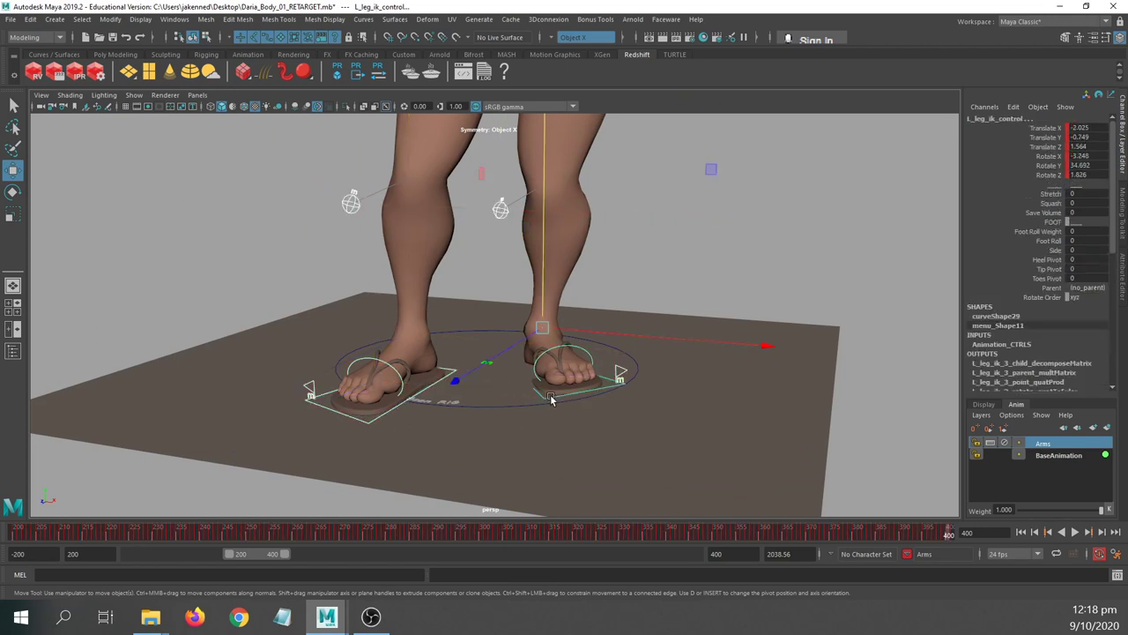
# - Create an animation layer from the selected leg controls, name it Legs and save the scene
pyautogui.keyDown('alt'); pyautogui.moveTo(620, 399); pyautogui.dragTo(340, 428); pyautogui.keyUp('alt')
pyautogui.keyDown('alt'); pyautogui.moveTo(496, 416); pyautogui.dragTo(670, 383); pyautogui.keyUp('alt')
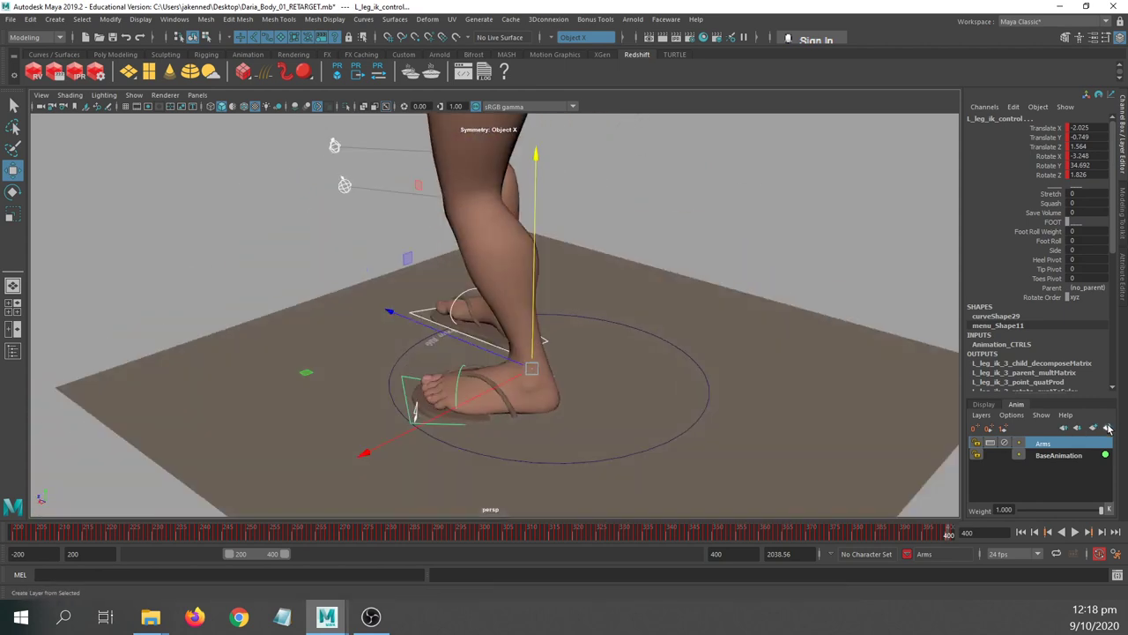
pyautogui.click(1107, 427)
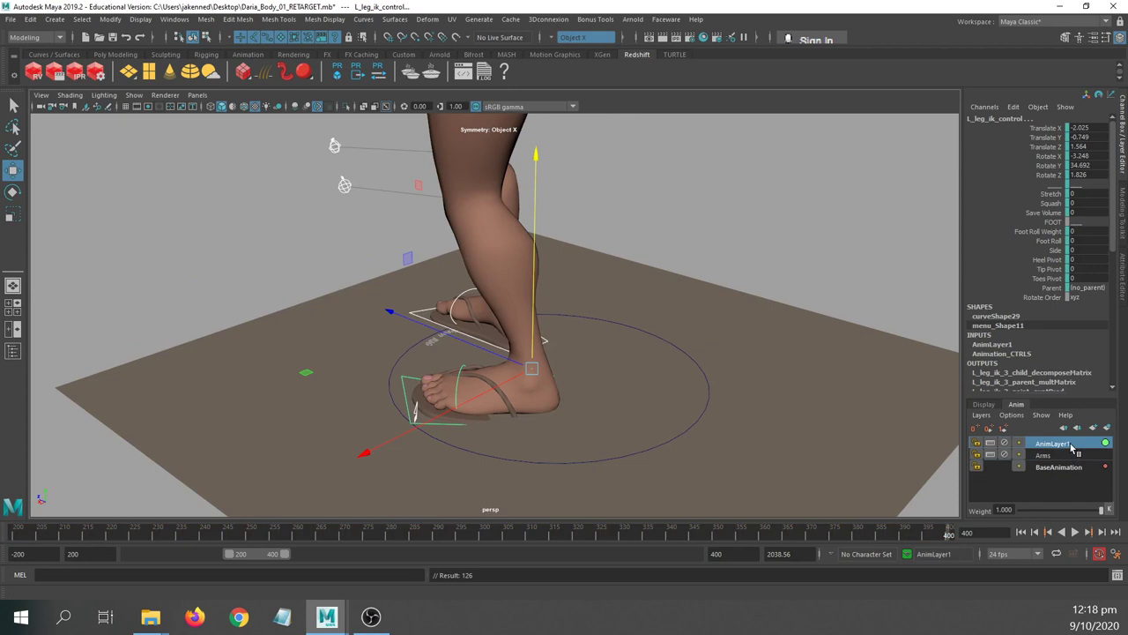
pyautogui.doubleClick(1058, 443)
pyautogui.write('L')
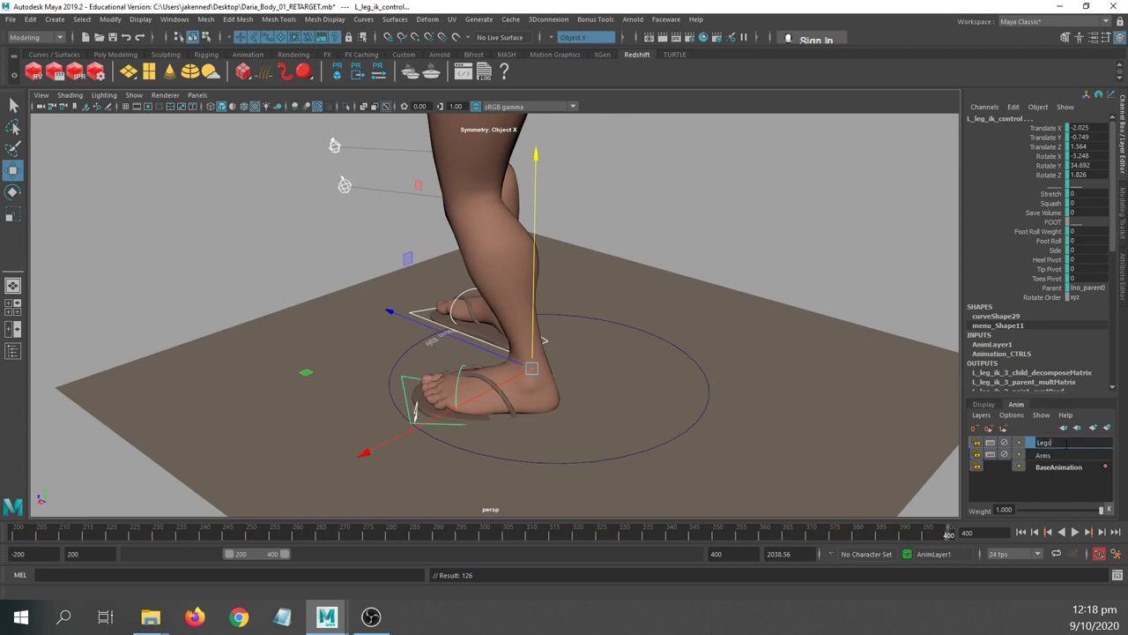
pyautogui.write('egs')
pyautogui.press('Return')
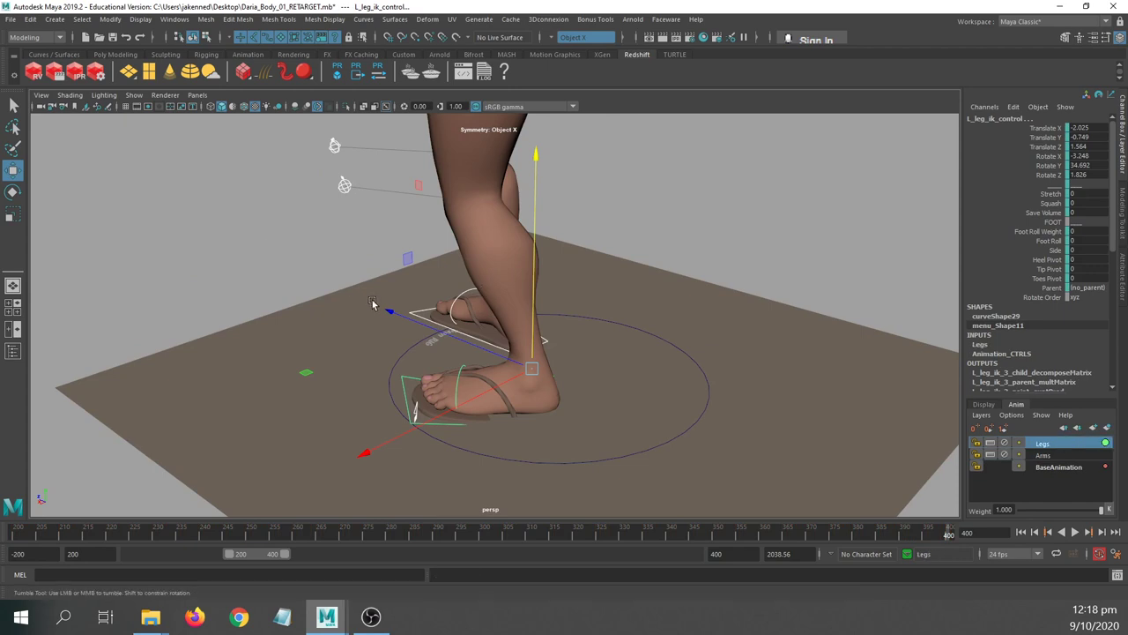
pyautogui.keyDown('alt'); pyautogui.moveTo(374, 303); pyautogui.dragTo(488, 291); pyautogui.keyUp('alt')
pyautogui.hotkey('ctrl', 's')
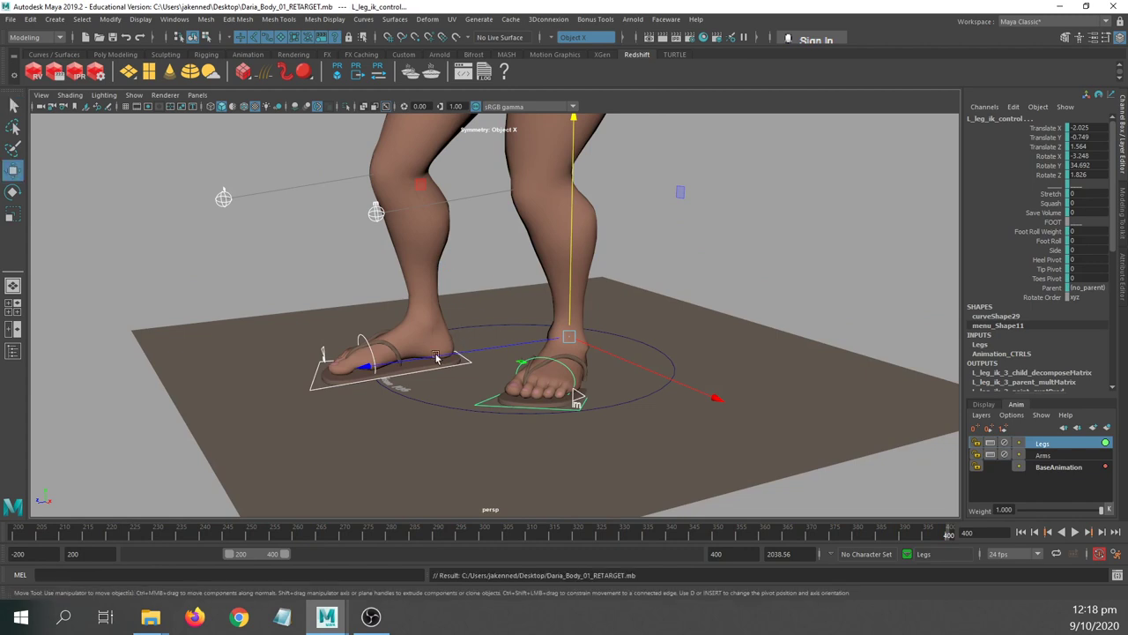
# - Set the playback range start to 0 and move the current time to frame 0
pyautogui.keyDown('alt'); pyautogui.moveTo(573, 396); pyautogui.dragTo(464, 466); pyautogui.keyUp('alt')
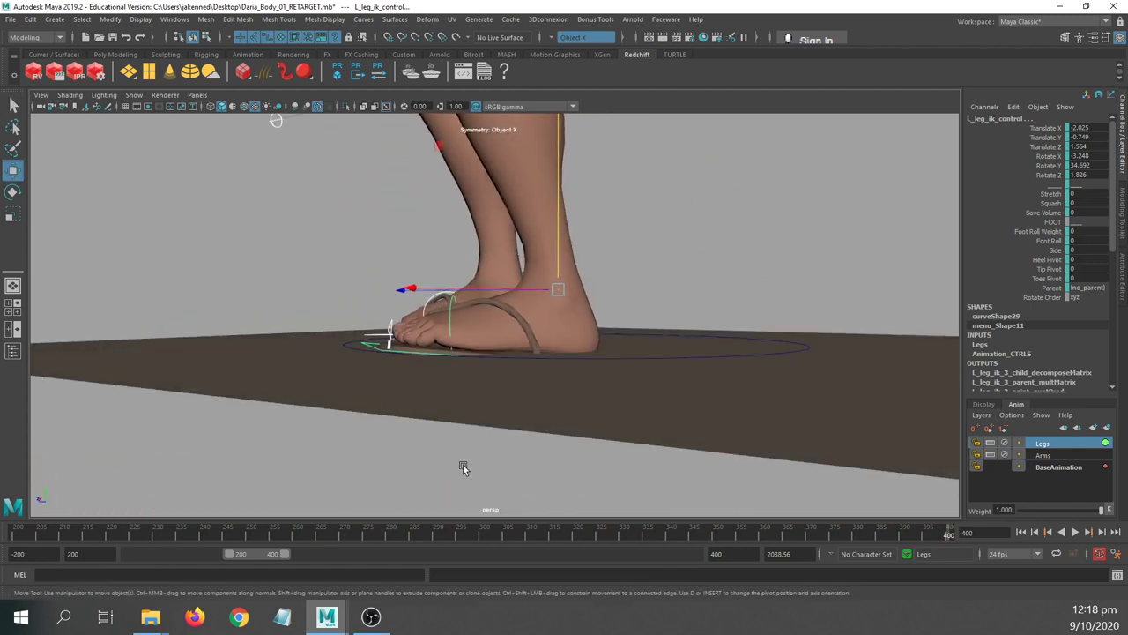
pyautogui.click(20, 535)
pyautogui.moveTo(6, 535); pyautogui.dragTo(1, 535)
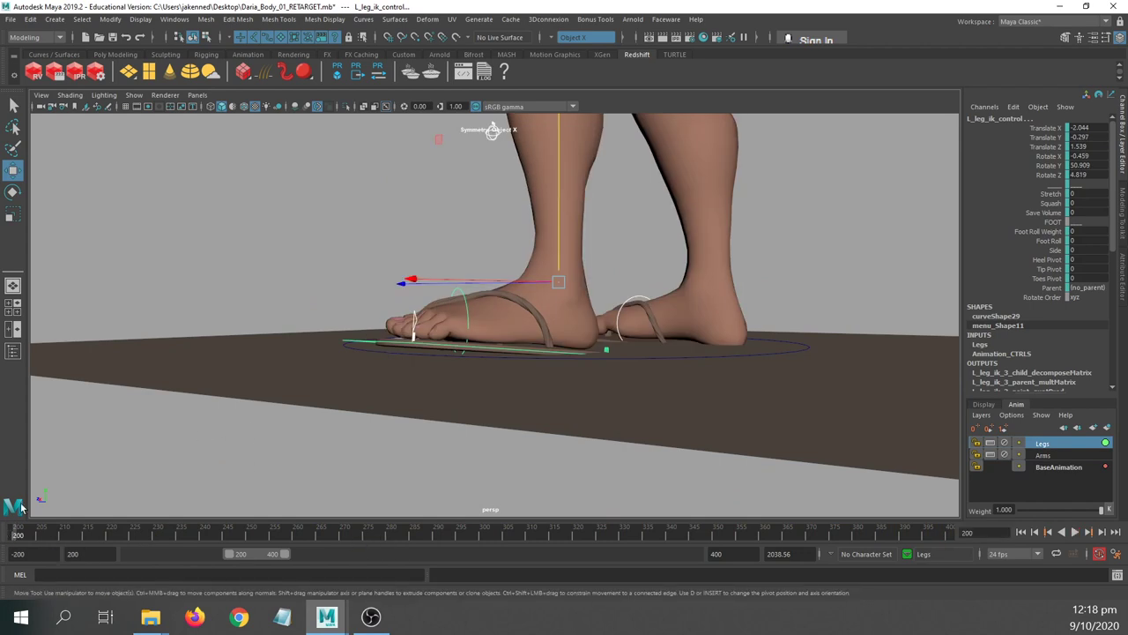
pyautogui.doubleClick(39, 553)
pyautogui.press('Tab')
pyautogui.write('0')
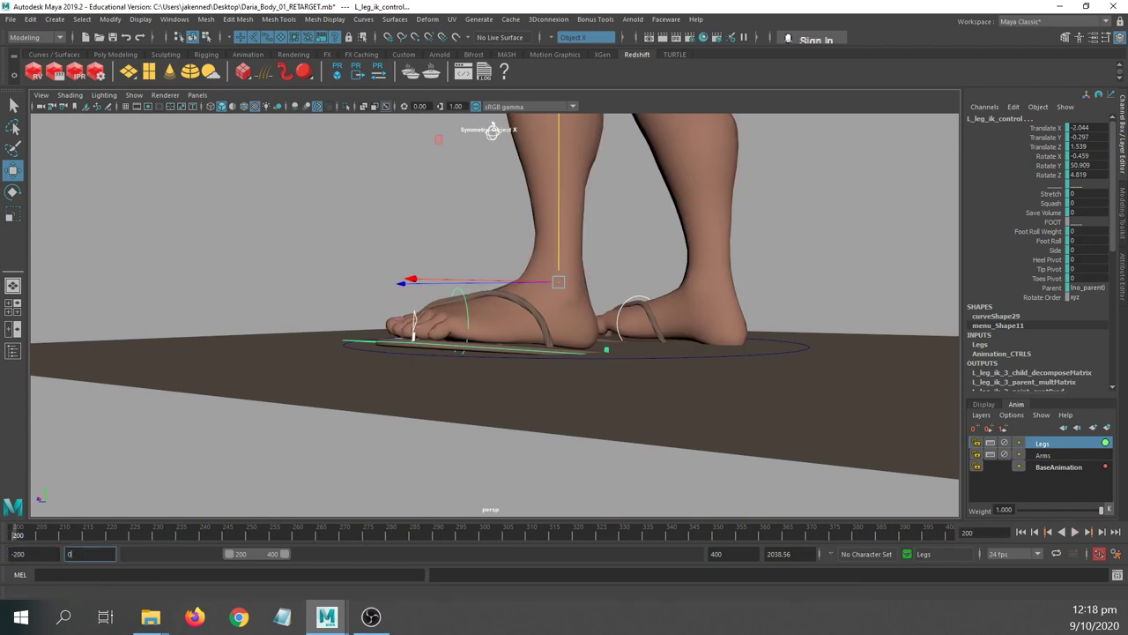
pyautogui.press('Return')
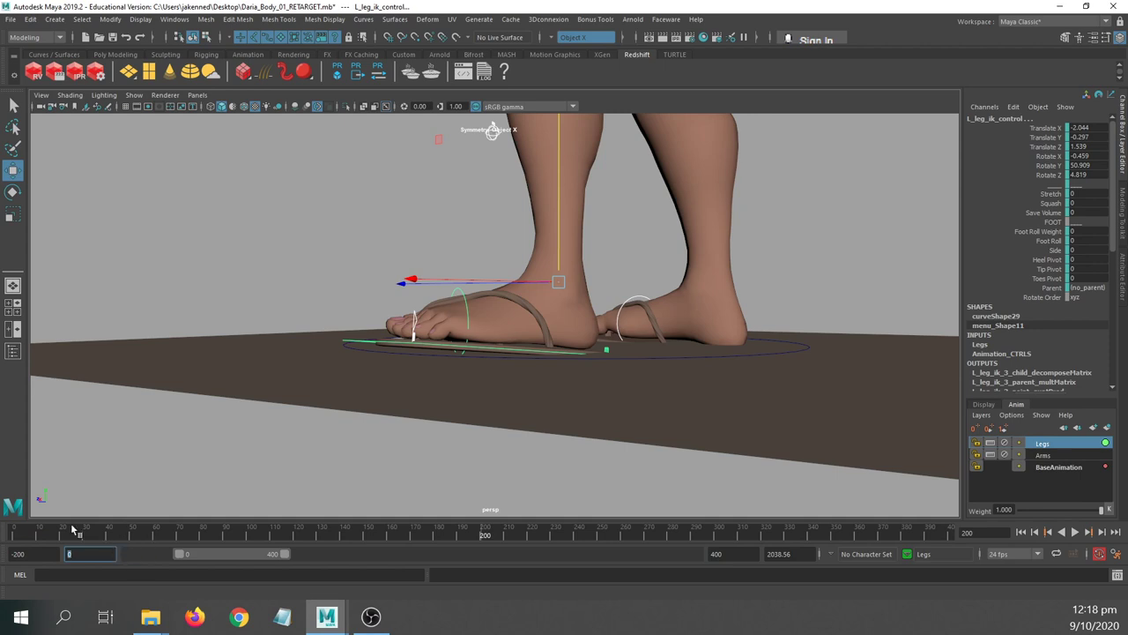
pyautogui.moveTo(73, 531); pyautogui.dragTo(11, 533)
# - Maximize the side view that shows the joints, hide its grid and frame the sandals closely
pyautogui.press('space')
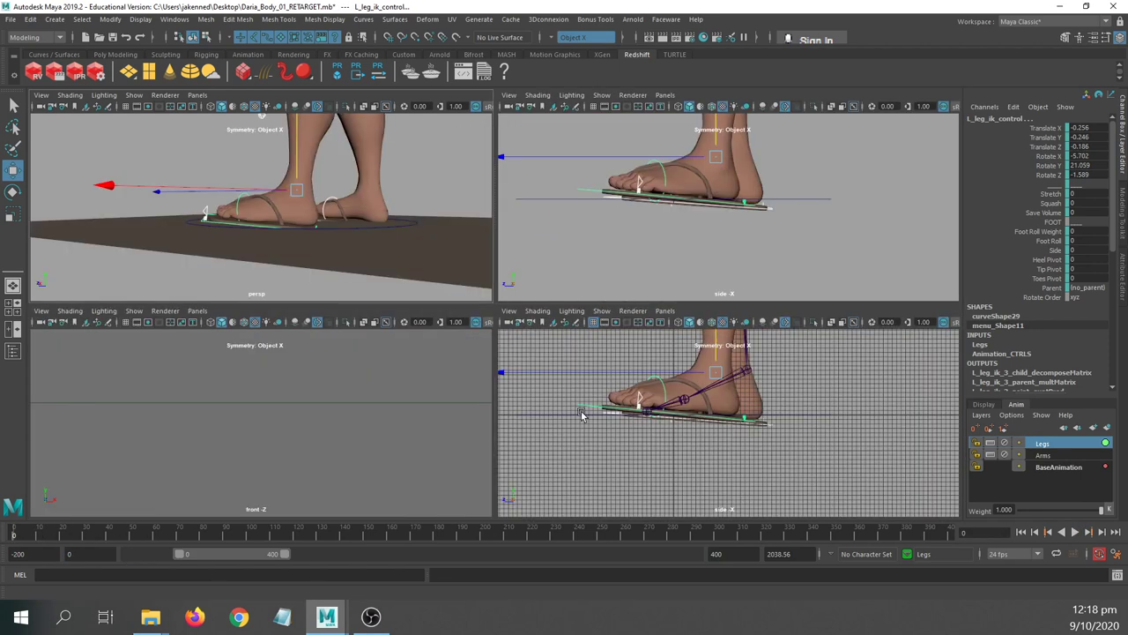
pyautogui.press('space')
pyautogui.scroll(5, 297, 300)
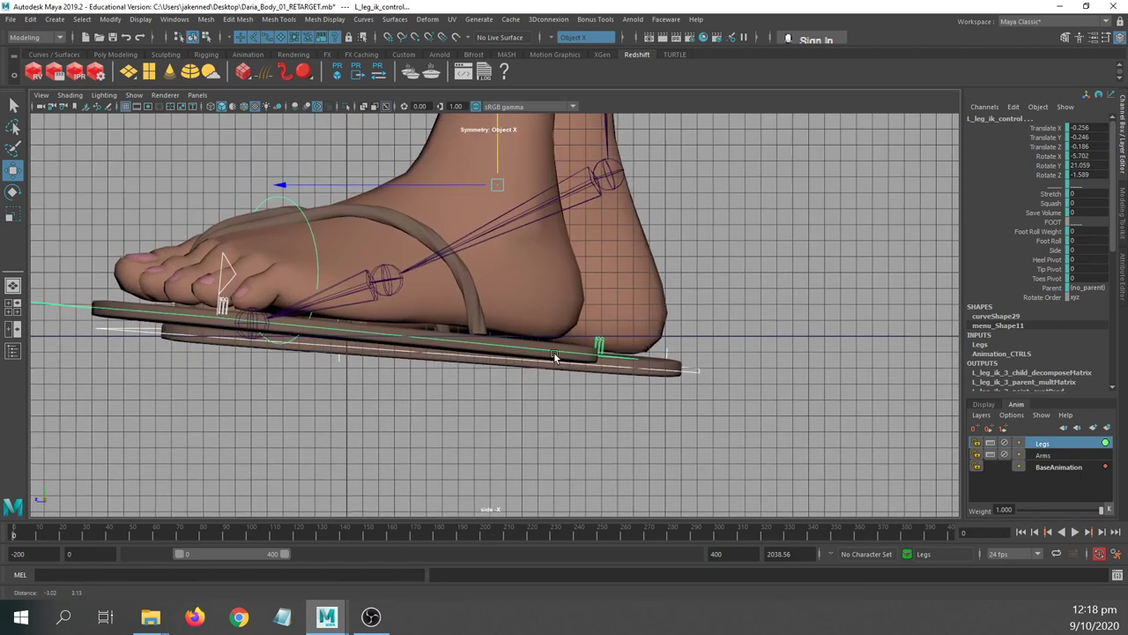
pyautogui.click(125, 105)
pyautogui.keyDown('alt'); pyautogui.moveTo(269, 312); pyautogui.dragTo(260, 312, button='middle'); pyautogui.keyUp('alt')
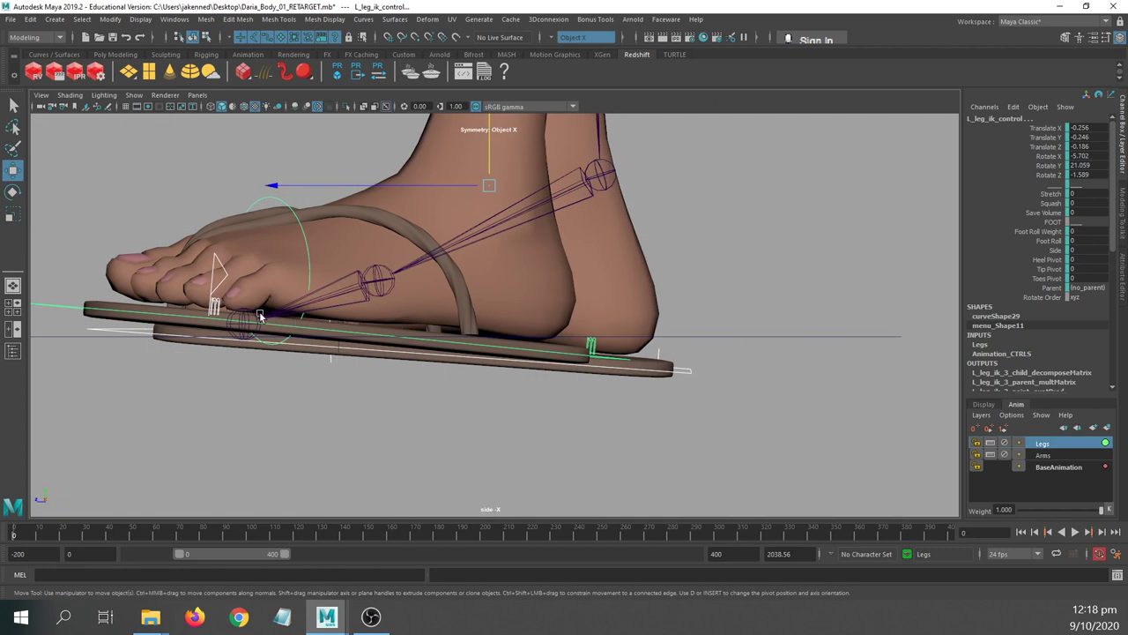
pyautogui.keyDown('alt'); pyautogui.moveTo(260, 312); pyautogui.dragTo(309, 326, button='right'); pyautogui.keyUp('alt')
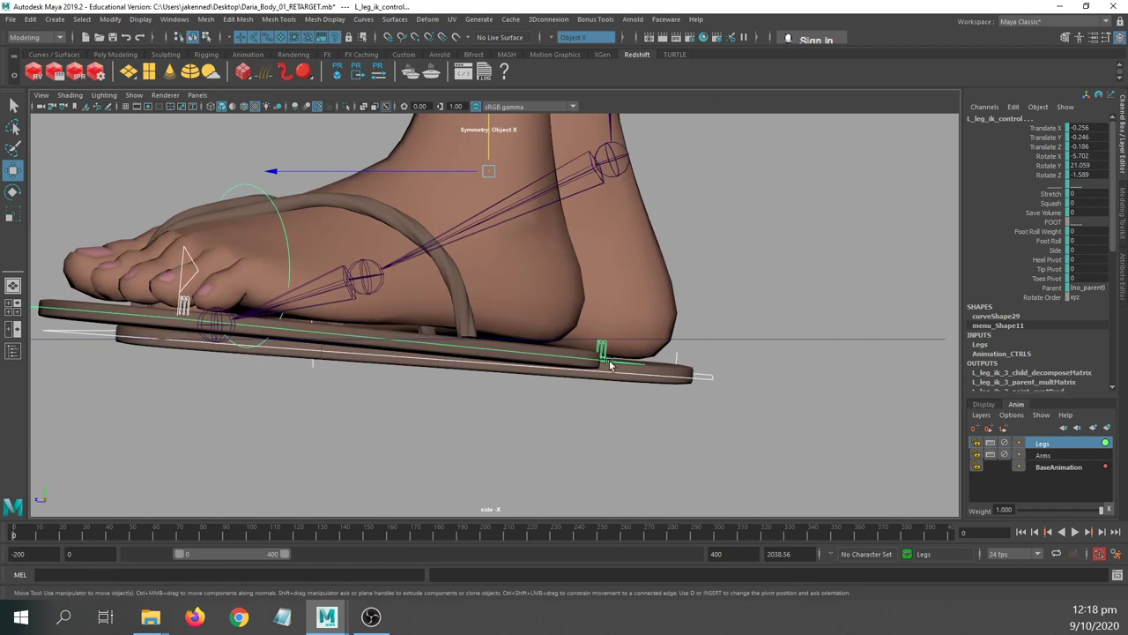
# - Try rotating L_leg_ik_control about X to level the left sandal with the ground
pyautogui.press('e')
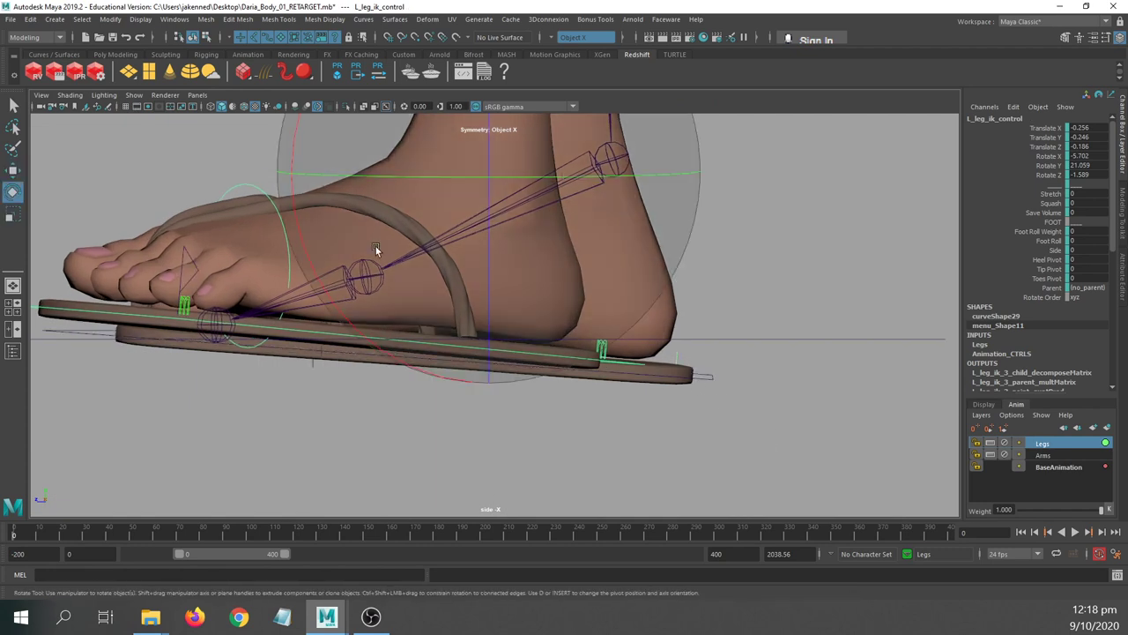
pyautogui.moveTo(326, 290); pyautogui.dragTo(335, 311)
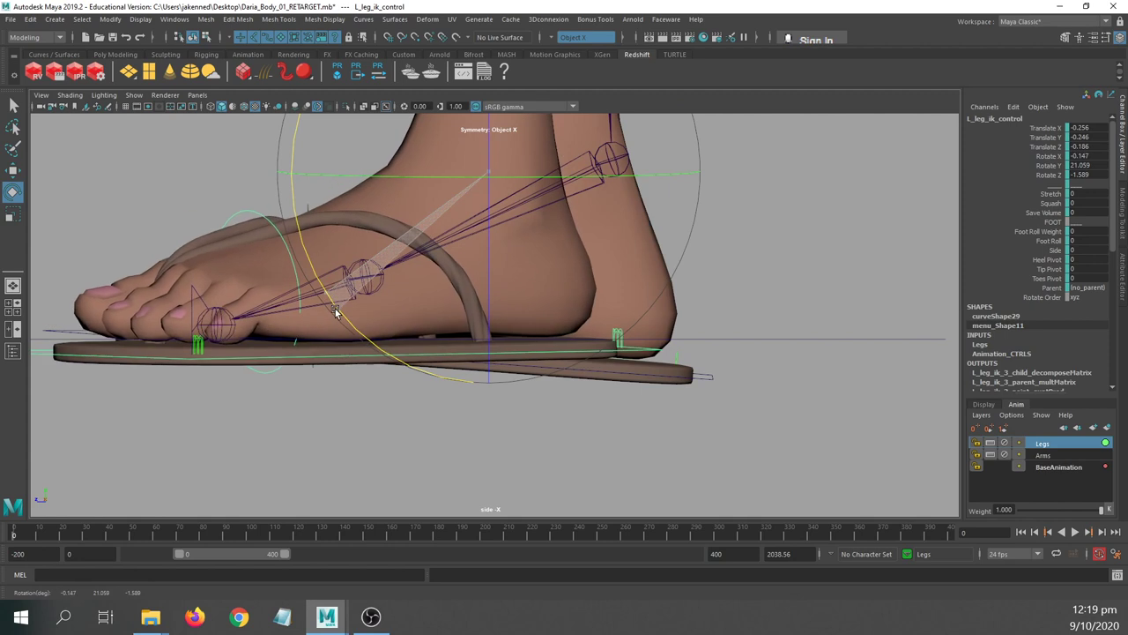
pyautogui.hotkey('ctrl', 'z')
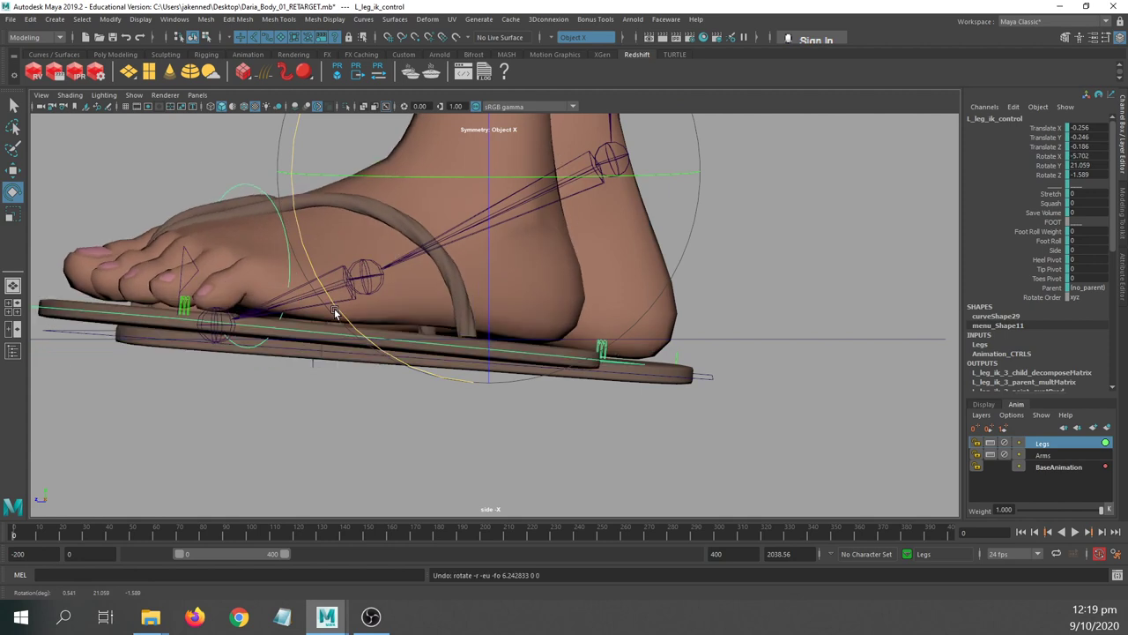
pyautogui.moveTo(333, 307)
pyautogui.mouseDown()
pyautogui.moveTo(339, 278)
pyautogui.moveTo(335, 312)
pyautogui.mouseUp()
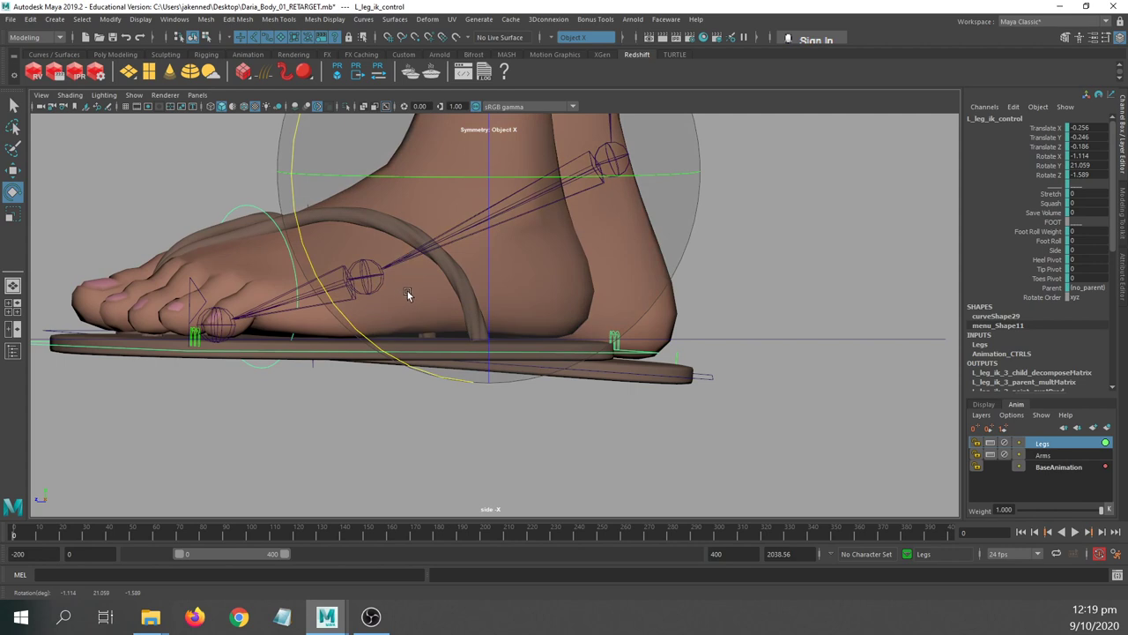
# - Set Rotate X, Y and Z of L_leg_ik_control to 0
pyautogui.press('q')
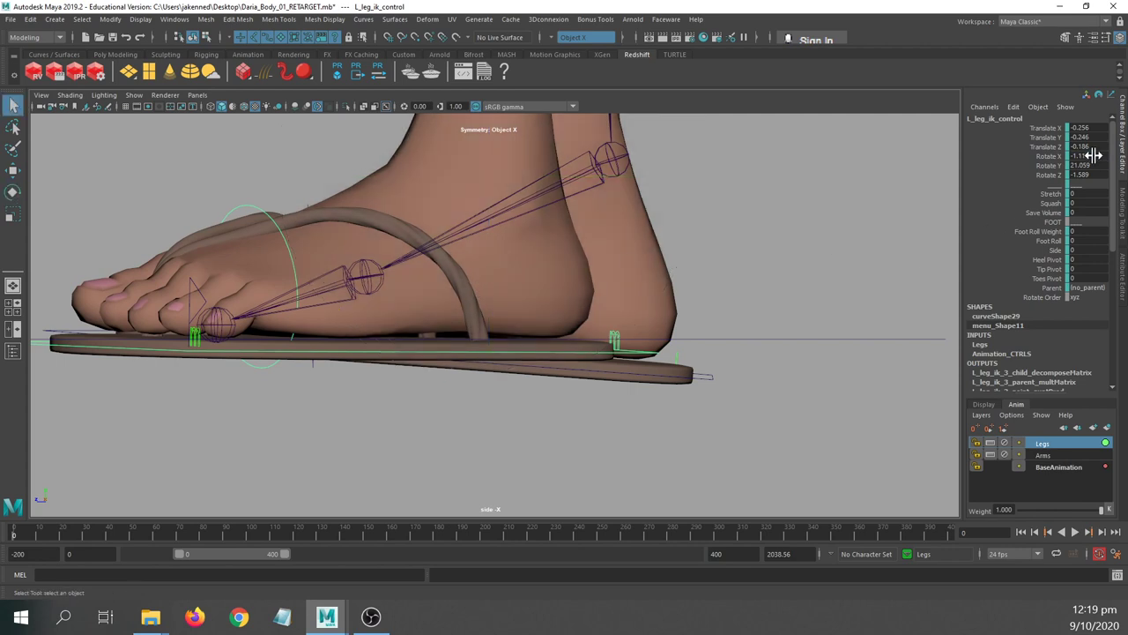
pyautogui.moveTo(1091, 156); pyautogui.dragTo(1095, 173)
pyautogui.write('0')
pyautogui.press('Return')
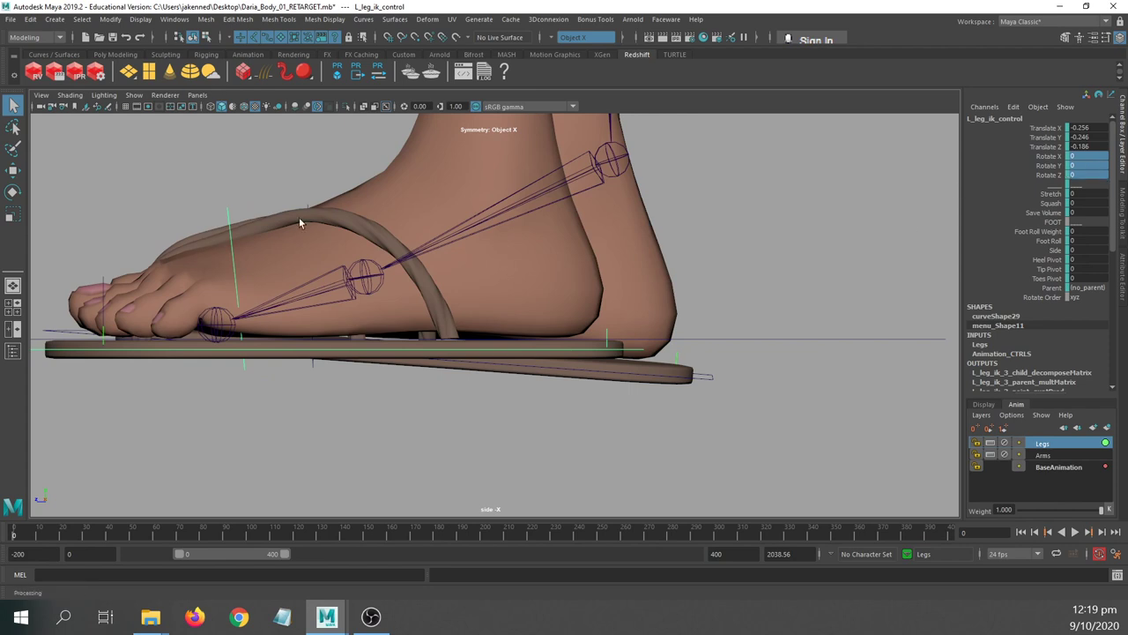
# - Raise the left foot control to a Translate Y of about 0.221 so the sandal sits near the ground line
pyautogui.press('w')
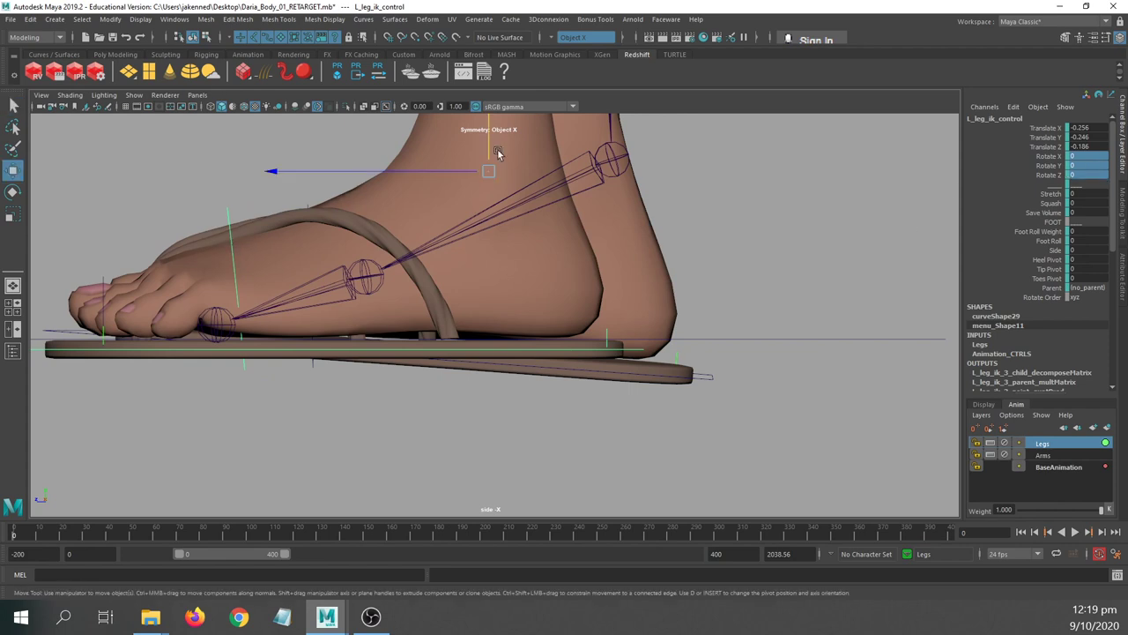
pyautogui.moveTo(491, 151); pyautogui.dragTo(500, 126)
pyautogui.keyDown('alt'); pyautogui.moveTo(675, 320); pyautogui.dragTo(368, 274, button='right'); pyautogui.keyUp('alt')
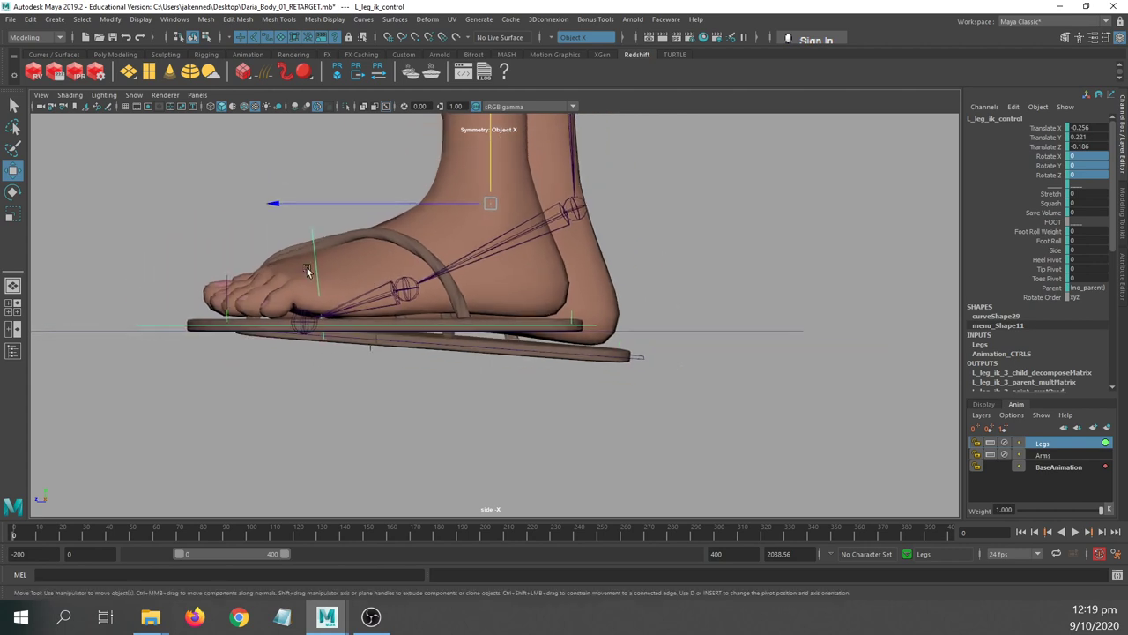
# - Select the ground plane pPlane1 and compare its level with the sandals in the maximized side view
pyautogui.press('space')
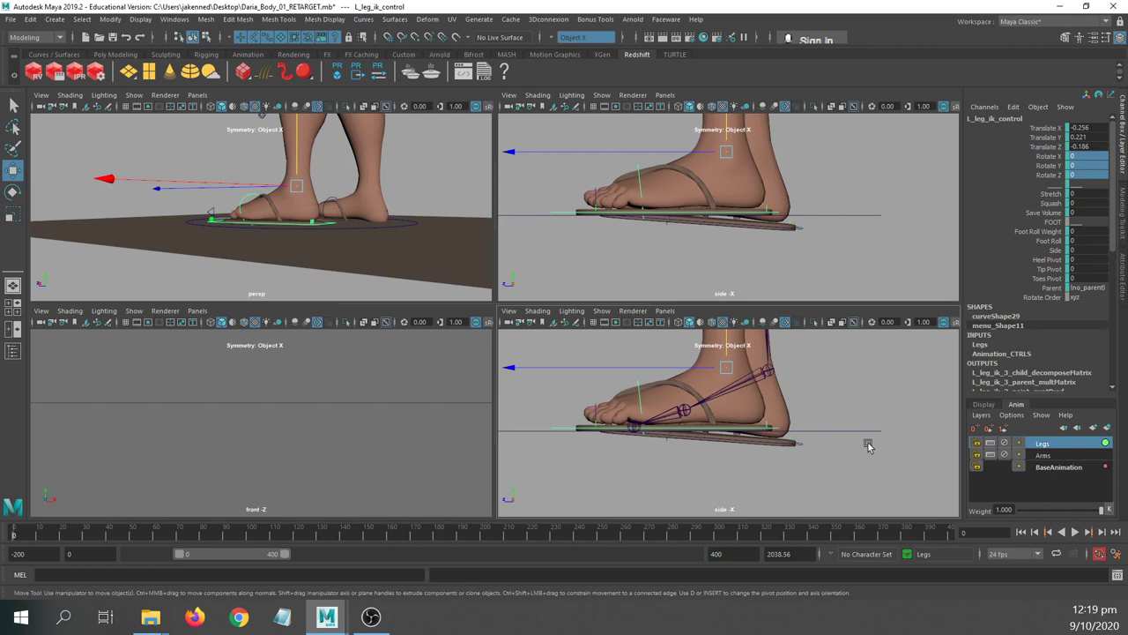
pyautogui.click(467, 265)
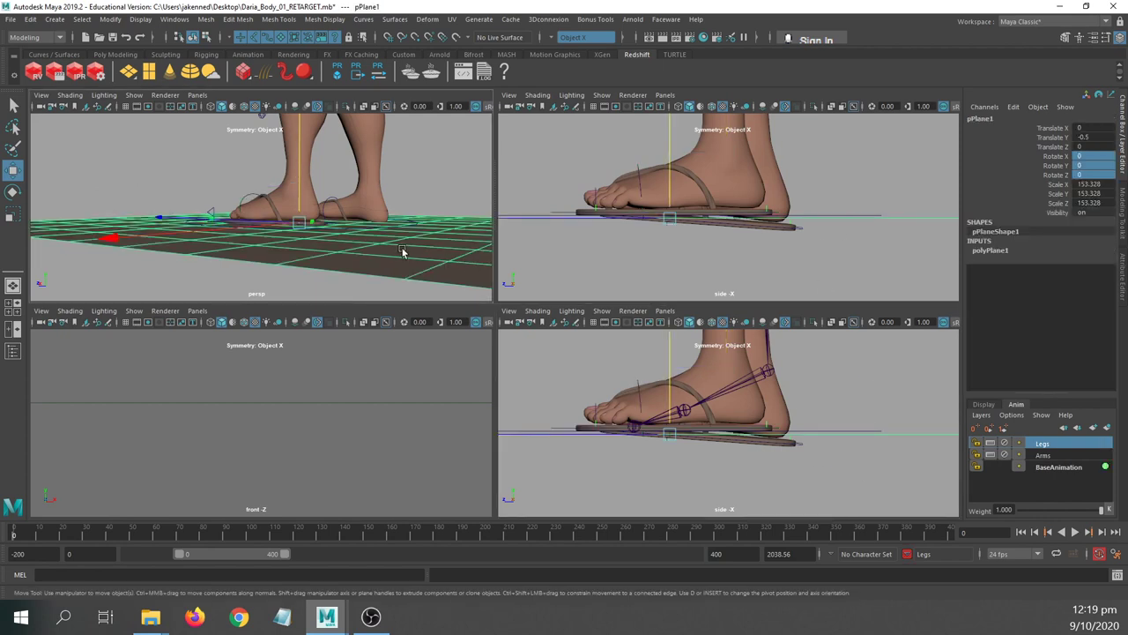
pyautogui.press('space')
pyautogui.scroll(4, 705, 300)
pyautogui.click(777, 407)
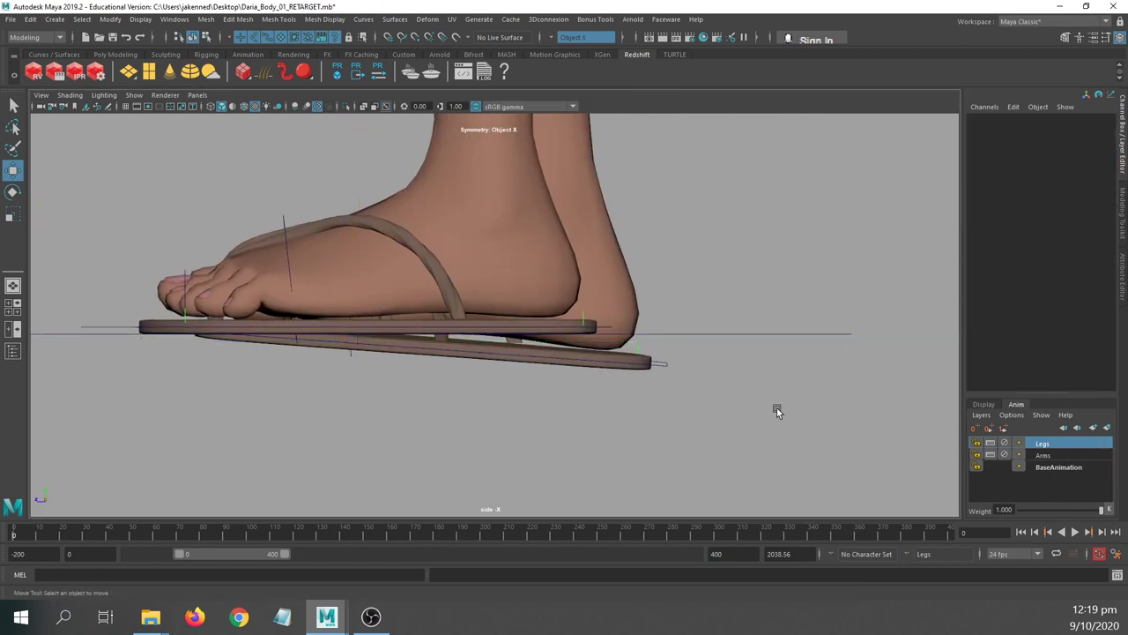
pyautogui.moveTo(896, 282); pyautogui.dragTo(893, 332)
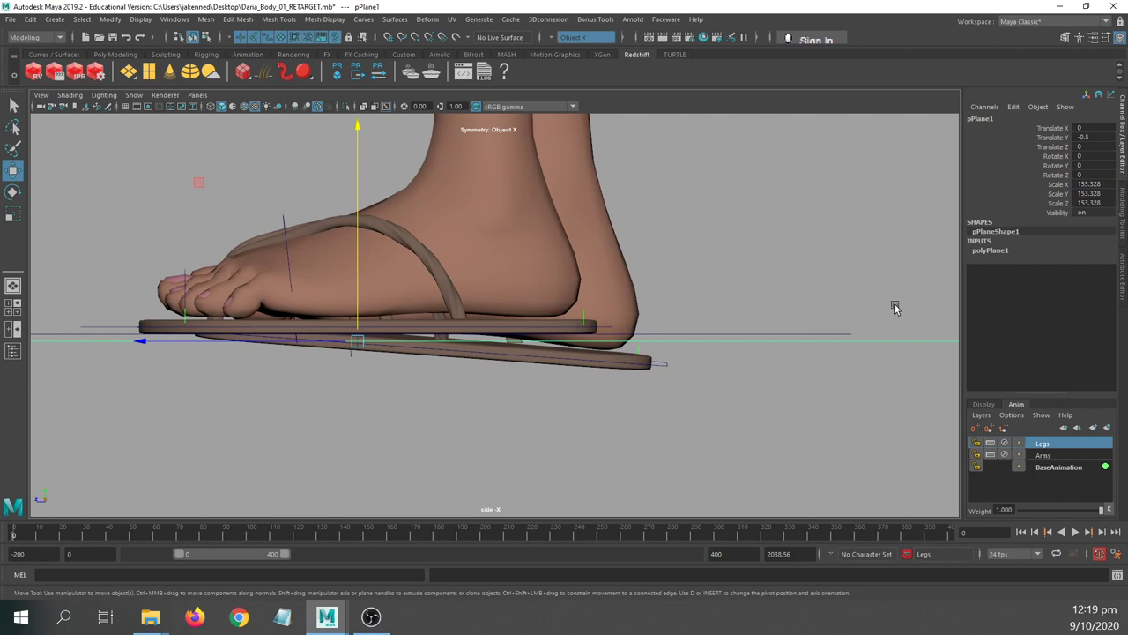
# - Turn on the display of NURBS surfaces and hold-outs in the side view and reselect the ground plane
pyautogui.click(133, 95)
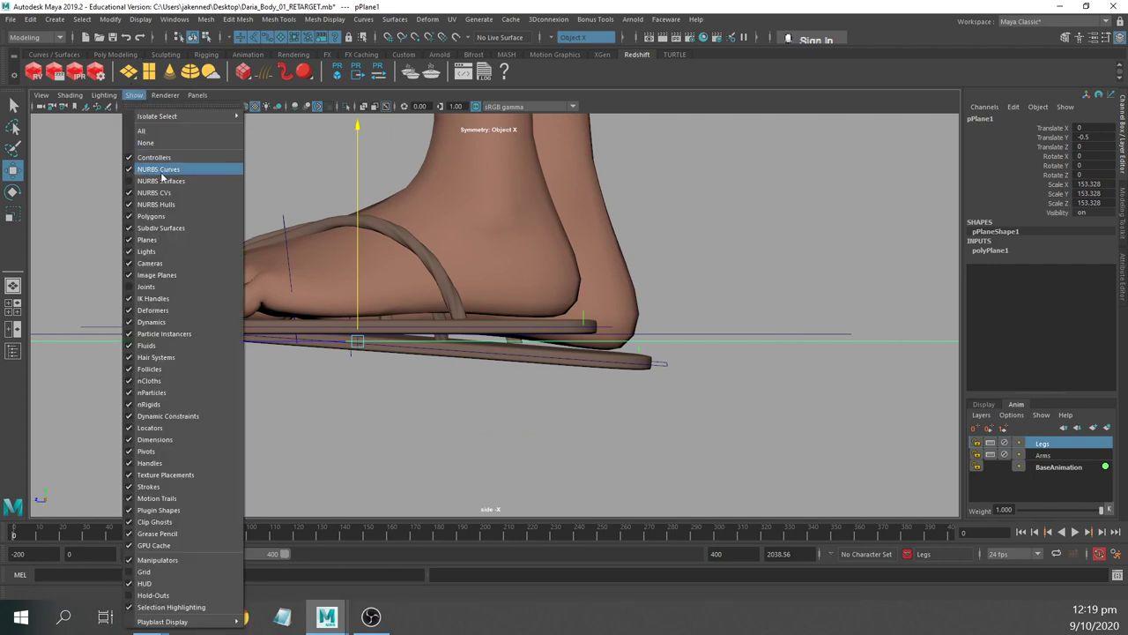
pyautogui.press('Escape')
pyautogui.click(595, 482)
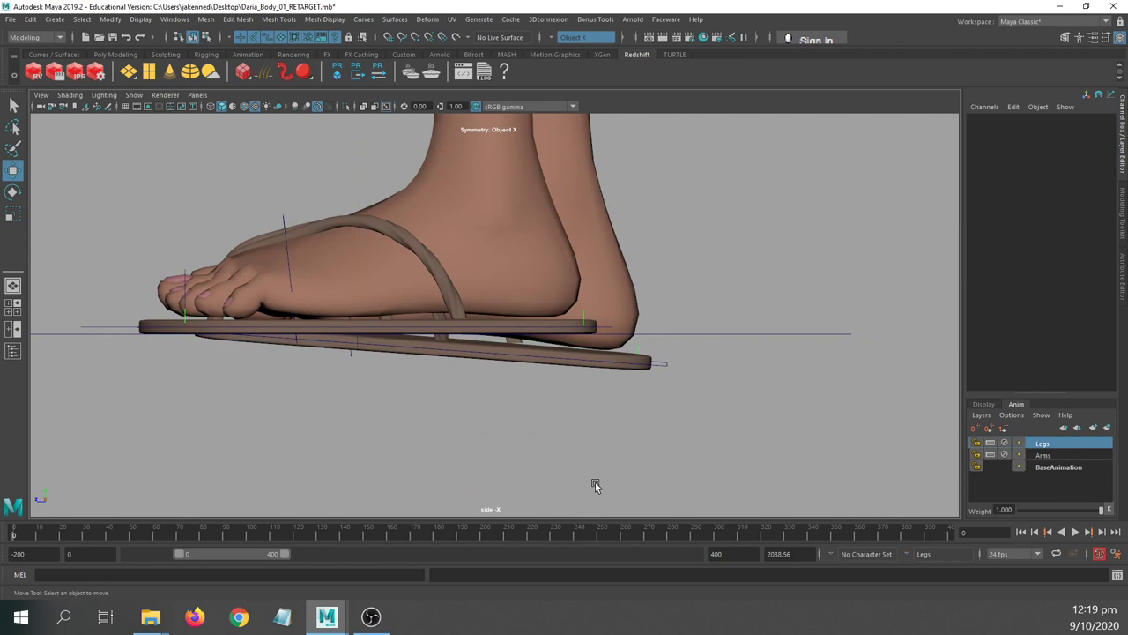
pyautogui.click(135, 95)
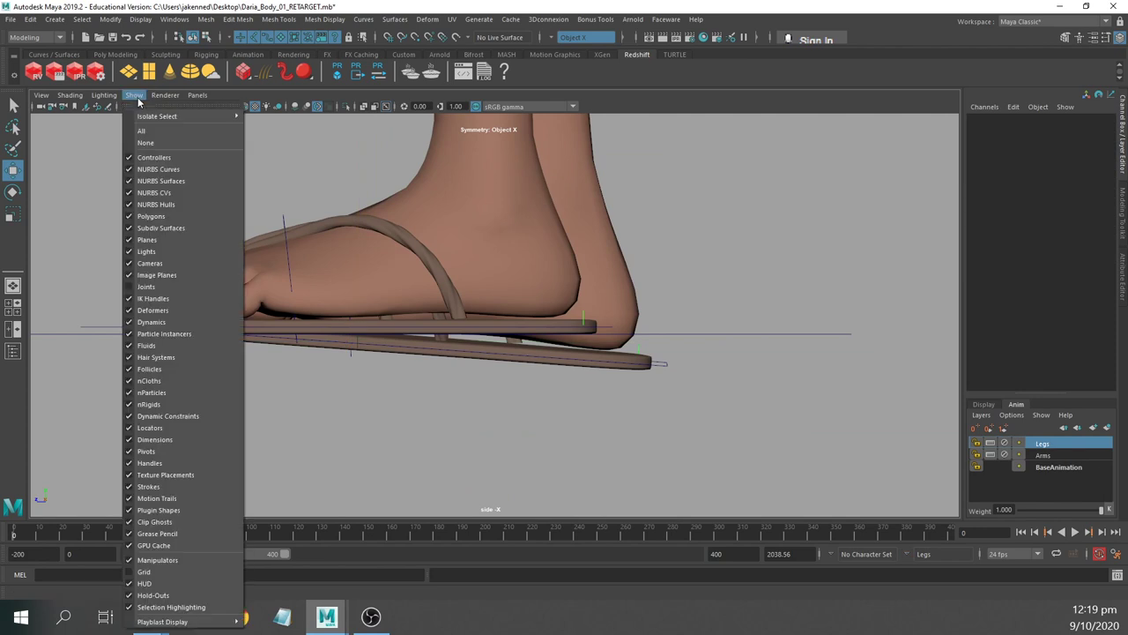
pyautogui.click(138, 97)
pyautogui.moveTo(890, 327); pyautogui.dragTo(902, 381)
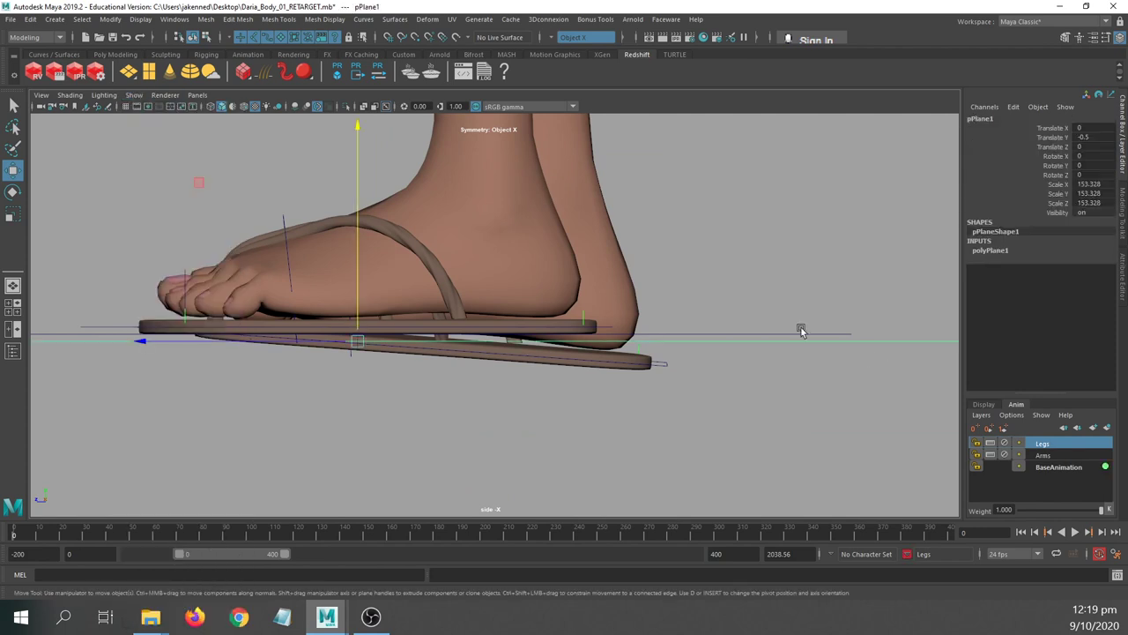
# - Clear the selection in the four-view layout and create a polygon cube at the origin
pyautogui.press('space')
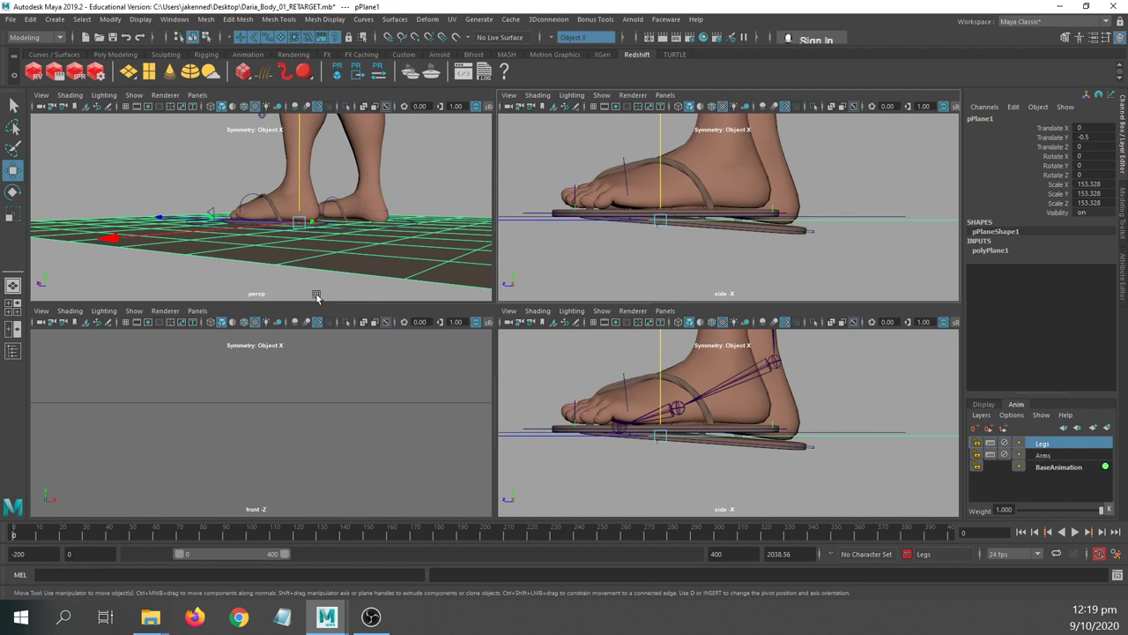
pyautogui.click(152, 145)
pyautogui.click(120, 223)
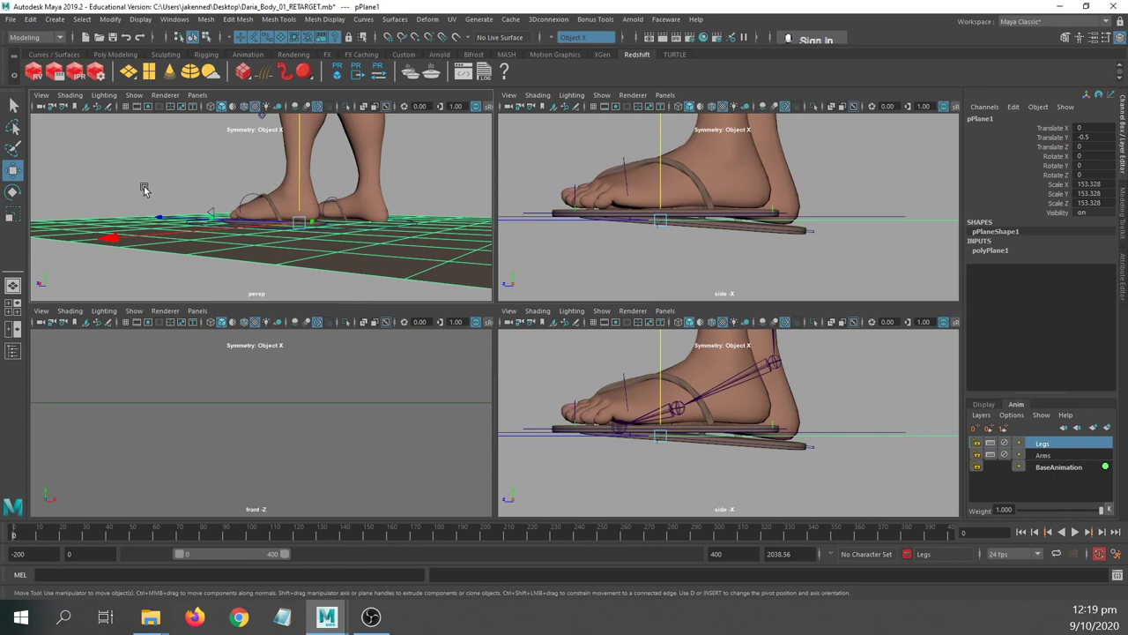
pyautogui.click(128, 133)
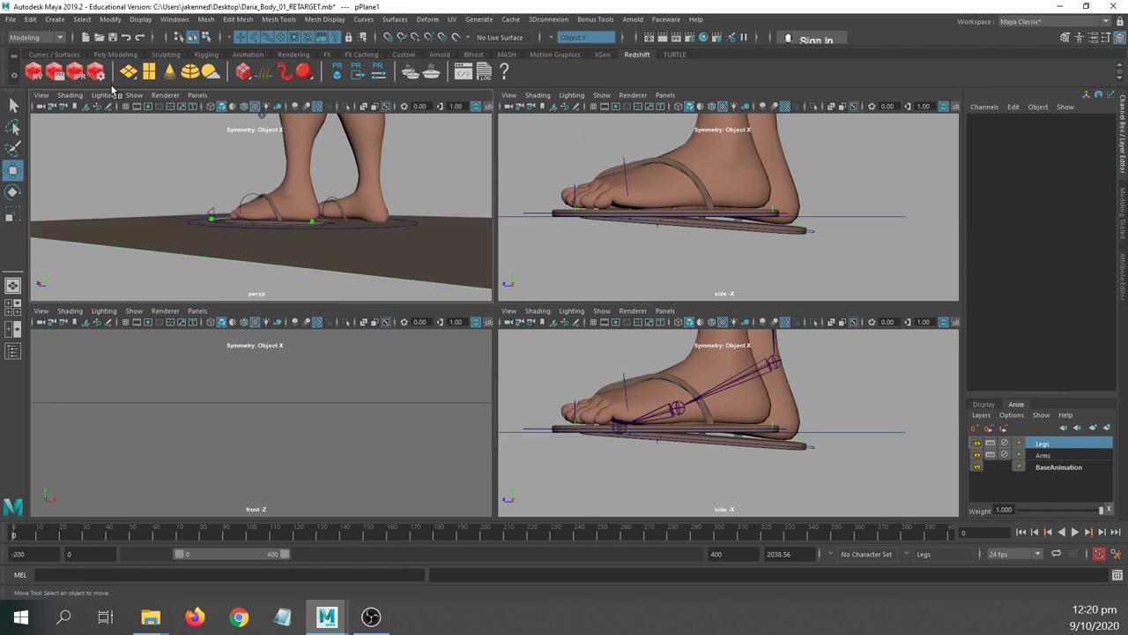
pyautogui.click(82, 19)
pyautogui.moveTo(55, 19)
pyautogui.moveTo(90, 61)
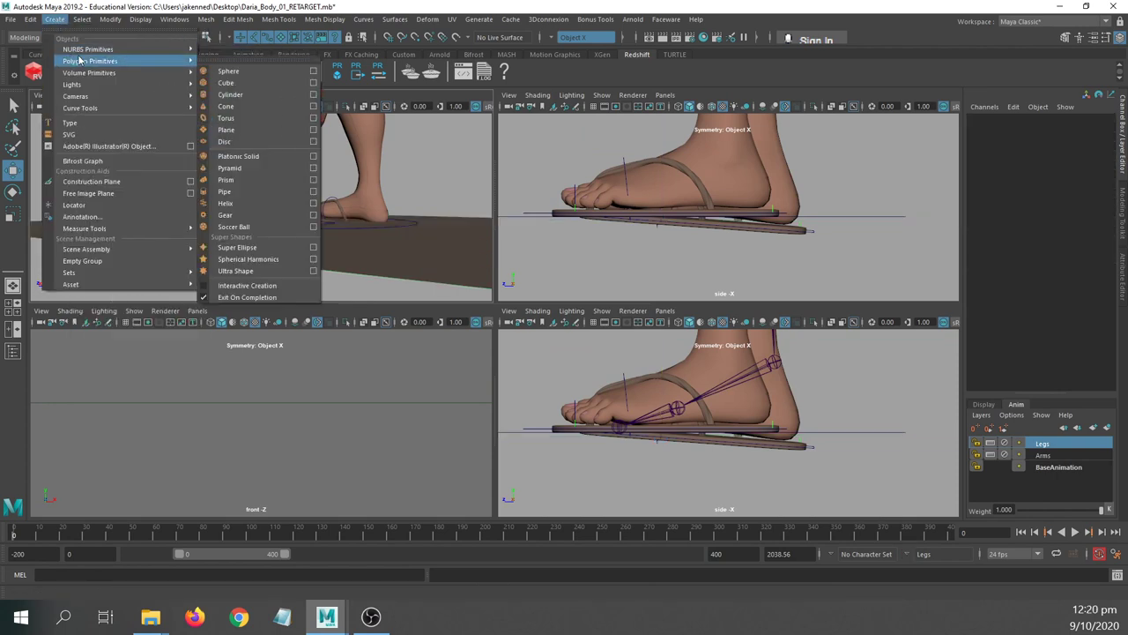
pyautogui.click(249, 85)
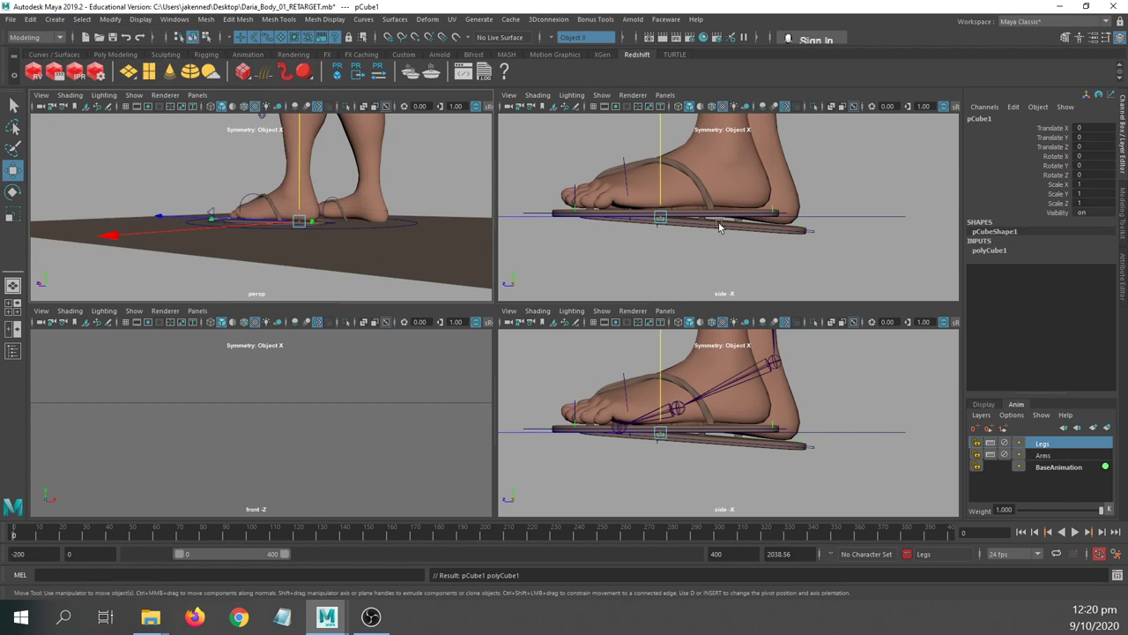
# - Scale the new cube uniformly to about 61.386 on all three axes
pyautogui.keyDown('alt'); pyautogui.moveTo(635, 237); pyautogui.dragTo(942, 263, button='right'); pyautogui.keyUp('alt')
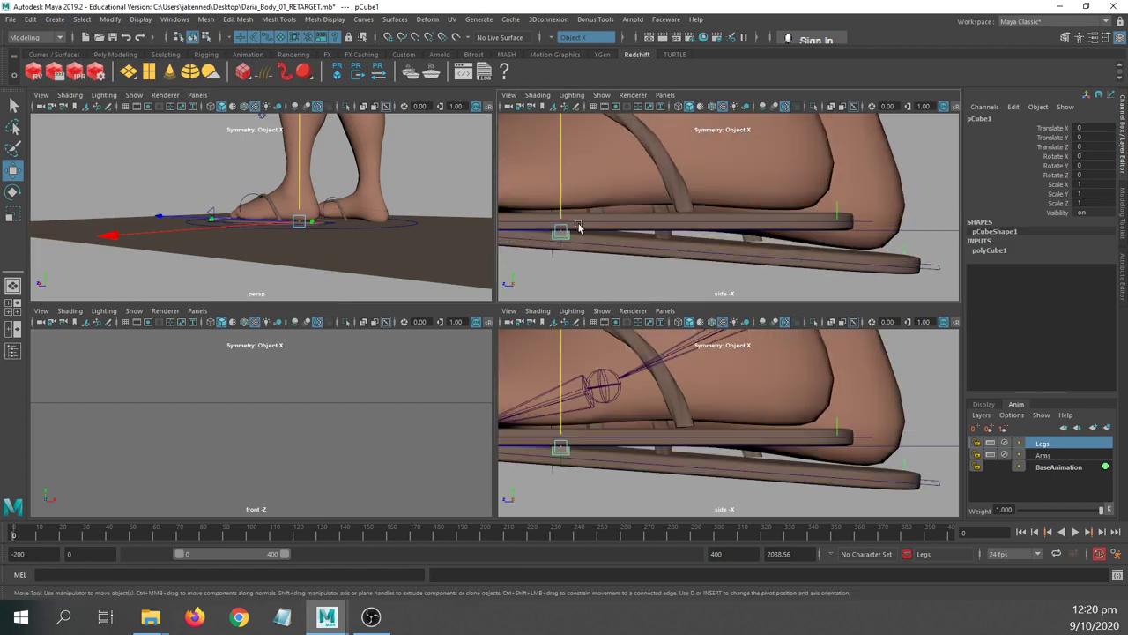
pyautogui.press('r')
pyautogui.keyDown('alt'); pyautogui.moveTo(776, 250); pyautogui.dragTo(511, 188, button='right'); pyautogui.keyUp('alt')
pyautogui.moveTo(655, 218); pyautogui.dragTo(1093, 237)
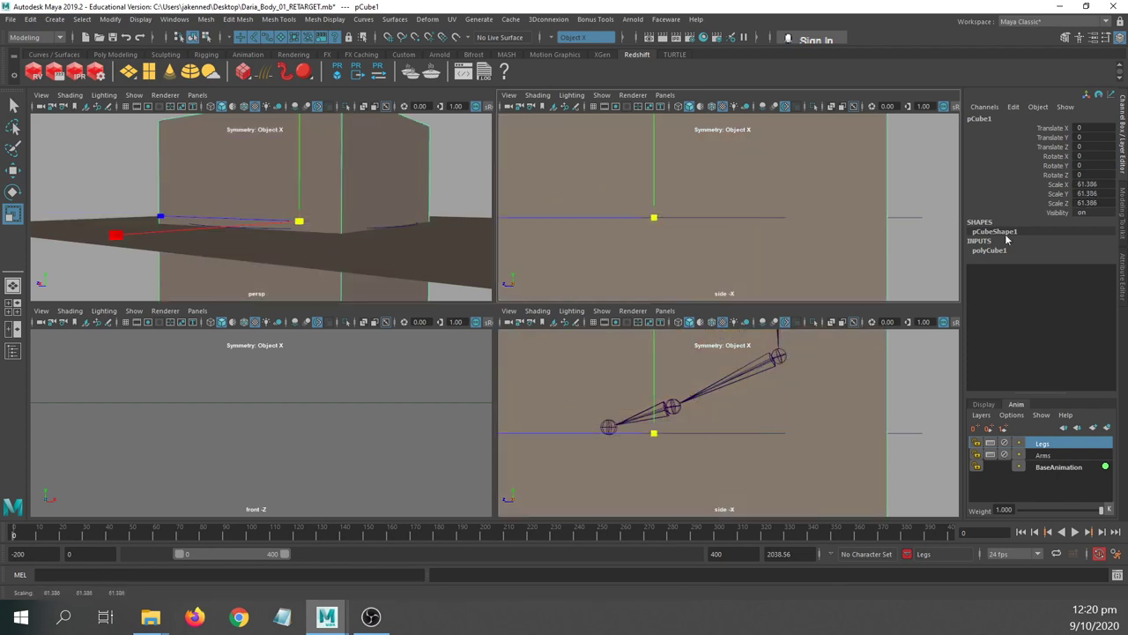
# - Flatten the cube into a thin slab under the feet with a Scale Y of about 0.144
pyautogui.keyDown('alt'); pyautogui.moveTo(846, 220); pyautogui.dragTo(476, 172, button='right'); pyautogui.keyUp('alt')
pyautogui.keyDown('alt'); pyautogui.moveTo(726, 159); pyautogui.dragTo(685, 191, button='middle'); pyautogui.keyUp('alt')
pyautogui.keyDown('alt'); pyautogui.moveTo(704, 163); pyautogui.dragTo(634, 167, button='right'); pyautogui.keyUp('alt')
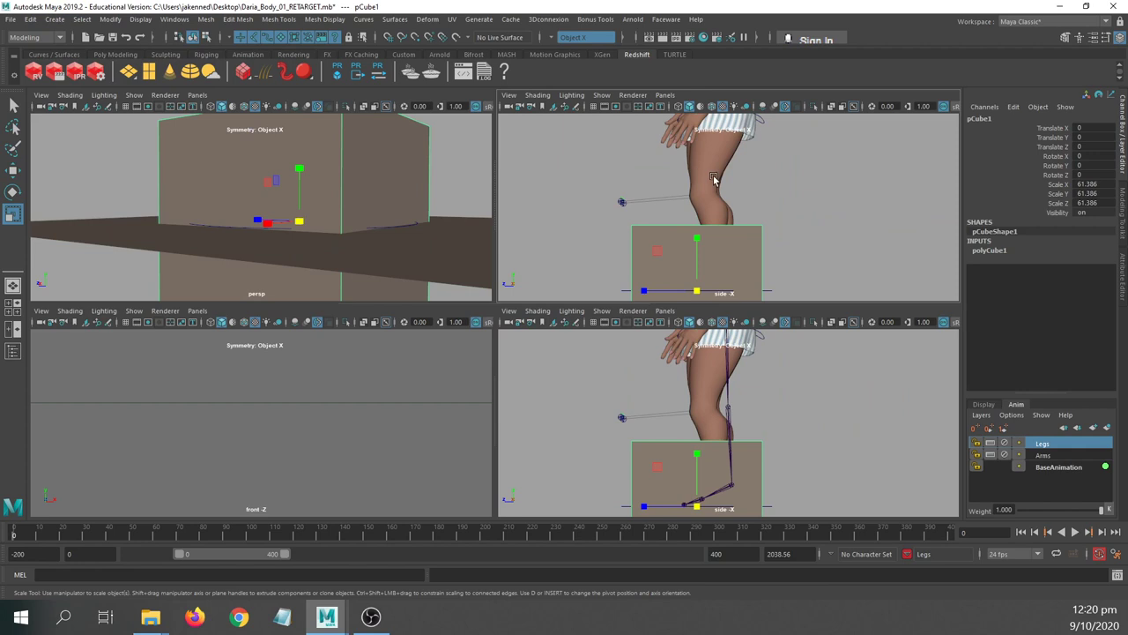
pyautogui.moveTo(699, 237); pyautogui.dragTo(697, 289)
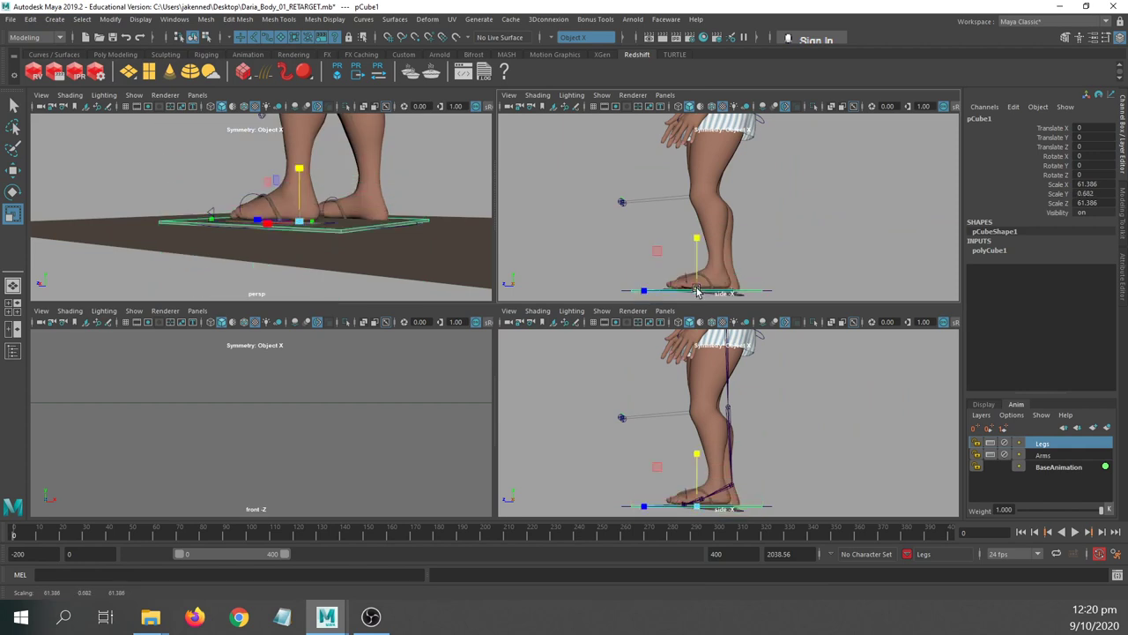
pyautogui.scroll(6, 643, 217)
pyautogui.keyDown('alt'); pyautogui.moveTo(836, 221); pyautogui.dragTo(667, 96, button='middle'); pyautogui.keyUp('alt')
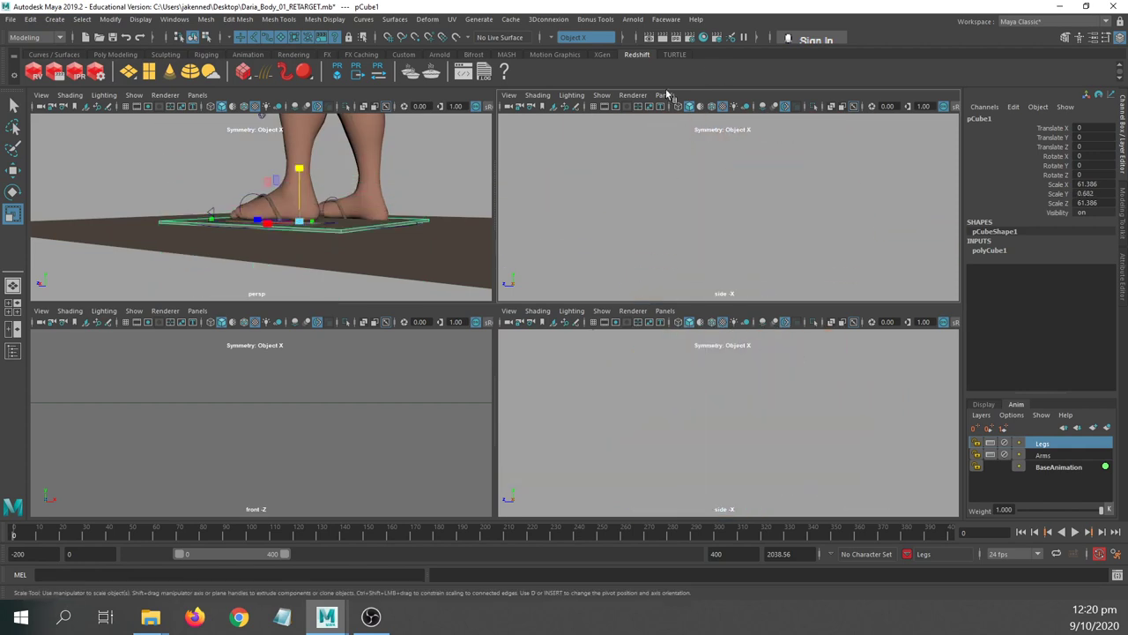
pyautogui.keyDown('alt'); pyautogui.moveTo(735, 184); pyautogui.dragTo(728, 235, button='middle'); pyautogui.keyUp('alt')
pyautogui.press('space')
pyautogui.keyDown('alt'); pyautogui.moveTo(629, 254); pyautogui.dragTo(628, 286, button='middle'); pyautogui.keyUp('alt')
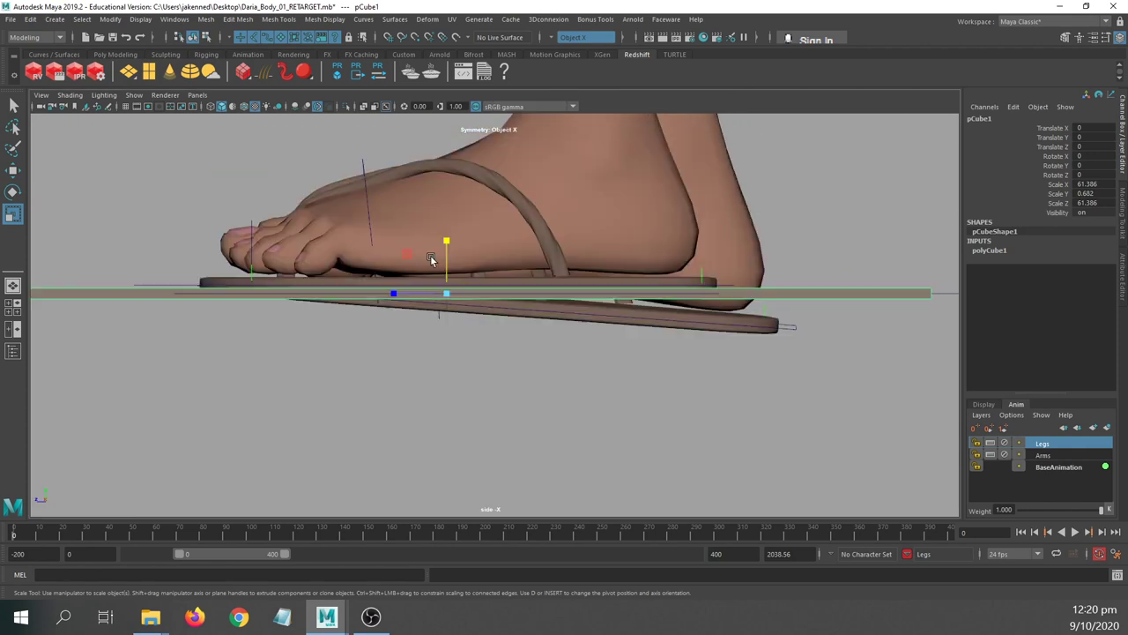
pyautogui.moveTo(446, 248); pyautogui.dragTo(450, 285)
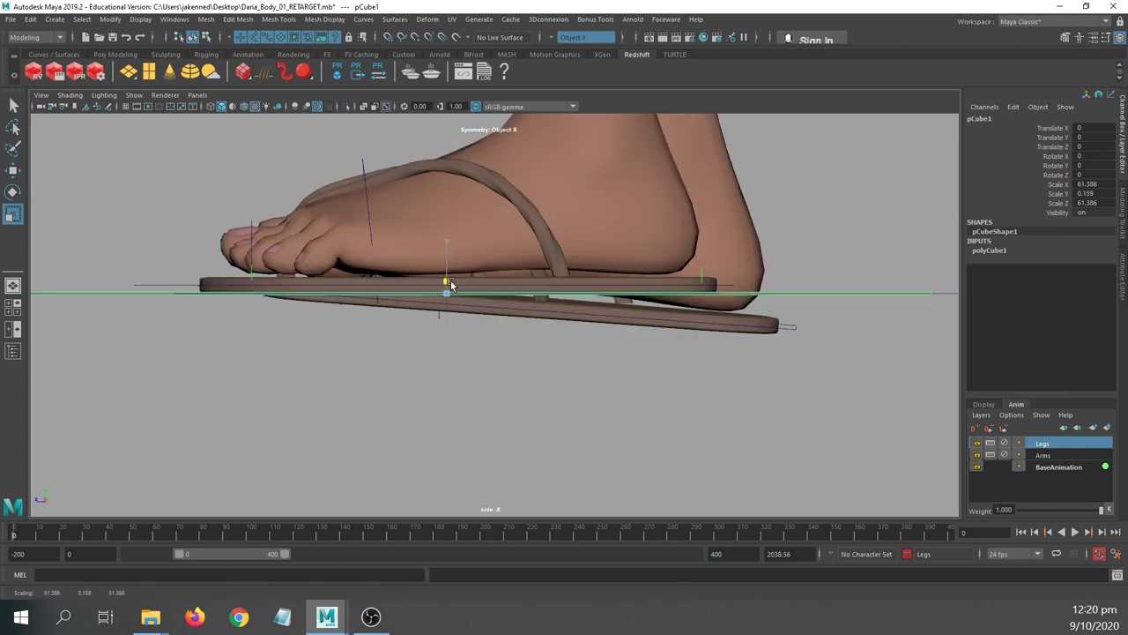
# - Position the thin slab by eye beneath the sandals at a Translate Y of about -1.339
pyautogui.press('w')
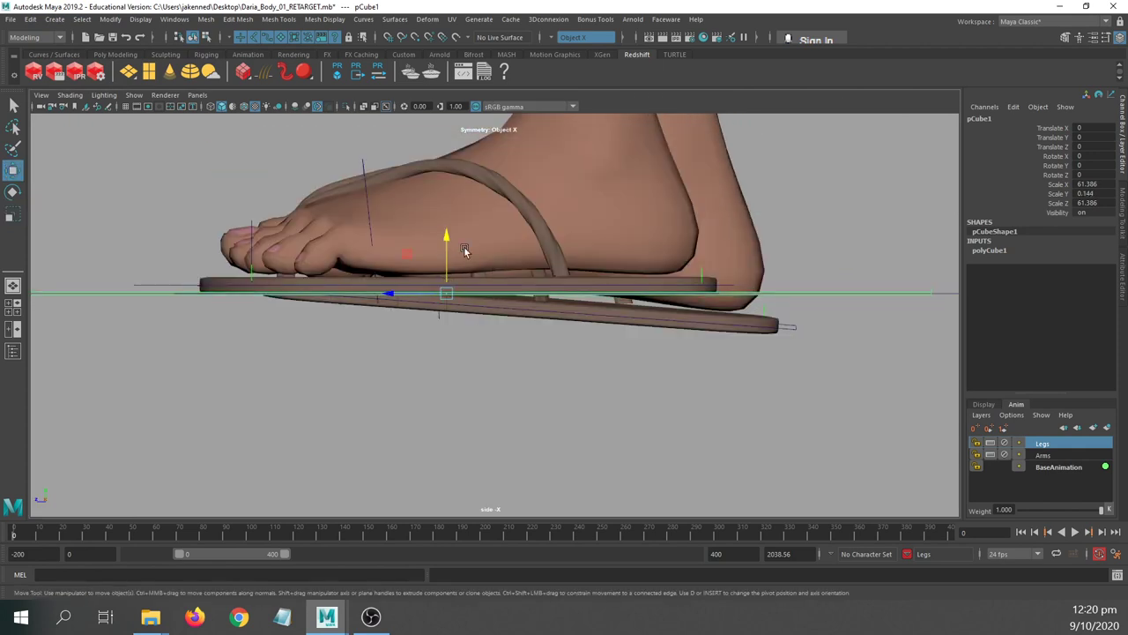
pyautogui.moveTo(447, 238); pyautogui.dragTo(446, 272)
pyautogui.moveTo(864, 259); pyautogui.dragTo(869, 314)
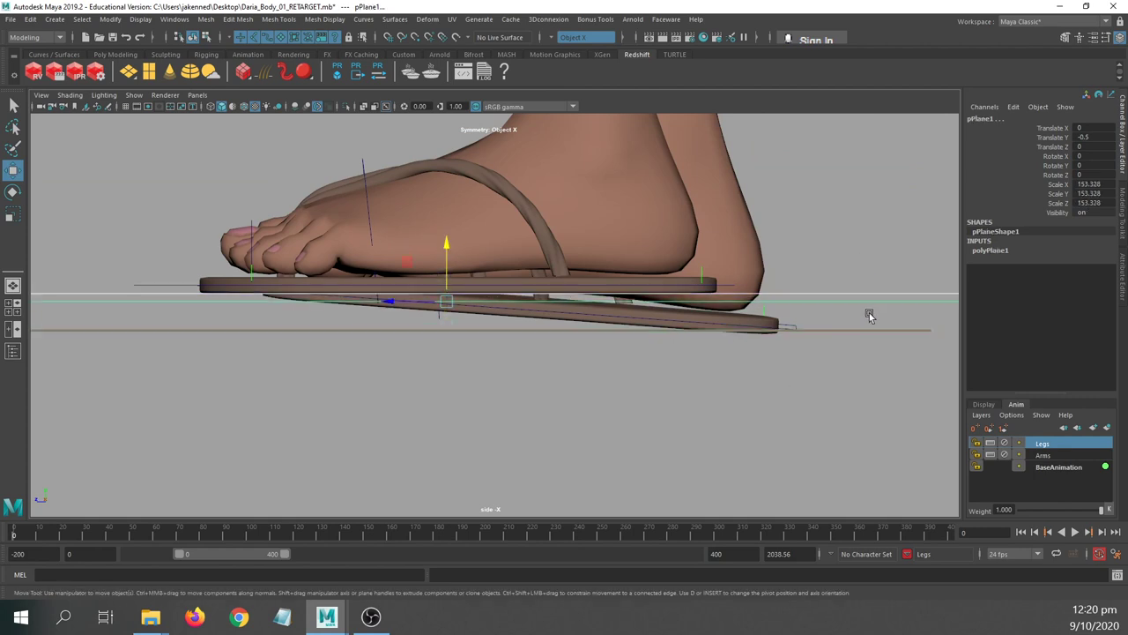
pyautogui.click(551, 330)
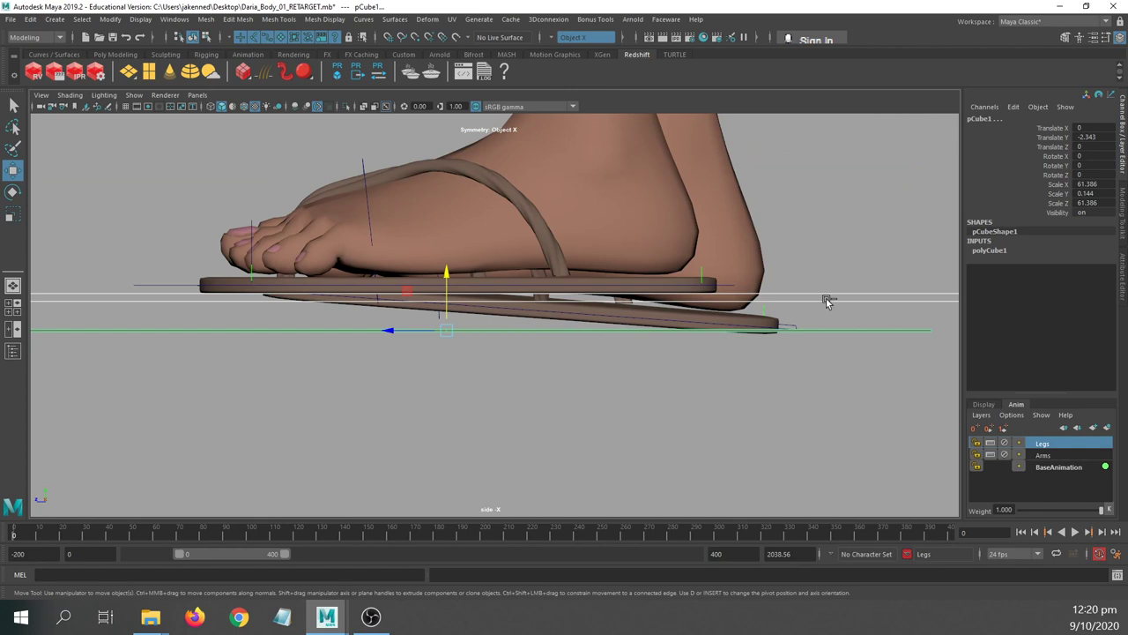
pyautogui.click(497, 338)
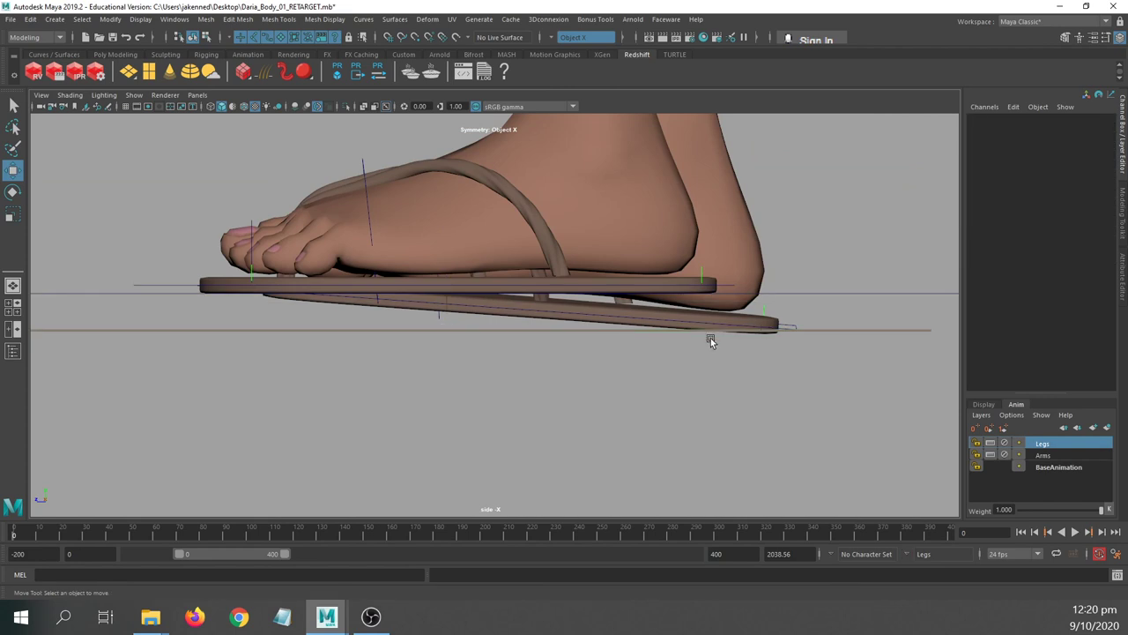
pyautogui.click(612, 330)
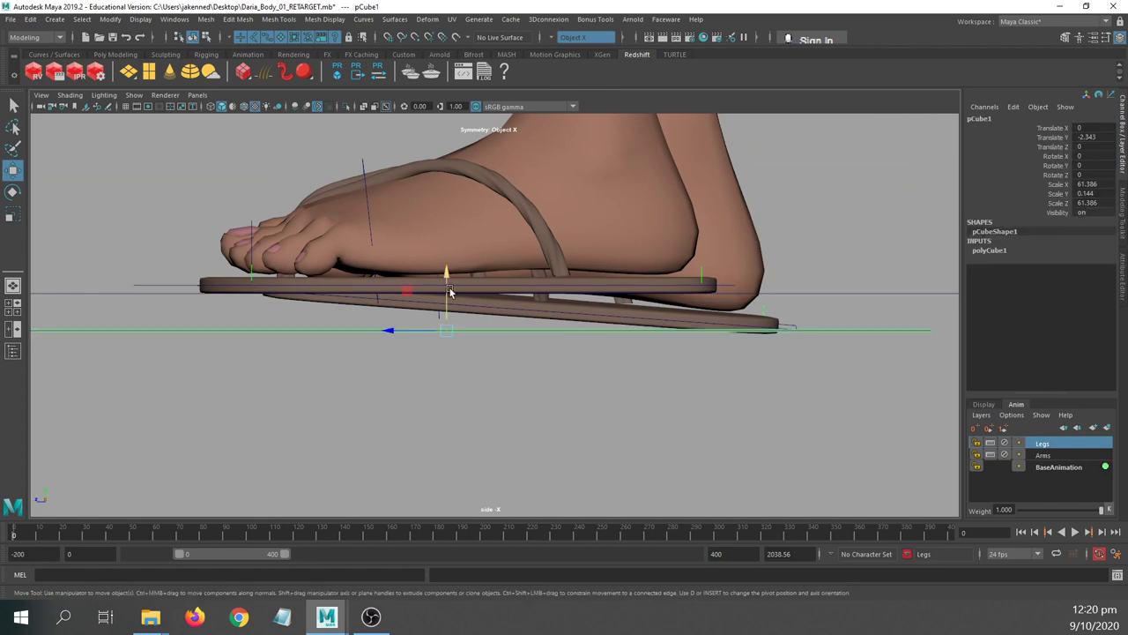
pyautogui.moveTo(449, 291); pyautogui.dragTo(455, 272)
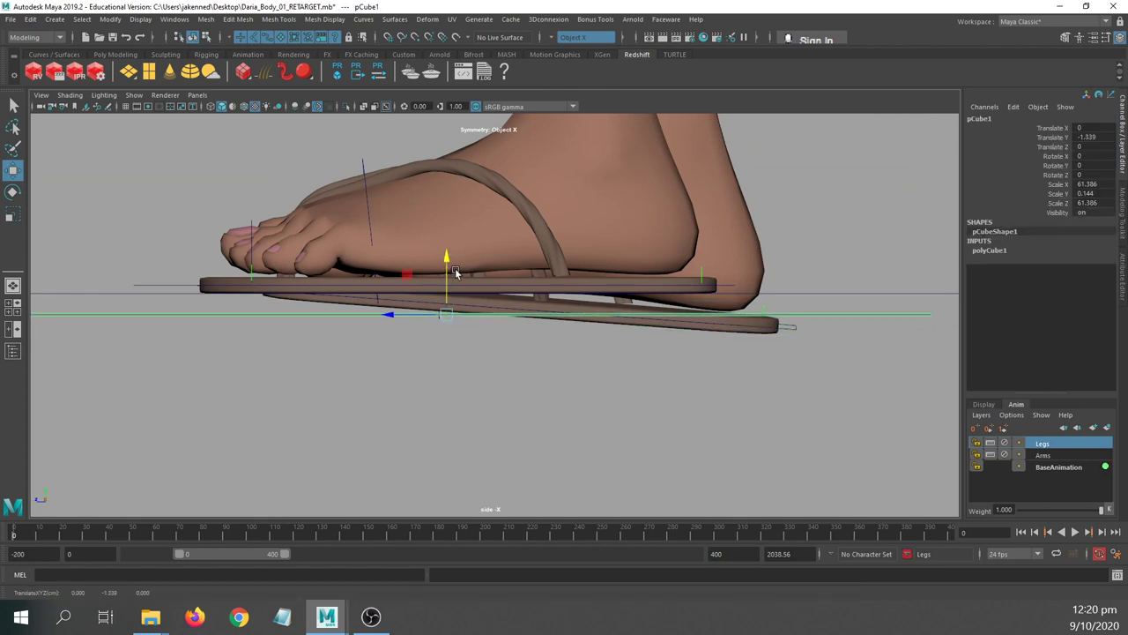
# - Set the slab's Translate Y to -0.5 and thin it further in height
pyautogui.click(1091, 137)
pyautogui.write('-0.5')
pyautogui.press('Return')
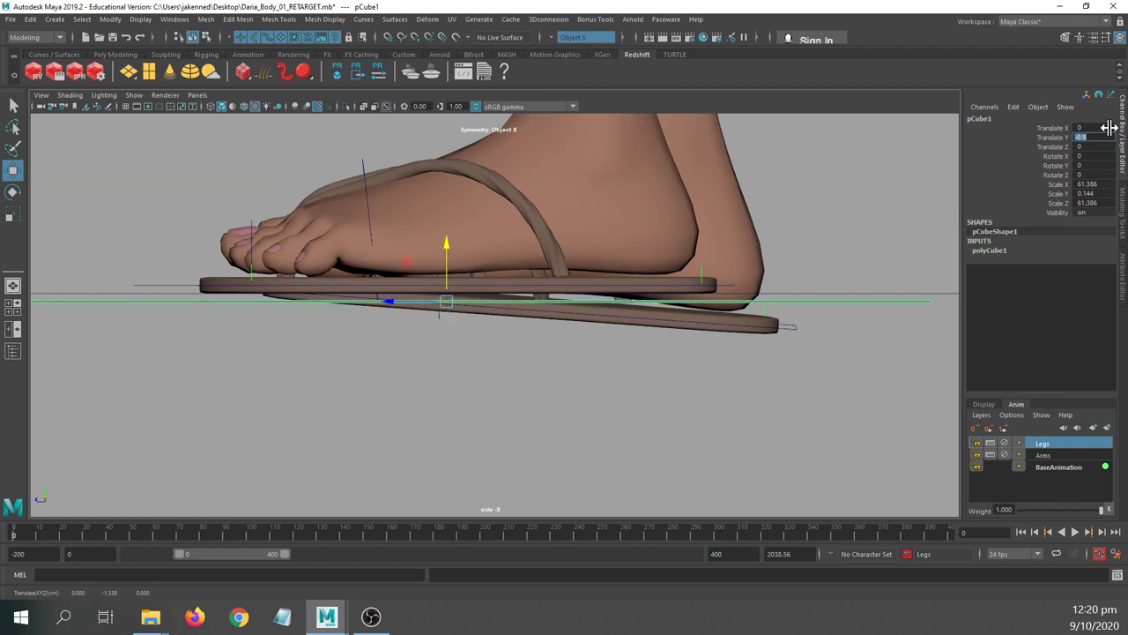
pyautogui.scroll(4, 480, 261)
pyautogui.press('r')
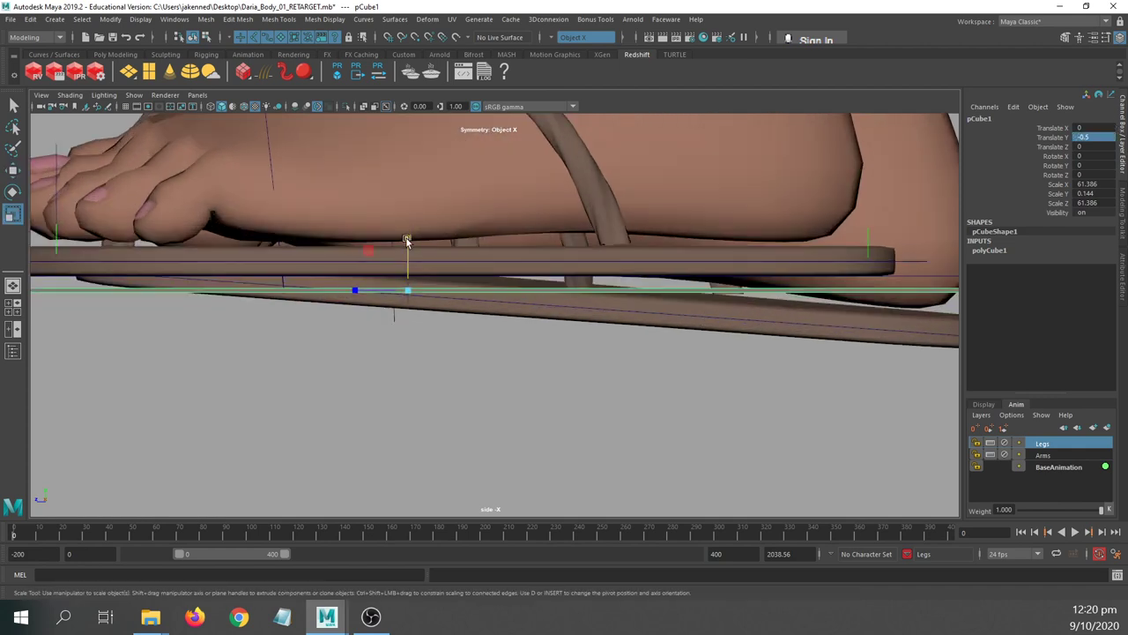
pyautogui.moveTo(406, 239); pyautogui.dragTo(408, 281)
pyautogui.click(479, 375)
pyautogui.keyDown('alt'); pyautogui.moveTo(692, 369); pyautogui.dragTo(193, 271, button='right'); pyautogui.keyUp('alt')
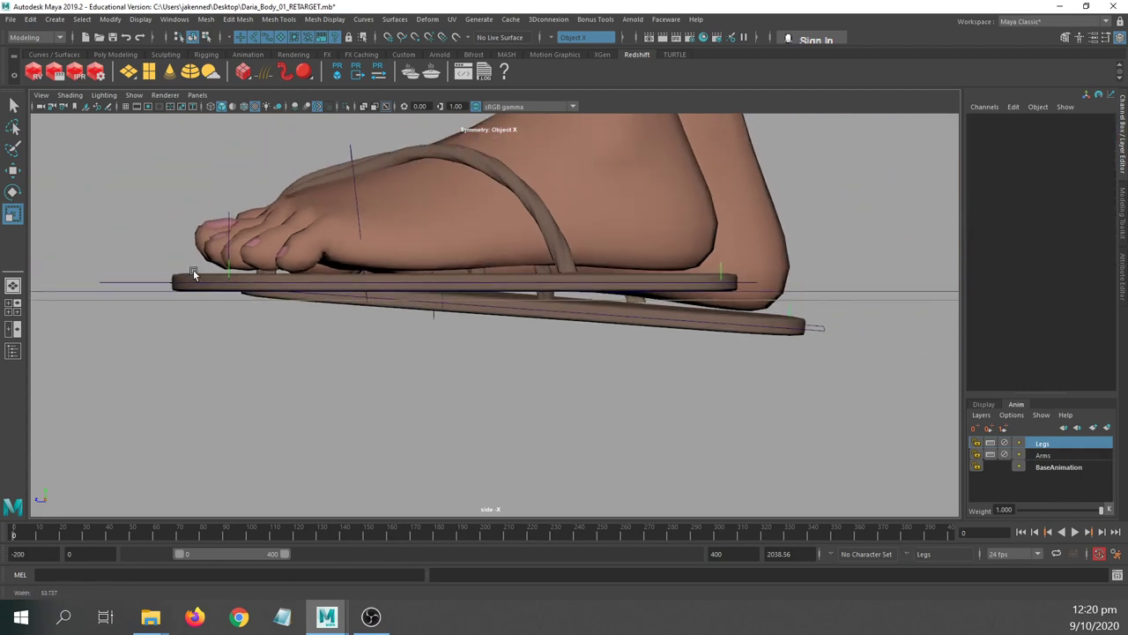
# - Select the ground plane pPlane1 and scale it along its Z axis in the side view
pyautogui.keyDown('alt'); pyautogui.moveTo(927, 302); pyautogui.dragTo(896, 310, button='right'); pyautogui.keyUp('alt')
pyautogui.keyDown('alt'); pyautogui.moveTo(939, 306); pyautogui.dragTo(862, 318, button='middle'); pyautogui.keyUp('alt')
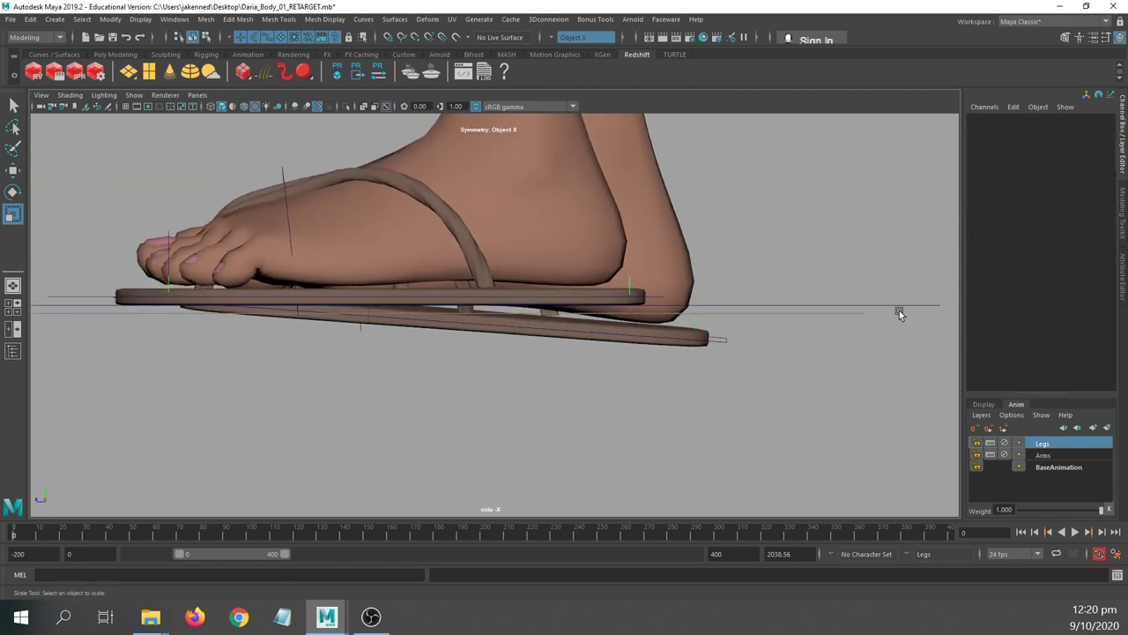
pyautogui.click(899, 308)
pyautogui.scroll(3, 630, 308)
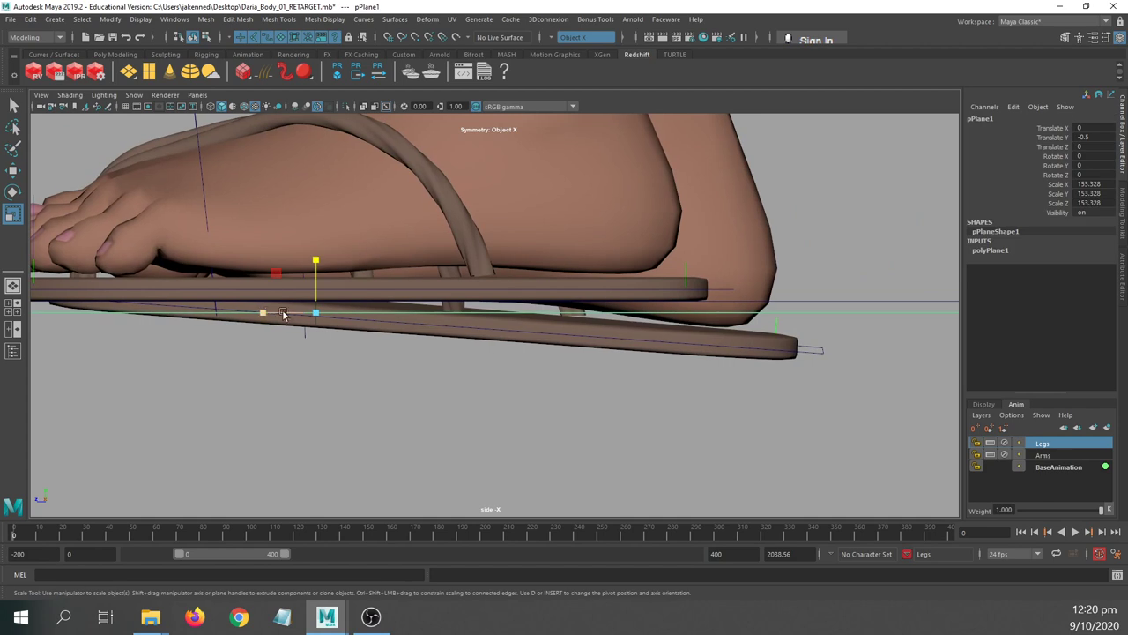
pyautogui.moveTo(266, 314); pyautogui.dragTo(471, 370)
pyautogui.scroll(-2, 806, 332)
# - Change the colour of the lambert1 material on the ground plane to blue
pyautogui.hotkey('ctrl', 'a')
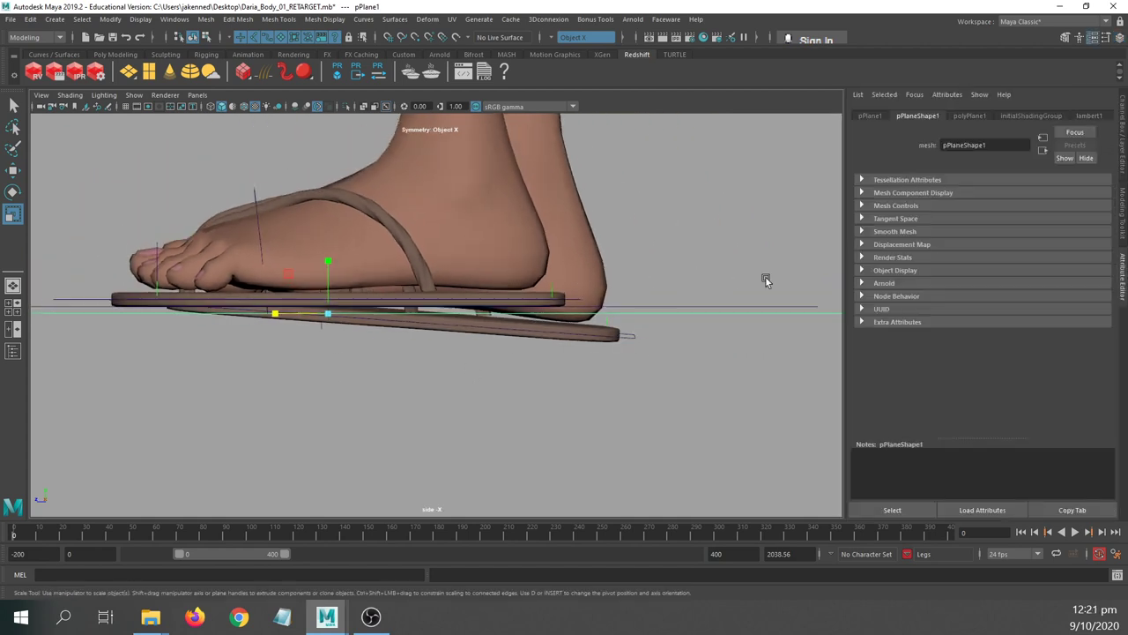
pyautogui.click(1089, 115)
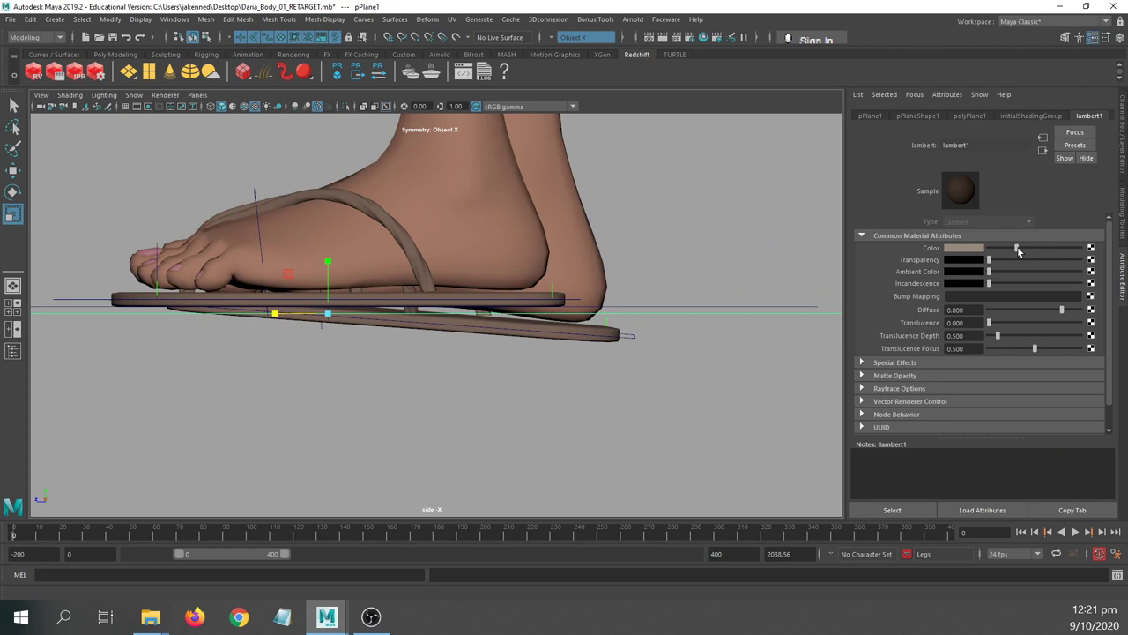
pyautogui.click(979, 247)
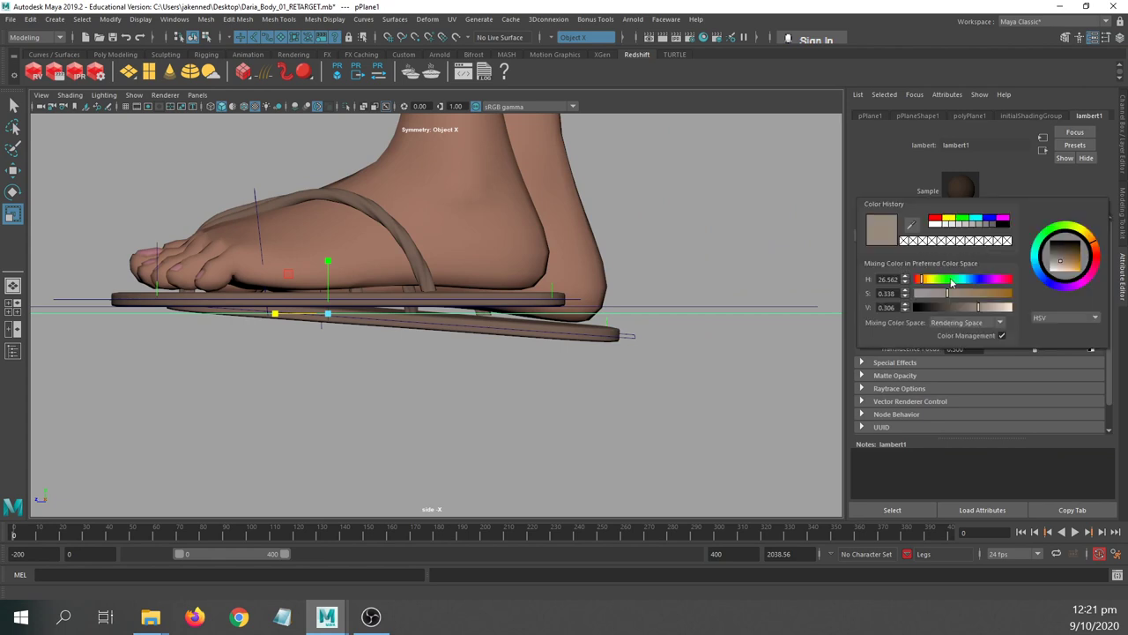
pyautogui.moveTo(928, 306); pyautogui.dragTo(902, 312)
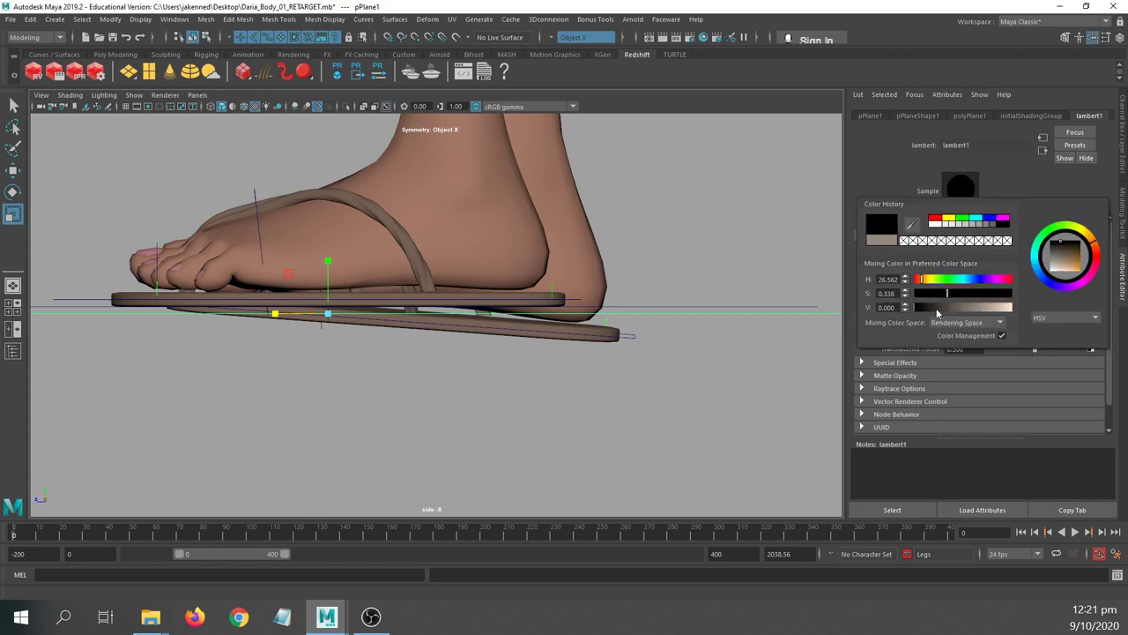
pyautogui.click(976, 280)
pyautogui.click(992, 219)
pyautogui.click(797, 218)
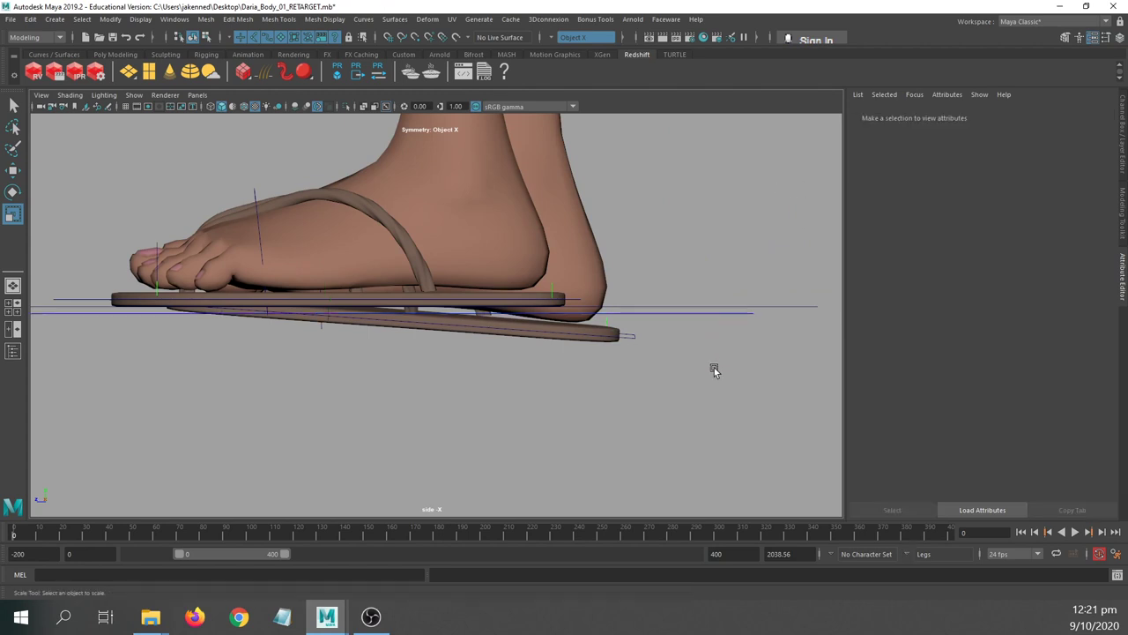
# - Select L_leg_ik_control and lower it slightly so the left sandal's sole rests on the blue ground line
pyautogui.keyDown('alt'); pyautogui.moveTo(598, 316); pyautogui.dragTo(686, 306, button='right'); pyautogui.keyUp('alt')
pyautogui.keyDown('alt'); pyautogui.moveTo(462, 247); pyautogui.dragTo(532, 183, button='middle'); pyautogui.keyUp('alt')
pyautogui.keyDown('alt'); pyautogui.moveTo(335, 212); pyautogui.dragTo(559, 107, button='right'); pyautogui.keyUp('alt')
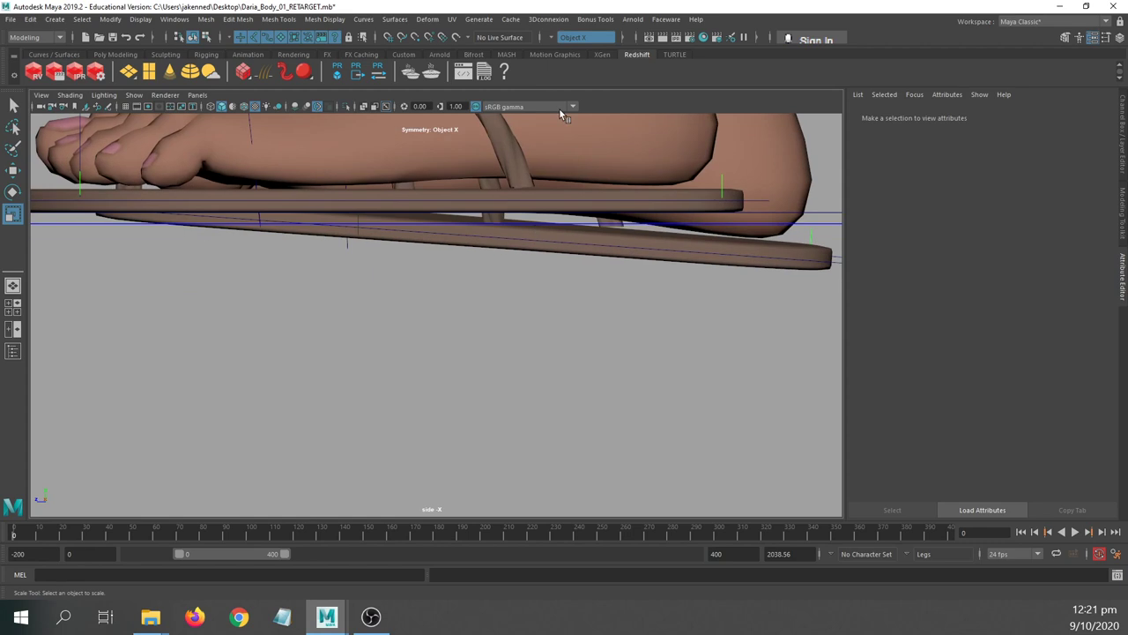
pyautogui.keyDown('alt'); pyautogui.moveTo(653, 182); pyautogui.dragTo(660, 245, button='middle'); pyautogui.keyUp('alt')
pyautogui.click(764, 260)
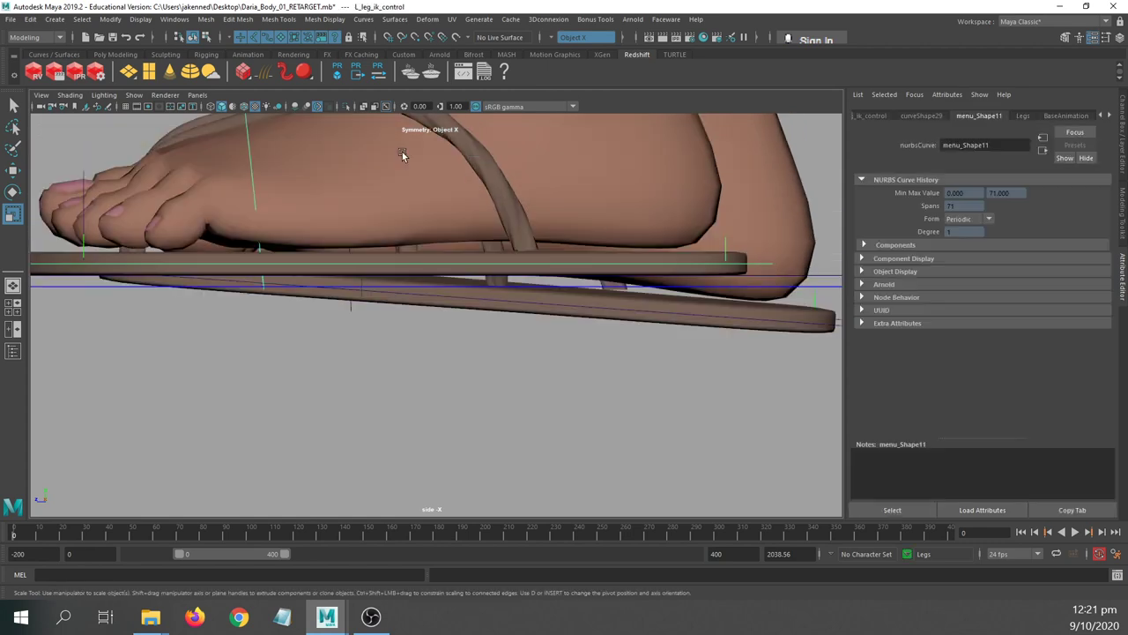
pyautogui.press('w')
pyautogui.press('e')
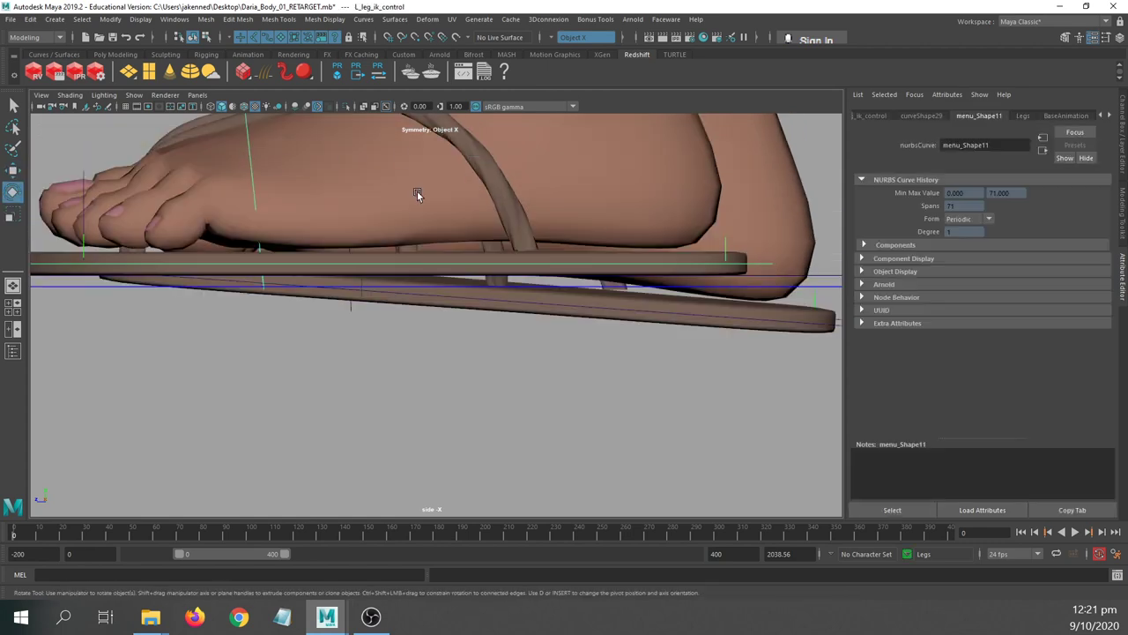
pyautogui.press('w')
pyautogui.keyDown('alt'); pyautogui.moveTo(417, 191); pyautogui.dragTo(382, 192, button='right'); pyautogui.keyUp('alt')
pyautogui.keyDown('alt'); pyautogui.moveTo(383, 192); pyautogui.dragTo(401, 297, button='middle'); pyautogui.keyUp('alt')
pyautogui.moveTo(578, 148); pyautogui.dragTo(579, 152)
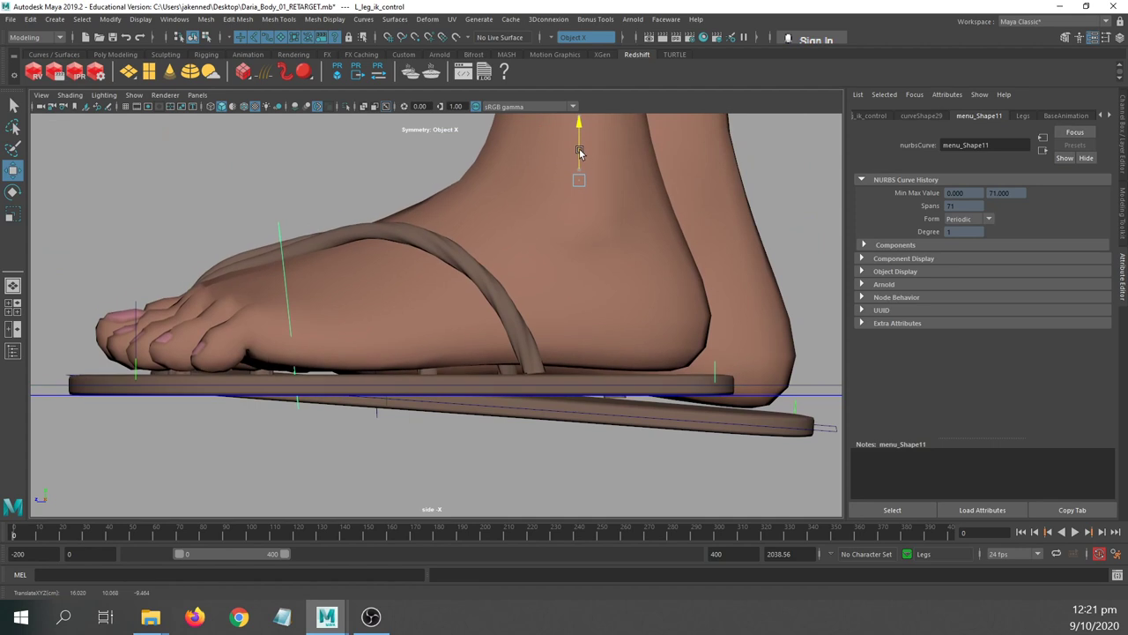
# - Set Rotate X, Y and Z of R_leg_ik_control to 0
pyautogui.keyDown('alt'); pyautogui.moveTo(677, 275); pyautogui.dragTo(548, 214, button='middle'); pyautogui.keyUp('alt')
pyautogui.click(708, 368)
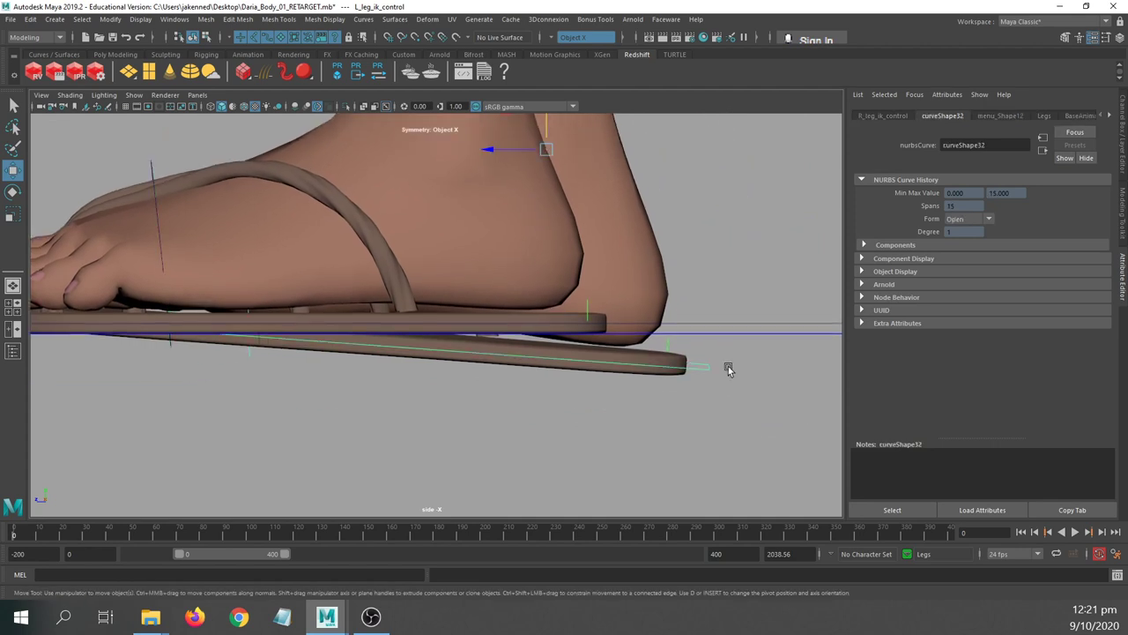
pyautogui.hotkey('ctrl', 'a')
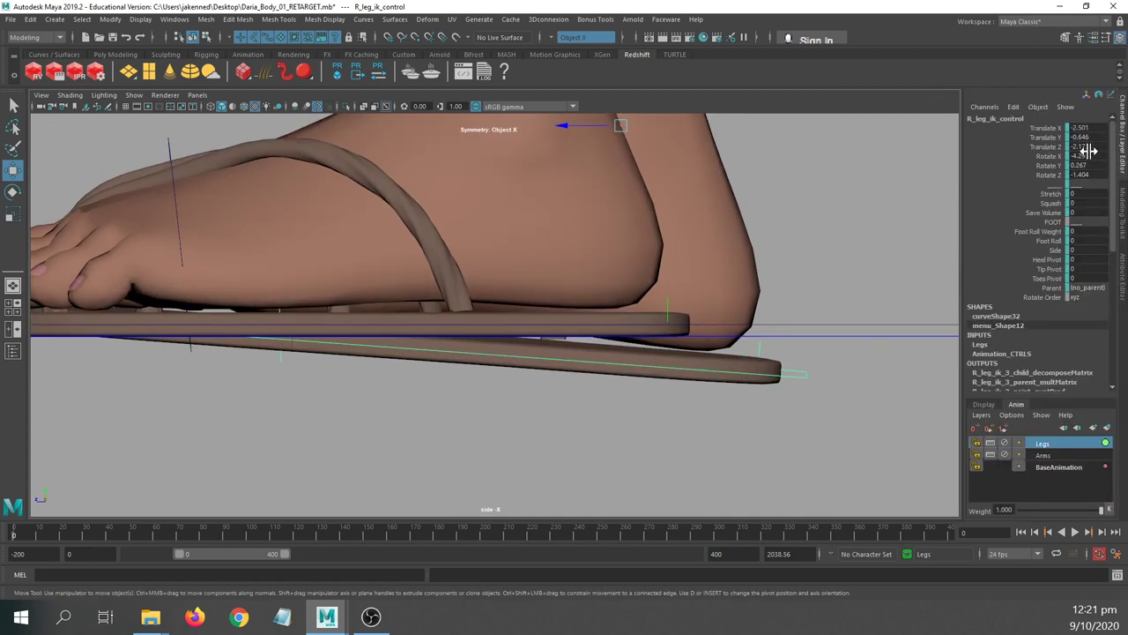
pyautogui.moveTo(1083, 156); pyautogui.dragTo(1084, 172)
pyautogui.write('0')
pyautogui.press('Return')
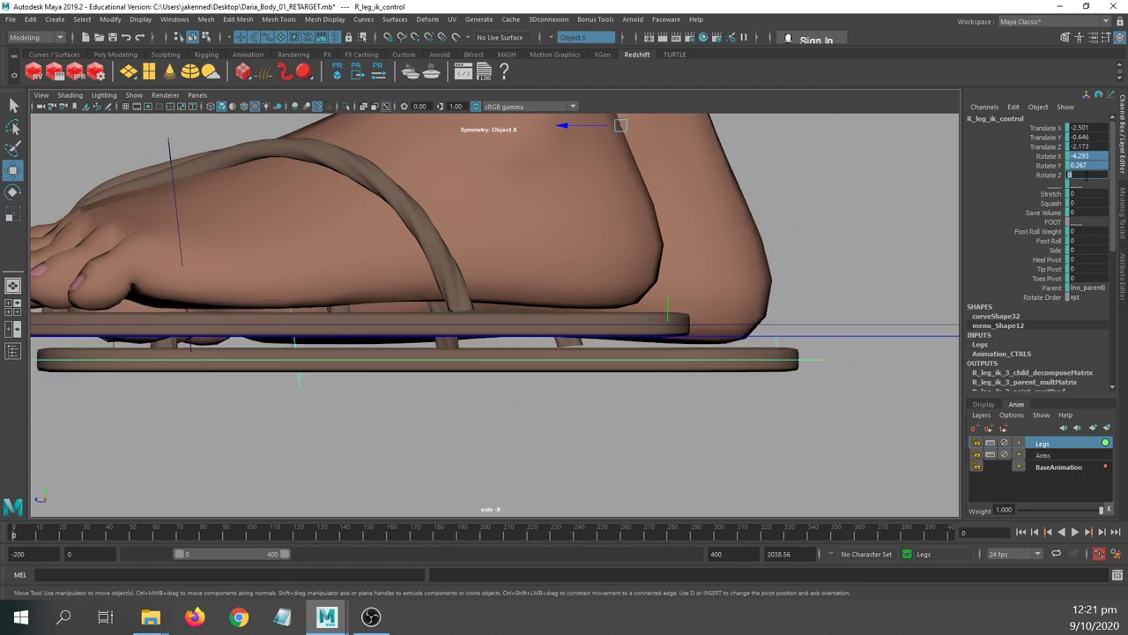
# - Raise R_leg_ik_control to about Translate Y -0.011 so the right sandal's sole rests on the ground line
pyautogui.keyDown('alt'); pyautogui.moveTo(595, 174); pyautogui.dragTo(587, 213, button='middle'); pyautogui.keyUp('alt')
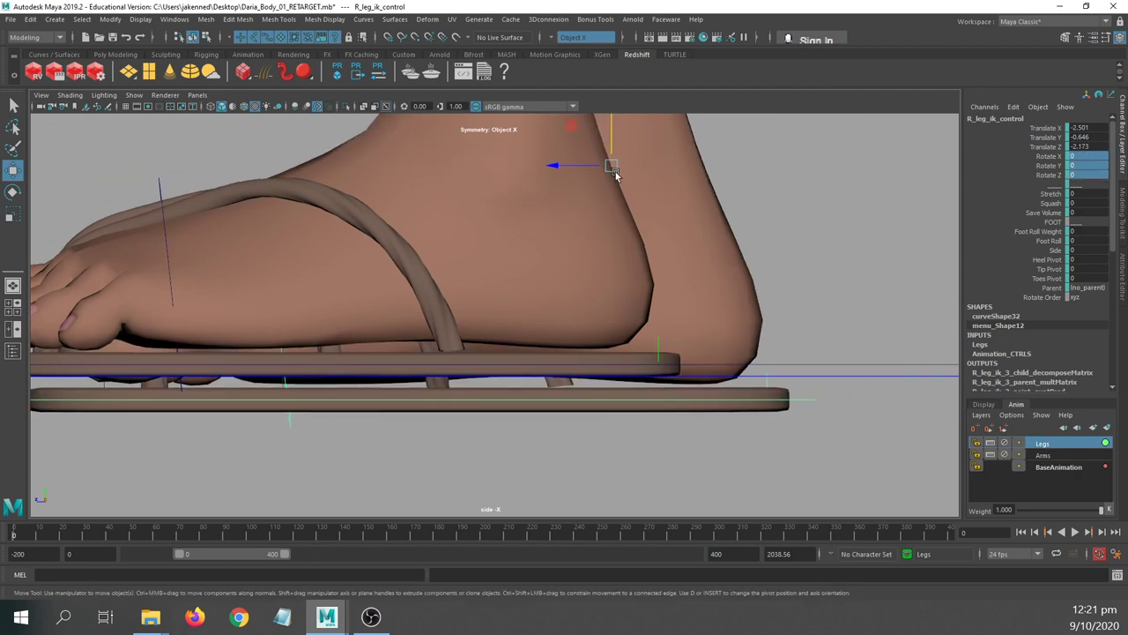
pyautogui.moveTo(612, 146); pyautogui.dragTo(626, 109)
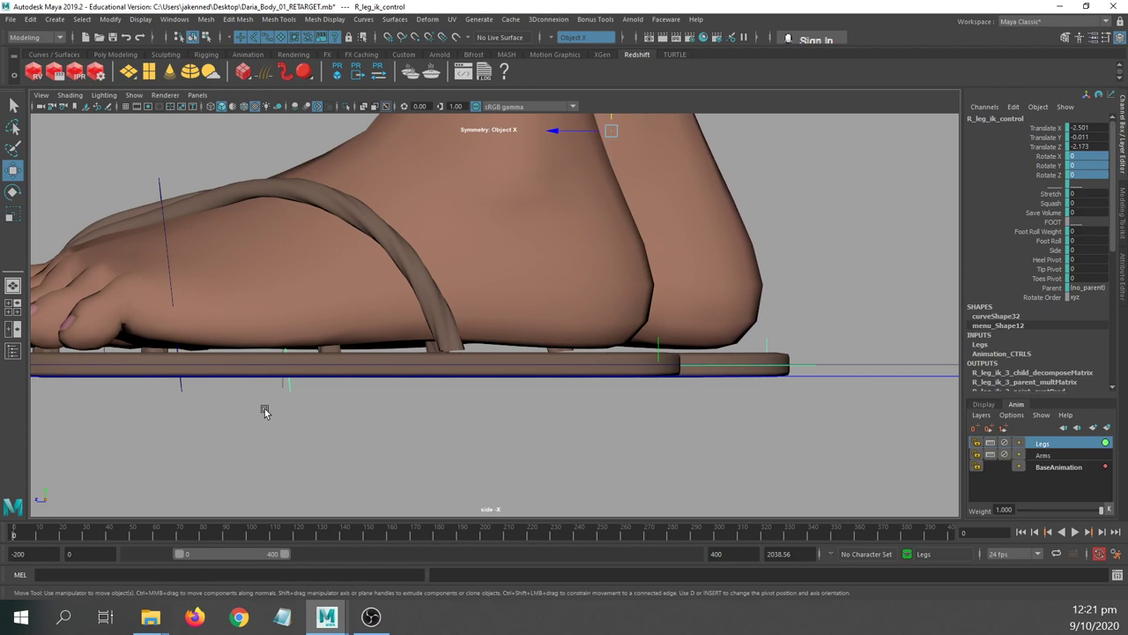
# - Select all objects belonging to the Legs animation layer and show the feet in the perspective view
pyautogui.rightClick(1073, 447)
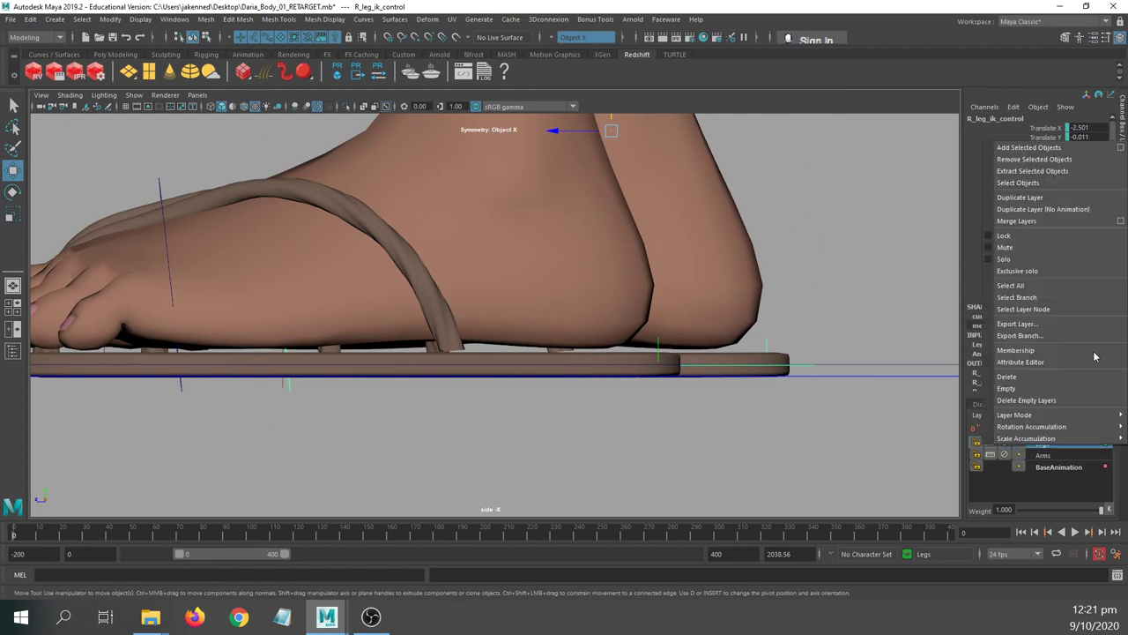
pyautogui.click(1040, 184)
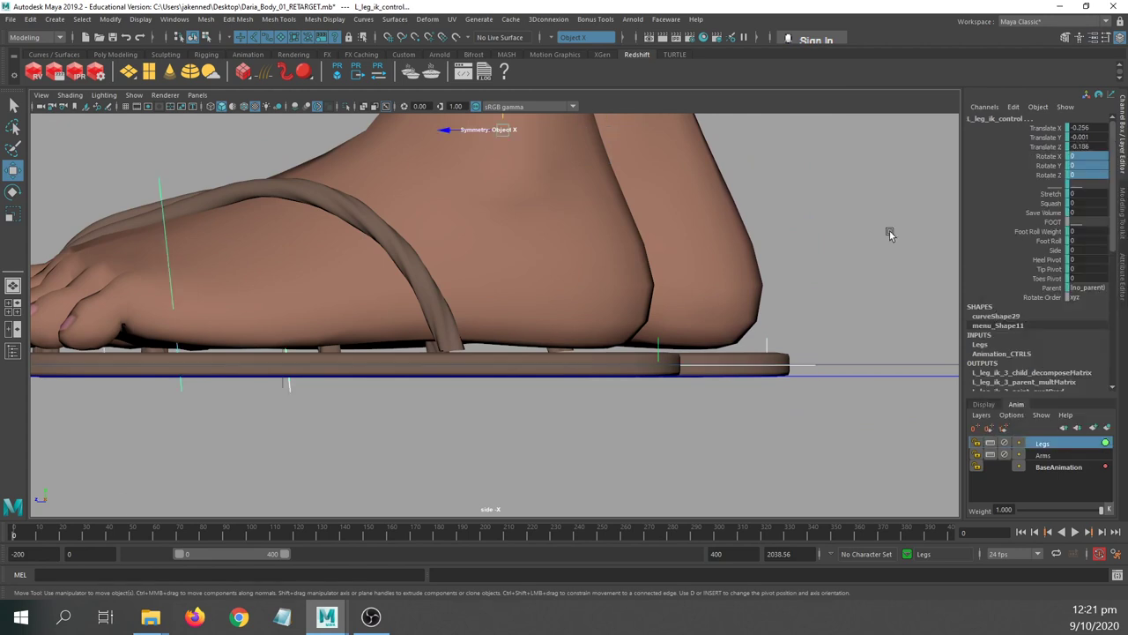
pyautogui.press('f')
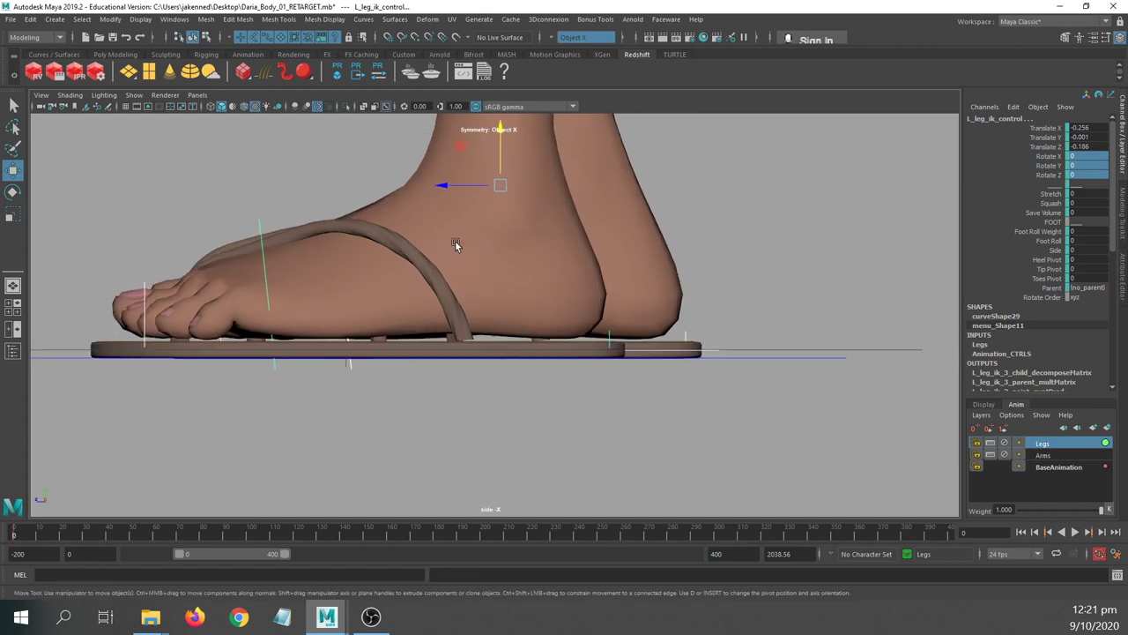
pyautogui.press('space')
pyautogui.press('space')
pyautogui.press('space')
pyautogui.press('space')
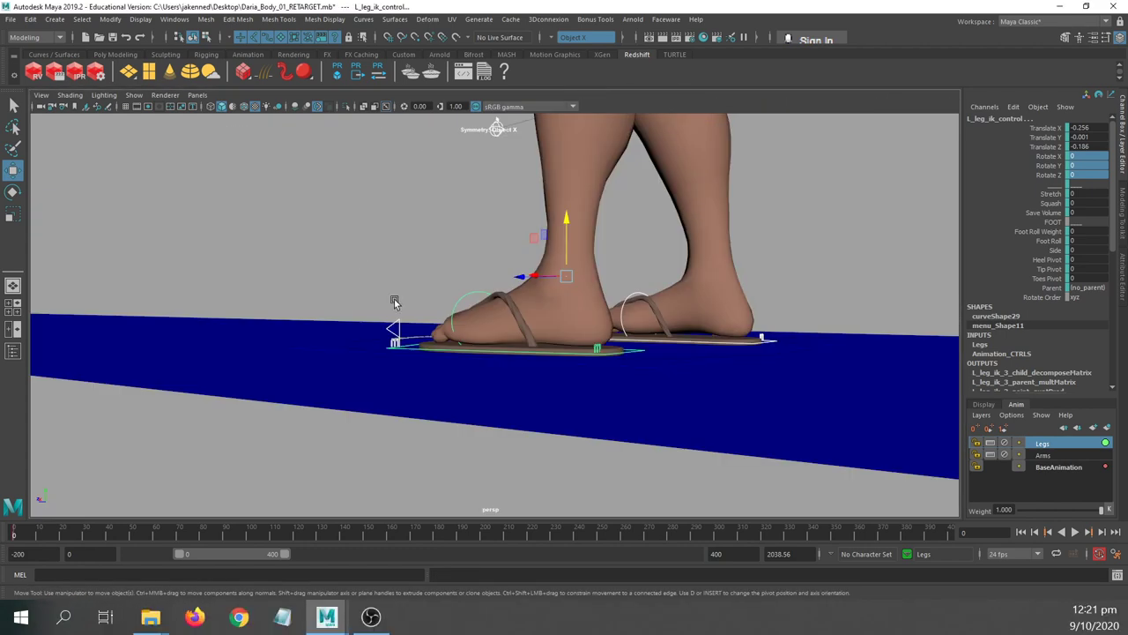
# - Change the colour of the ground plane's lambert1 material to dark grey and clear the selection
pyautogui.keyDown('alt'); pyautogui.moveTo(394, 303); pyautogui.dragTo(716, 385); pyautogui.keyUp('alt')
pyautogui.click(769, 290)
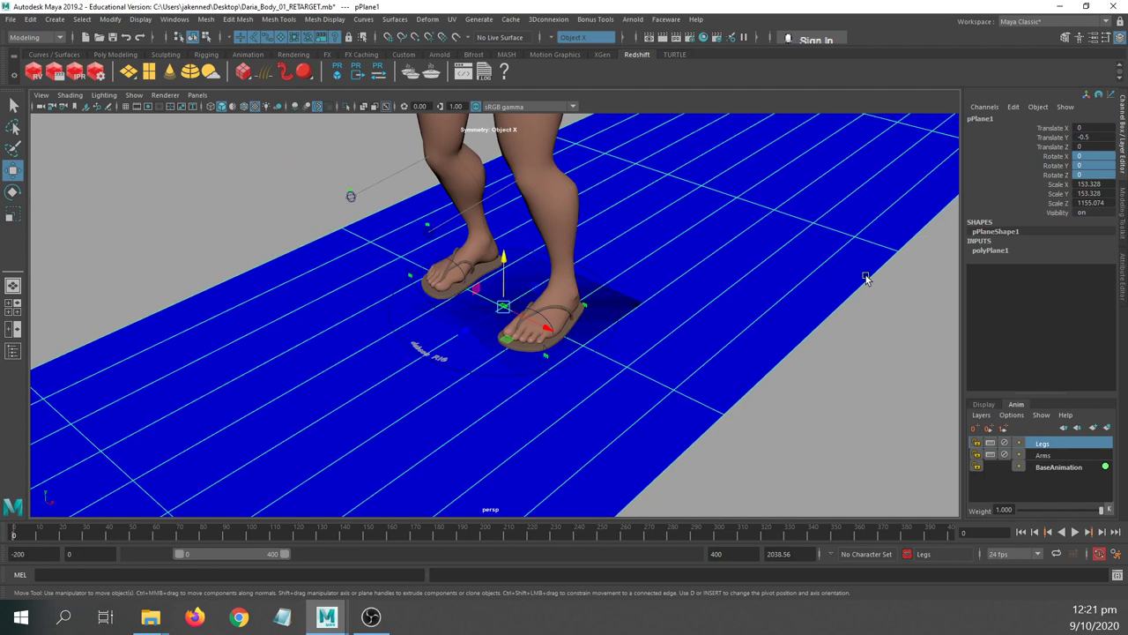
pyautogui.hotkey('ctrl', 'a')
pyautogui.hotkey('ctrl', 'q')
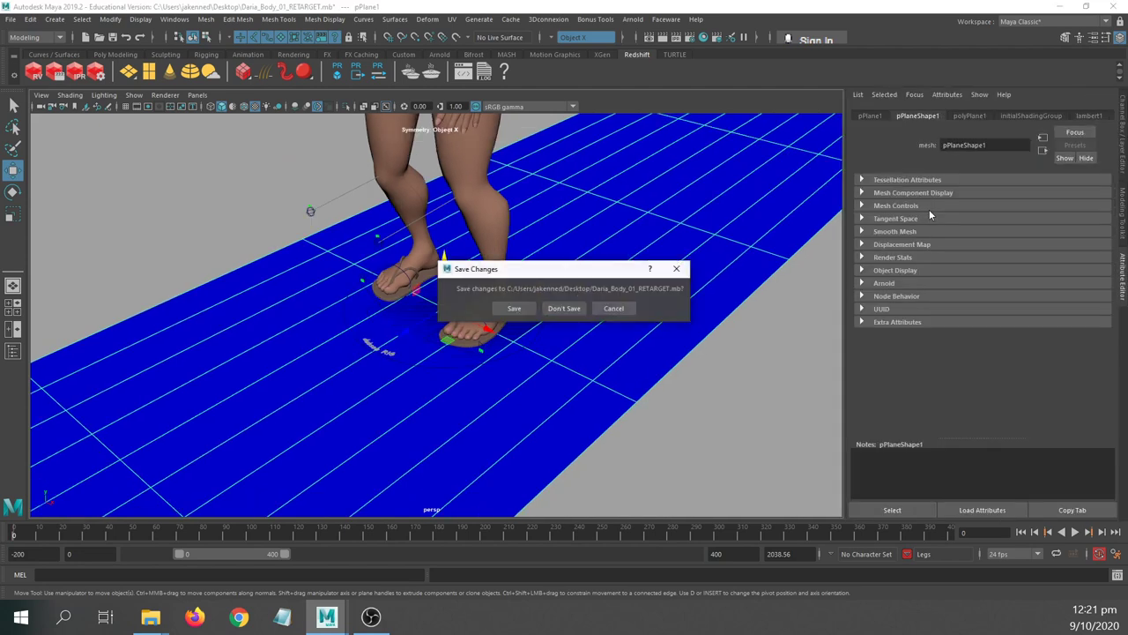
pyautogui.click(616, 309)
pyautogui.click(1090, 116)
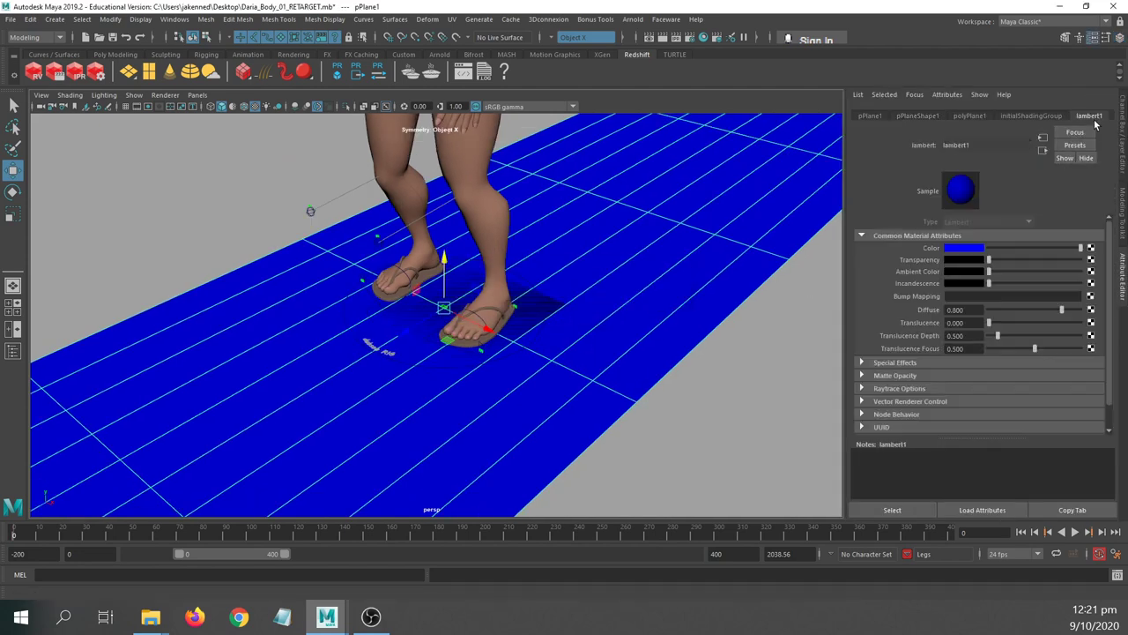
pyautogui.click(970, 248)
pyautogui.click(975, 227)
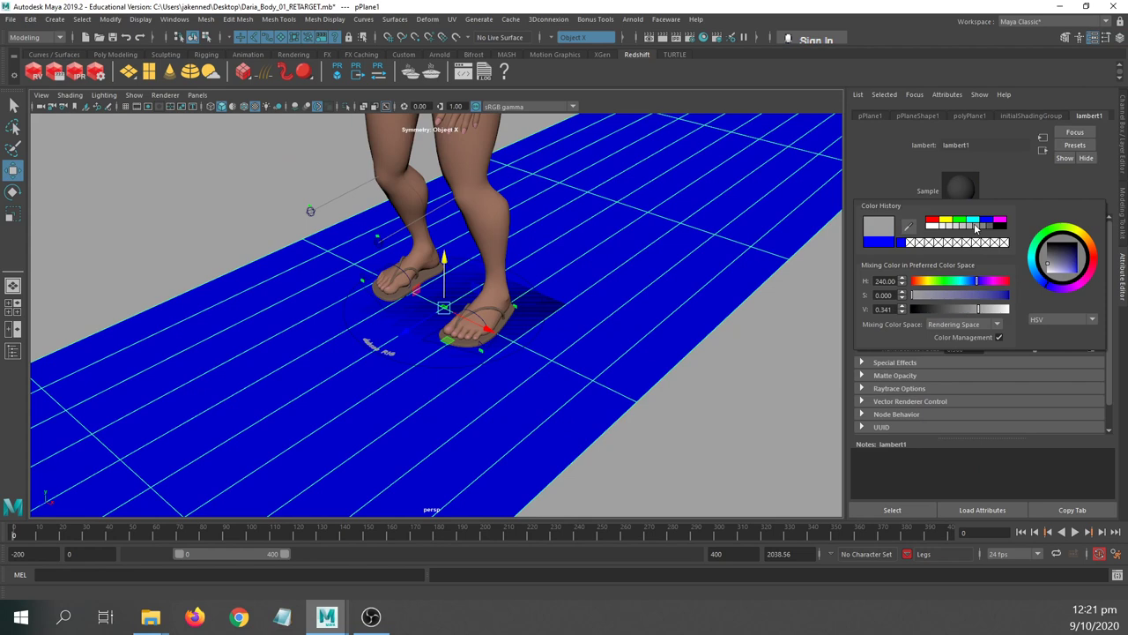
pyautogui.click(987, 226)
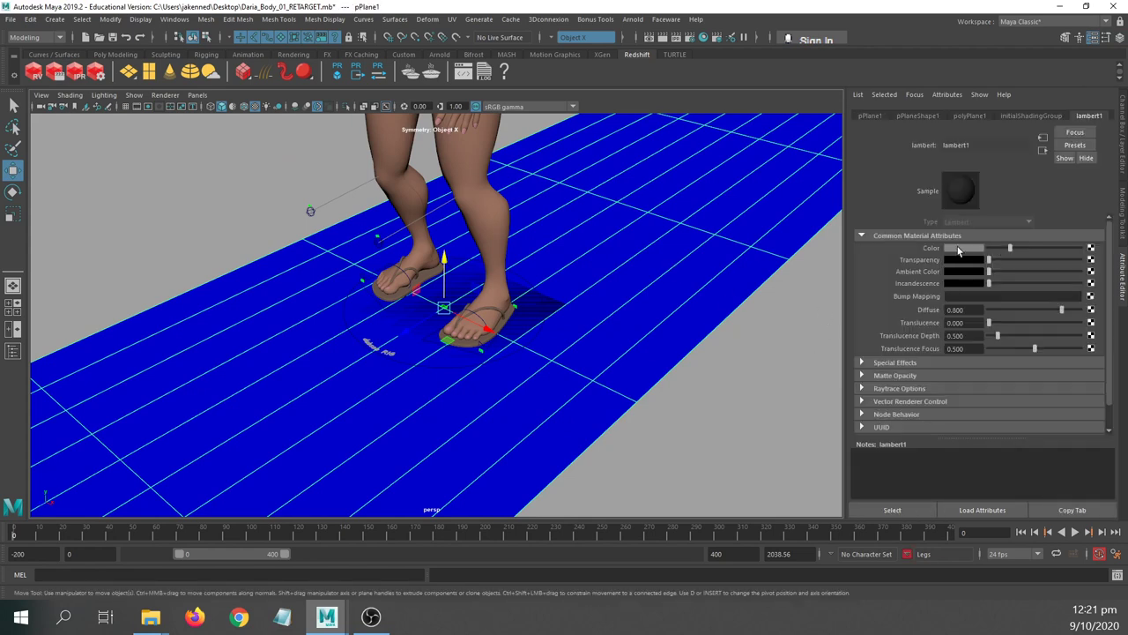
pyautogui.click(959, 249)
pyautogui.click(730, 440)
pyautogui.moveTo(666, 298); pyautogui.dragTo(746, 281, button='right')
pyautogui.click(772, 367)
# - Scrub the animation from frame 0 and examine both sandals' contact with the ground from several angles
pyautogui.scroll(-2, 555, 342)
pyautogui.scroll(10, 555, 343)
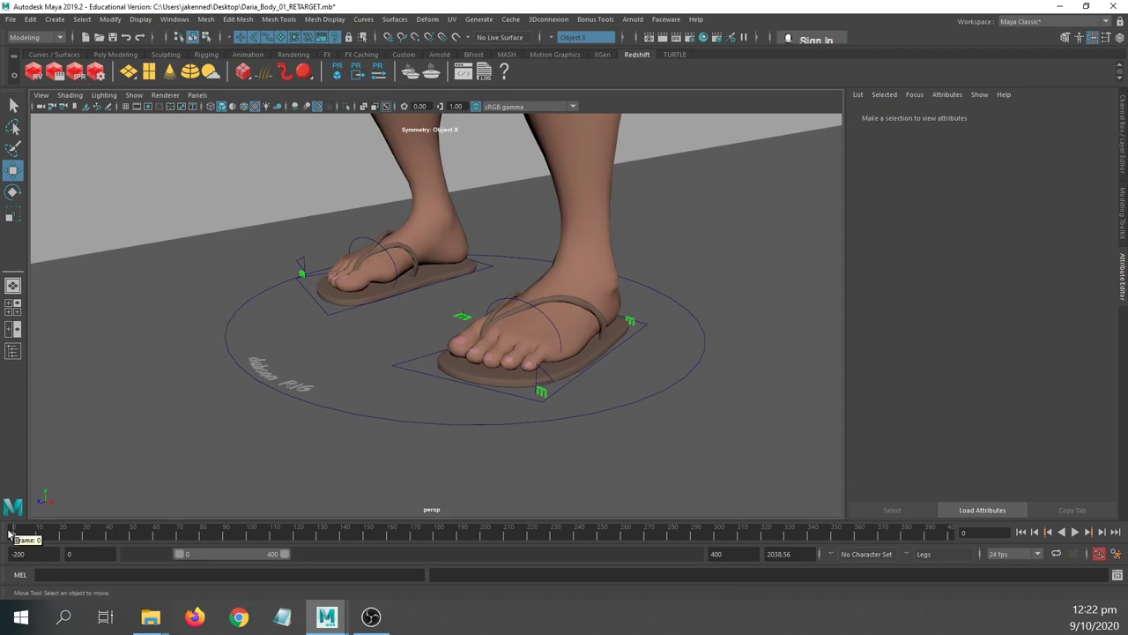
pyautogui.moveTo(15, 532); pyautogui.dragTo(56, 529)
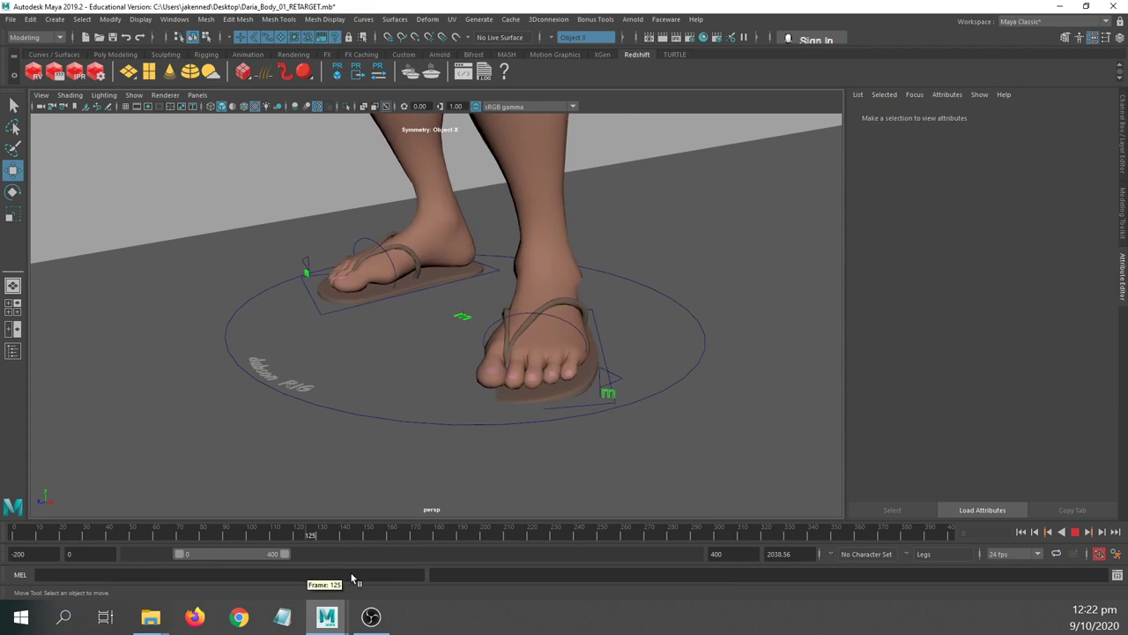
pyautogui.click(14, 533)
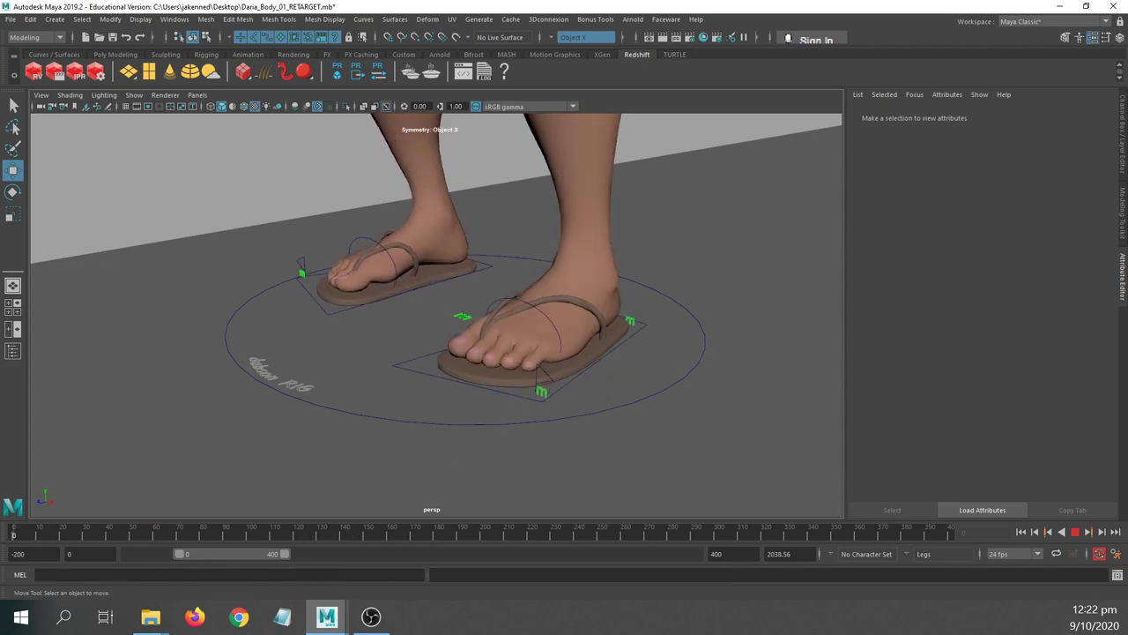
pyautogui.keyDown('alt'); pyautogui.moveTo(617, 453); pyautogui.dragTo(445, 383); pyautogui.keyUp('alt')
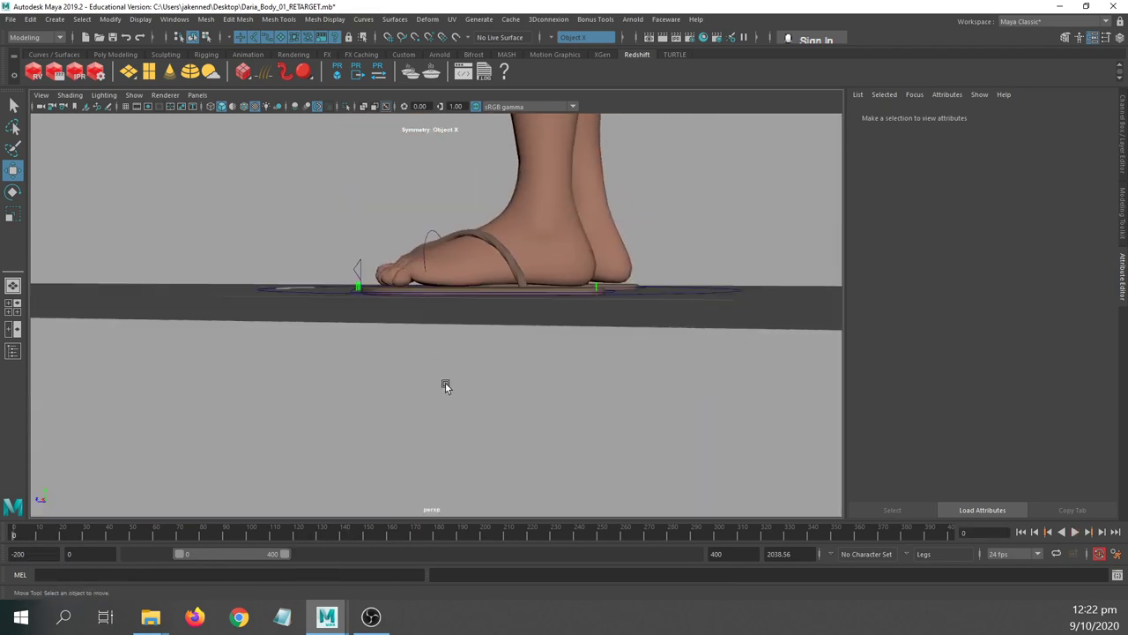
pyautogui.hotkey('alt', 'v')
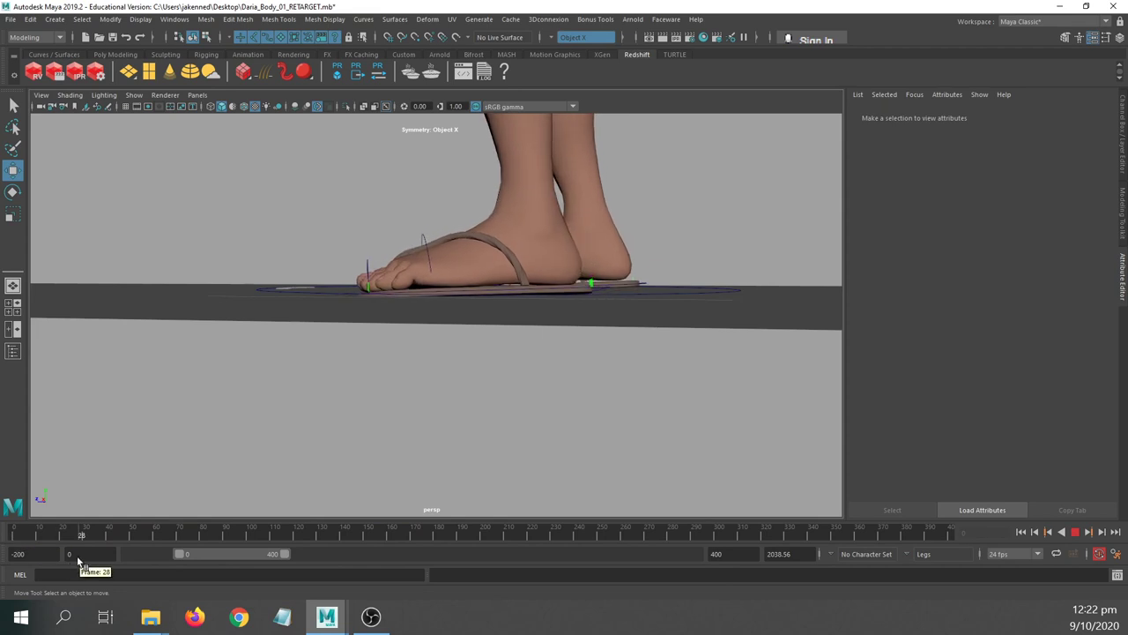
pyautogui.moveTo(77, 561); pyautogui.dragTo(5, 567)
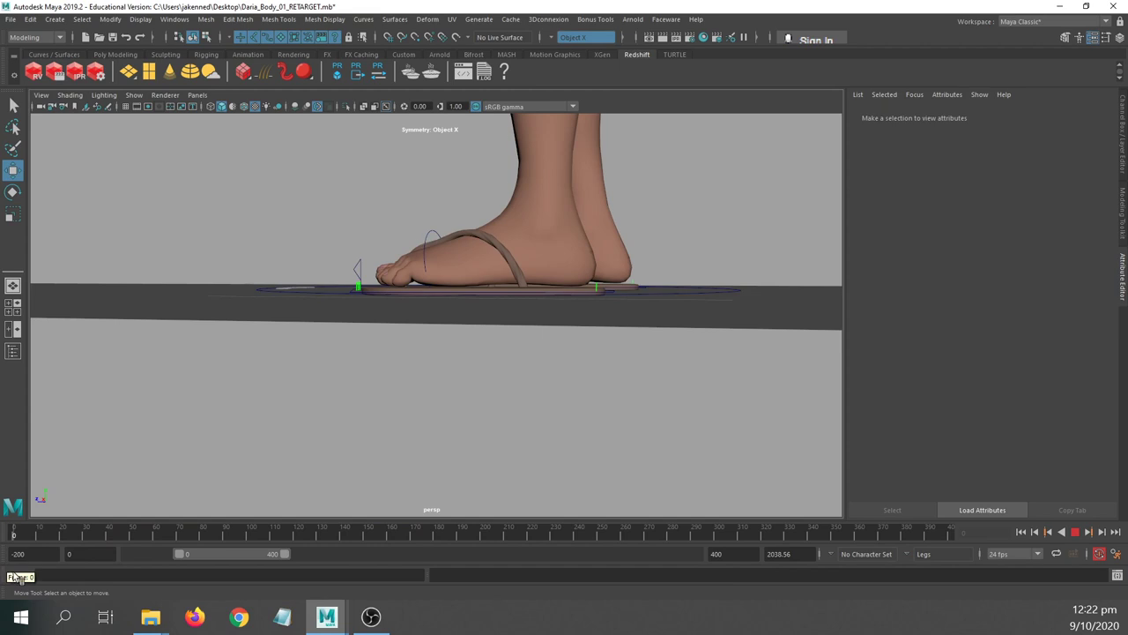
pyautogui.hotkey('alt', 'v')
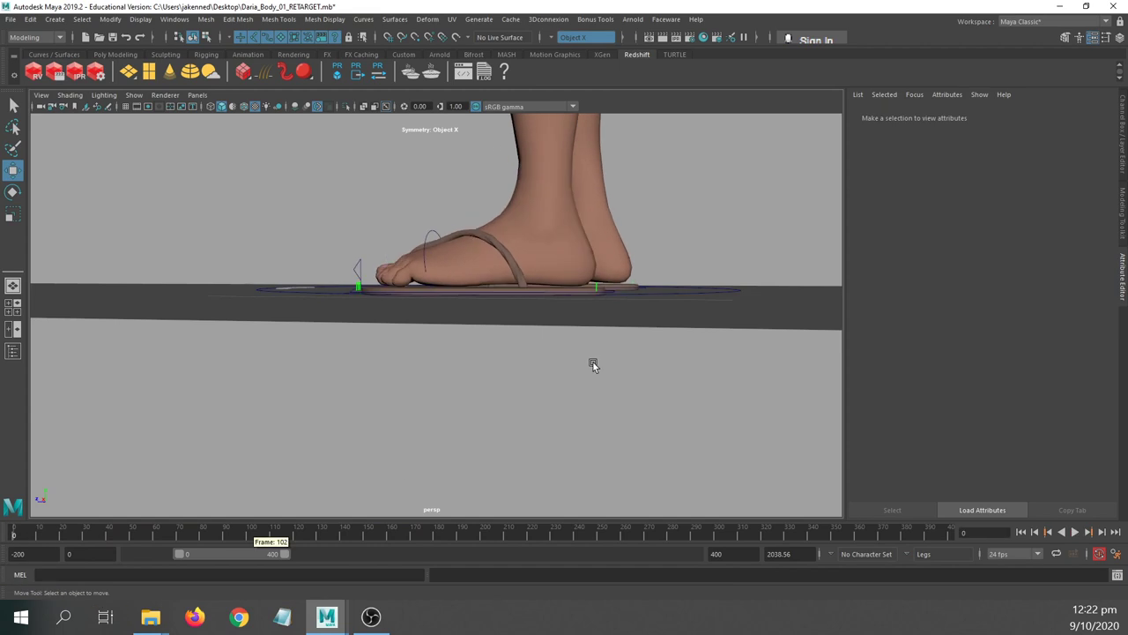
pyautogui.keyDown('alt'); pyautogui.moveTo(594, 362); pyautogui.dragTo(617, 335); pyautogui.keyUp('alt')
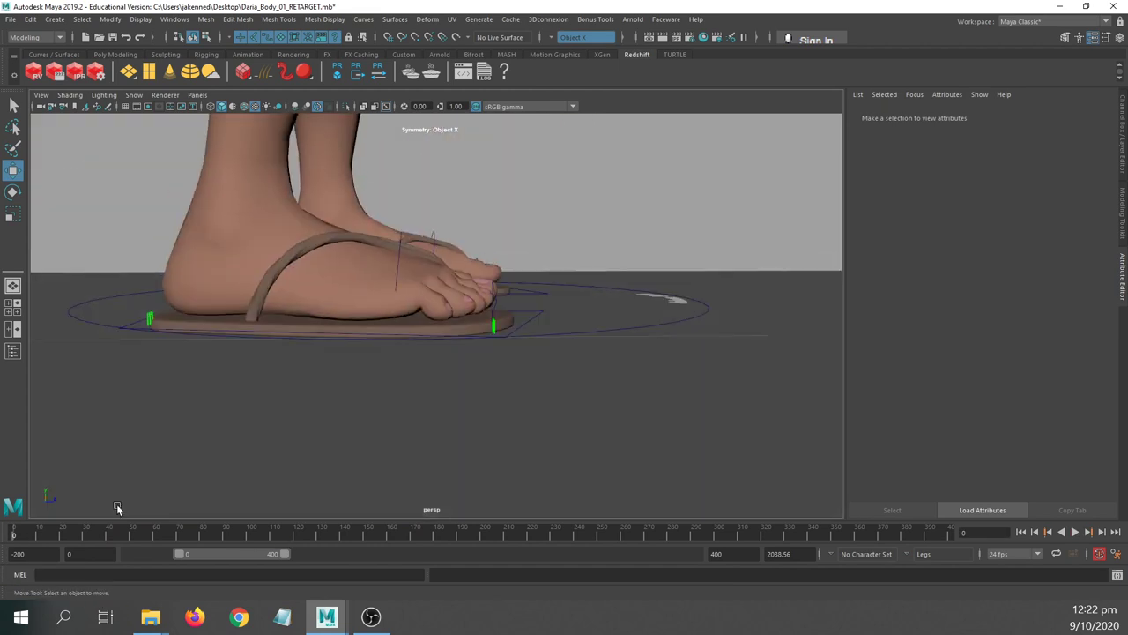
pyautogui.hotkey('alt', 'v')
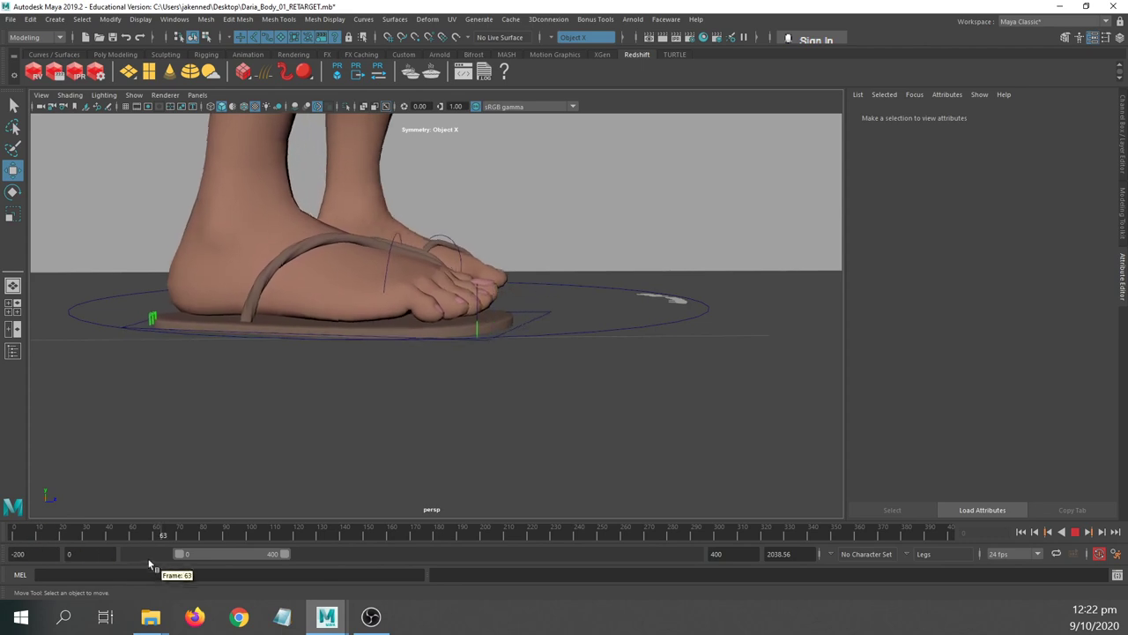
pyautogui.moveTo(148, 560); pyautogui.dragTo(72, 559)
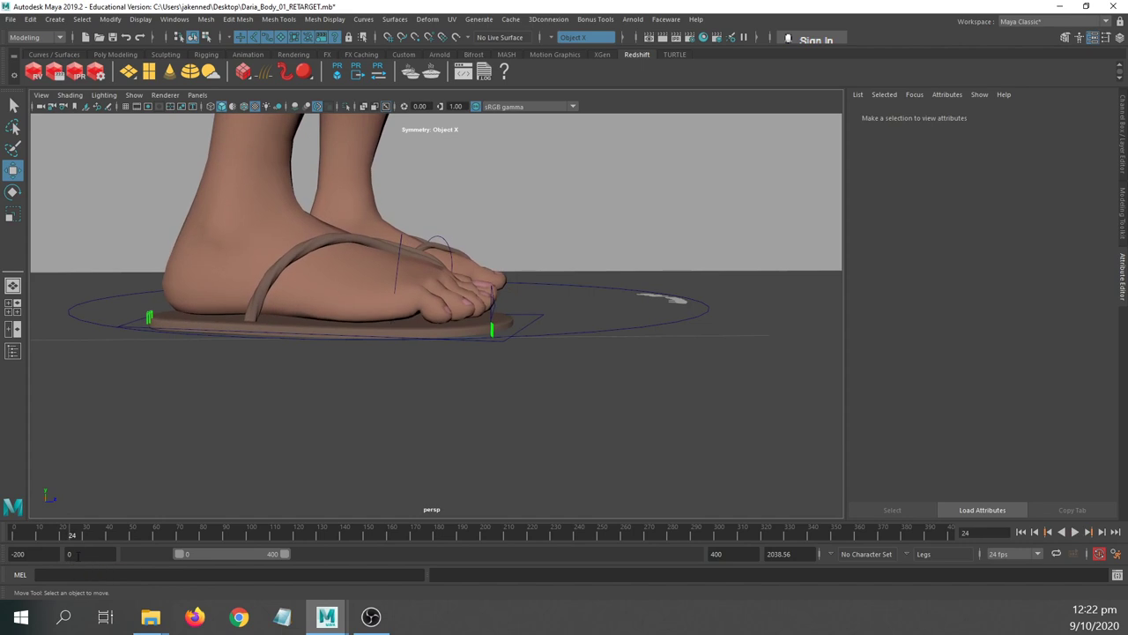
# - Switch to wireframe display and select R_leg_ik_control around the right sandal at frame 24
pyautogui.click(534, 322)
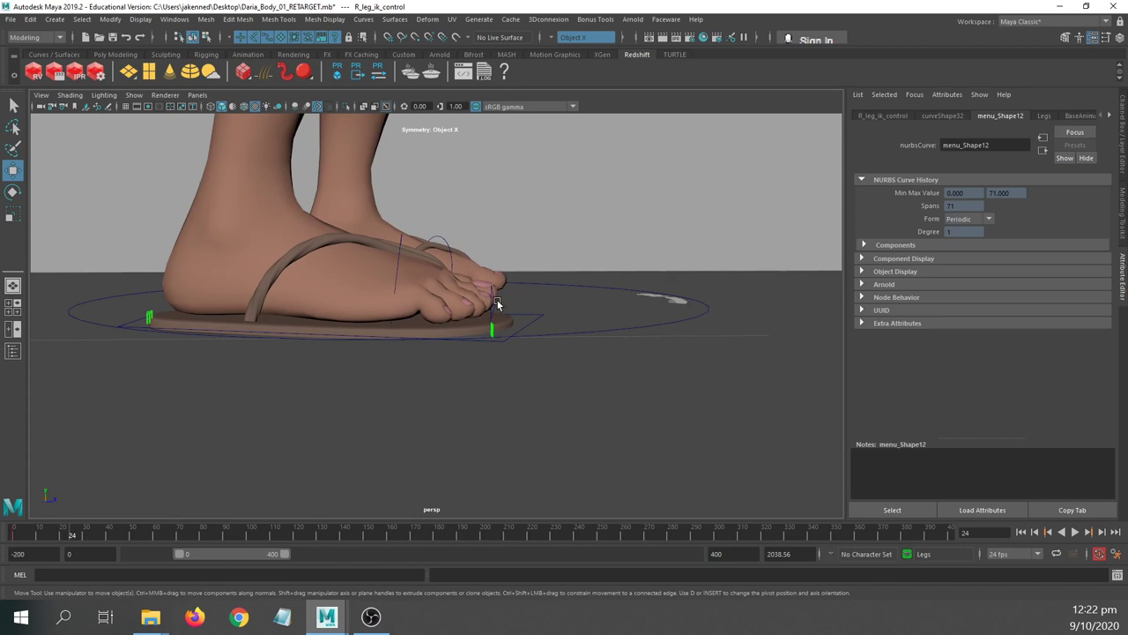
pyautogui.click(539, 326)
pyautogui.click(536, 313)
pyautogui.click(557, 358)
pyautogui.press('4')
pyautogui.keyDown('alt'); pyautogui.moveTo(603, 190); pyautogui.dragTo(731, 292); pyautogui.keyUp('alt')
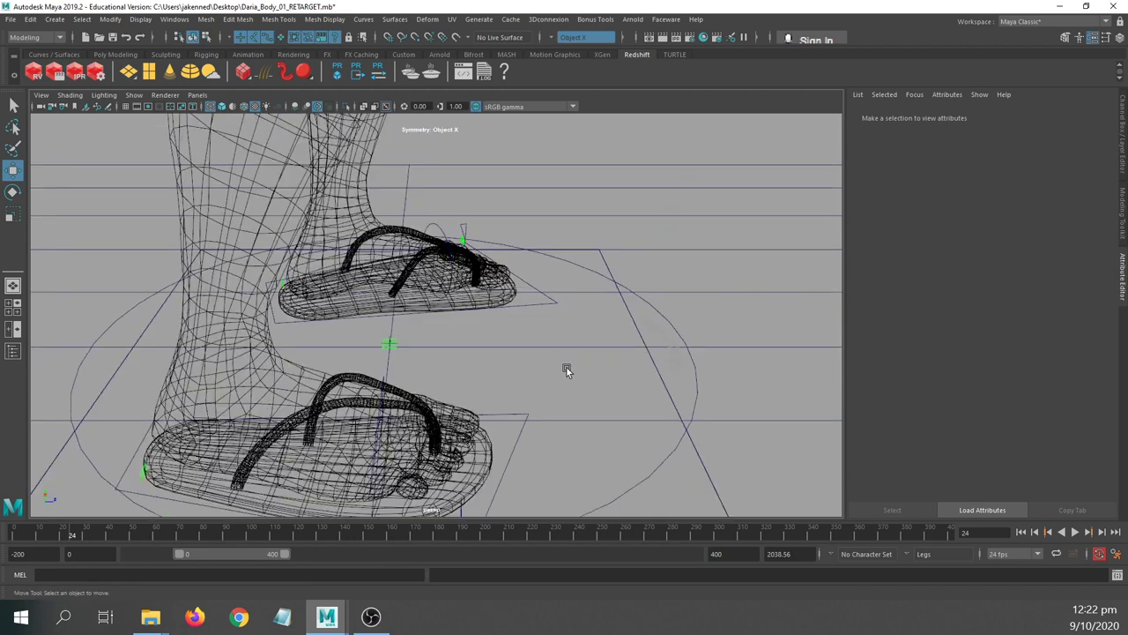
pyautogui.click(527, 431)
pyautogui.keyDown('alt'); pyautogui.moveTo(609, 423); pyautogui.dragTo(583, 377); pyautogui.keyUp('alt')
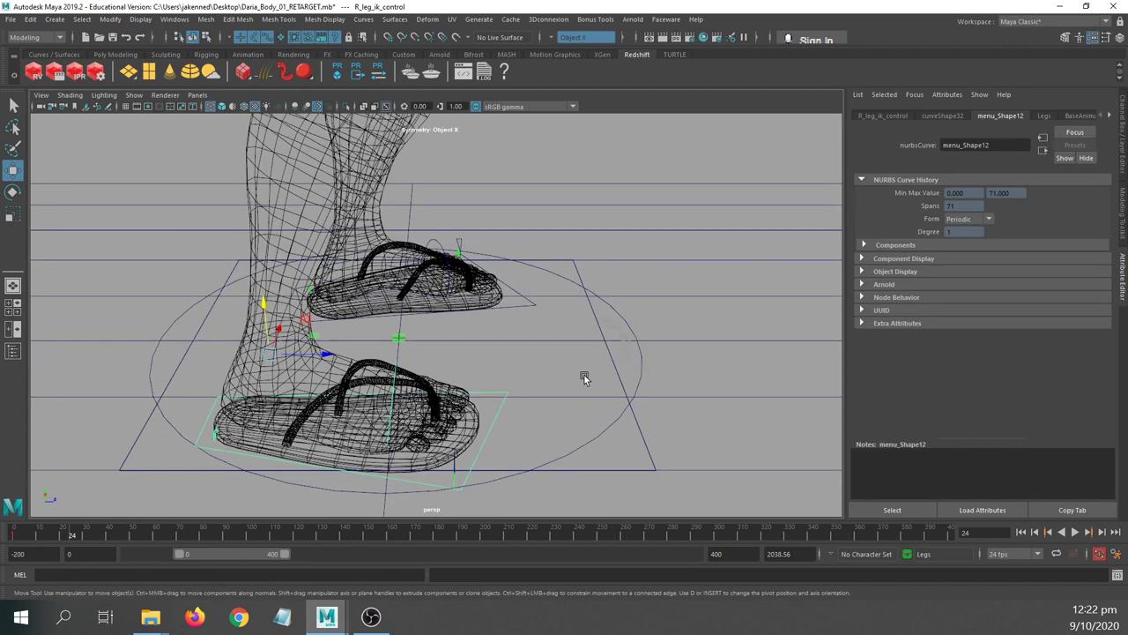
# - Open the Graph Editor for R_leg_ik_control
pyautogui.press('space')
pyautogui.press('space')
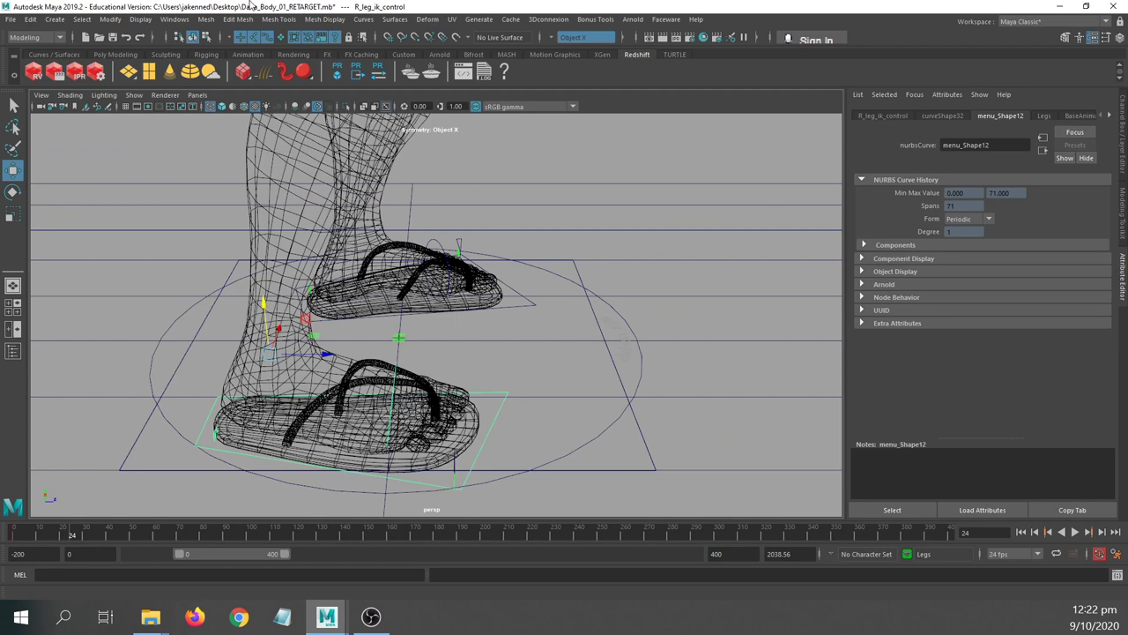
pyautogui.click(141, 18)
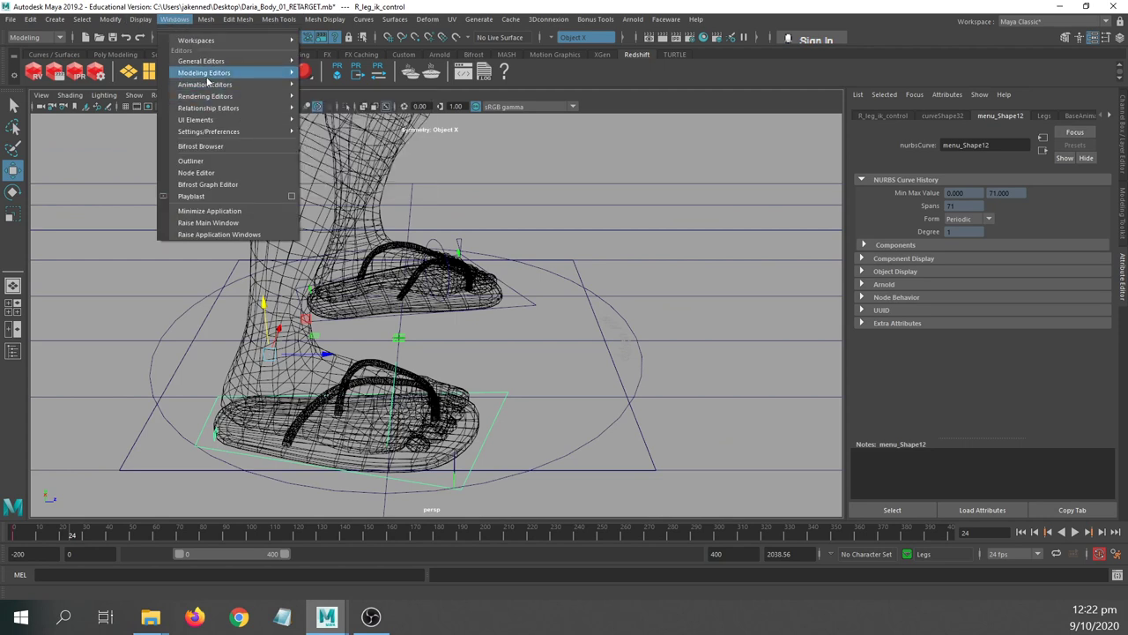
pyautogui.moveTo(208, 84)
pyautogui.click(328, 93)
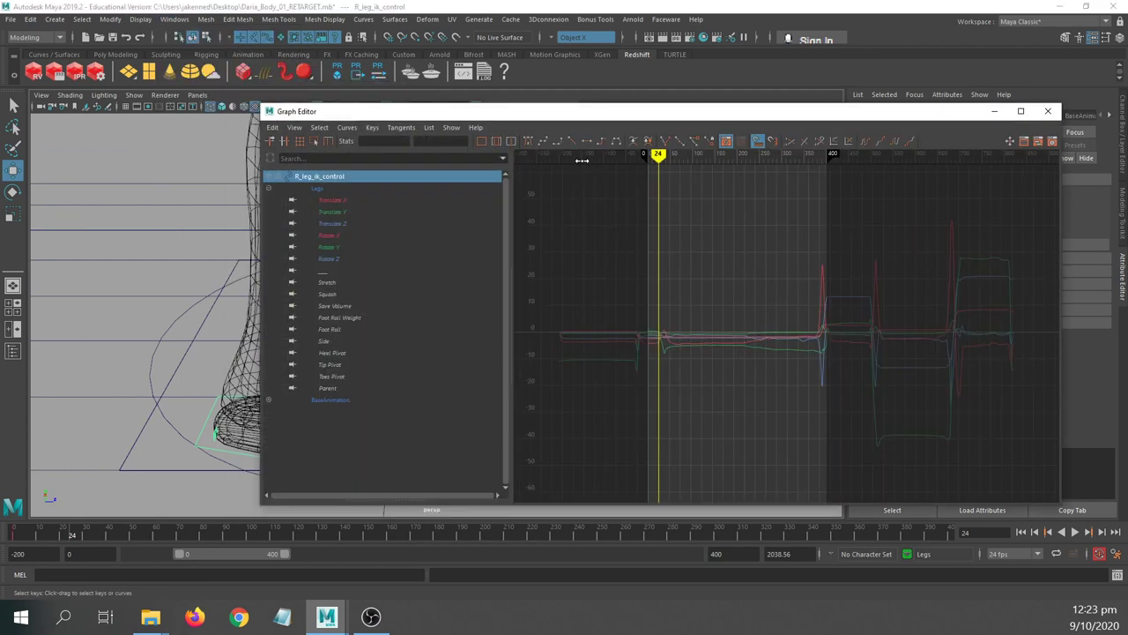
# - Move the Graph Editor aside and examine the right sandal against the ground in textured shading, scrubbing to frame 20
pyautogui.moveTo(562, 111); pyautogui.dragTo(0, 95)
pyautogui.keyDown('alt'); pyautogui.moveTo(292, 354); pyautogui.dragTo(424, 231, button='middle'); pyautogui.keyUp('alt')
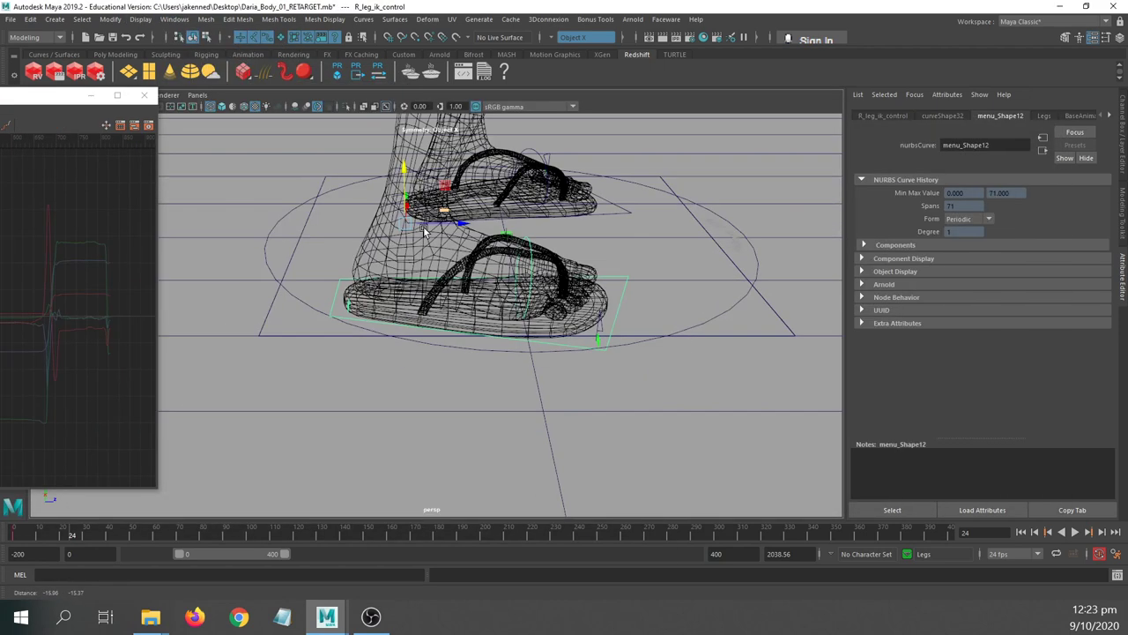
pyautogui.keyDown('alt'); pyautogui.moveTo(432, 362); pyautogui.dragTo(442, 301); pyautogui.keyUp('alt')
pyautogui.keyDown('alt'); pyautogui.moveTo(442, 301); pyautogui.dragTo(419, 367, button='middle'); pyautogui.keyUp('alt')
pyautogui.keyDown('alt'); pyautogui.moveTo(420, 368); pyautogui.dragTo(559, 423, button='right'); pyautogui.keyUp('alt')
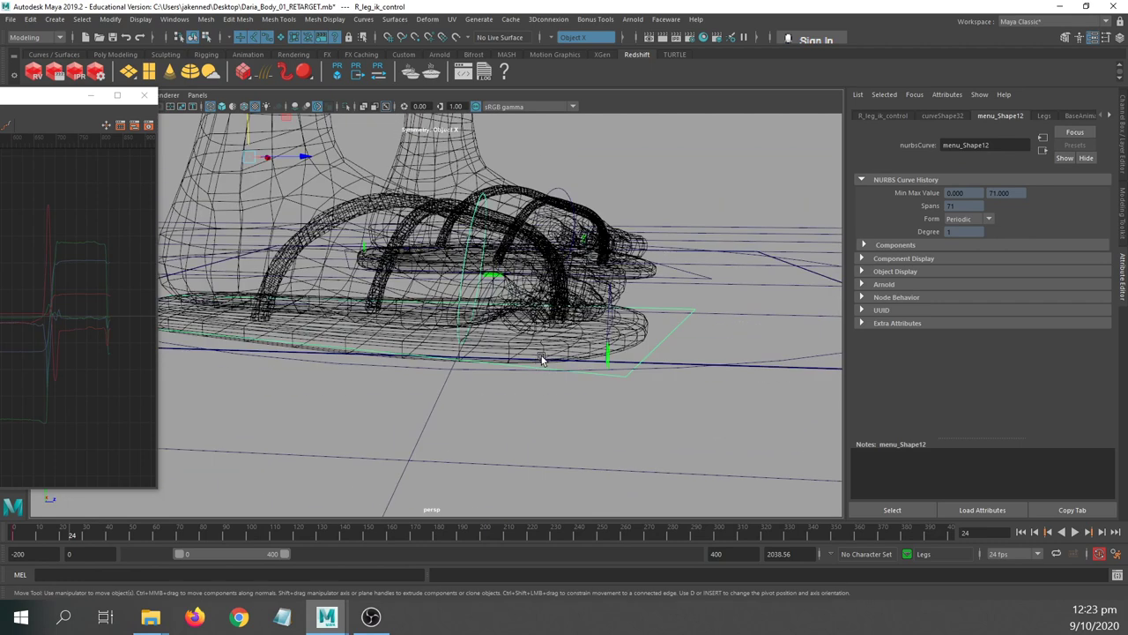
pyautogui.press('4')
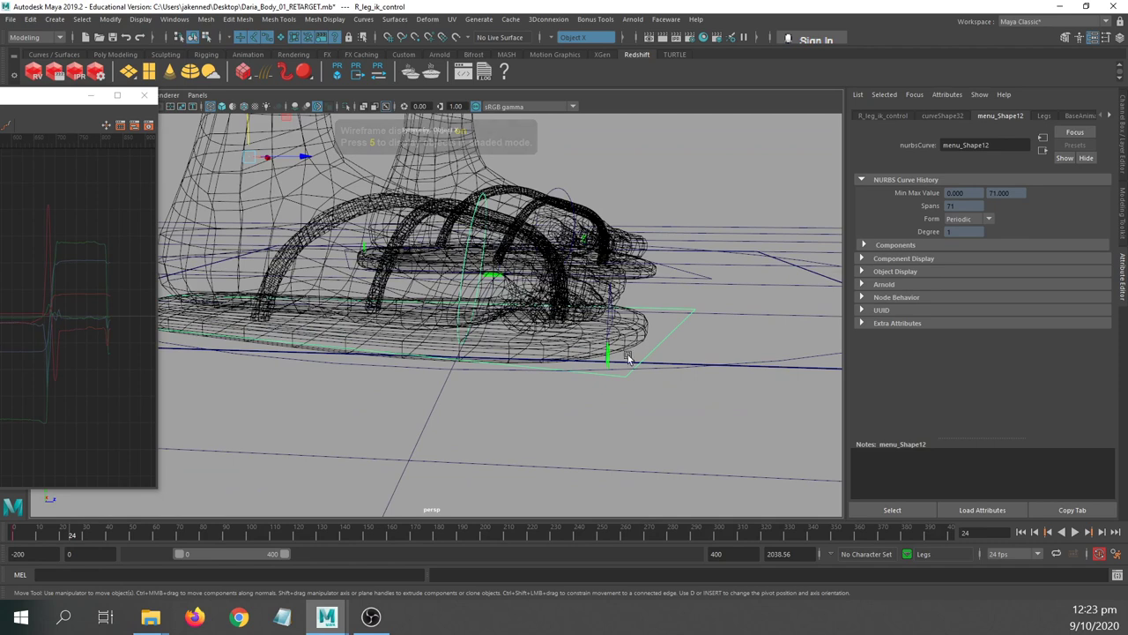
pyautogui.press('5')
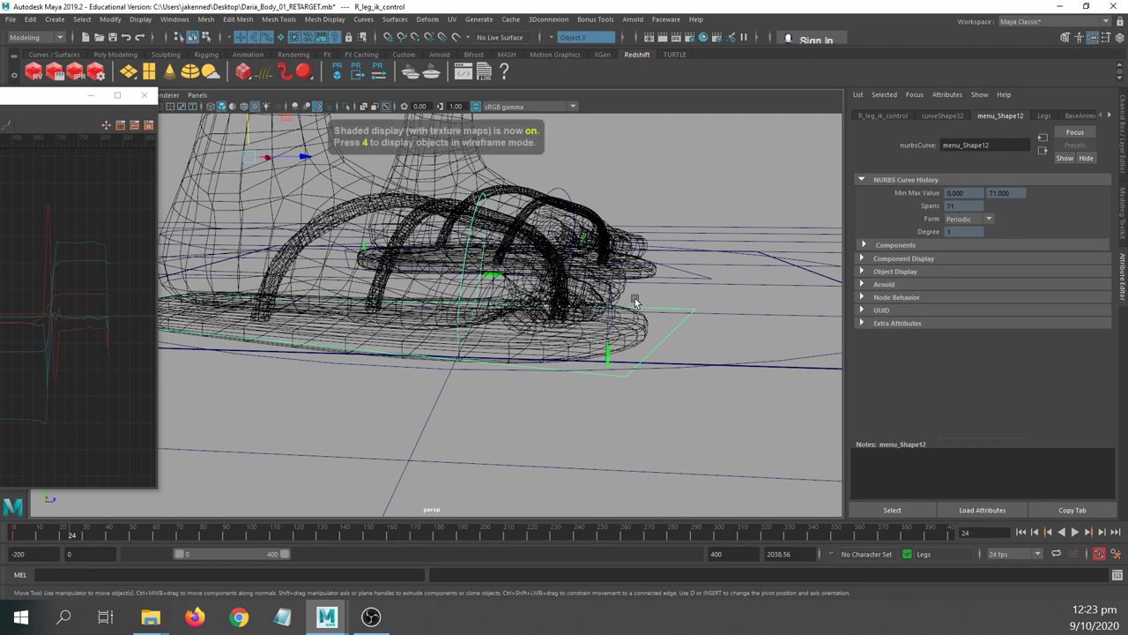
pyautogui.press('6')
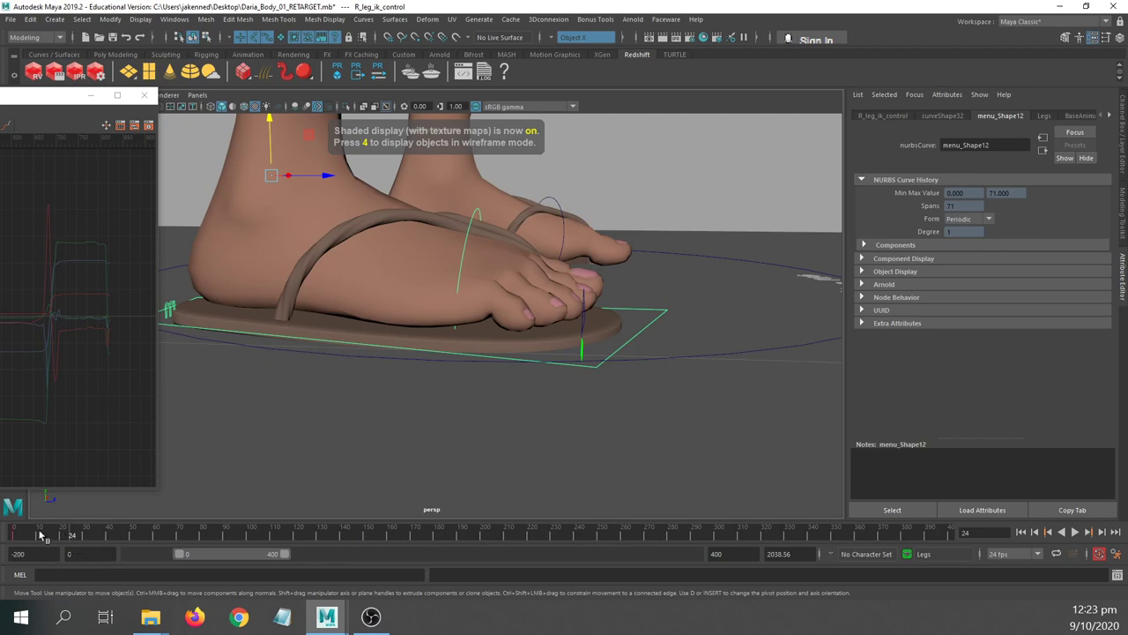
pyautogui.moveTo(40, 534)
pyautogui.mouseDown()
pyautogui.moveTo(9, 534)
pyautogui.moveTo(126, 549)
pyautogui.moveTo(68, 577)
pyautogui.moveTo(62, 564)
pyautogui.mouseUp()
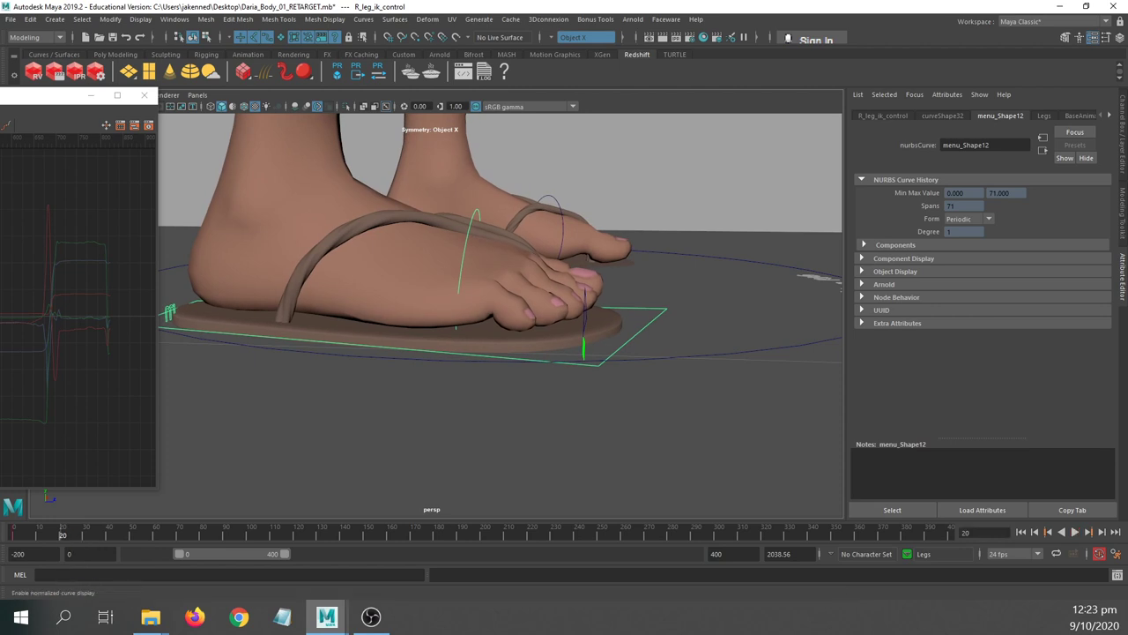
# - Bring the Graph Editor back into view and isolate R_leg_ik_control's Translate Y curve on the Legs layer
pyautogui.moveTo(1, 100); pyautogui.dragTo(575, 63)
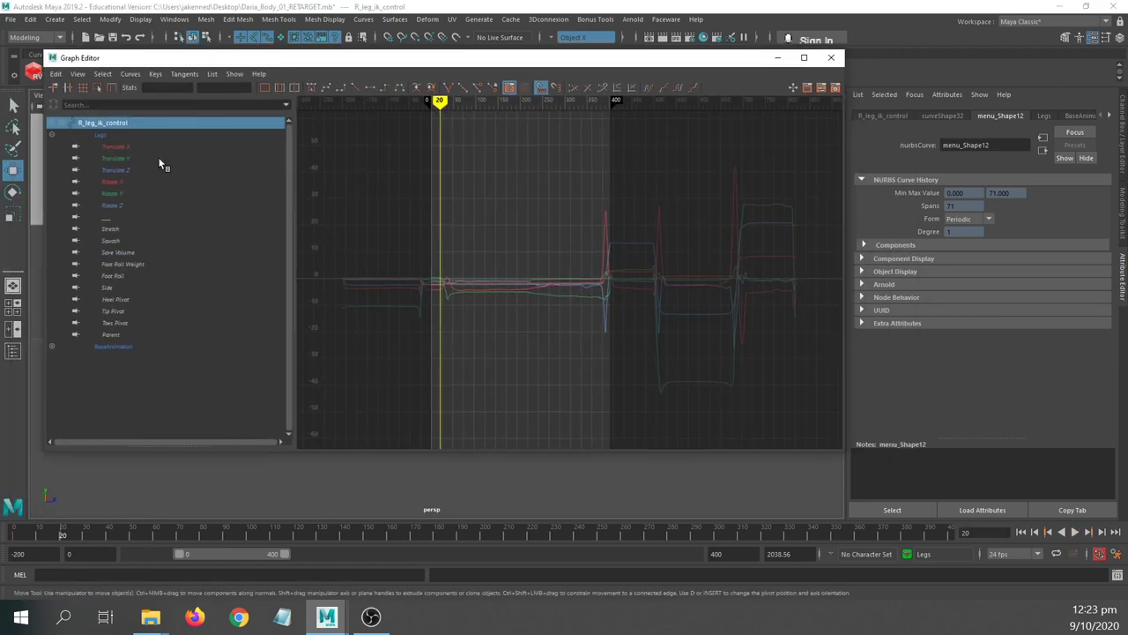
pyautogui.click(125, 157)
pyautogui.keyDown('alt'); pyautogui.moveTo(590, 320); pyautogui.dragTo(591, 319, button='middle'); pyautogui.keyUp('alt')
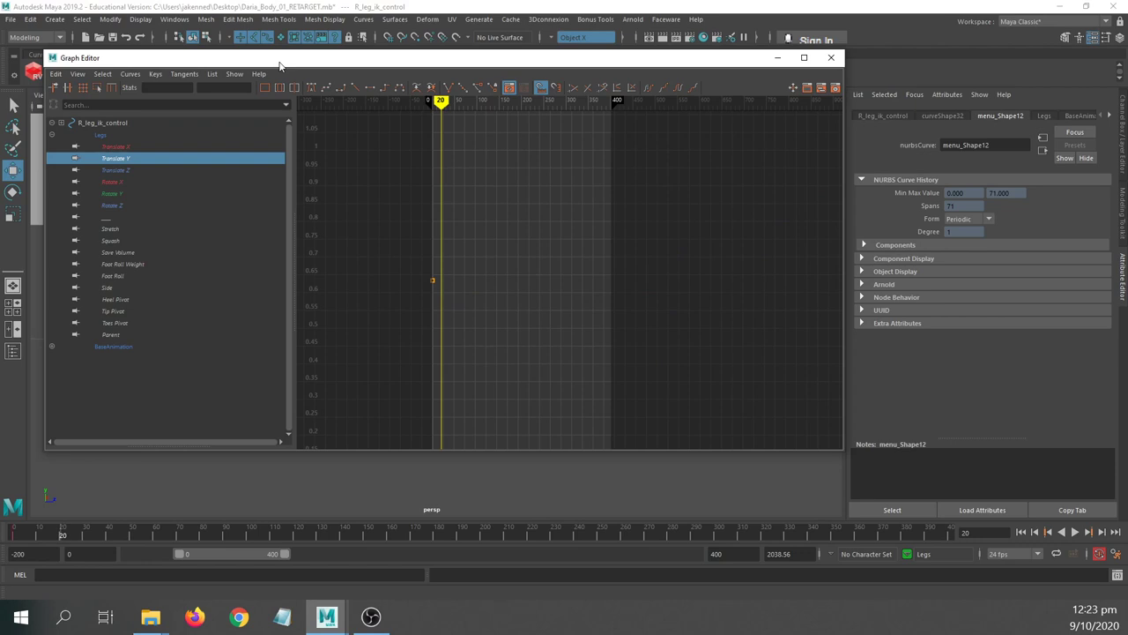
# - Display all of R_leg_ik_control's Legs layer curves and examine their keys around frames 0 to 20
pyautogui.click(99, 135)
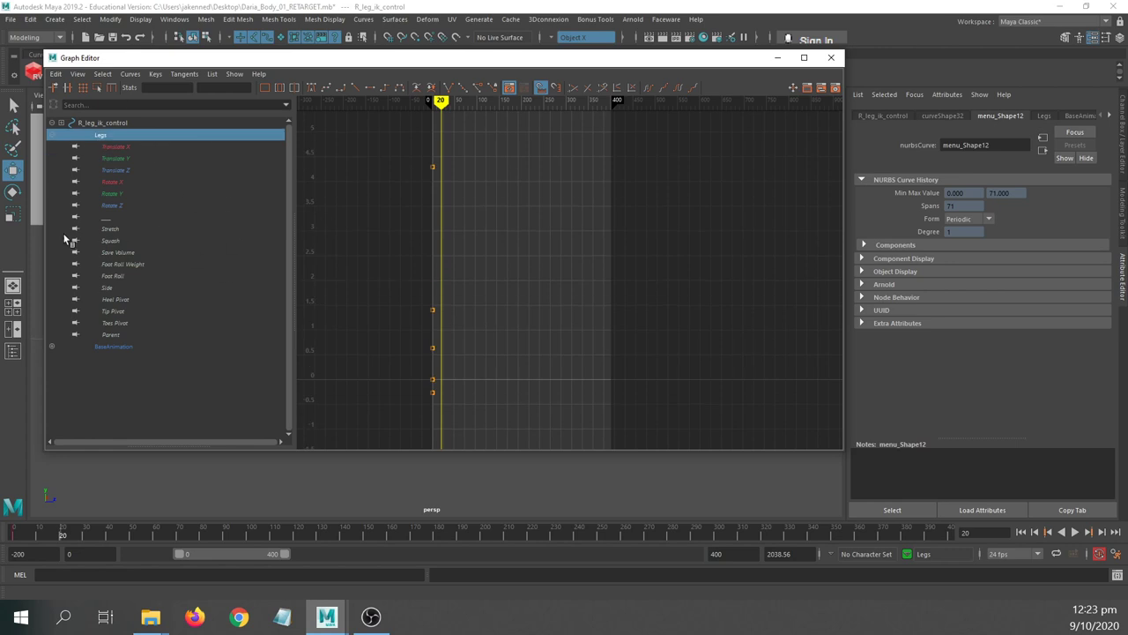
pyautogui.keyDown('alt'); pyautogui.moveTo(385, 361); pyautogui.dragTo(416, 295, button='middle'); pyautogui.keyUp('alt')
pyautogui.keyDown('alt'); pyautogui.keyDown('shift'); pyautogui.moveTo(416, 300); pyautogui.dragTo(446, 312, button='right'); pyautogui.keyUp('shift'); pyautogui.keyUp('alt')
pyautogui.keyDown('alt'); pyautogui.moveTo(499, 312); pyautogui.dragTo(779, 347, button='middle'); pyautogui.keyUp('alt')
pyautogui.keyDown('alt'); pyautogui.keyDown('shift'); pyautogui.moveTo(606, 259); pyautogui.dragTo(600, 286, button='right'); pyautogui.keyUp('shift'); pyautogui.keyUp('alt')
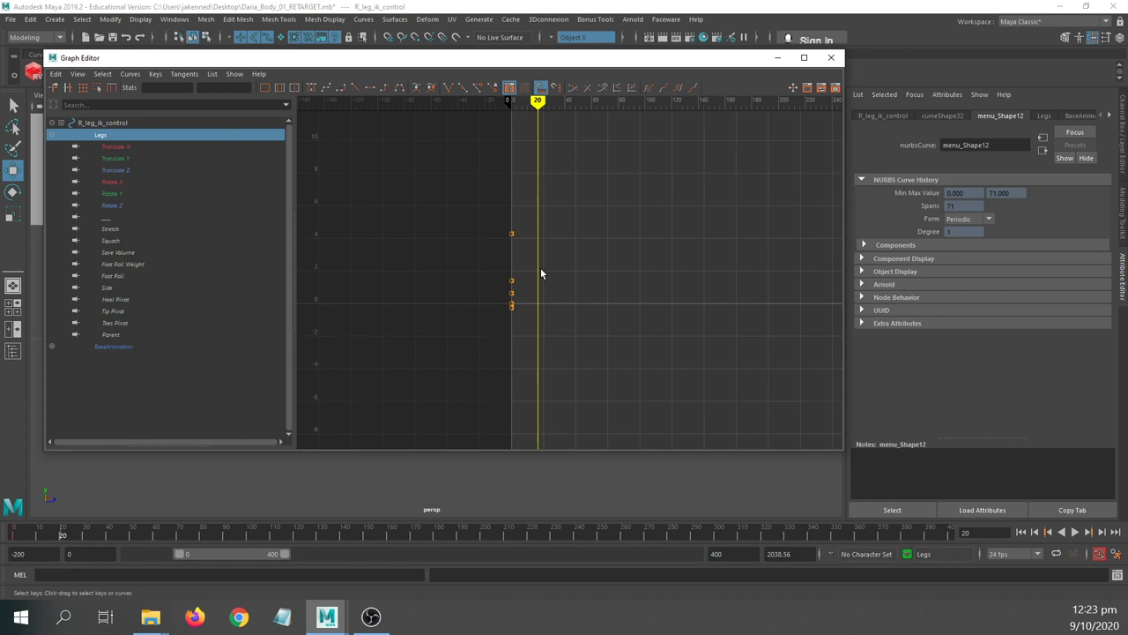
# - Display the control's BaseAnimation curves and expand that layer's channel list
pyautogui.click(108, 348)
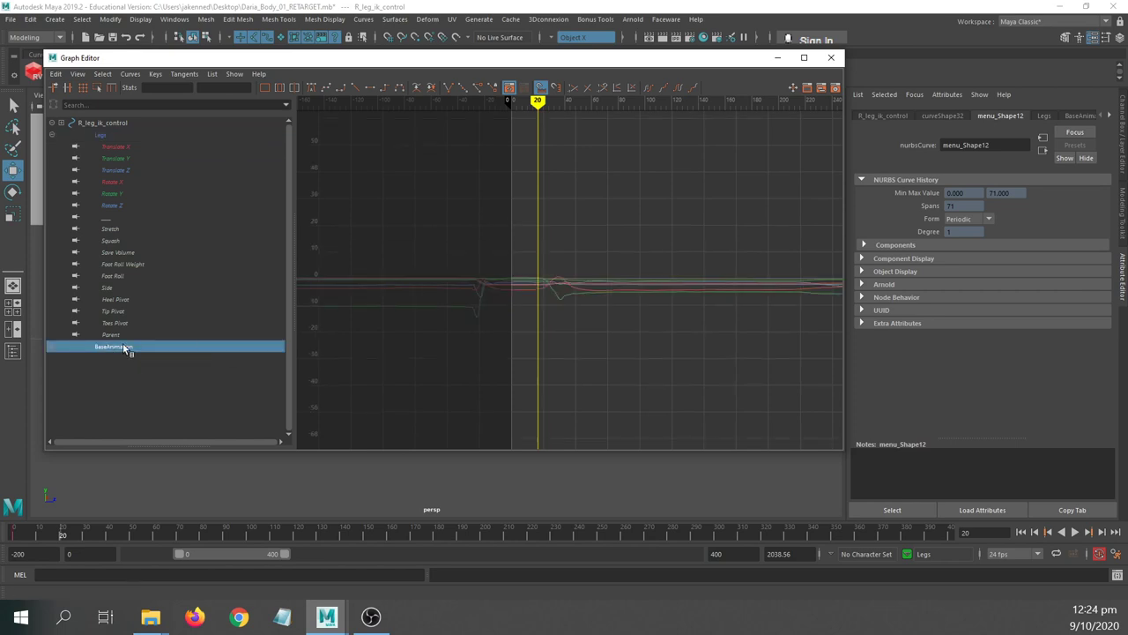
pyautogui.click(52, 347)
pyautogui.scroll(-3, 157, 322)
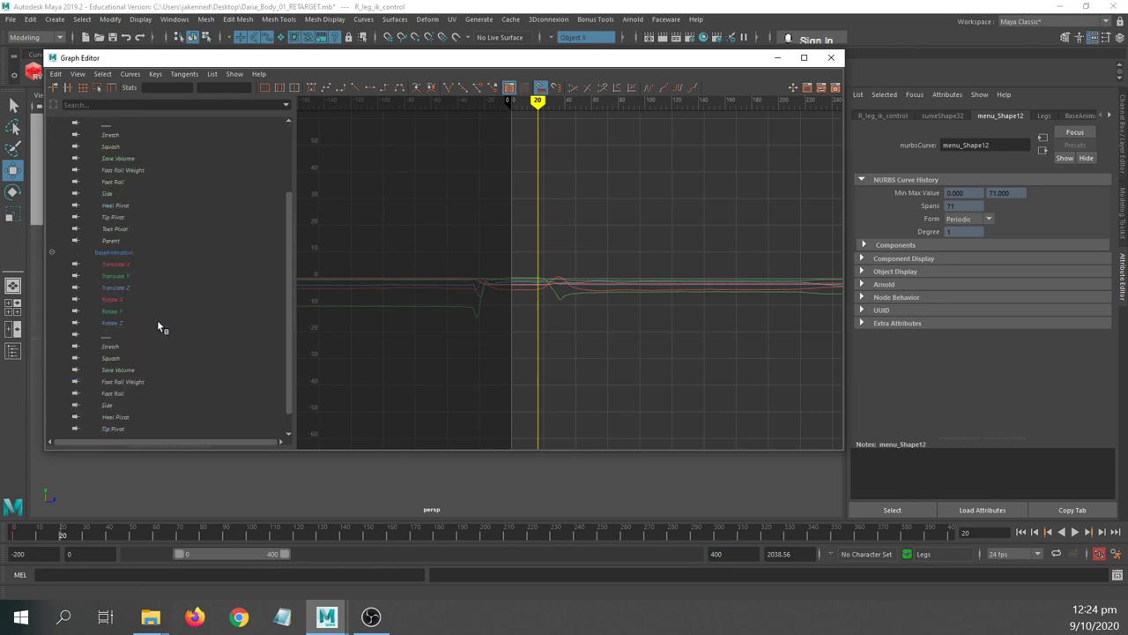
# - Isolate the BaseAnimation Translate Y curve and examine its keys closely from frame 0 to past frame 24
pyautogui.click(126, 277)
pyautogui.keyDown('alt'); pyautogui.moveTo(352, 303); pyautogui.dragTo(351, 275, button='middle'); pyautogui.keyUp('alt')
pyautogui.keyDown('alt'); pyautogui.keyDown('shift'); pyautogui.moveTo(335, 278); pyautogui.dragTo(476, 278, button='right'); pyautogui.keyUp('shift'); pyautogui.keyUp('alt')
pyautogui.keyDown('alt'); pyautogui.moveTo(443, 308); pyautogui.dragTo(706, 265, button='middle'); pyautogui.keyUp('alt')
pyautogui.keyDown('alt'); pyautogui.keyDown('shift'); pyautogui.moveTo(556, 338); pyautogui.dragTo(562, 255, button='right'); pyautogui.keyUp('shift'); pyautogui.keyUp('alt')
pyautogui.keyDown('alt'); pyautogui.moveTo(610, 304); pyautogui.dragTo(638, 125, button='middle'); pyautogui.keyUp('alt')
pyautogui.keyDown('alt'); pyautogui.moveTo(554, 390); pyautogui.dragTo(561, 288, button='middle'); pyautogui.keyUp('alt')
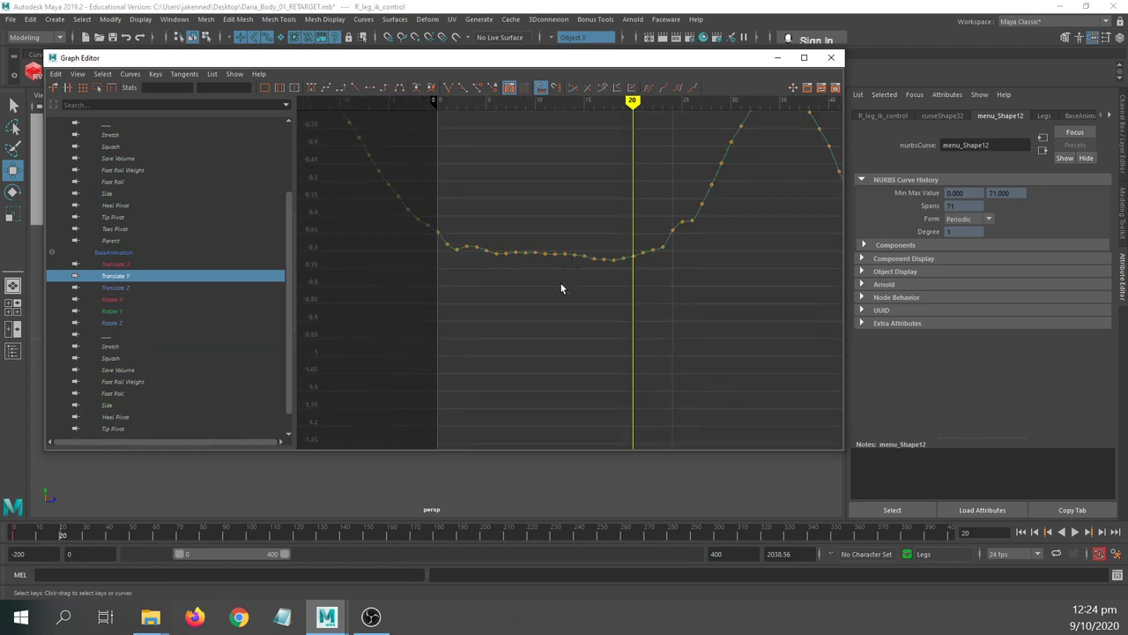
pyautogui.keyDown('alt'); pyautogui.keyDown('shift'); pyautogui.moveTo(561, 287); pyautogui.dragTo(554, 209, button='right'); pyautogui.keyUp('shift'); pyautogui.keyUp('alt')
pyautogui.keyDown('alt'); pyautogui.moveTo(555, 209); pyautogui.dragTo(496, 338, button='middle'); pyautogui.keyUp('alt')
pyautogui.keyDown('alt'); pyautogui.keyDown('shift'); pyautogui.moveTo(448, 312); pyautogui.dragTo(473, 311, button='right'); pyautogui.keyUp('shift'); pyautogui.keyUp('alt')
pyautogui.keyDown('alt'); pyautogui.moveTo(472, 311); pyautogui.dragTo(570, 340, button='middle'); pyautogui.keyUp('alt')
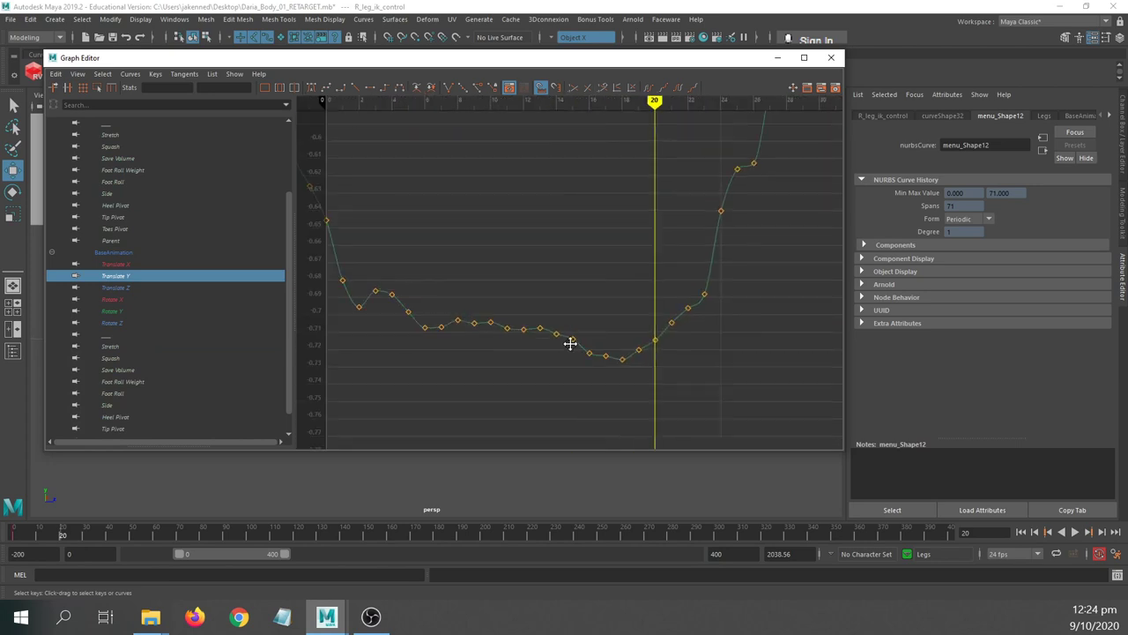
# - Scrub from frame 0 to frame 20 to compare the Translate Y curve at both ends of the range
pyautogui.keyDown('alt'); pyautogui.moveTo(570, 341); pyautogui.dragTo(385, 111, button='right'); pyautogui.keyUp('alt')
pyautogui.moveTo(361, 101); pyautogui.dragTo(326, 114)
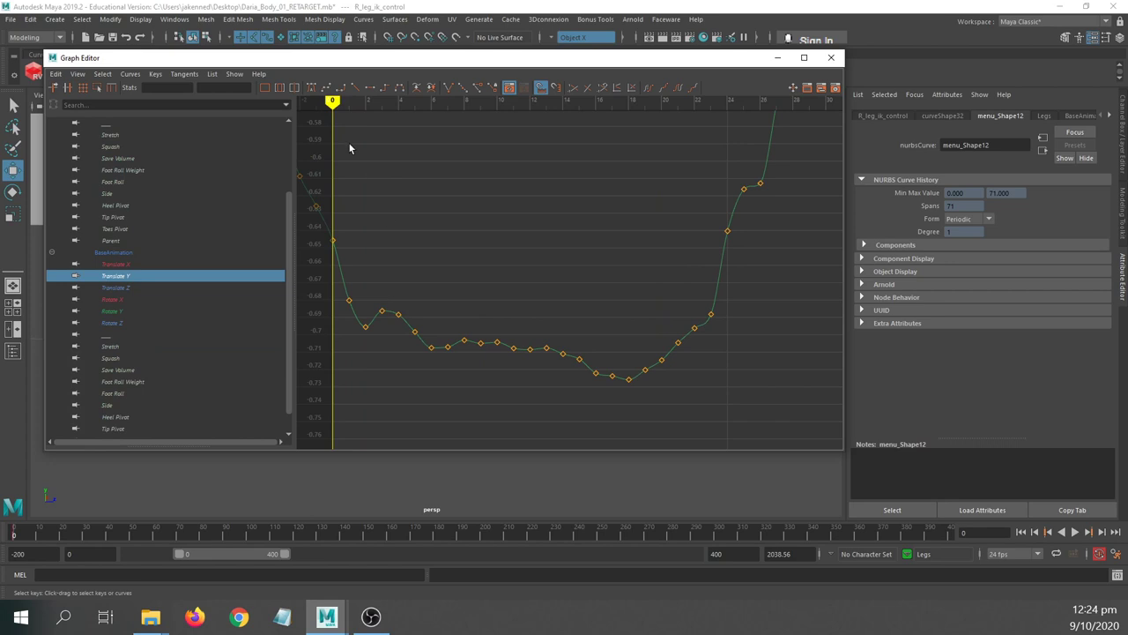
pyautogui.moveTo(335, 105)
pyautogui.mouseDown()
pyautogui.moveTo(709, 156)
pyautogui.moveTo(655, 167)
pyautogui.mouseUp()
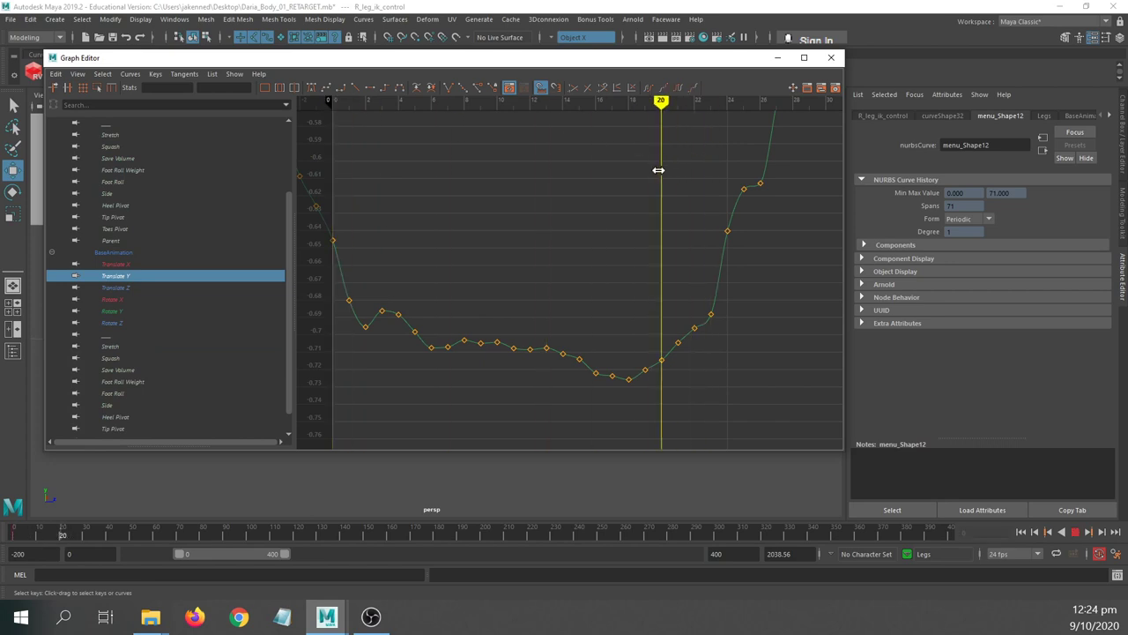
# - Flatten BaseAnimation Translate Y by deleting the keys between frames 0 and 20 and moving the frame 20 key to about -0.647
pyautogui.moveTo(653, 338); pyautogui.dragTo(667, 372)
pyautogui.moveTo(664, 348); pyautogui.dragTo(661, 231, button='middle')
pyautogui.moveTo(333, 291); pyautogui.dragTo(667, 415)
pyautogui.press('Delete')
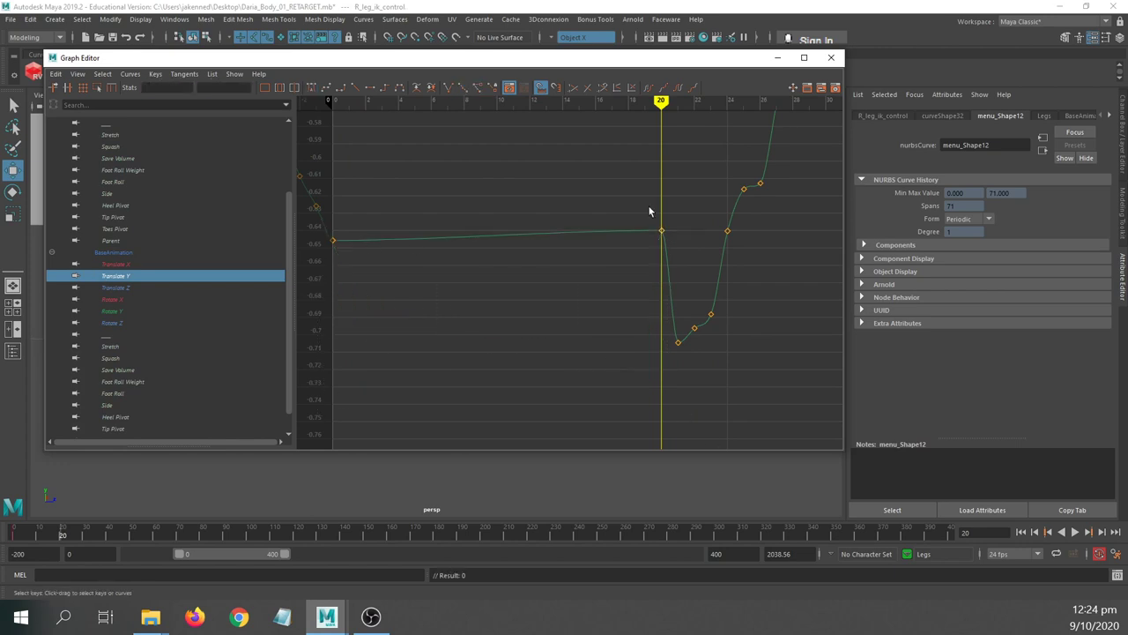
pyautogui.moveTo(652, 211); pyautogui.dragTo(679, 254)
pyautogui.moveTo(675, 242)
pyautogui.mouseDown(button='middle')
pyautogui.moveTo(685, 249)
pyautogui.moveTo(676, 255)
pyautogui.mouseUp(button='middle')
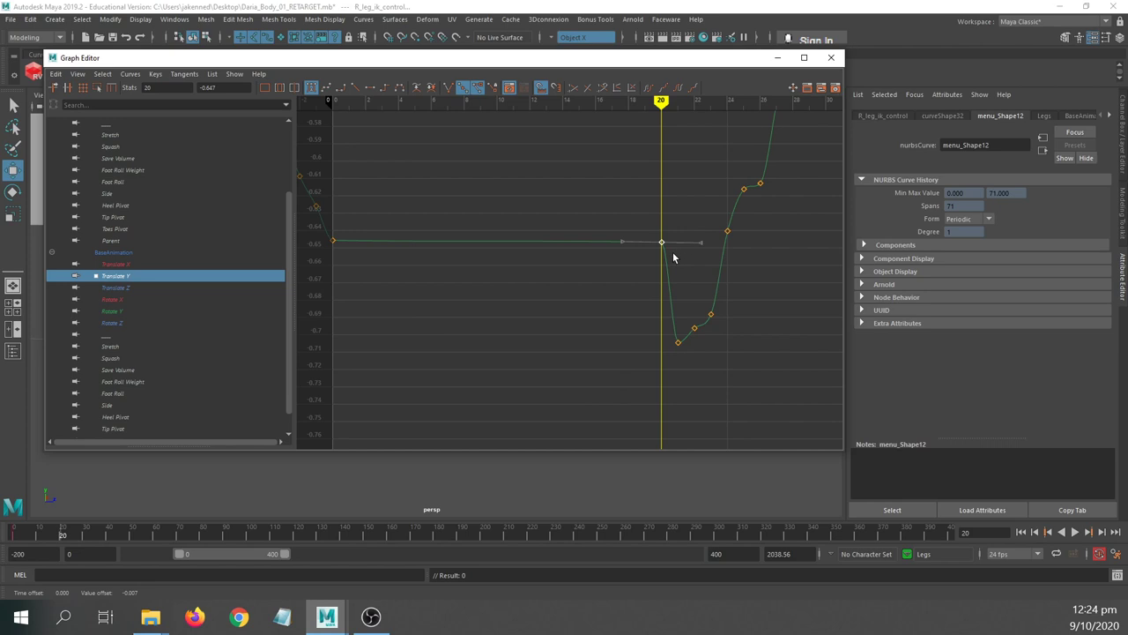
# - Examine the BaseAnimation Rotate X, Rotate Y and Rotate Z curves, first individually and then together
pyautogui.click(113, 300)
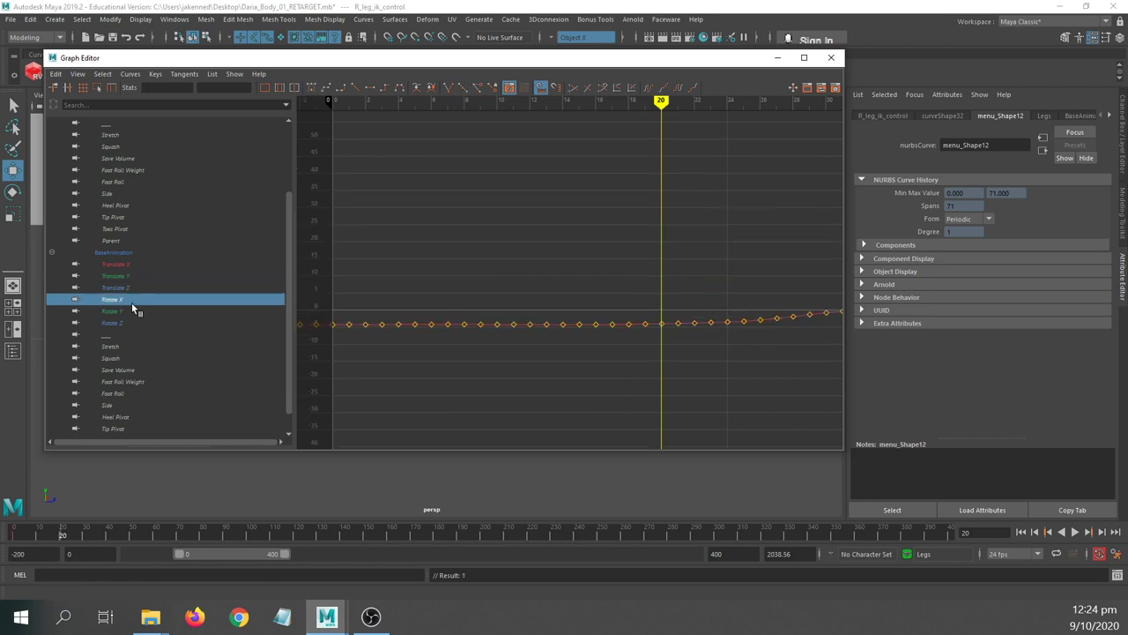
pyautogui.click(132, 310)
pyautogui.click(131, 322)
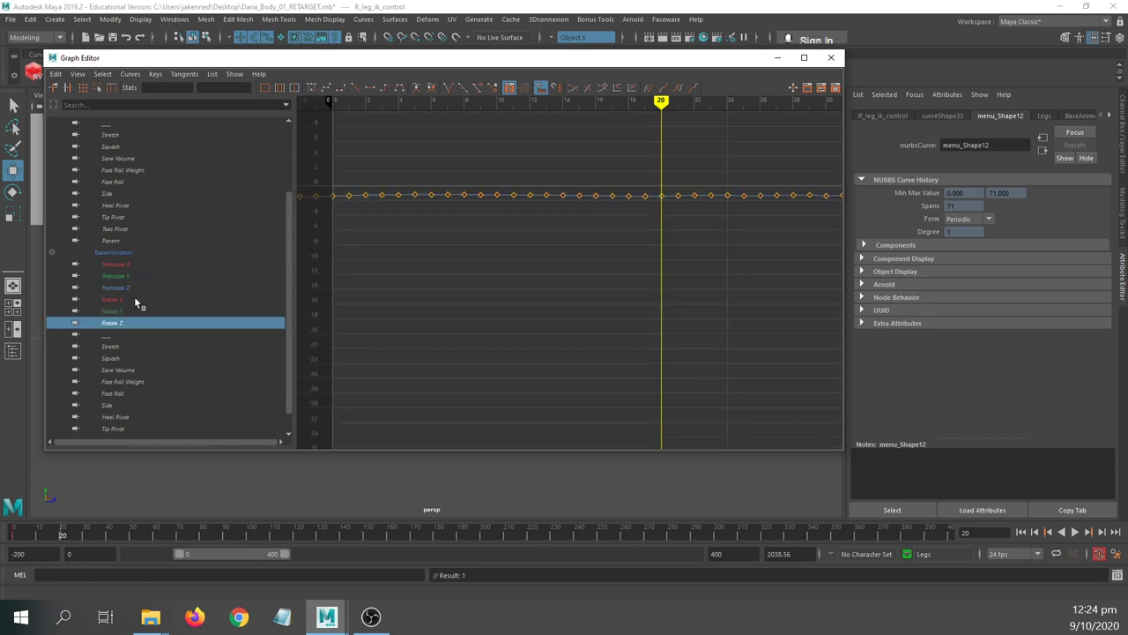
pyautogui.click(125, 300)
pyautogui.keyDown('shift'); pyautogui.click(120, 321); pyautogui.keyUp('shift')
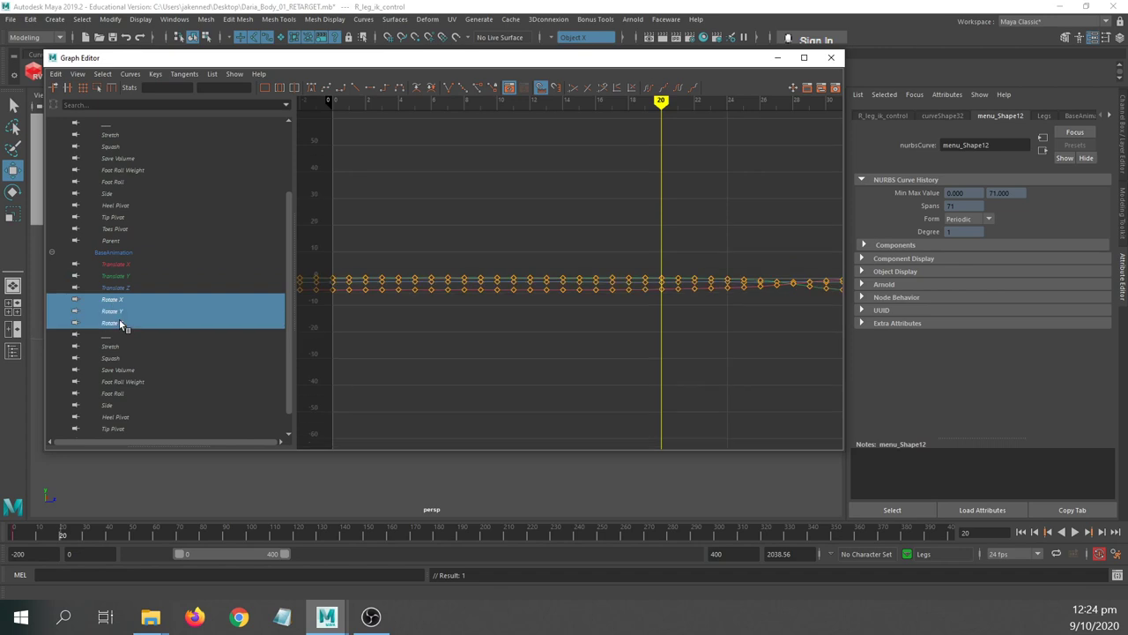
# - Isolate the BaseAnimation Rotate X curve and frame its keys from frame 0 to about frame 26
pyautogui.click(126, 299)
pyautogui.keyDown('alt'); pyautogui.keyDown('shift'); pyautogui.moveTo(556, 333); pyautogui.dragTo(542, 220, button='right'); pyautogui.keyUp('shift'); pyautogui.keyUp('alt')
pyautogui.keyDown('alt'); pyautogui.moveTo(522, 141); pyautogui.dragTo(536, 203, button='middle'); pyautogui.keyUp('alt')
pyautogui.press('a')
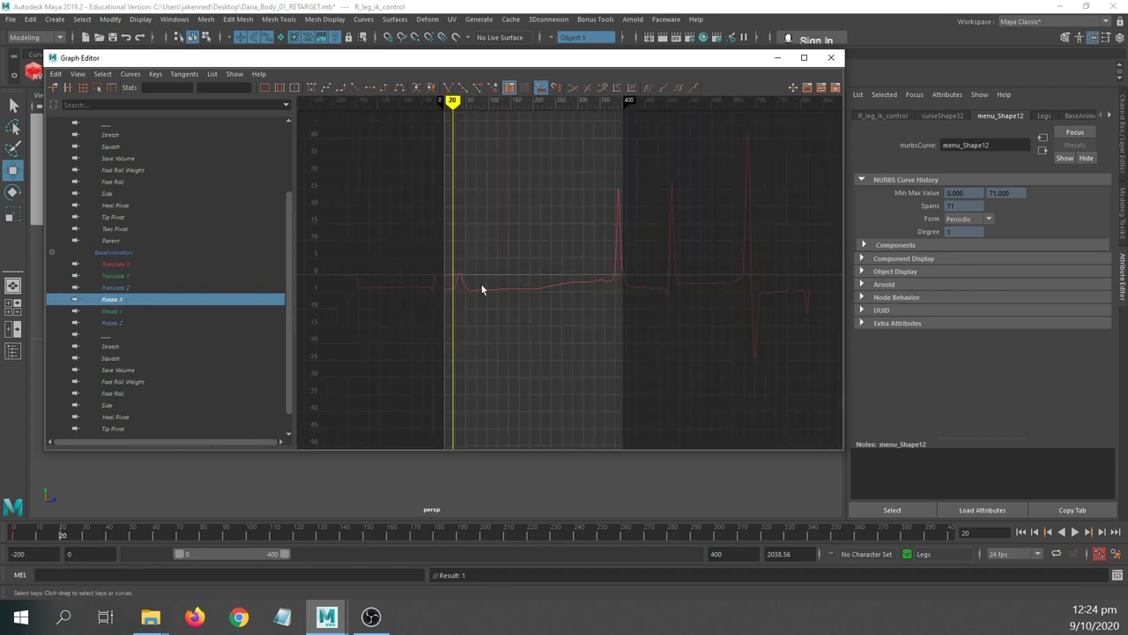
pyautogui.moveTo(428, 239); pyautogui.dragTo(470, 315)
pyautogui.press('f')
pyautogui.keyDown('alt'); pyautogui.moveTo(559, 251); pyautogui.dragTo(511, 261, button='middle'); pyautogui.keyUp('alt')
pyautogui.keyDown('alt'); pyautogui.moveTo(511, 261); pyautogui.dragTo(543, 266, button='right'); pyautogui.keyUp('alt')
pyautogui.scroll(3, 533, 256)
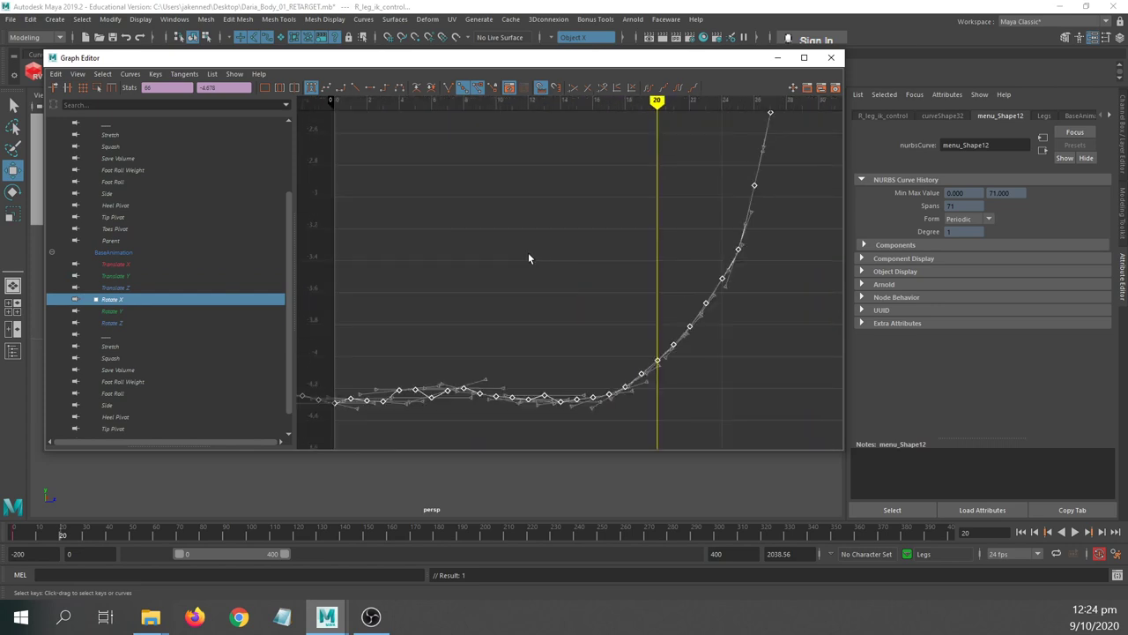
pyautogui.click(441, 319)
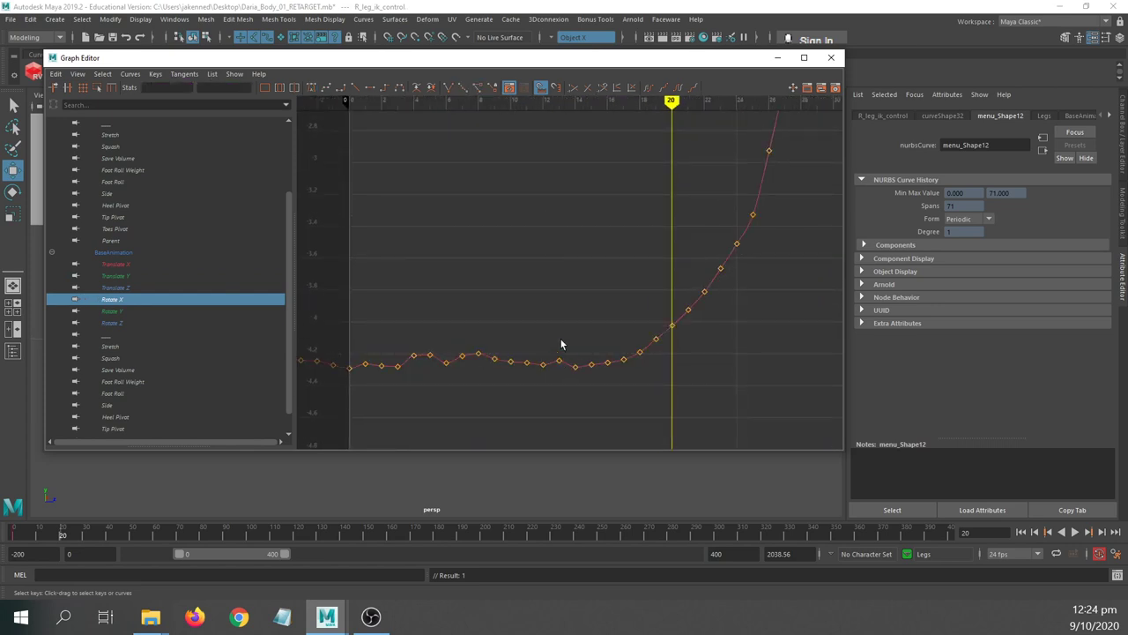
pyautogui.keyDown('alt'); pyautogui.moveTo(562, 344); pyautogui.dragTo(574, 317, button='middle'); pyautogui.keyUp('alt')
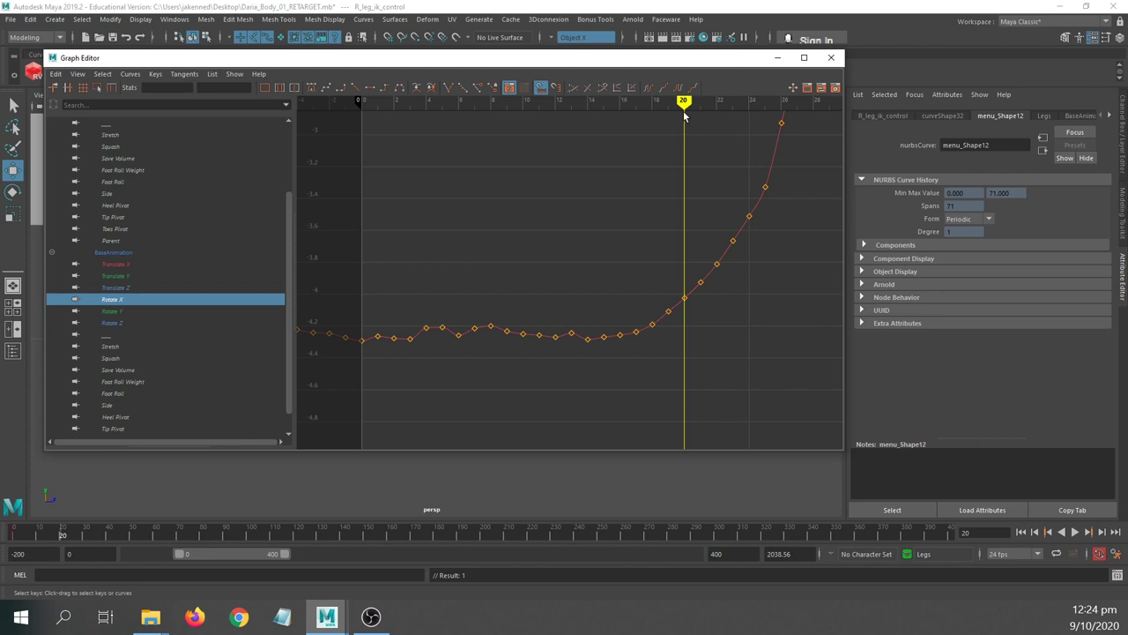
# - Lower the Rotate X key at frame 20 to about -4.268 and delete the keys between frames 0 and 20
pyautogui.moveTo(686, 299)
pyautogui.mouseDown()
pyautogui.moveTo(686, 313)
pyautogui.moveTo(691, 301)
pyautogui.mouseUp()
pyautogui.moveTo(690, 299); pyautogui.dragTo(687, 349, button='middle')
pyautogui.hotkey('ctrl', 'z')
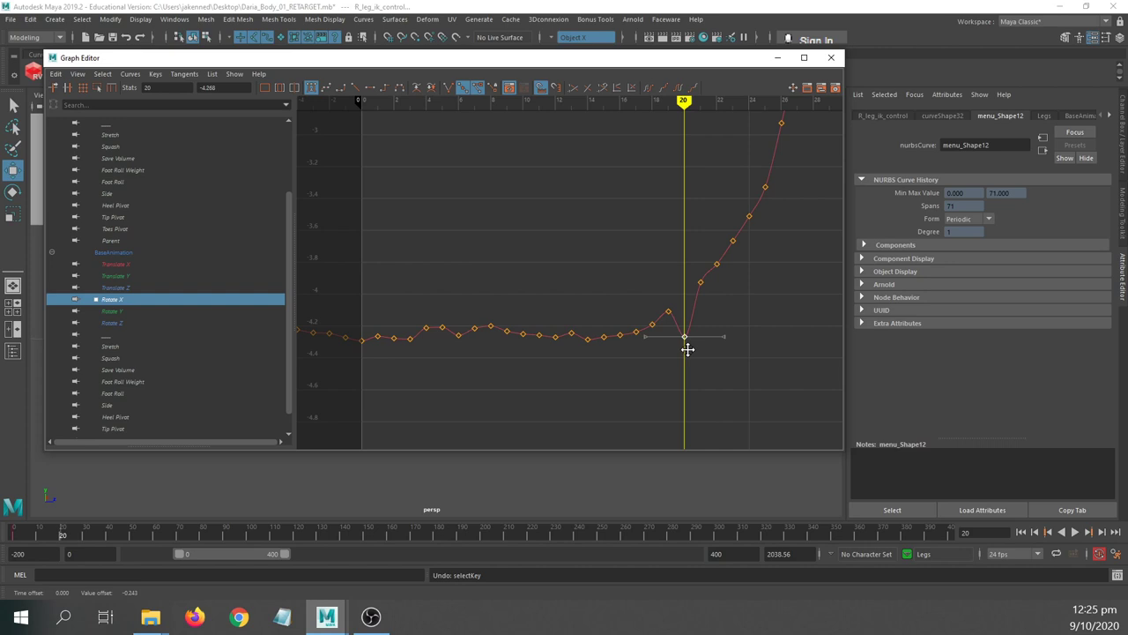
pyautogui.moveTo(377, 258); pyautogui.dragTo(672, 360)
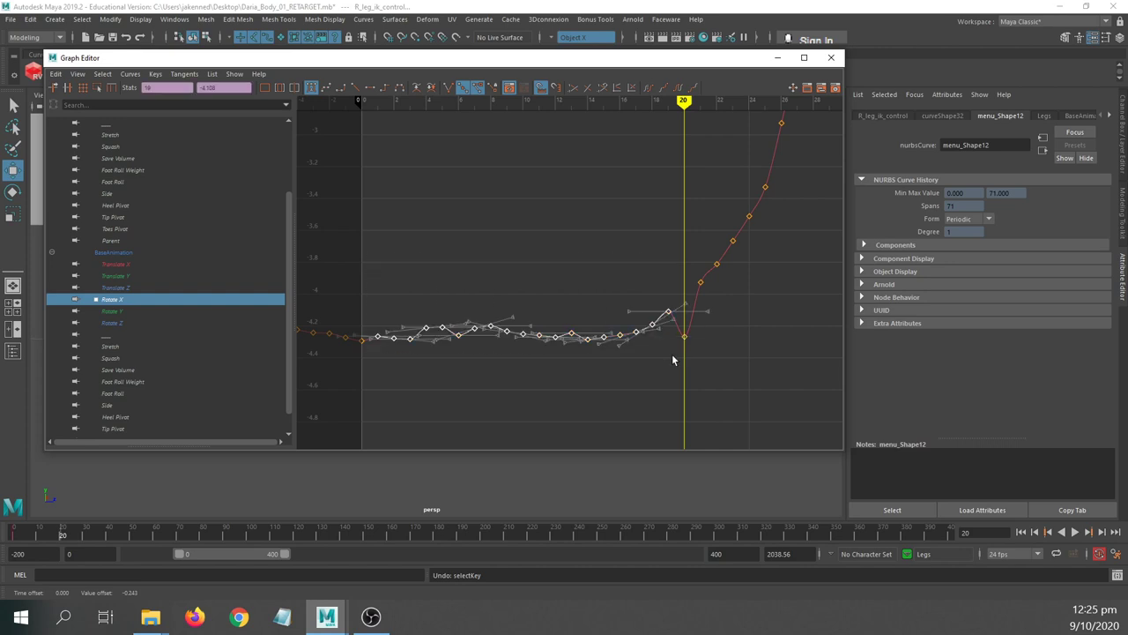
pyautogui.press('Delete')
# - Adjust the Rotate X key at frame 20 to about -4.293 to level it with the frame 0 key
pyautogui.moveTo(670, 309); pyautogui.dragTo(696, 346)
pyautogui.moveTo(697, 348); pyautogui.dragTo(700, 351, button='middle')
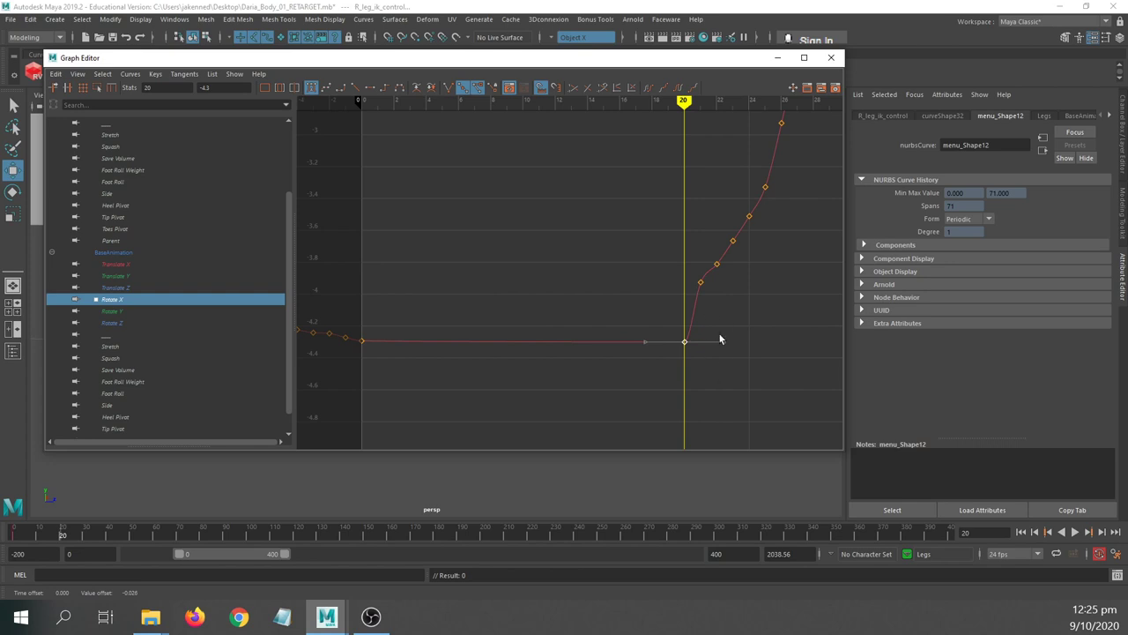
pyautogui.click(507, 334)
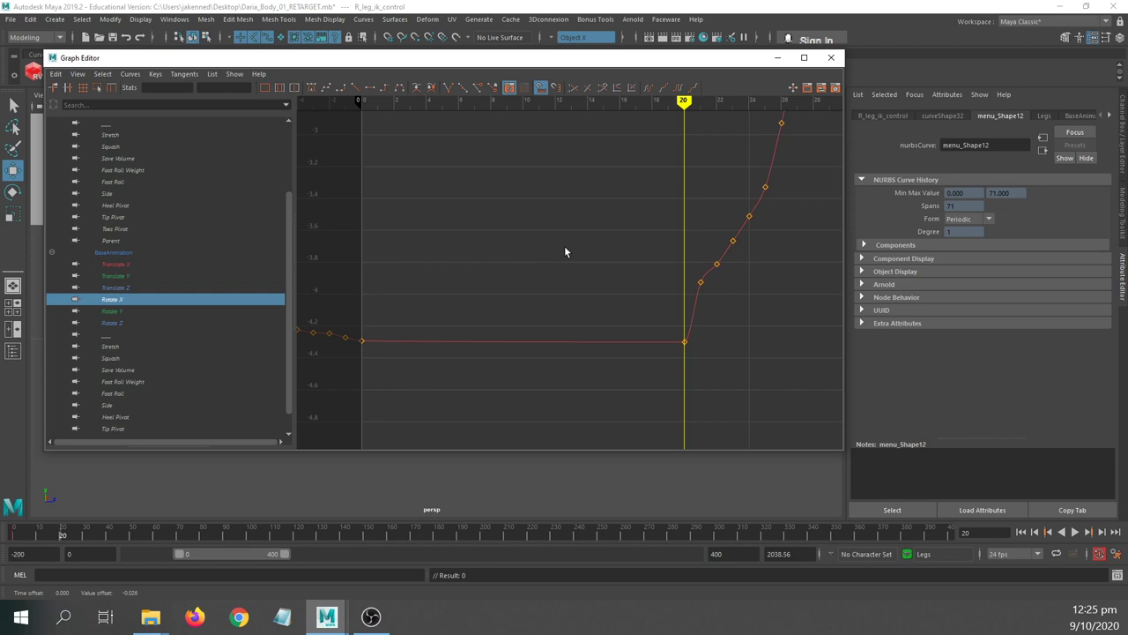
pyautogui.moveTo(671, 338); pyautogui.dragTo(686, 346)
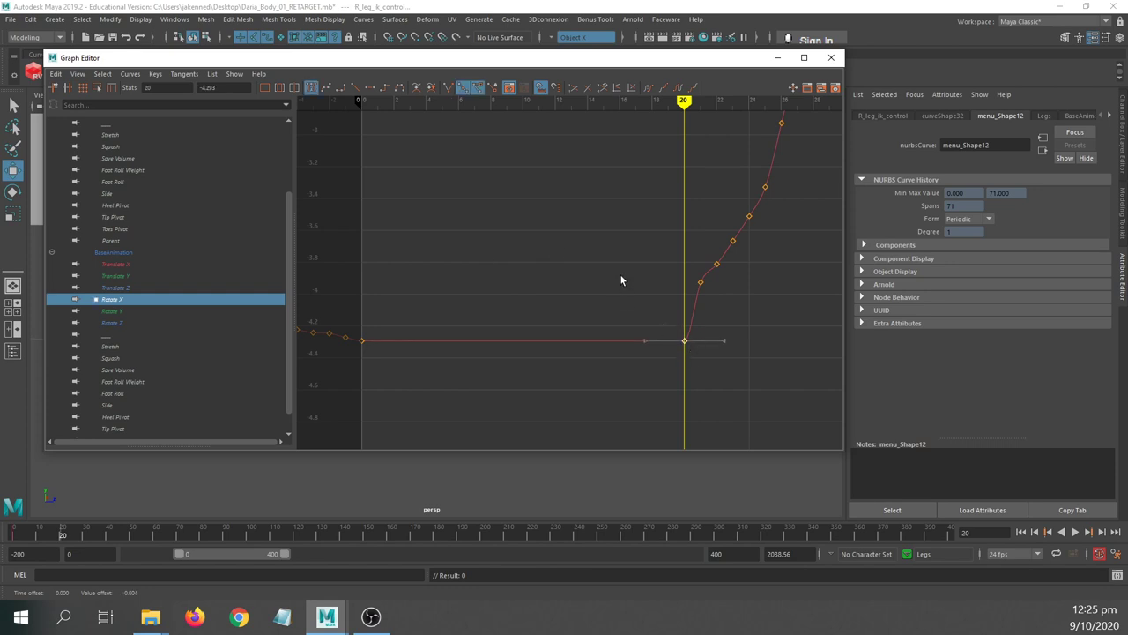
pyautogui.scroll(-4, 623, 276)
pyautogui.scroll(2, 587, 259)
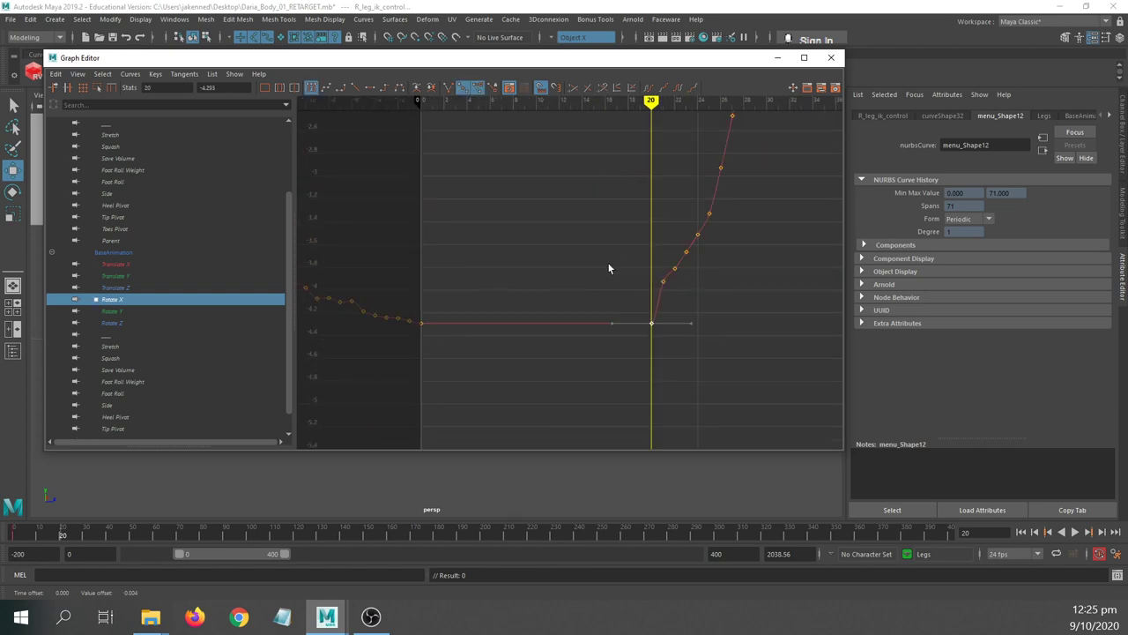
# - Check the default tangent settings in the animation preferences, then close them without changes
pyautogui.click(1117, 554)
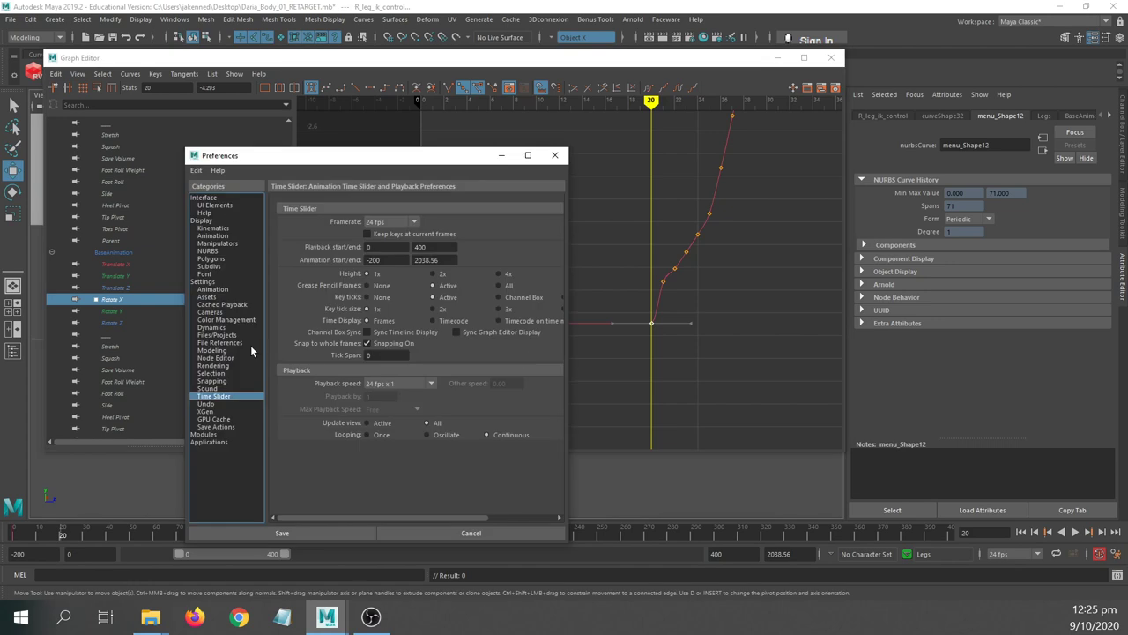
pyautogui.click(213, 289)
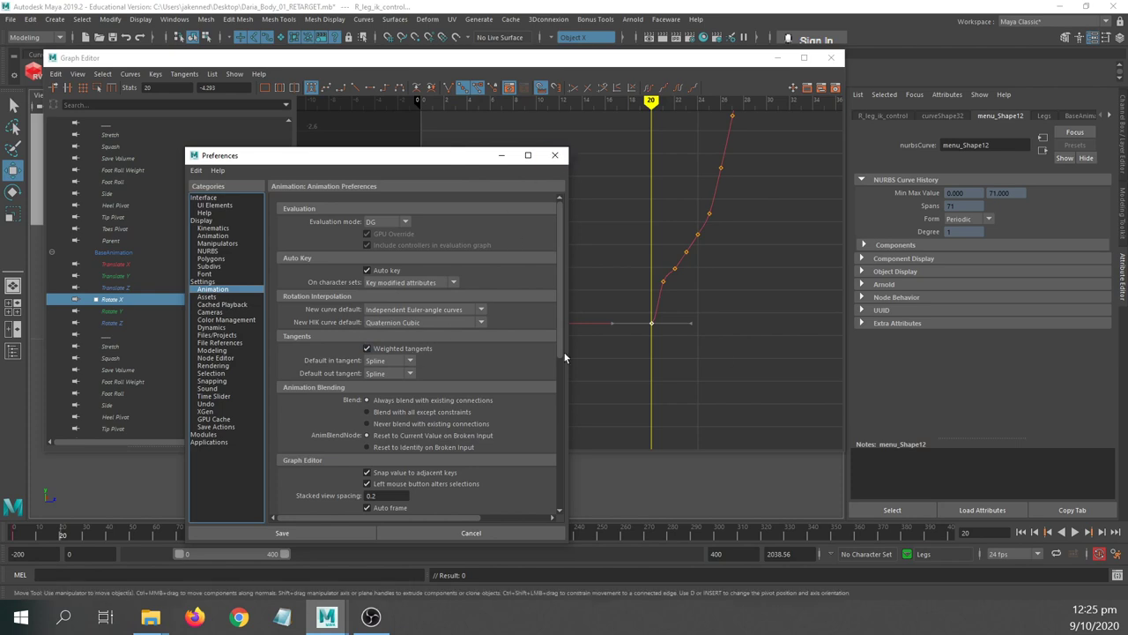
pyautogui.click(552, 156)
# - Convert all six BaseAnimation curves, Translate X through Rotate Z, to weighted tangents
pyautogui.click(132, 265)
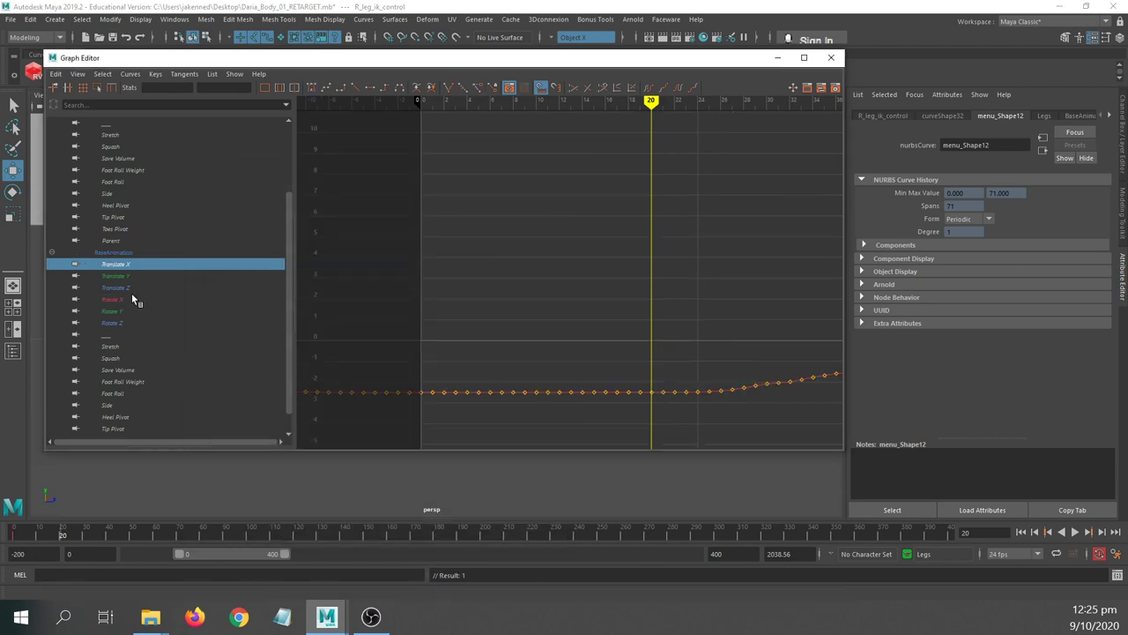
pyautogui.keyDown('shift'); pyautogui.click(124, 321); pyautogui.keyUp('shift')
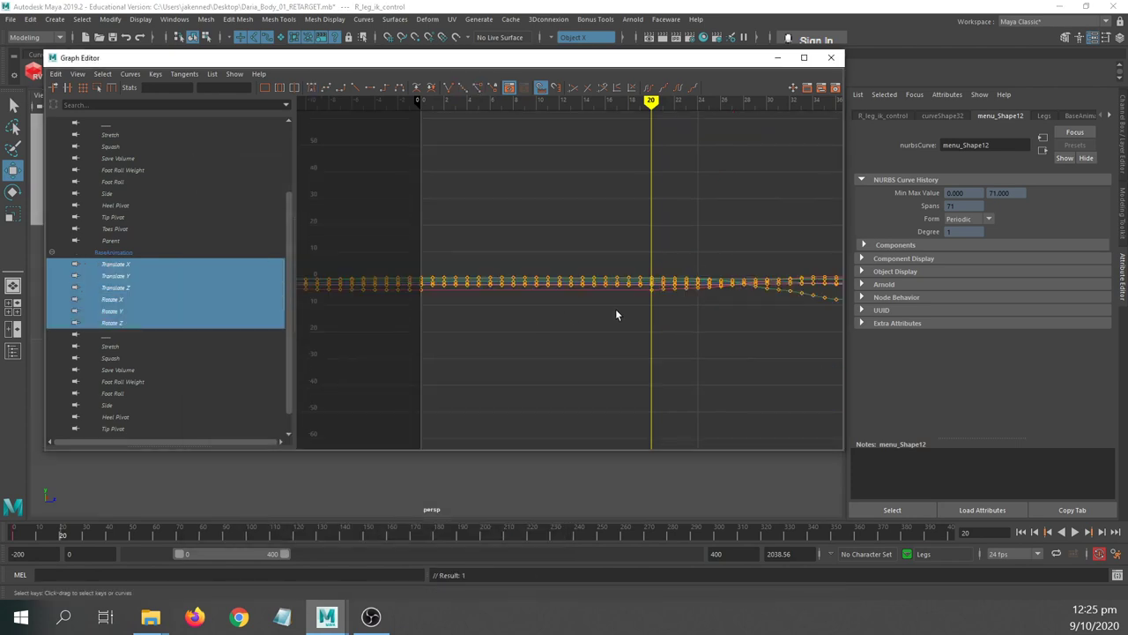
pyautogui.keyDown('alt'); pyautogui.moveTo(679, 322); pyautogui.dragTo(409, 302, button='right'); pyautogui.keyUp('alt')
pyautogui.press('f')
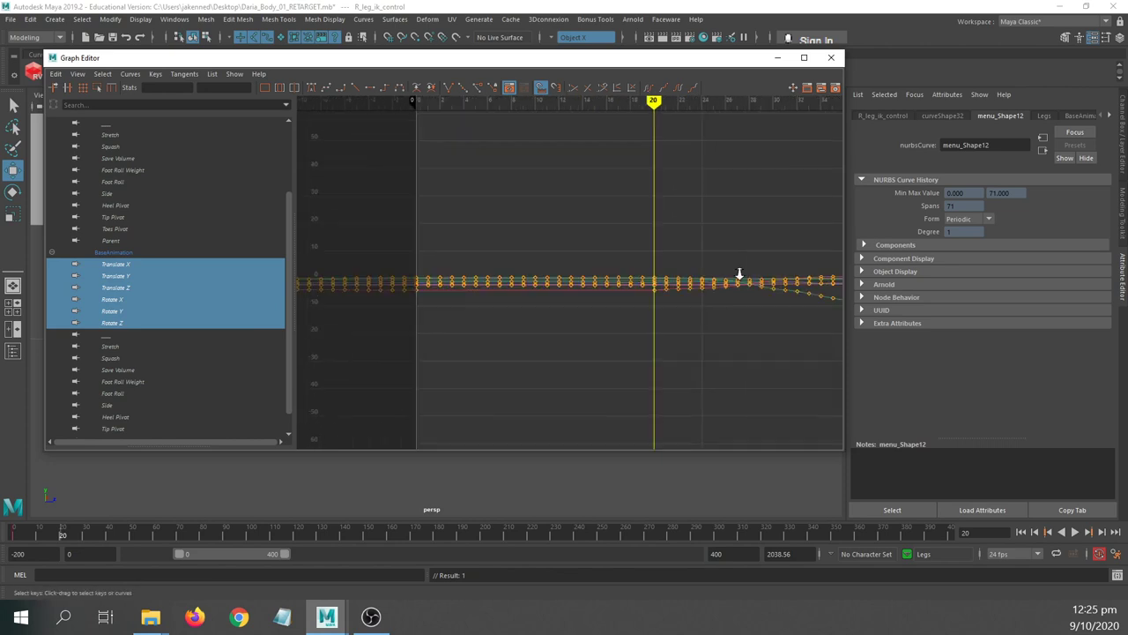
pyautogui.click(129, 74)
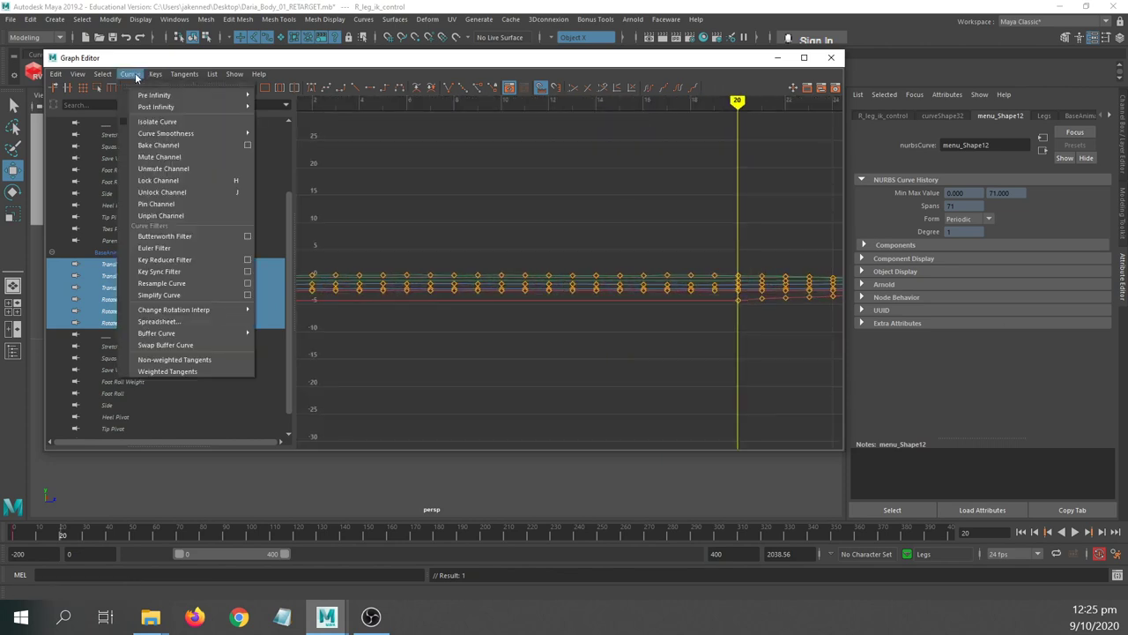
pyautogui.click(162, 371)
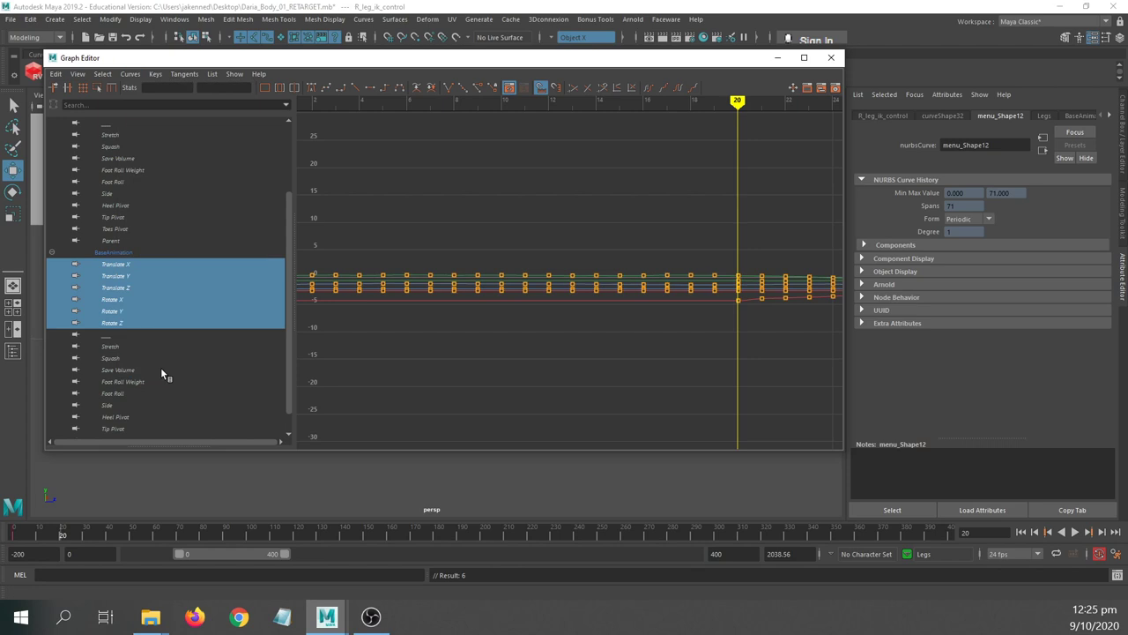
# - Select the frame 20 key on the BaseAnimation Rotate X curve and adjust its outgoing tangent handle
pyautogui.click(113, 298)
pyautogui.moveTo(682, 316); pyautogui.dragTo(740, 350)
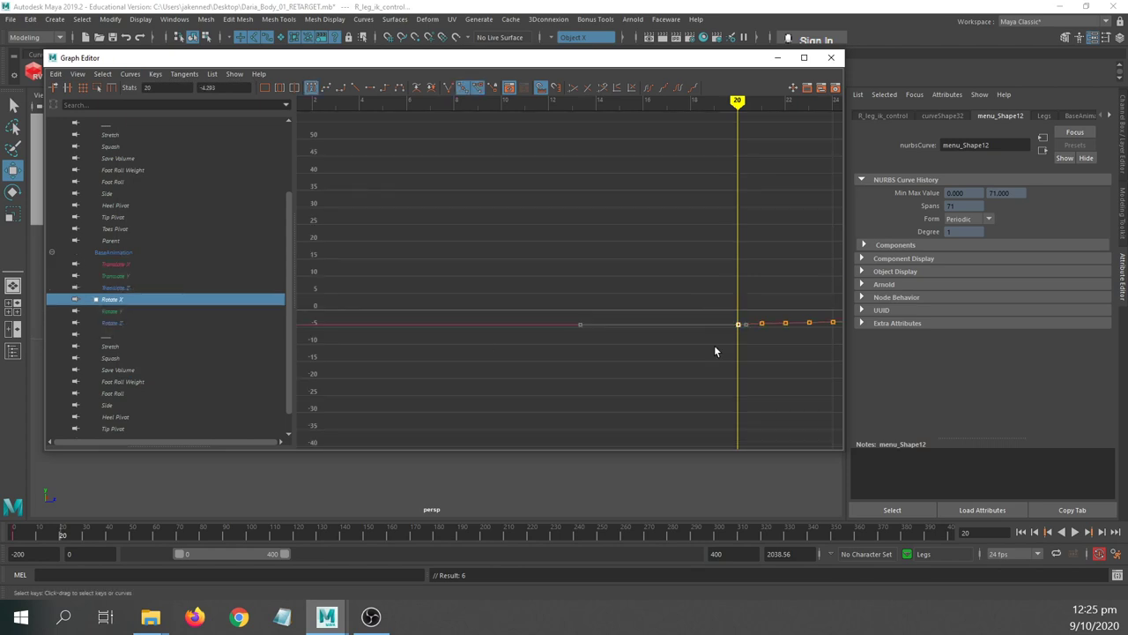
pyautogui.keyDown('alt'); pyautogui.moveTo(715, 347); pyautogui.dragTo(520, 333, button='middle'); pyautogui.keyUp('alt')
pyautogui.keyDown('alt'); pyautogui.keyDown('shift'); pyautogui.moveTo(513, 333); pyautogui.dragTo(566, 345, button='right'); pyautogui.keyUp('shift'); pyautogui.keyUp('alt')
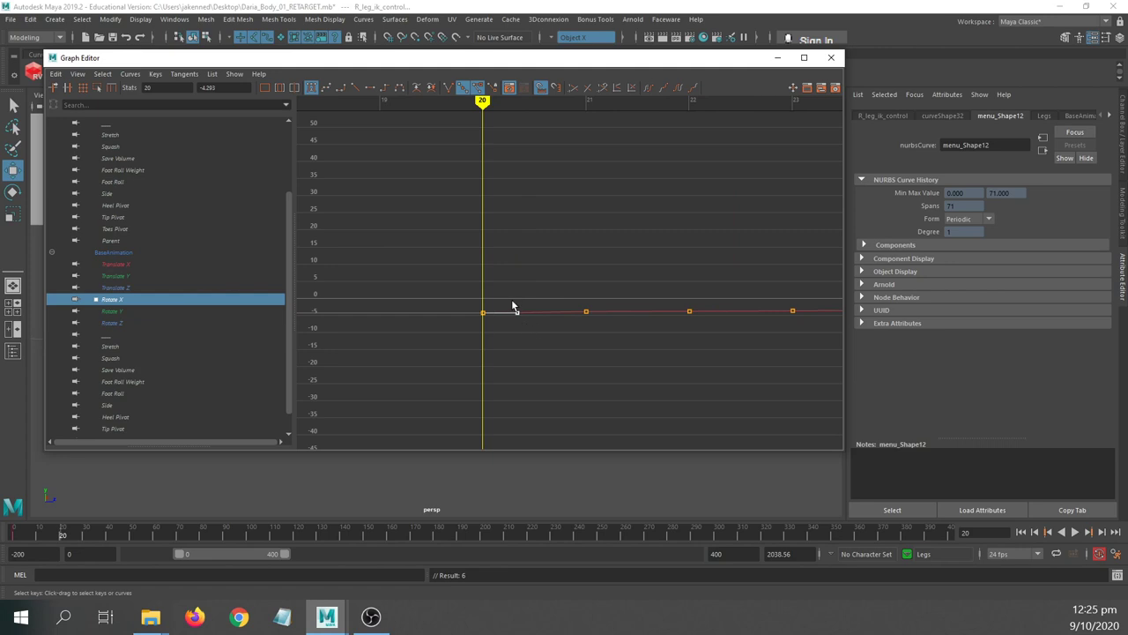
pyautogui.keyDown('alt'); pyautogui.moveTo(631, 382); pyautogui.dragTo(541, 316, button='right'); pyautogui.keyUp('alt')
pyautogui.keyDown('alt'); pyautogui.moveTo(541, 316); pyautogui.dragTo(596, 155, button='middle'); pyautogui.keyUp('alt')
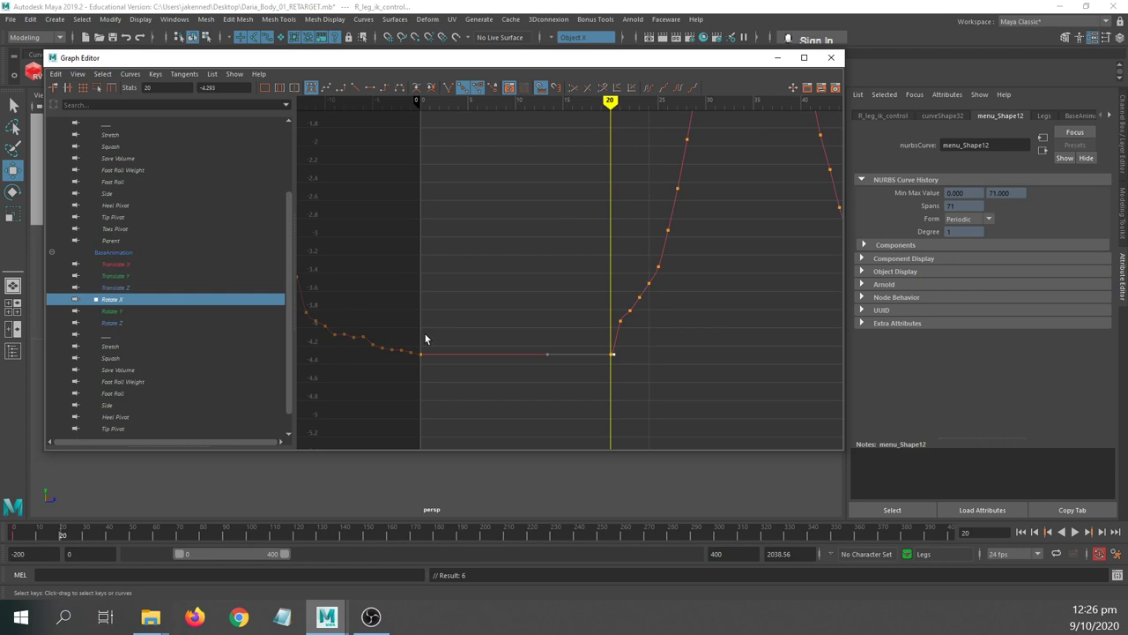
pyautogui.keyDown('alt'); pyautogui.moveTo(599, 309); pyautogui.dragTo(629, 263, button='right'); pyautogui.keyUp('alt')
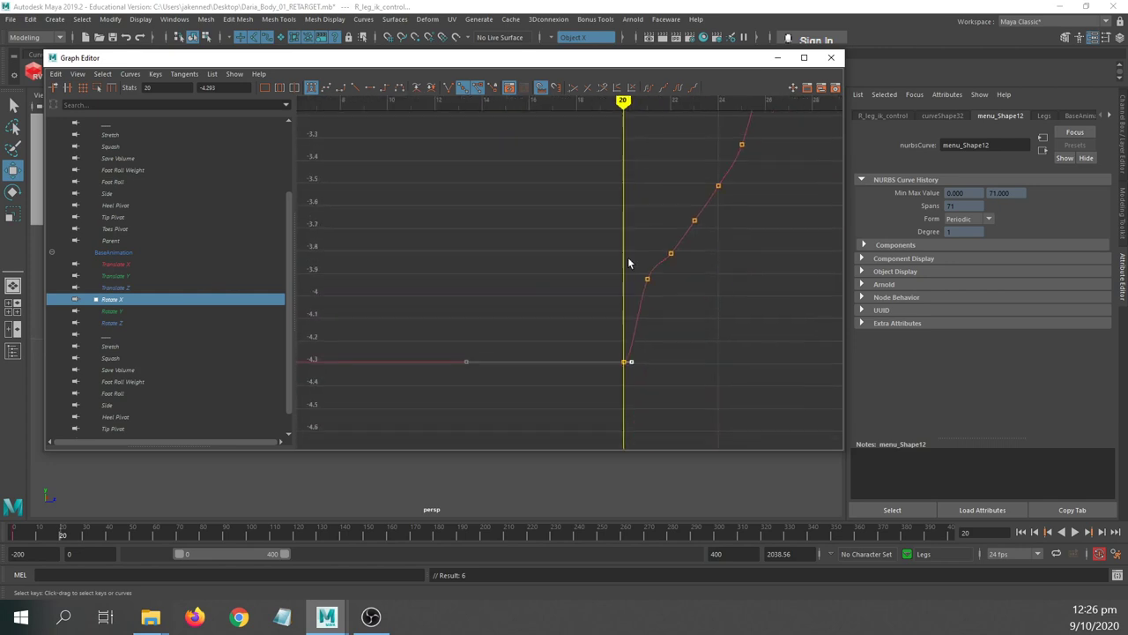
pyautogui.moveTo(662, 301); pyautogui.dragTo(665, 312, button='middle')
pyautogui.moveTo(648, 223); pyautogui.dragTo(625, 311)
pyautogui.click(626, 311)
# - Delete the Rotate X key at frame 21 and lower the frame 22 key to about -3.919
pyautogui.moveTo(605, 264); pyautogui.dragTo(669, 320)
pyautogui.press('Delete')
pyautogui.moveTo(685, 274); pyautogui.dragTo(686, 298, button='middle')
pyautogui.keyDown('alt'); pyautogui.moveTo(408, 248); pyautogui.dragTo(662, 182, button='middle'); pyautogui.keyUp('alt')
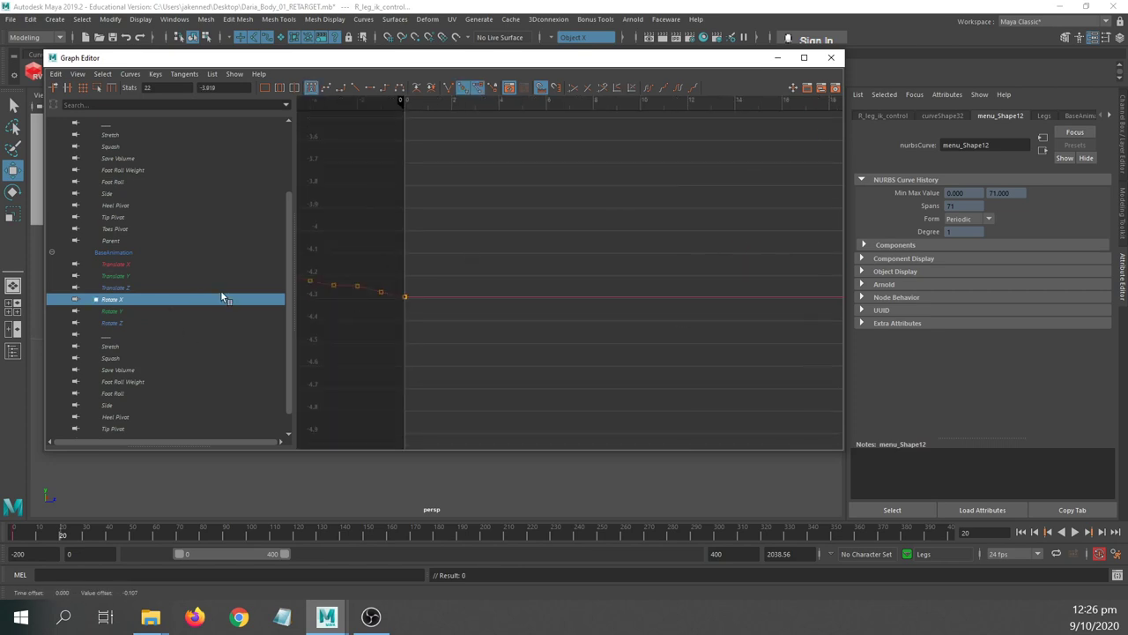
# - Delete the BaseAnimation Rotate Y keys at frames 1 to 19, keeping the frame 0 and frame 20 keys
pyautogui.click(155, 309)
pyautogui.keyDown('alt'); pyautogui.moveTo(632, 286); pyautogui.dragTo(508, 291, button='middle'); pyautogui.keyUp('alt')
pyautogui.keyDown('alt'); pyautogui.keyDown('shift'); pyautogui.moveTo(509, 290); pyautogui.dragTo(535, 380, button='right'); pyautogui.keyUp('shift'); pyautogui.keyUp('alt')
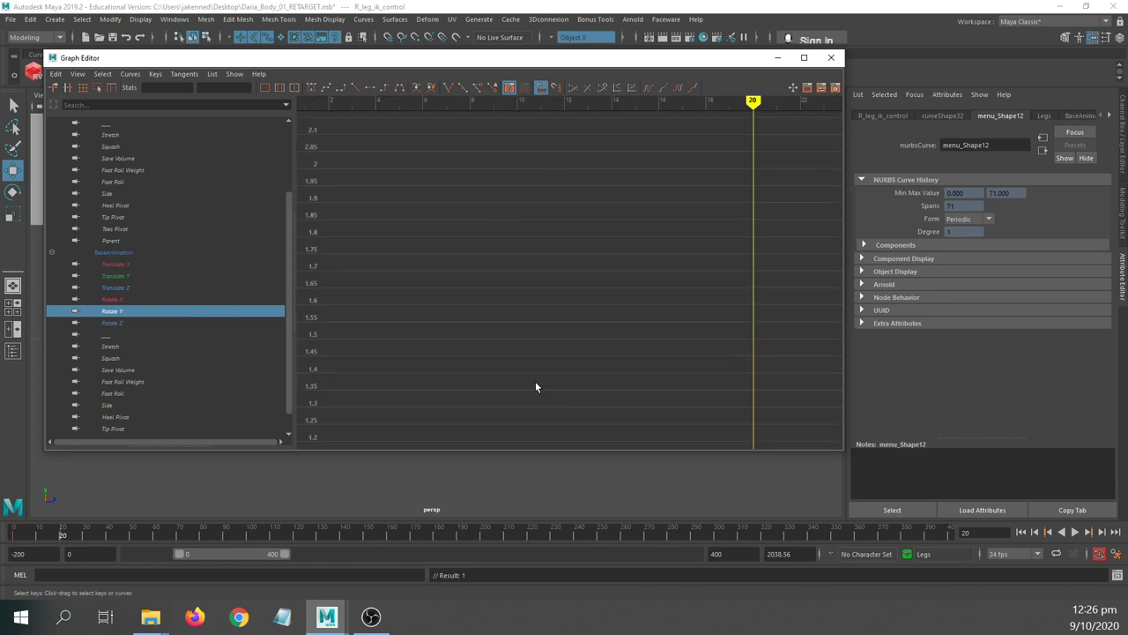
pyautogui.keyDown('alt'); pyautogui.moveTo(567, 388); pyautogui.dragTo(632, 176, button='middle'); pyautogui.keyUp('alt')
pyautogui.keyDown('alt'); pyautogui.moveTo(632, 411); pyautogui.dragTo(662, 176, button='middle'); pyautogui.keyUp('alt')
pyautogui.scroll(-6, 686, 330)
pyautogui.keyDown('alt'); pyautogui.moveTo(673, 336); pyautogui.dragTo(689, 338, button='right'); pyautogui.keyUp('alt')
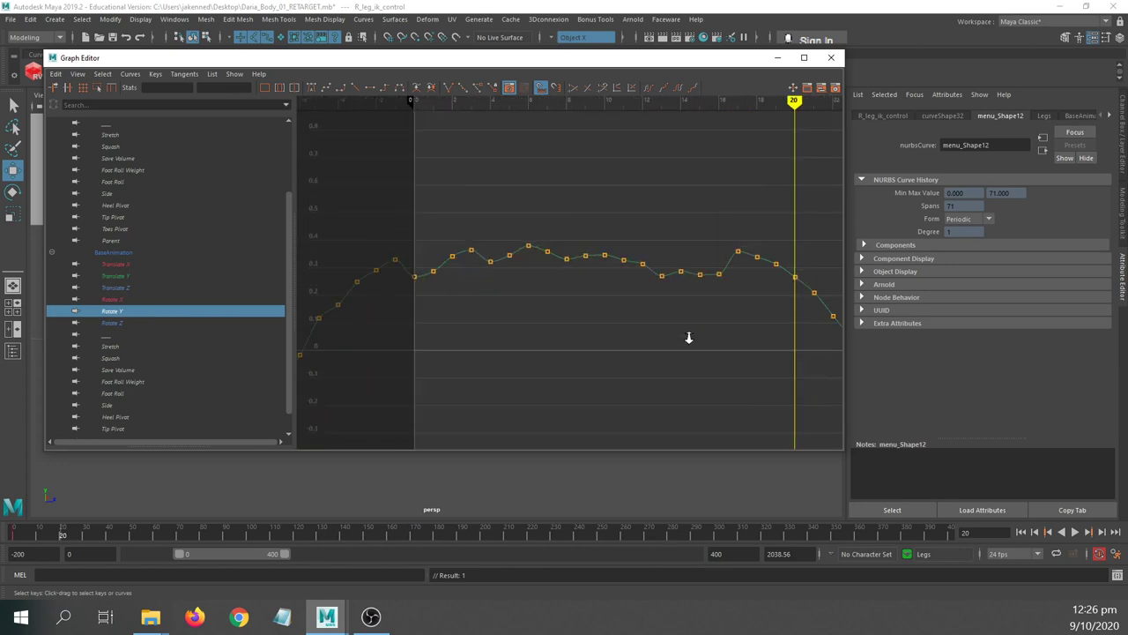
pyautogui.moveTo(424, 209); pyautogui.dragTo(781, 332)
pyautogui.press('Delete')
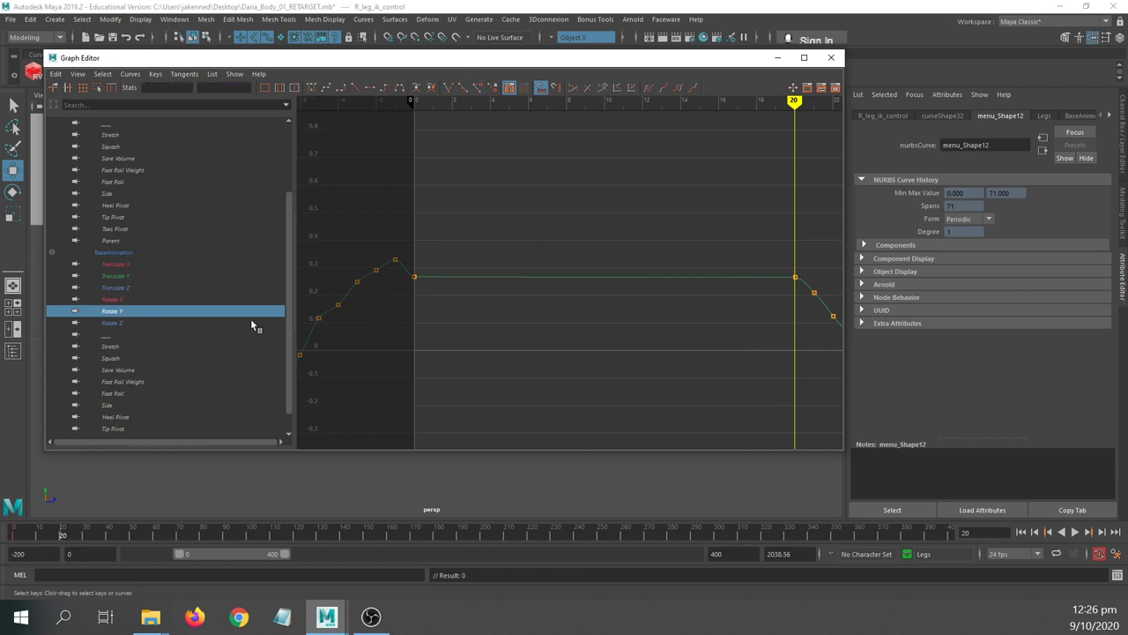
# - Delete the BaseAnimation Rotate Z keys at frames 1 to 19 and lower the frame 20 key to -1.404
pyautogui.click(141, 324)
pyautogui.keyDown('alt'); pyautogui.moveTo(578, 248); pyautogui.dragTo(538, 321, button='middle'); pyautogui.keyUp('alt')
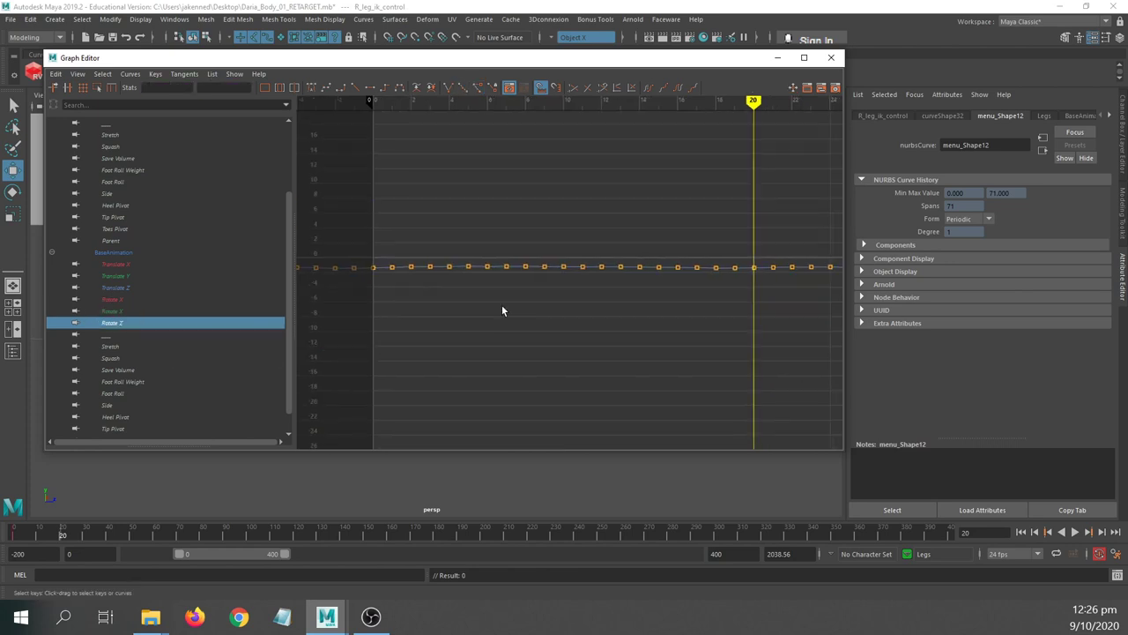
pyautogui.keyDown('alt'); pyautogui.keyDown('shift'); pyautogui.moveTo(454, 286); pyautogui.dragTo(476, 112, button='right'); pyautogui.keyUp('shift'); pyautogui.keyUp('alt')
pyautogui.keyDown('alt'); pyautogui.moveTo(549, 174); pyautogui.dragTo(519, 384, button='middle'); pyautogui.keyUp('alt')
pyautogui.keyDown('alt'); pyautogui.keyDown('shift'); pyautogui.moveTo(519, 385); pyautogui.dragTo(527, 314, button='right'); pyautogui.keyUp('shift'); pyautogui.keyUp('alt')
pyautogui.keyDown('alt'); pyautogui.moveTo(529, 317); pyautogui.dragTo(582, 168, button='middle'); pyautogui.keyUp('alt')
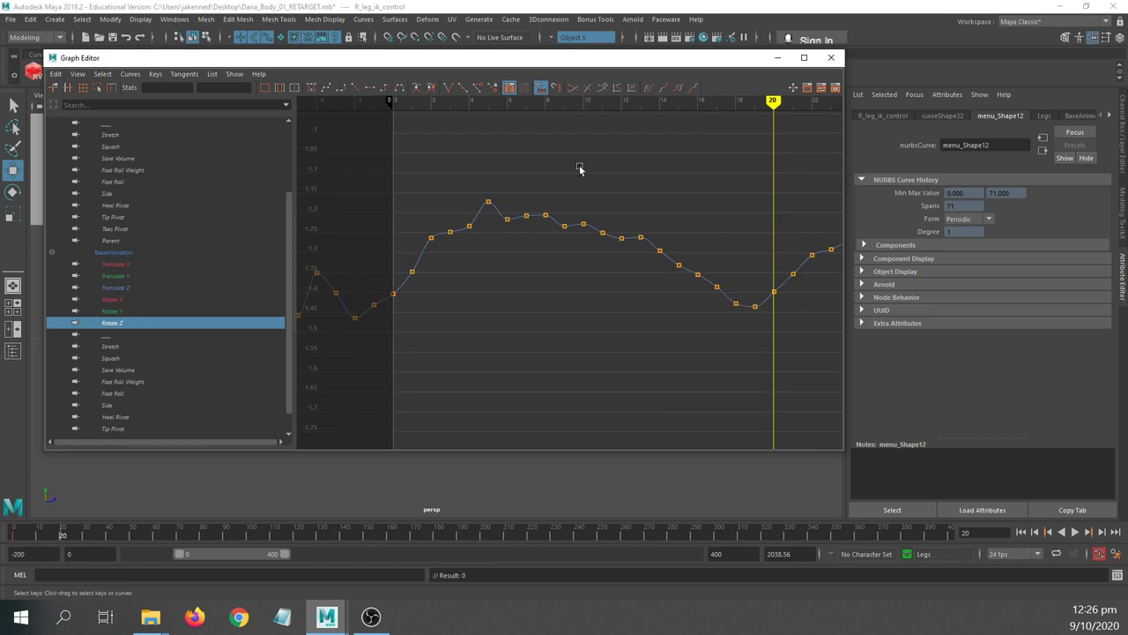
pyautogui.moveTo(399, 170); pyautogui.dragTo(731, 354)
pyautogui.press('Delete')
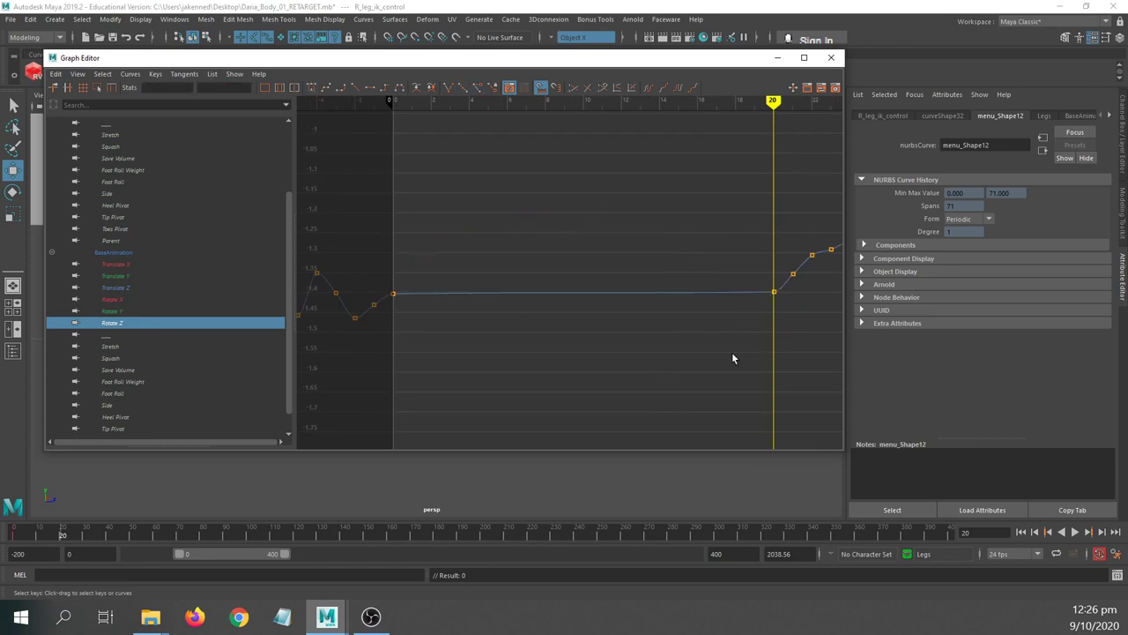
pyautogui.moveTo(765, 263); pyautogui.dragTo(794, 311)
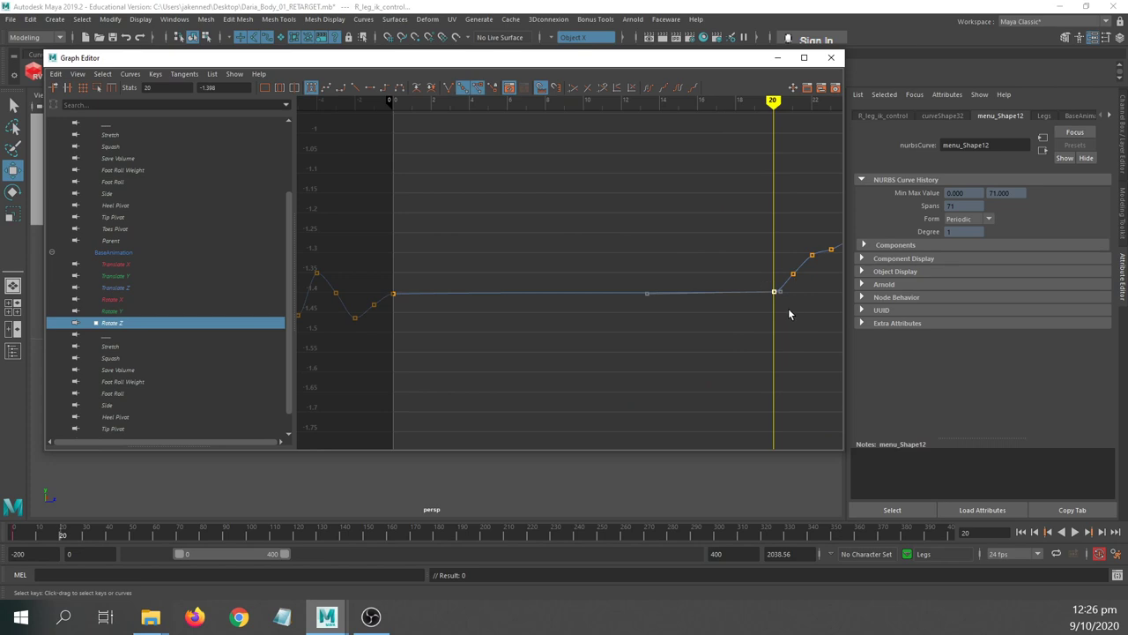
pyautogui.moveTo(789, 309); pyautogui.dragTo(788, 311, button='middle')
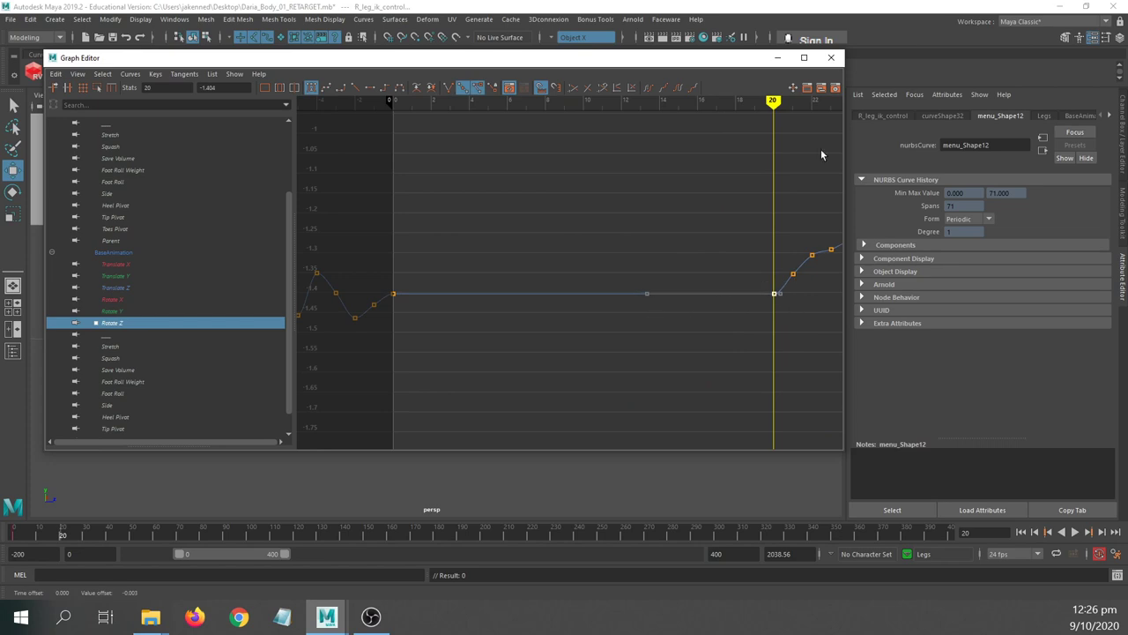
# - Get the curve editor out of the way and review the right foot's motion between frames 0 and 20
pyautogui.click(776, 57)
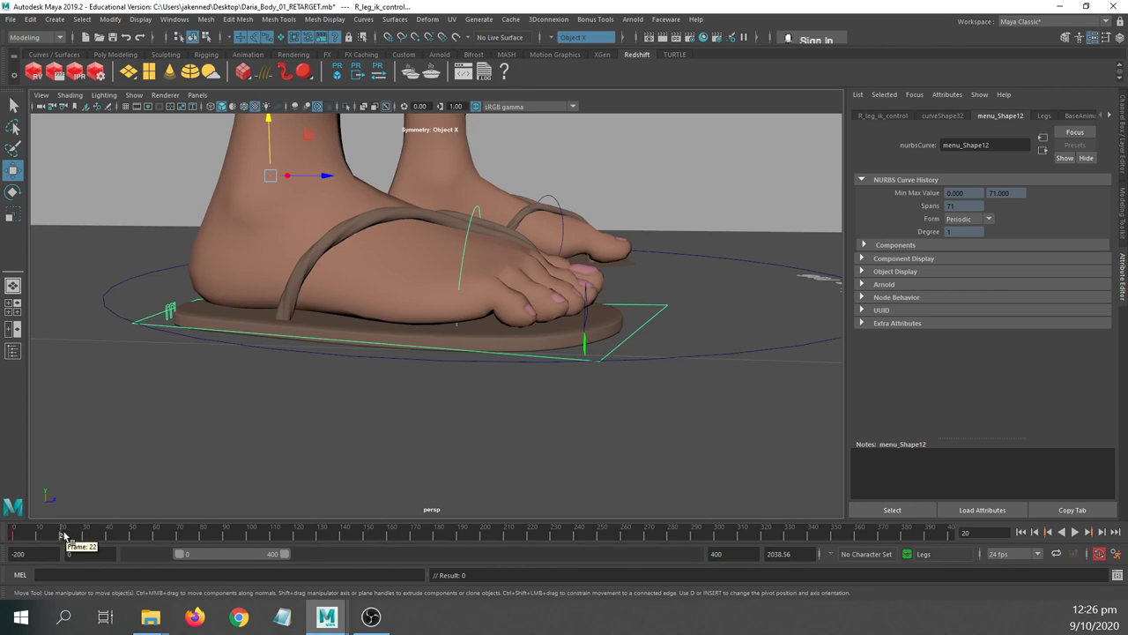
pyautogui.moveTo(61, 534); pyautogui.dragTo(13, 534)
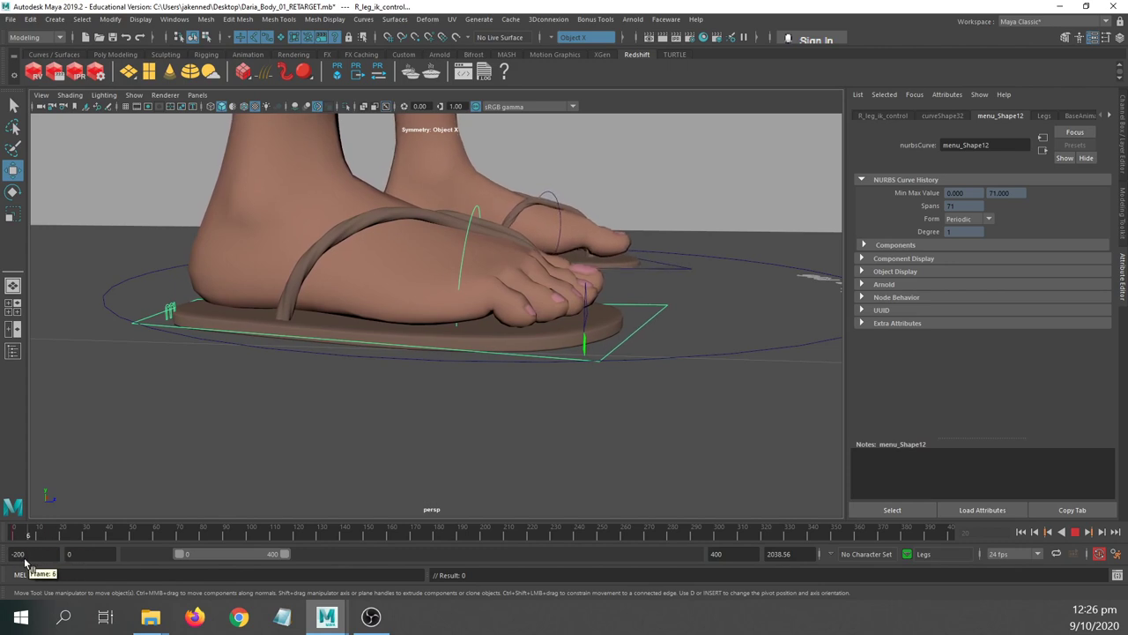
pyautogui.hotkey('alt', 'v')
pyautogui.keyDown('alt'); pyautogui.moveTo(228, 424); pyautogui.dragTo(312, 418); pyautogui.keyUp('alt')
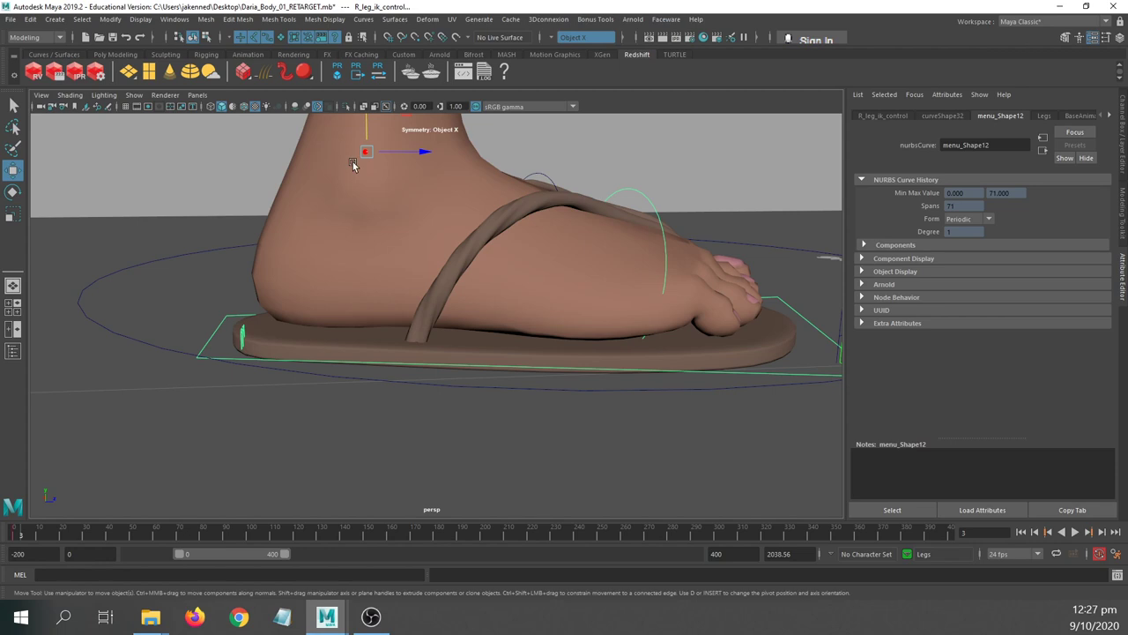
# - Reopen the Graph Editor, delete the BaseAnimation Translate X keys at frames 1 to 19, and lower the frame 20 key to -2.501
pyautogui.click(175, 18)
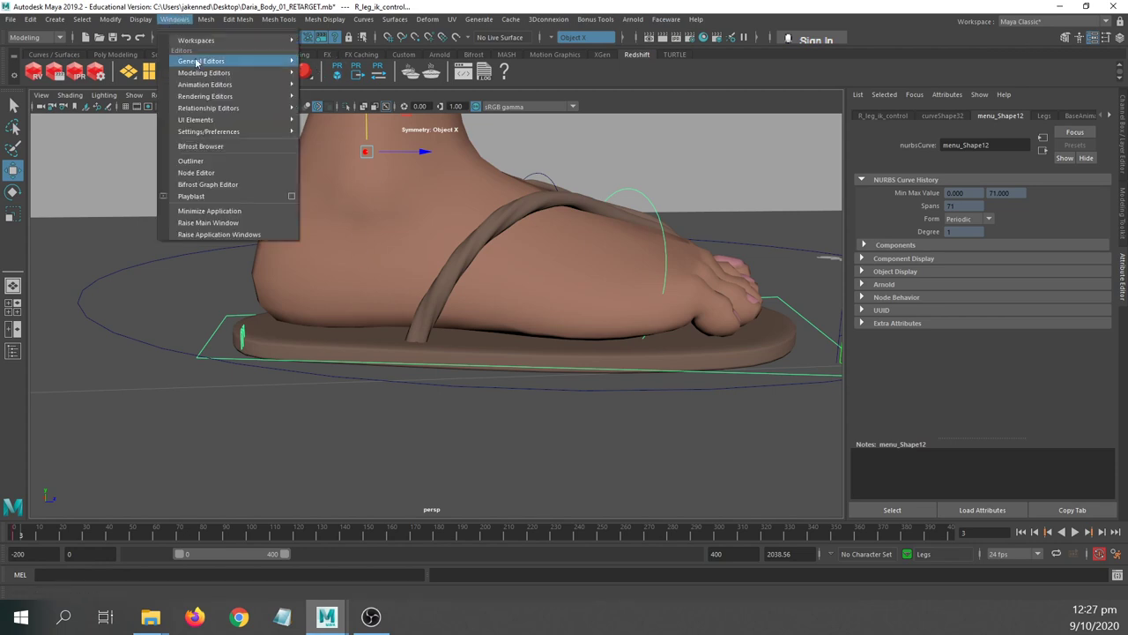
pyautogui.moveTo(212, 84)
pyautogui.click(332, 94)
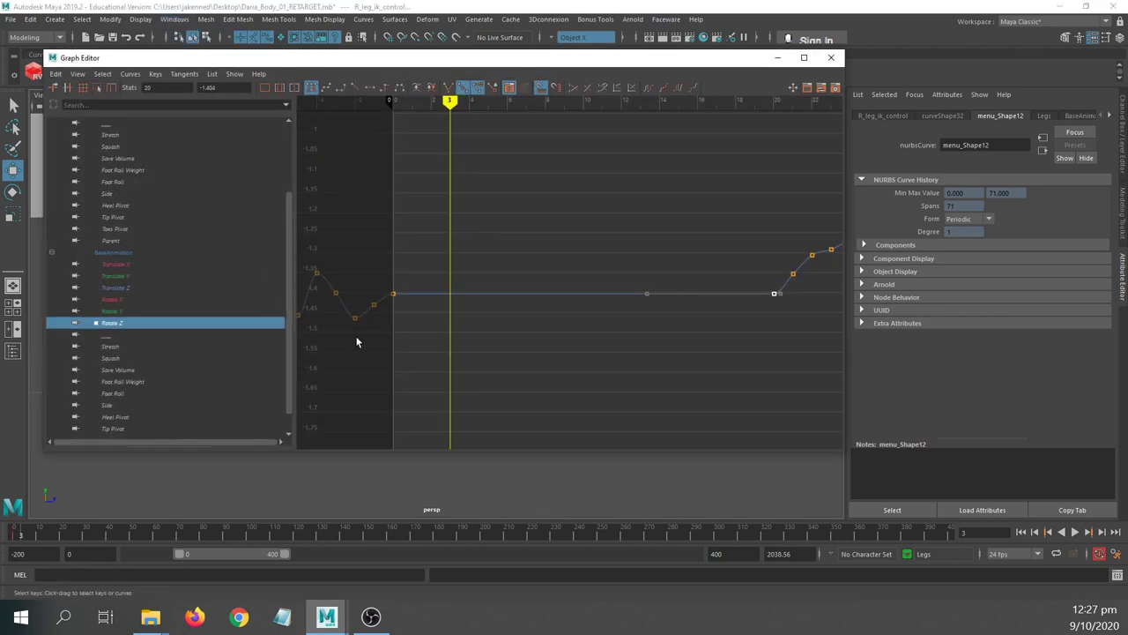
pyautogui.click(110, 264)
pyautogui.keyDown('alt'); pyautogui.keyDown('shift'); pyautogui.moveTo(459, 371); pyautogui.dragTo(531, 426, button='right'); pyautogui.keyUp('shift'); pyautogui.keyUp('alt')
pyautogui.keyDown('alt'); pyautogui.moveTo(472, 426); pyautogui.dragTo(551, 270, button='middle'); pyautogui.keyUp('alt')
pyautogui.keyDown('alt'); pyautogui.keyDown('shift'); pyautogui.moveTo(636, 279); pyautogui.dragTo(478, 303, button='right'); pyautogui.keyUp('shift'); pyautogui.keyUp('alt')
pyautogui.moveTo(425, 282); pyautogui.dragTo(692, 366)
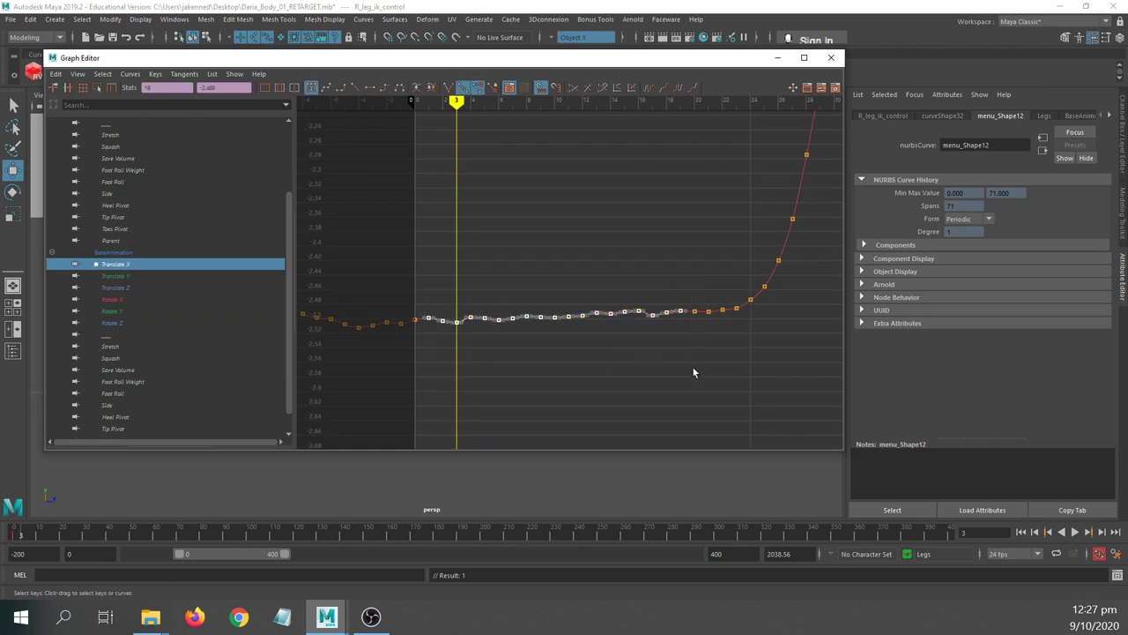
pyautogui.press('Delete')
pyautogui.moveTo(643, 282); pyautogui.dragTo(697, 318)
pyautogui.moveTo(697, 318); pyautogui.dragTo(699, 327, button='middle')
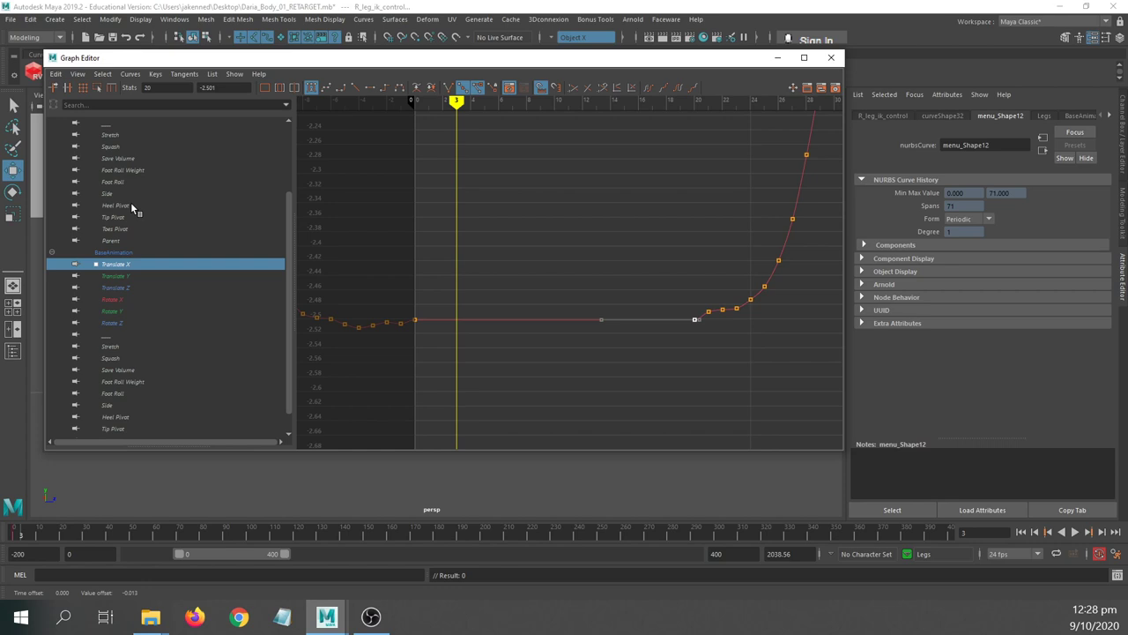
# - Delete the BaseAnimation Translate Z keys at frames 1 to 19 and lower the frame 20 key level with the frame 0 key
pyautogui.click(124, 287)
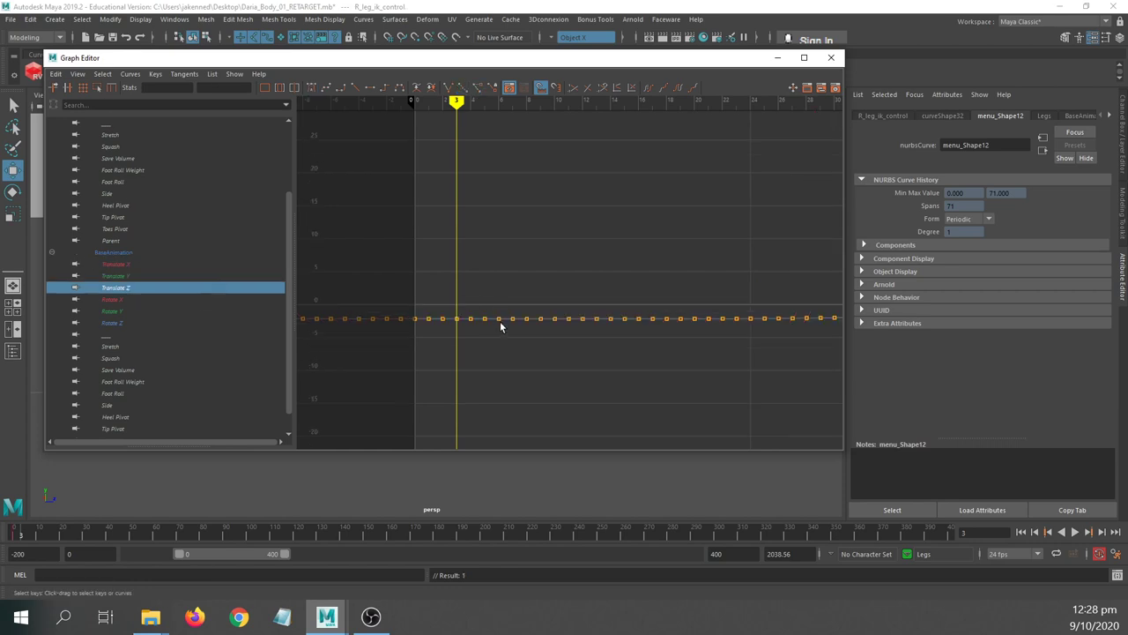
pyautogui.keyDown('alt'); pyautogui.keyDown('shift'); pyautogui.moveTo(501, 326); pyautogui.dragTo(506, 241, button='right'); pyautogui.keyUp('shift'); pyautogui.keyUp('alt')
pyautogui.keyDown('alt'); pyautogui.moveTo(514, 423); pyautogui.dragTo(528, 370, button='middle'); pyautogui.keyUp('alt')
pyautogui.keyDown('alt'); pyautogui.keyDown('shift'); pyautogui.moveTo(528, 370); pyautogui.dragTo(520, 208, button='right'); pyautogui.keyUp('shift'); pyautogui.keyUp('alt')
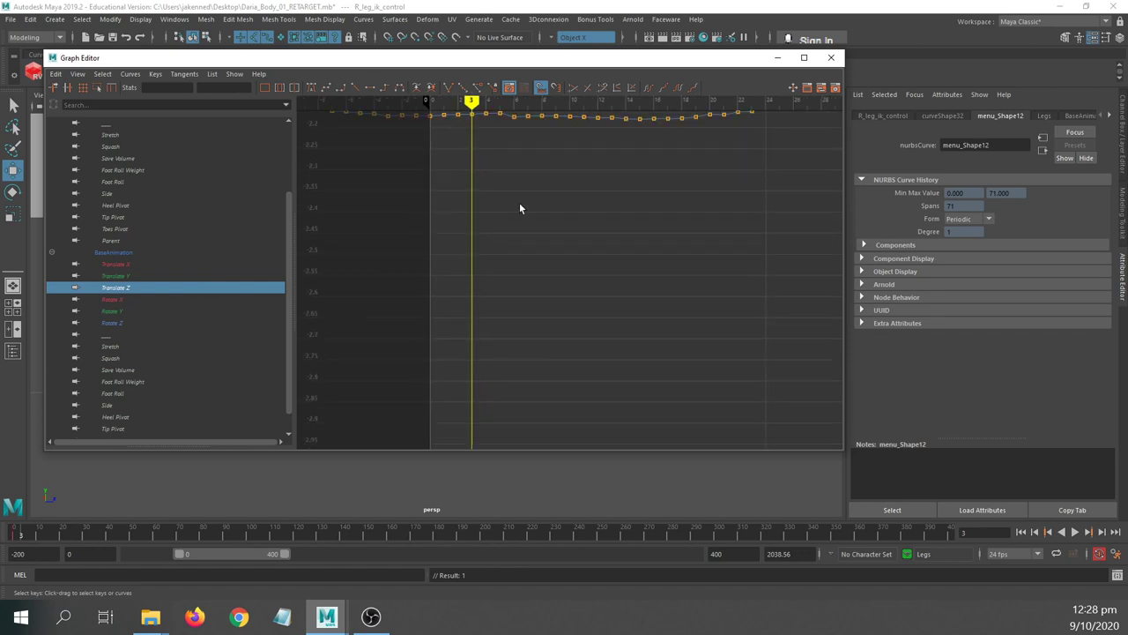
pyautogui.keyDown('alt'); pyautogui.moveTo(519, 208); pyautogui.dragTo(485, 426, button='middle'); pyautogui.keyUp('alt')
pyautogui.keyDown('alt'); pyautogui.moveTo(486, 425); pyautogui.dragTo(481, 328, button='right'); pyautogui.keyUp('alt')
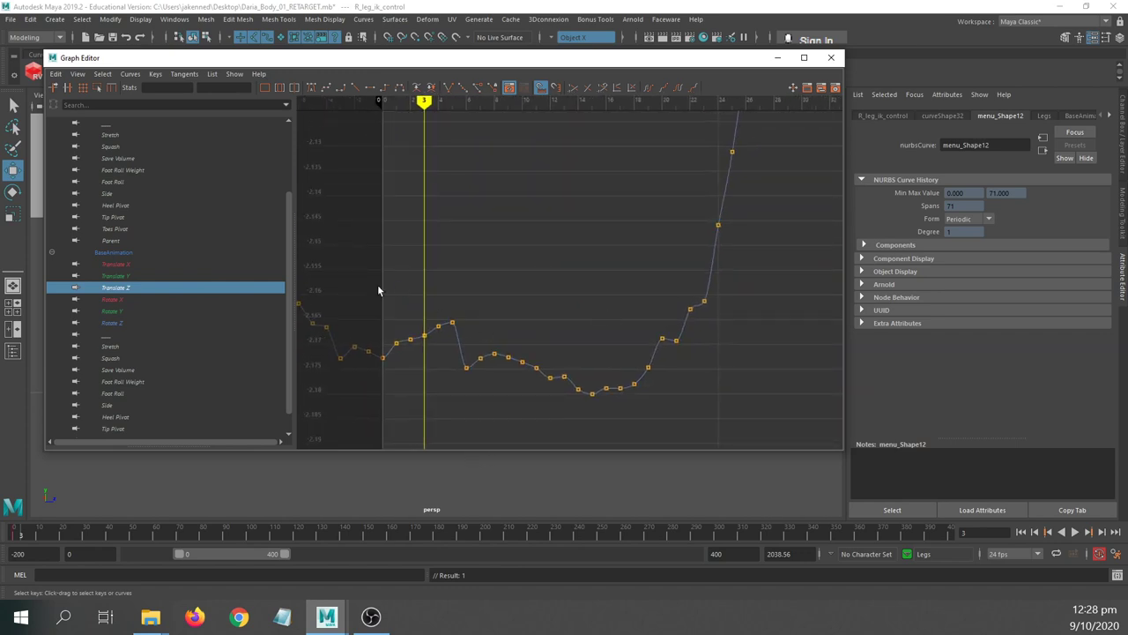
pyautogui.moveTo(397, 285); pyautogui.dragTo(653, 435)
pyautogui.press('Delete')
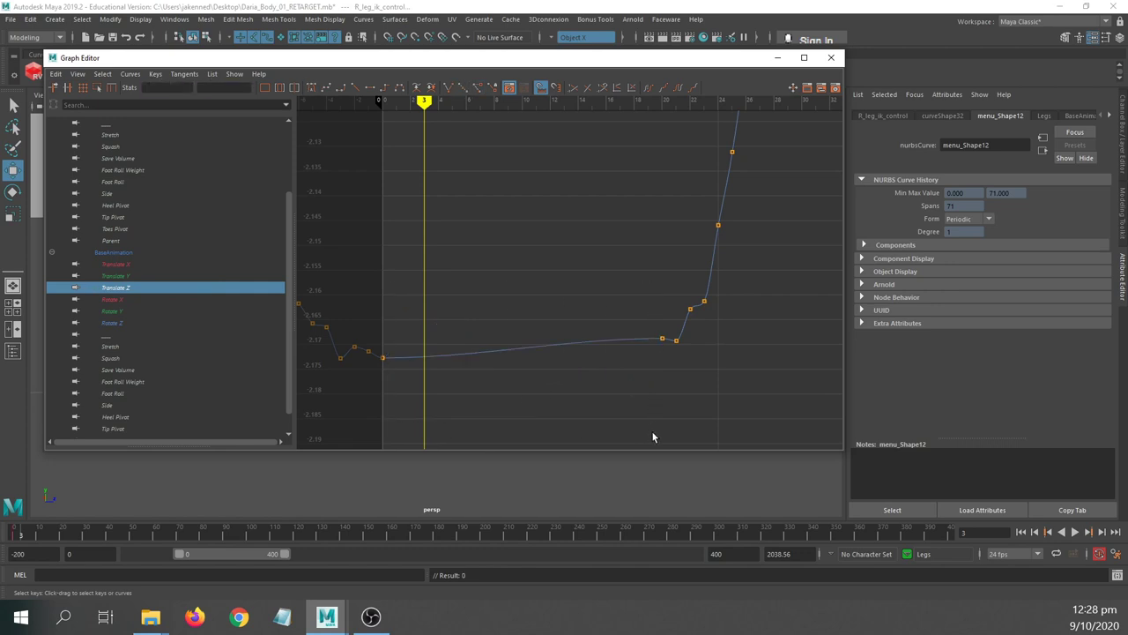
pyautogui.click(662, 337)
pyautogui.moveTo(667, 360); pyautogui.dragTo(668, 382, button='middle')
# - Minimize the Graph Editor, then play and scrub the animation to check the right foot's contact with the ground
pyautogui.click(777, 57)
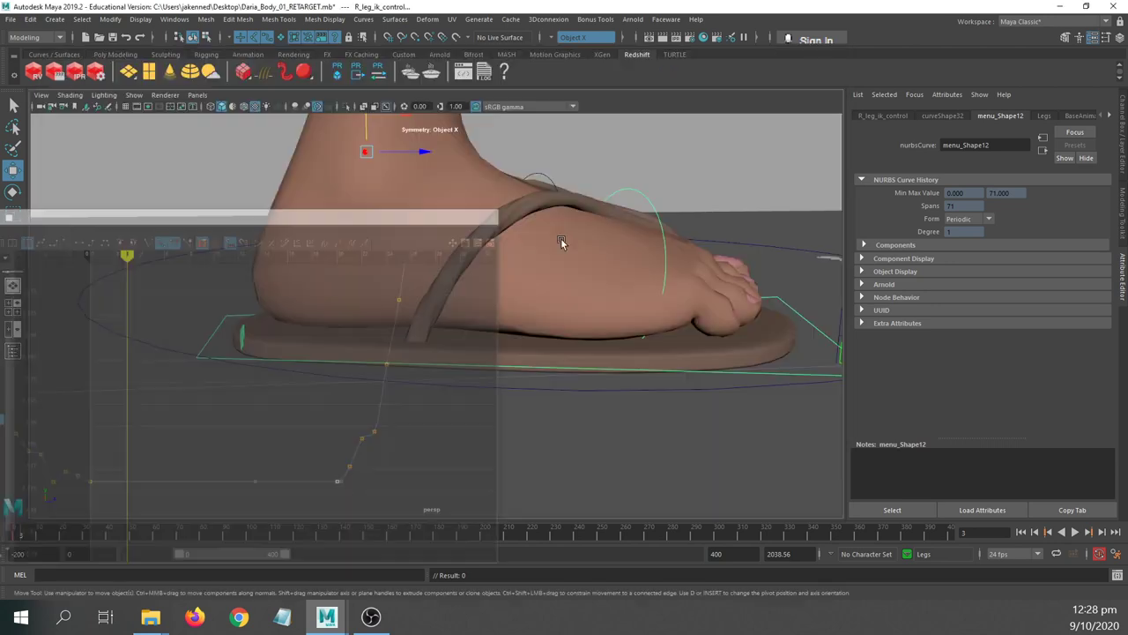
pyautogui.hotkey('alt', 'v')
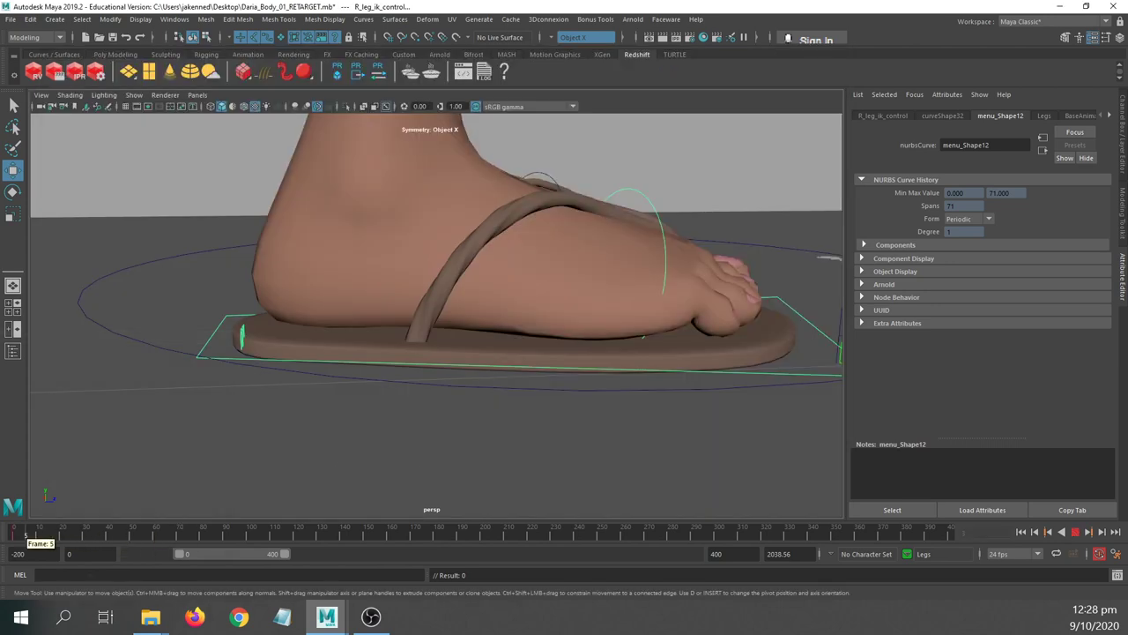
pyautogui.moveTo(41, 535); pyautogui.dragTo(13, 535)
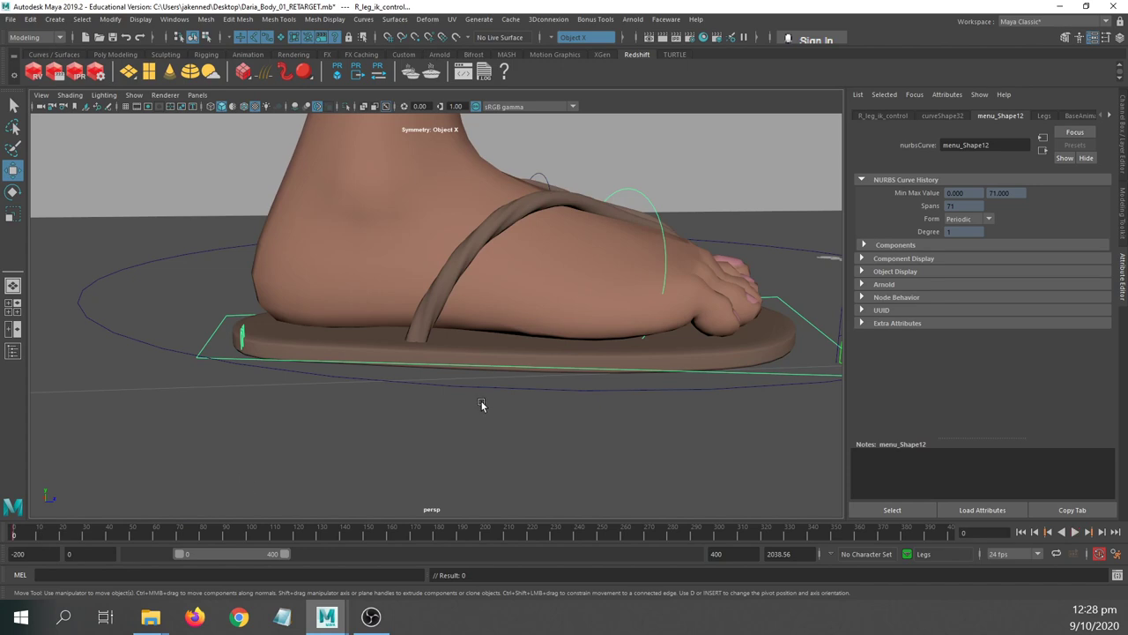
pyautogui.keyDown('alt'); pyautogui.moveTo(481, 405); pyautogui.dragTo(433, 367, button='middle'); pyautogui.keyUp('alt')
pyautogui.keyDown('alt'); pyautogui.moveTo(433, 367); pyautogui.dragTo(358, 393, button='right'); pyautogui.keyUp('alt')
pyautogui.keyDown('alt'); pyautogui.moveTo(357, 393); pyautogui.dragTo(361, 398); pyautogui.keyUp('alt')
pyautogui.hotkey('alt', 'v')
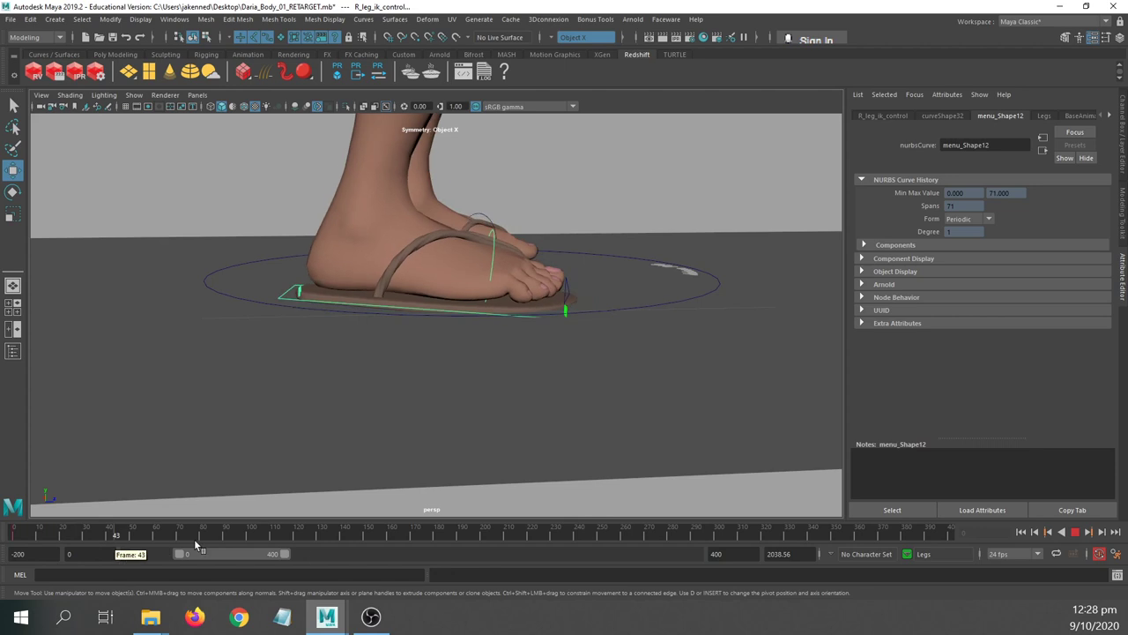
pyautogui.moveTo(491, 549); pyautogui.dragTo(5, 549)
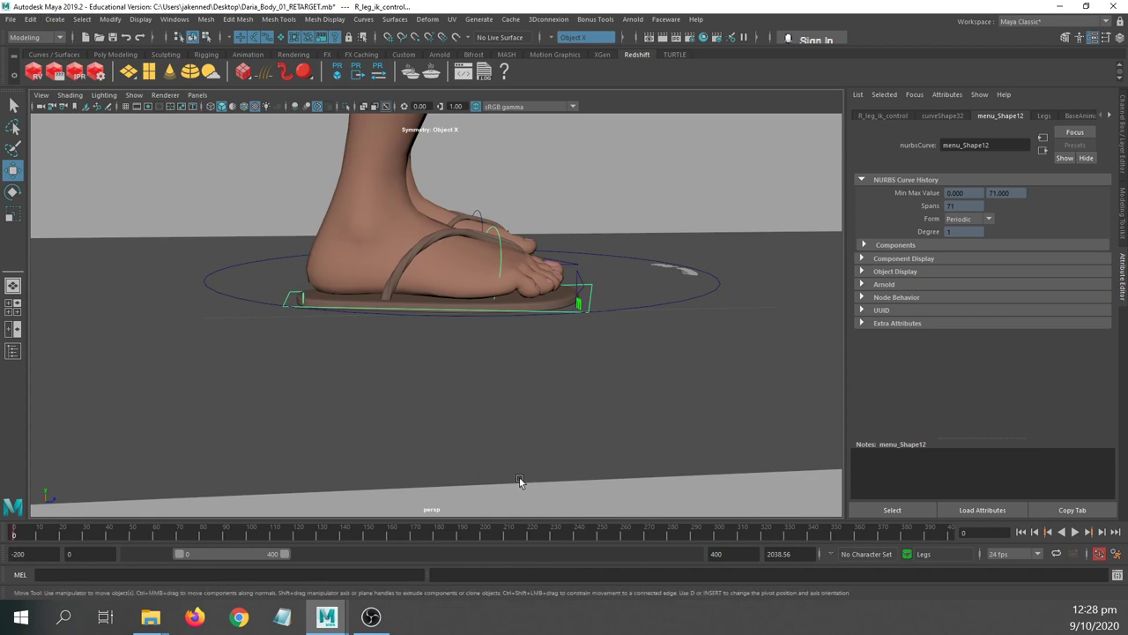
# - Extend the playback range to end at frame 800 and review the foot motion over the longer range
pyautogui.scroll(-4, 518, 481)
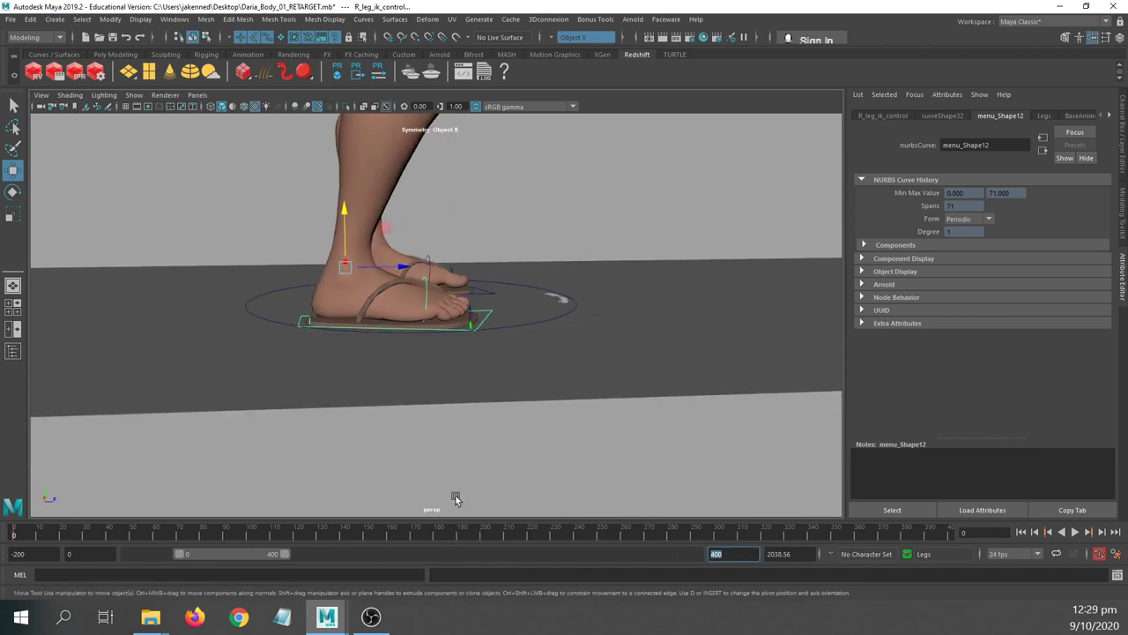
pyautogui.write('800')
pyautogui.press('Return')
pyautogui.moveTo(310, 534); pyautogui.dragTo(396, 538)
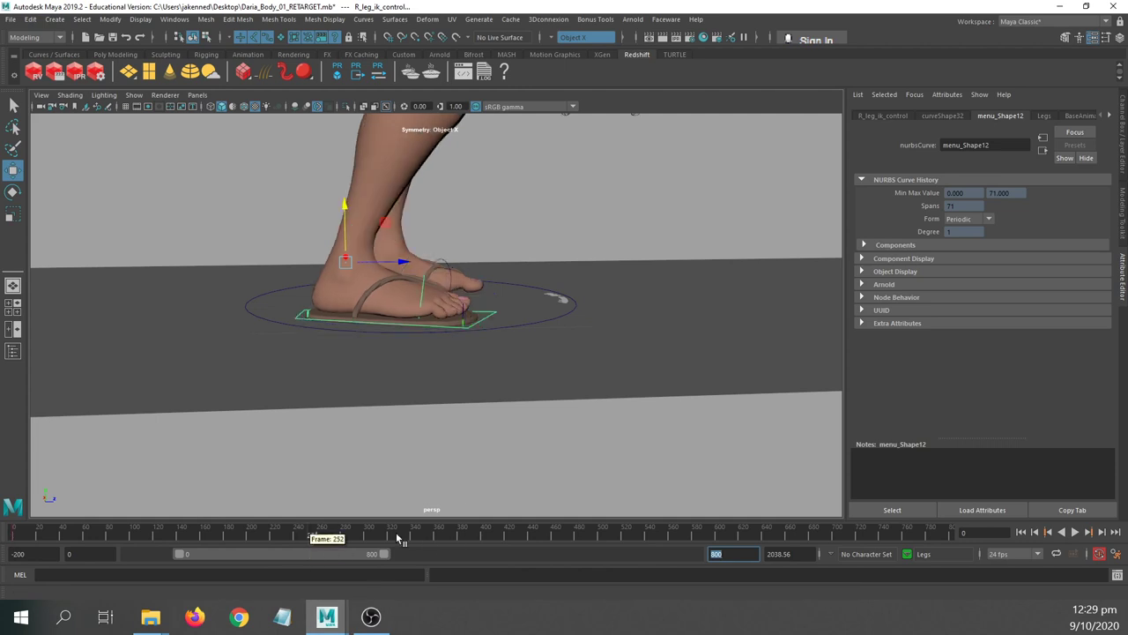
pyautogui.hotkey('alt', 'v')
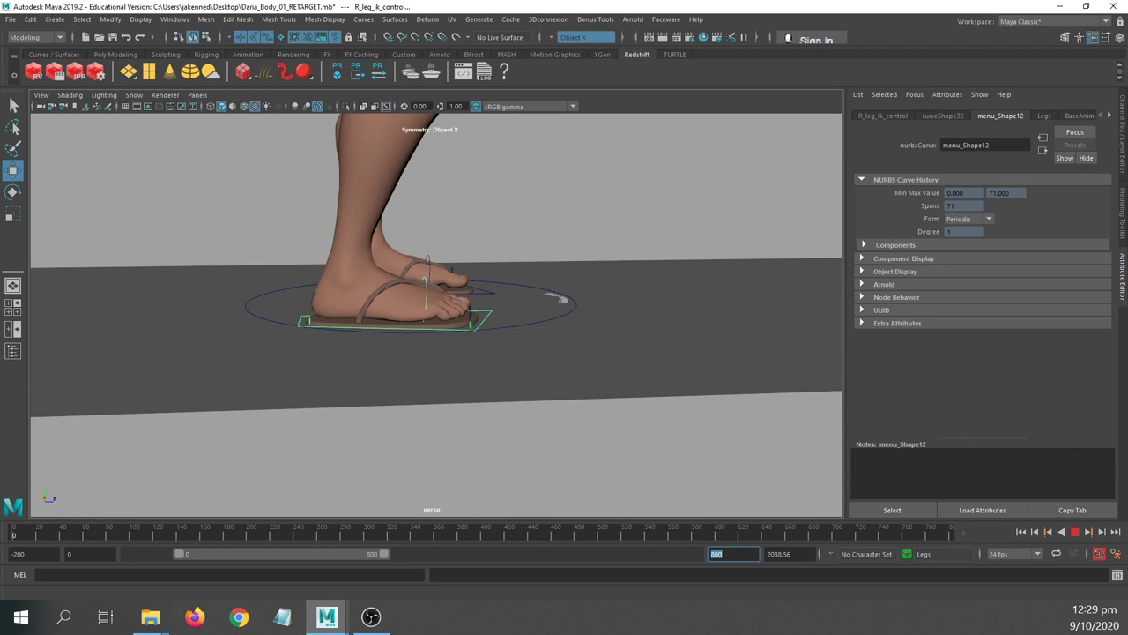
pyautogui.hotkey('alt', 'v')
# - Create a Camera and Aim rig and look through the new camera in the viewport
pyautogui.keyDown('alt'); pyautogui.moveTo(211, 220); pyautogui.dragTo(177, 182, button='middle'); pyautogui.keyUp('alt')
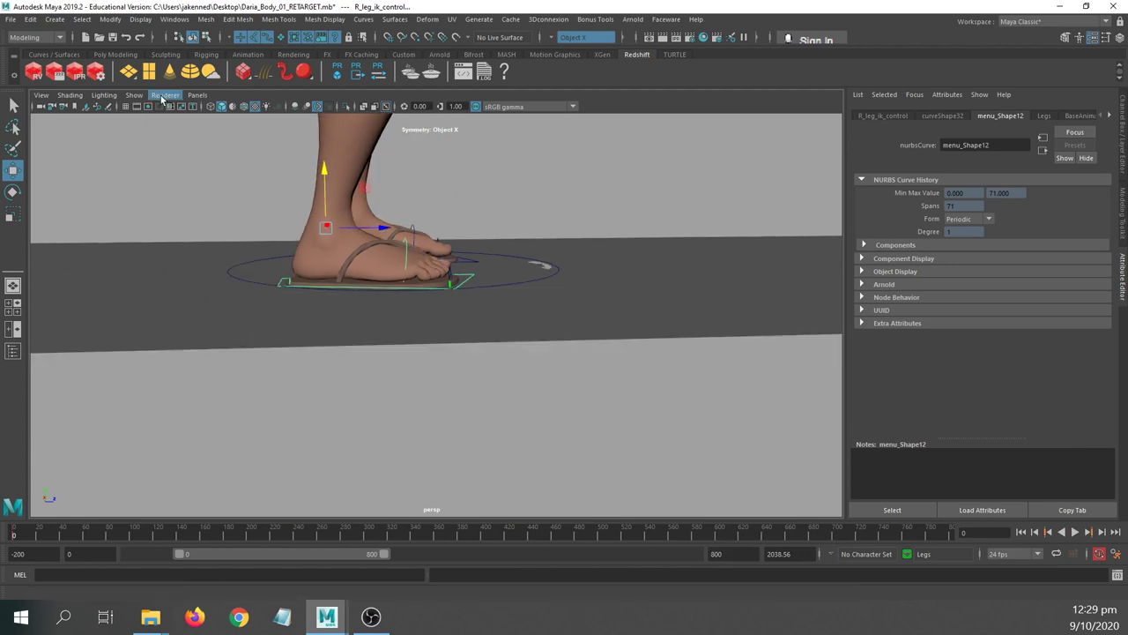
pyautogui.click(79, 20)
pyautogui.moveTo(62, 21)
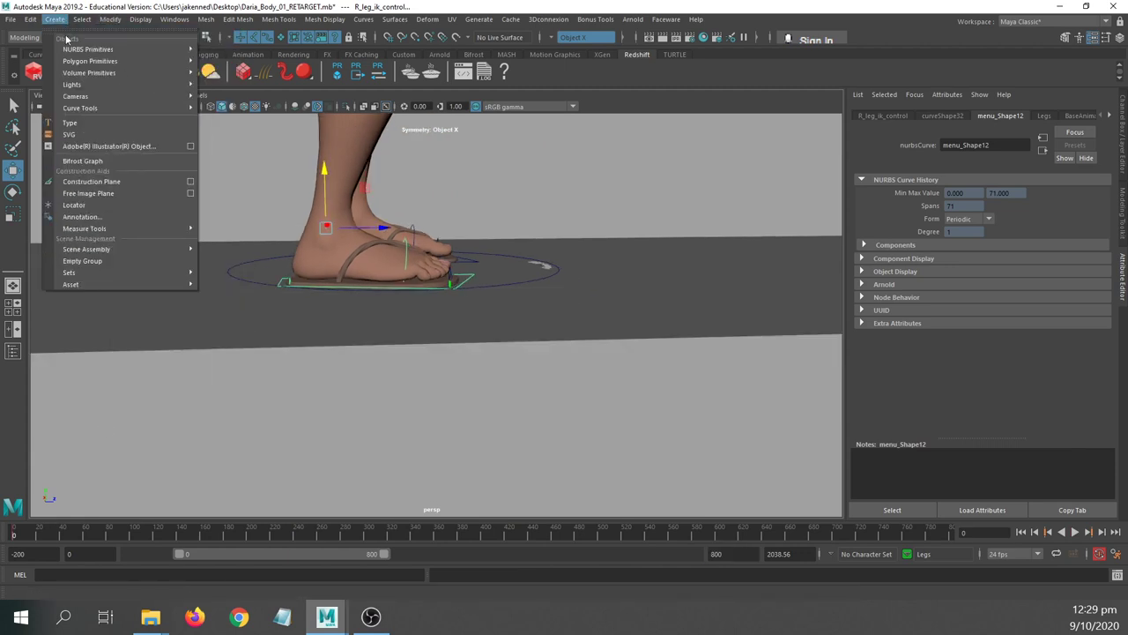
pyautogui.moveTo(68, 52)
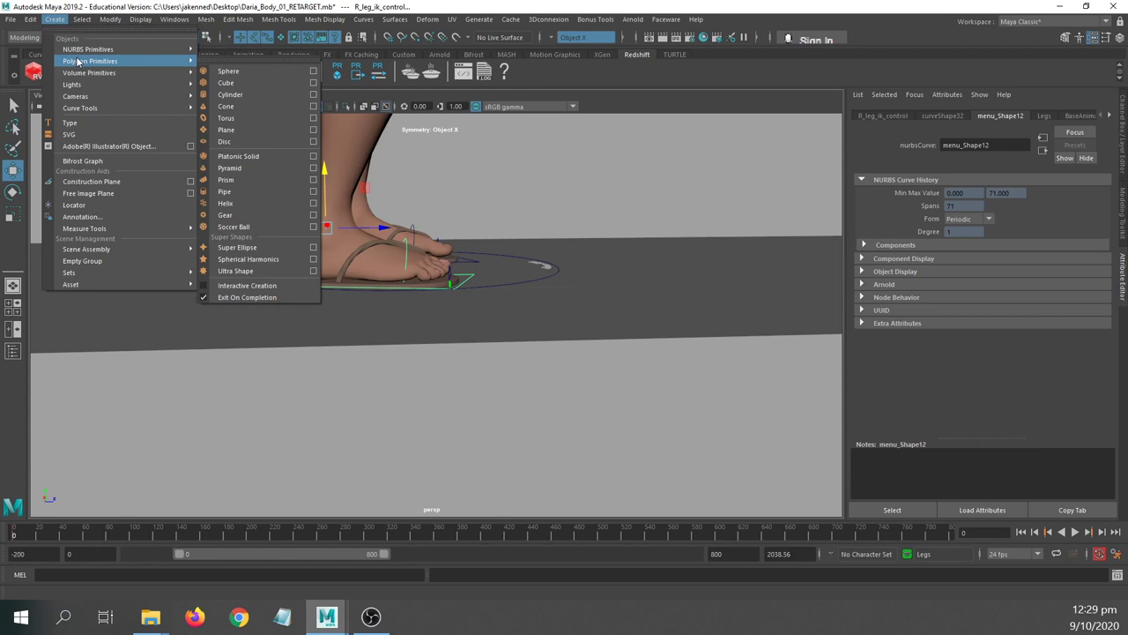
pyautogui.moveTo(85, 96)
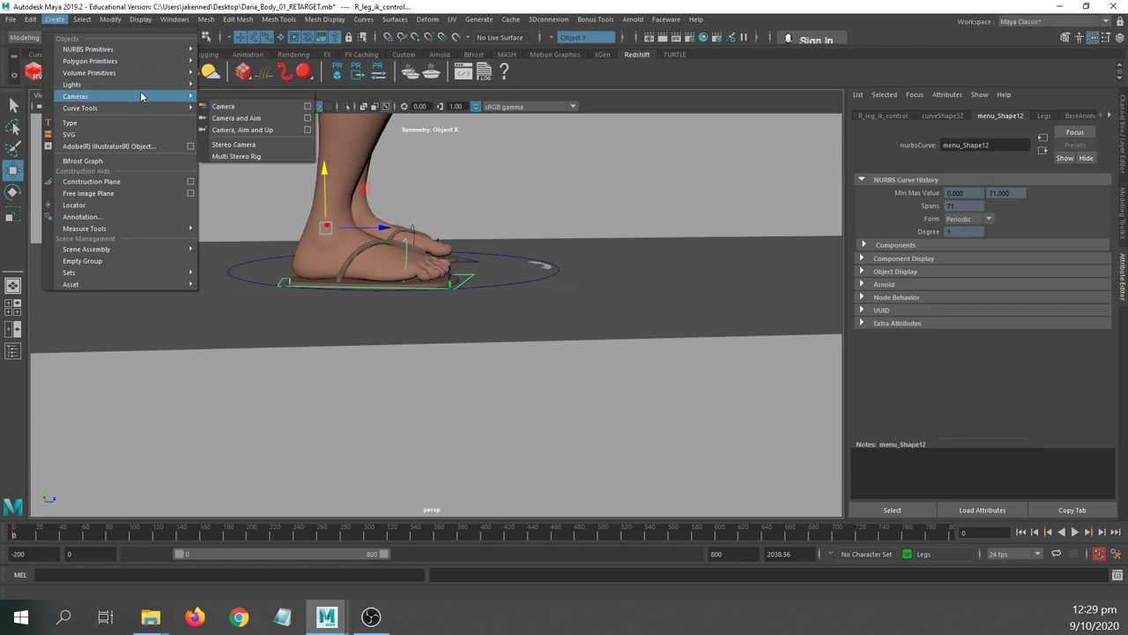
pyautogui.click(273, 121)
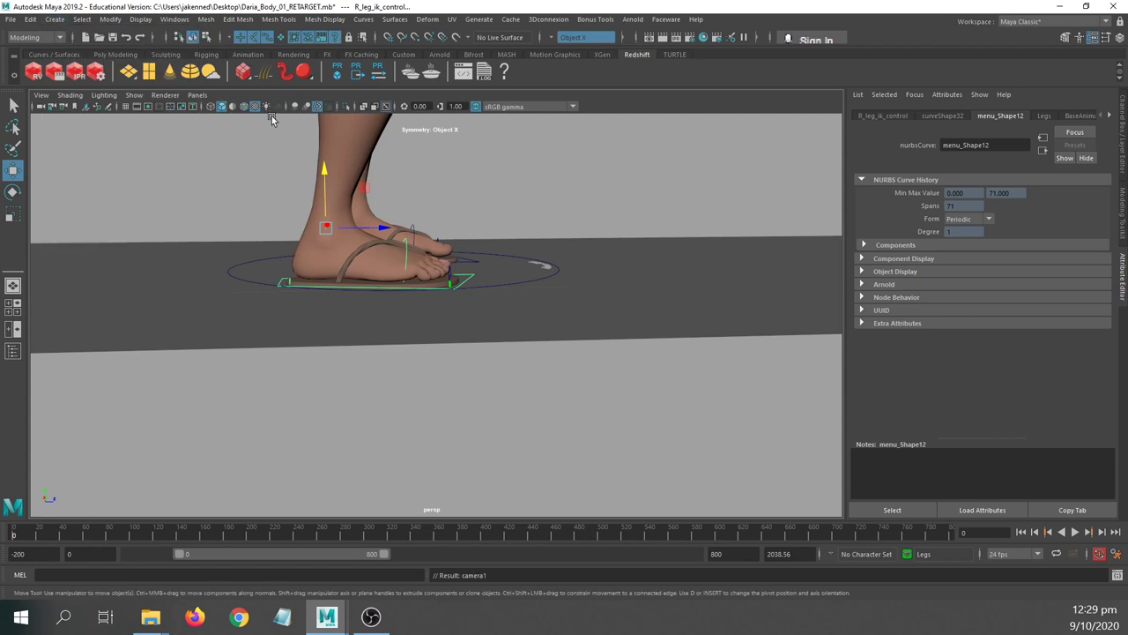
pyautogui.click(205, 97)
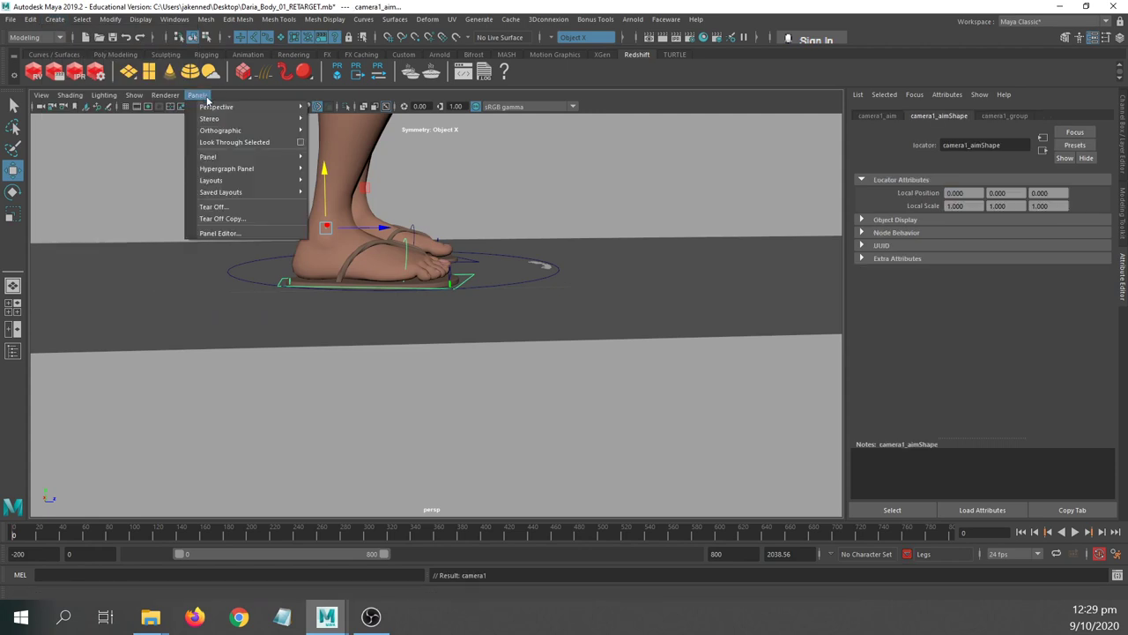
pyautogui.moveTo(278, 106)
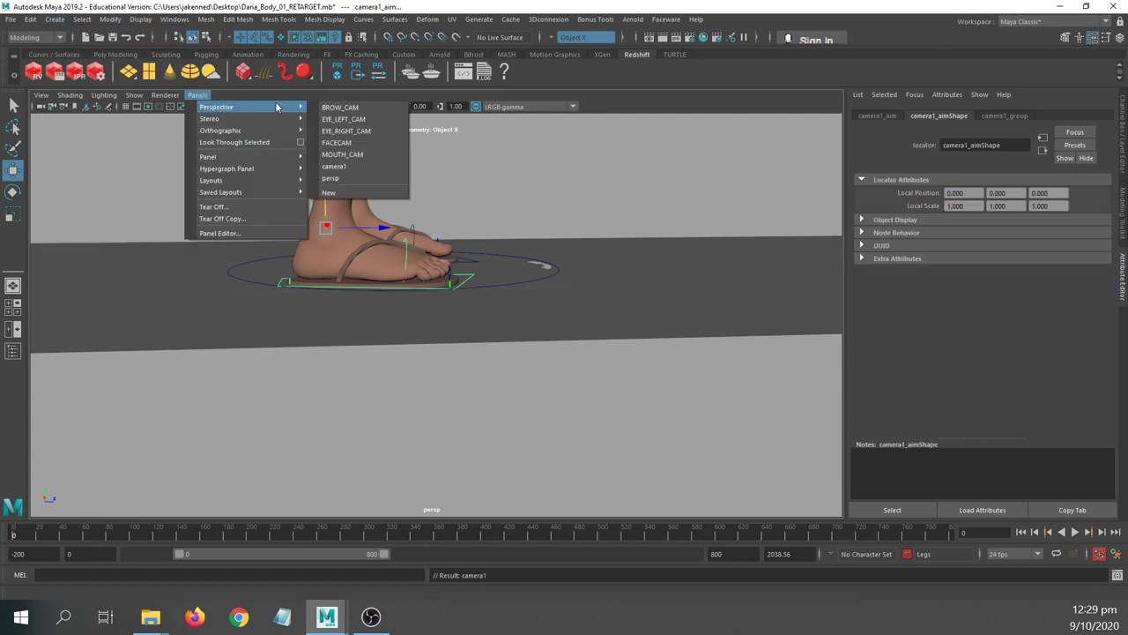
pyautogui.click(352, 165)
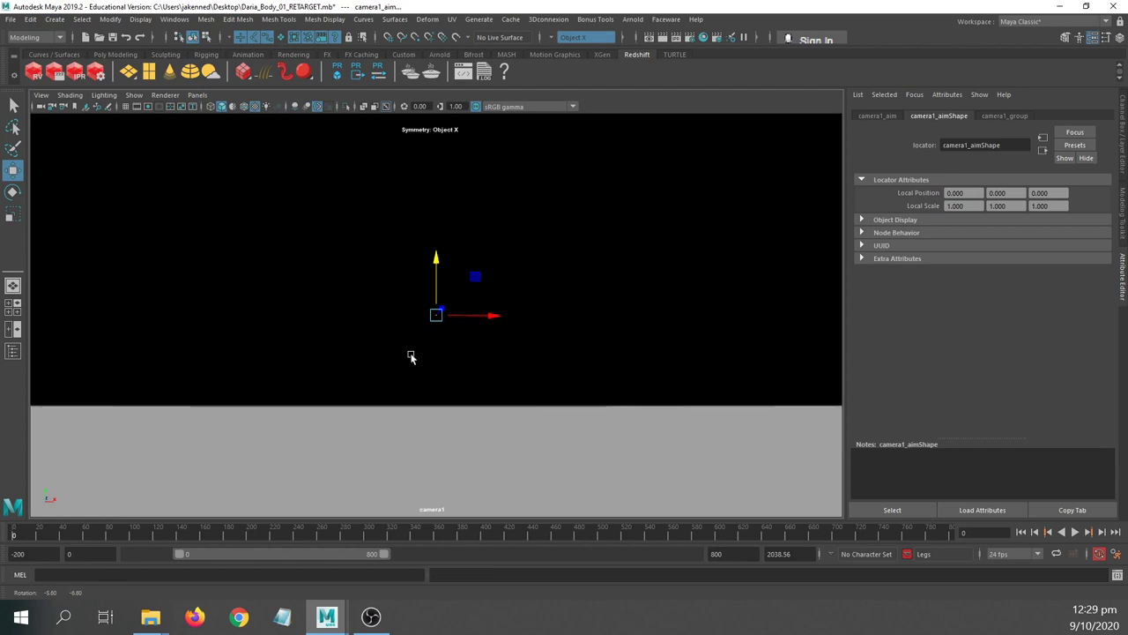
# - Aim camera1 at the foot from the side and set its Focal Length to 200
pyautogui.keyDown('alt'); pyautogui.moveTo(411, 356); pyautogui.dragTo(335, 222); pyautogui.keyUp('alt')
pyautogui.hotkey('ctrl', 'a')
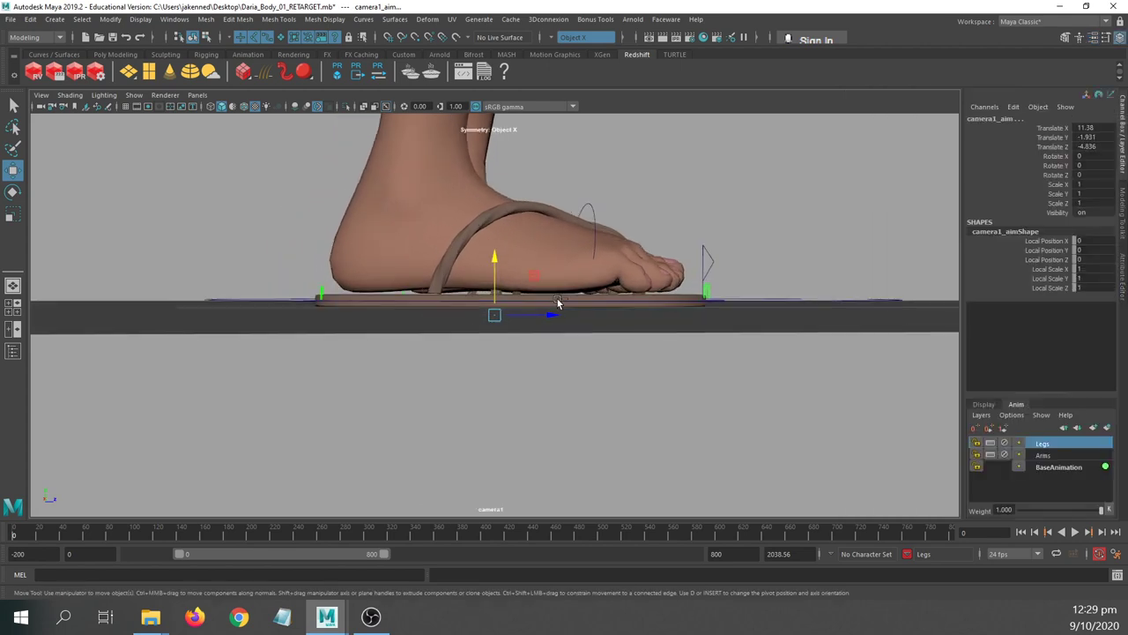
pyautogui.click(41, 106)
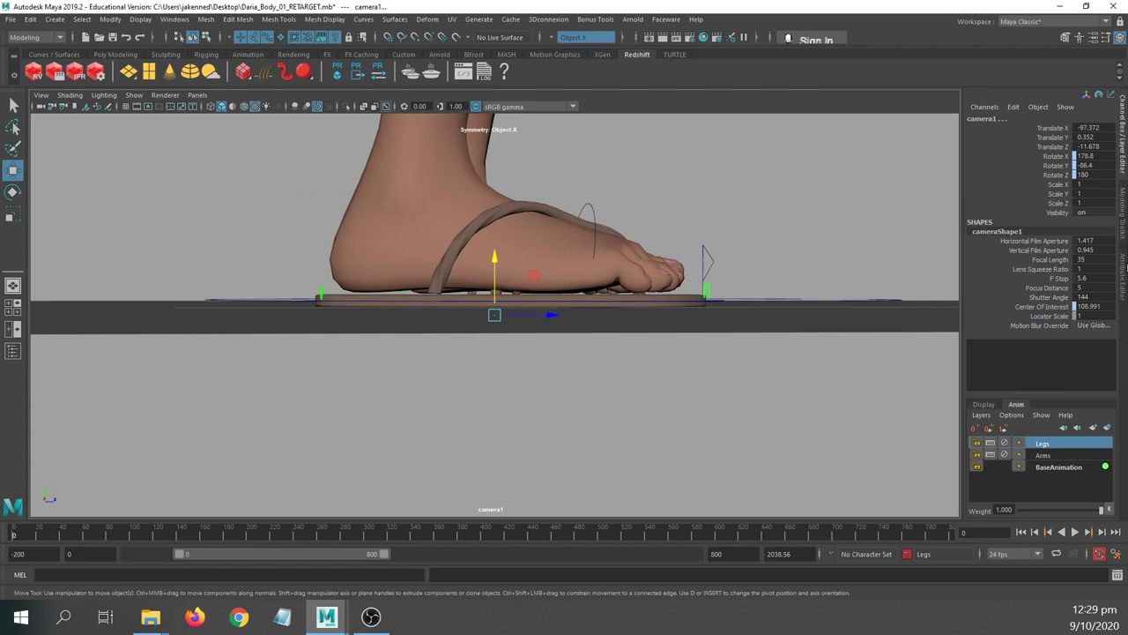
pyautogui.doubleClick(1097, 260)
pyautogui.write('200')
pyautogui.press('Return')
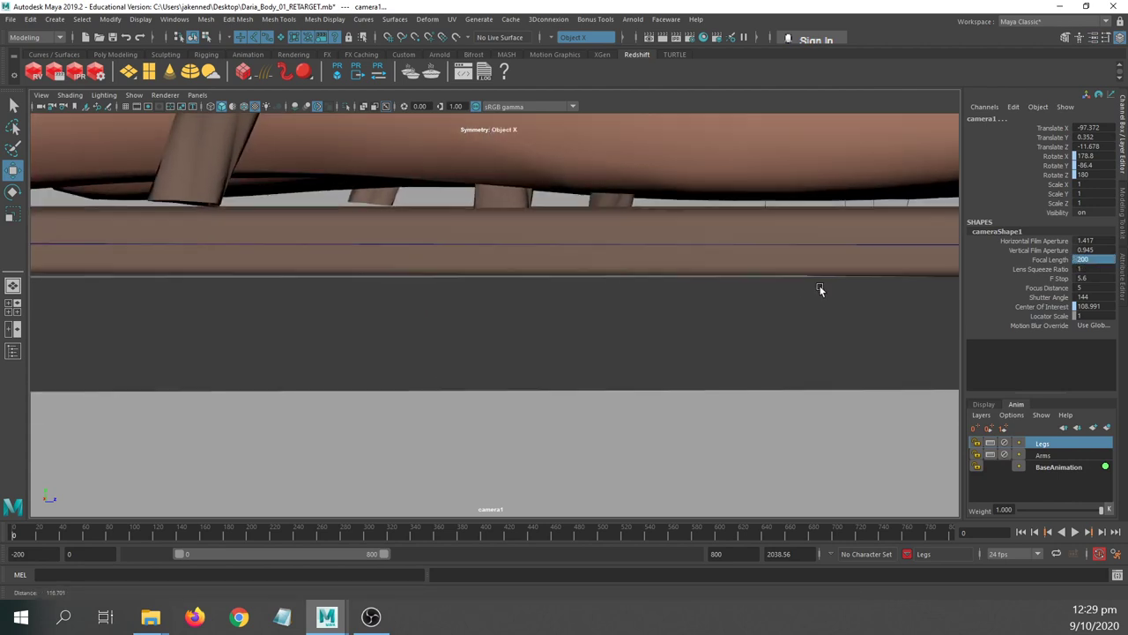
# - Pull camera1 back to a level side view of the feet and scrub the animation to about frame 493
pyautogui.keyDown('alt'); pyautogui.moveTo(819, 289); pyautogui.dragTo(348, 213, button='right'); pyautogui.keyUp('alt')
pyautogui.keyDown('alt'); pyautogui.moveTo(347, 212); pyautogui.dragTo(367, 240); pyautogui.keyUp('alt')
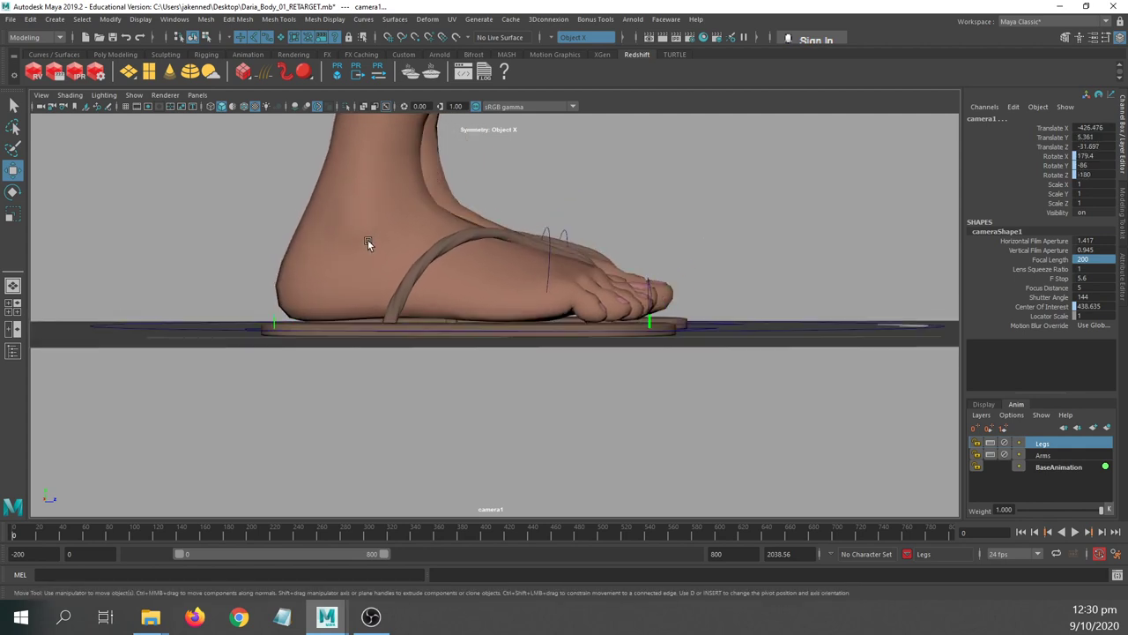
pyautogui.keyDown('alt'); pyautogui.moveTo(440, 288); pyautogui.dragTo(443, 287); pyautogui.keyUp('alt')
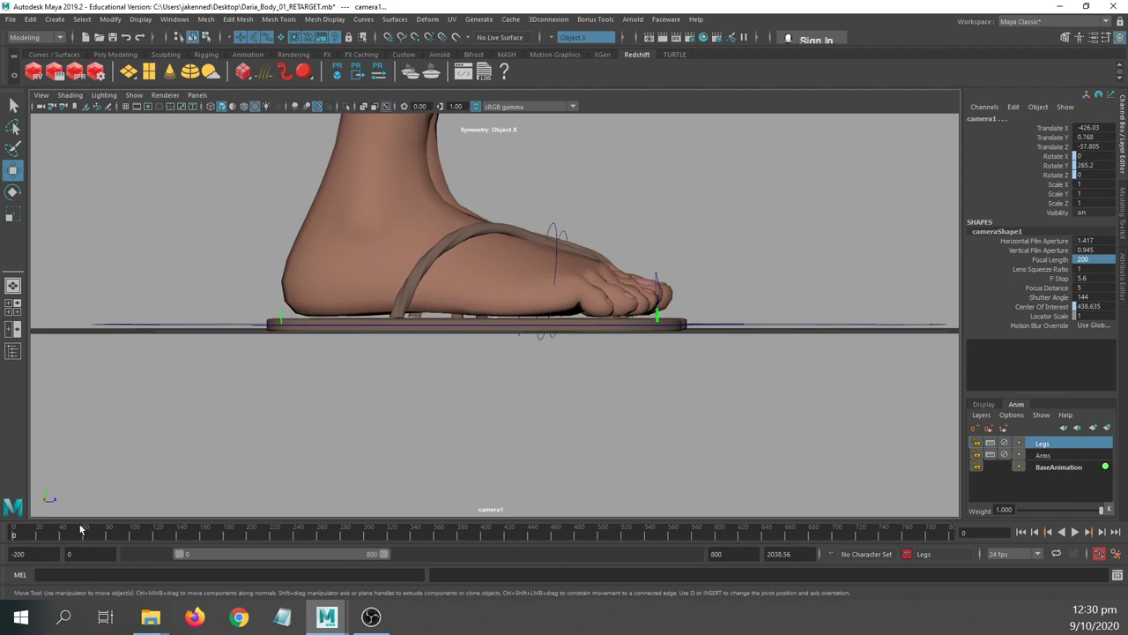
pyautogui.moveTo(278, 538); pyautogui.dragTo(594, 536)
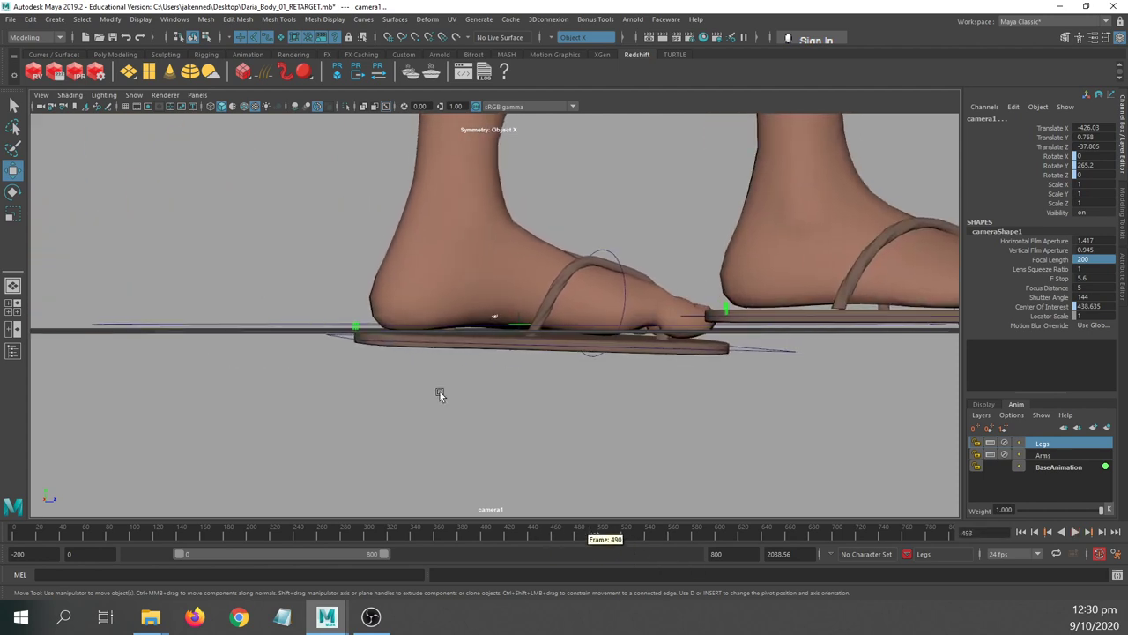
pyautogui.click(198, 95)
pyautogui.moveTo(207, 109)
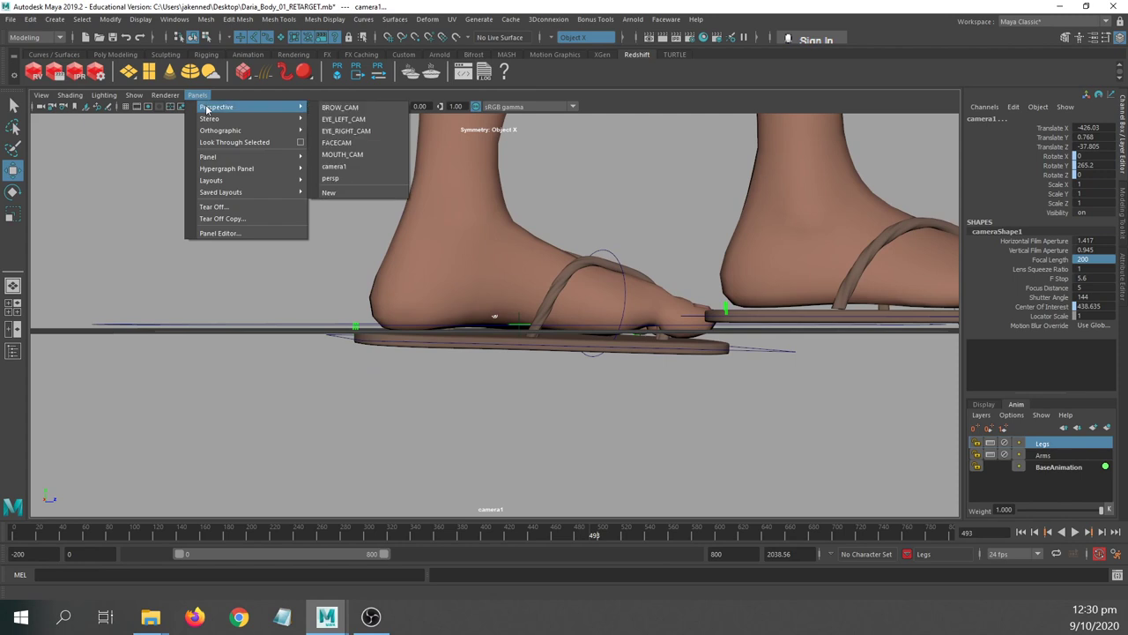
pyautogui.click(253, 95)
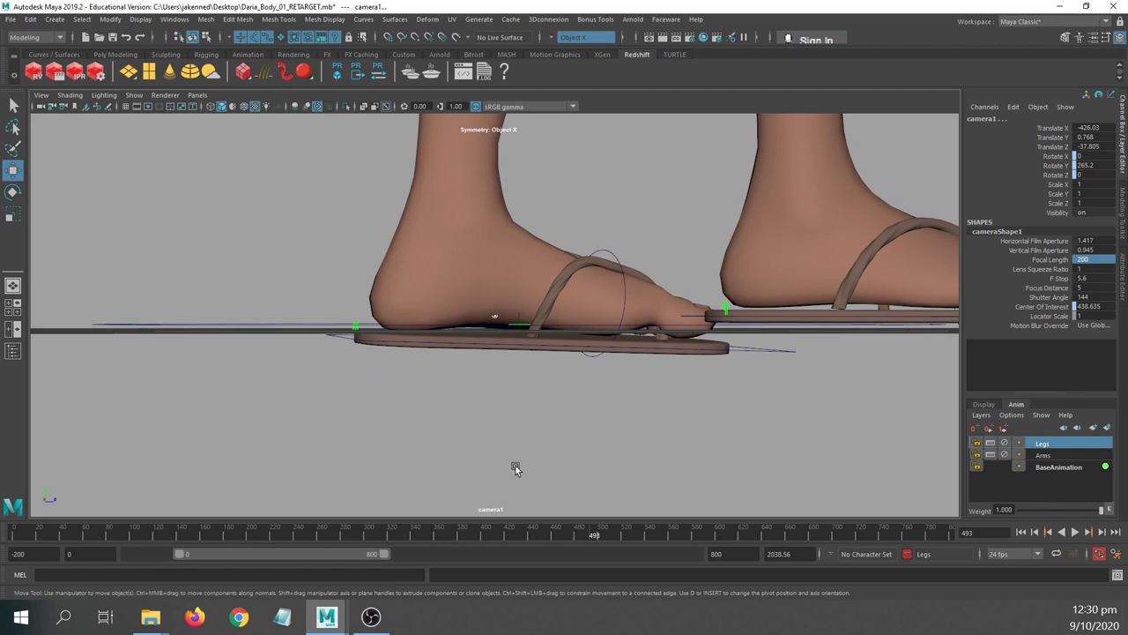
# - Key camera1 at frame 369, shift its framing sideways at frame 408 to follow the feet, and review the motion up to frame 420
pyautogui.moveTo(367, 528)
pyautogui.mouseDown()
pyautogui.moveTo(146, 528)
pyautogui.moveTo(503, 575)
pyautogui.moveTo(445, 584)
pyautogui.mouseUp()
pyautogui.press('s')
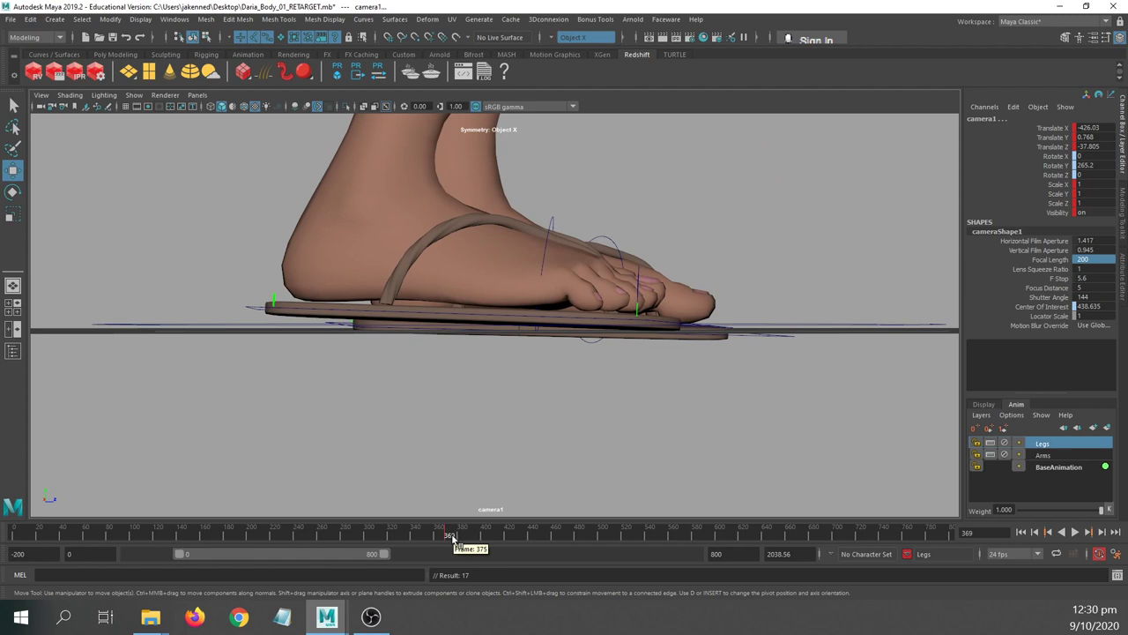
pyautogui.hotkey('alt', 'v')
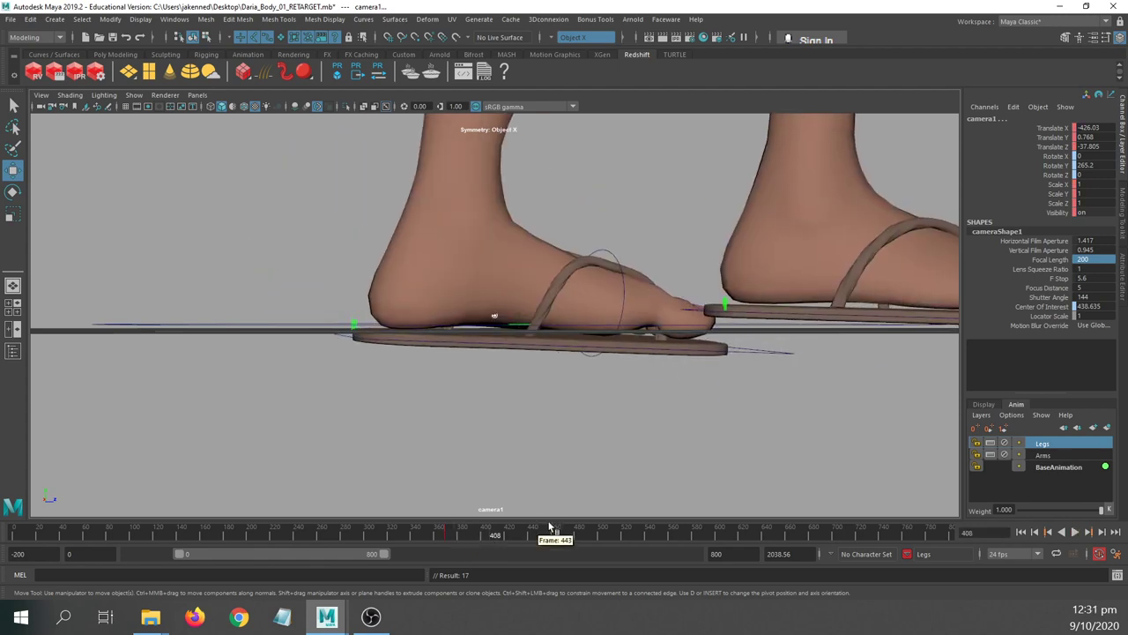
pyautogui.hotkey('alt', 'v')
pyautogui.keyDown('alt'); pyautogui.moveTo(435, 457); pyautogui.dragTo(407, 453, button='middle'); pyautogui.keyUp('alt')
pyautogui.hotkey('alt', 'v')
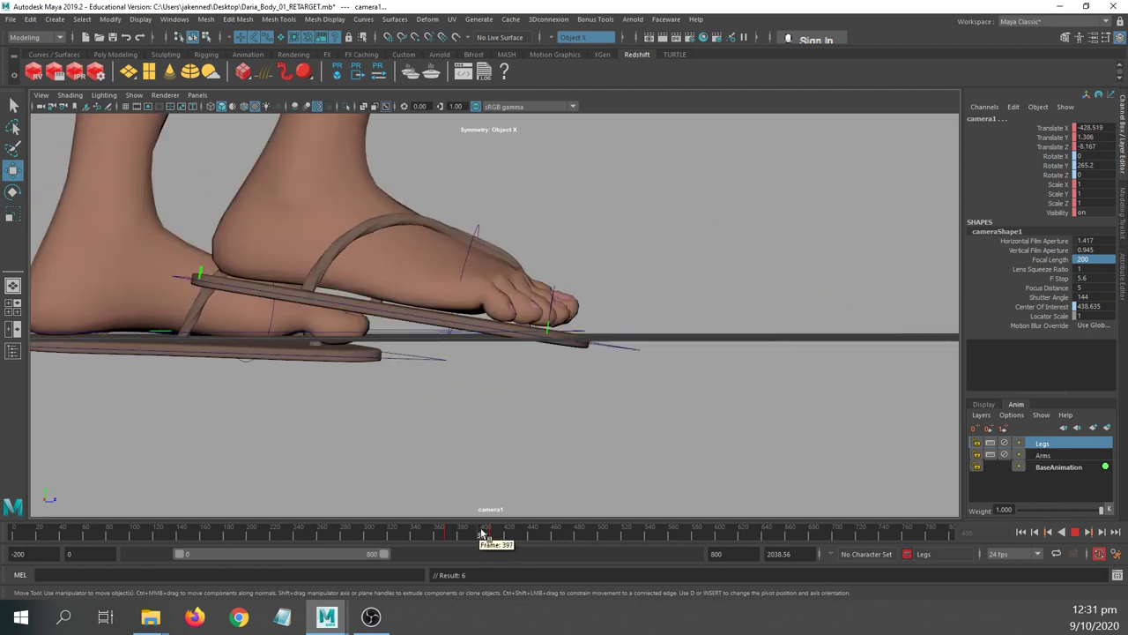
pyautogui.click(507, 527)
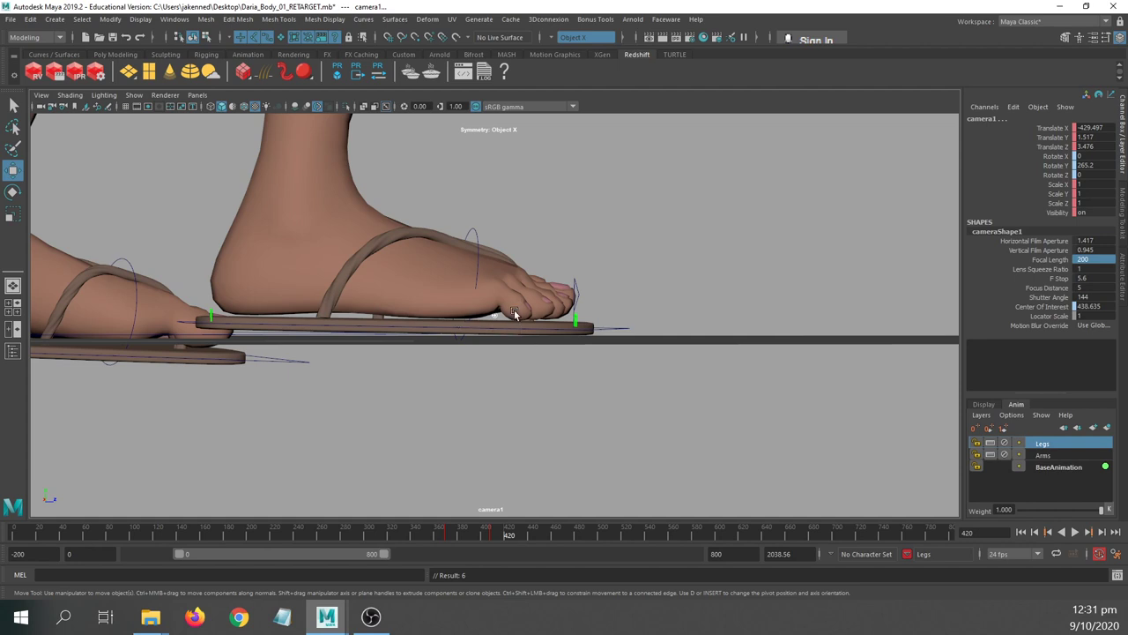
# - Switch the upper side viewport to the persp camera and show it as the single full view
pyautogui.press('space')
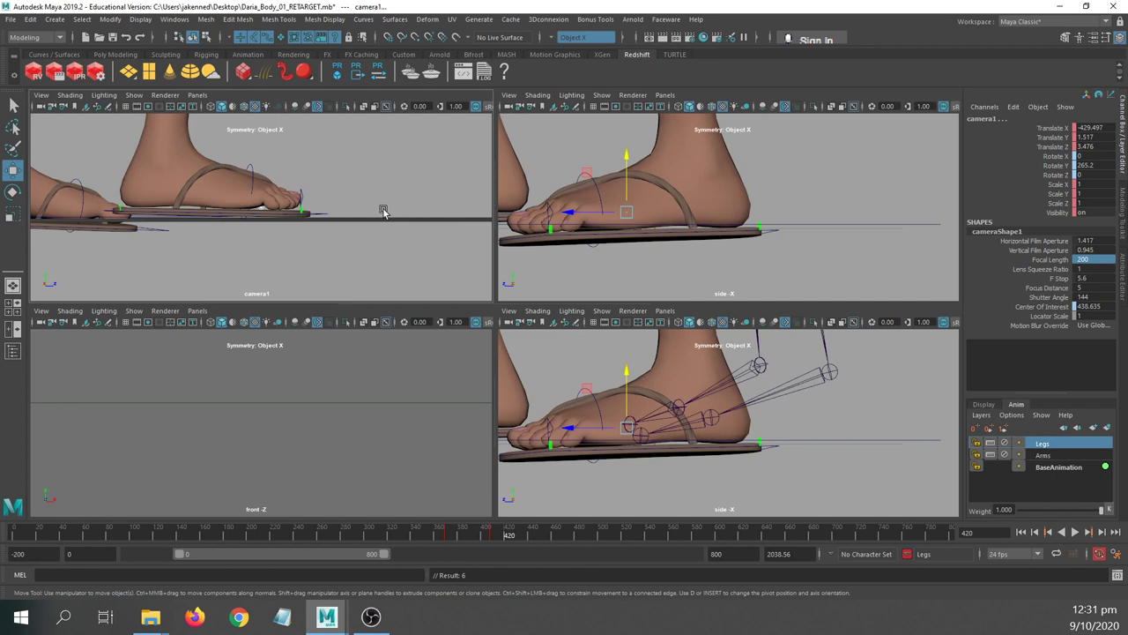
pyautogui.click(664, 95)
pyautogui.moveTo(778, 110)
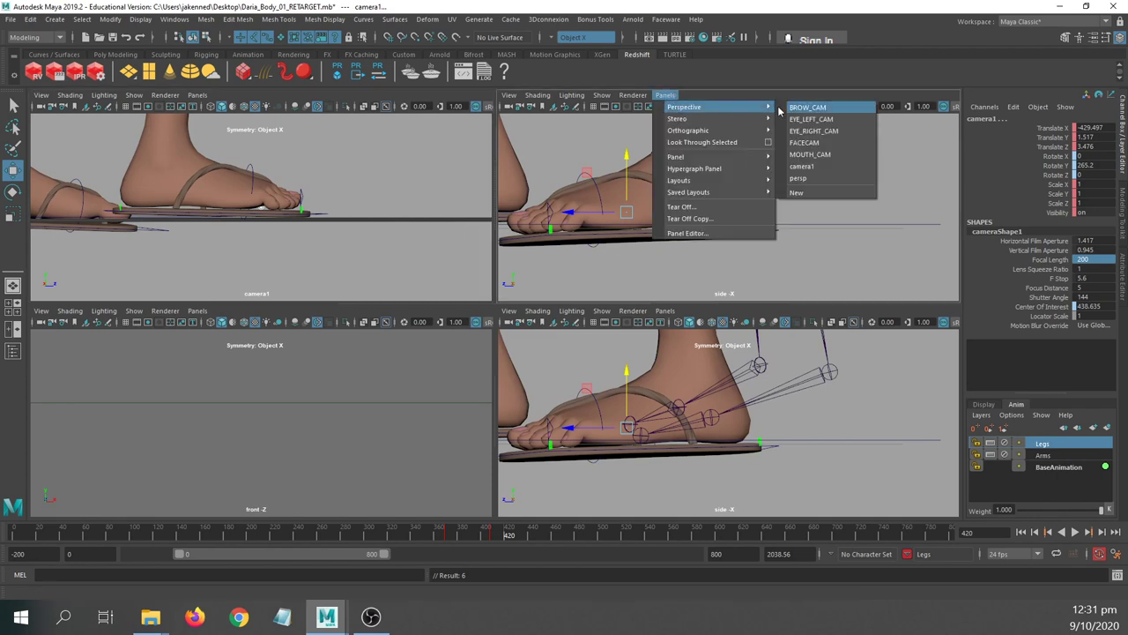
pyautogui.click(797, 179)
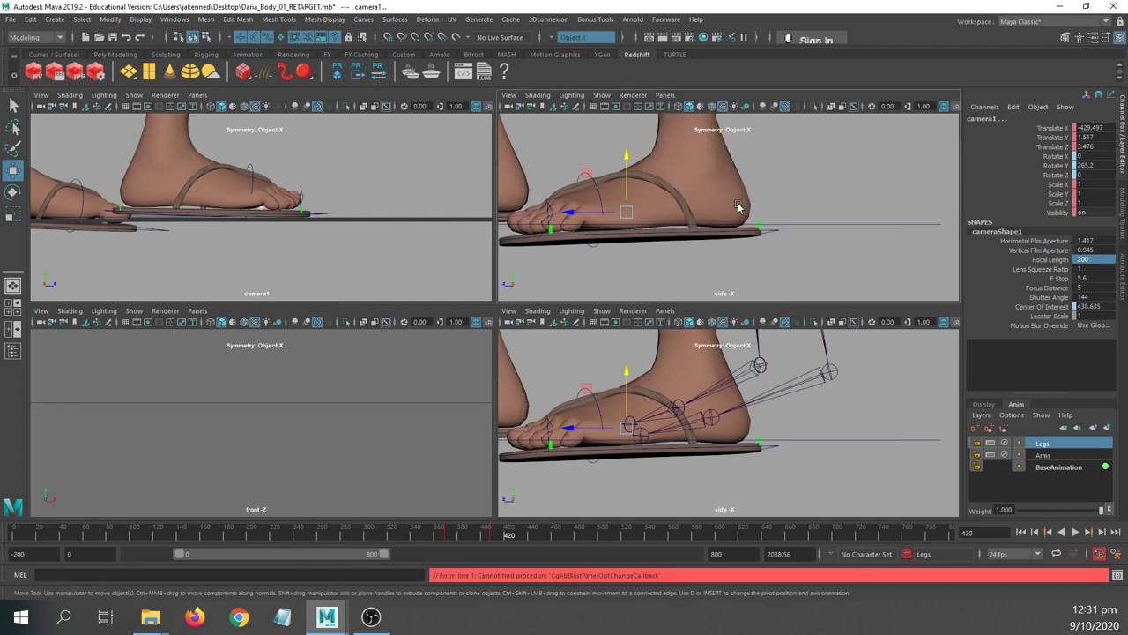
pyautogui.click(667, 96)
pyautogui.moveTo(705, 107)
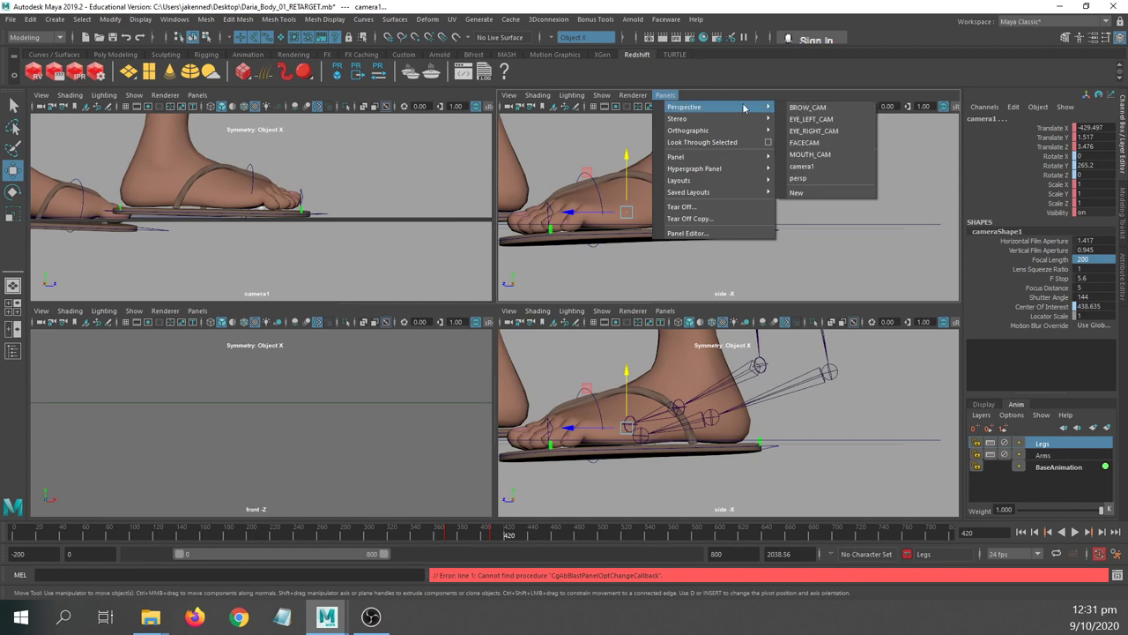
pyautogui.click(800, 176)
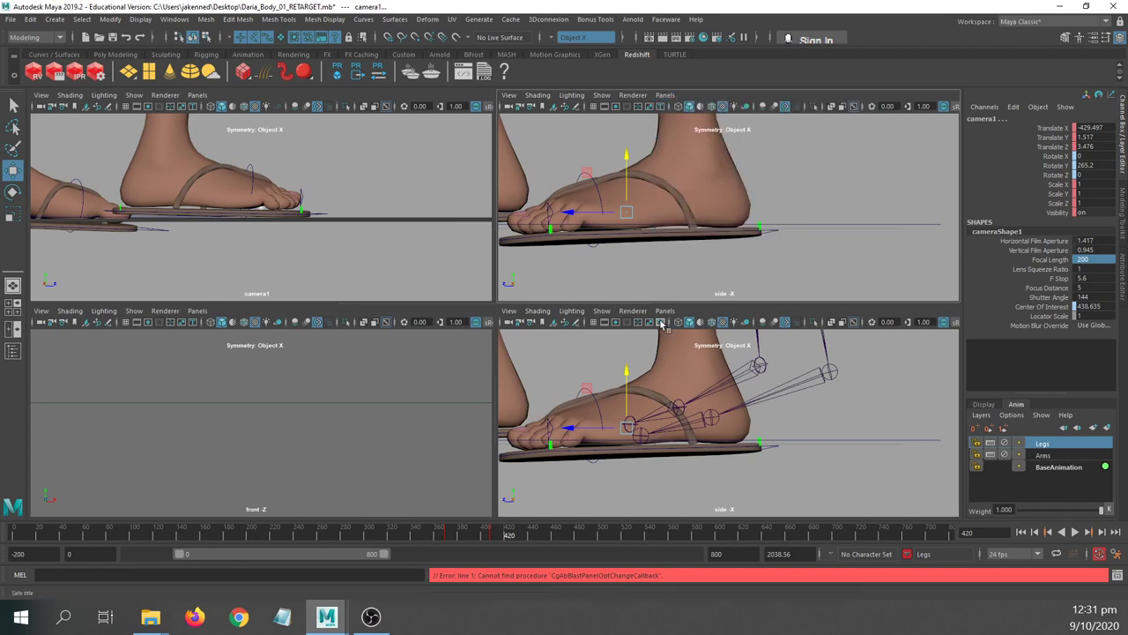
pyautogui.keyDown('alt'); pyautogui.moveTo(693, 204); pyautogui.dragTo(622, 217); pyautogui.keyUp('alt')
pyautogui.press('space')
# - Select the camera1_aim locator and move it along X onto the front foot at frame 420, to Translate X -10.242
pyautogui.keyDown('alt'); pyautogui.moveTo(682, 249); pyautogui.dragTo(353, 269, button='right'); pyautogui.keyUp('alt')
pyautogui.keyDown('alt'); pyautogui.moveTo(351, 269); pyautogui.dragTo(232, 252); pyautogui.keyUp('alt')
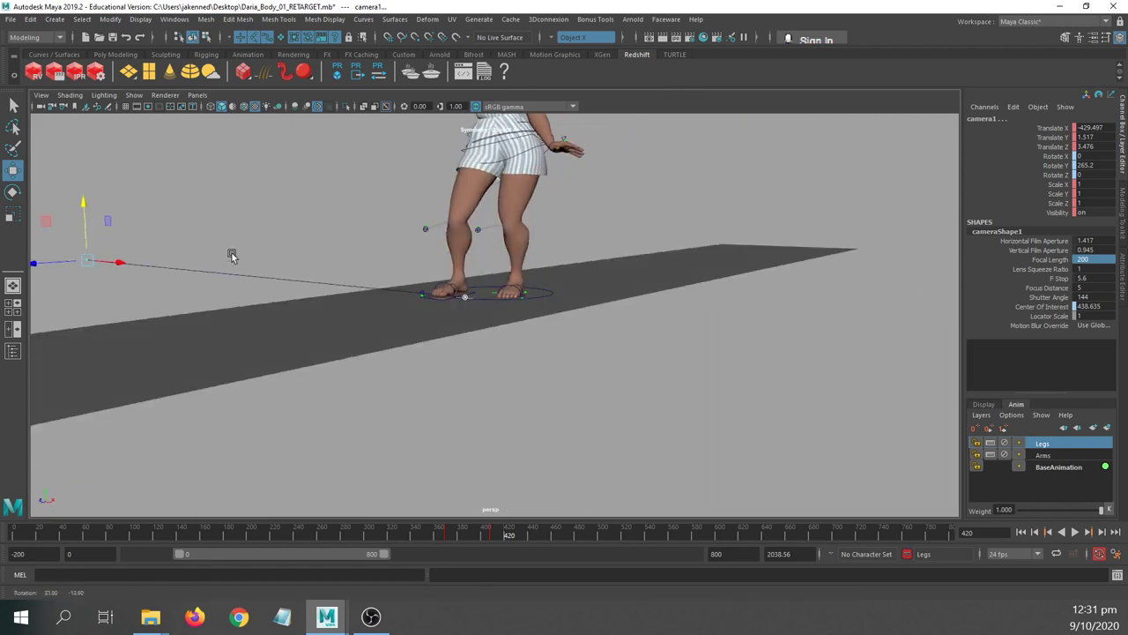
pyautogui.keyDown('alt'); pyautogui.moveTo(227, 316); pyautogui.dragTo(401, 340); pyautogui.keyUp('alt')
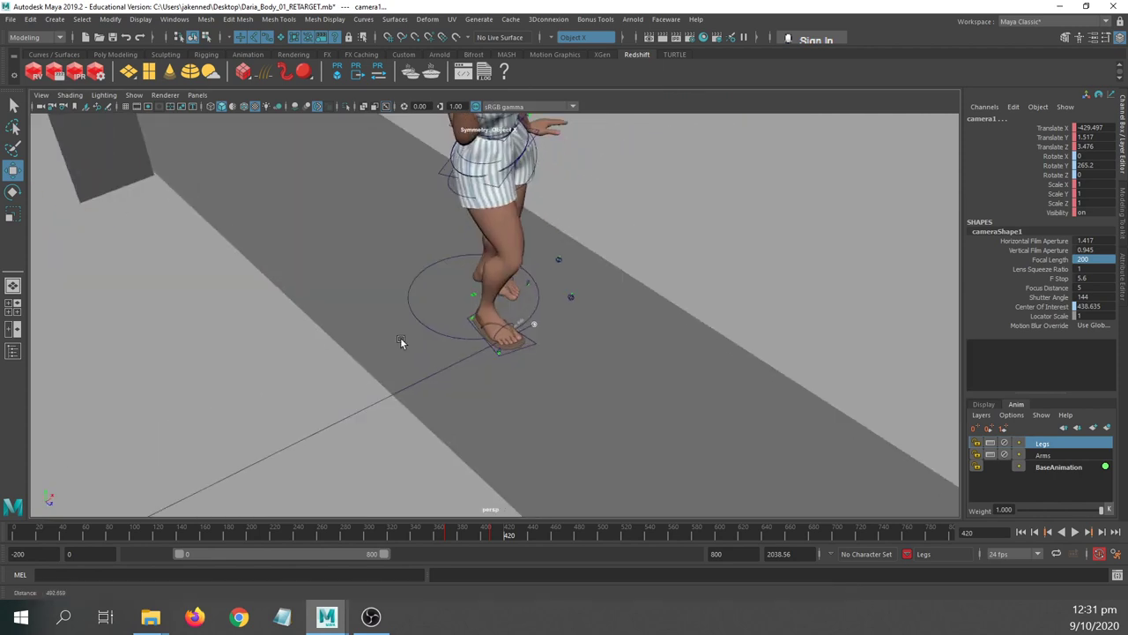
pyautogui.keyDown('alt'); pyautogui.moveTo(401, 339); pyautogui.dragTo(610, 359, button='right'); pyautogui.keyUp('alt')
pyautogui.click(581, 338)
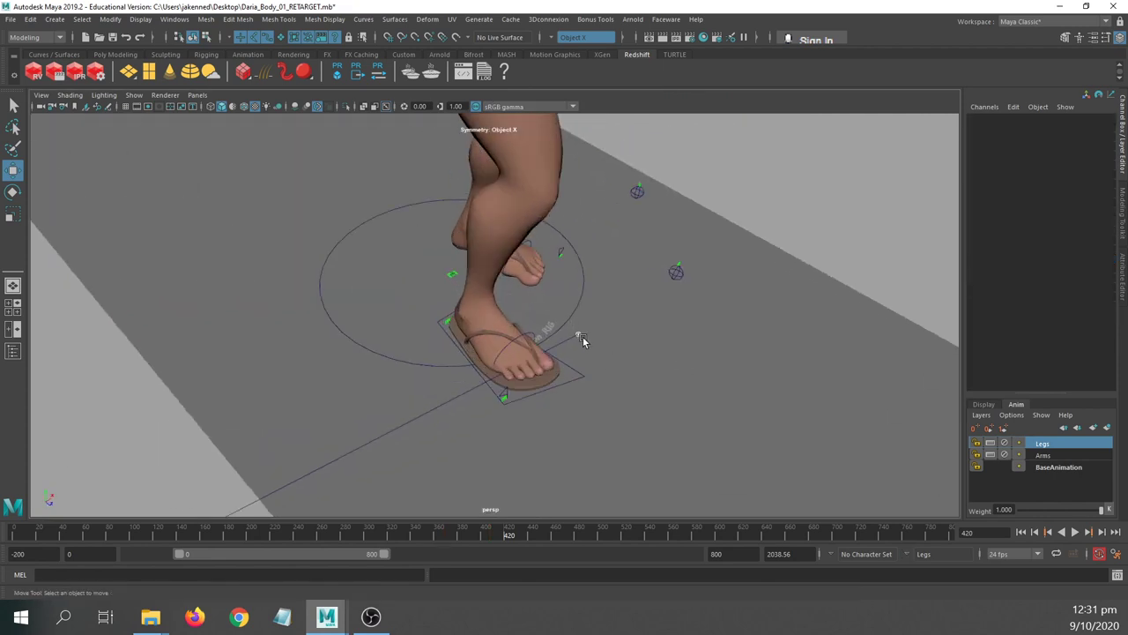
pyautogui.click(579, 333)
pyautogui.keyDown('alt'); pyautogui.moveTo(733, 357); pyautogui.dragTo(647, 358, button='right'); pyautogui.keyUp('alt')
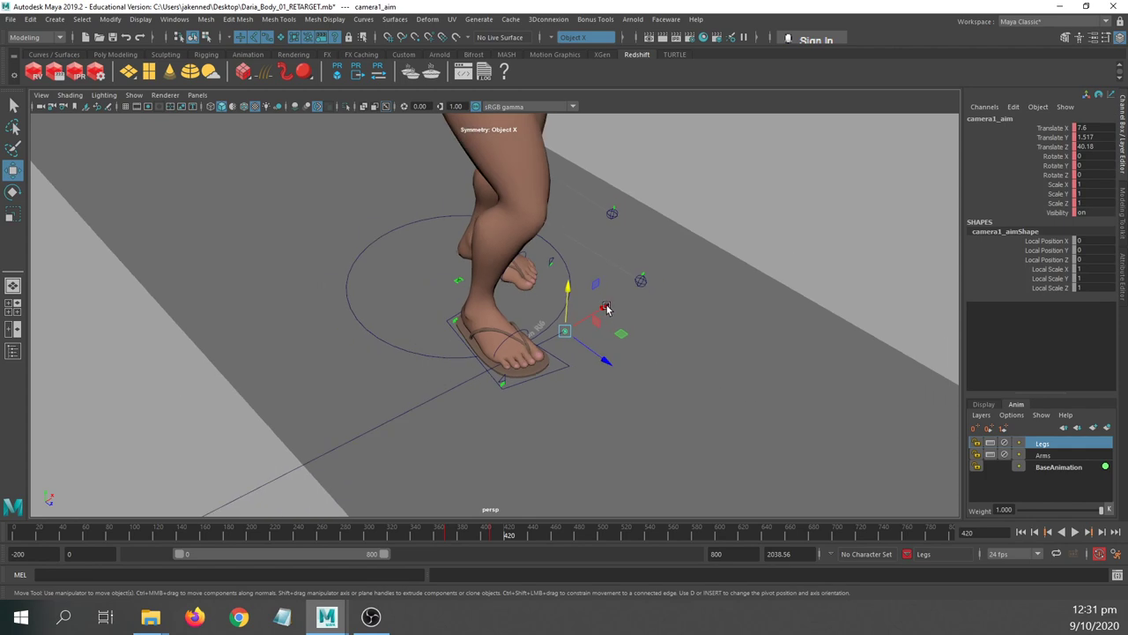
pyautogui.moveTo(605, 308); pyautogui.dragTo(556, 327)
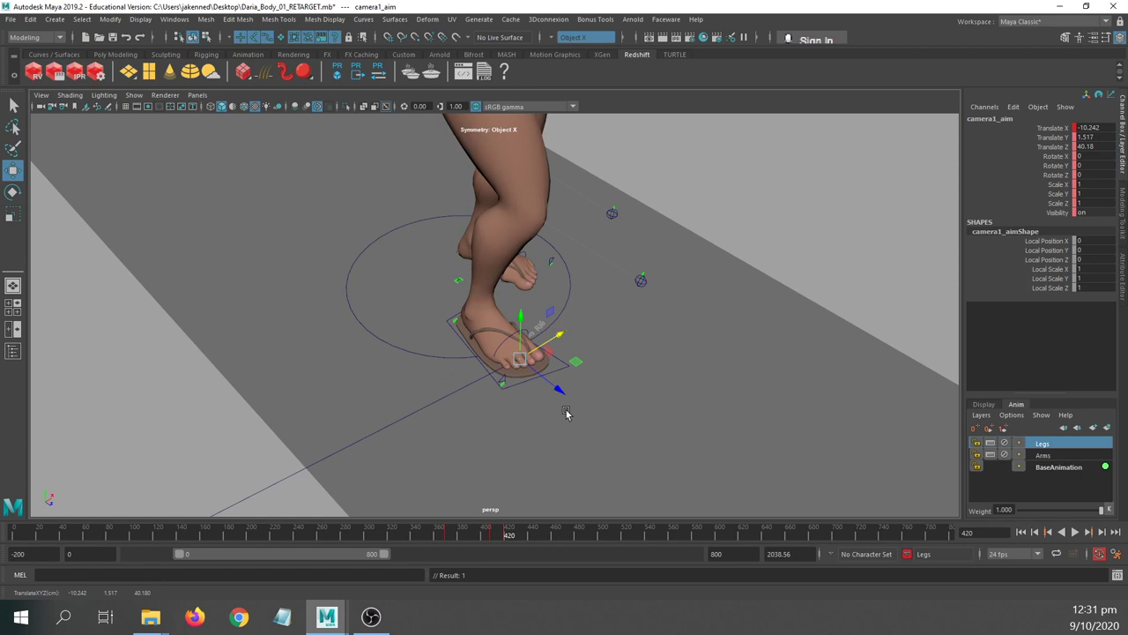
pyautogui.keyDown('alt'); pyautogui.moveTo(566, 412); pyautogui.dragTo(536, 446); pyautogui.keyUp('alt')
pyautogui.keyDown('alt'); pyautogui.moveTo(537, 445); pyautogui.dragTo(595, 305, button='middle'); pyautogui.keyUp('alt')
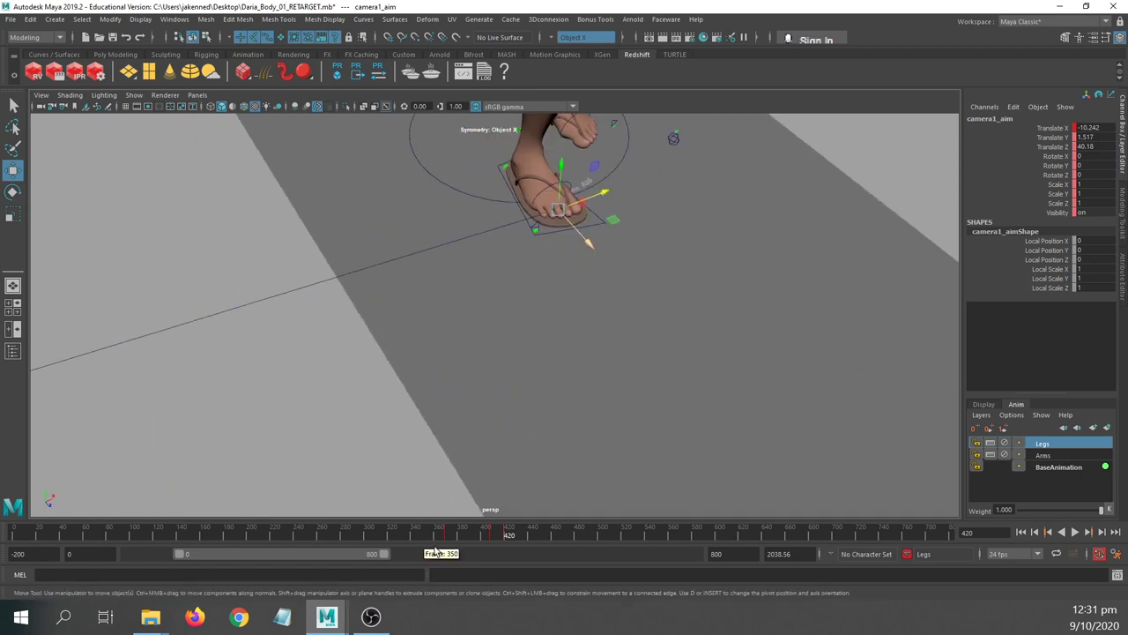
# - Move camera1_aim along X onto the foot at frame 369, to Translate X -21.445, and key it
pyautogui.hotkey('alt', 'v')
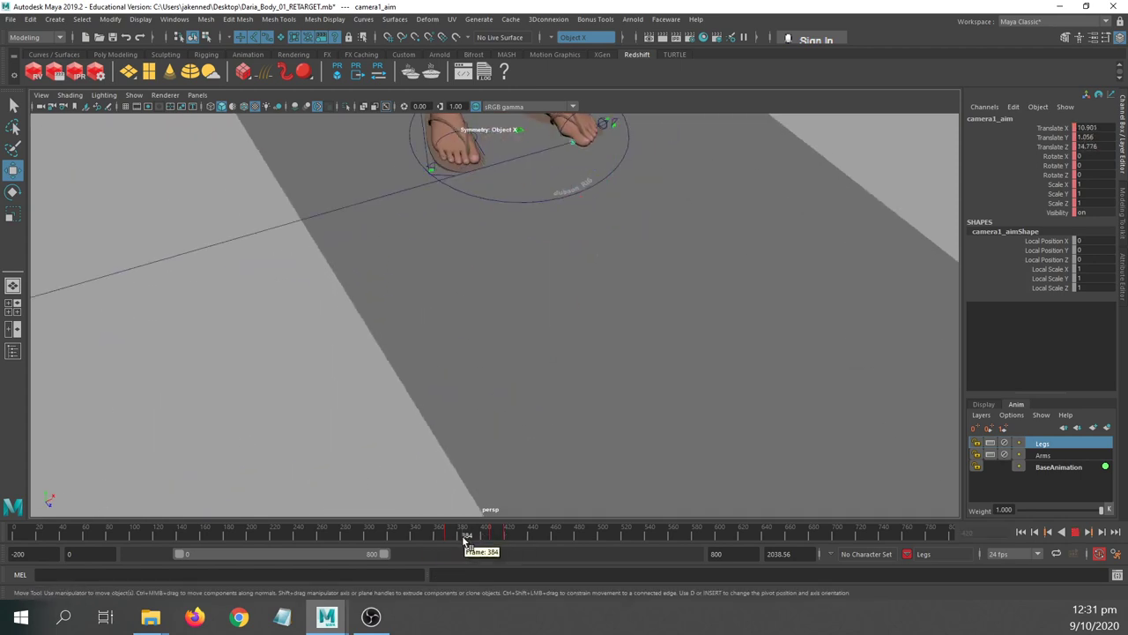
pyautogui.hotkey('alt', 'v')
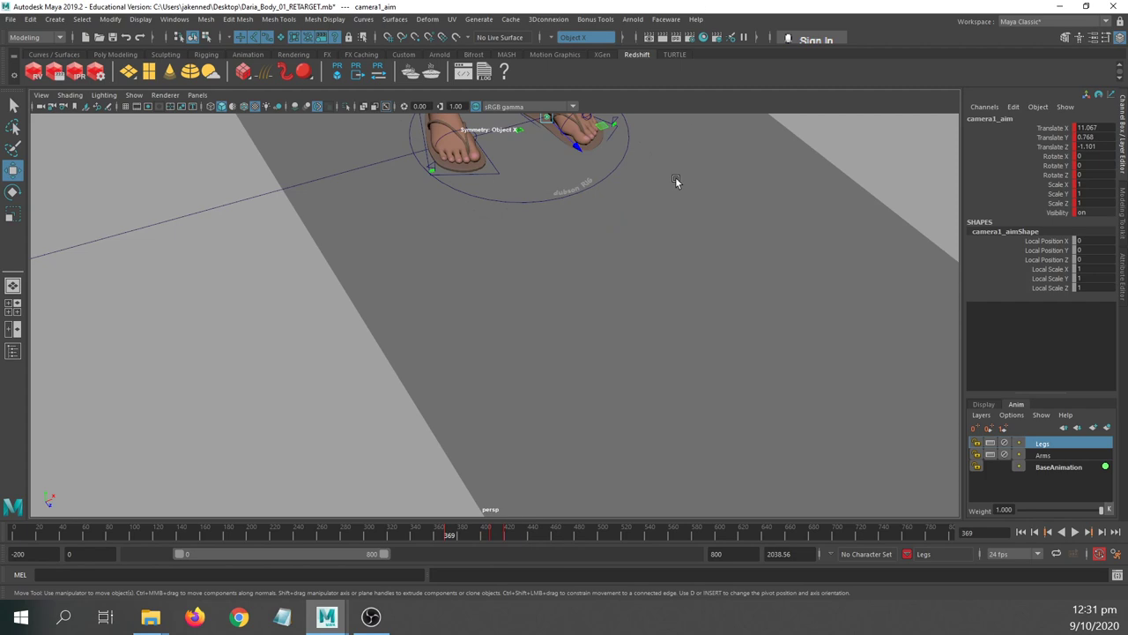
pyautogui.keyDown('alt'); pyautogui.moveTo(653, 171); pyautogui.dragTo(650, 289, button='middle'); pyautogui.keyUp('alt')
pyautogui.moveTo(603, 221); pyautogui.dragTo(504, 236)
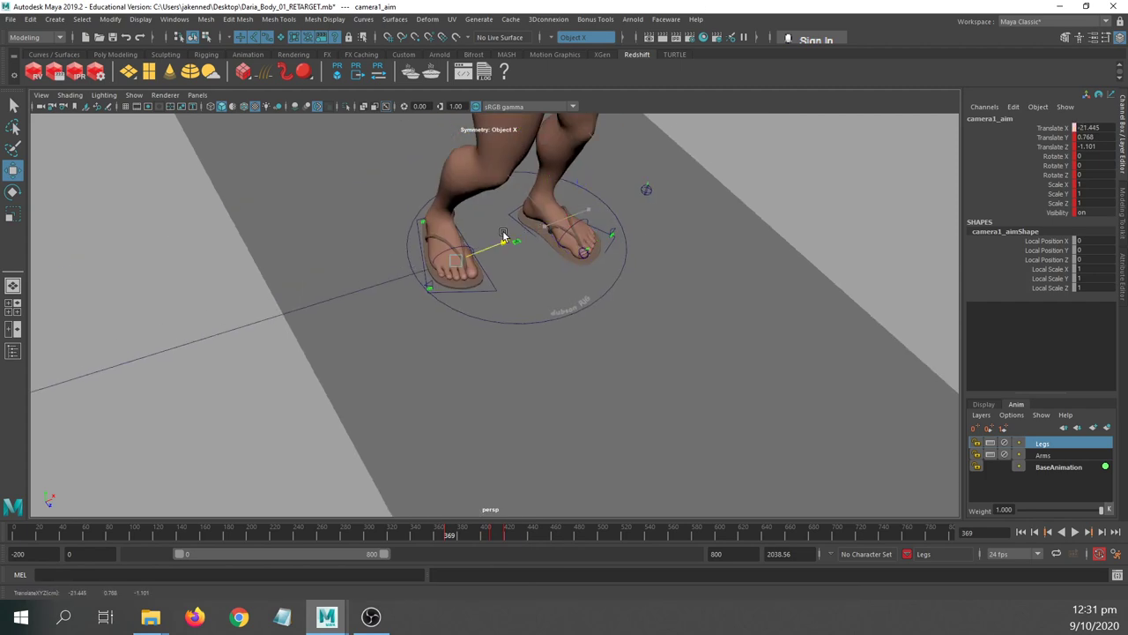
pyautogui.press('s')
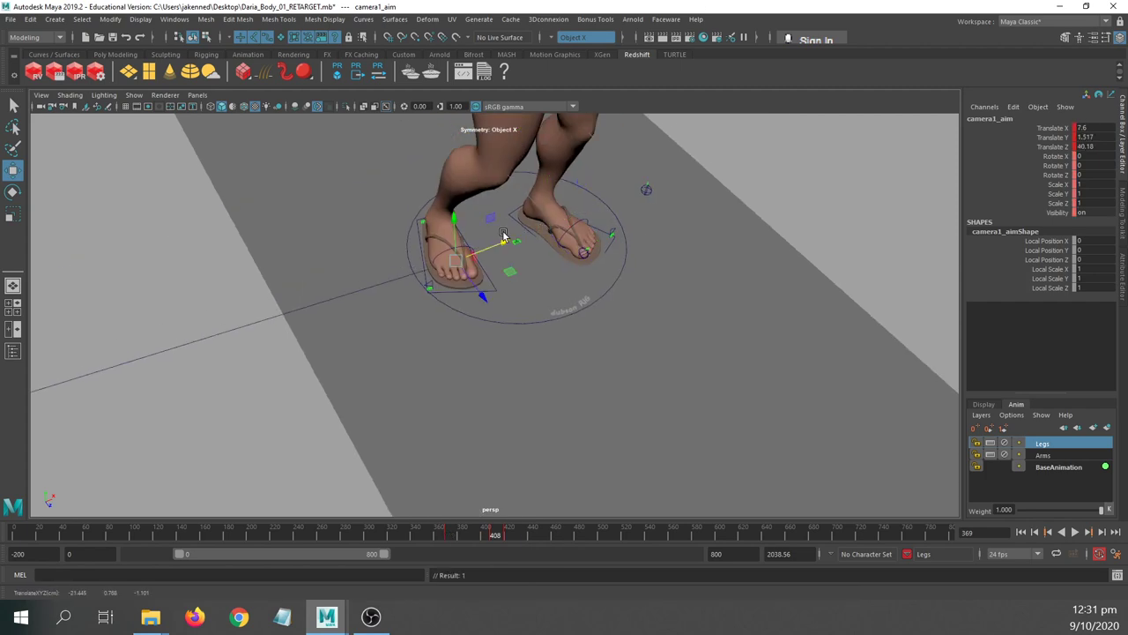
# - Move camera1_aim along X onto the foot at frame 408, to Translate X -9.722, key it, and step through the neighbouring keys
pyautogui.press('.')
pyautogui.moveTo(652, 294); pyautogui.dragTo(602, 309)
pyautogui.press('s')
pyautogui.press(',')
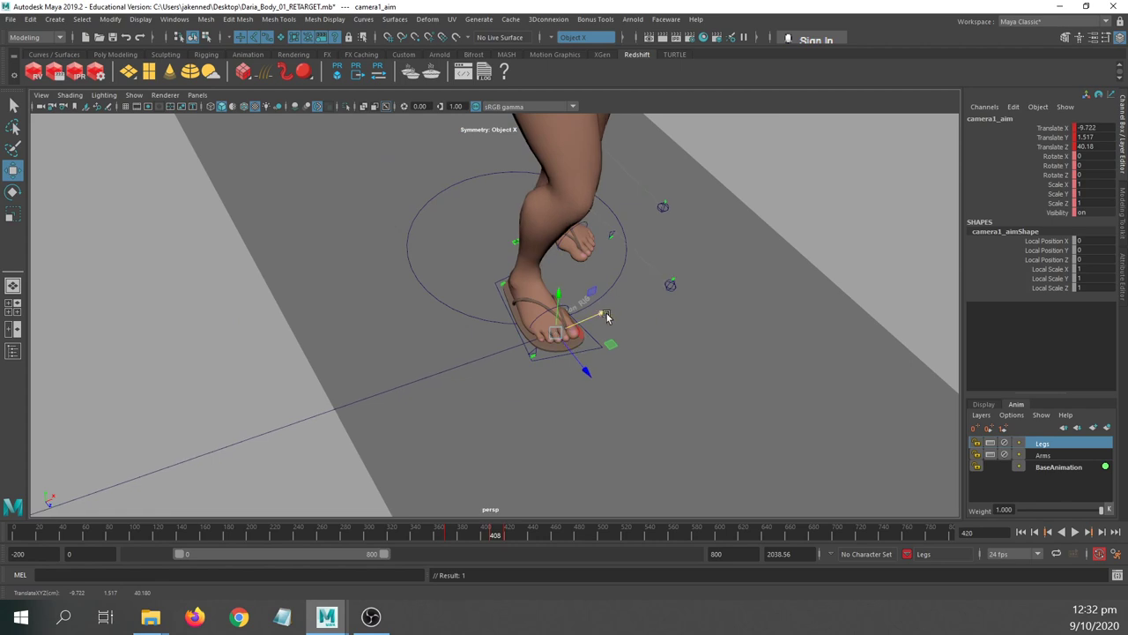
pyautogui.press('.')
pyautogui.keyDown('alt'); pyautogui.moveTo(605, 428); pyautogui.dragTo(407, 396, button='right'); pyautogui.keyUp('alt')
pyautogui.keyDown('alt'); pyautogui.moveTo(405, 393); pyautogui.dragTo(446, 302, button='middle'); pyautogui.keyUp('alt')
pyautogui.keyDown('alt'); pyautogui.moveTo(556, 338); pyautogui.dragTo(294, 323, button='right'); pyautogui.keyUp('alt')
pyautogui.keyDown('alt'); pyautogui.moveTo(206, 401); pyautogui.dragTo(278, 351, button='middle'); pyautogui.keyUp('alt')
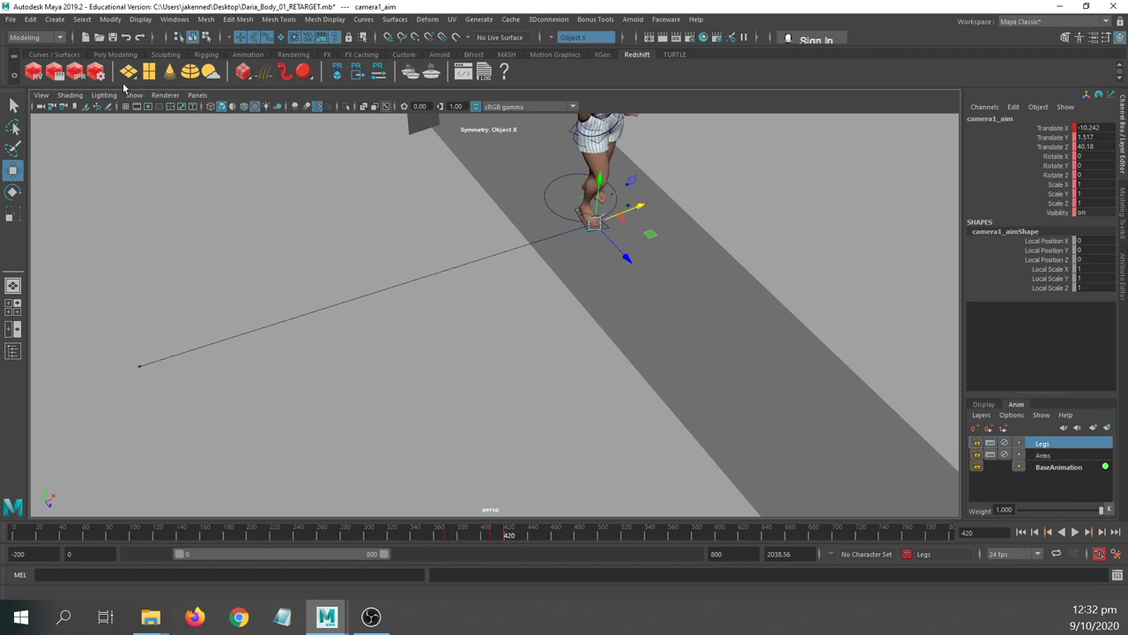
pyautogui.click(142, 367)
pyautogui.hotkey('ctrl', 'z')
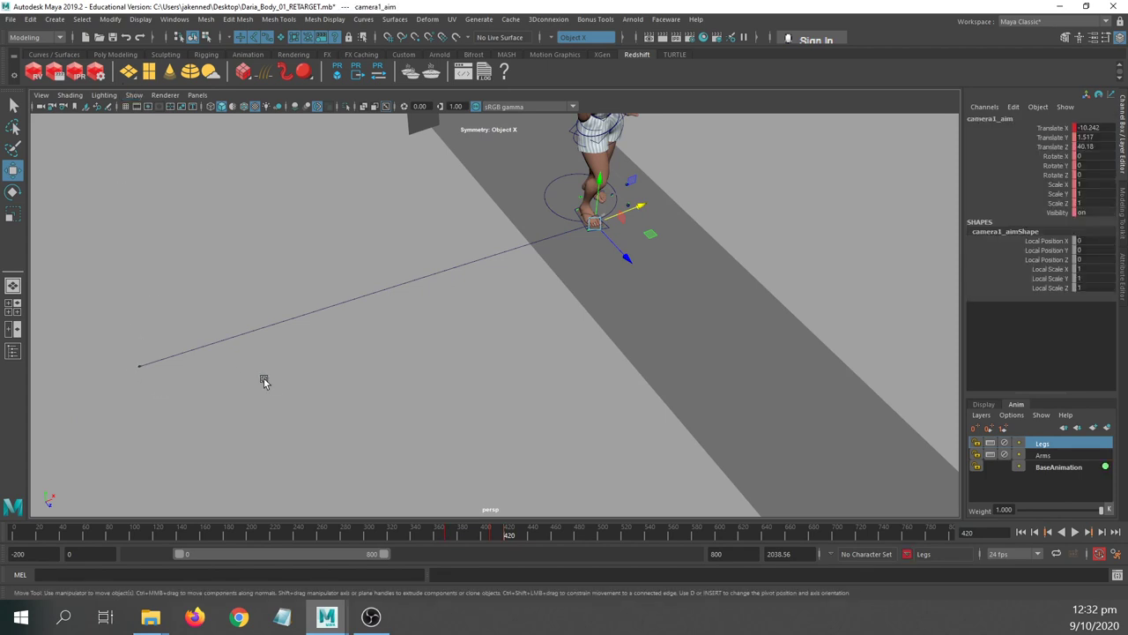
# - Look through camera1 again, orbit it slightly above ground level at the foot, and undo the selection of camera1_aim
pyautogui.press('r')
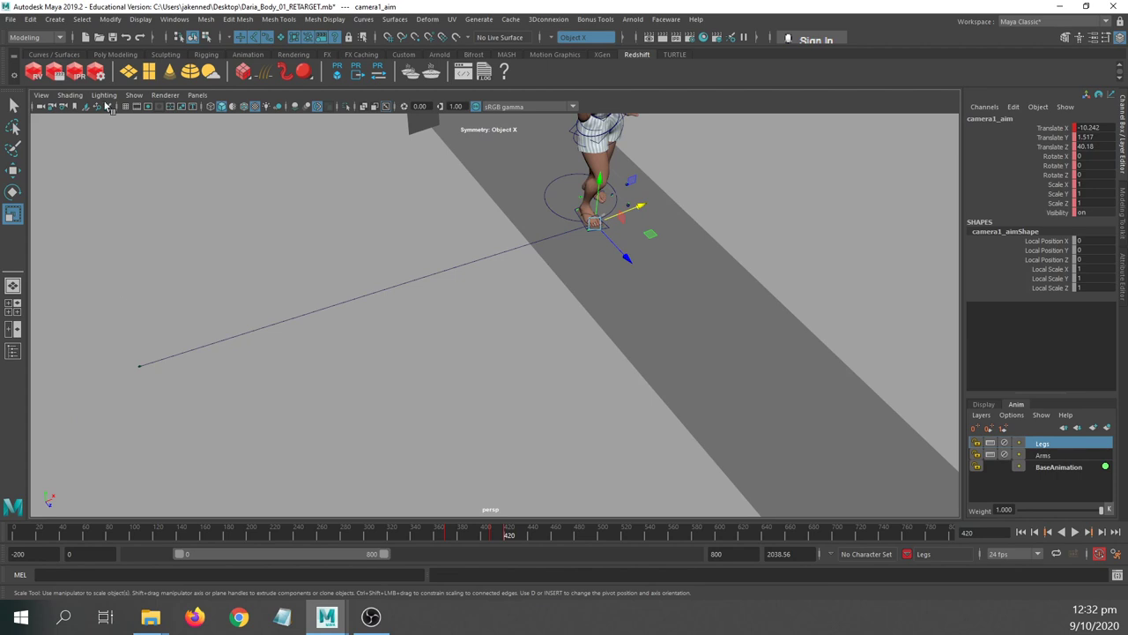
pyautogui.click(196, 94)
pyautogui.moveTo(221, 106)
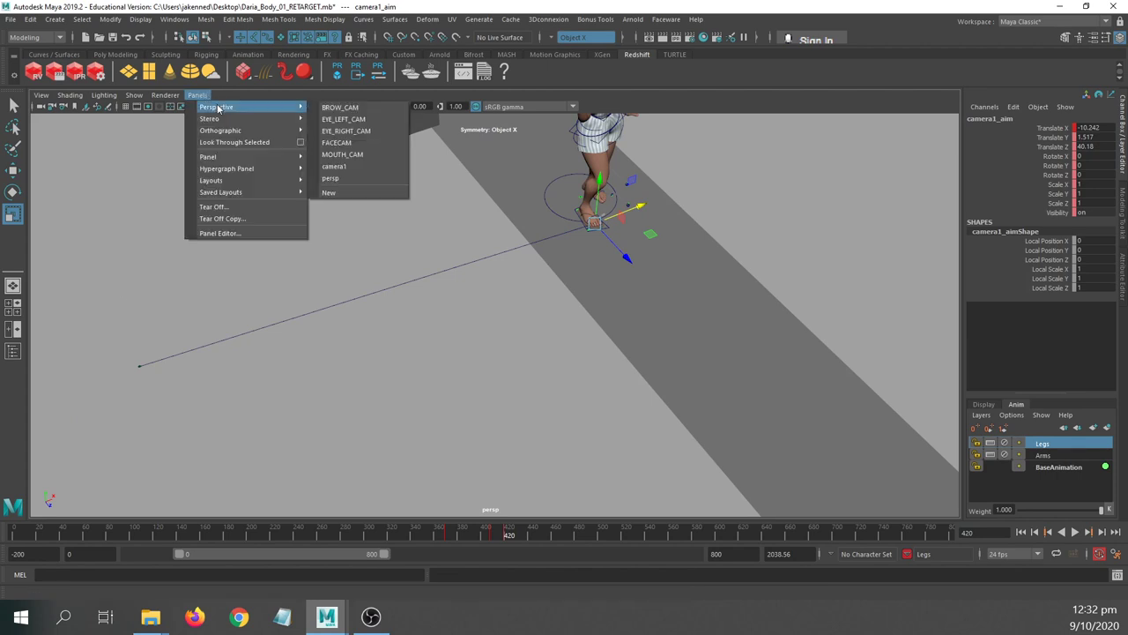
pyautogui.click(345, 171)
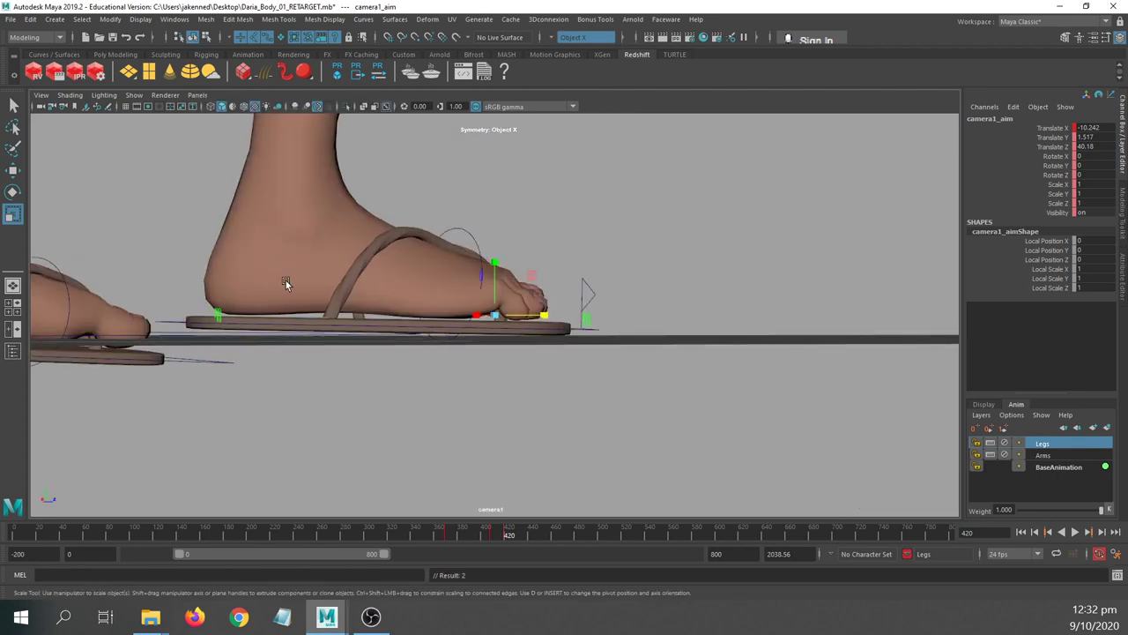
pyautogui.moveTo(490, 344)
pyautogui.keyDown('alt'); pyautogui.mouseDown()
pyautogui.moveTo(384, 349)
pyautogui.moveTo(512, 344)
pyautogui.moveTo(498, 349)
pyautogui.mouseUp(); pyautogui.keyUp('alt')
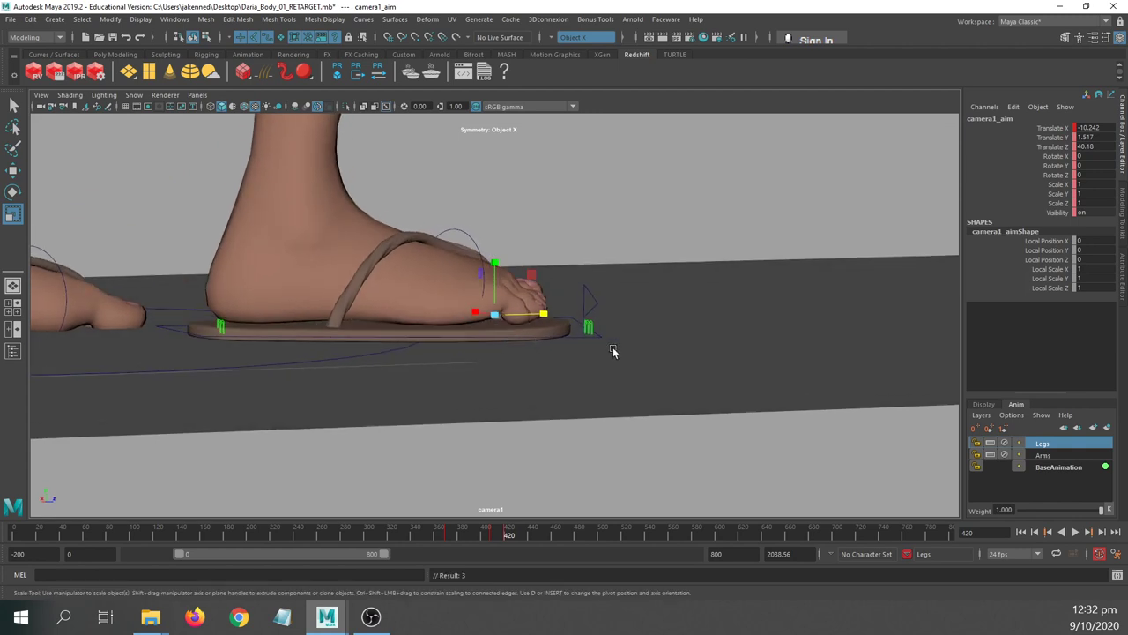
pyautogui.hotkey('ctrl', 'z')
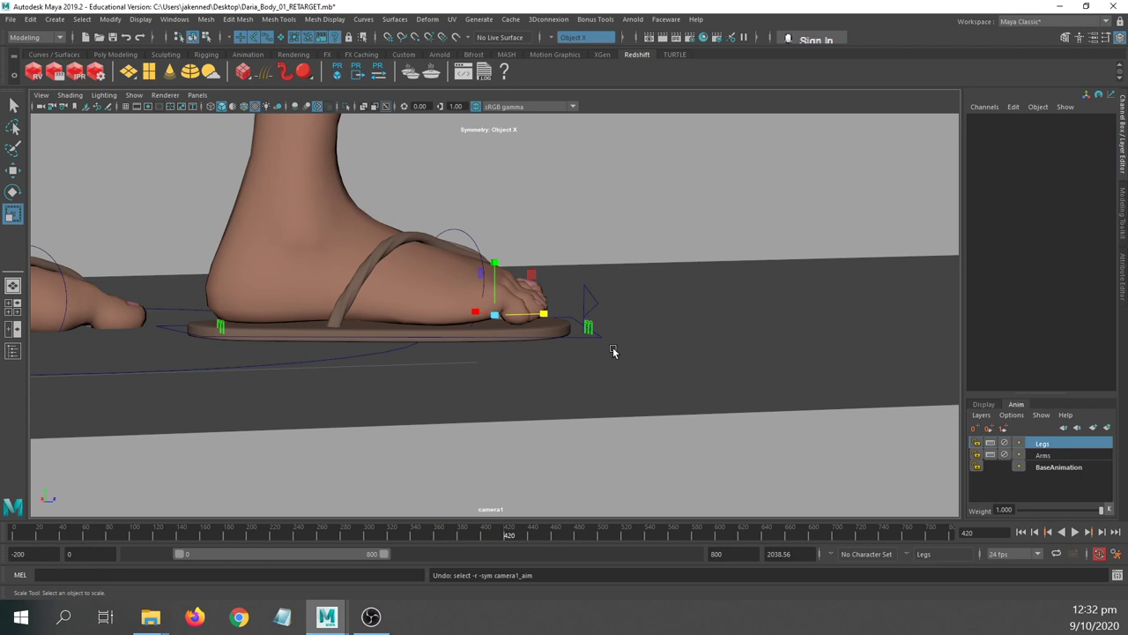
# - Undo the last two changes and orbit camera1 around the front foot at frame 420
pyautogui.hotkey('ctrl', 'z')
pyautogui.hotkey('ctrl', 'z')
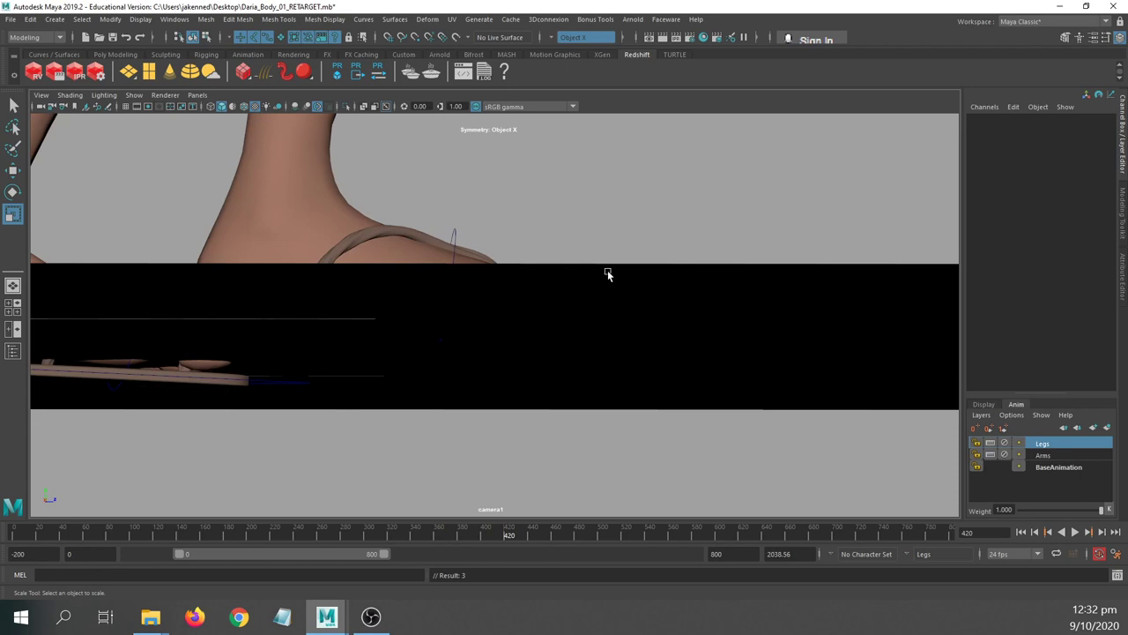
pyautogui.keyDown('alt'); pyautogui.moveTo(585, 231); pyautogui.dragTo(589, 238); pyautogui.keyUp('alt')
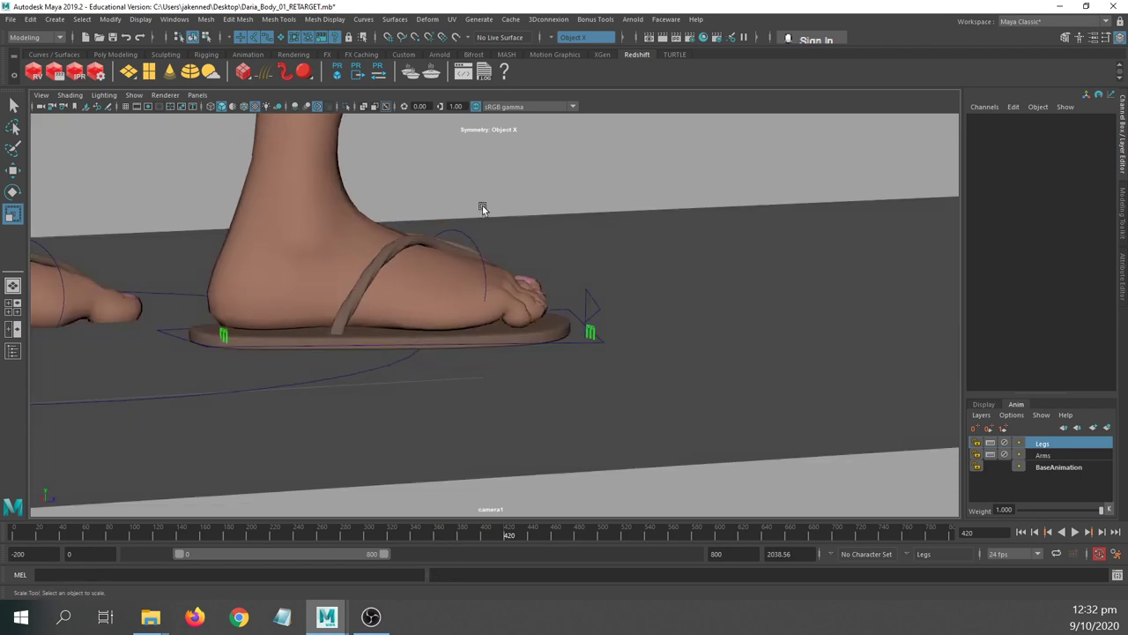
pyautogui.press('[')
pyautogui.keyDown('alt'); pyautogui.moveTo(538, 201); pyautogui.dragTo(554, 208, button='middle'); pyautogui.keyUp('alt')
pyautogui.keyDown('alt'); pyautogui.moveTo(555, 208); pyautogui.dragTo(556, 208, button='right'); pyautogui.keyUp('alt')
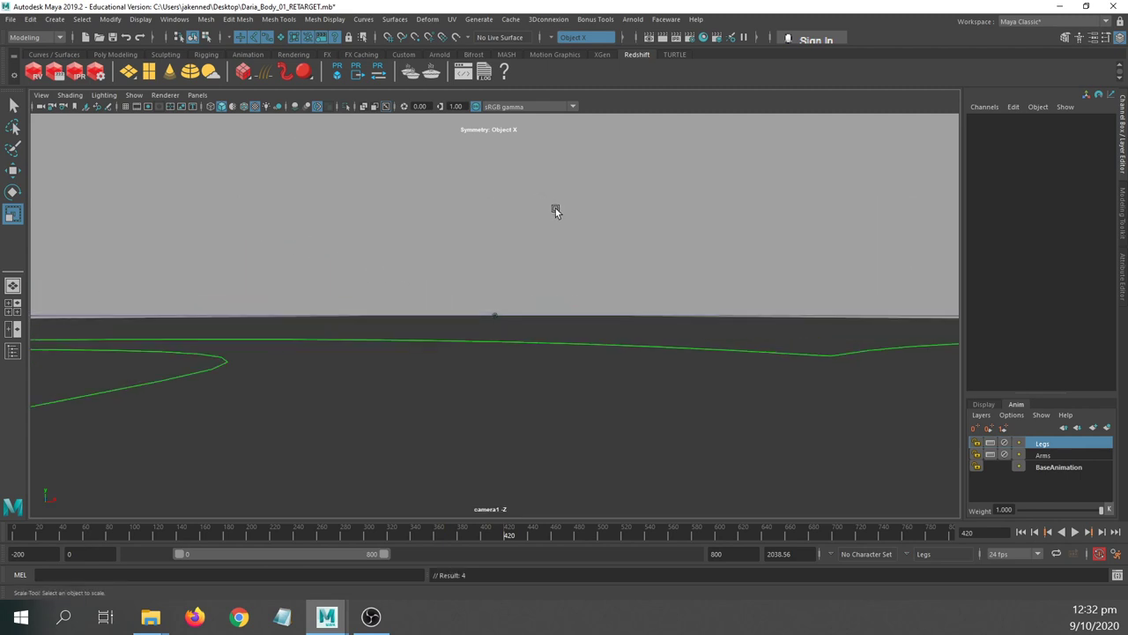
# - Switch the viewport from camera1 to the persp camera and frame the character's legs and feet from the side at ground level
pyautogui.press('space')
pyautogui.press('space')
pyautogui.press('space')
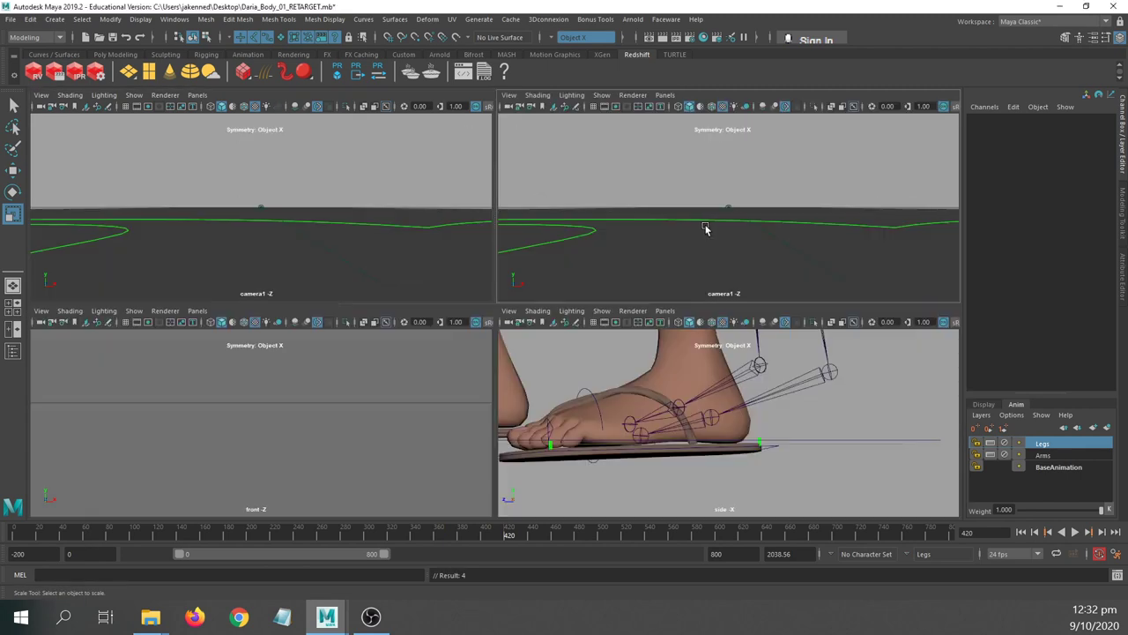
pyautogui.press('space')
pyautogui.press('space')
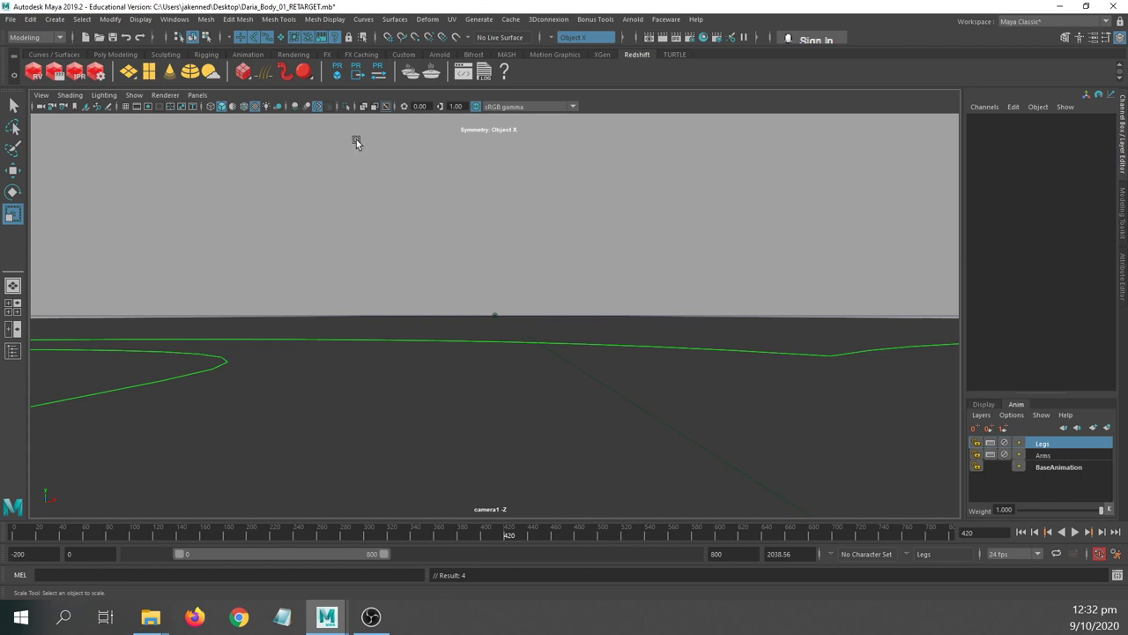
pyautogui.click(196, 94)
pyautogui.moveTo(220, 106)
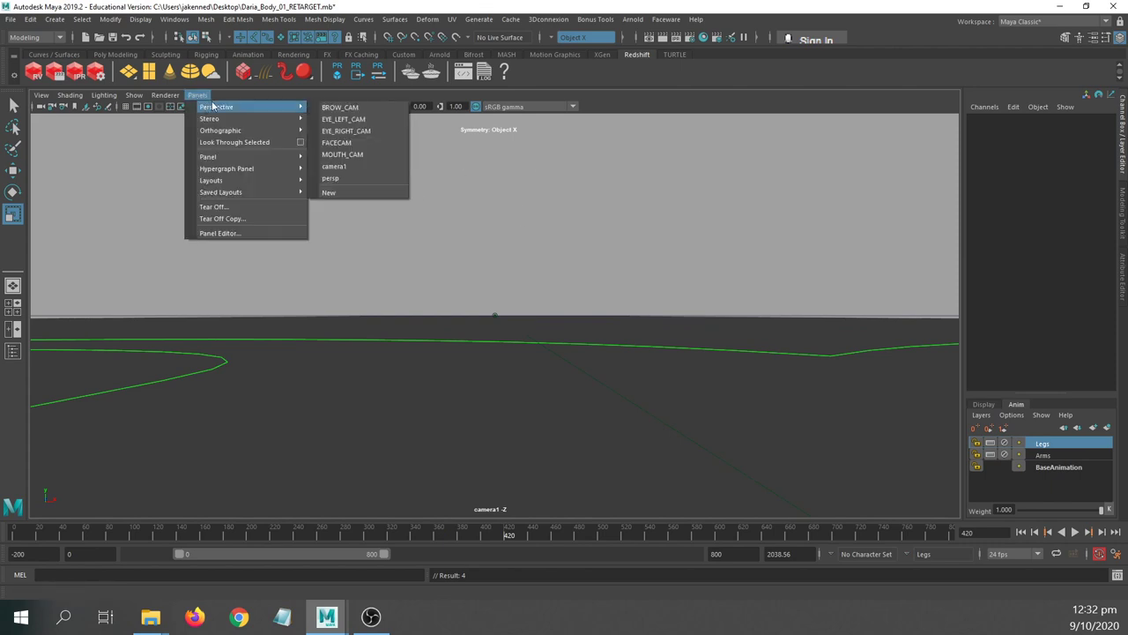
pyautogui.click(367, 178)
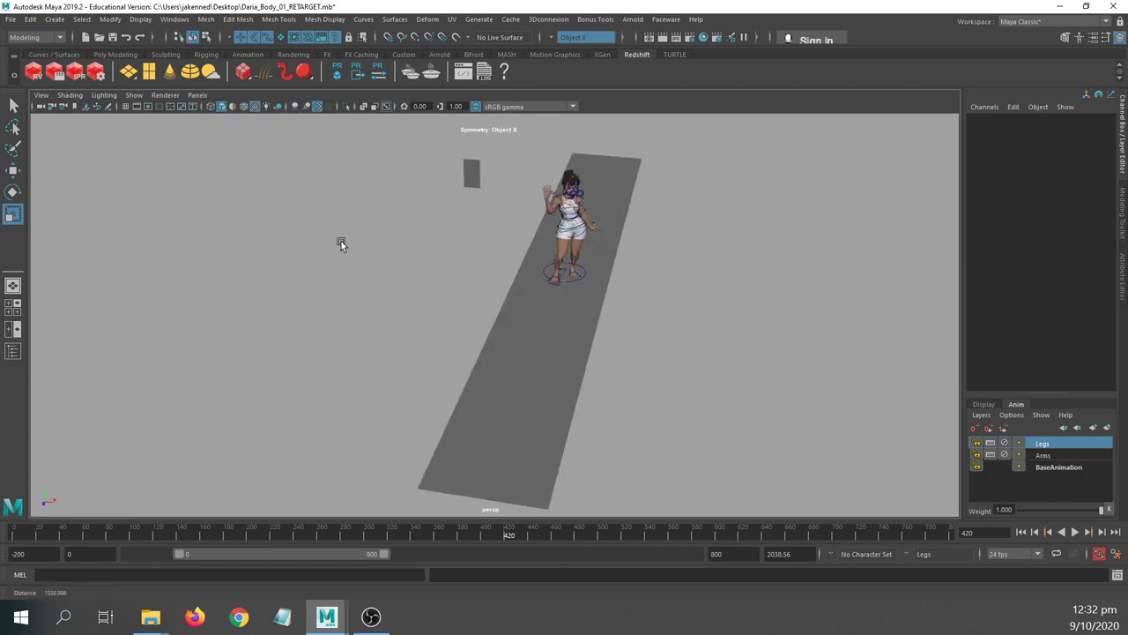
pyautogui.keyDown('alt'); pyautogui.moveTo(340, 240); pyautogui.dragTo(835, 293, button='right'); pyautogui.keyUp('alt')
pyautogui.keyDown('alt'); pyautogui.moveTo(836, 293); pyautogui.dragTo(596, 394, button='middle'); pyautogui.keyUp('alt')
pyautogui.keyDown('alt'); pyautogui.moveTo(596, 394); pyautogui.dragTo(410, 342); pyautogui.keyUp('alt')
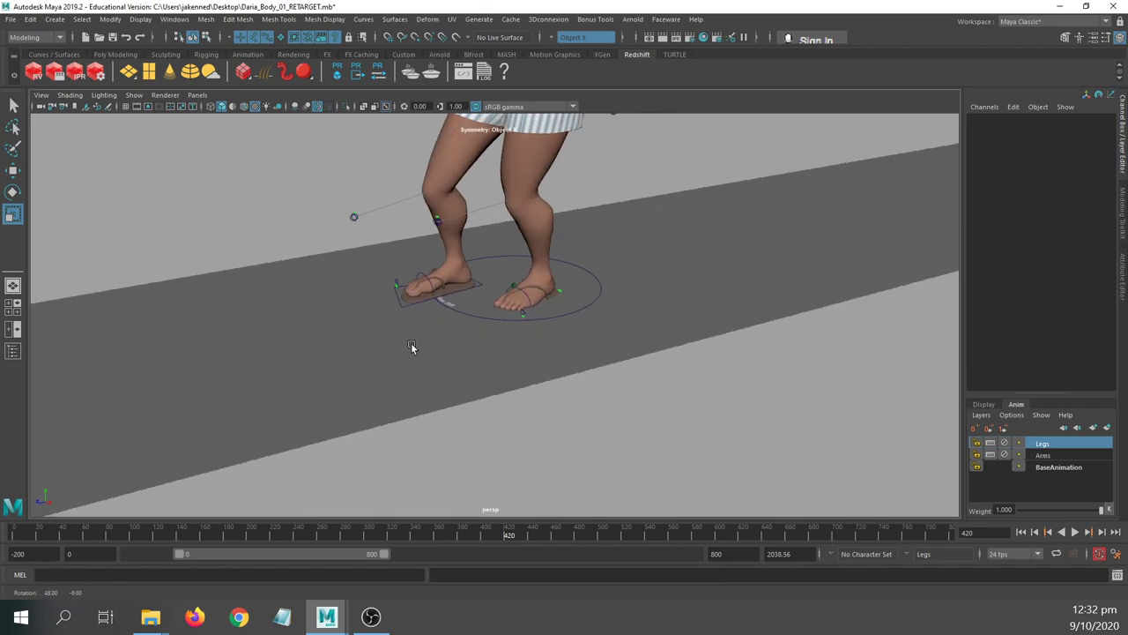
pyautogui.keyDown('alt'); pyautogui.moveTo(411, 343); pyautogui.dragTo(486, 343, button='right'); pyautogui.keyUp('alt')
pyautogui.keyDown('alt'); pyautogui.moveTo(477, 332); pyautogui.dragTo(561, 416, button='middle'); pyautogui.keyUp('alt')
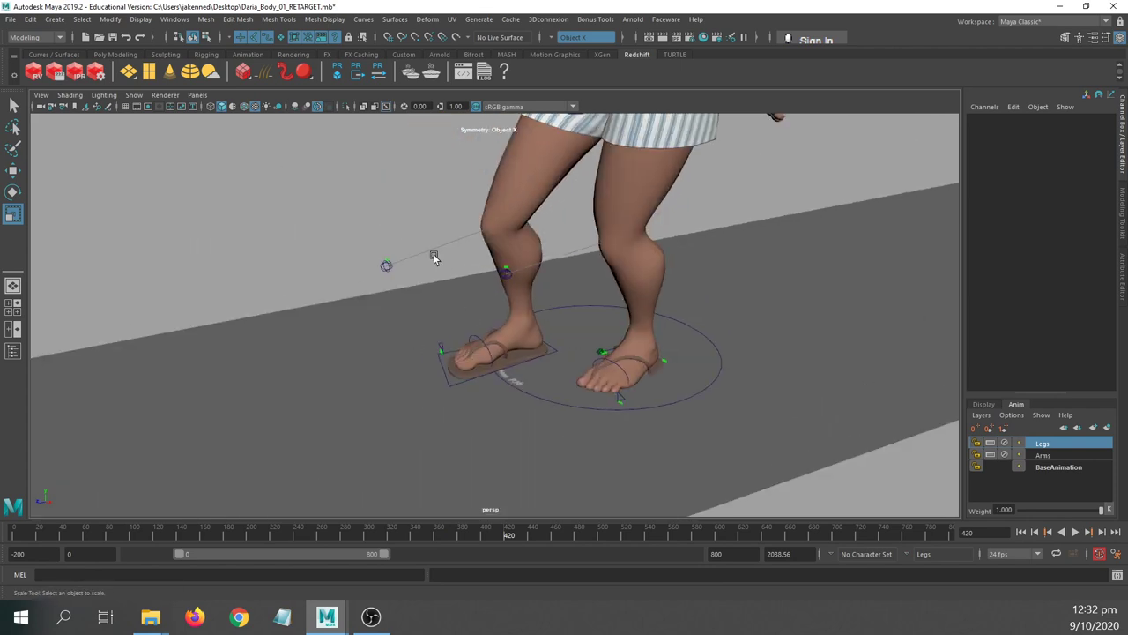
pyautogui.keyDown('alt'); pyautogui.moveTo(345, 194); pyautogui.dragTo(250, 166); pyautogui.keyUp('alt')
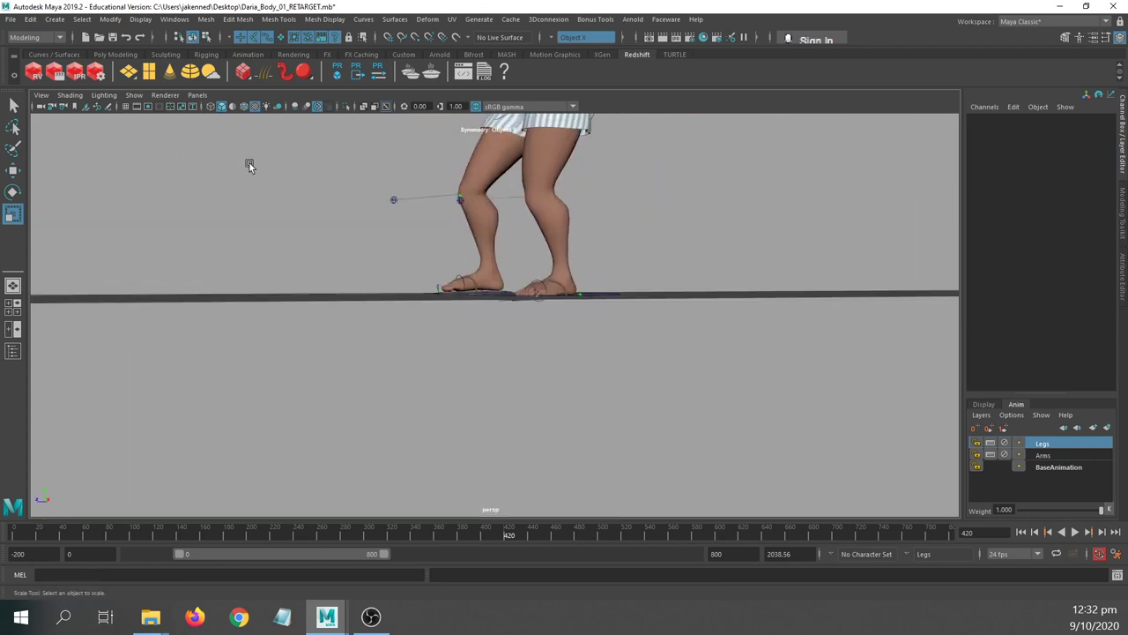
# - Open the Outliner, select camera1_group in it, and move the Outliner out of the viewport
pyautogui.click(197, 94)
pyautogui.moveTo(206, 109)
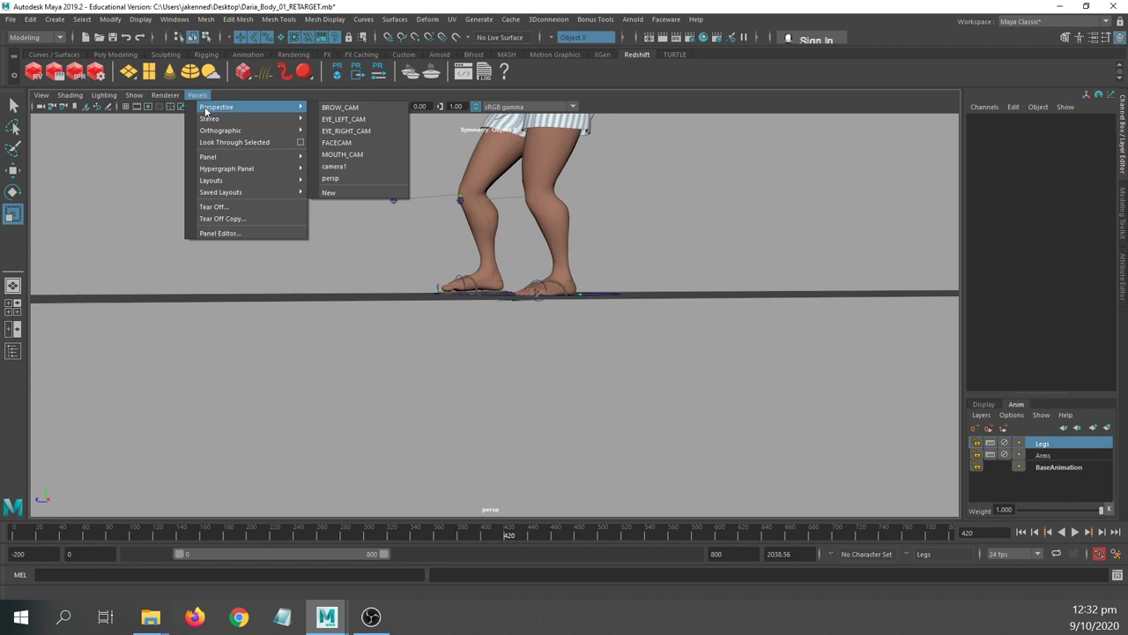
pyautogui.click(198, 94)
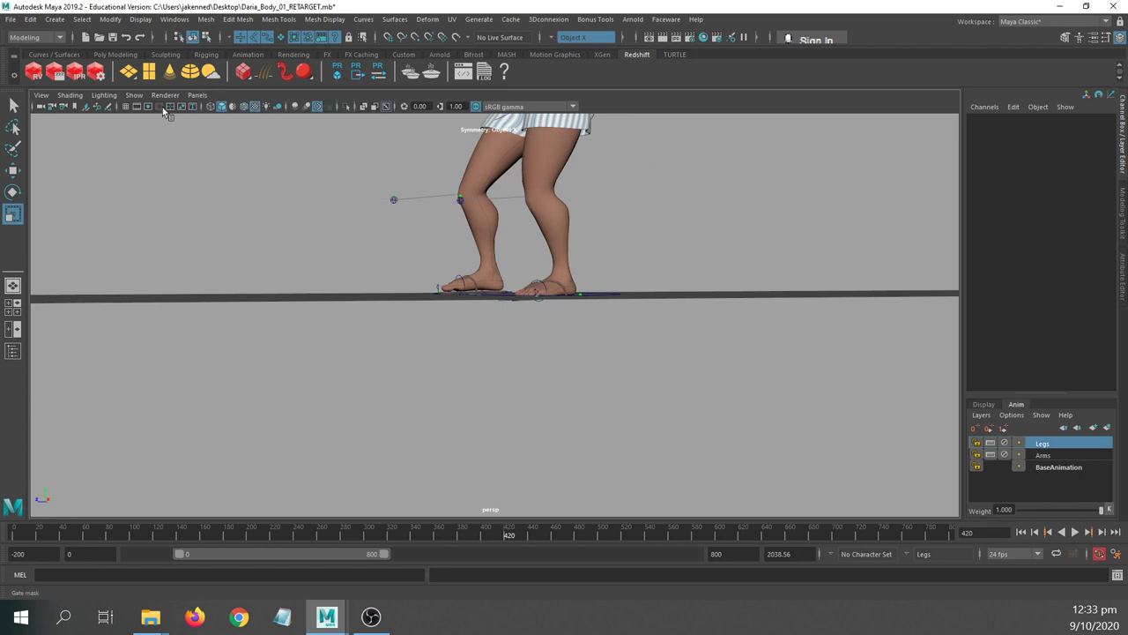
pyautogui.click(175, 18)
pyautogui.click(203, 160)
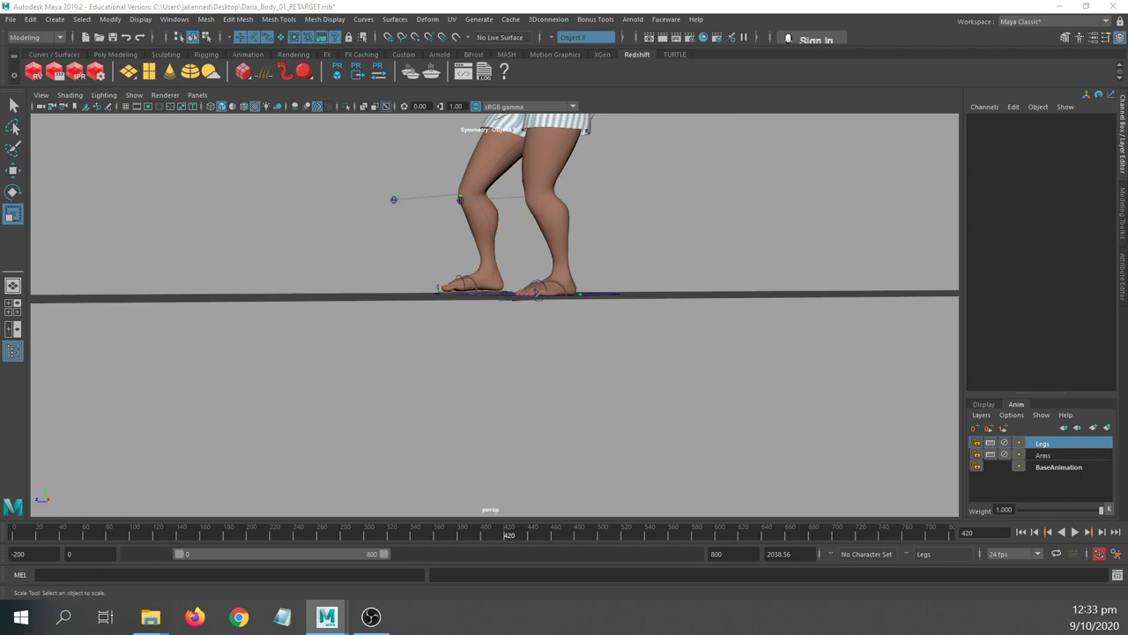
pyautogui.moveTo(0, 193); pyautogui.dragTo(156, 133)
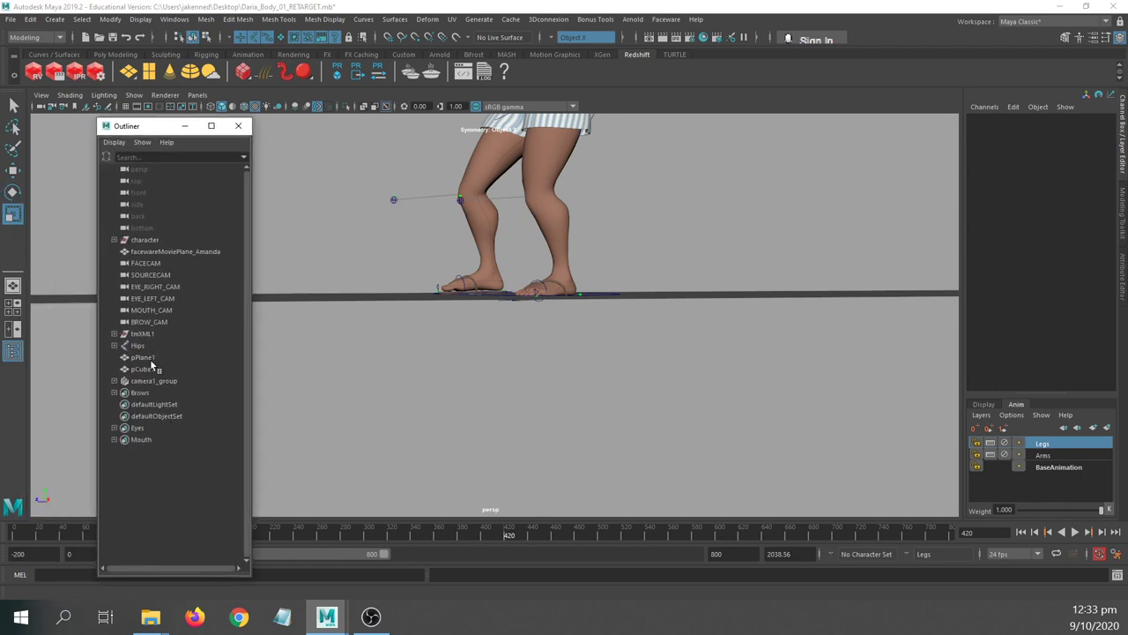
pyautogui.click(150, 381)
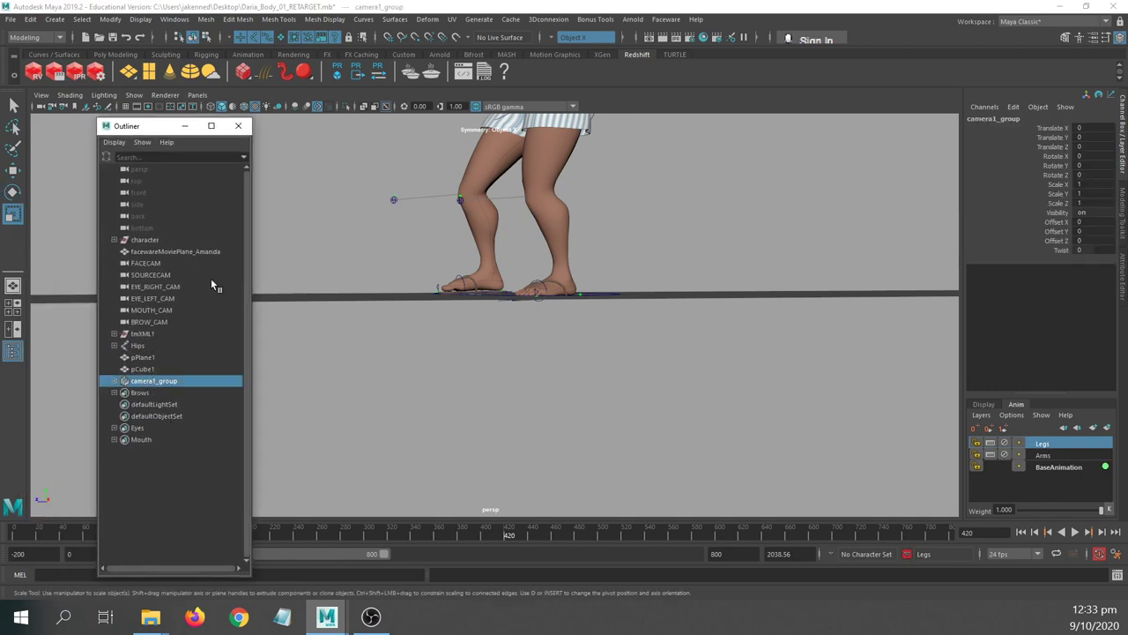
pyautogui.moveTo(170, 128); pyautogui.dragTo(0, 191)
# - Undo the recent selection changes to return to the camera1_aim locator
pyautogui.keyDown('alt'); pyautogui.moveTo(421, 282); pyautogui.dragTo(468, 327); pyautogui.keyUp('alt')
pyautogui.keyDown('alt'); pyautogui.moveTo(469, 327); pyautogui.dragTo(747, 401, button='right'); pyautogui.keyUp('alt')
pyautogui.keyDown('alt'); pyautogui.moveTo(747, 401); pyautogui.dragTo(416, 318); pyautogui.keyUp('alt')
pyautogui.hotkey('ctrl', 'z')
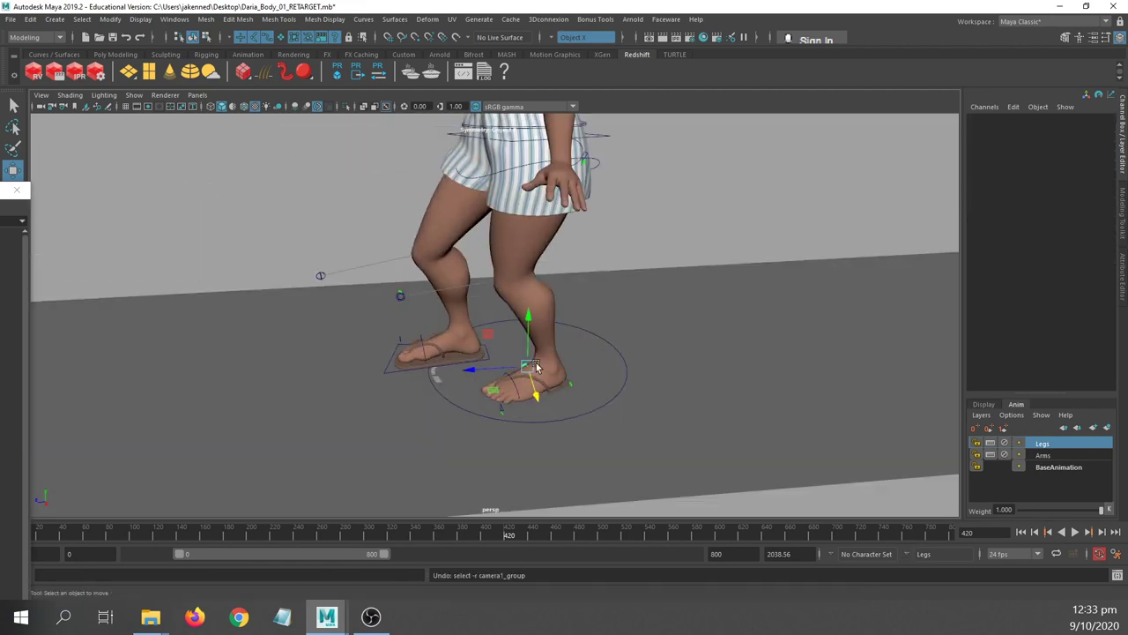
pyautogui.hotkey('ctrl', 'z')
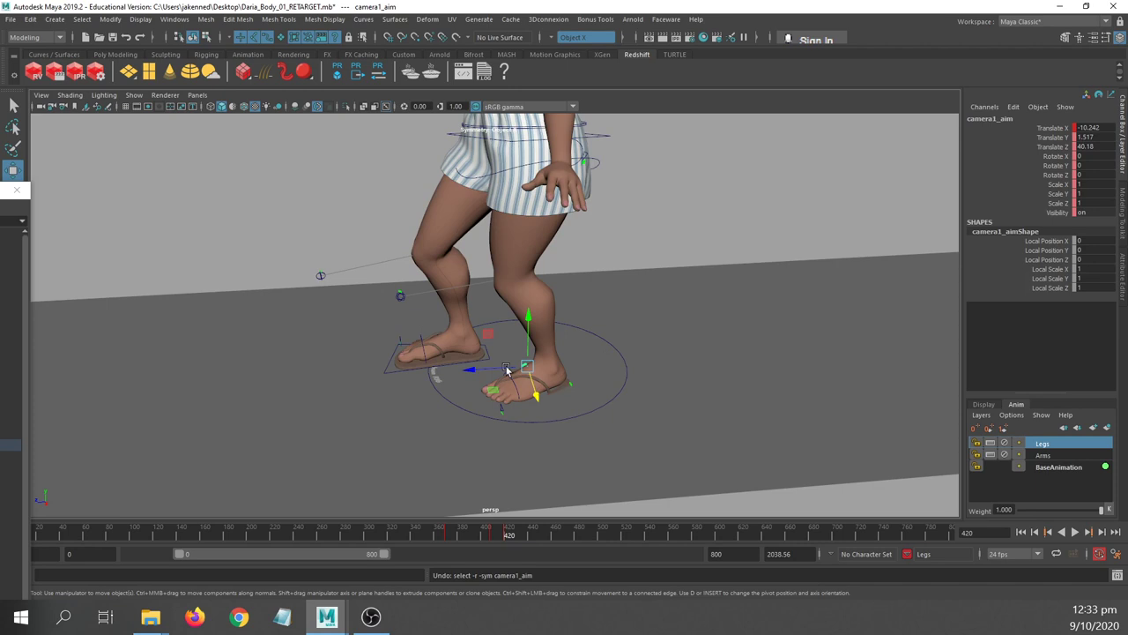
# - Examine camera1_aim's placement at the feet and the character's whole pose at frame 420 from several angles
pyautogui.keyDown('alt'); pyautogui.moveTo(582, 375); pyautogui.dragTo(448, 326, button='right'); pyautogui.keyUp('alt')
pyautogui.keyDown('alt'); pyautogui.moveTo(438, 337); pyautogui.dragTo(543, 380); pyautogui.keyUp('alt')
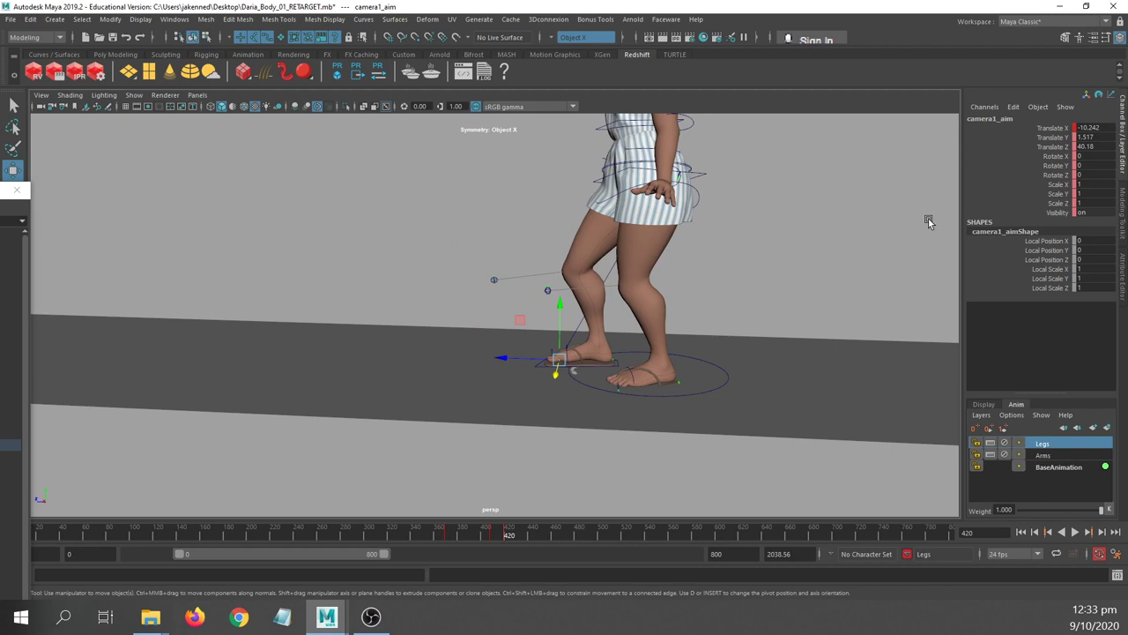
pyautogui.keyDown('alt'); pyautogui.moveTo(627, 338); pyautogui.dragTo(599, 334); pyautogui.keyUp('alt')
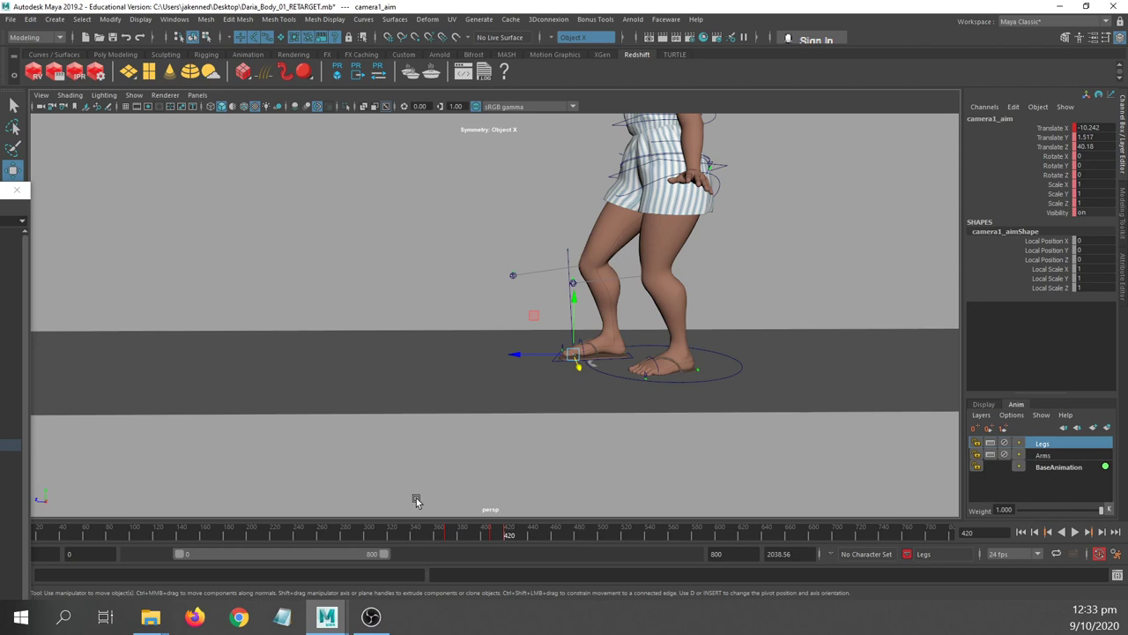
pyautogui.keyDown('alt'); pyautogui.moveTo(681, 319); pyautogui.dragTo(445, 327); pyautogui.keyUp('alt')
pyautogui.keyDown('alt'); pyautogui.moveTo(445, 325); pyautogui.dragTo(654, 296, button='right'); pyautogui.keyUp('alt')
pyautogui.keyDown('alt'); pyautogui.moveTo(590, 294); pyautogui.dragTo(616, 395, button='middle'); pyautogui.keyUp('alt')
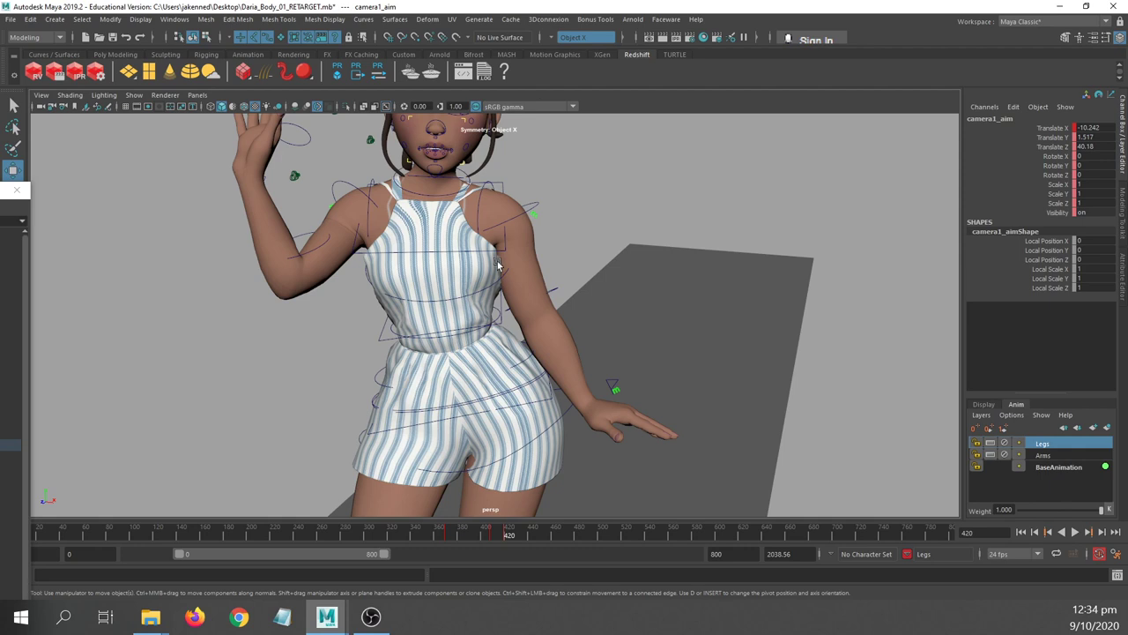
pyautogui.scroll(-5, 498, 263)
pyautogui.keyDown('alt'); pyautogui.moveTo(451, 272); pyautogui.dragTo(452, 267); pyautogui.keyUp('alt')
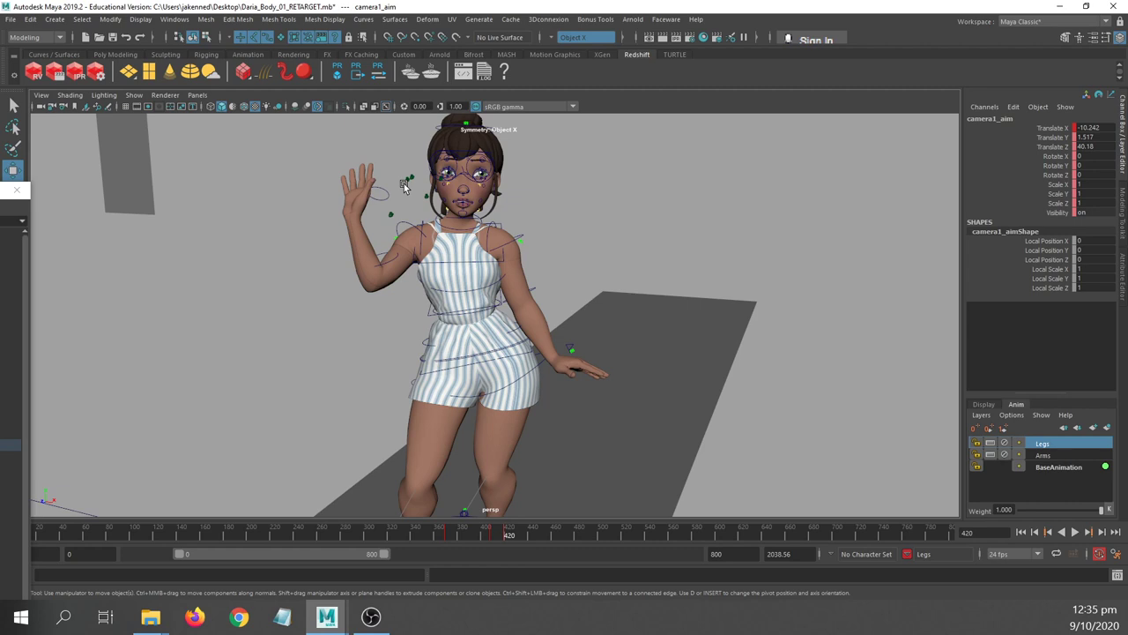
# - Go to frame 535, select L_leg_ik_polevector_control on the left leg, and inspect the legs and foot contact
pyautogui.keyDown('alt'); pyautogui.moveTo(423, 311); pyautogui.dragTo(364, 280, button='middle'); pyautogui.keyUp('alt')
pyautogui.scroll(1, 364, 280)
pyautogui.keyDown('alt'); pyautogui.moveTo(364, 280); pyautogui.dragTo(444, 331); pyautogui.keyUp('alt')
pyautogui.moveTo(458, 534); pyautogui.dragTo(643, 553)
pyautogui.keyDown('alt'); pyautogui.moveTo(469, 458); pyautogui.dragTo(502, 485); pyautogui.keyUp('alt')
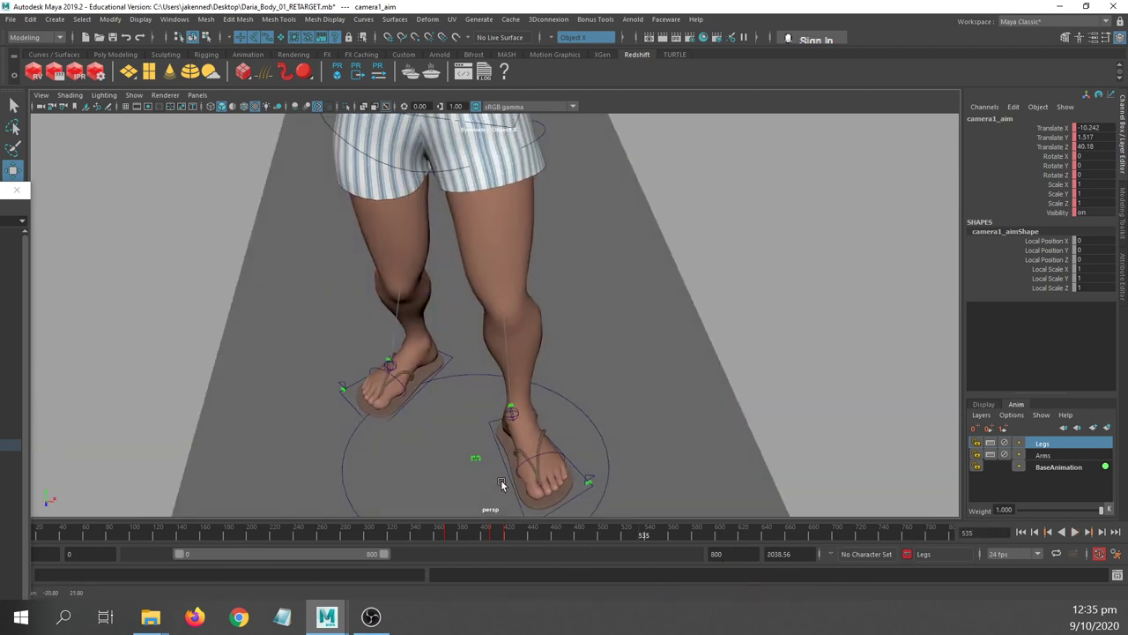
pyautogui.click(512, 410)
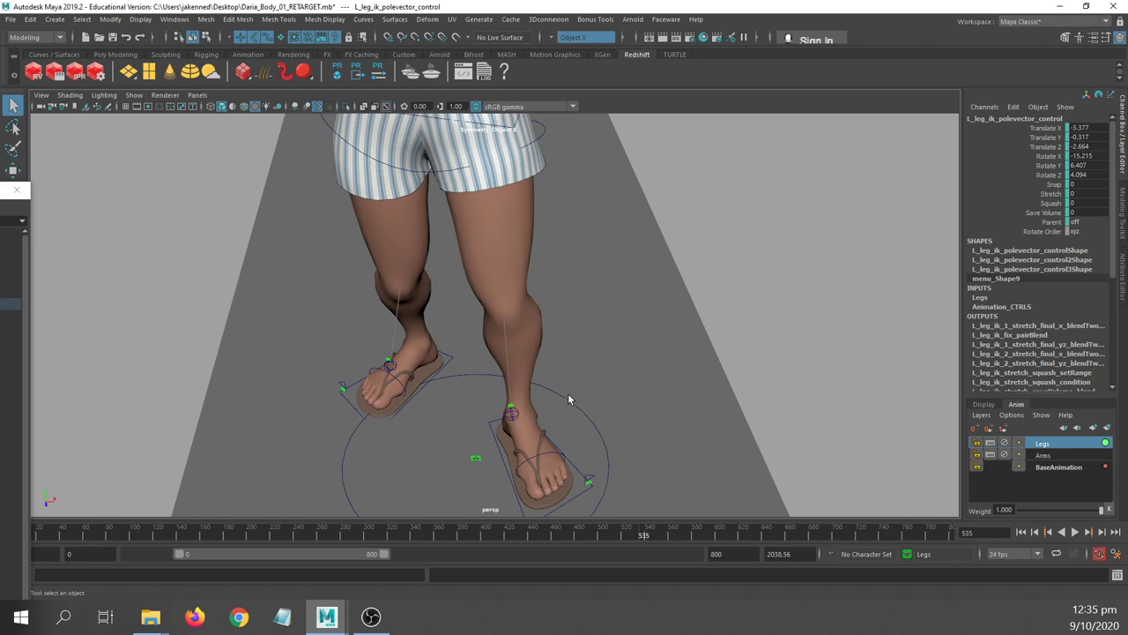
pyautogui.keyDown('alt'); pyautogui.moveTo(702, 419); pyautogui.dragTo(529, 394, button='right'); pyautogui.keyUp('alt')
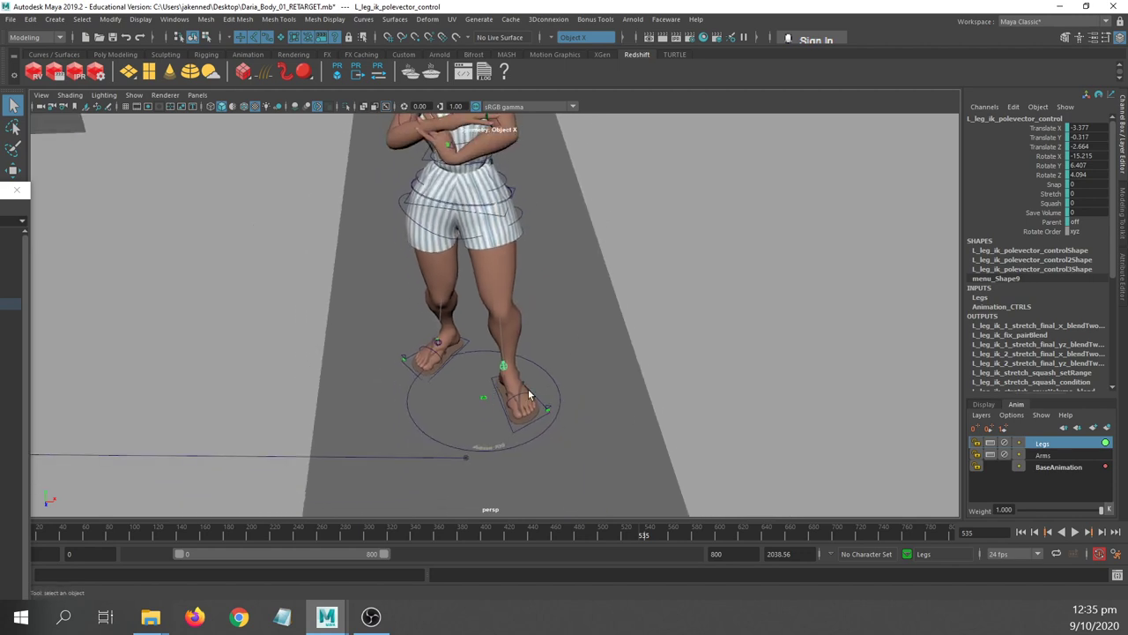
pyautogui.keyDown('alt'); pyautogui.moveTo(529, 394); pyautogui.dragTo(502, 370); pyautogui.keyUp('alt')
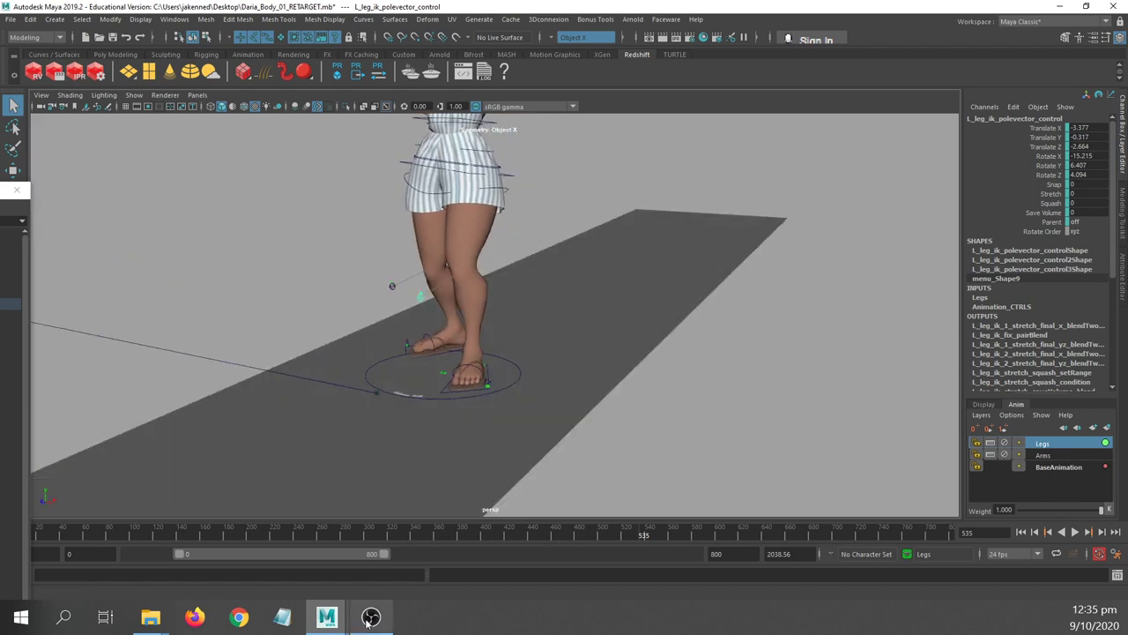
pyautogui.moveTo(370, 618)
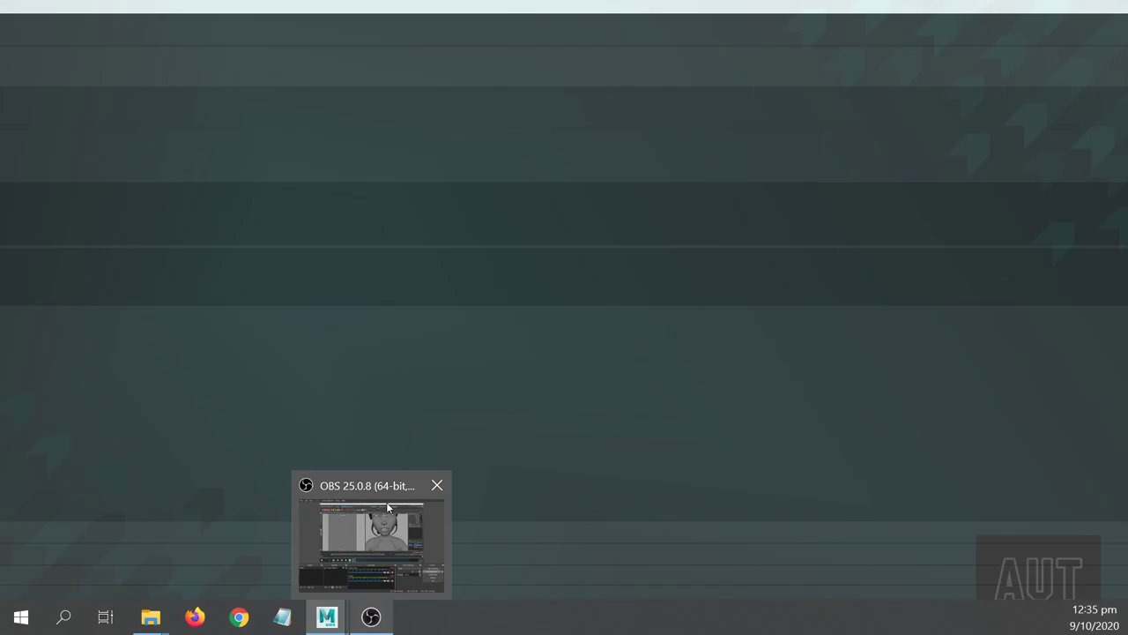
pyautogui.click(387, 502)
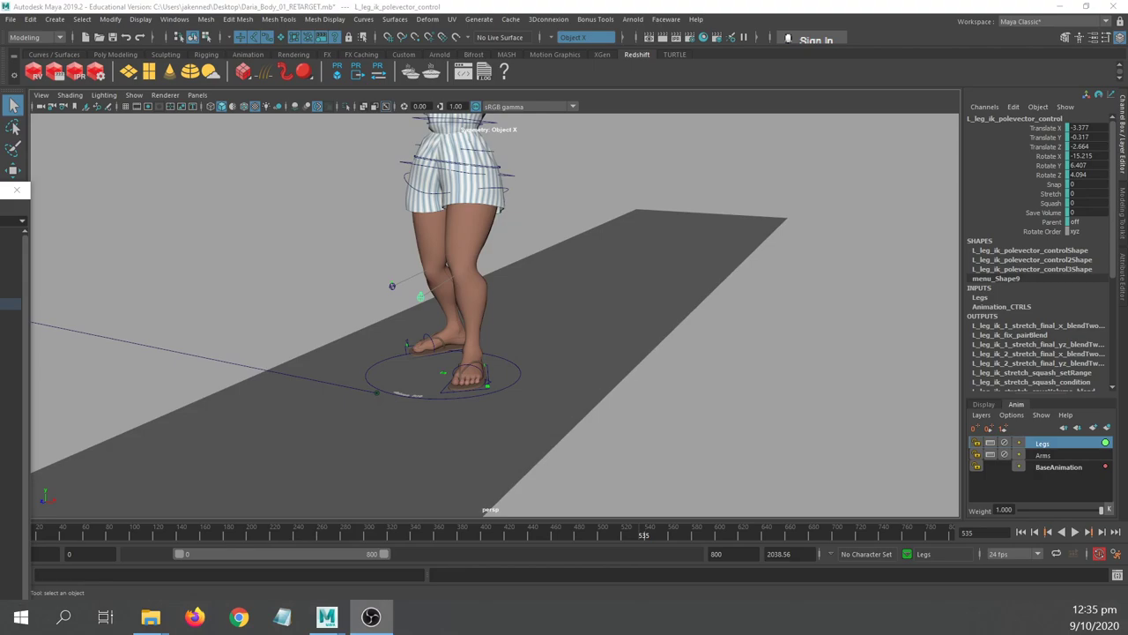